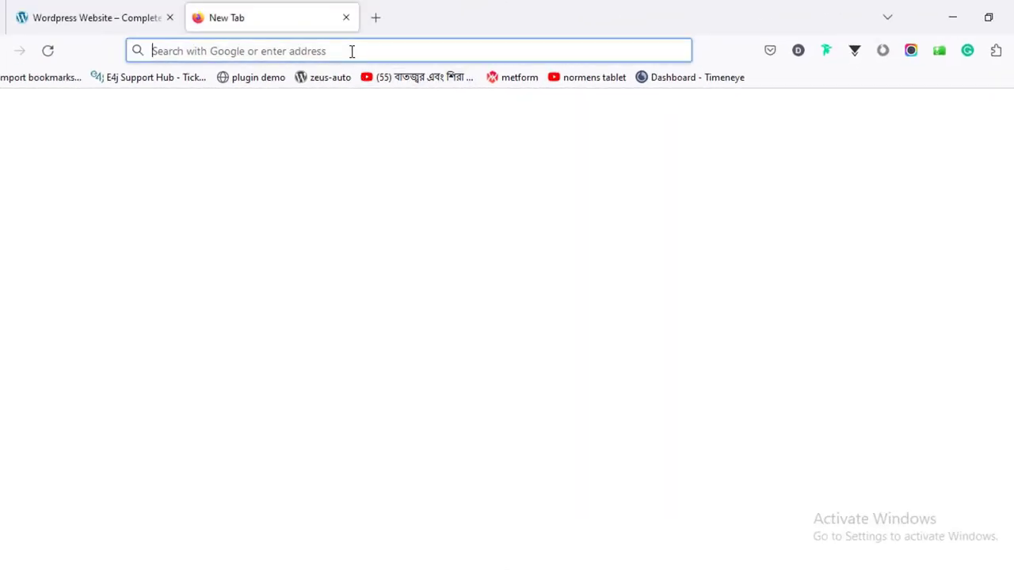
Load the portfolio website by entering 'farjana-' in a new tab's address bar.
left_click(352, 51)
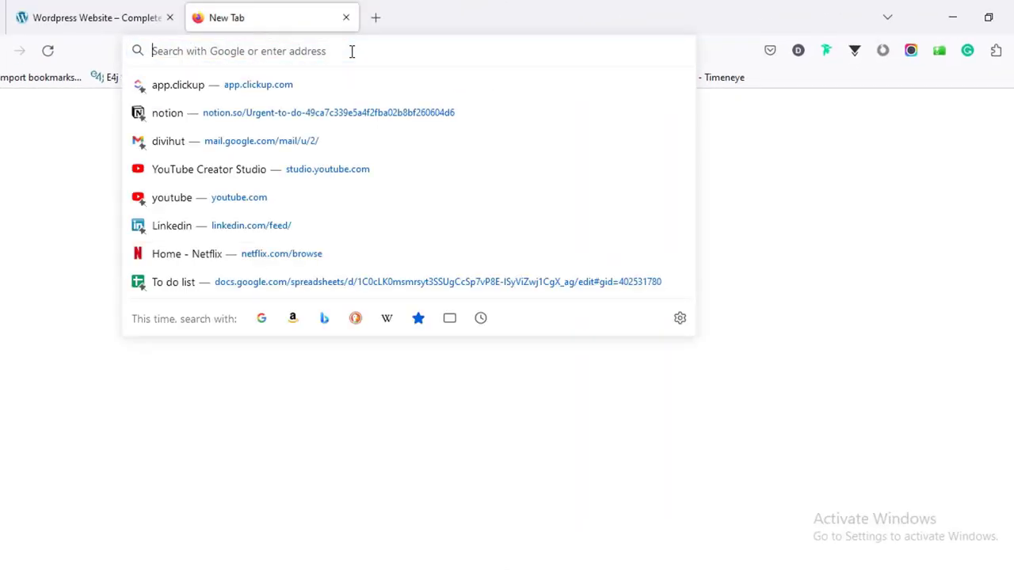
type("far")
type("jana-rashid.com/")
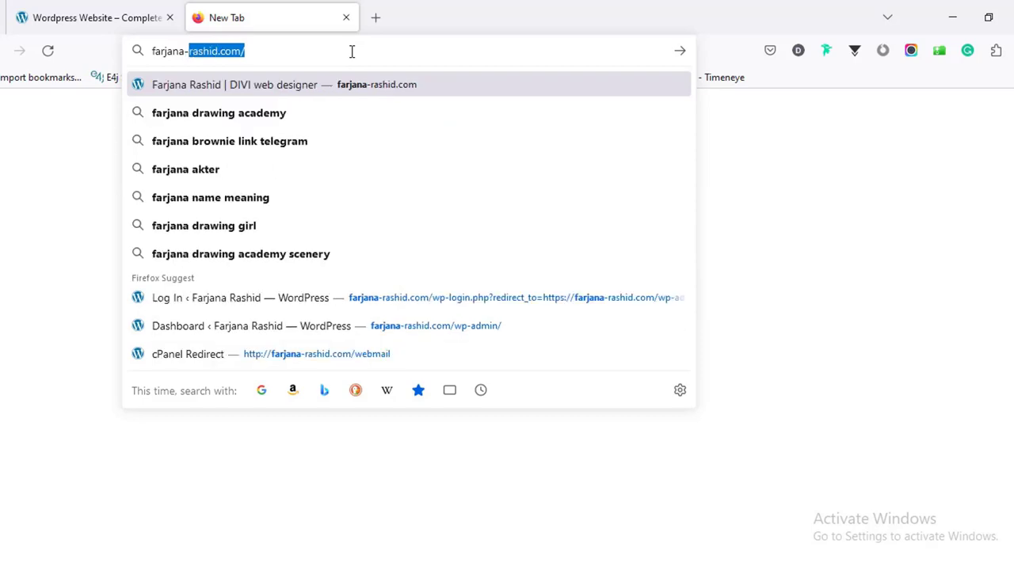
key("Return")
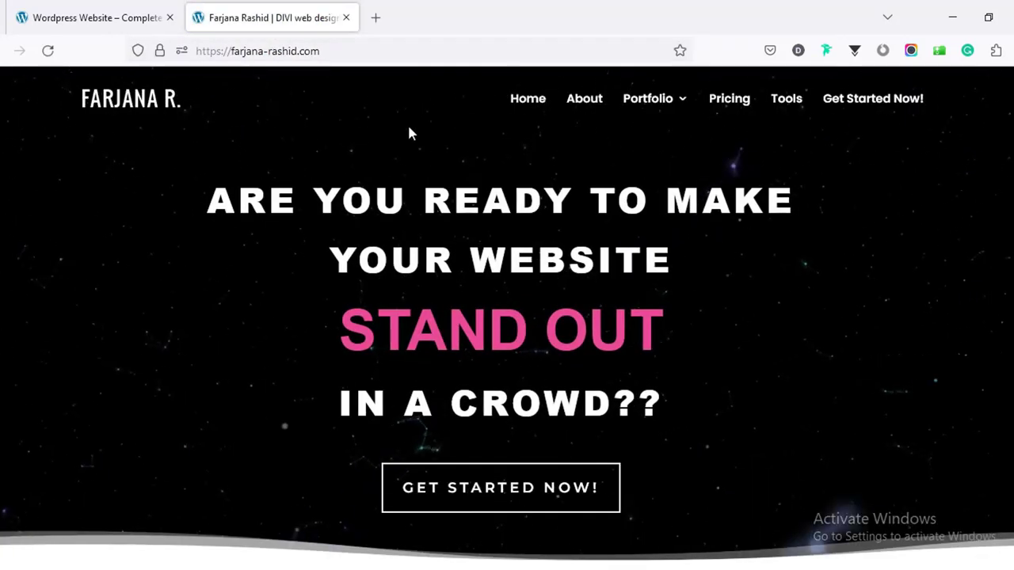
Go to the site's Tools page and scroll to the Bluehost web hosting section.
left_click(788, 103)
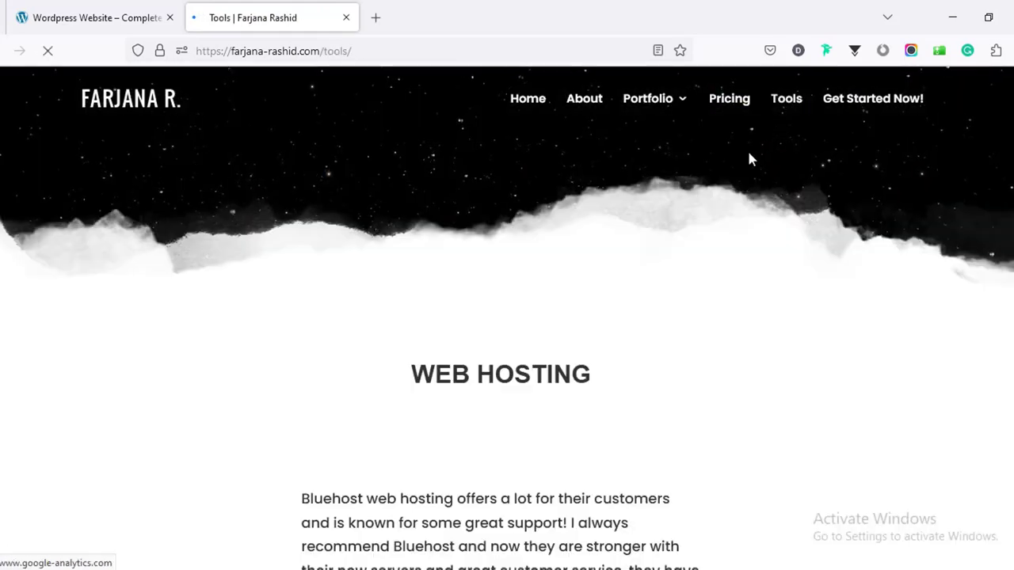
scroll(629, 232, "down", 5)
scroll(629, 232, "down", 2)
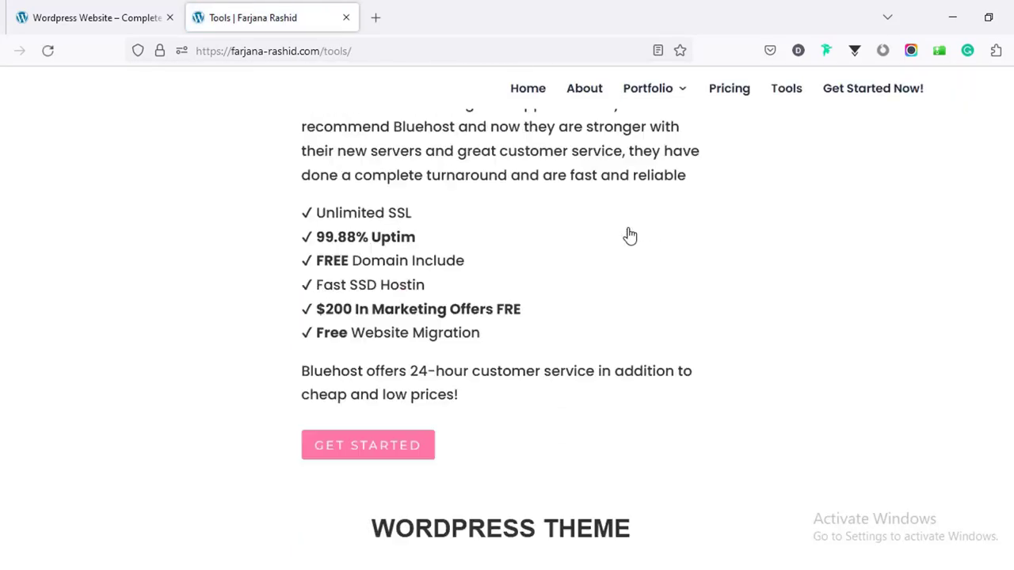
scroll(629, 233, "up", 4)
scroll(464, 311, "down", 3)
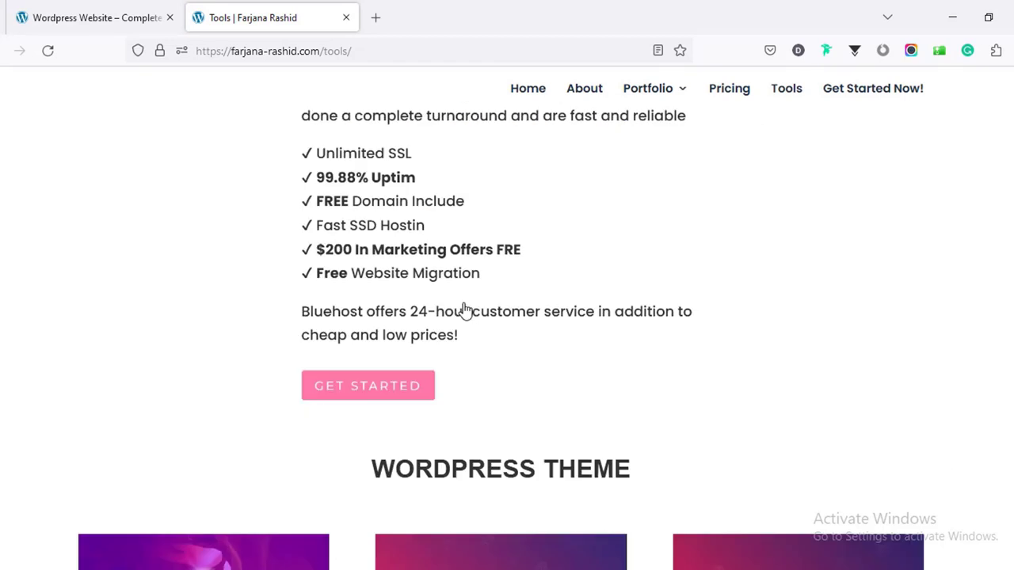
Follow the Bluehost offer and scroll through its Shared Web Hosting Plans page.
left_click(349, 388)
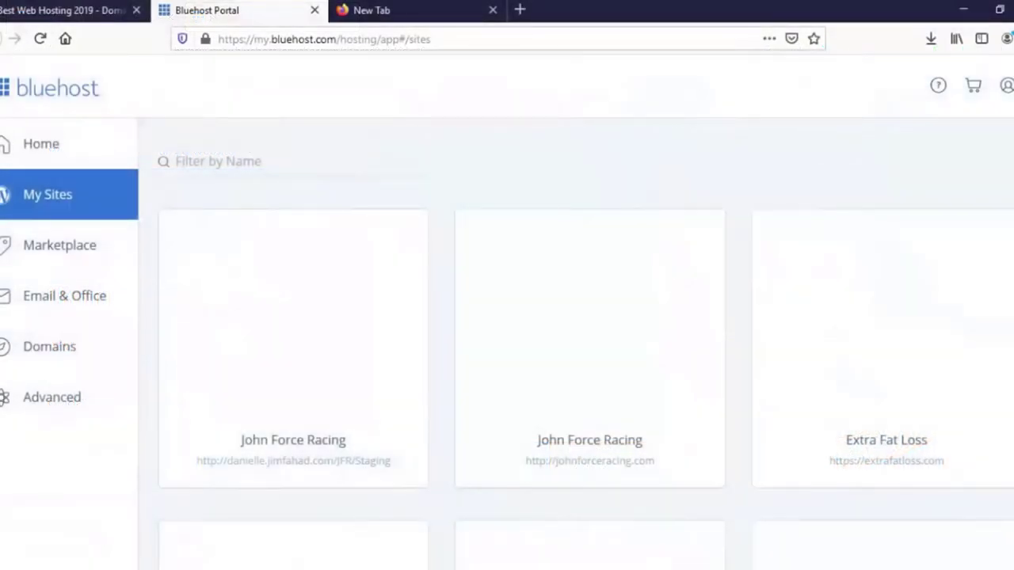
scroll(500, 273, "down", 5)
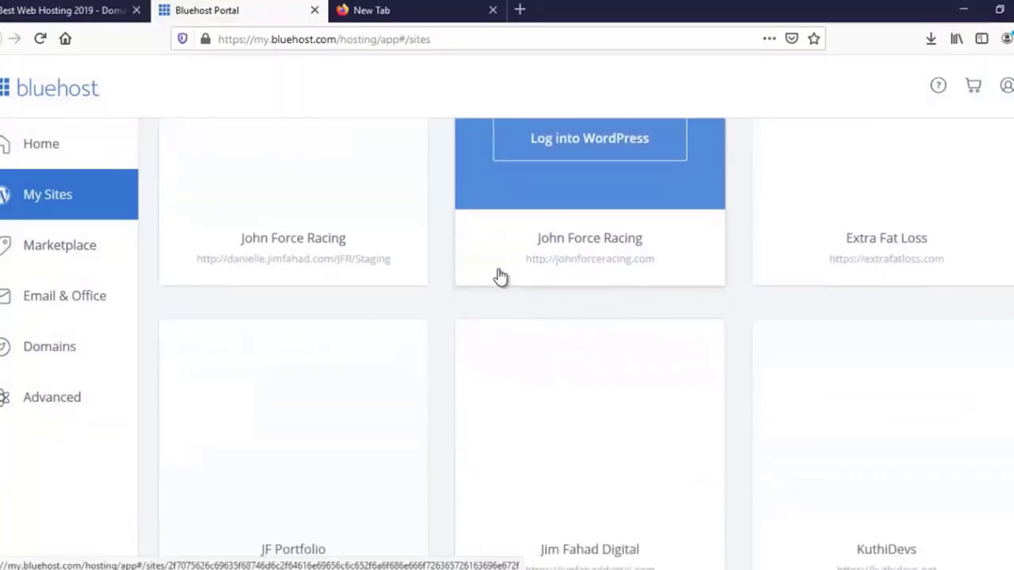
scroll(500, 293, "down", 8)
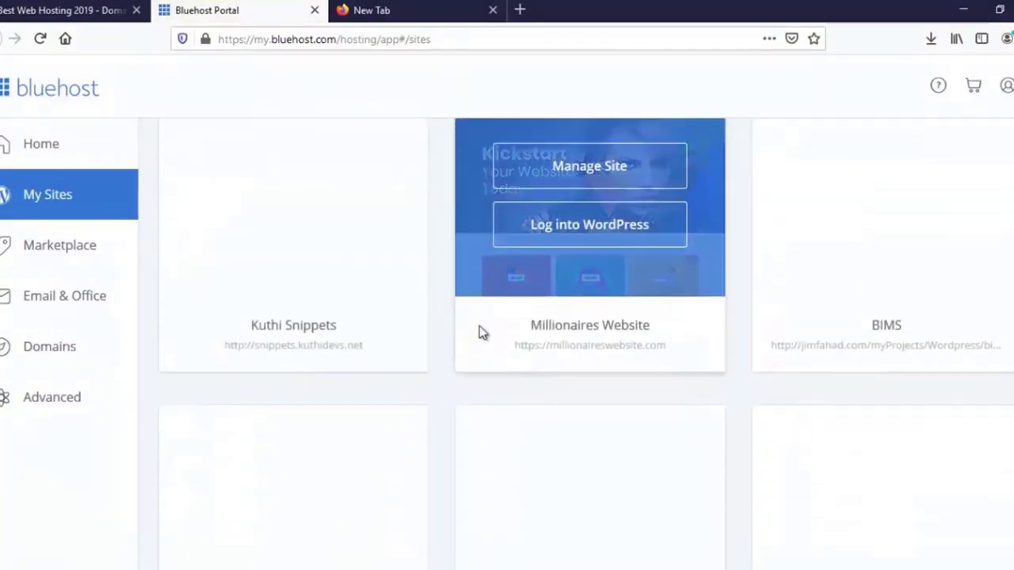
scroll(479, 327, "down", 9)
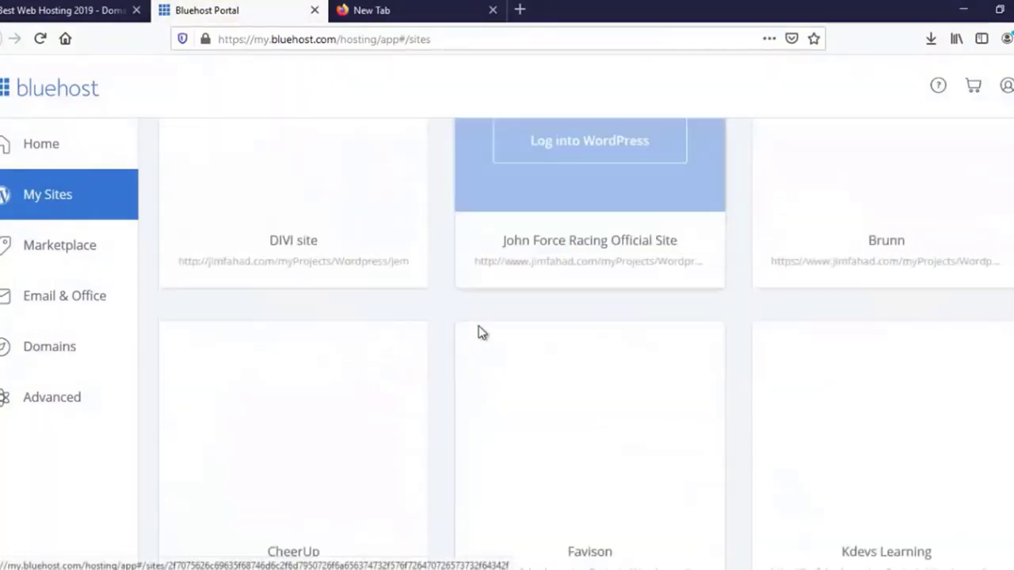
scroll(478, 326, "down", 7)
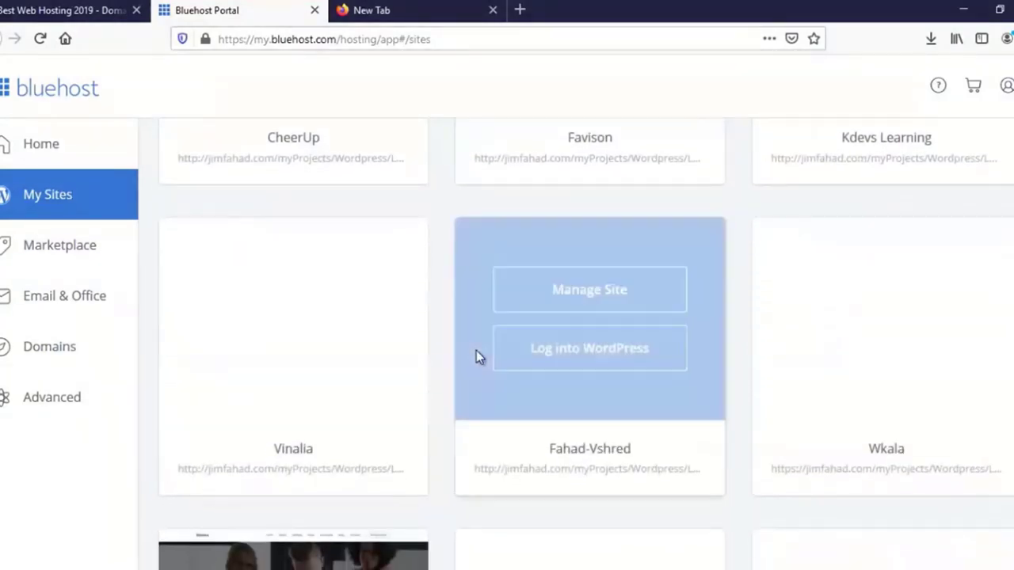
scroll(476, 350, "down", 2)
scroll(476, 350, "down", 2)
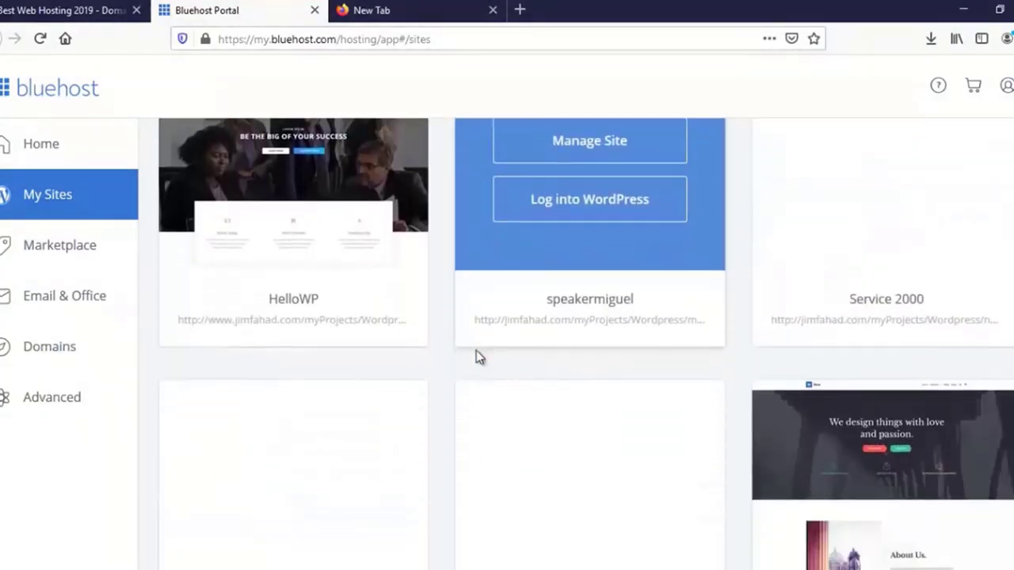
scroll(477, 349, "down", 2)
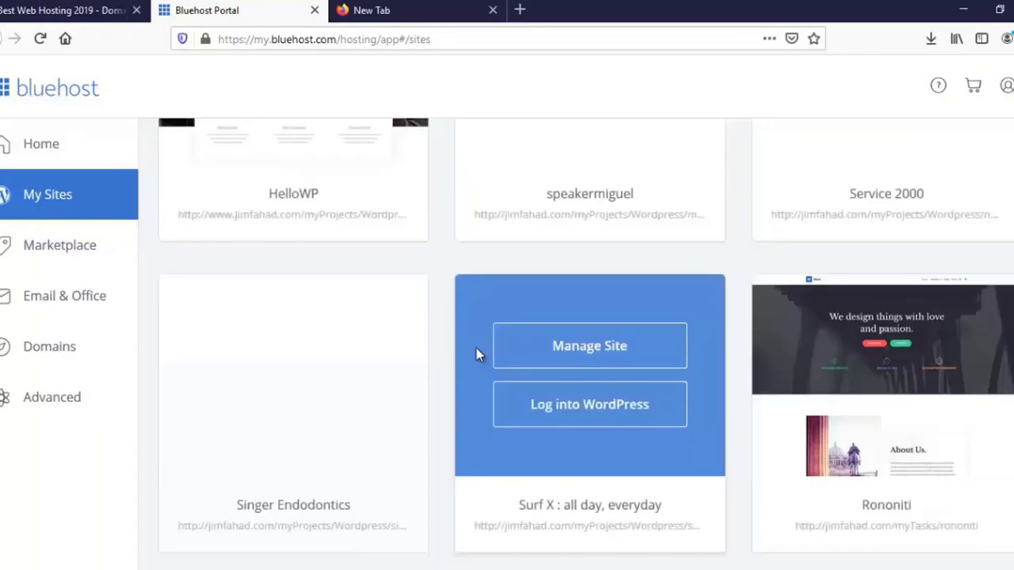
scroll(476, 348, "down", 1)
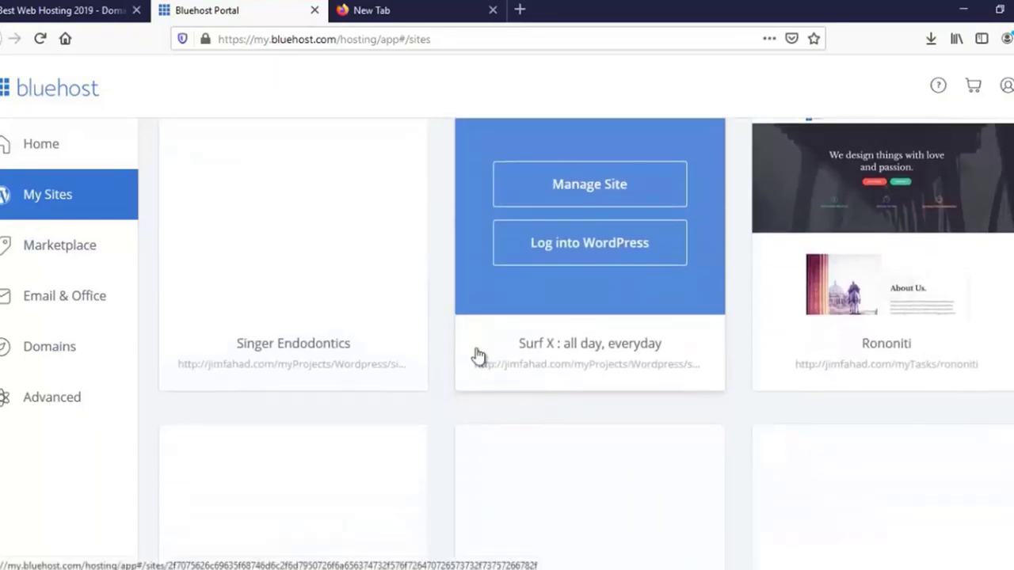
scroll(475, 349, "down", 1)
scroll(476, 348, "down", 1)
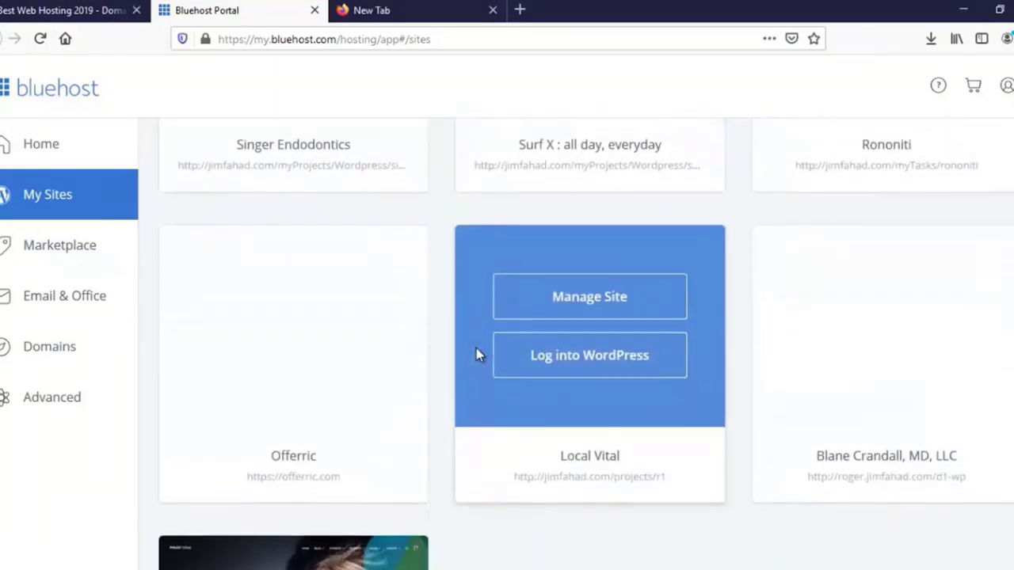
scroll(476, 348, "up", 2)
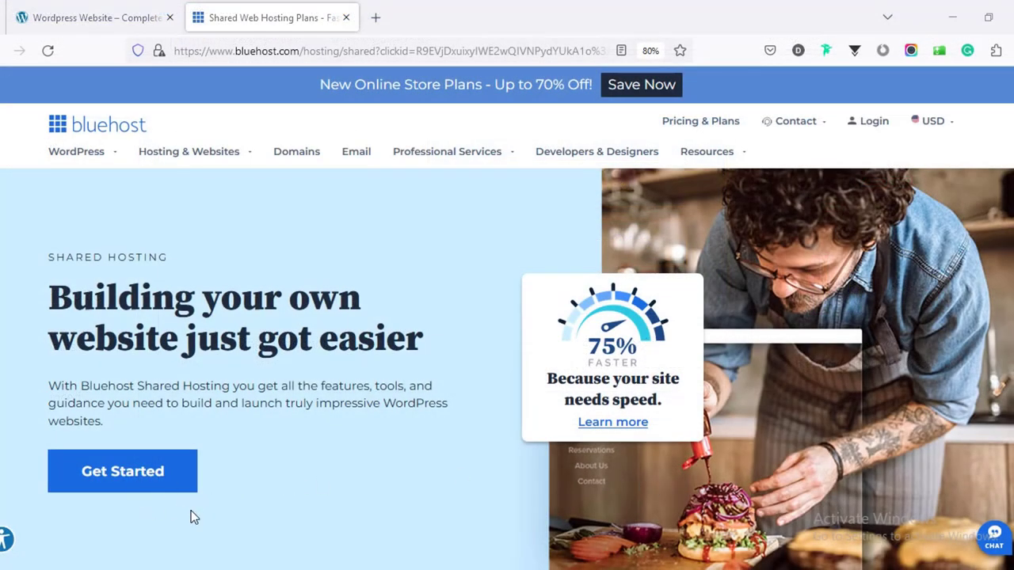
Jump to the shared hosting pricing and scroll through the plans' feature lists.
left_click(136, 480)
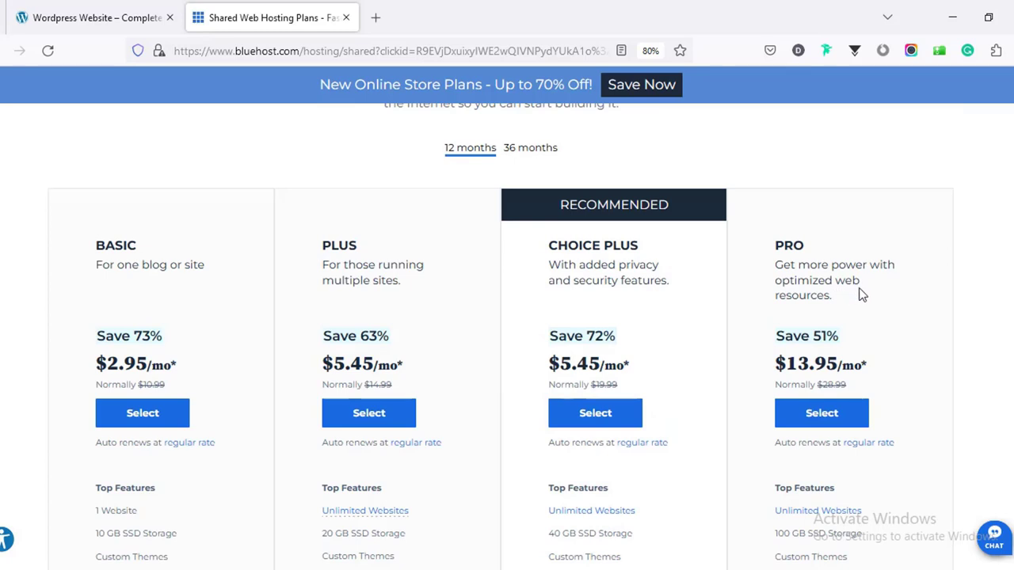
scroll(861, 290, "up", 1)
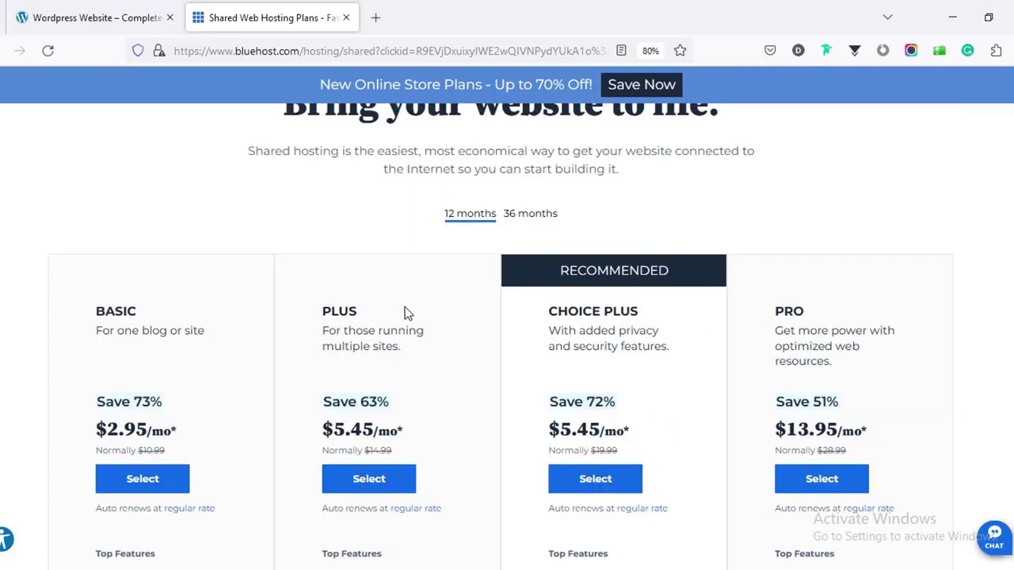
scroll(203, 370, "down", 2)
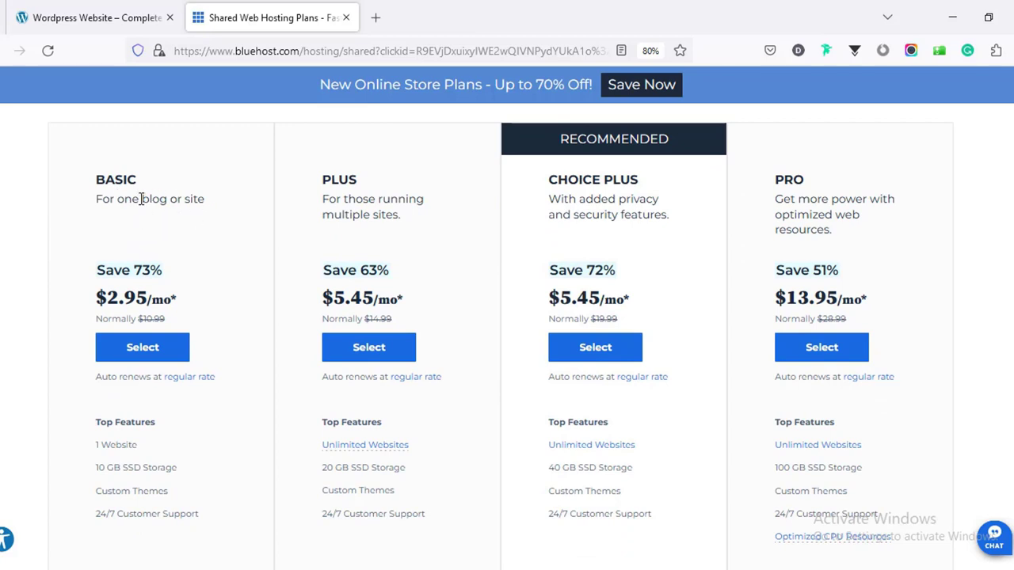
scroll(182, 288, "down", 1)
scroll(181, 290, "up", 2)
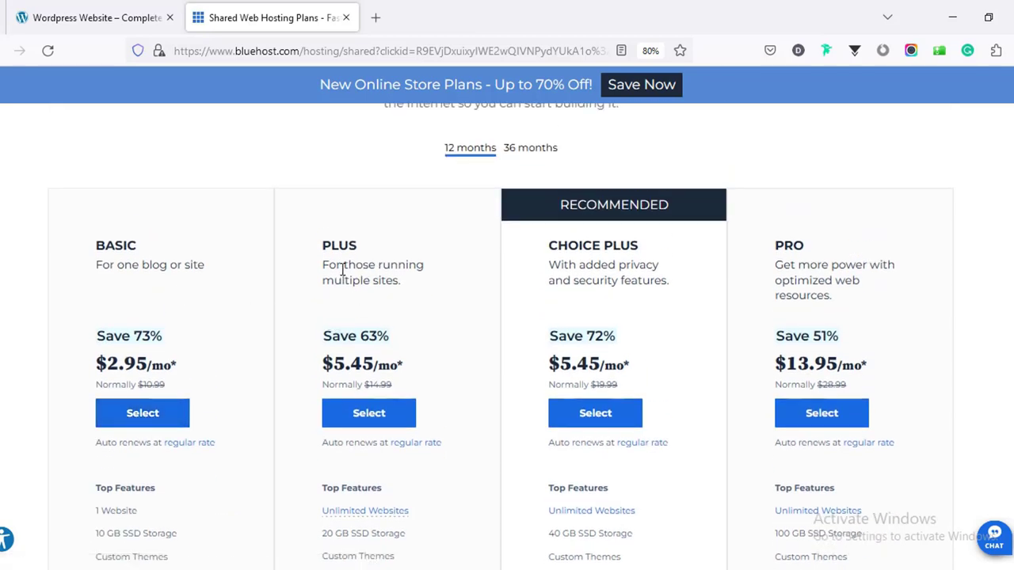
scroll(383, 269, "down", 2)
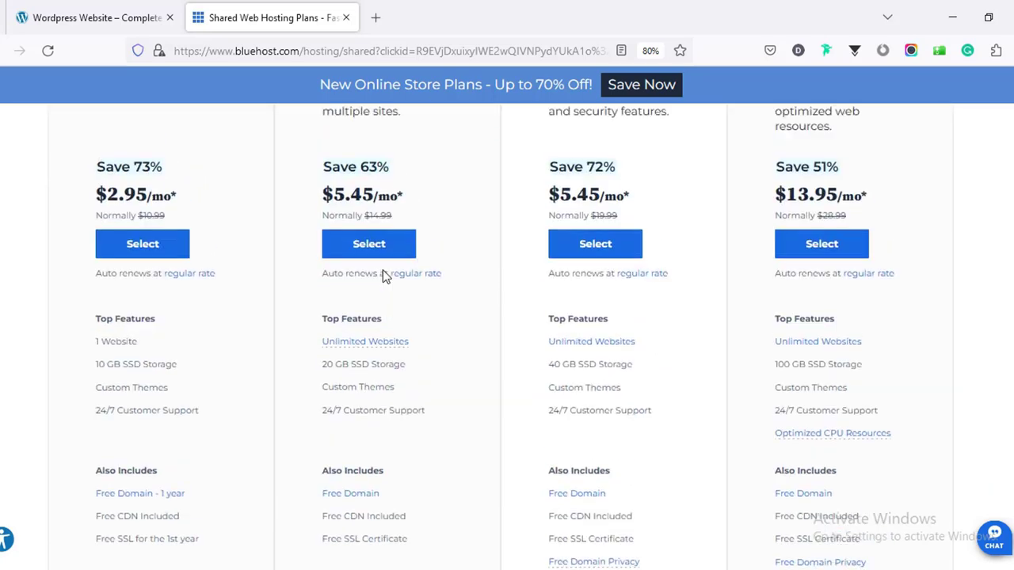
scroll(385, 276, "up", 1)
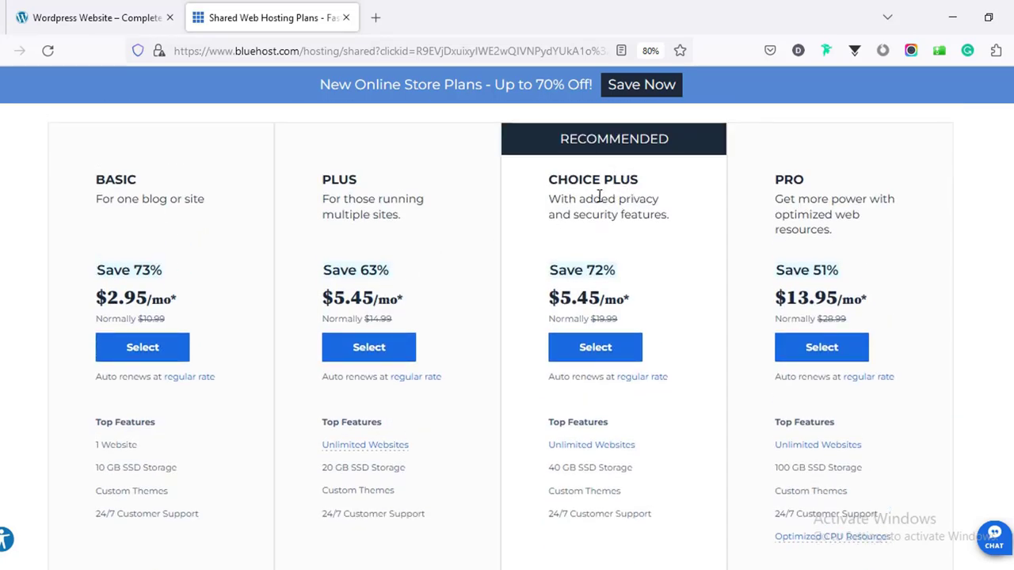
scroll(600, 197, "down", 3)
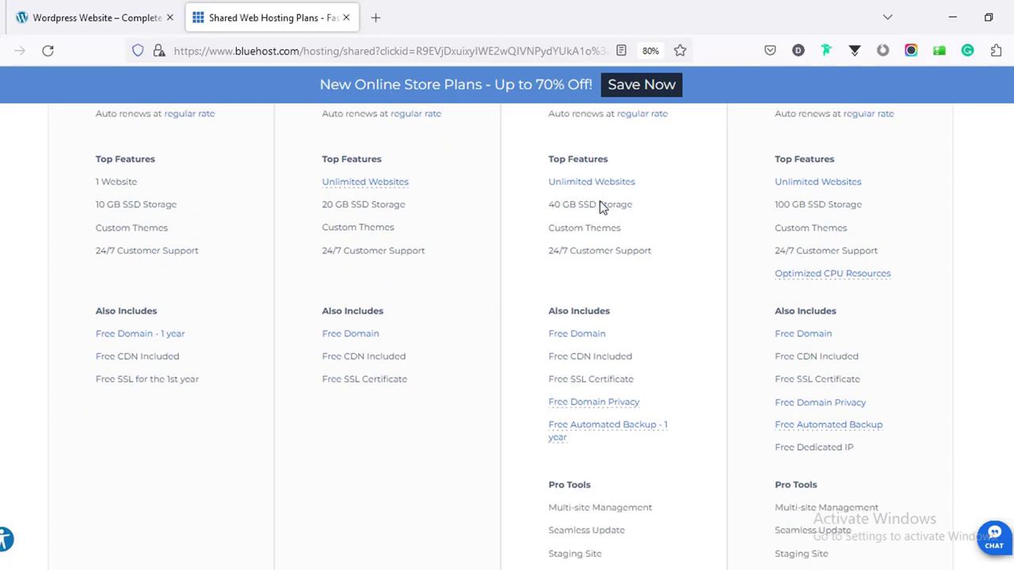
scroll(600, 206, "down", 1)
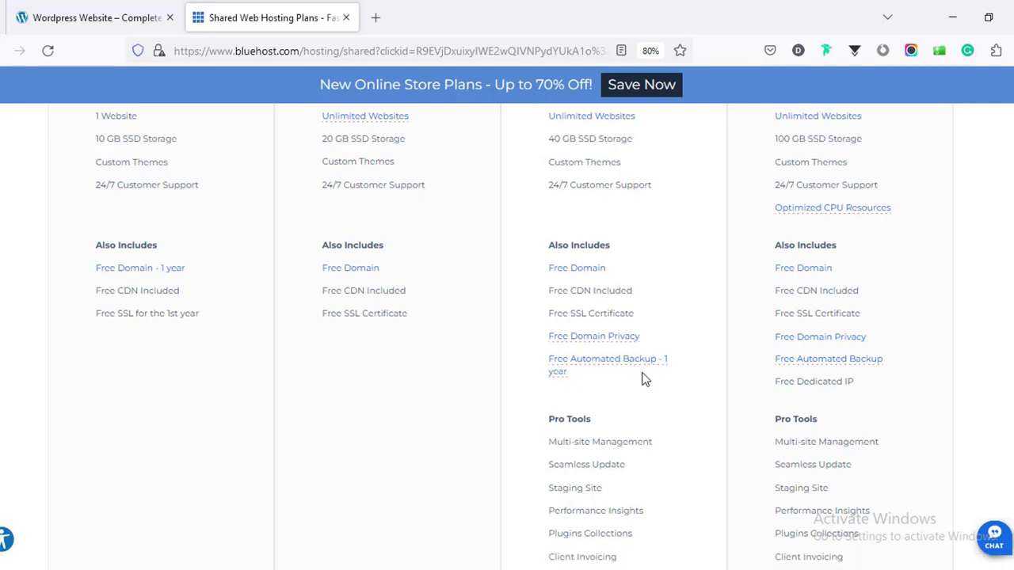
scroll(613, 376, "down", 3)
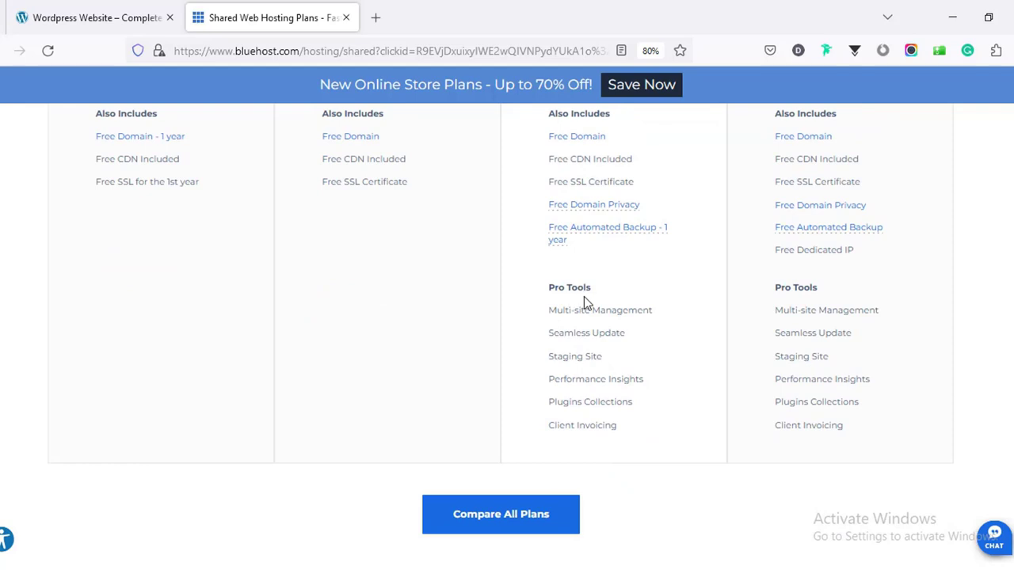
Scroll back up to the Basic, Plus, Choice Plus and Pro price cards.
scroll(661, 372, "up", 7)
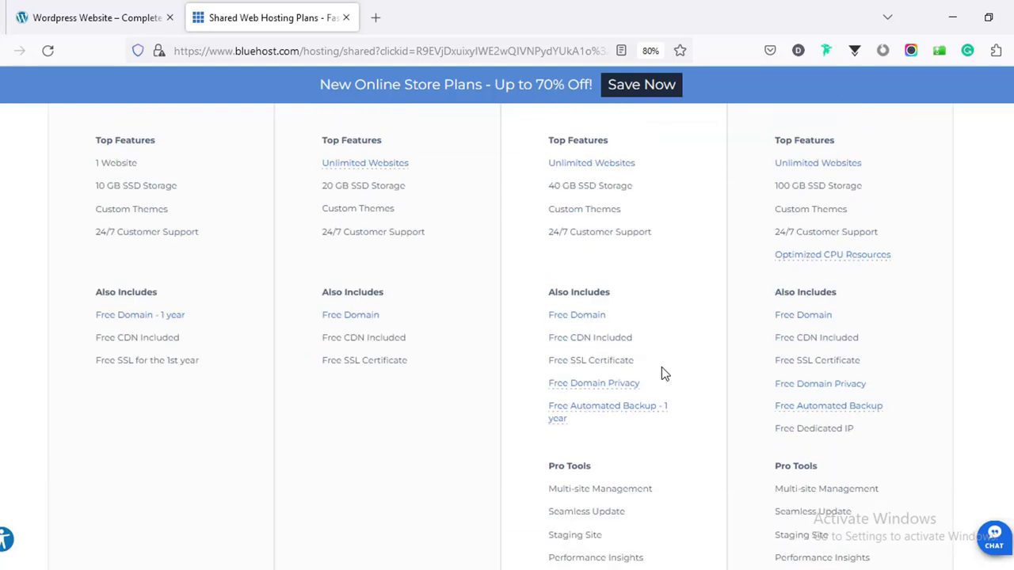
scroll(773, 252, "up", 4)
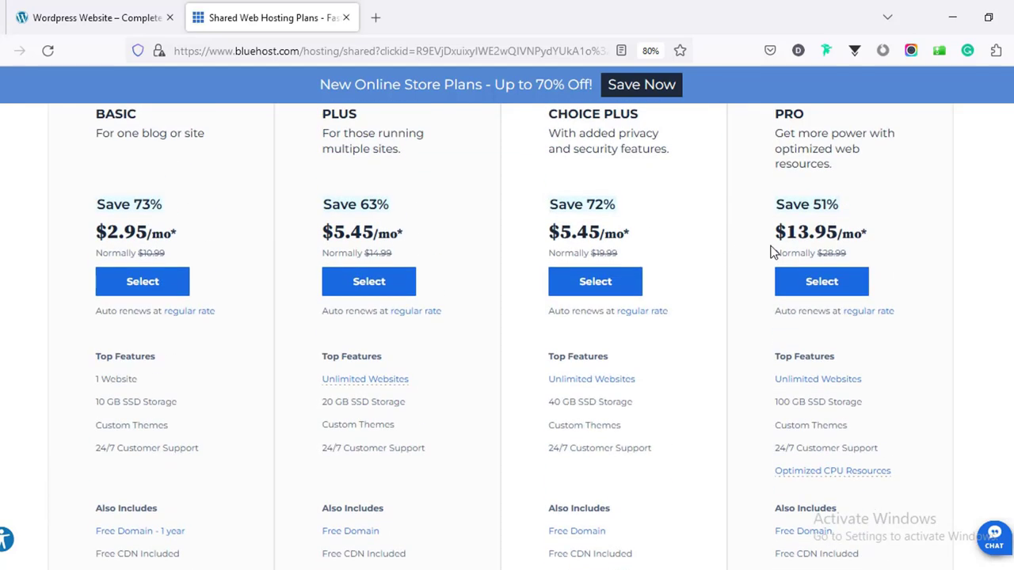
scroll(852, 282, "down", 8)
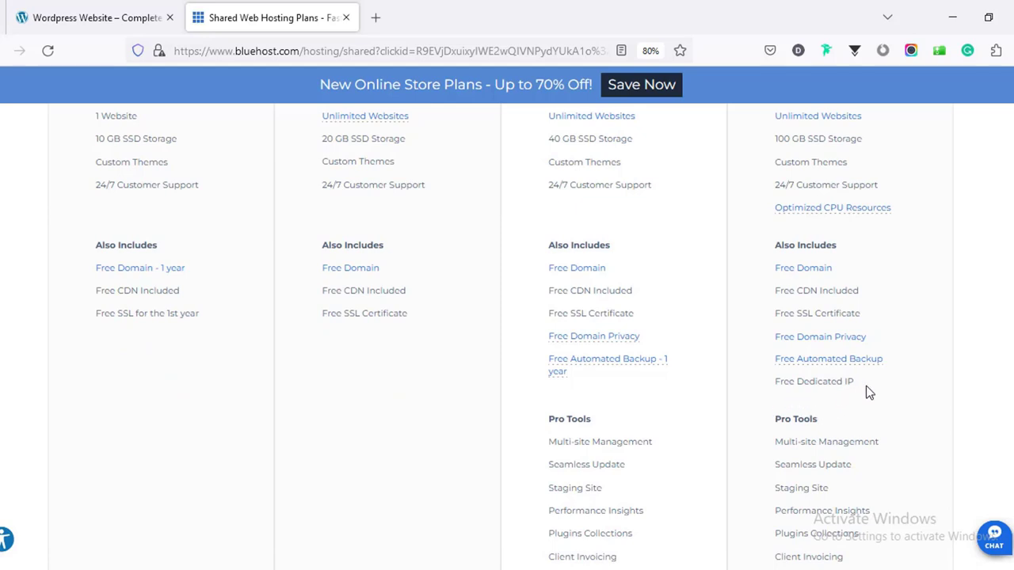
scroll(864, 392, "down", 3)
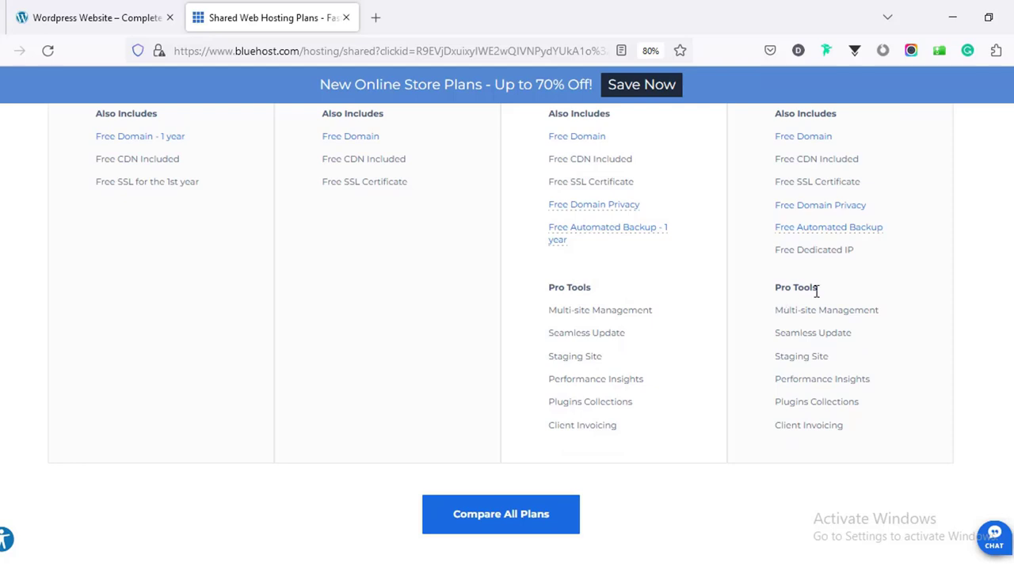
scroll(998, 276, "up", 4)
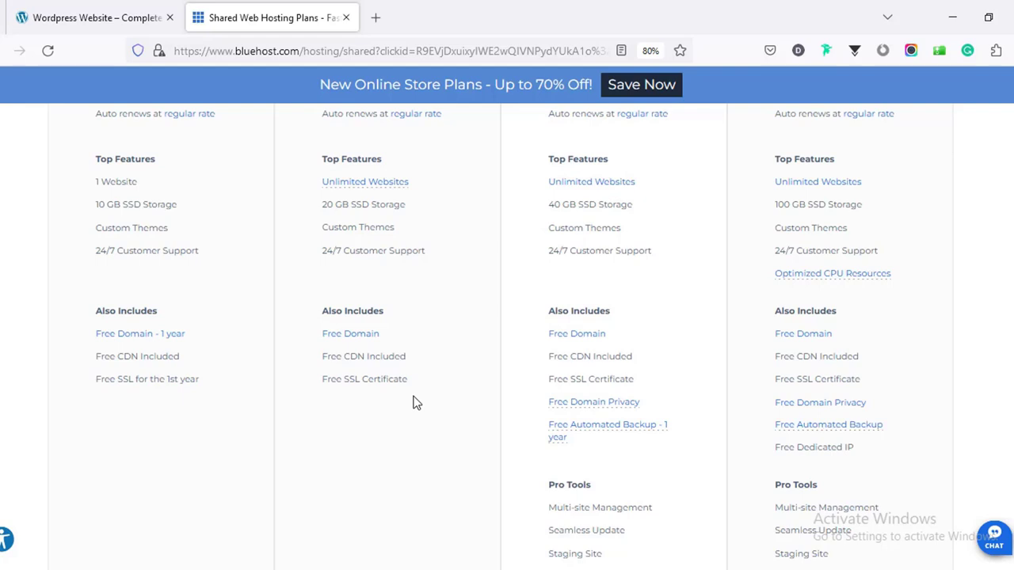
scroll(781, 380, "up", 5)
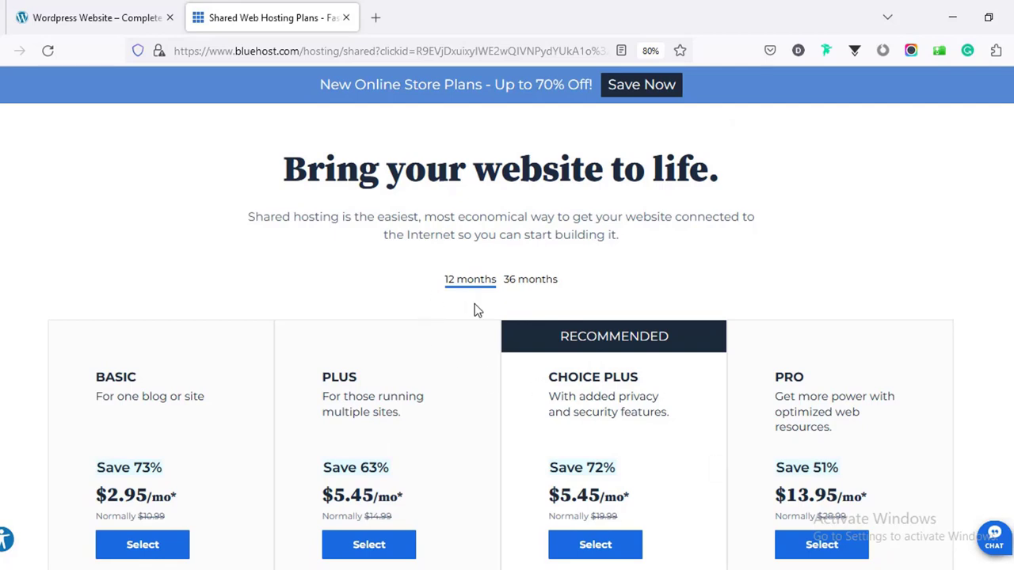
Show prices for the 36-month term, then select the BASIC plan.
left_click(531, 282)
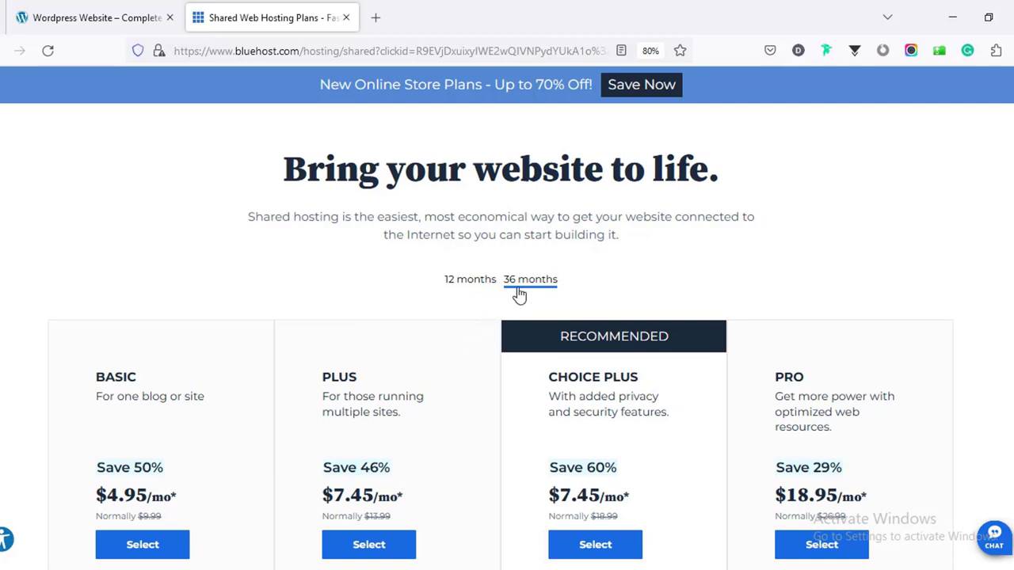
scroll(443, 433, "down", 5)
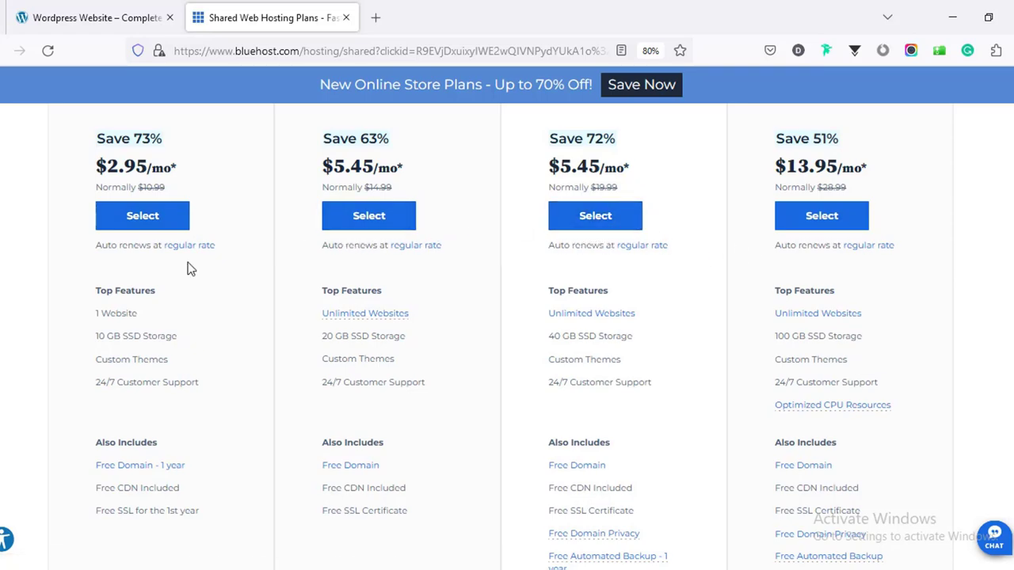
scroll(188, 262, "up", 1)
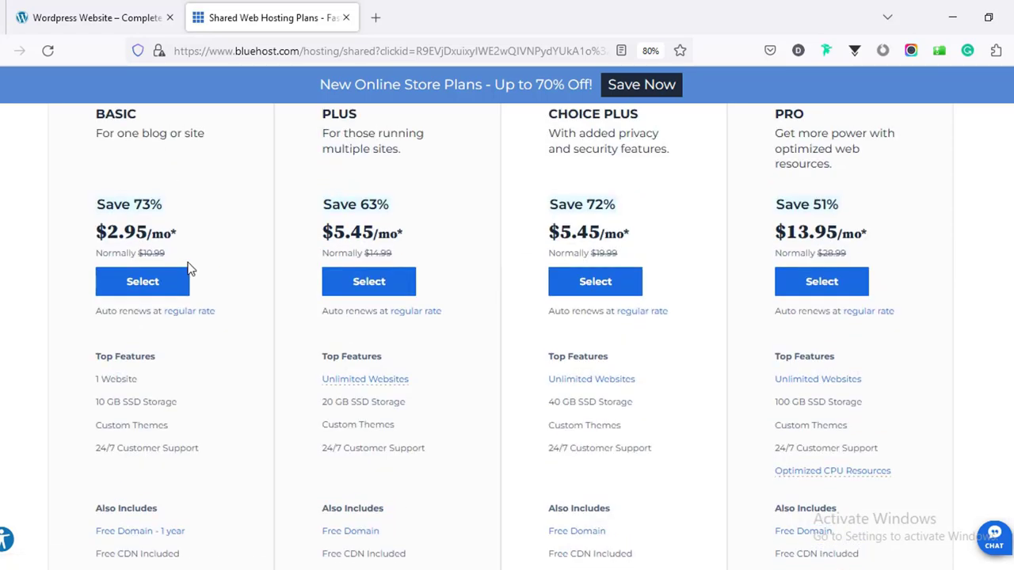
left_click(142, 287)
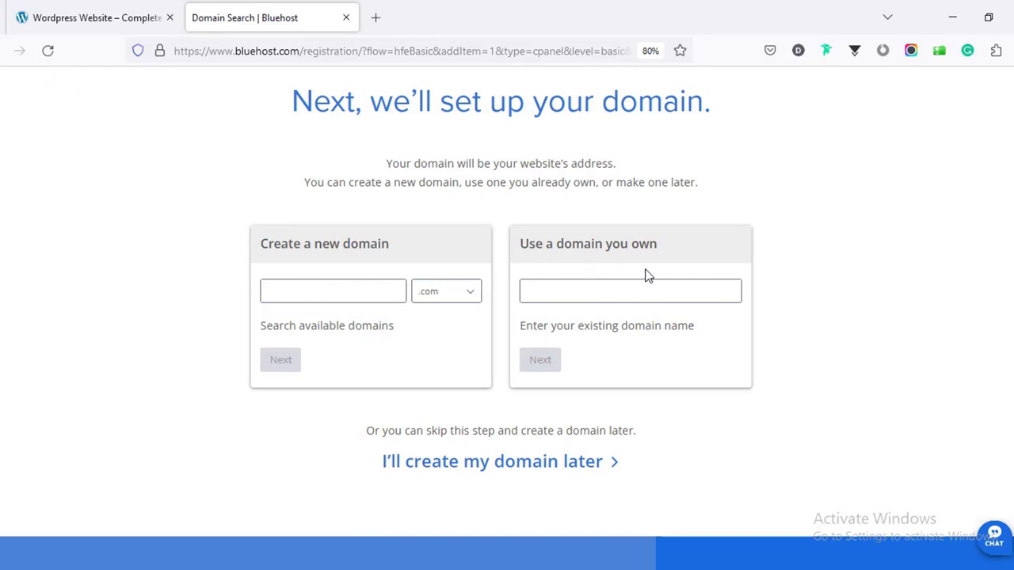
Check availability of the new domain 'farjanawp' with the .com extension.
left_click(570, 290)
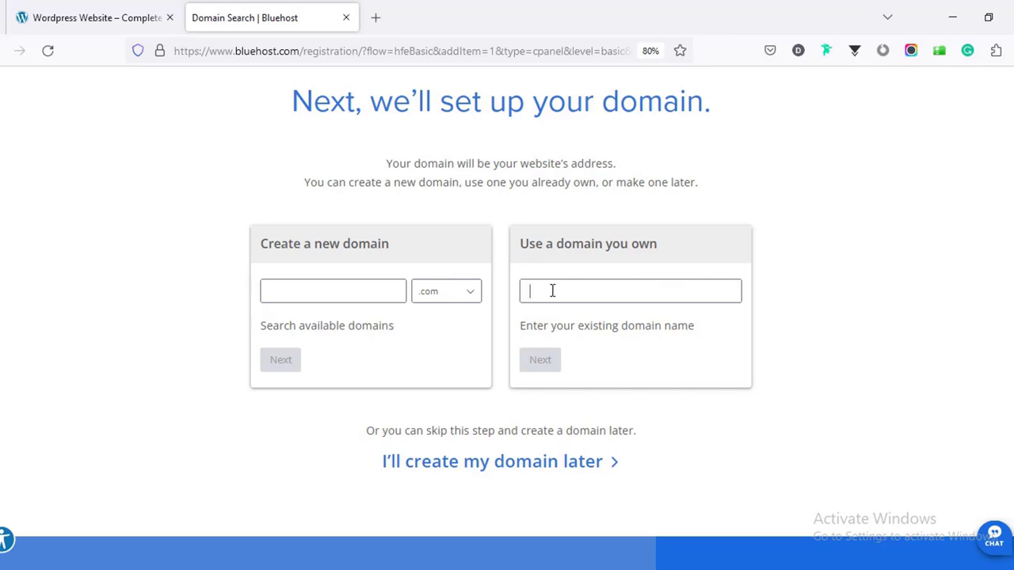
left_click(338, 293)
left_click(433, 293)
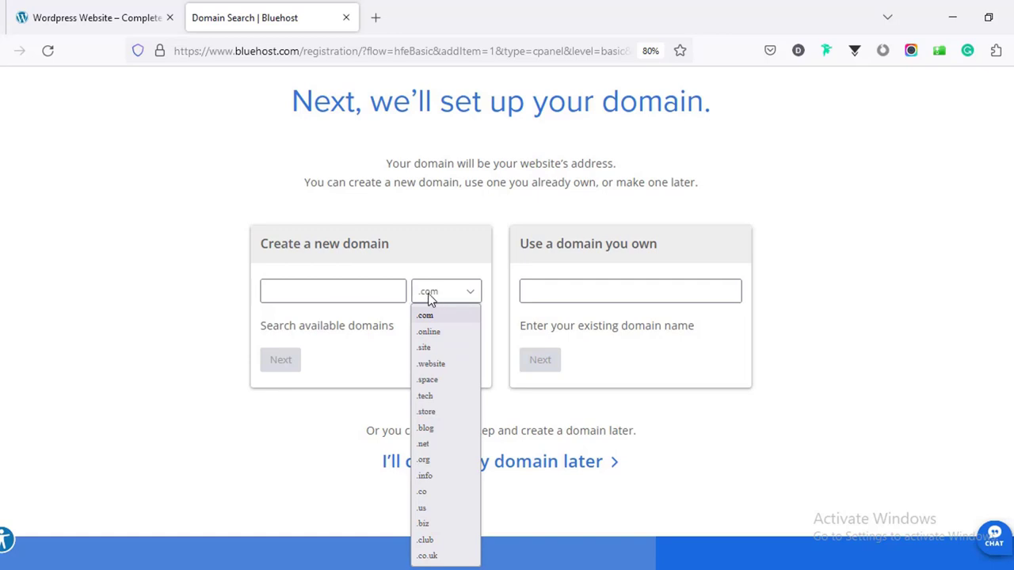
left_click(369, 289)
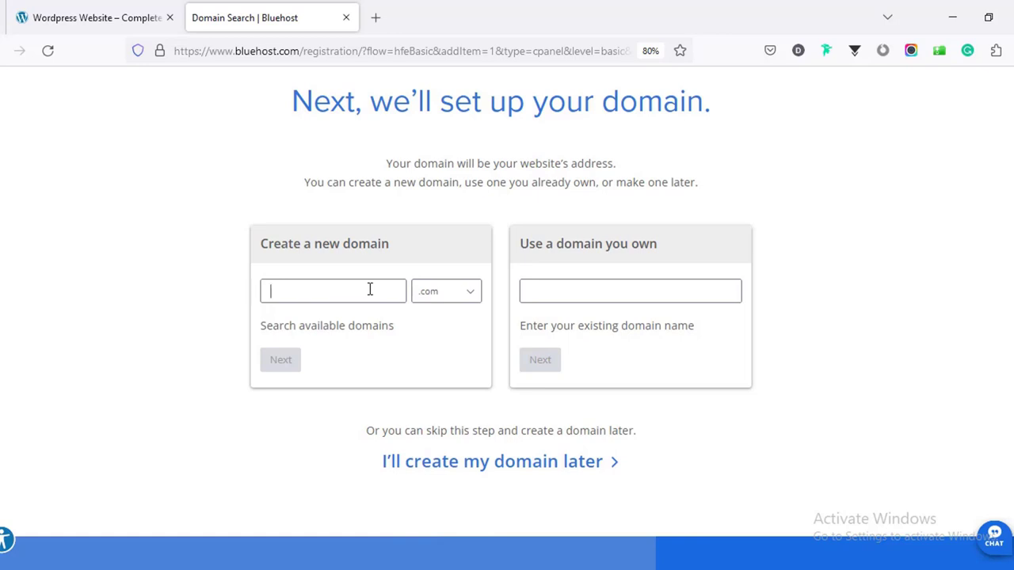
type("farjana")
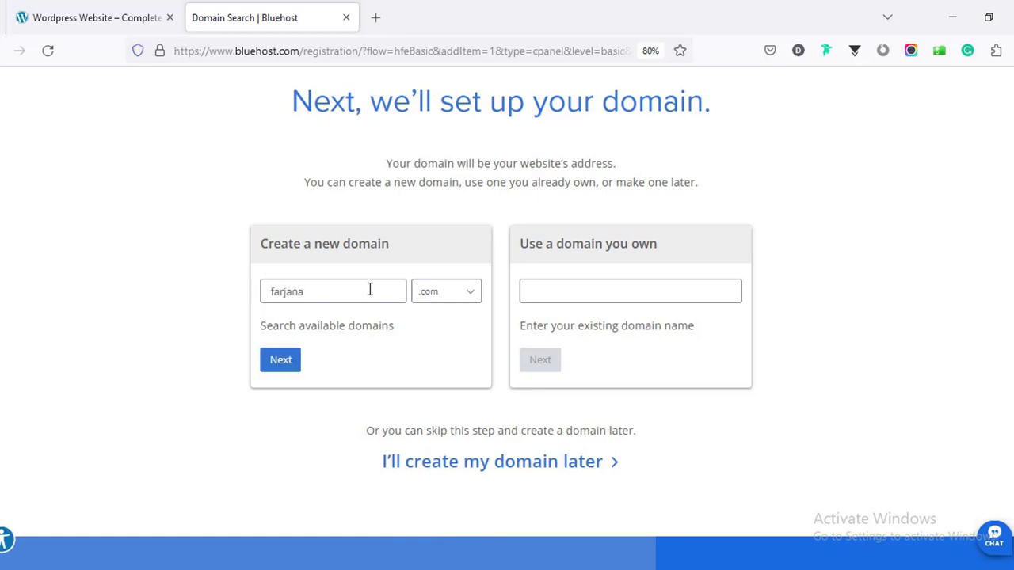
type("wp")
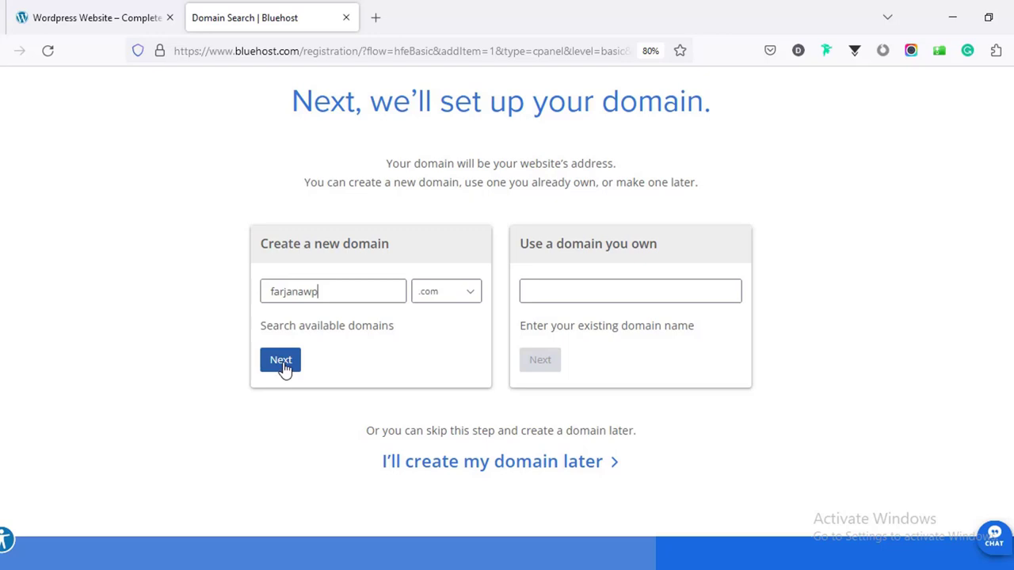
left_click(285, 371)
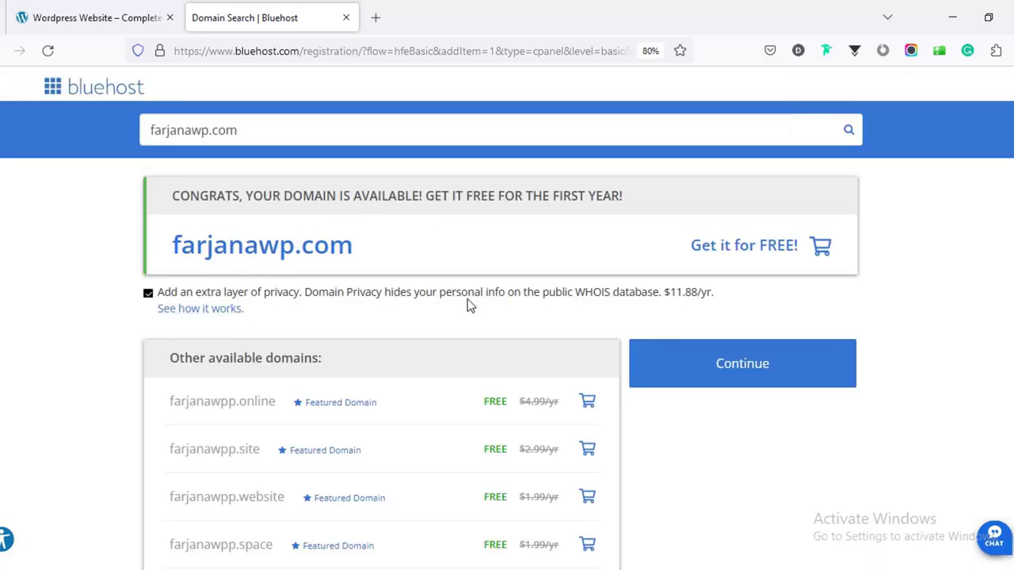
Continue to checkout with the available domain and review the account information form.
left_click(716, 379)
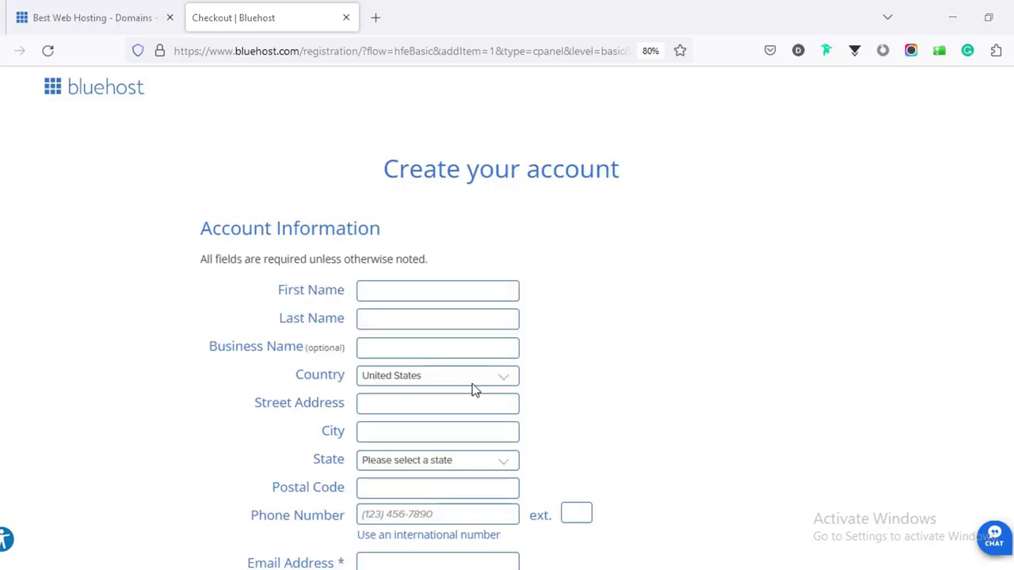
scroll(631, 393, "down", 3)
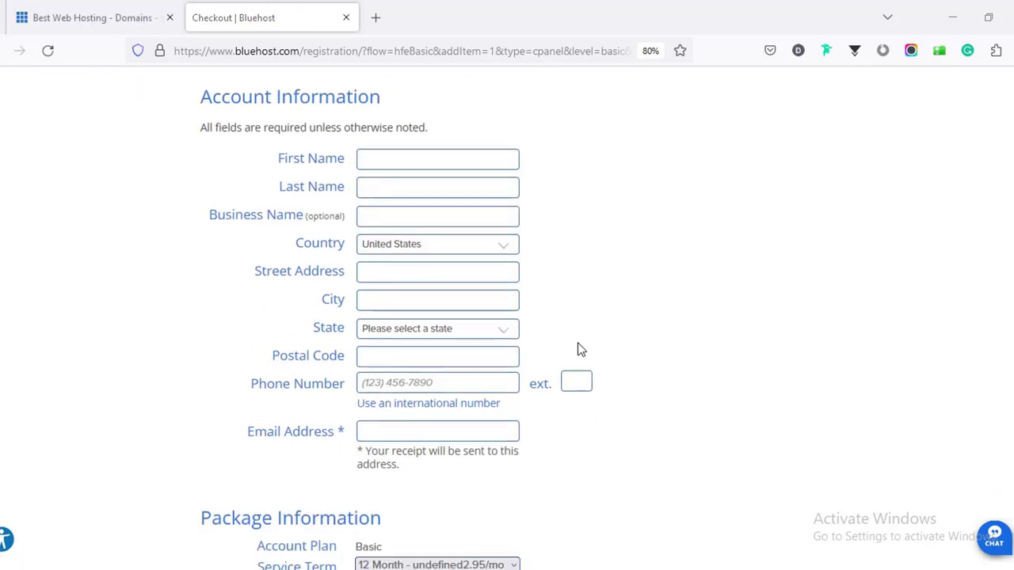
scroll(542, 392, "down", 3)
scroll(432, 315, "up", 6)
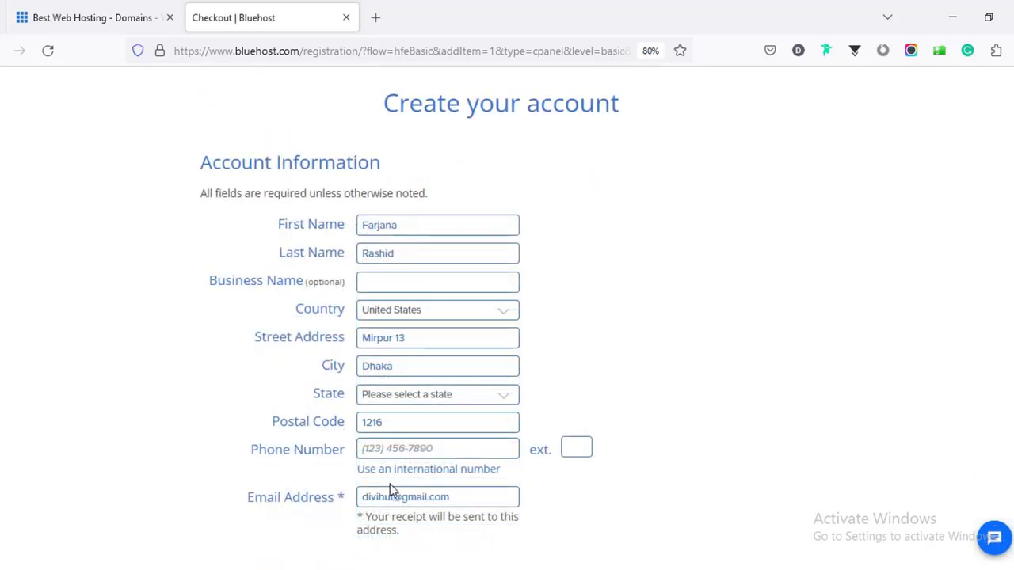
scroll(411, 342, "down", 3)
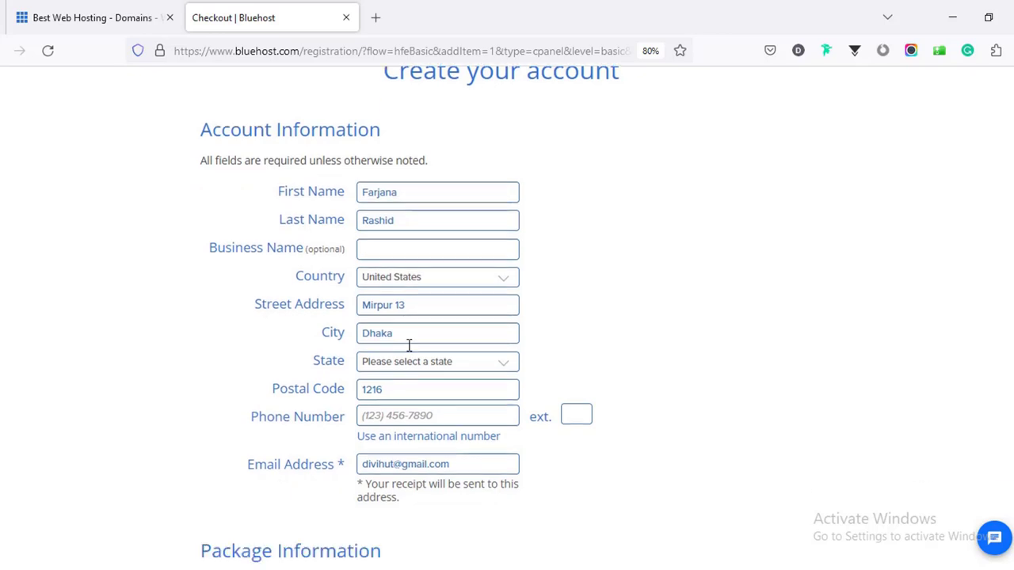
scroll(411, 342, "down", 1)
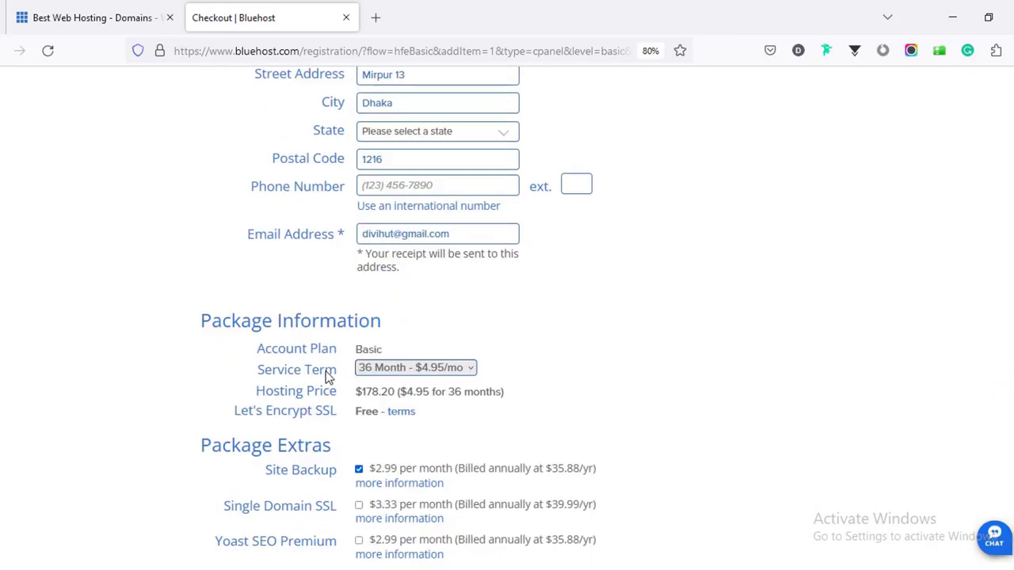
Set the service term to 12 Month - $2.95/mo, cross-checking the plan prices page.
left_click(375, 372)
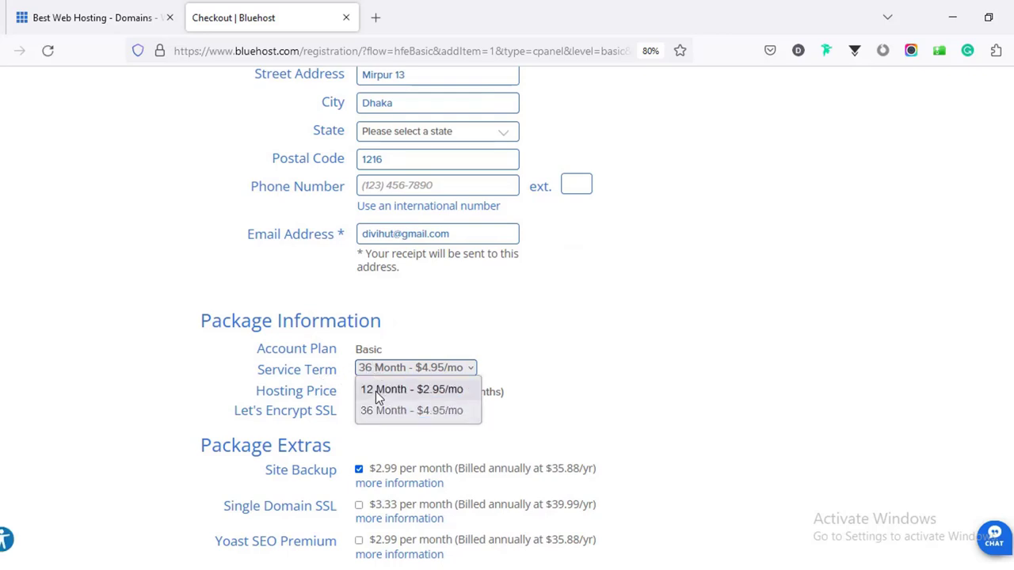
left_click(377, 391)
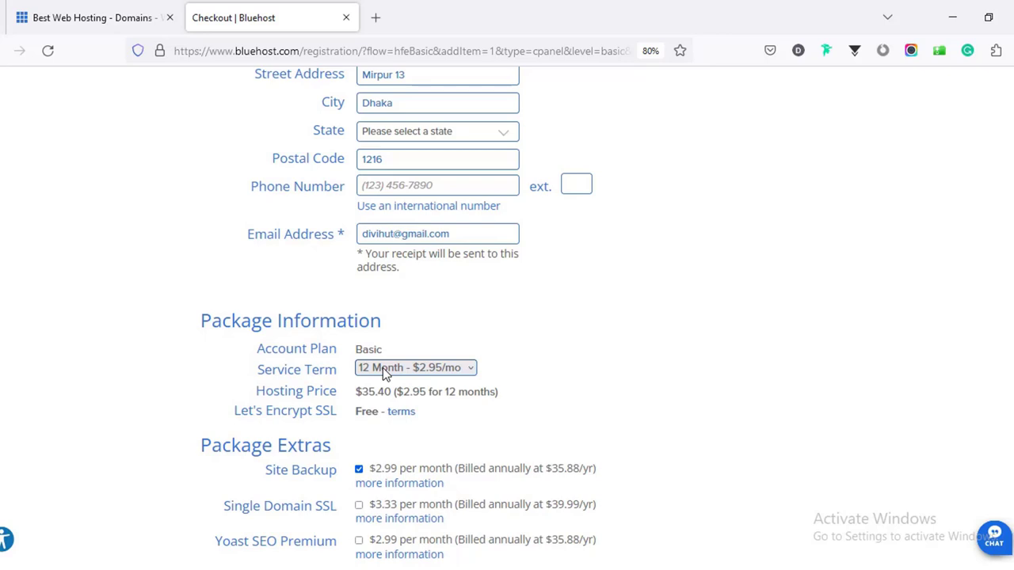
scroll(382, 403, "down", 1)
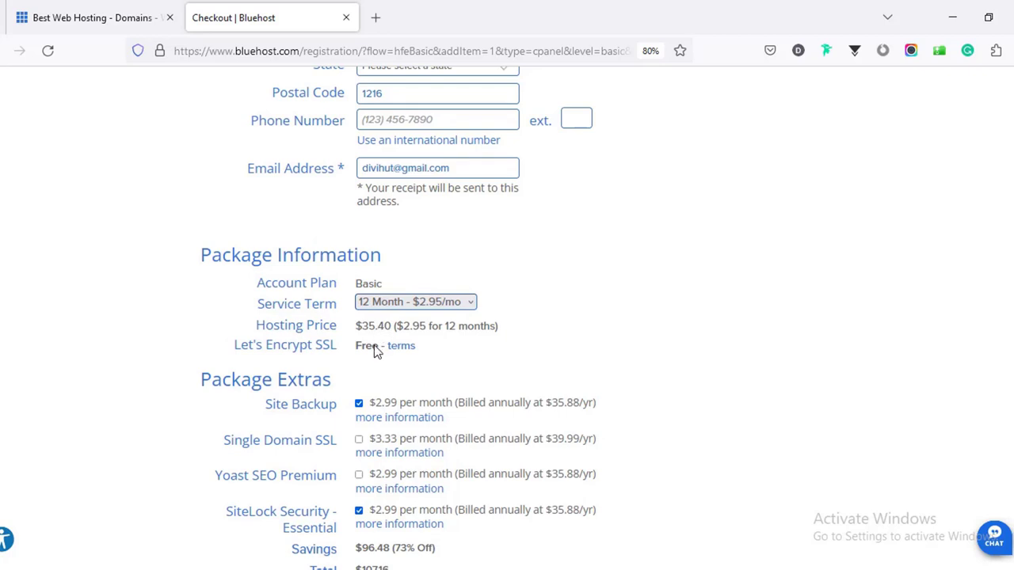
left_click(121, 20)
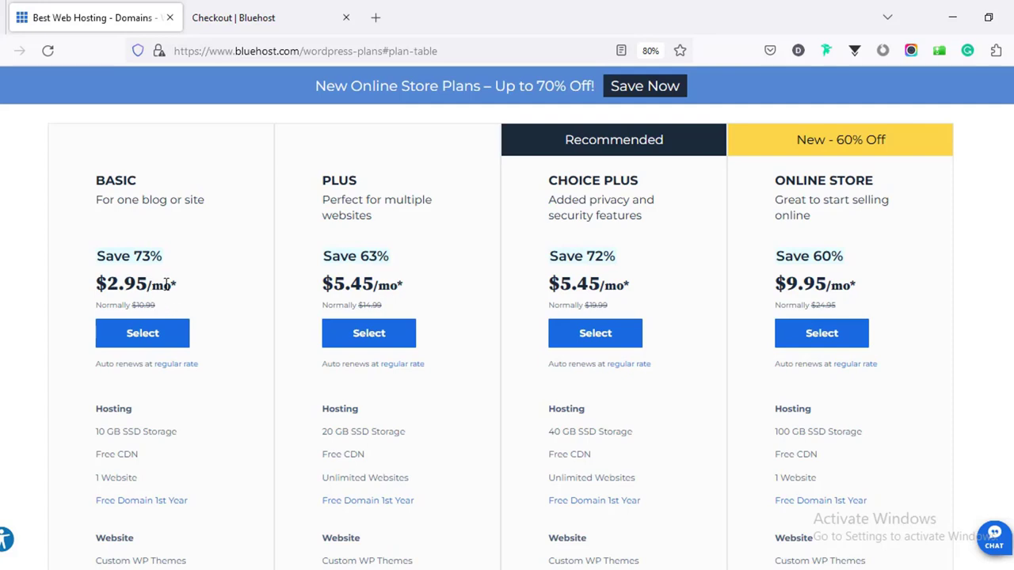
left_click(261, 20)
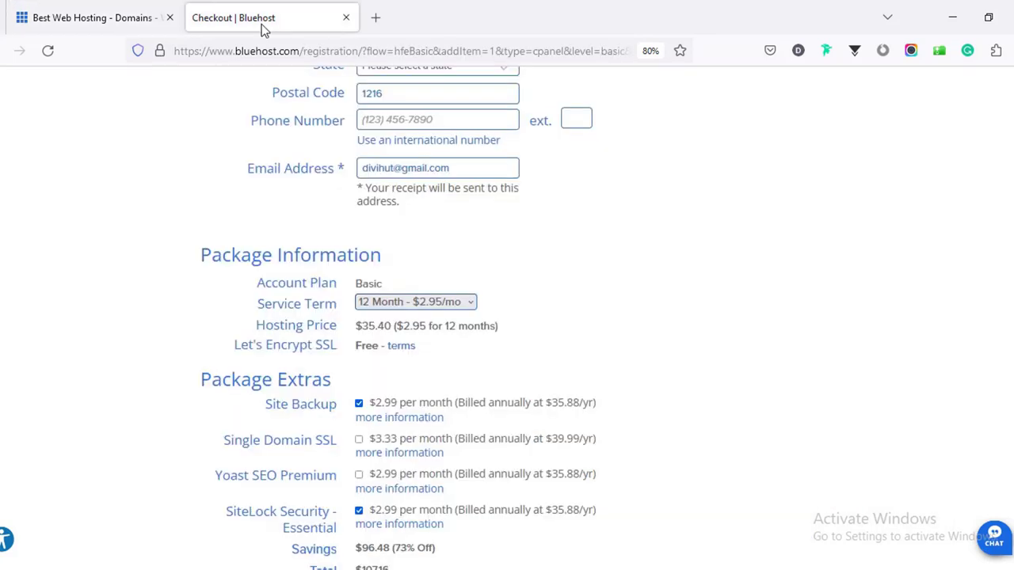
scroll(376, 329, "down", 2)
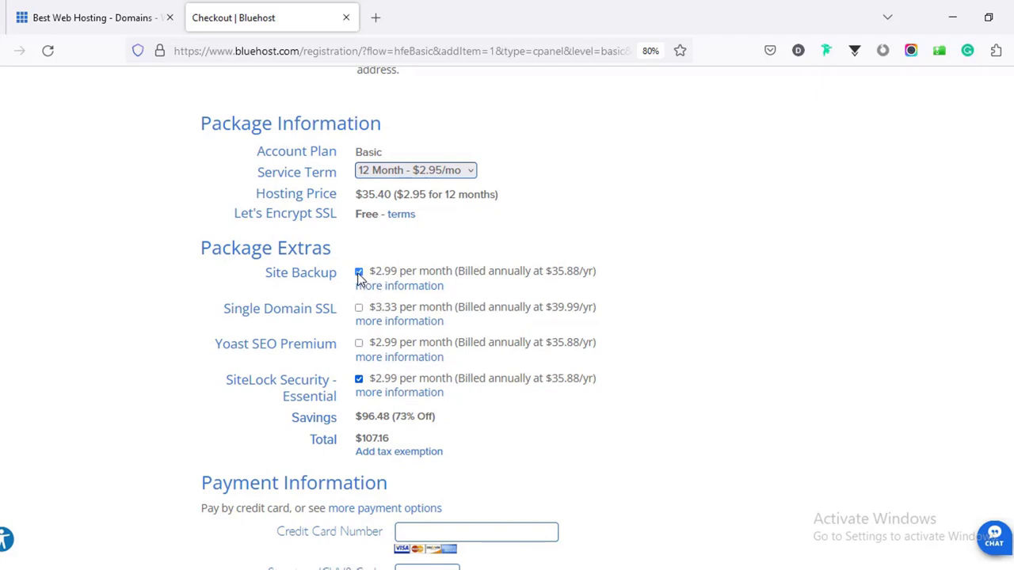
Untick the Site Backup and SiteLock Security extras, then scroll down to the payment details.
left_click(358, 274)
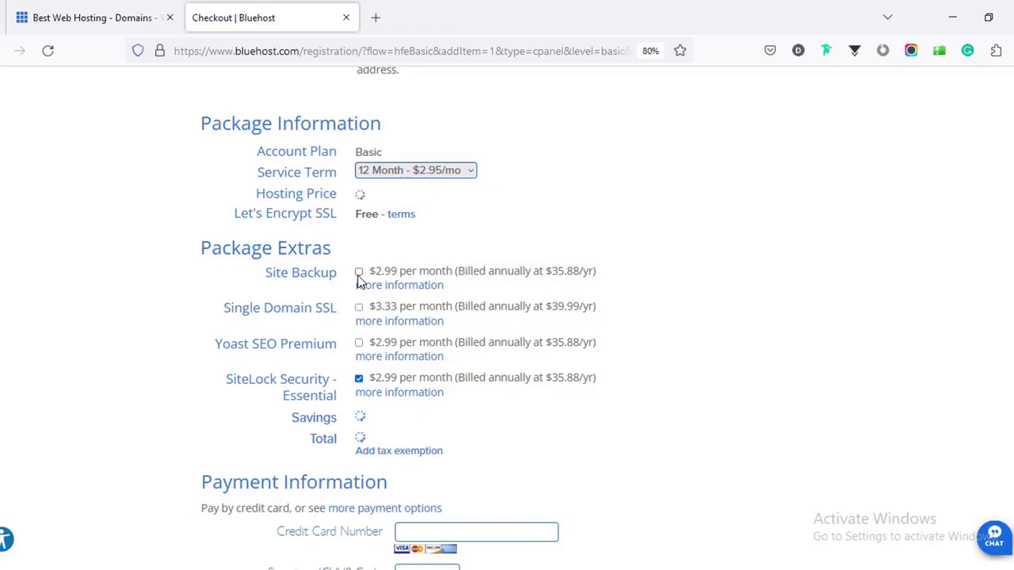
left_click(359, 380)
scroll(362, 384, "down", 3)
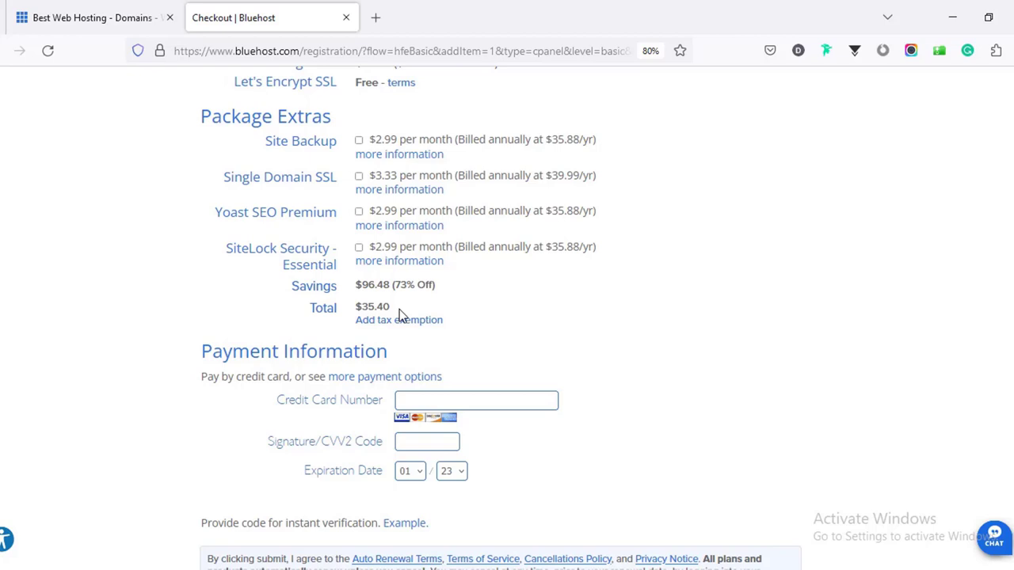
scroll(400, 305, "down", 2)
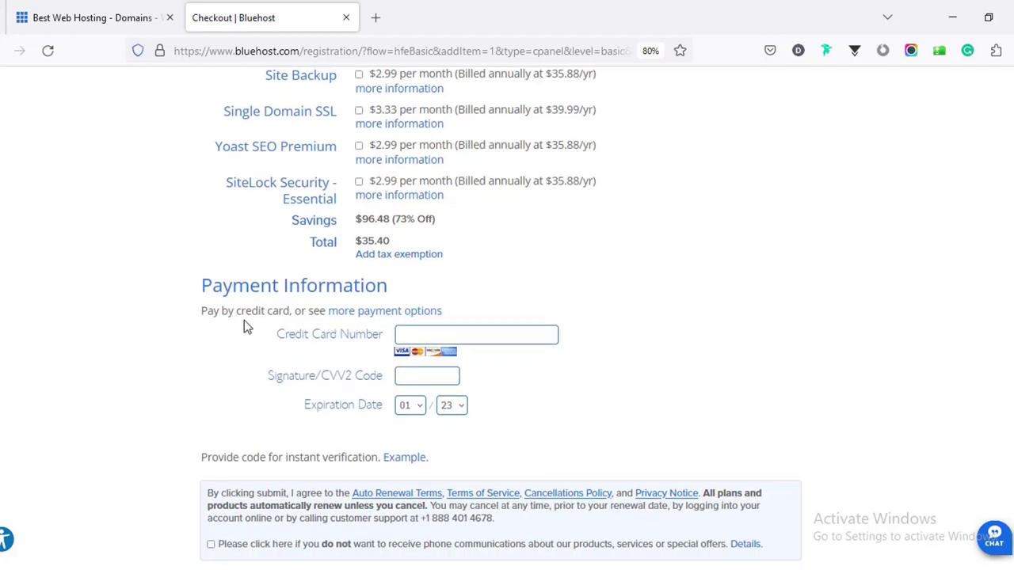
scroll(358, 323, "down", 2)
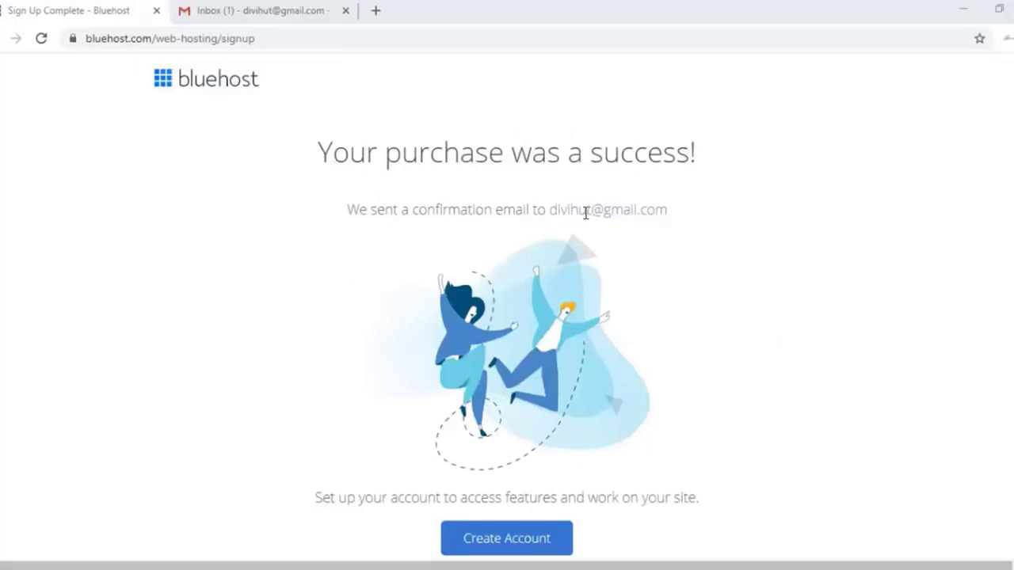
Verify the email address from the Bluehost WHOIS verification email in Gmail.
left_click(261, 11)
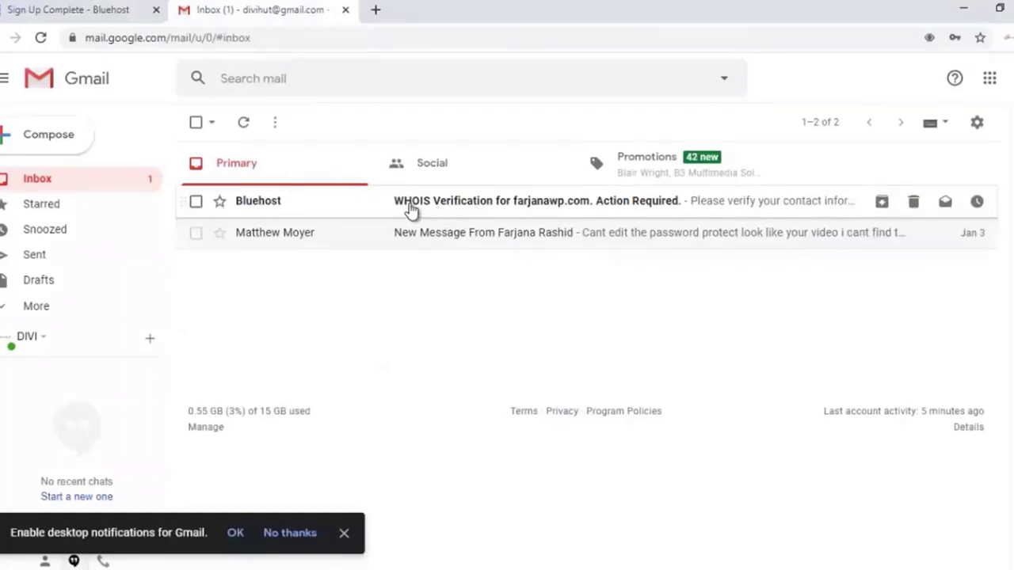
left_click(473, 208)
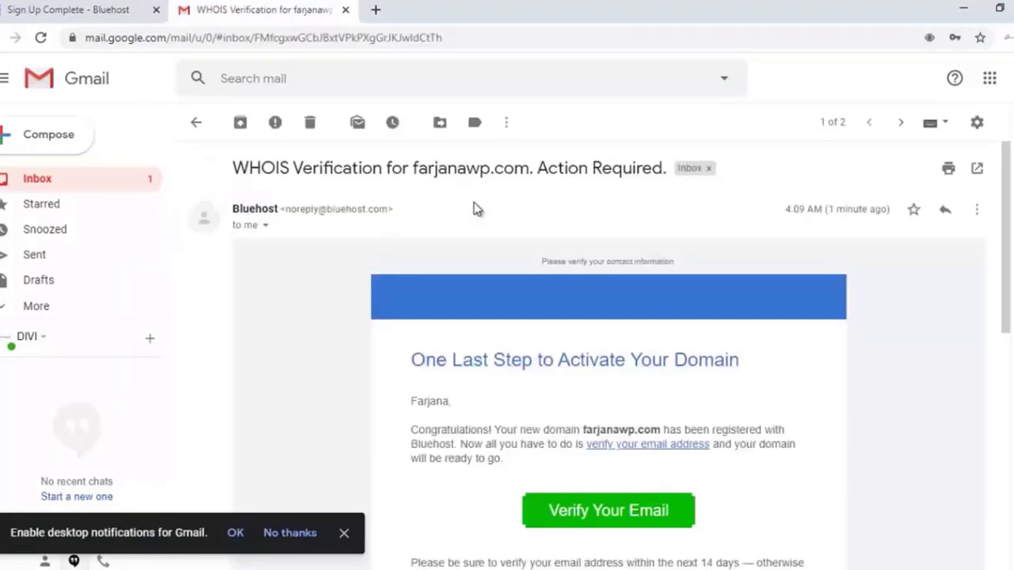
scroll(563, 333, "down", 2)
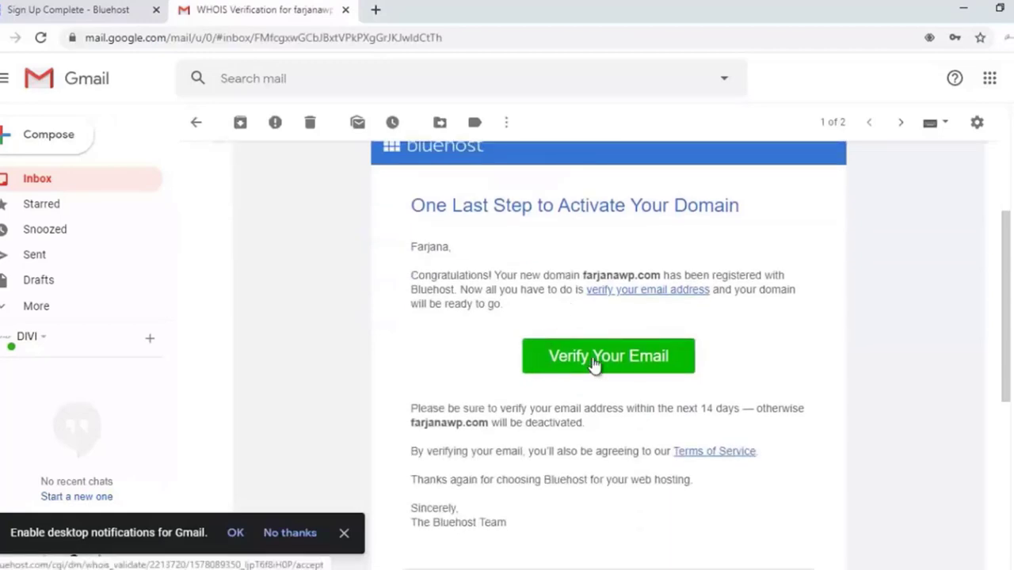
left_click(587, 358)
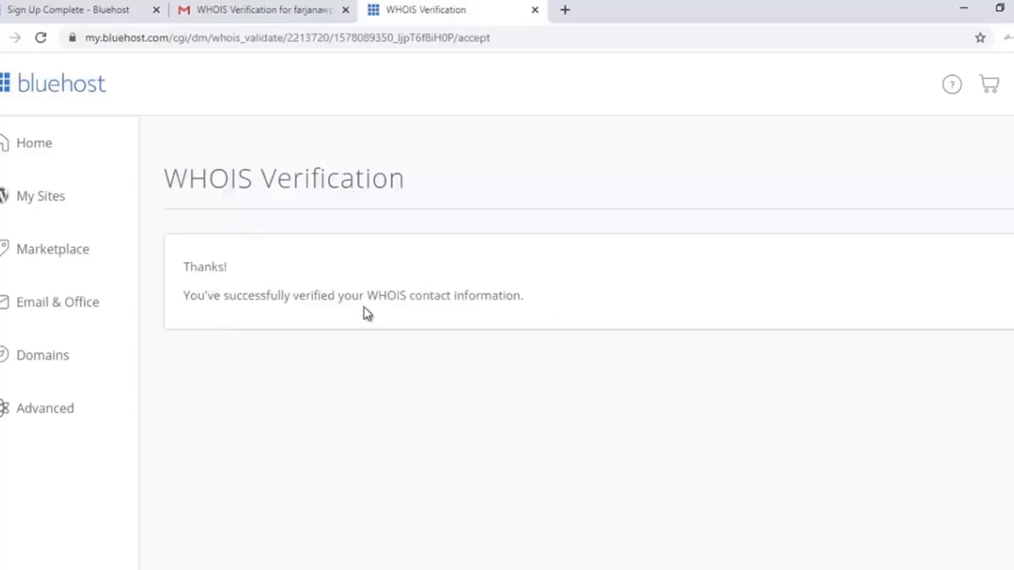
Read through the Welcome to Bluehost email's payment confirmation.
left_click(210, 9)
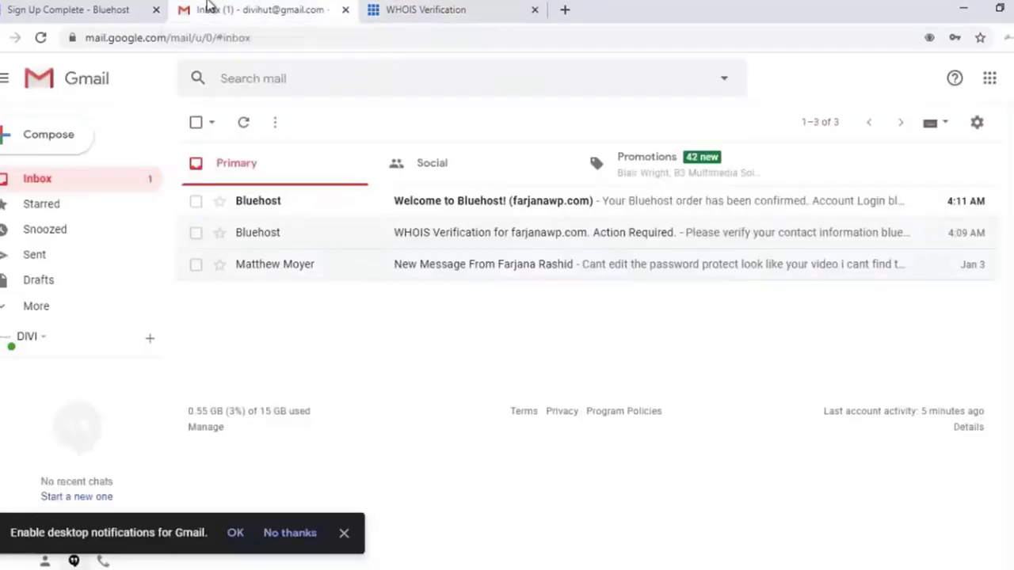
left_click(442, 206)
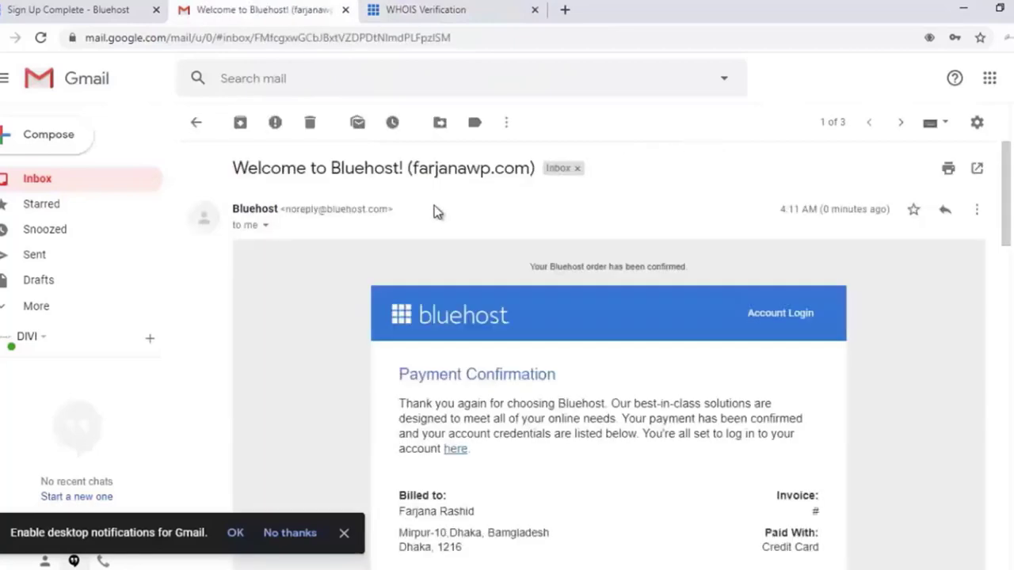
scroll(432, 254, "down", 2)
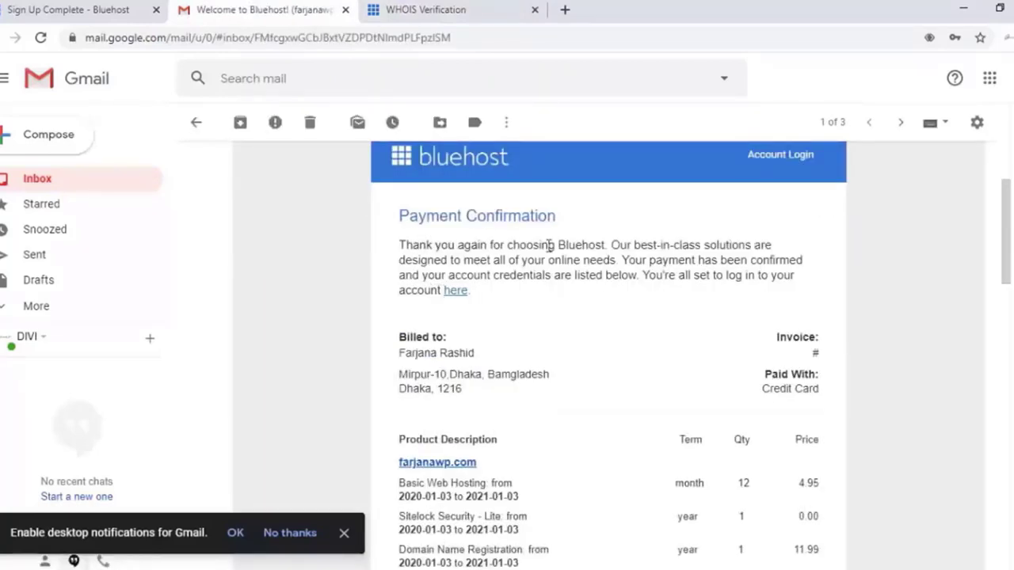
scroll(578, 305, "down", 2)
scroll(575, 303, "up", 2)
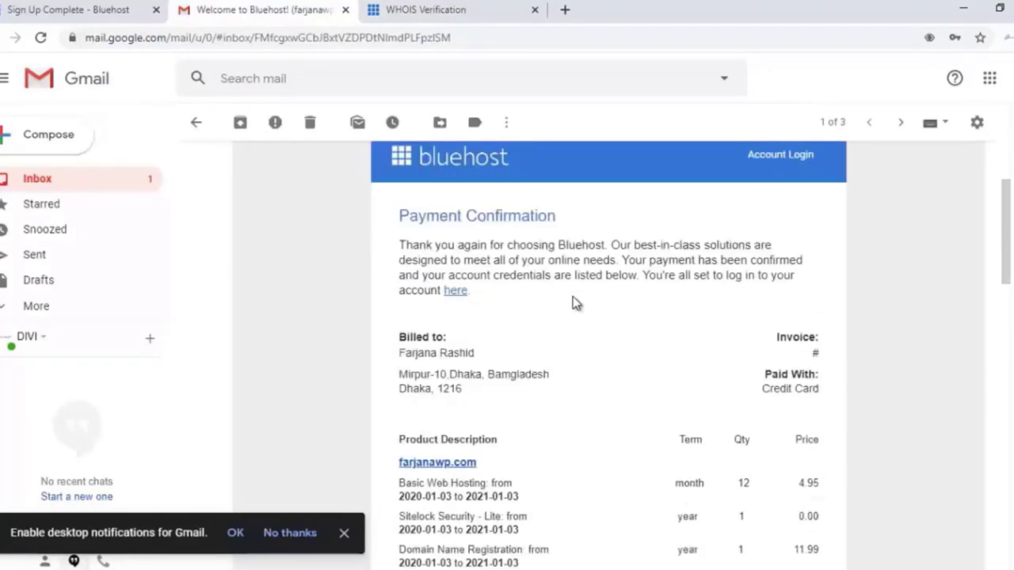
scroll(573, 296, "down", 1)
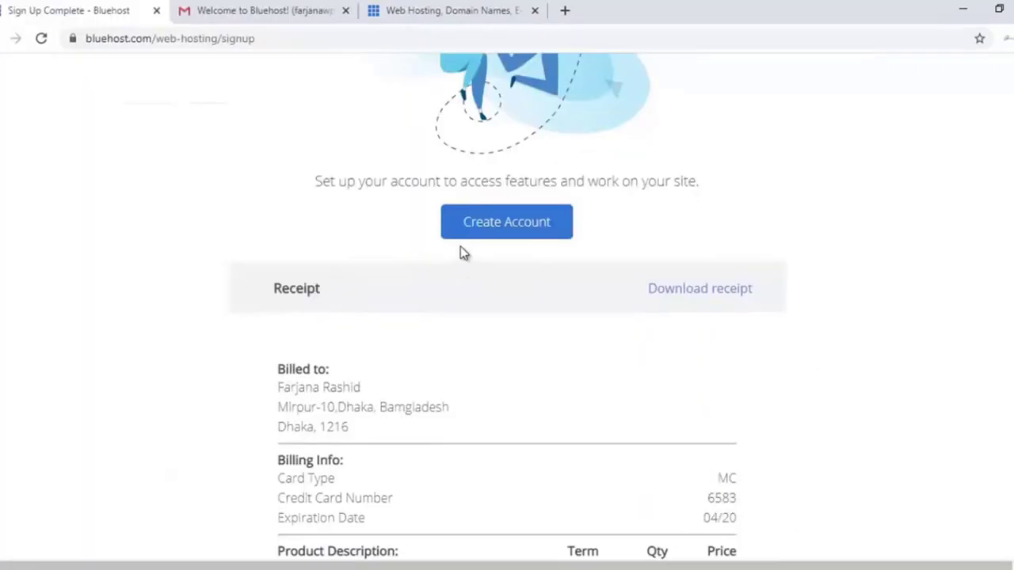
Start account creation and enter the new password in both password fields.
left_click(477, 230)
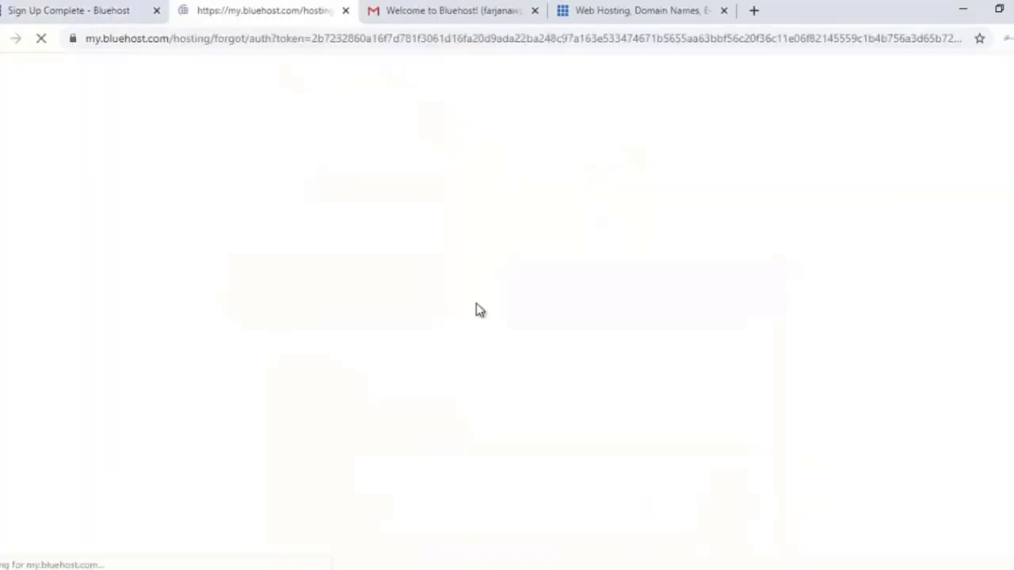
scroll(443, 336, "down", 1)
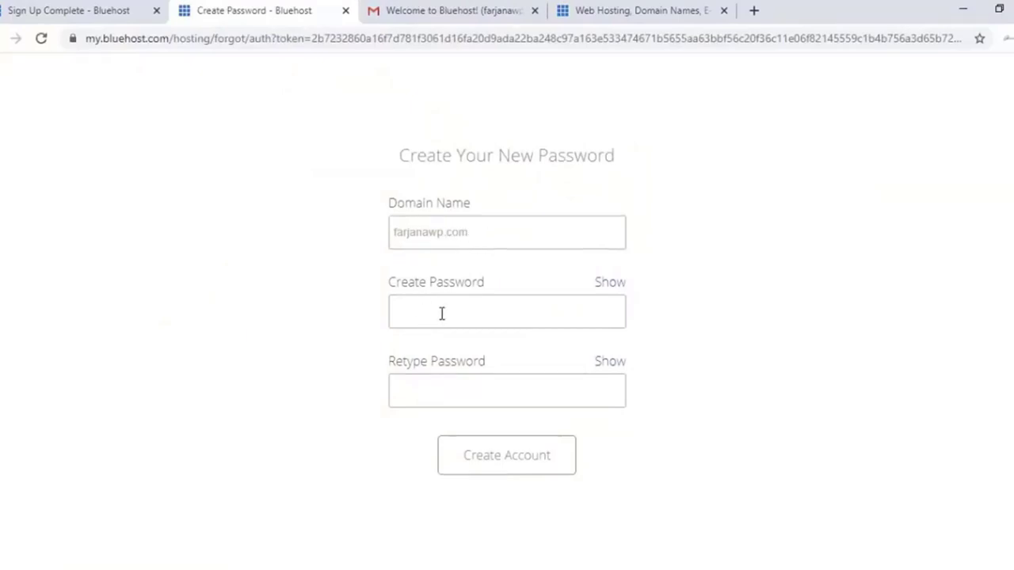
left_click(442, 312)
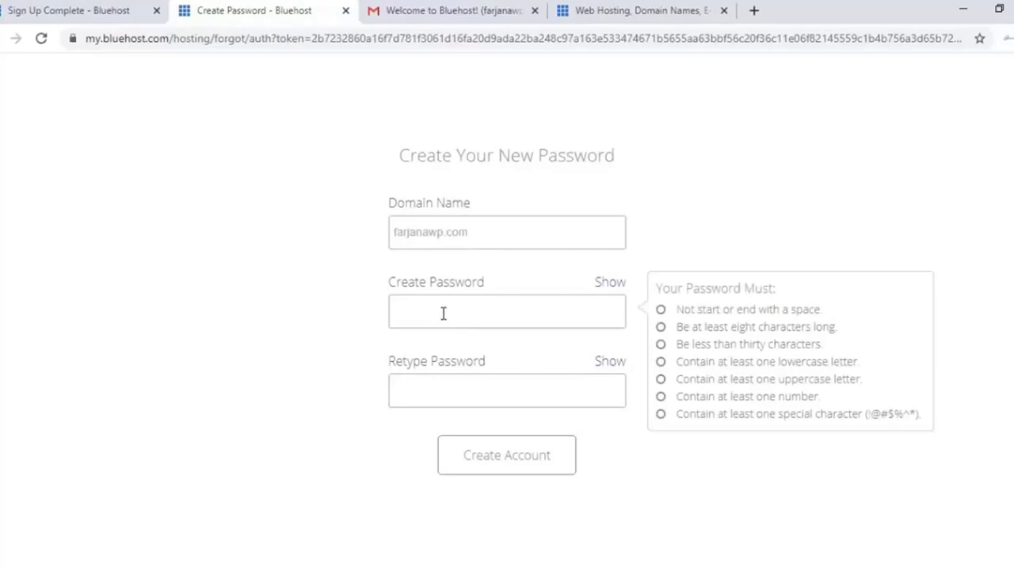
type("*************")
left_click(449, 396)
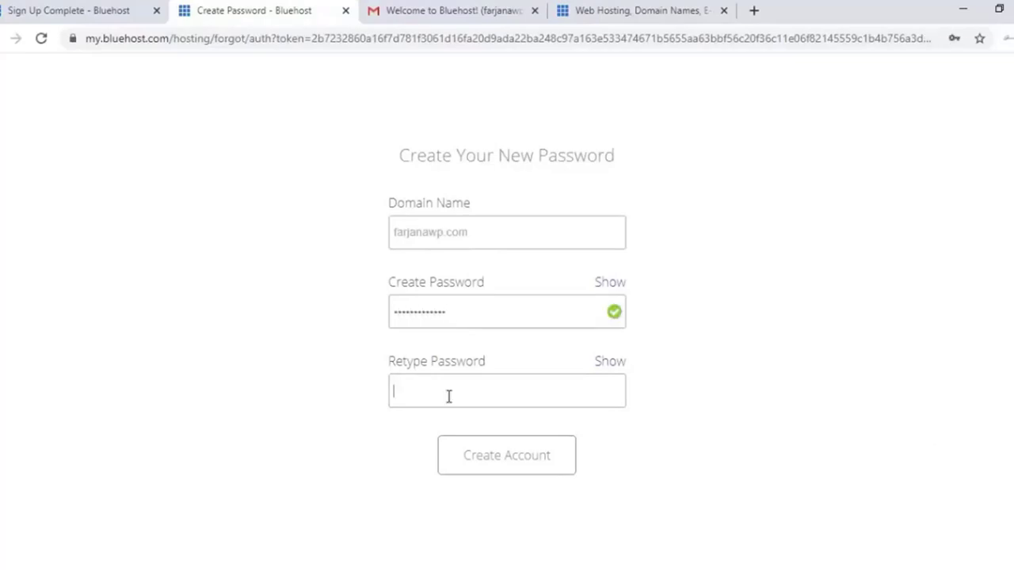
type("*************")
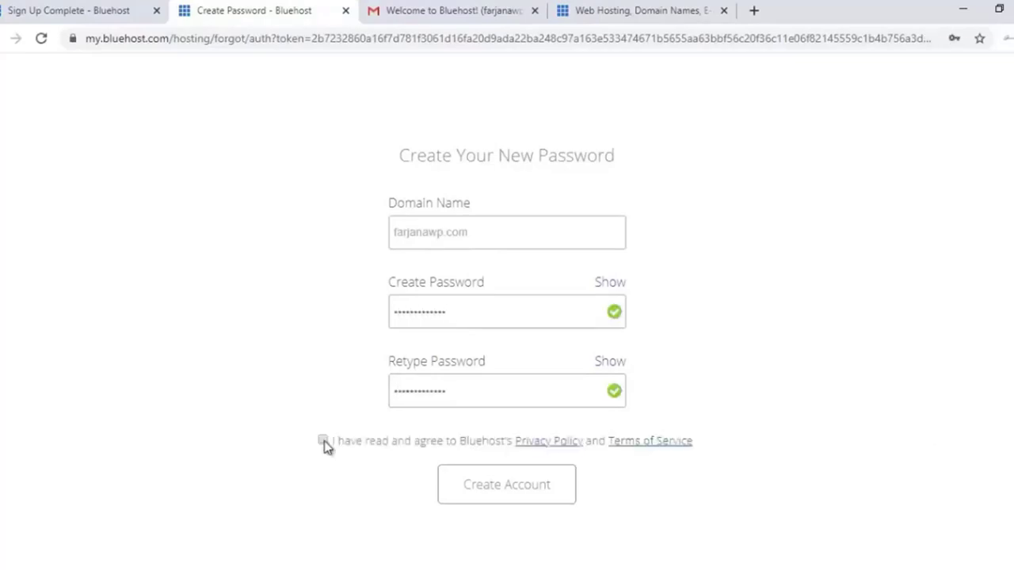
Accept the privacy policy and terms, create the account, save the password, and go to login.
left_click(323, 441)
left_click(515, 498)
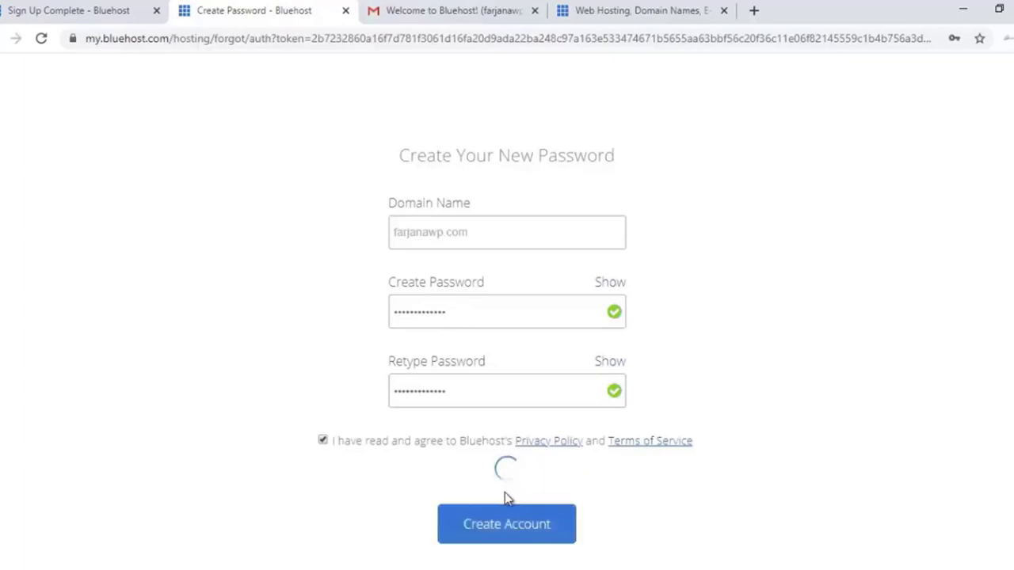
left_click(898, 173)
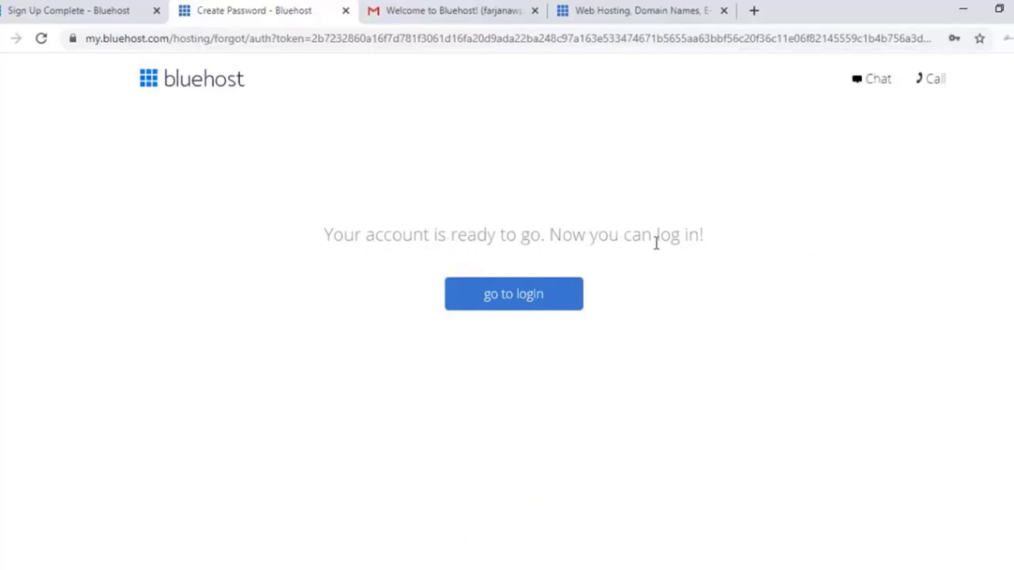
left_click(518, 304)
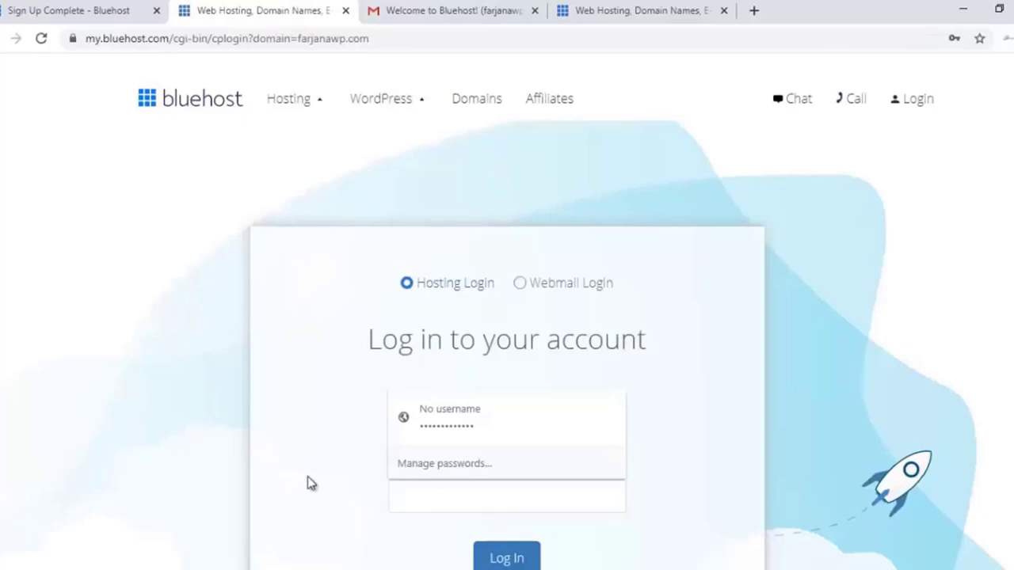
Log in to the Bluehost hosting account with the saved password.
scroll(311, 483, "down", 2)
left_click(461, 346)
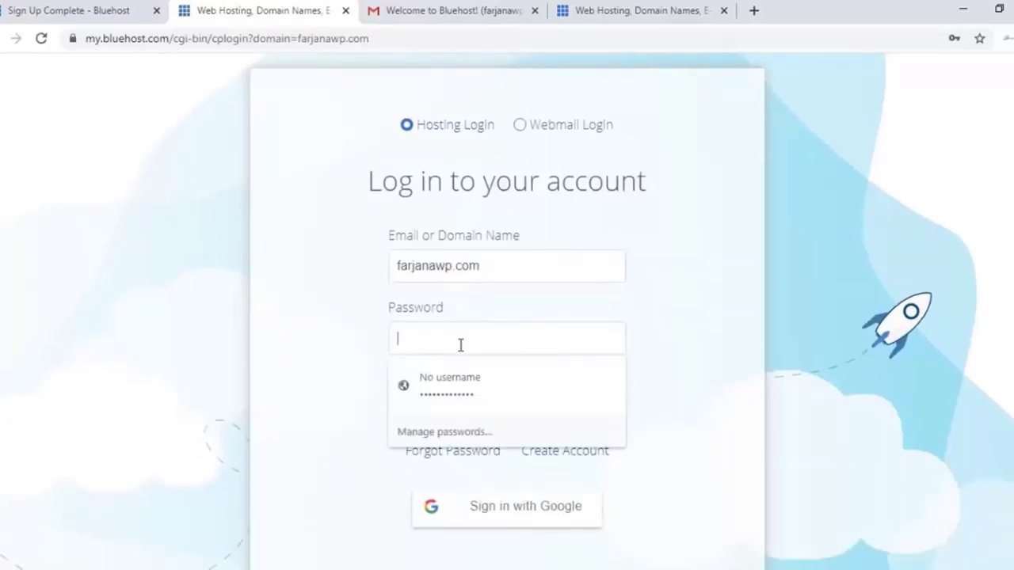
left_click(362, 331)
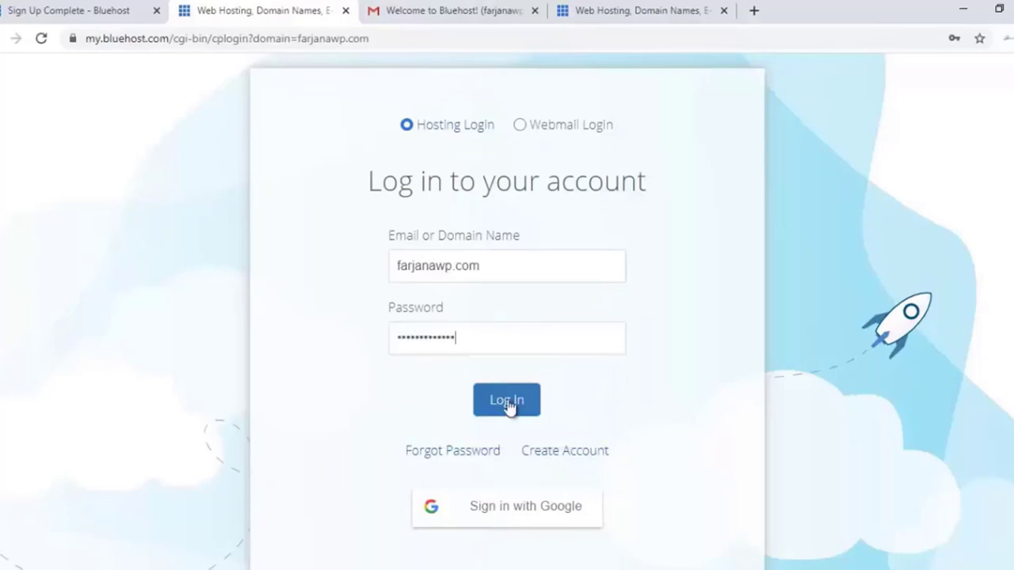
left_click(501, 400)
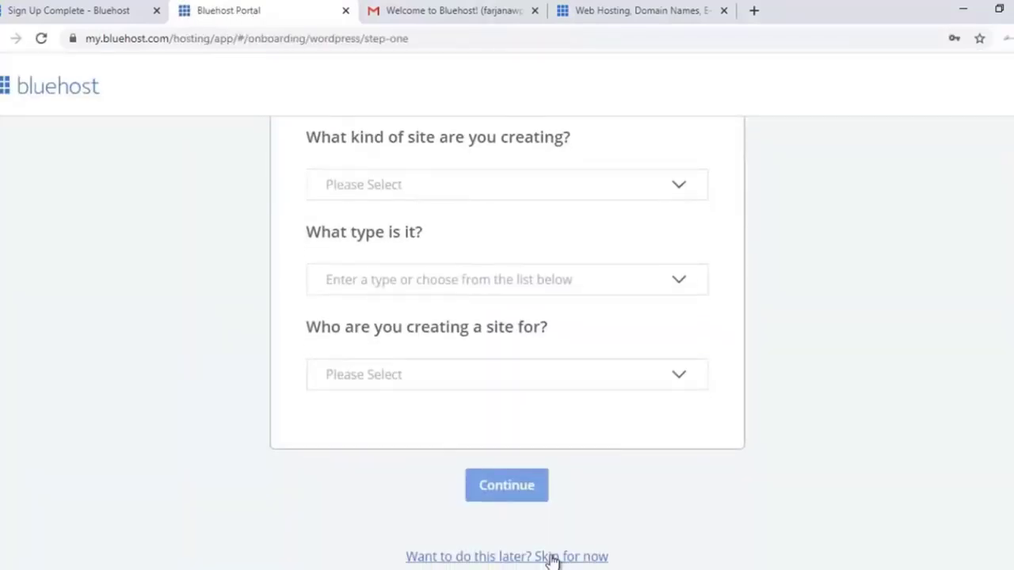
Skip the site questions, dismiss the welcome, and confirm turning off domain privacy.
left_click(552, 557)
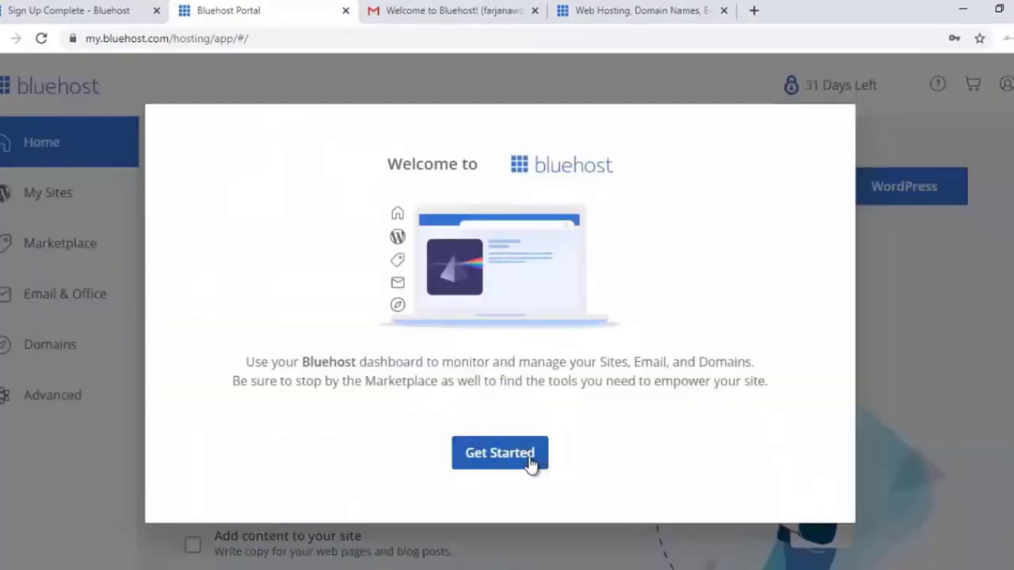
left_click(533, 465)
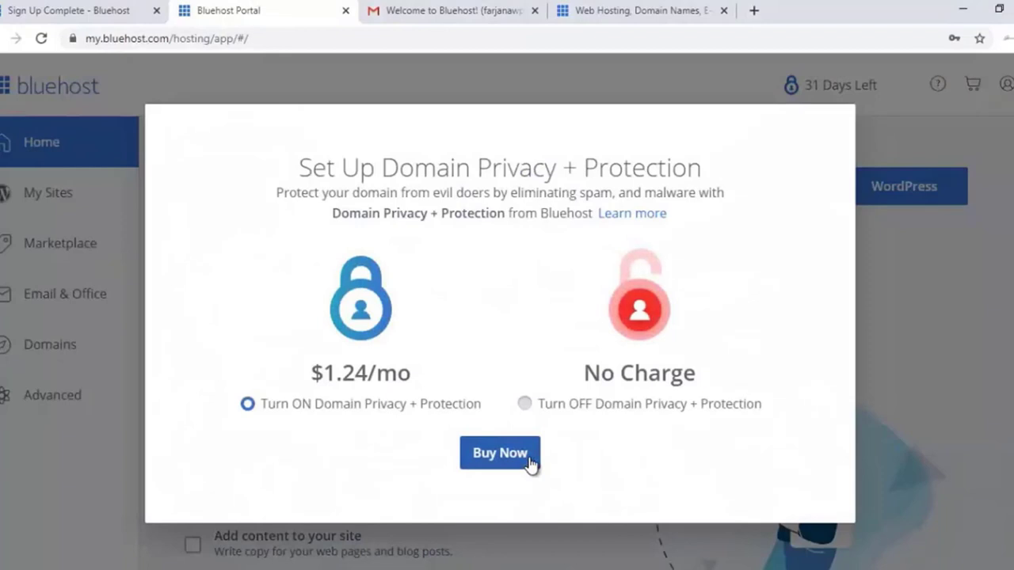
left_click(588, 413)
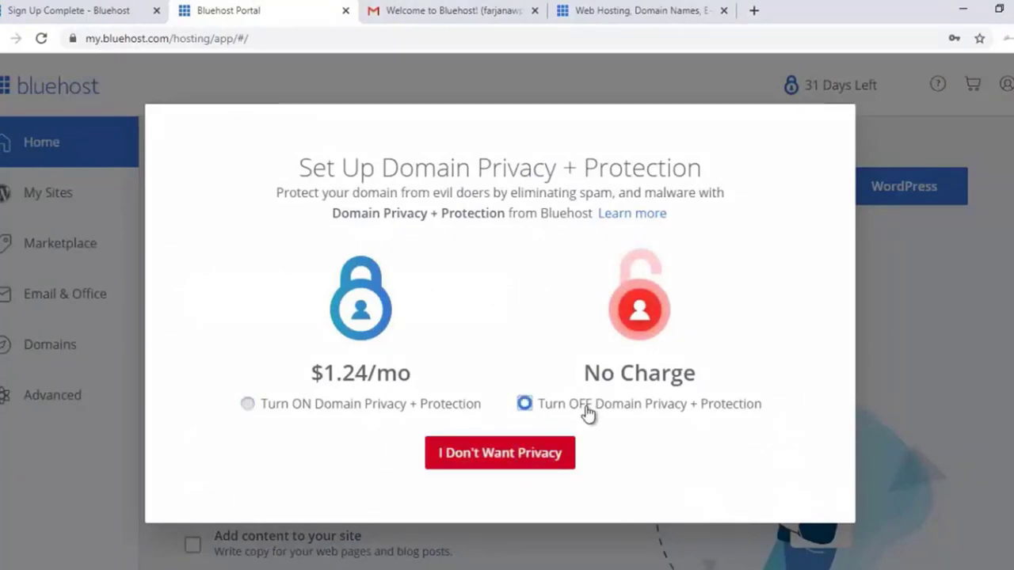
left_click(545, 452)
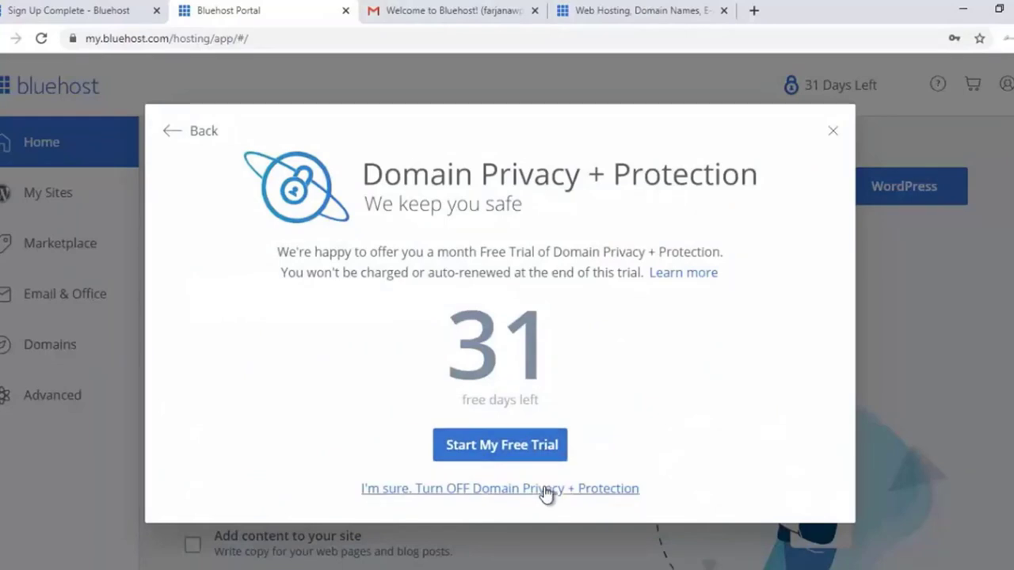
left_click(545, 489)
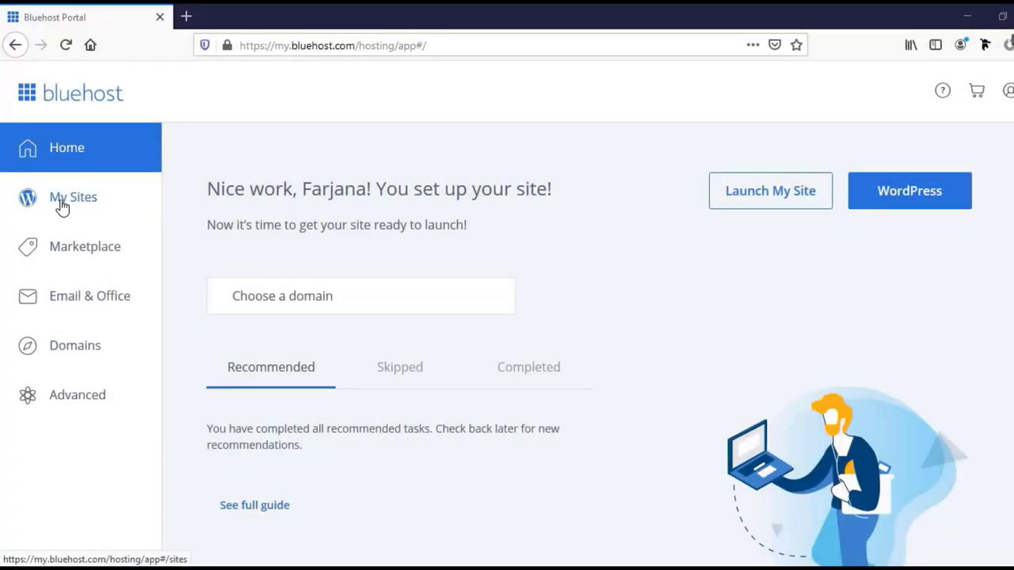
Start a new Bluehost WordPress site titled 'Wordpress Website' with a tagline crediting the author.
left_click(77, 206)
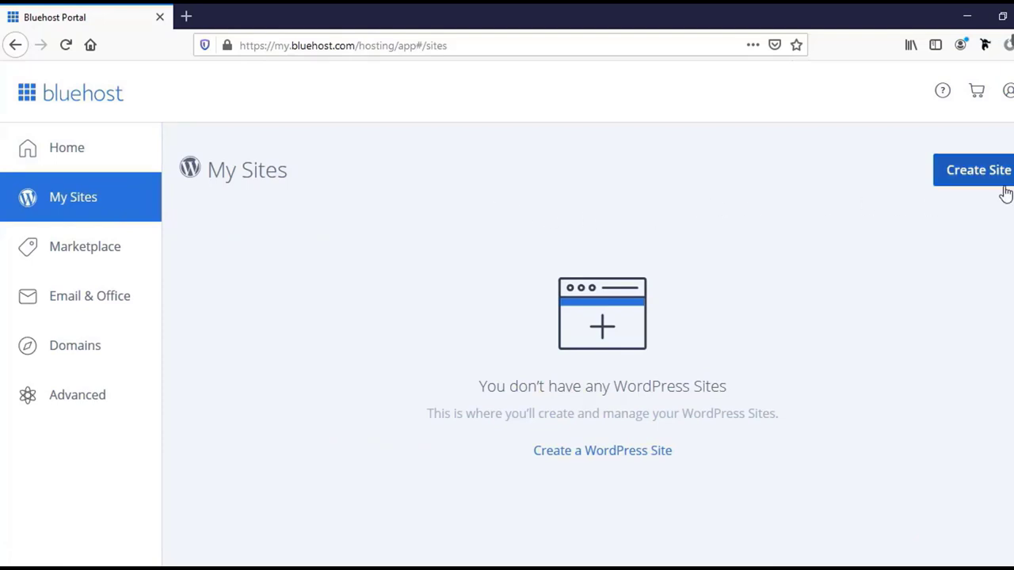
left_click(968, 179)
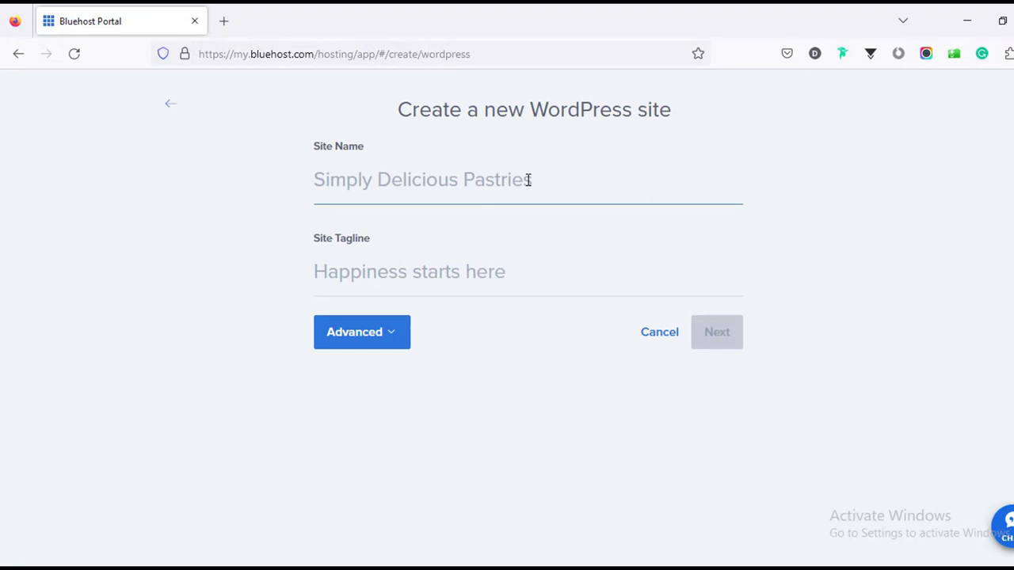
type("Word")
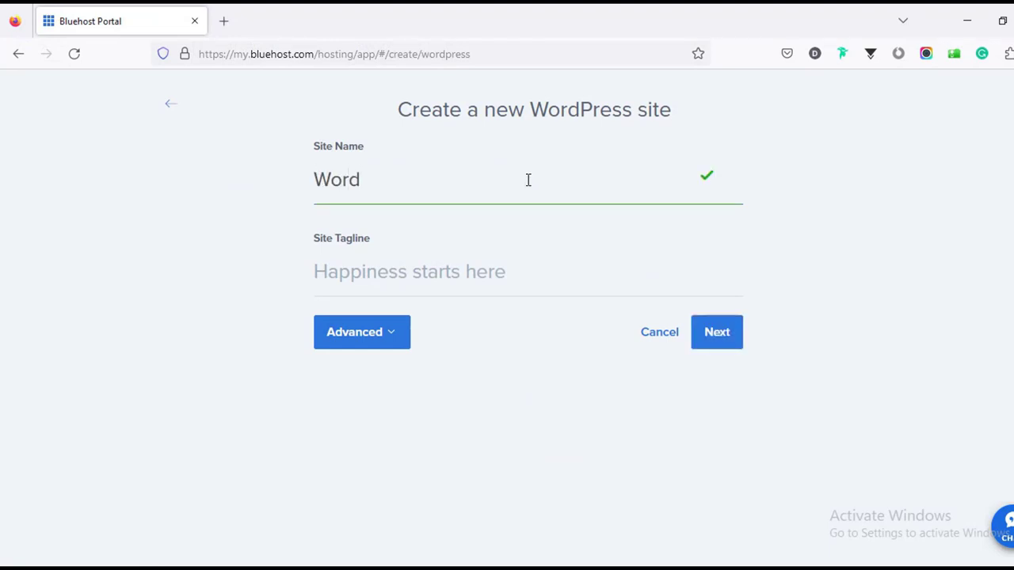
type("press Website")
left_click(408, 268)
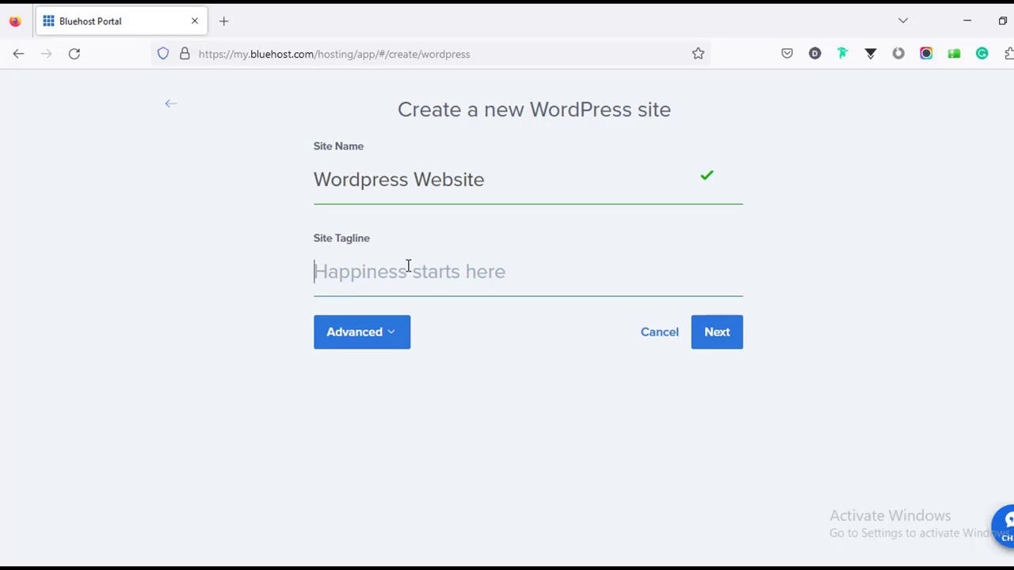
type("Complete Website by Farjana")
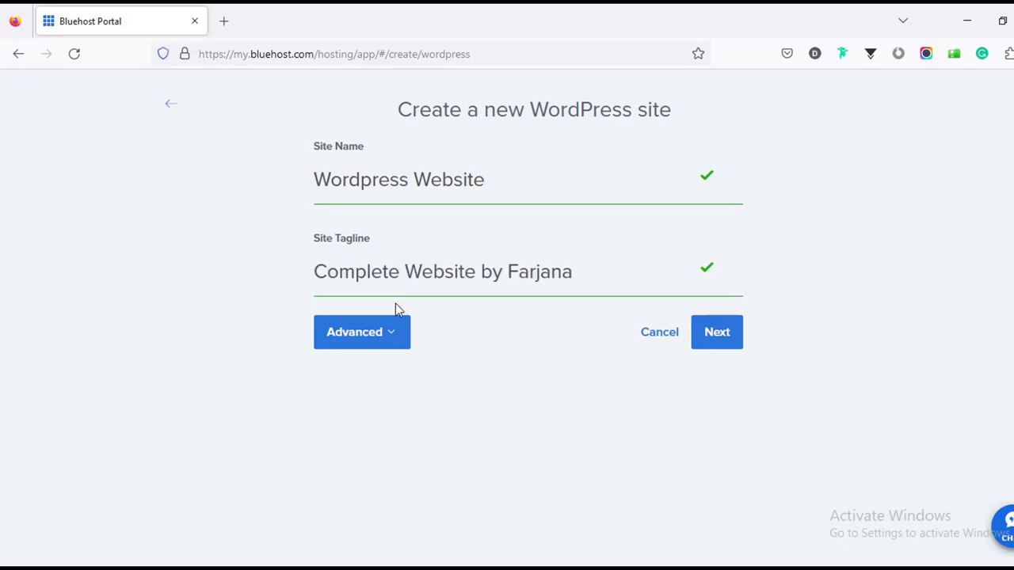
Autofill the admin email, username and password from the saved login and continue.
left_click(385, 346)
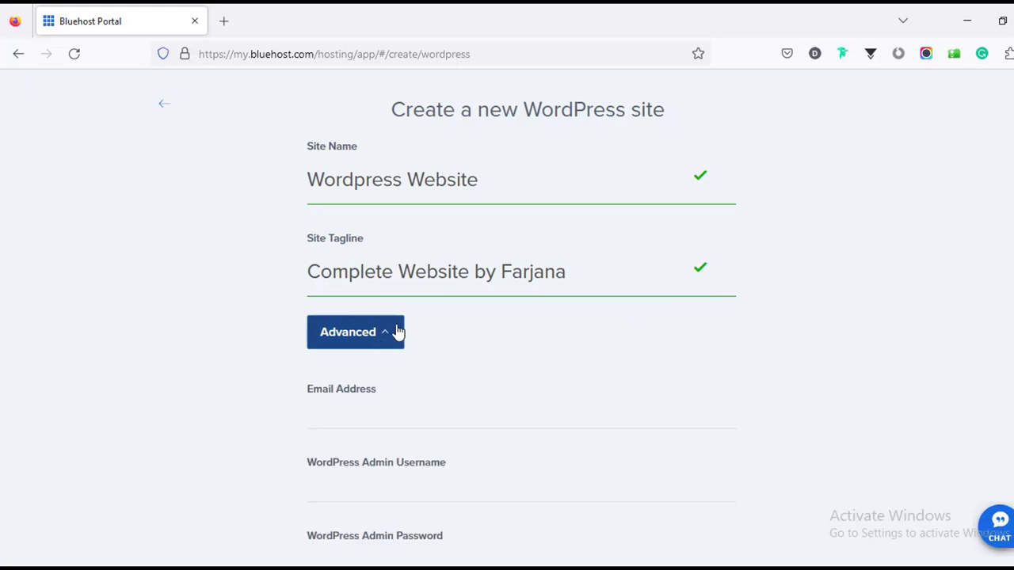
scroll(396, 333, "down", 2)
left_click(359, 254)
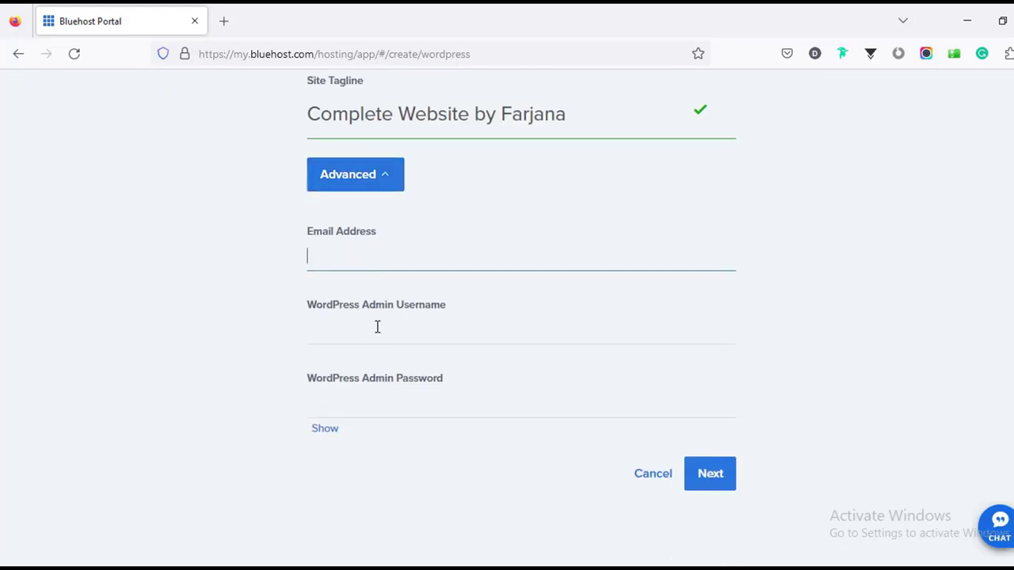
left_click(377, 326)
left_click(301, 324)
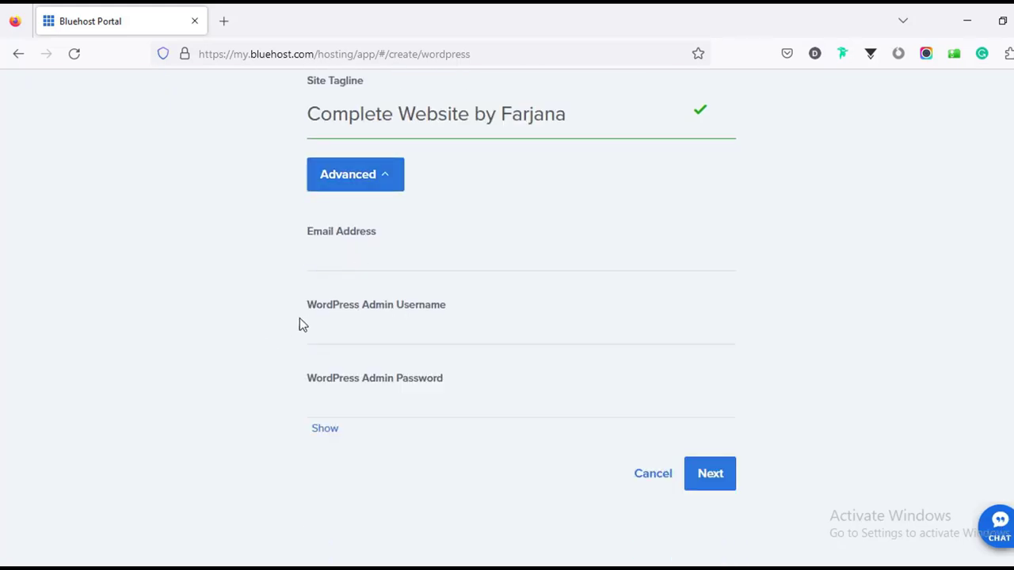
scroll(349, 297, "up", 2)
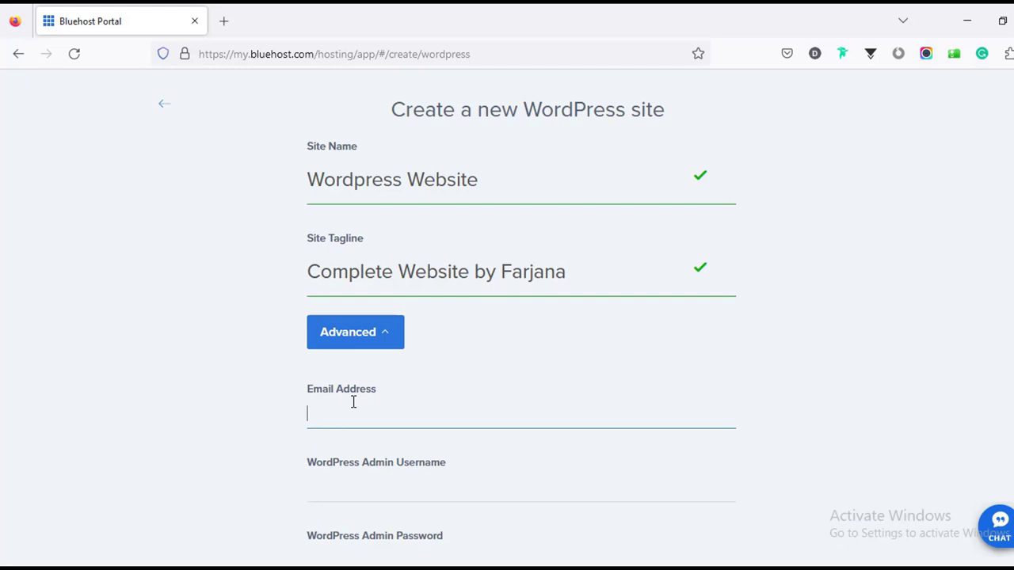
scroll(352, 404, "down", 3)
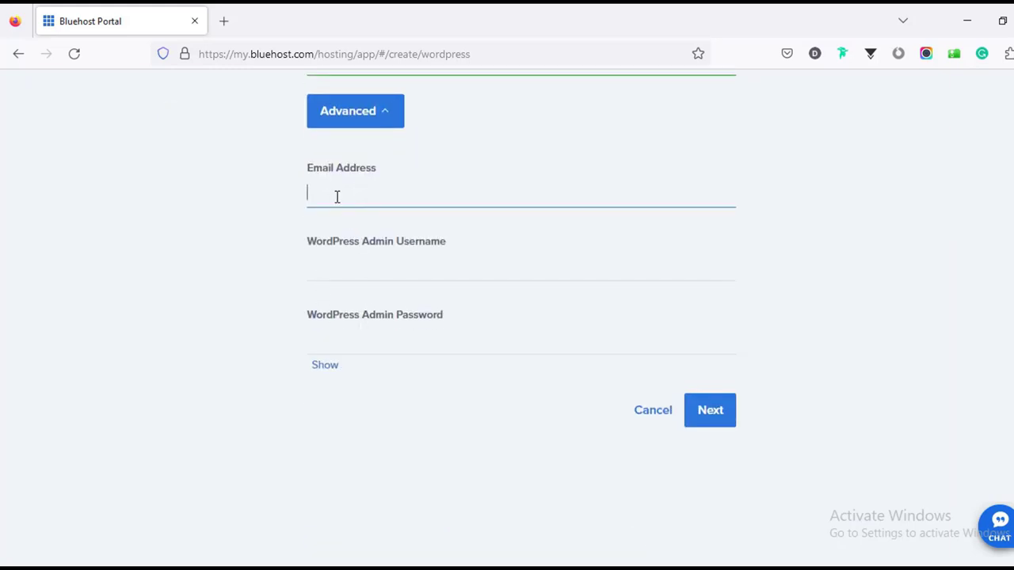
key("Down")
key("Return")
left_click(568, 333)
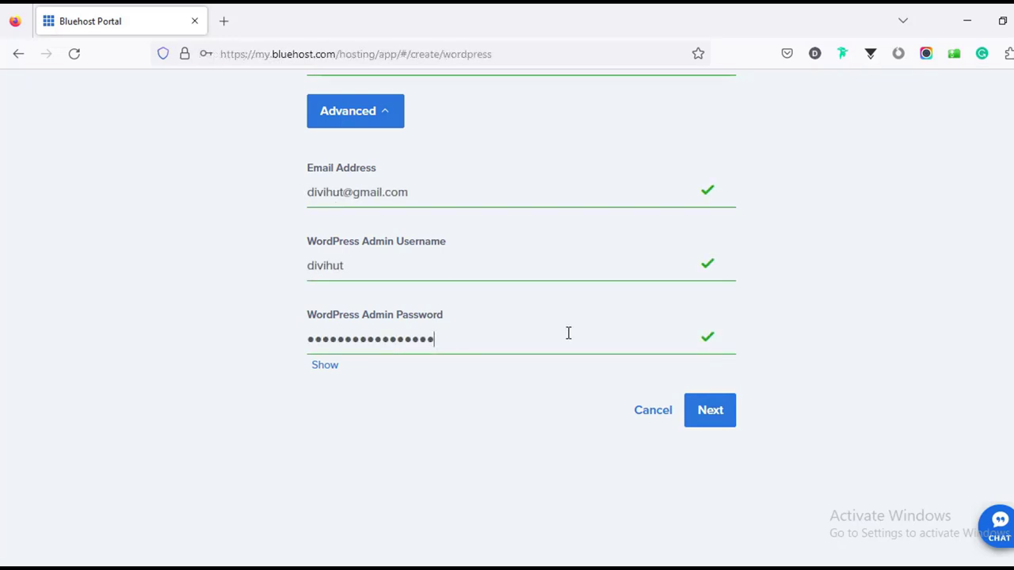
left_click(710, 410)
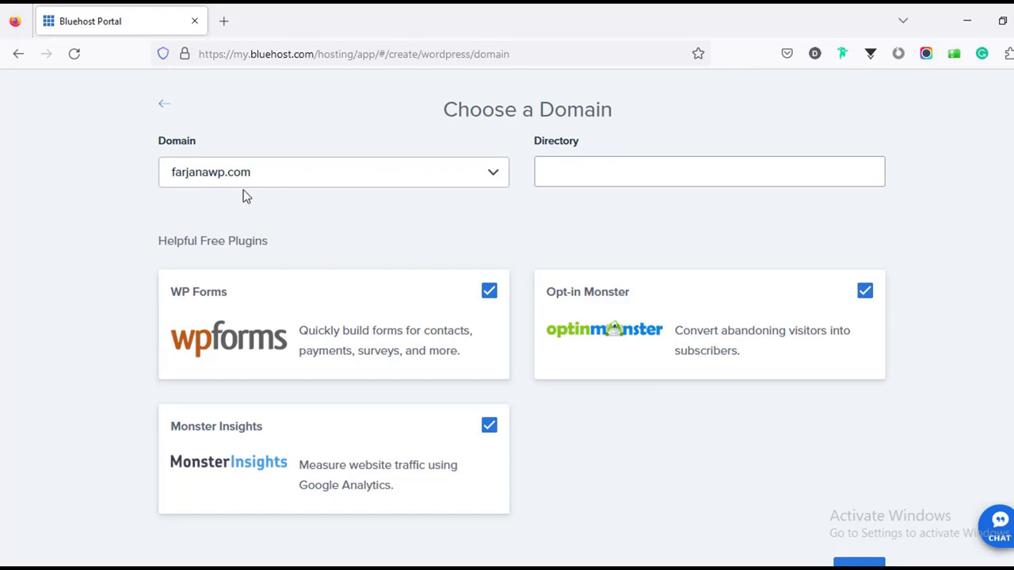
Untick WP Forms, Monster Insights and Opt-in Monster, then confirm the domain to install WordPress.
left_click(552, 176)
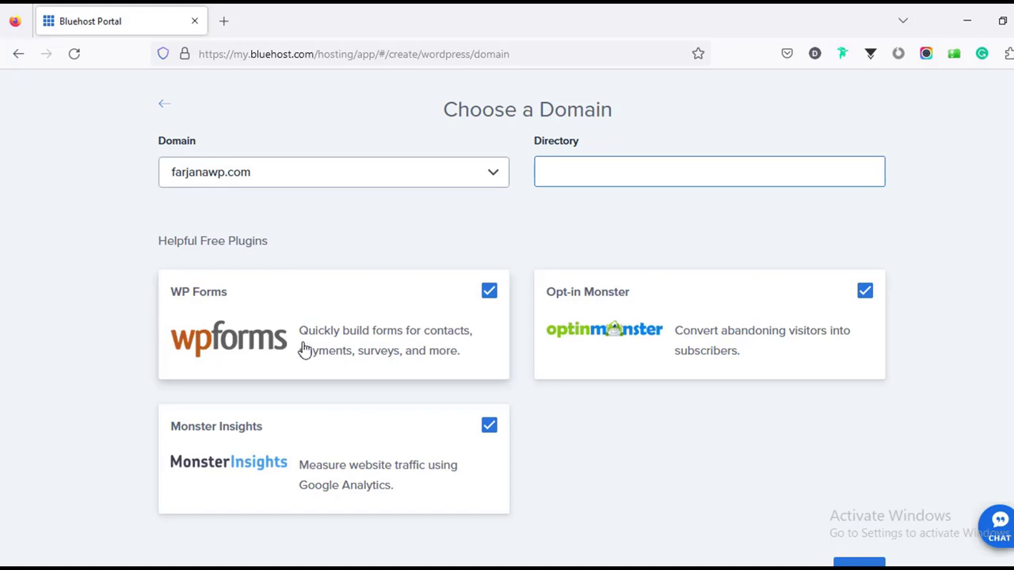
scroll(305, 351, "down", 2)
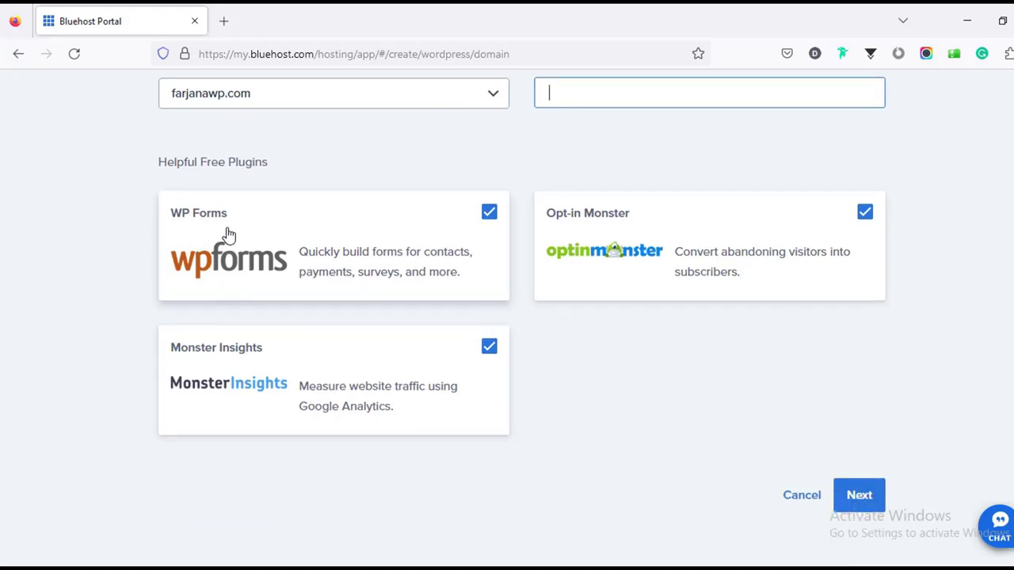
left_click(488, 215)
left_click(489, 348)
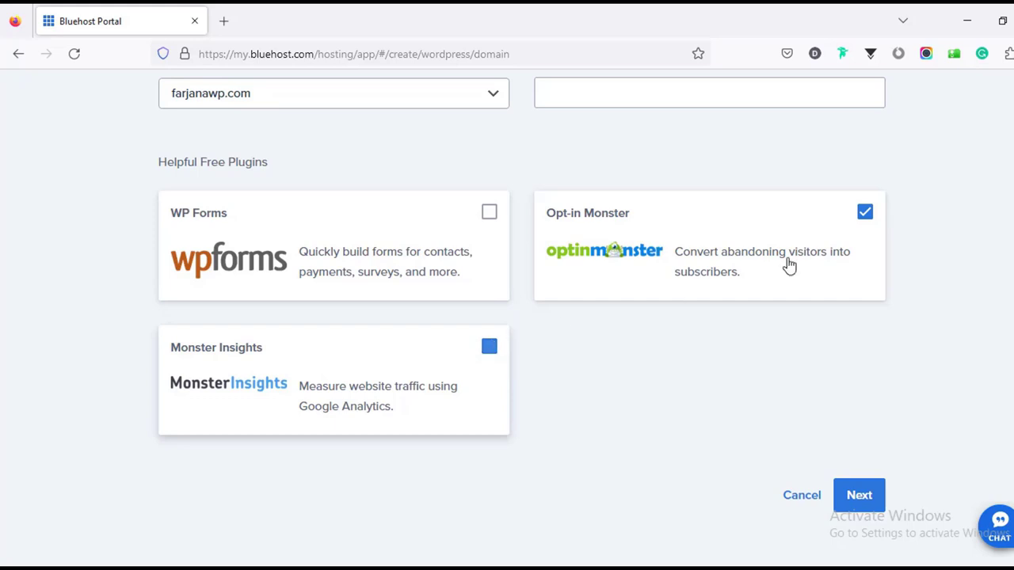
left_click(864, 212)
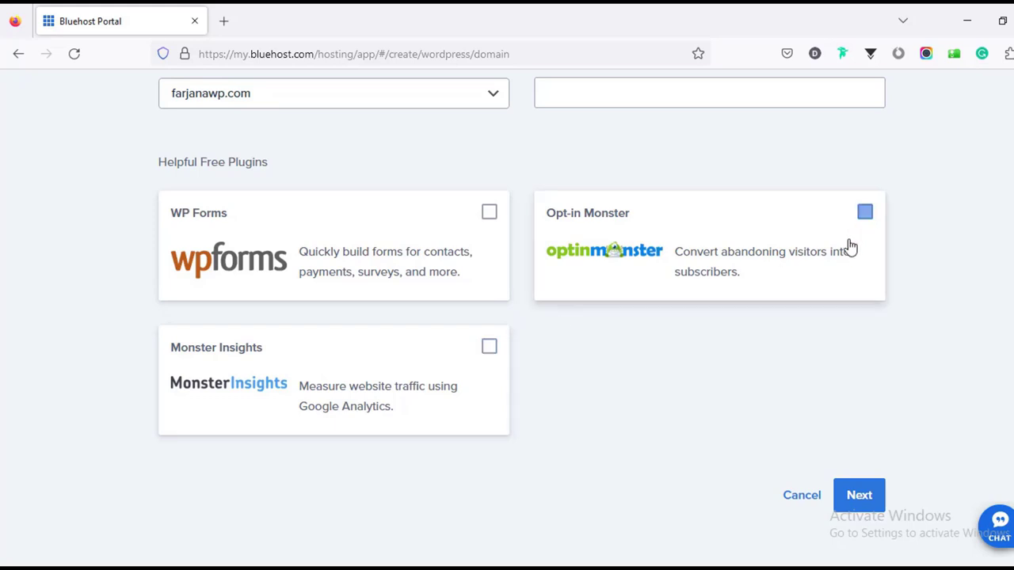
left_click(857, 491)
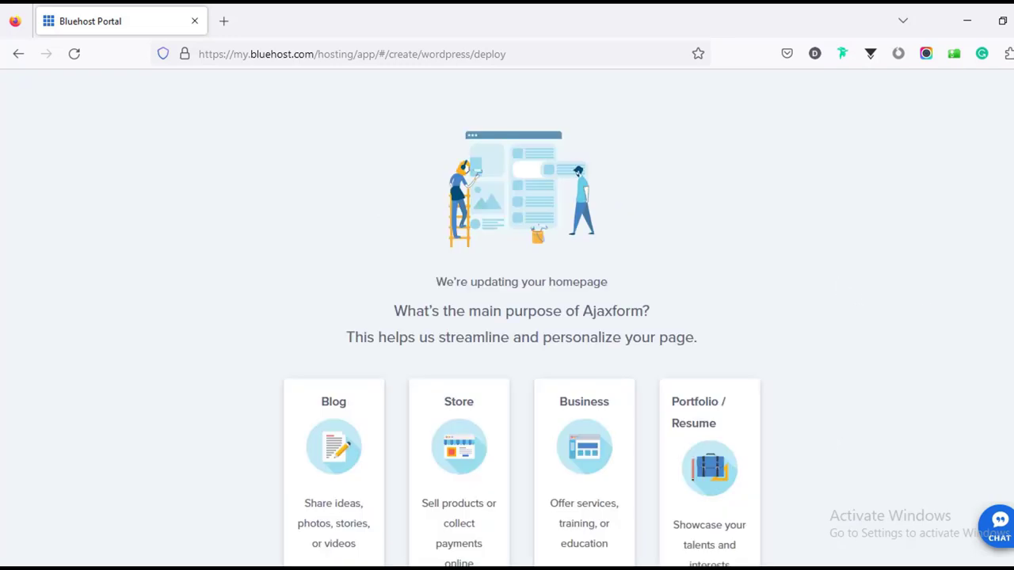
Skip the site purpose question to finish the WordPress installation.
scroll(958, 465, "down", 3)
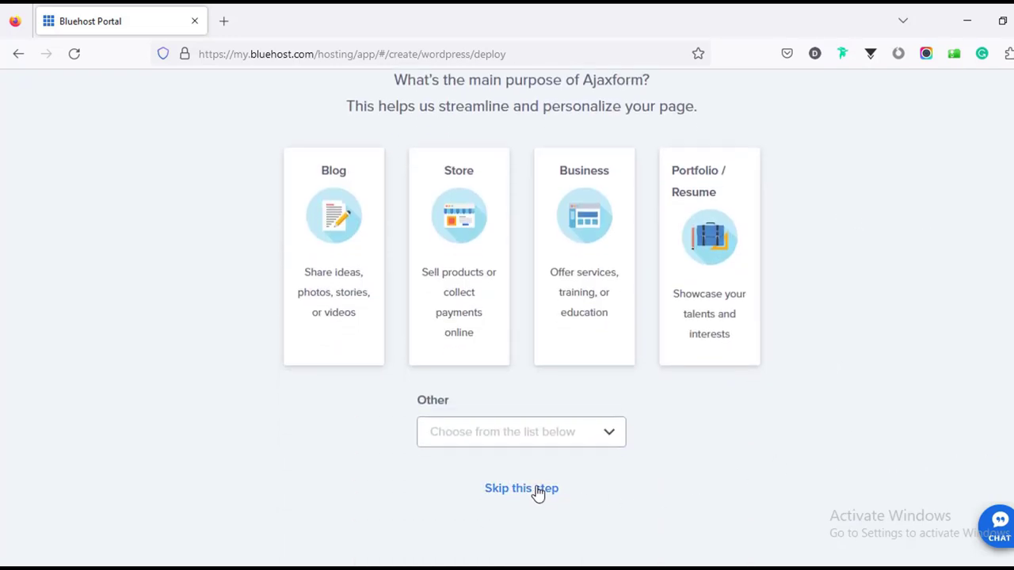
left_click(522, 489)
scroll(565, 373, "up", 3)
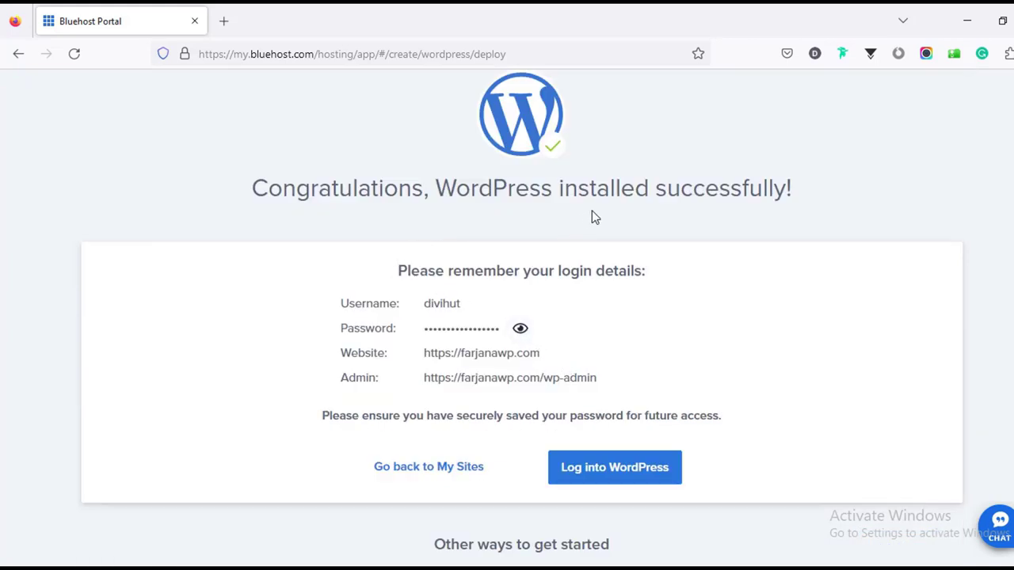
Log into the new site's admin, preview the live site in a new tab, then return to the dashboard.
left_click(598, 467)
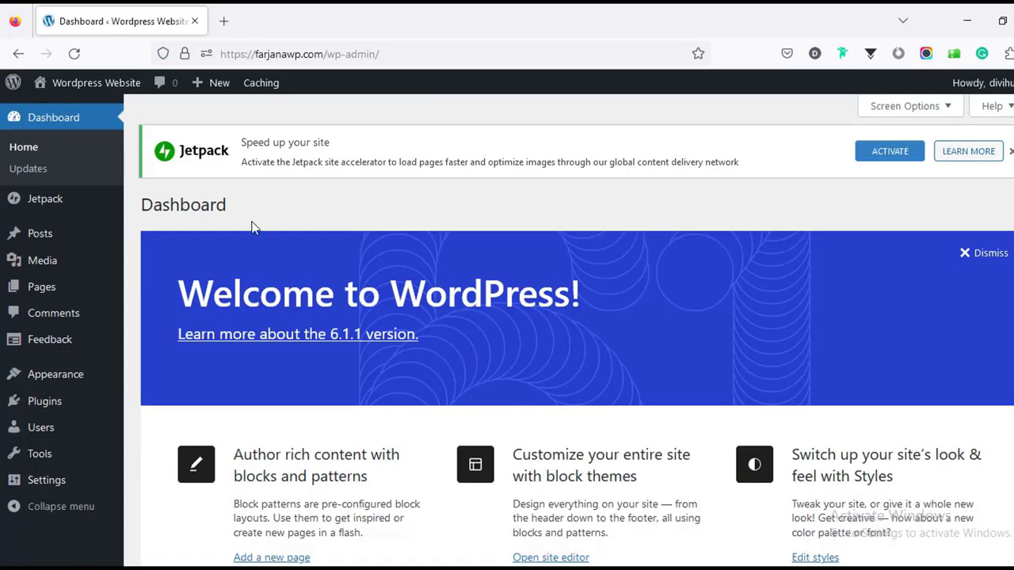
mouse_move(106, 84)
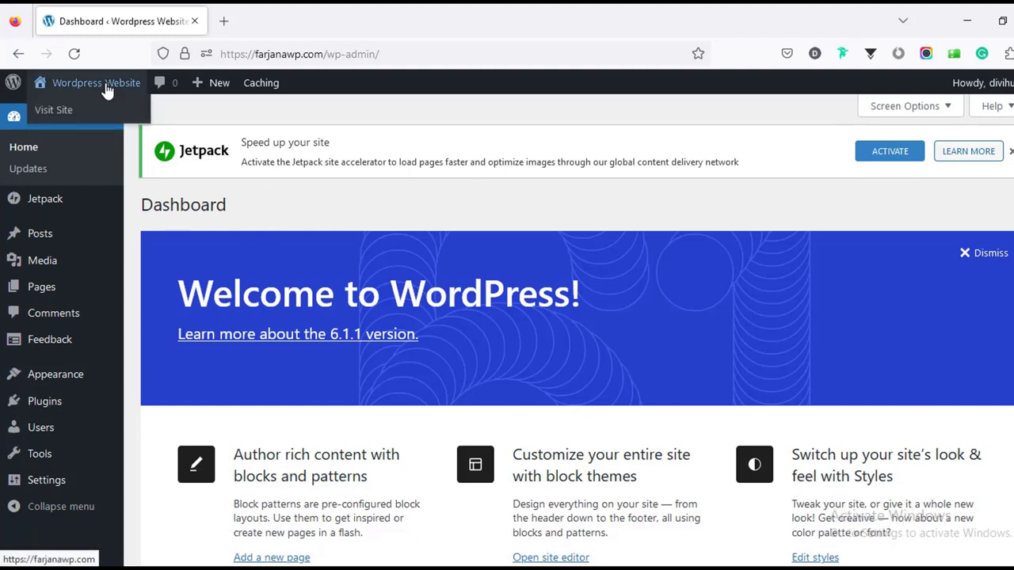
left_click(99, 116)
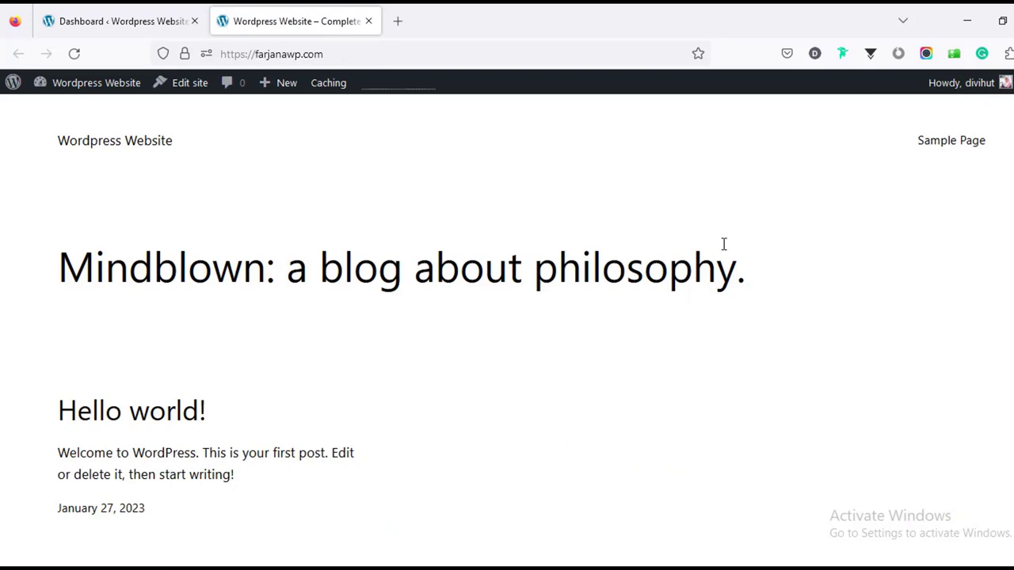
scroll(507, 317, "down", 2)
key("ctrl+shift+Tab")
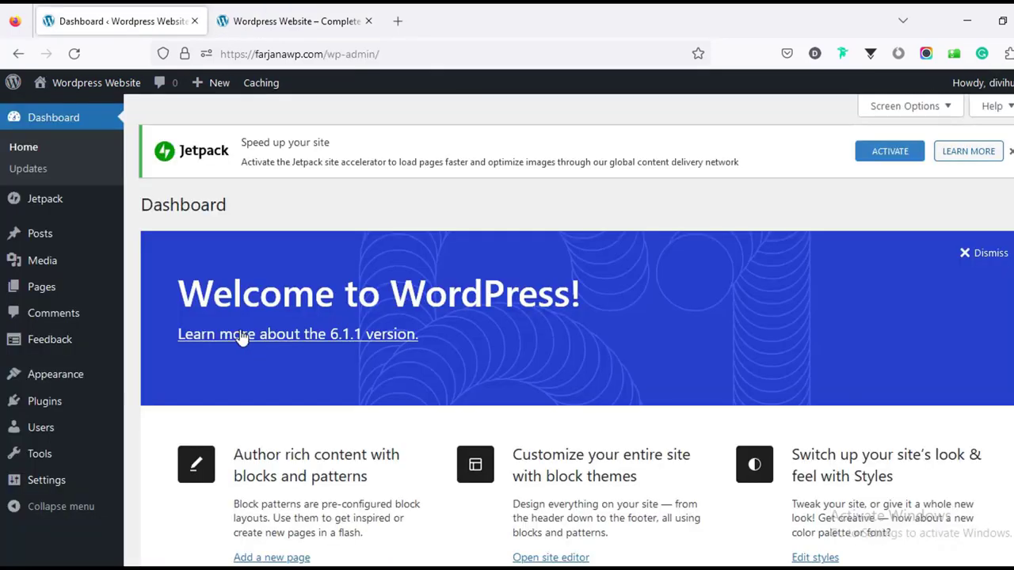
mouse_move(69, 378)
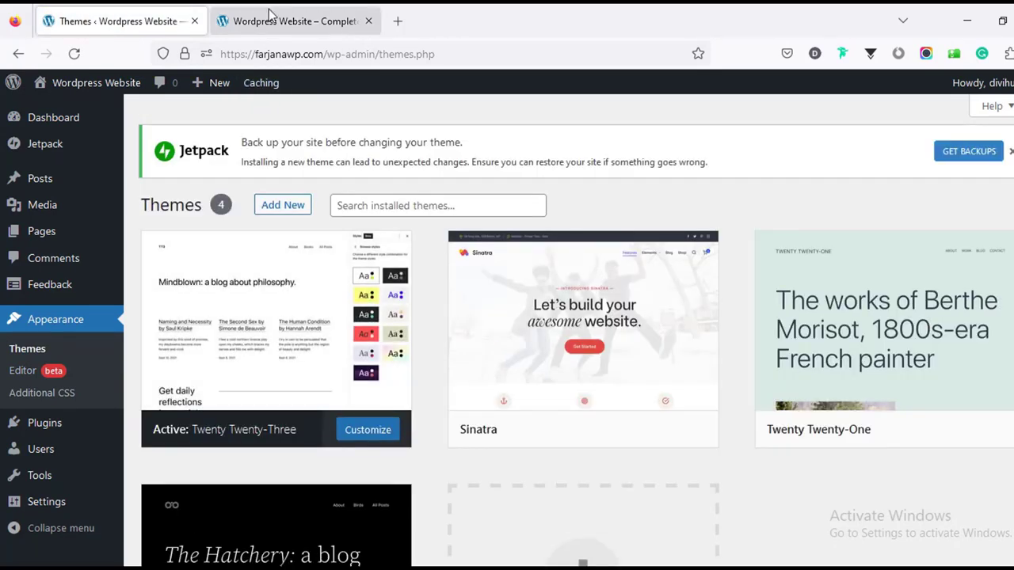
Activate the Sinatra theme and reload the front page to check its new layout.
left_click(269, 20)
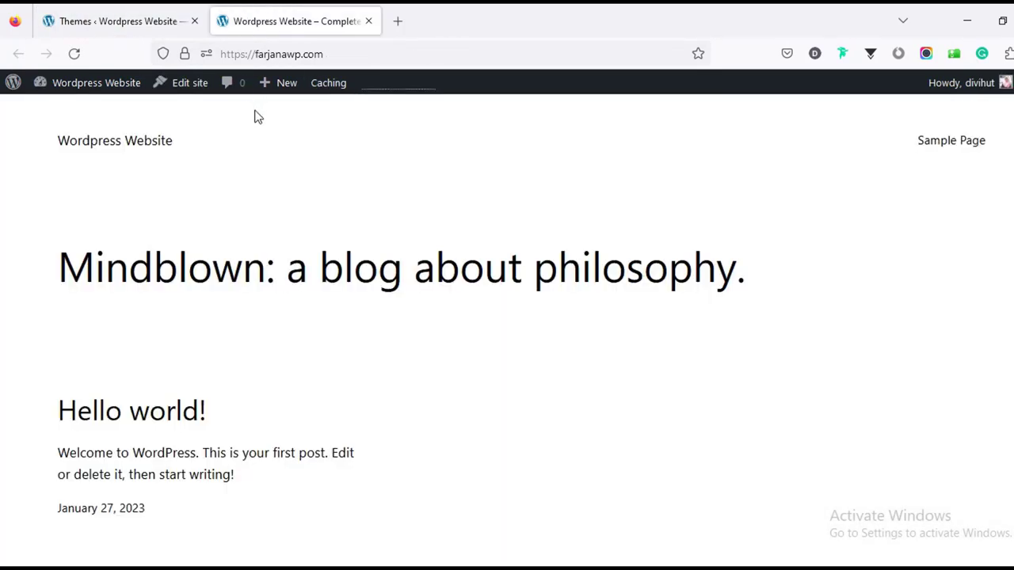
left_click(148, 19)
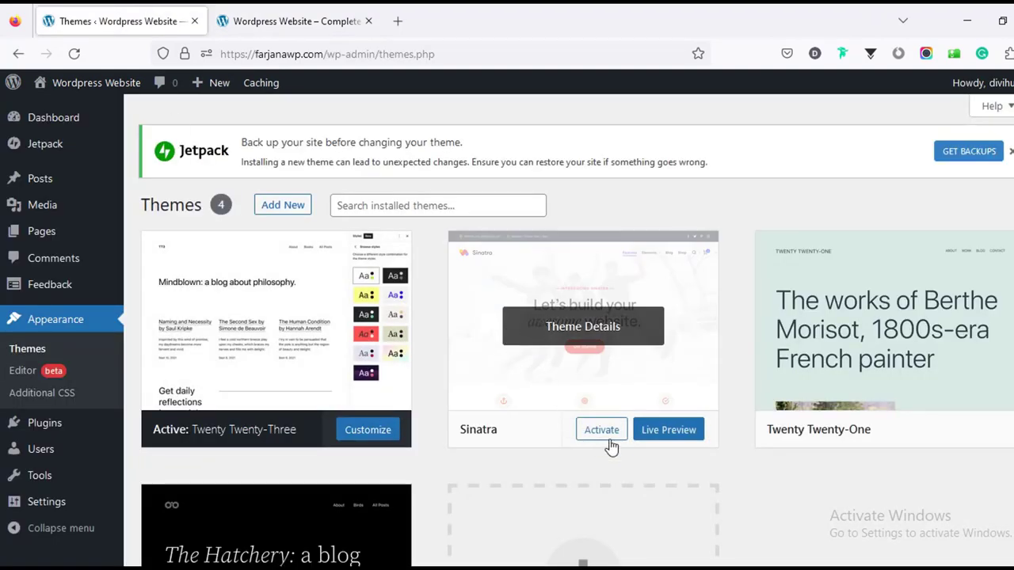
left_click(603, 433)
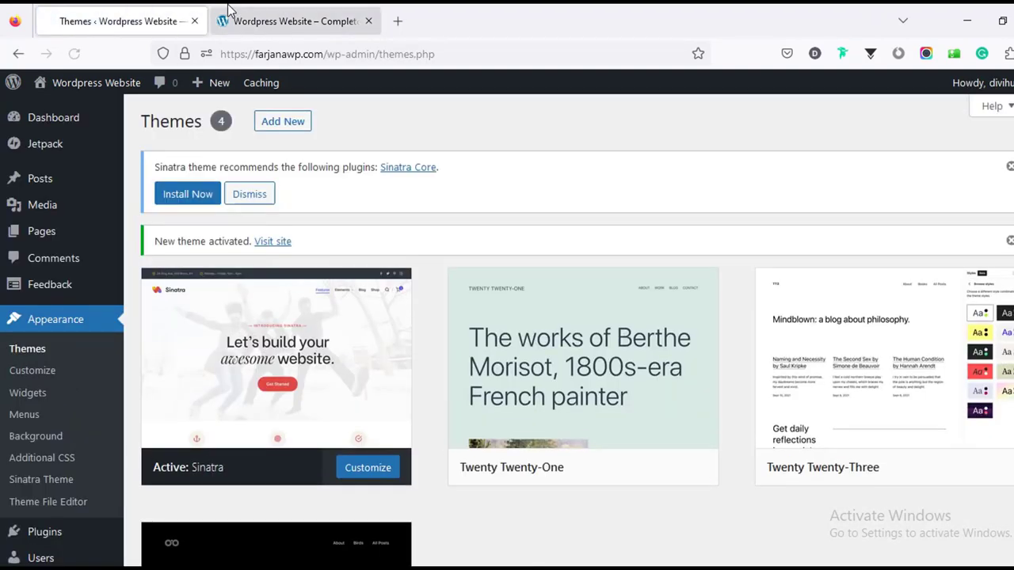
left_click(237, 16)
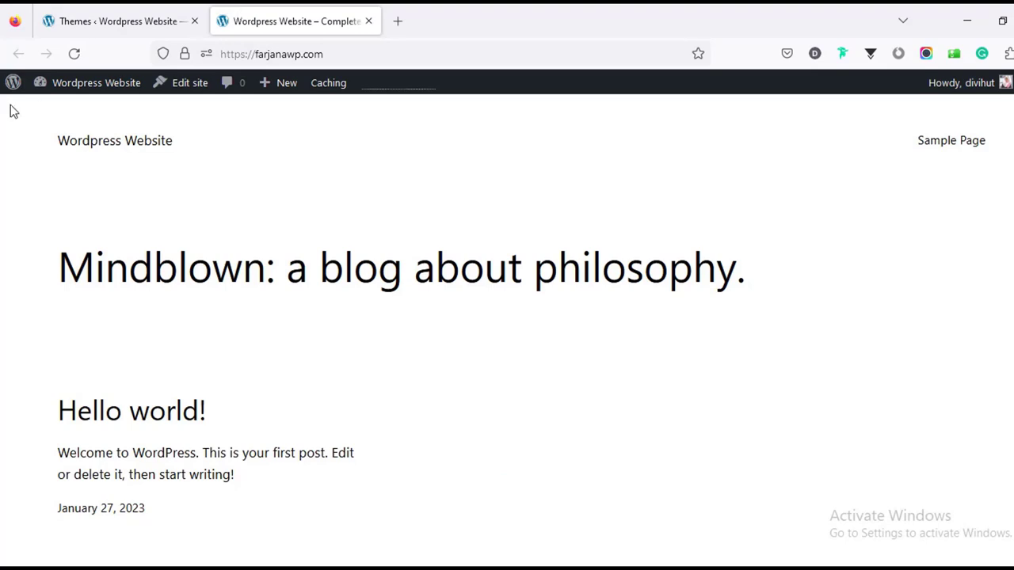
left_click(74, 53)
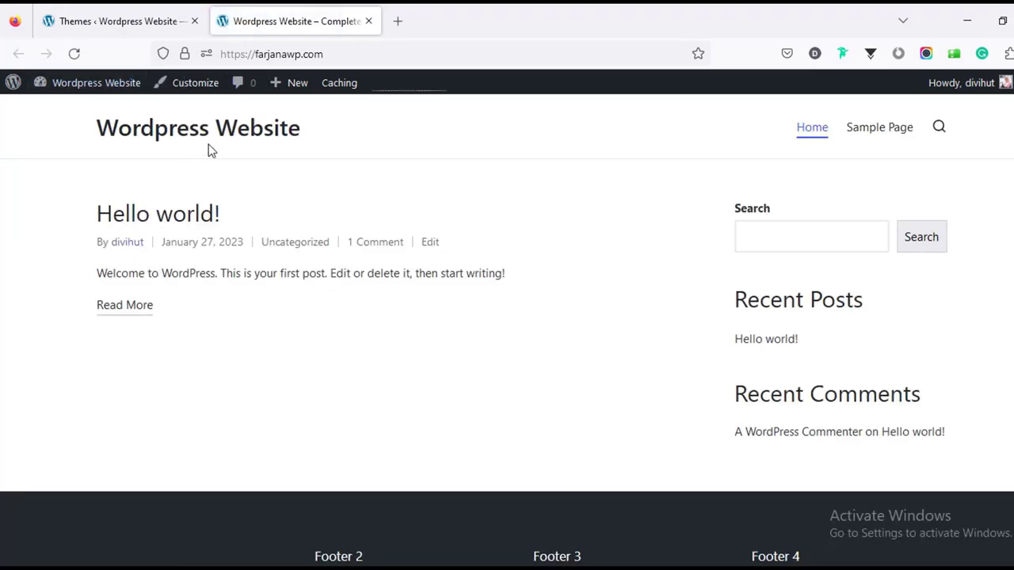
left_click(102, 10)
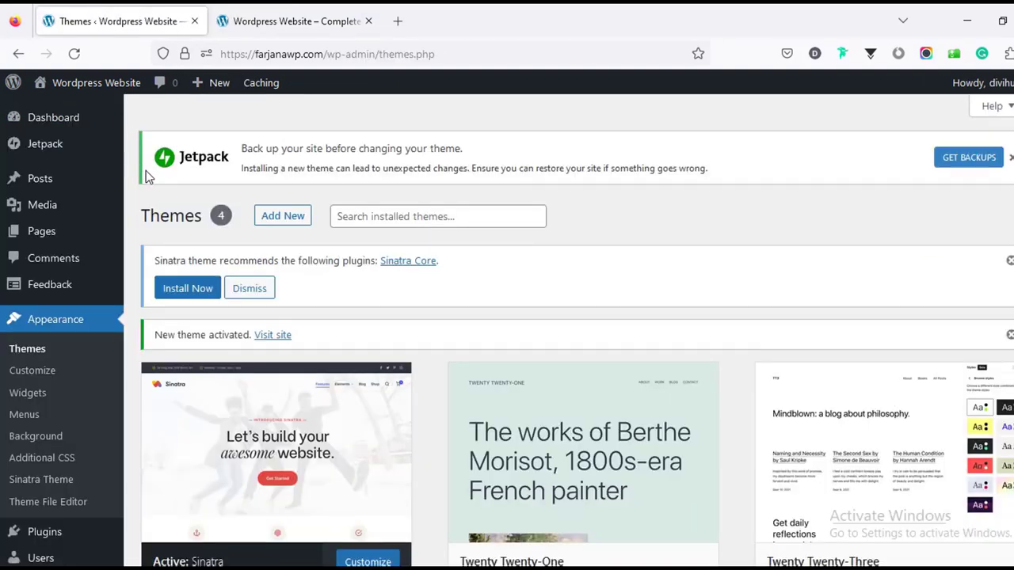
left_click(58, 129)
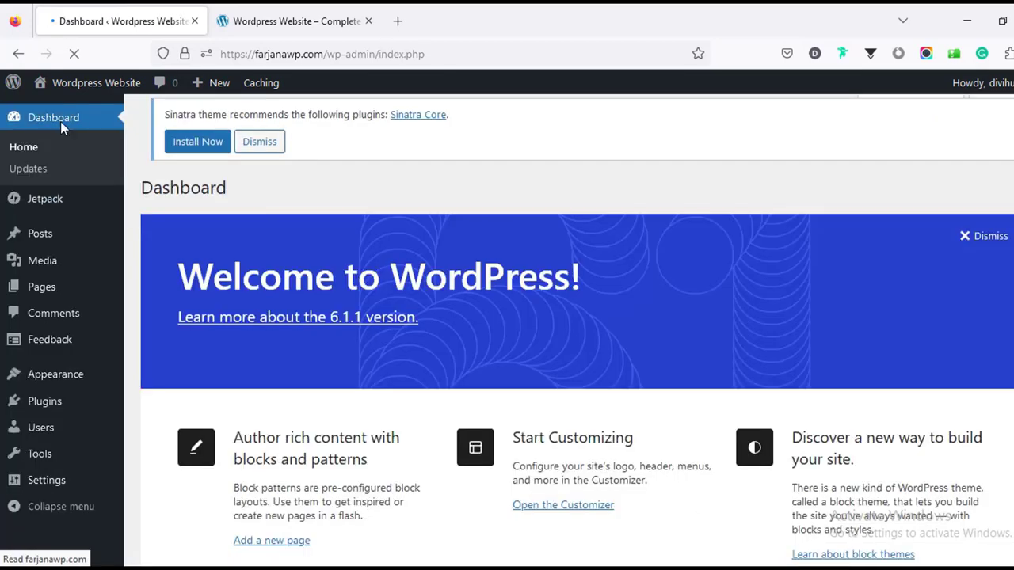
Select all installed plugins and bulk-deactivate them.
scroll(388, 319, "down", 2)
scroll(387, 320, "down", 10)
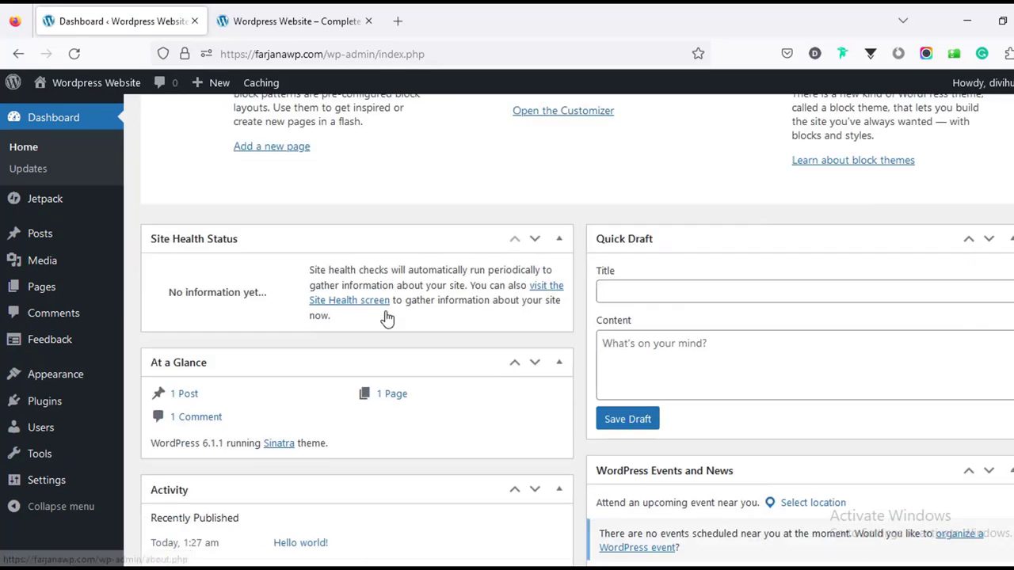
scroll(387, 317, "down", 4)
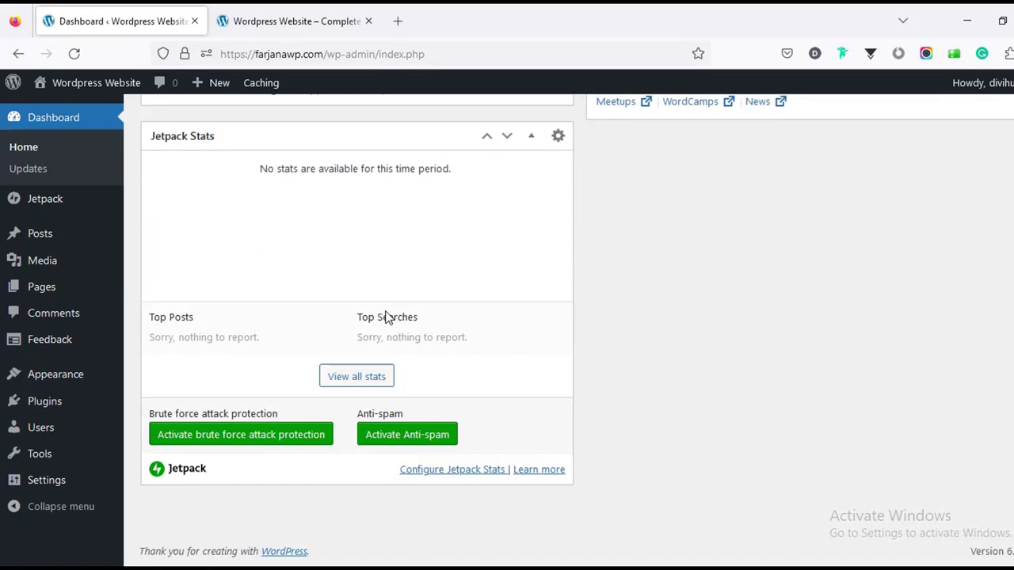
scroll(387, 311, "up", 14)
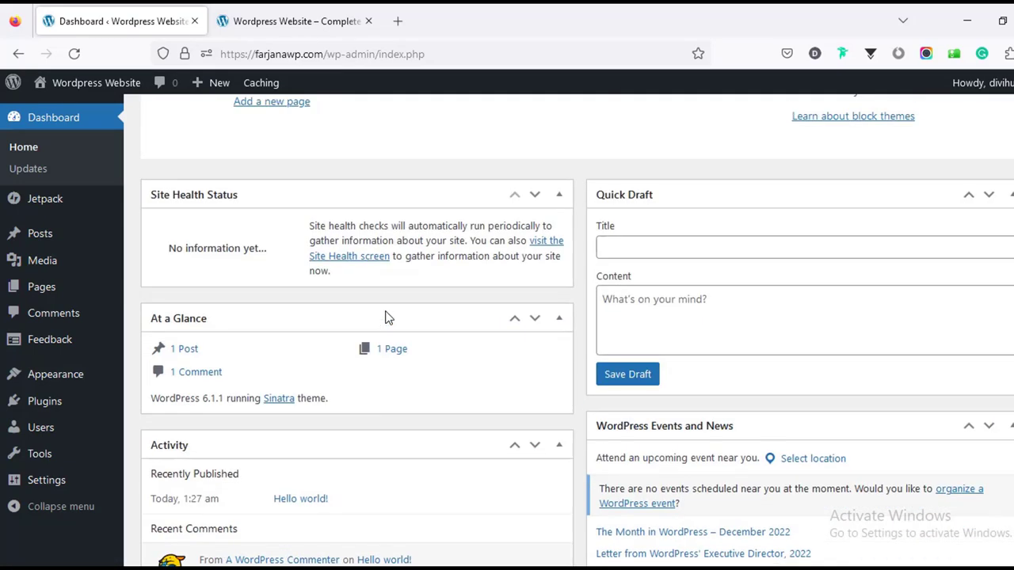
scroll(385, 311, "up", 3)
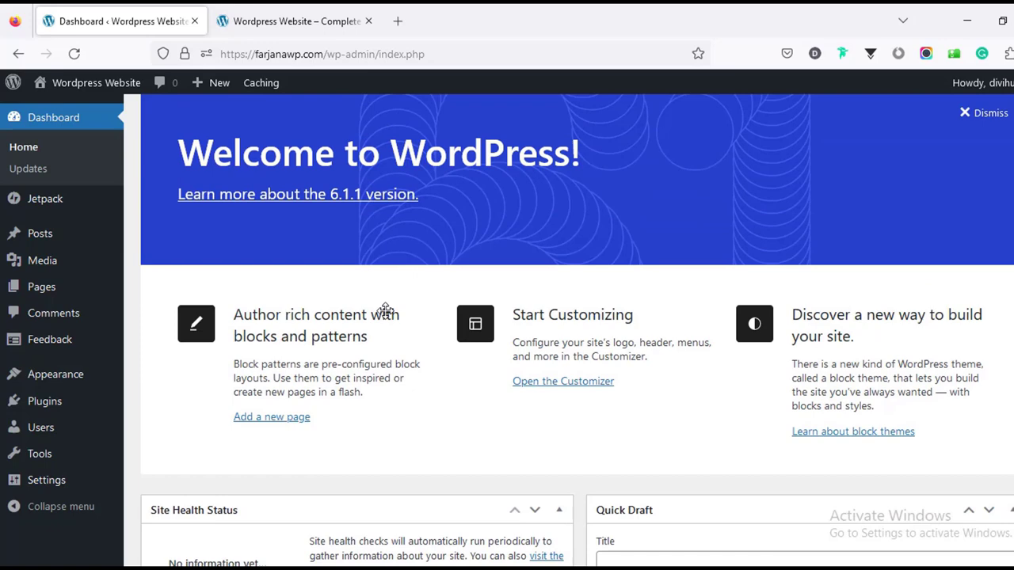
left_click(57, 407)
scroll(254, 317, "down", 3)
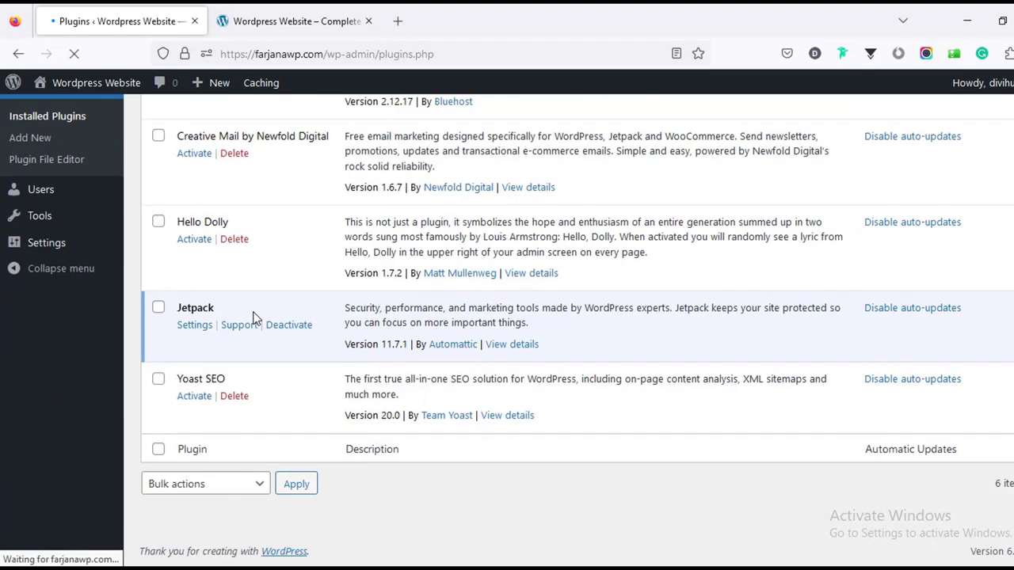
scroll(254, 316, "up", 3)
left_click(158, 209)
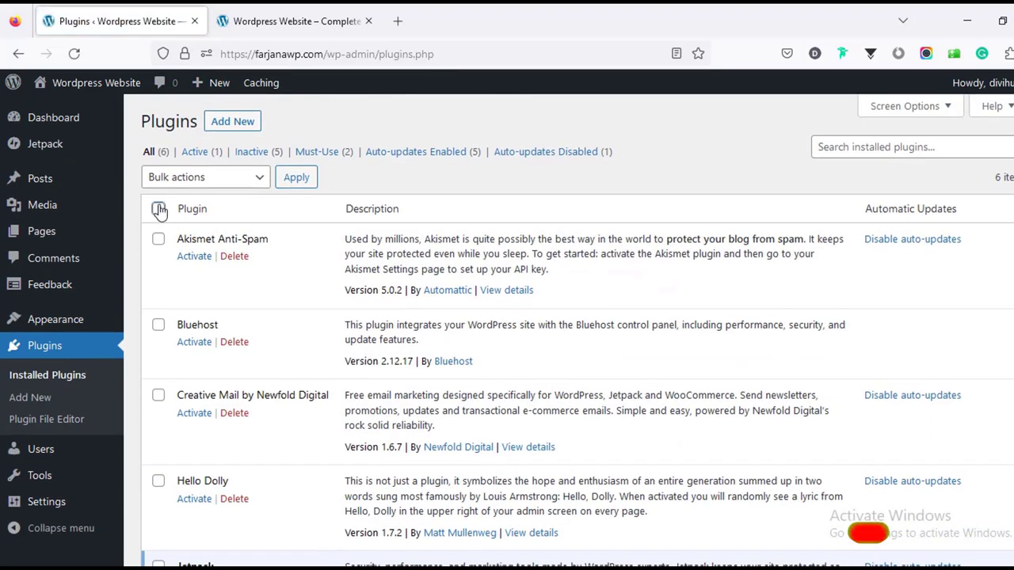
left_click(181, 187)
left_click(204, 335)
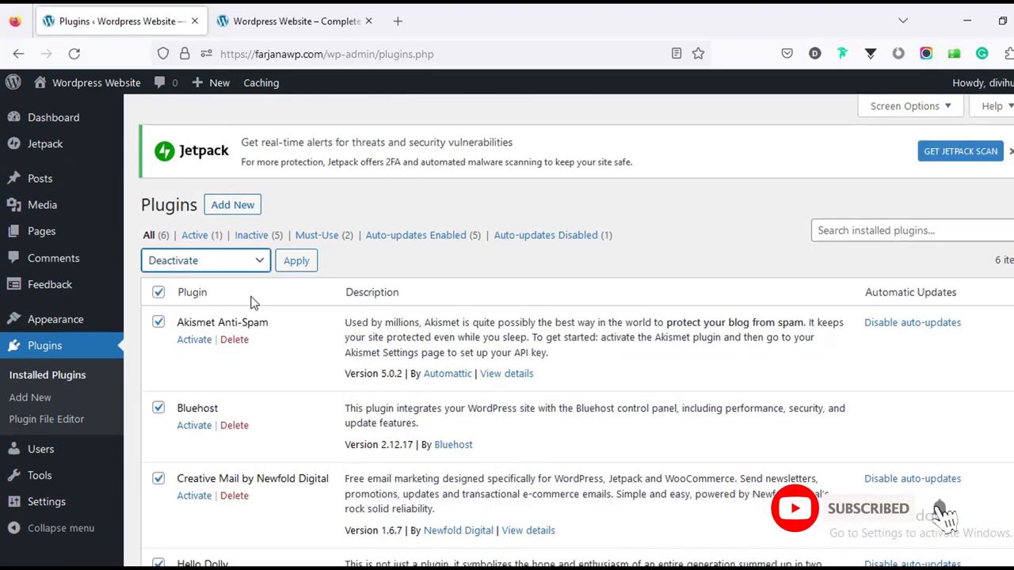
left_click(297, 261)
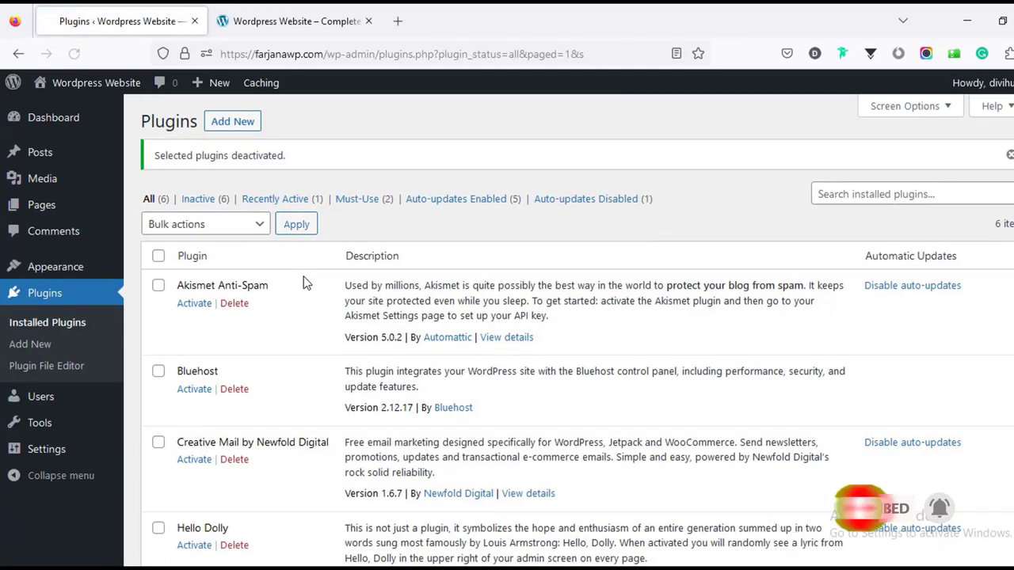
Bulk-delete all six deactivated plugins, including their data.
left_click(176, 232)
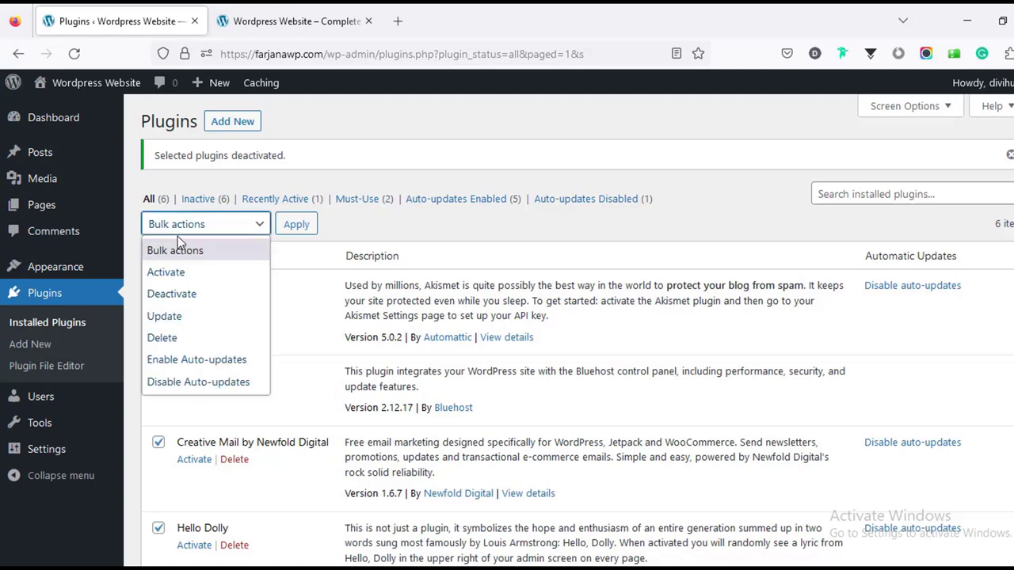
left_click(198, 339)
left_click(303, 230)
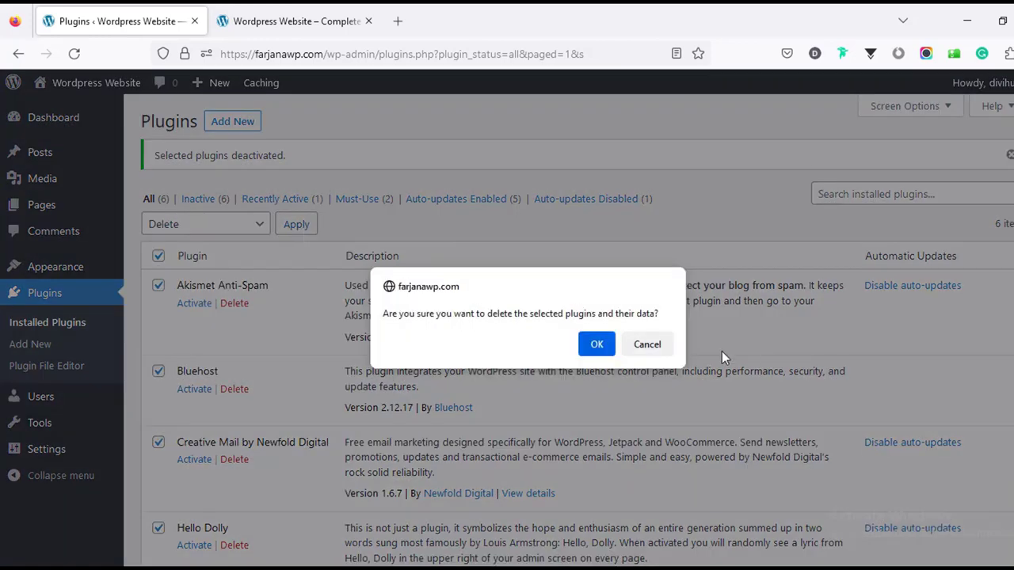
left_click(590, 347)
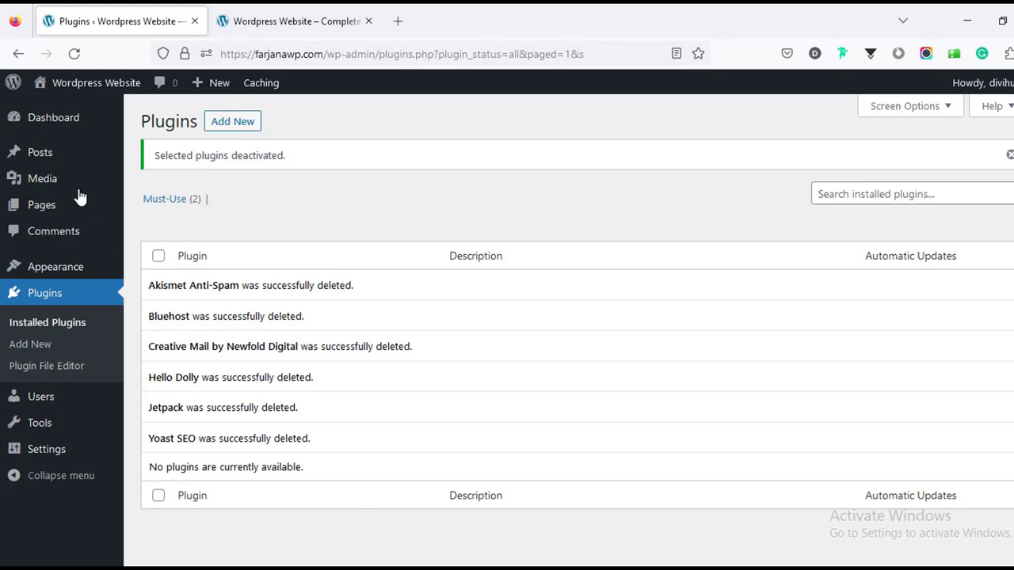
Dismiss the Dashboard welcome panel and the Sinatra plugin recommendation notice.
left_click(71, 127)
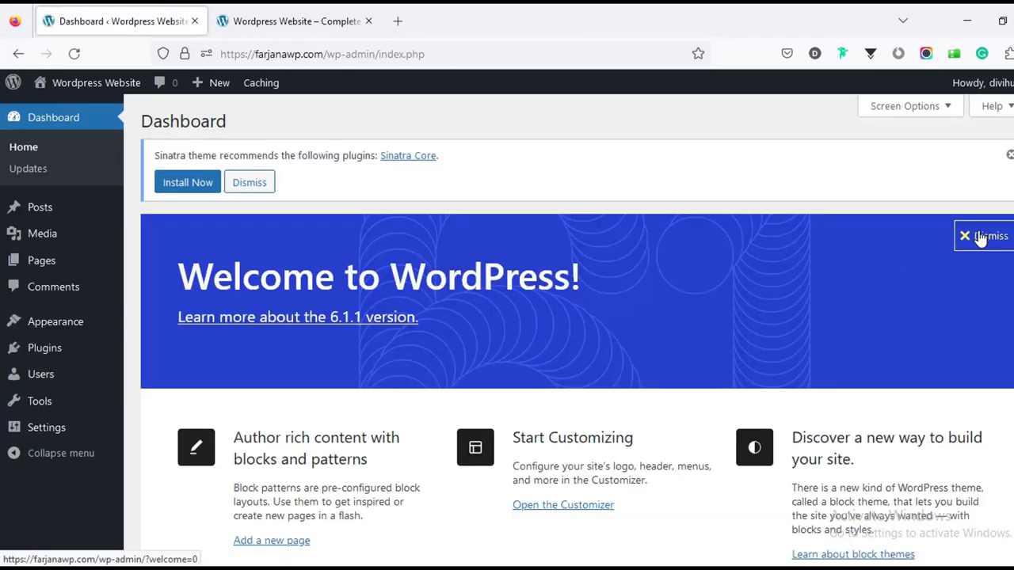
left_click(979, 236)
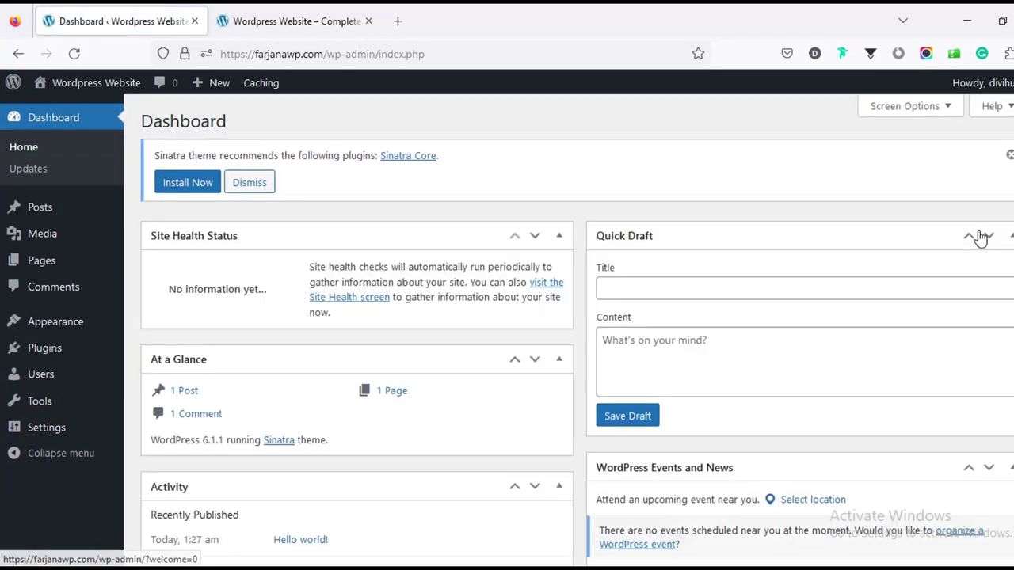
left_click(1008, 157)
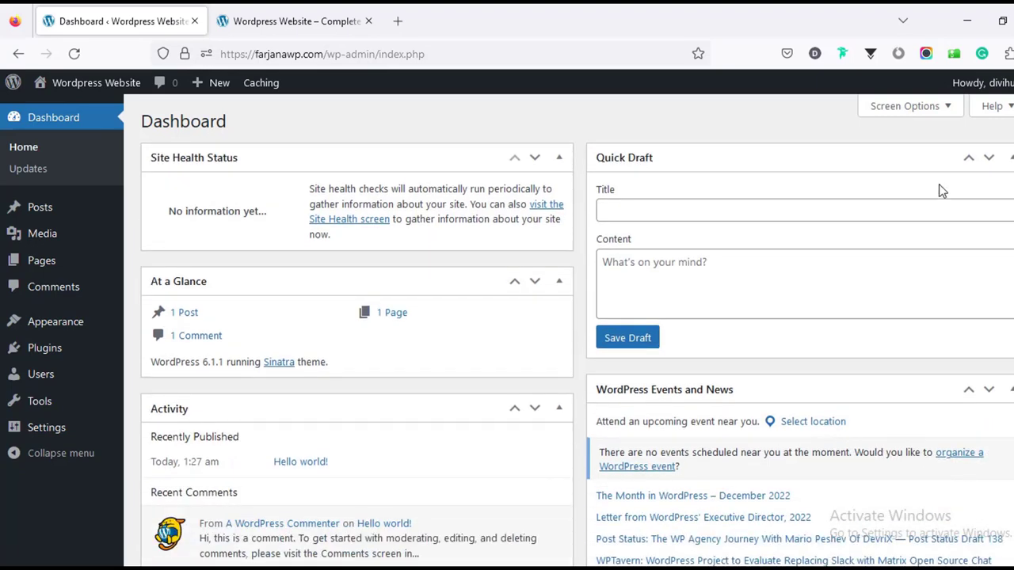
Collapse the At a Glance, Site Health, Quick Draft, Activity and Events and News widgets.
left_click(559, 282)
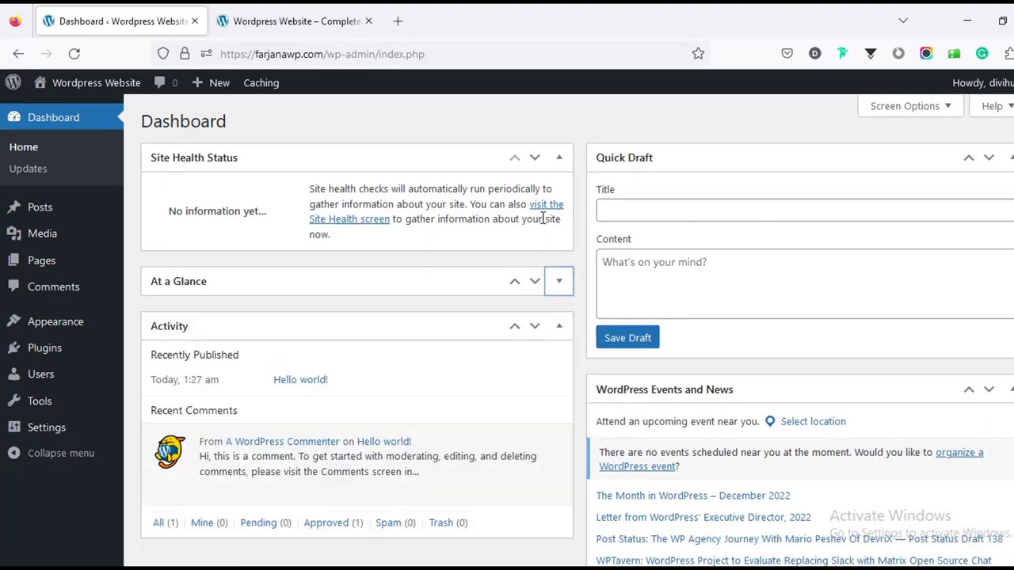
left_click(559, 159)
left_click(1010, 157)
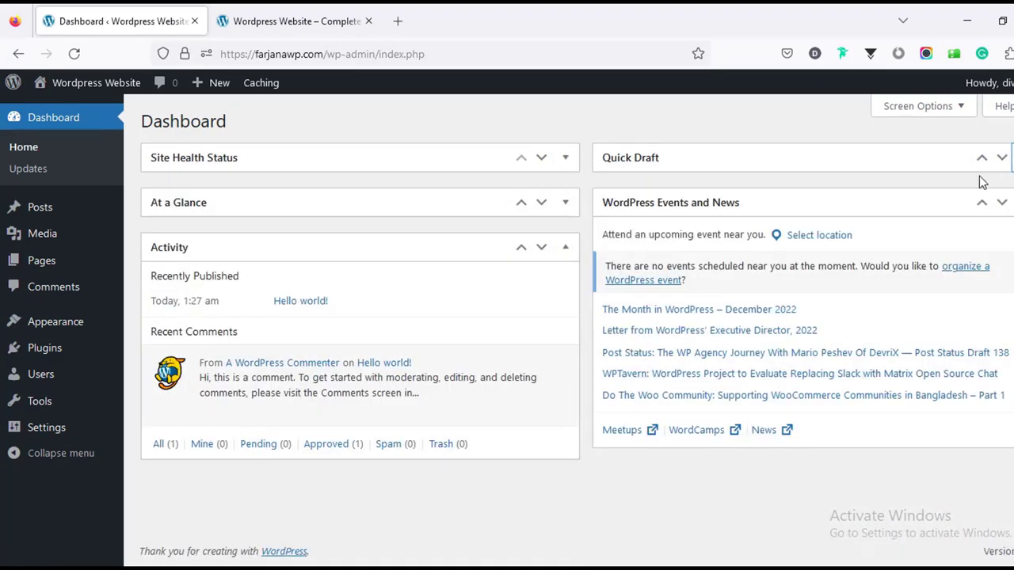
left_click(565, 247)
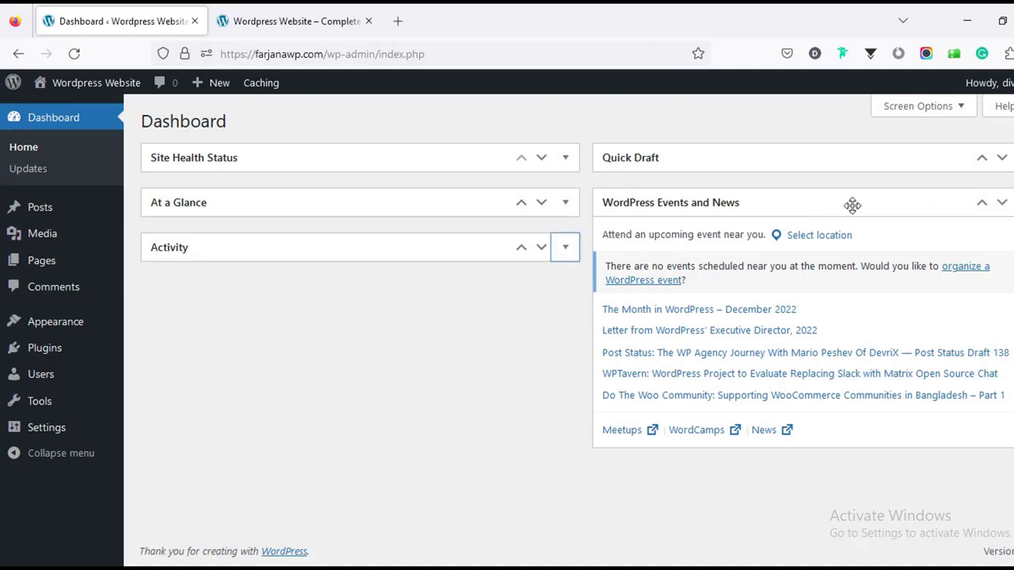
left_click(1003, 202)
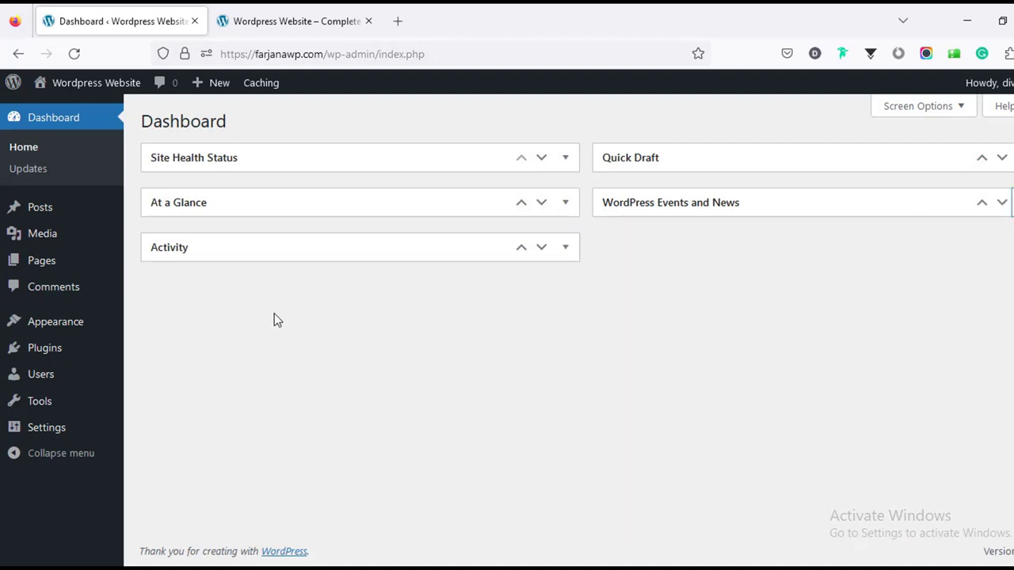
left_click(95, 217)
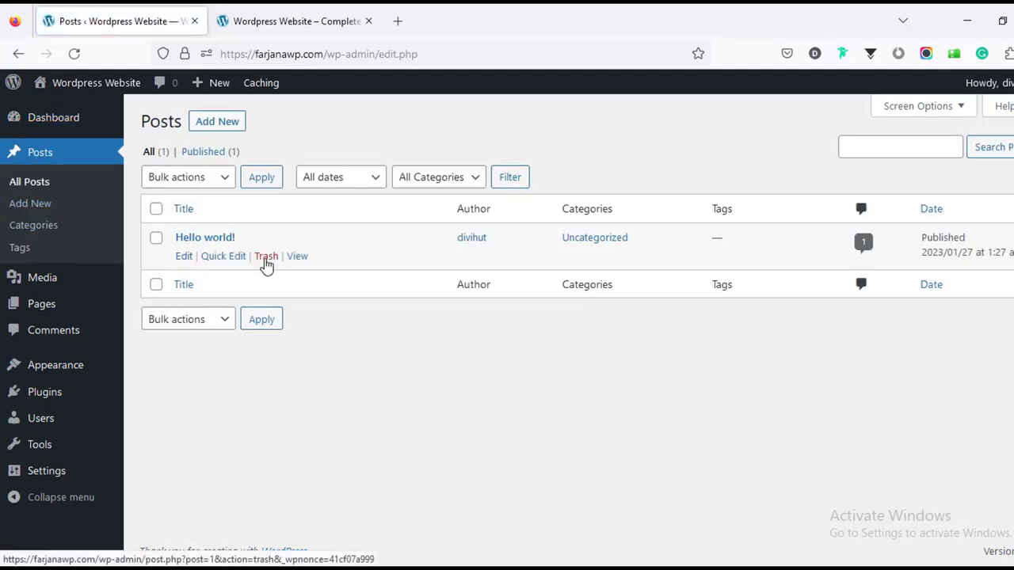
Trash the 'Hello world!' post and permanently delete it from Trash.
left_click(267, 256)
left_click(204, 198)
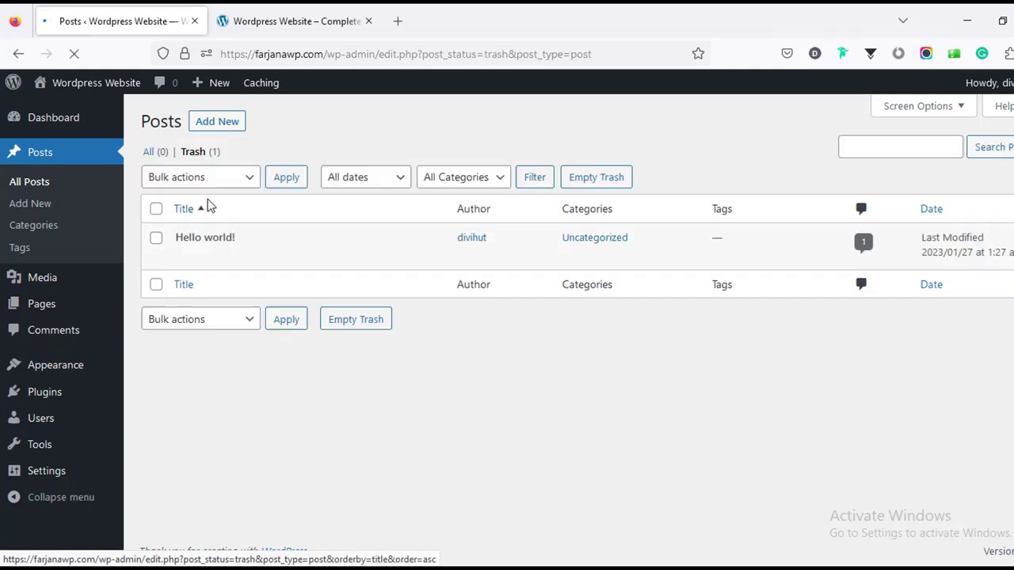
left_click(594, 178)
Bulk-trash the Privacy Policy and Sample Page pages, then permanently delete them.
mouse_move(88, 310)
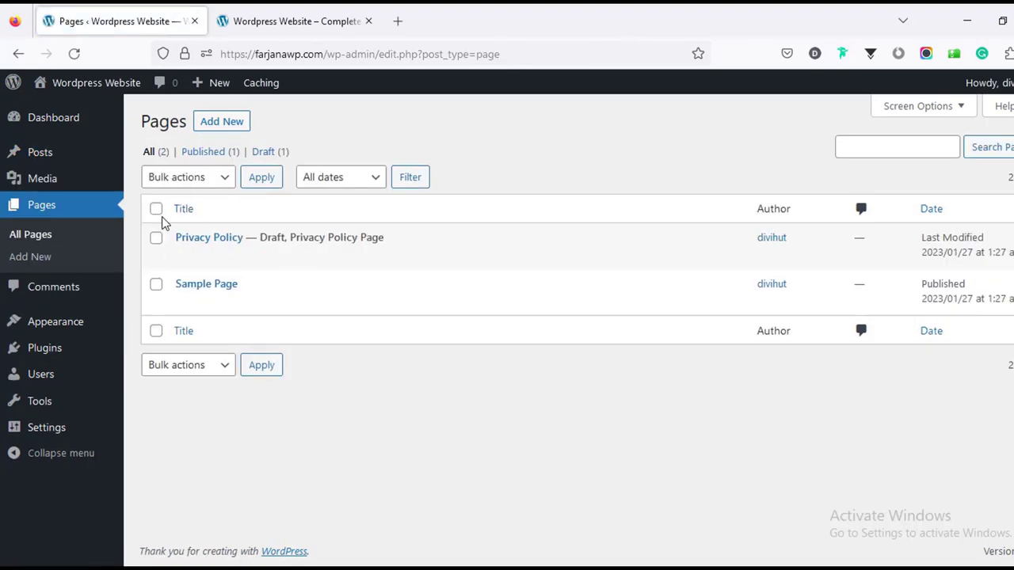
left_click(156, 210)
left_click(181, 181)
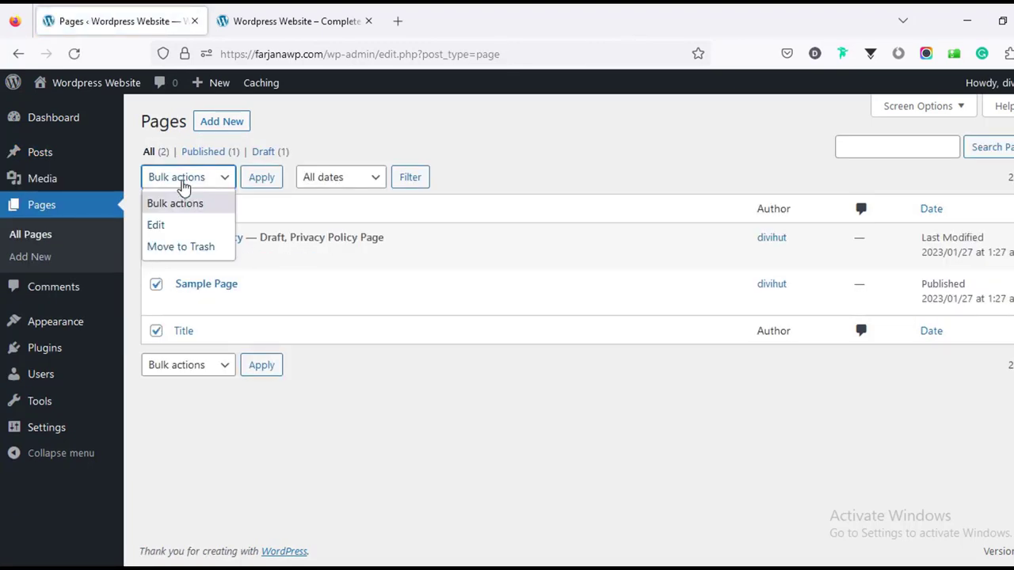
left_click(188, 247)
left_click(258, 182)
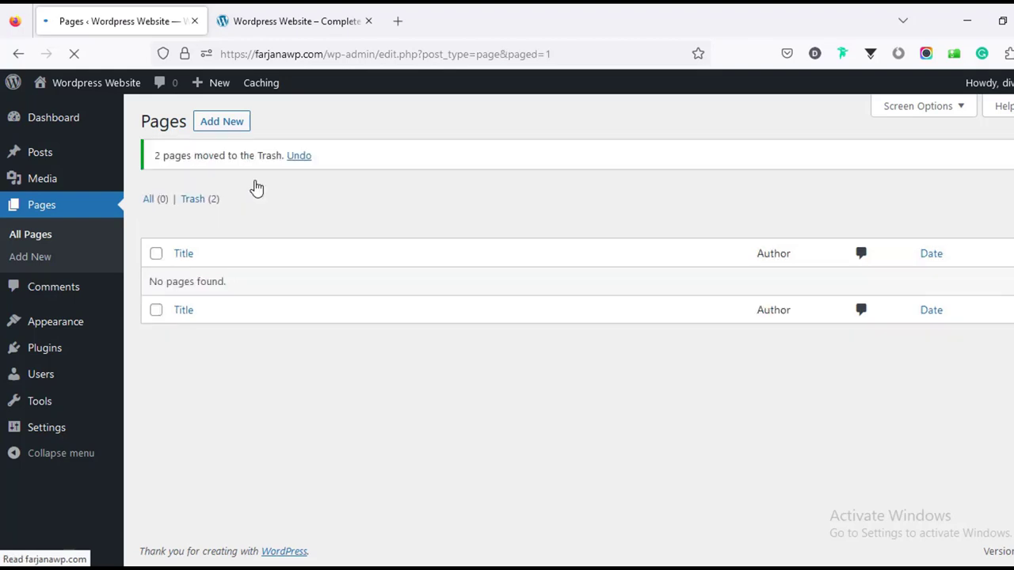
left_click(211, 204)
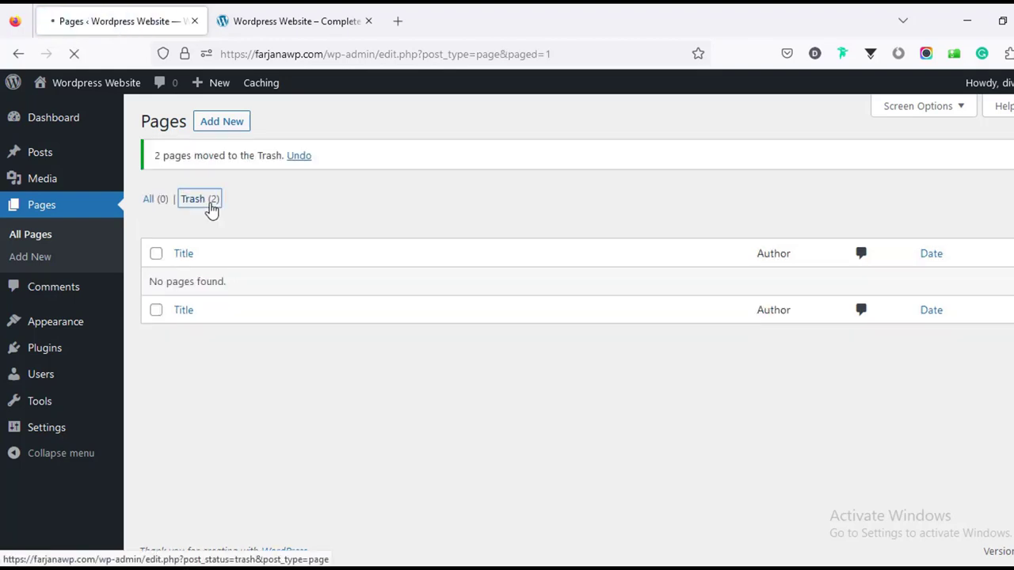
left_click(483, 179)
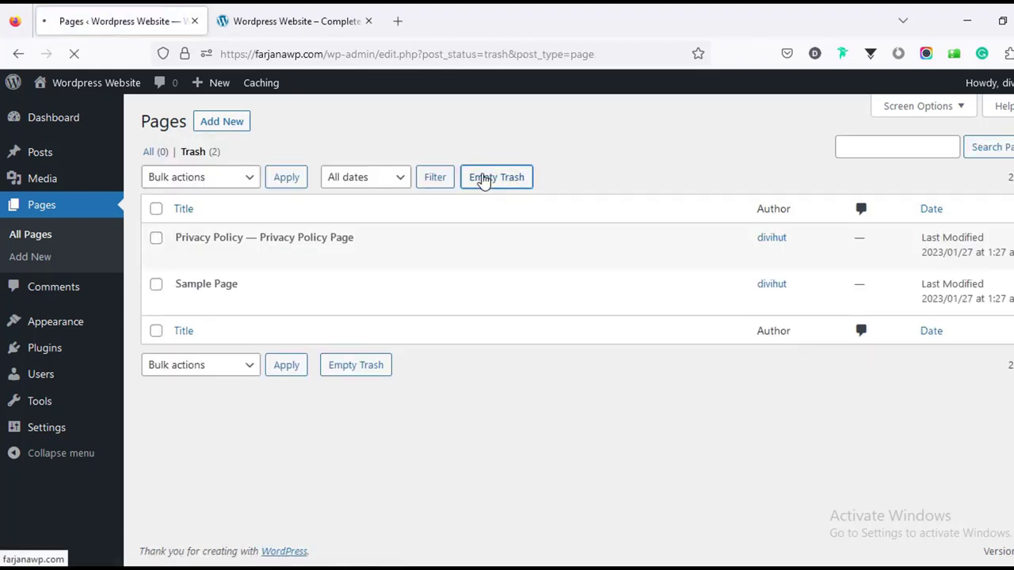
Save the Reading settings with search engines discouraged from indexing the site.
mouse_move(87, 428)
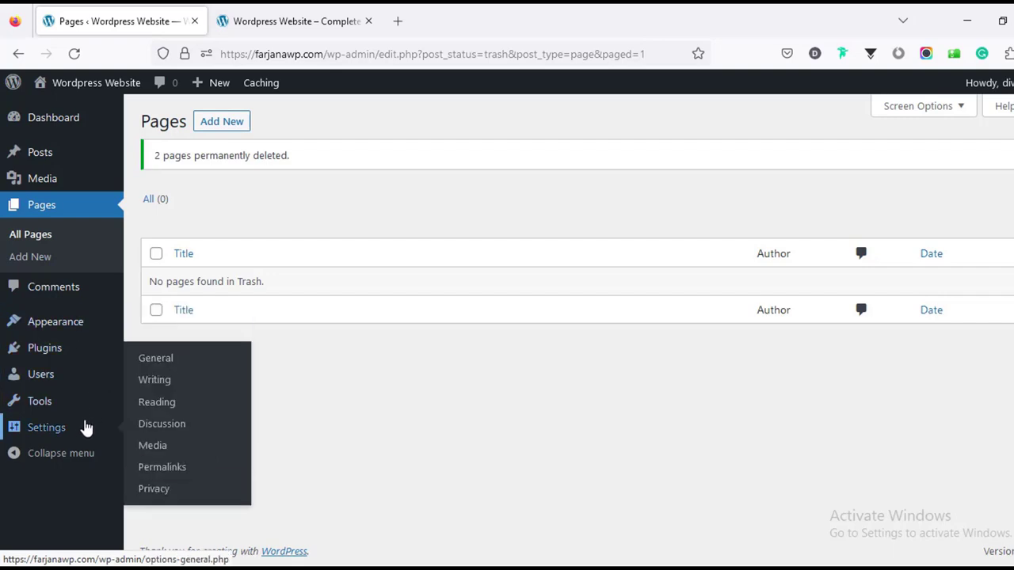
scroll(212, 436, "down", 7)
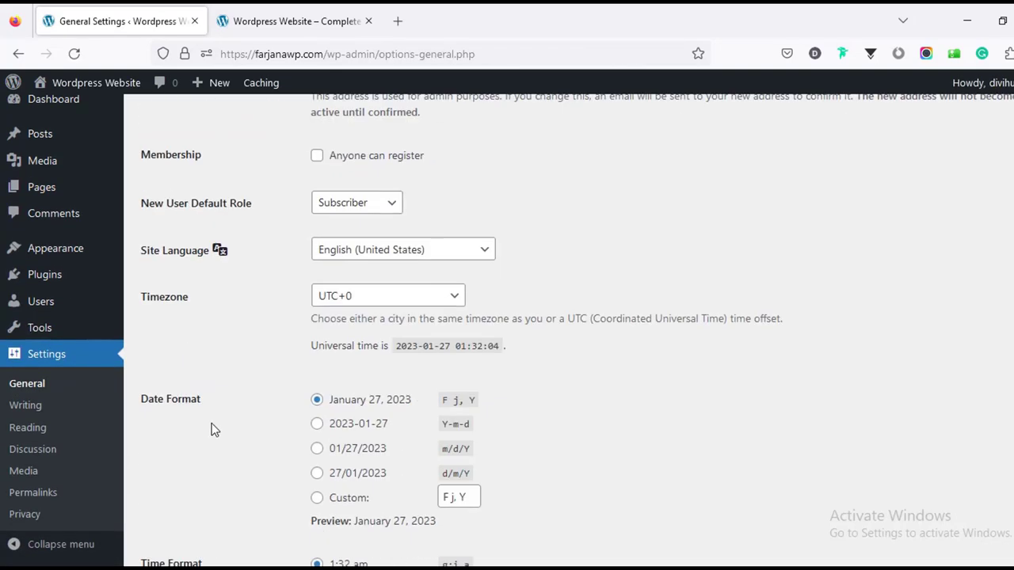
scroll(208, 428, "down", 1)
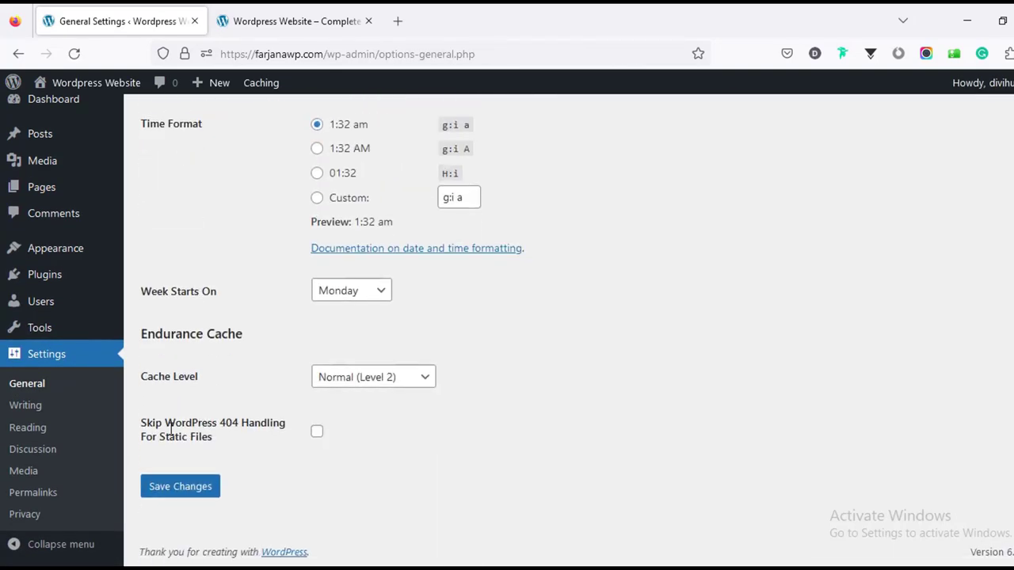
left_click(51, 432)
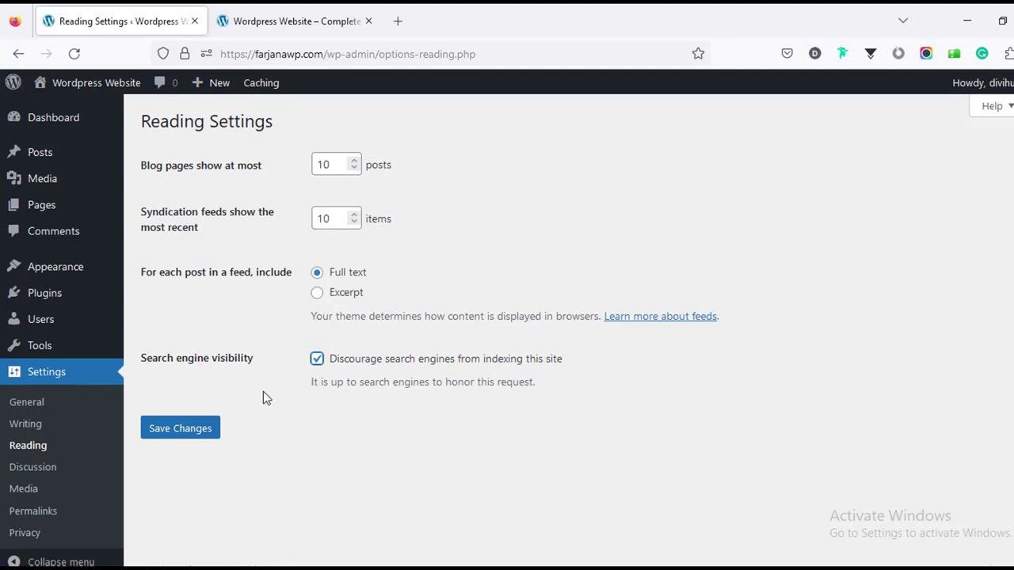
left_click(200, 435)
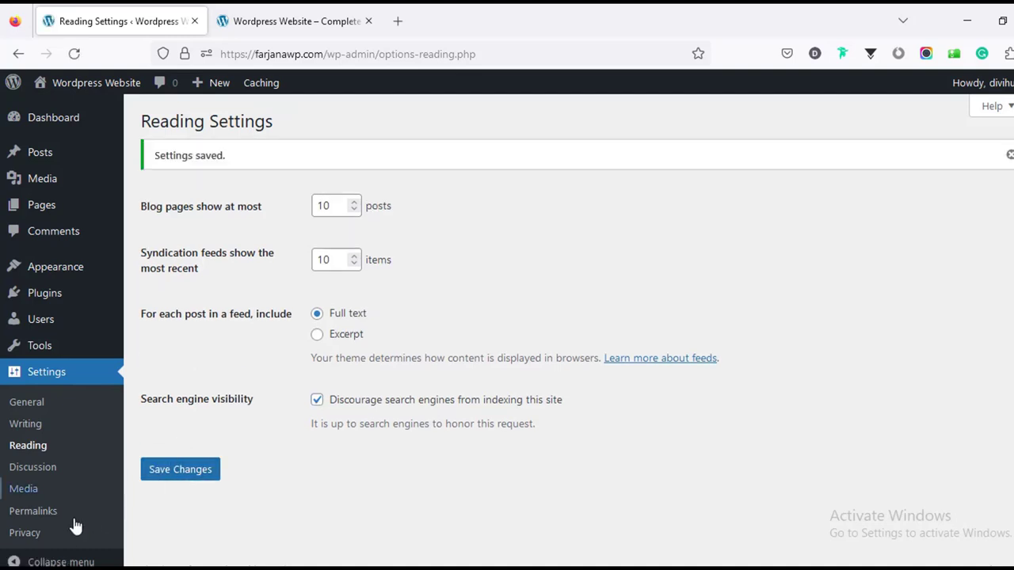
Check Permalink Settings against the tutorial, confirming Post name (/%postname%/) is selected.
left_click(46, 514)
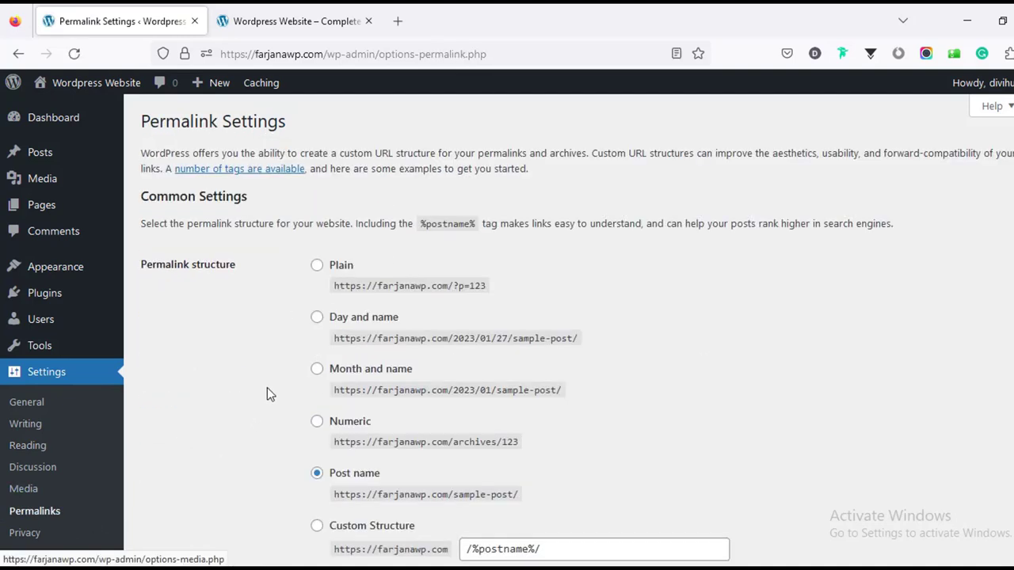
scroll(273, 367, "down", 2)
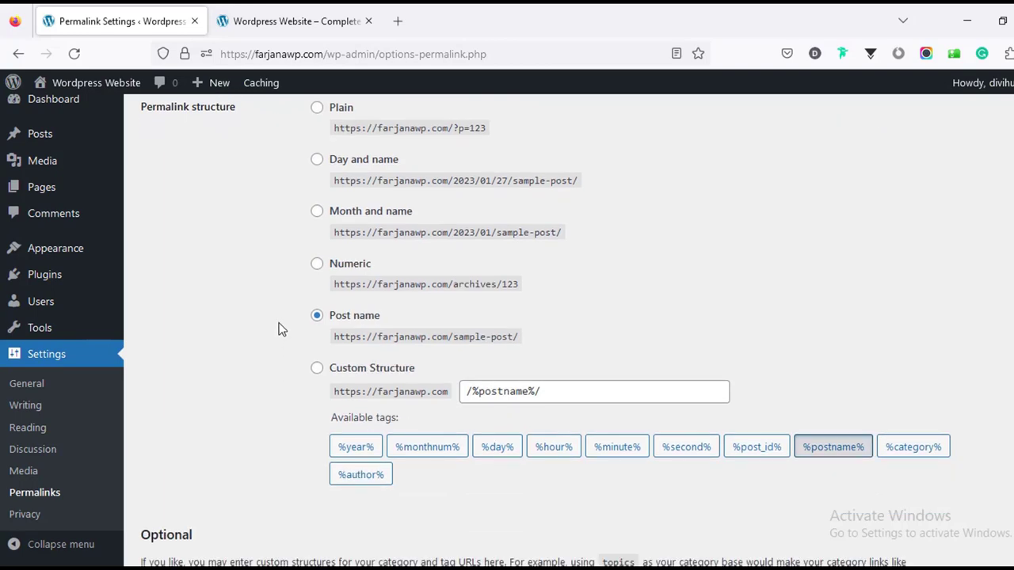
scroll(279, 332, "up", 2)
scroll(278, 333, "down", 2)
scroll(990, 518, "up", 2)
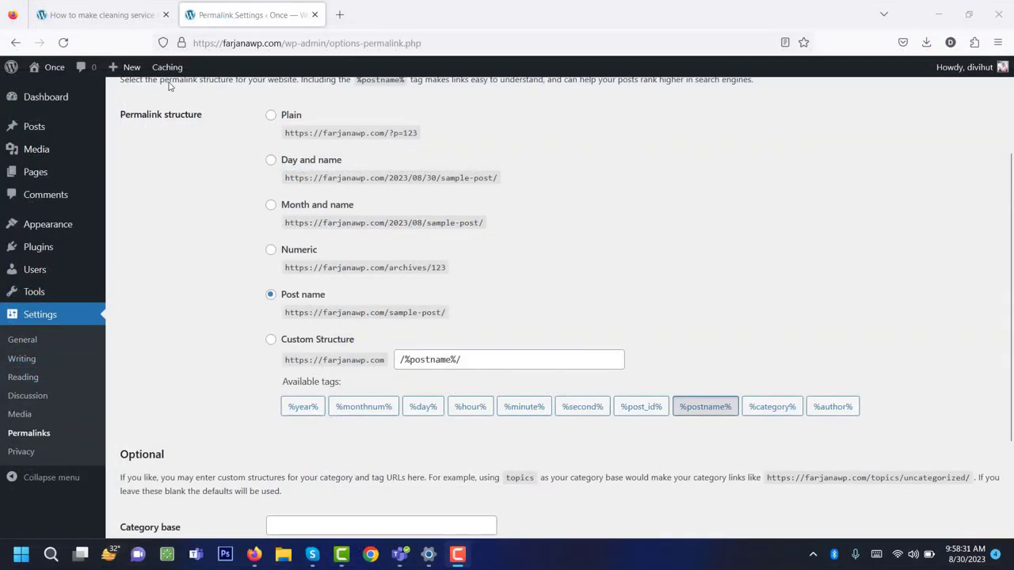
left_click(131, 20)
scroll(190, 235, "up", 2)
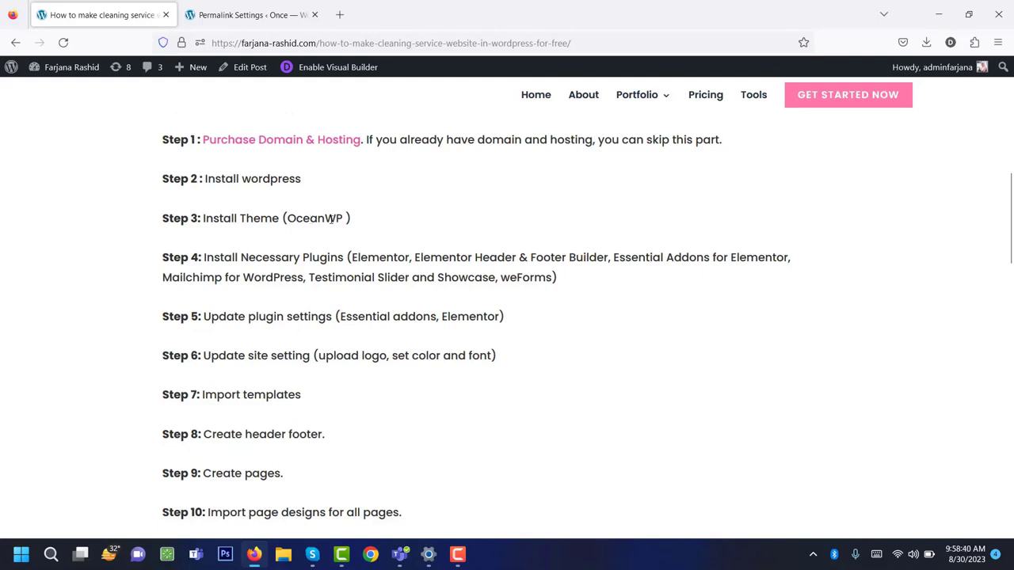
left_click(251, 11)
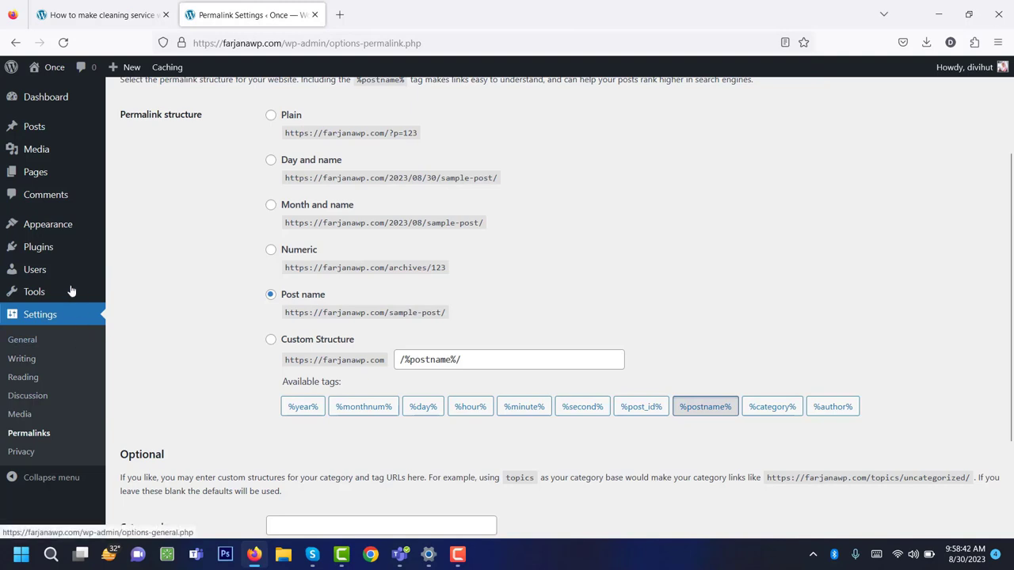
Search Add New Themes for 'oceanwp', then install and activate OceanWP as the site theme.
mouse_move(56, 235)
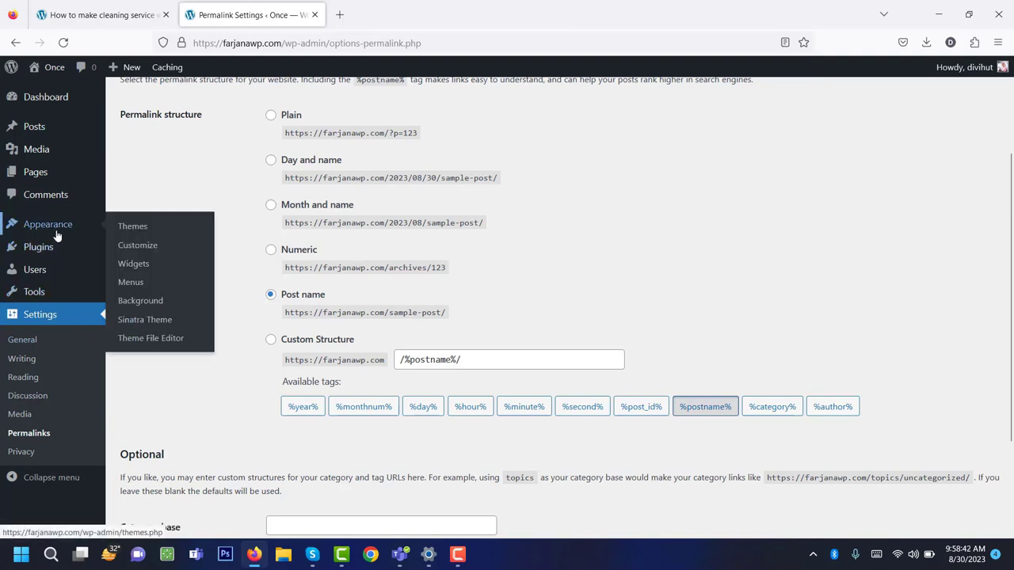
left_click(142, 230)
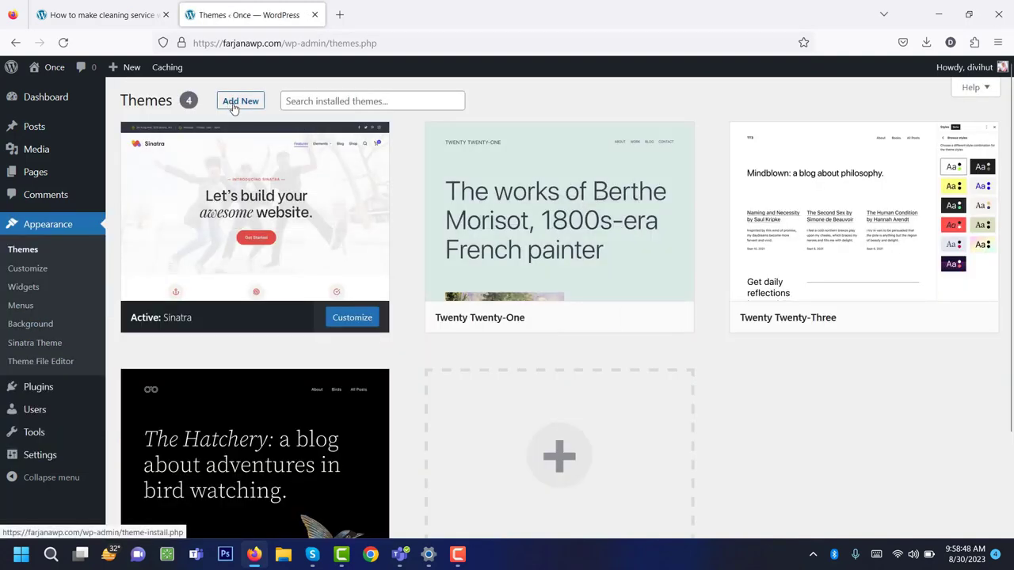
left_click(827, 141)
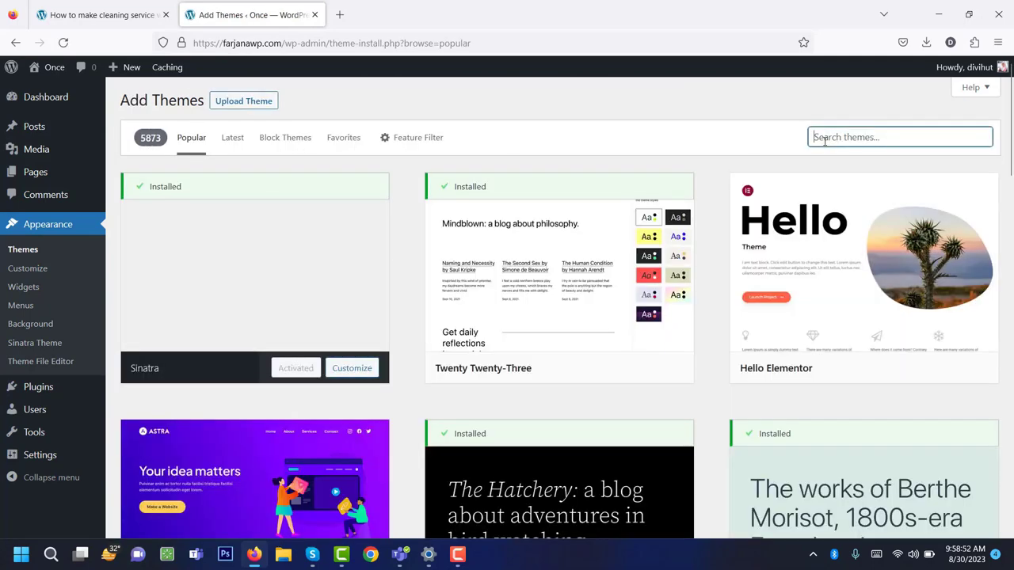
type("oceanwp")
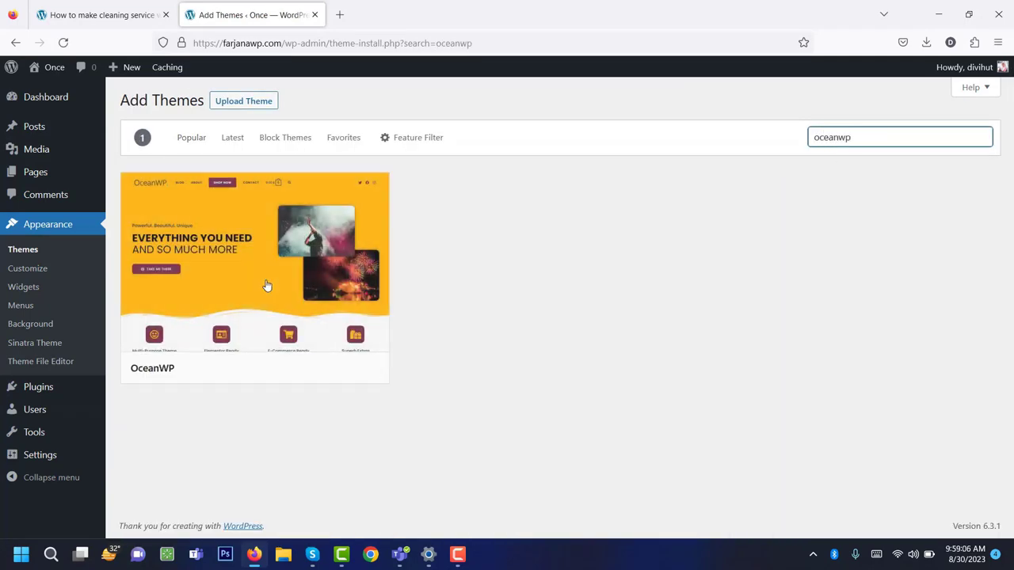
mouse_move(210, 324)
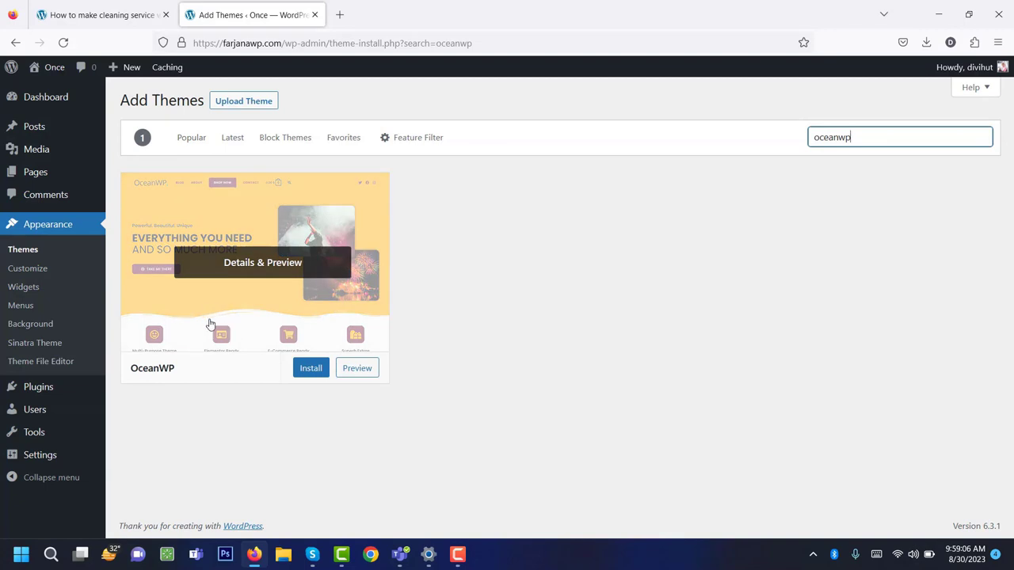
left_click(311, 371)
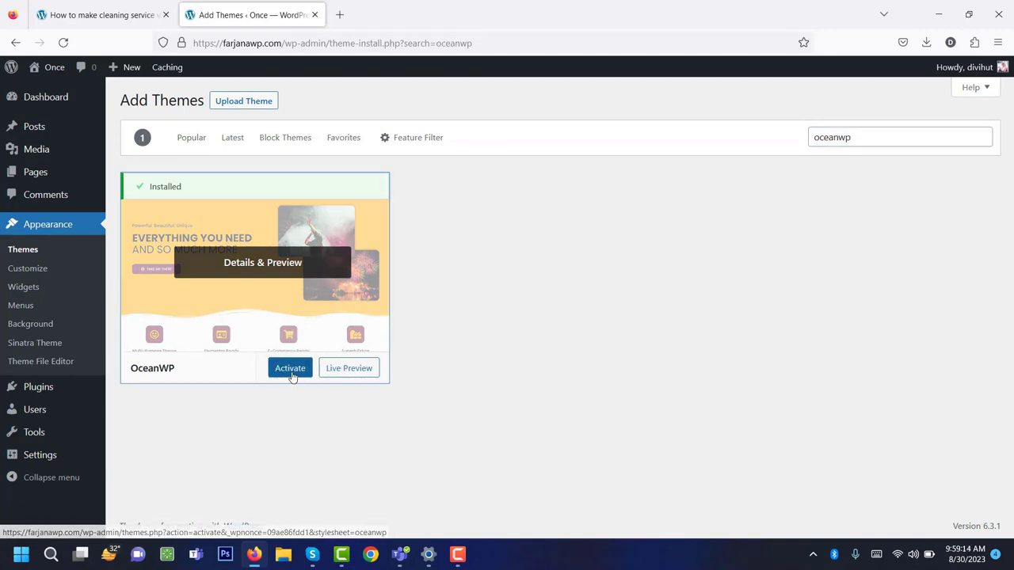
left_click(290, 371)
scroll(232, 298, "down", 3)
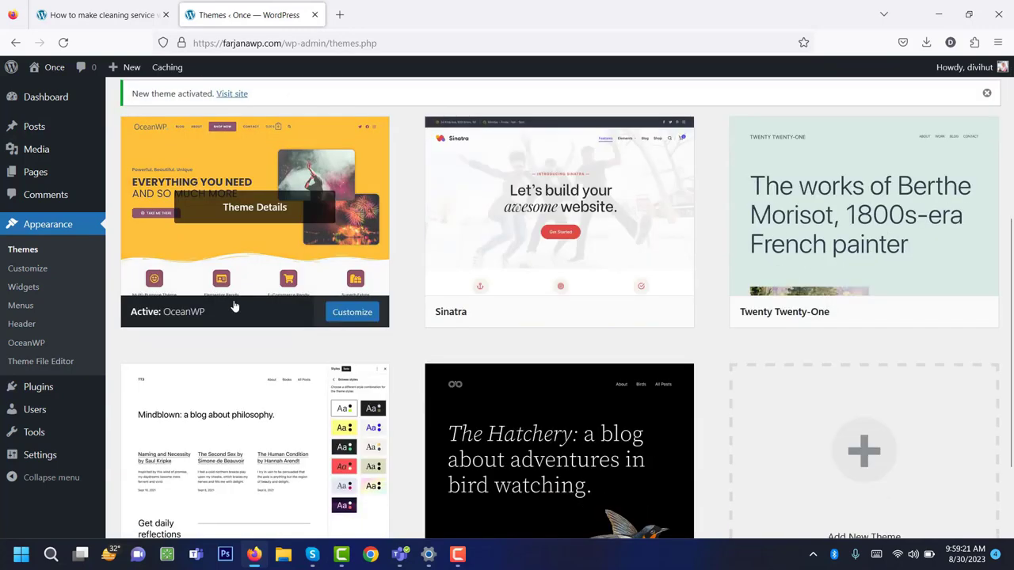
scroll(227, 242, "up", 2)
left_click(99, 10)
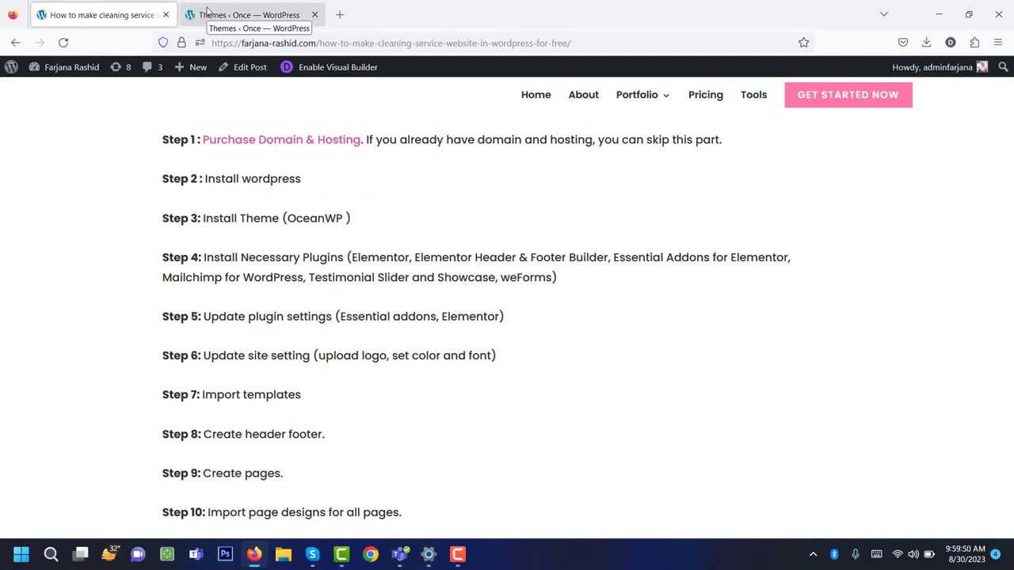
Go to the Plugins > Add New page.
left_click(237, 16)
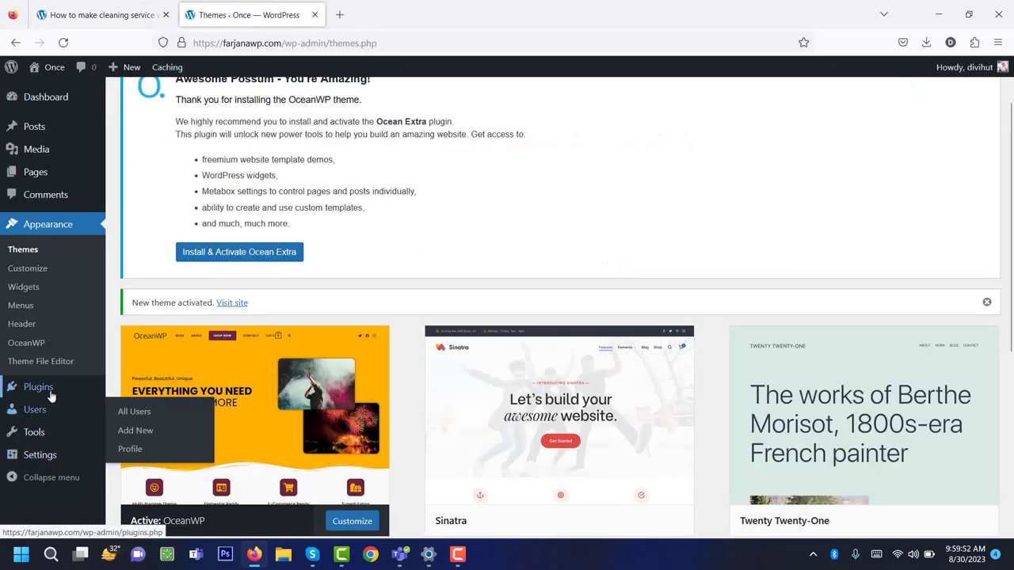
mouse_move(53, 396)
left_click(132, 410)
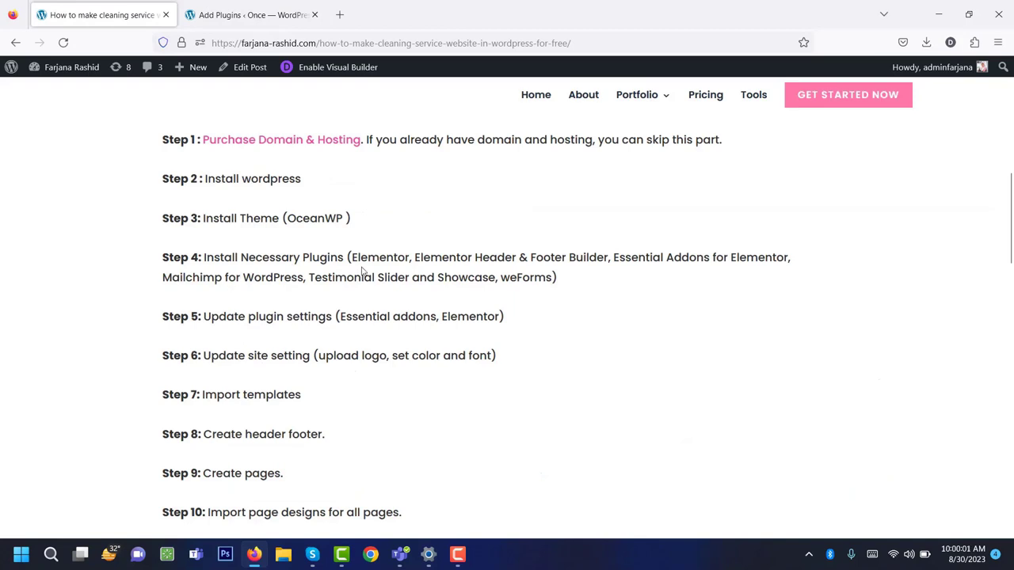
Search for Elementor and install the Elementor Website Builder plugin.
double_click(370, 257)
right_click(370, 257)
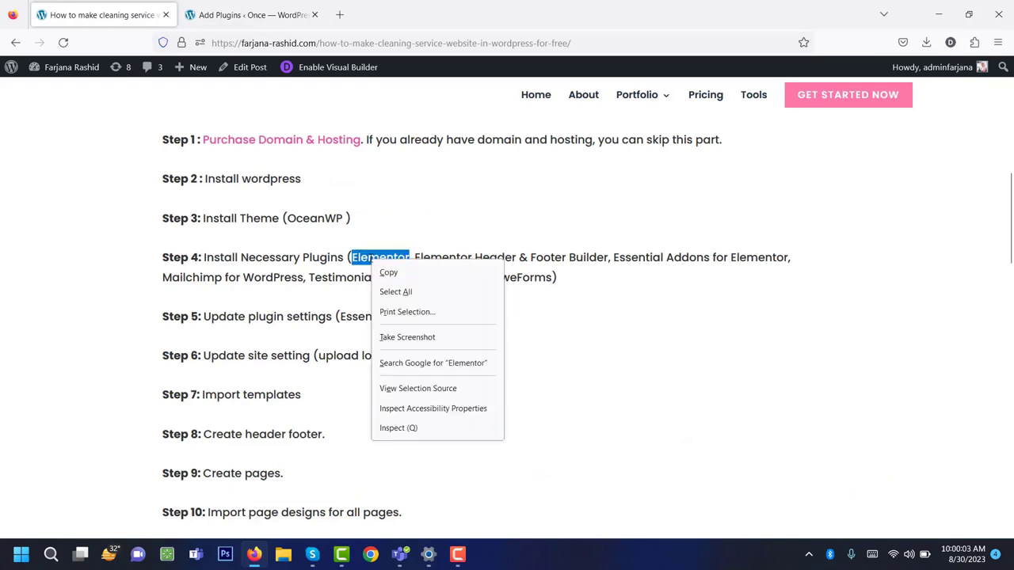
left_click(388, 269)
left_click(237, 11)
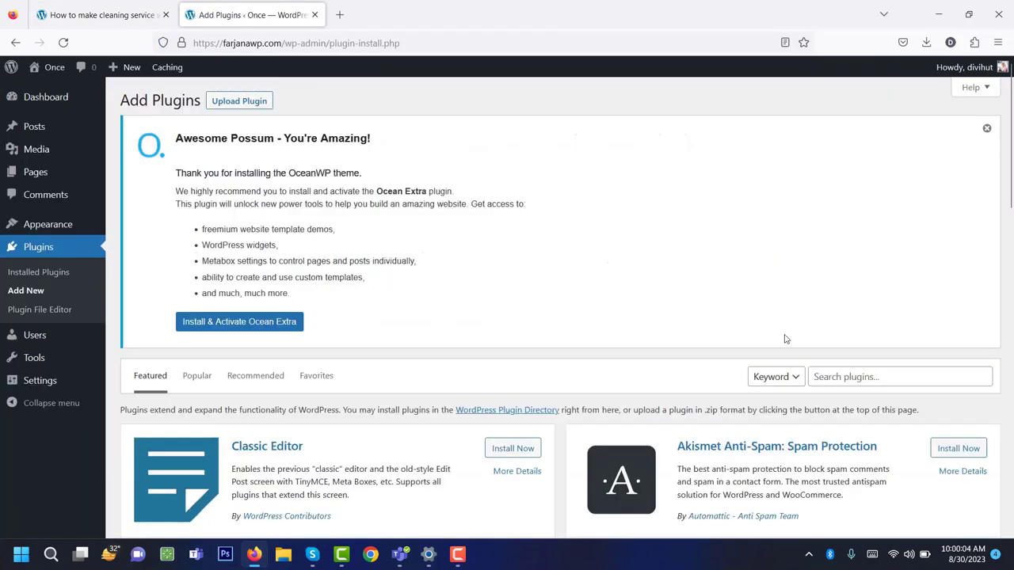
left_click(855, 388)
right_click(856, 388)
left_click(885, 235)
scroll(745, 289, "down", 3)
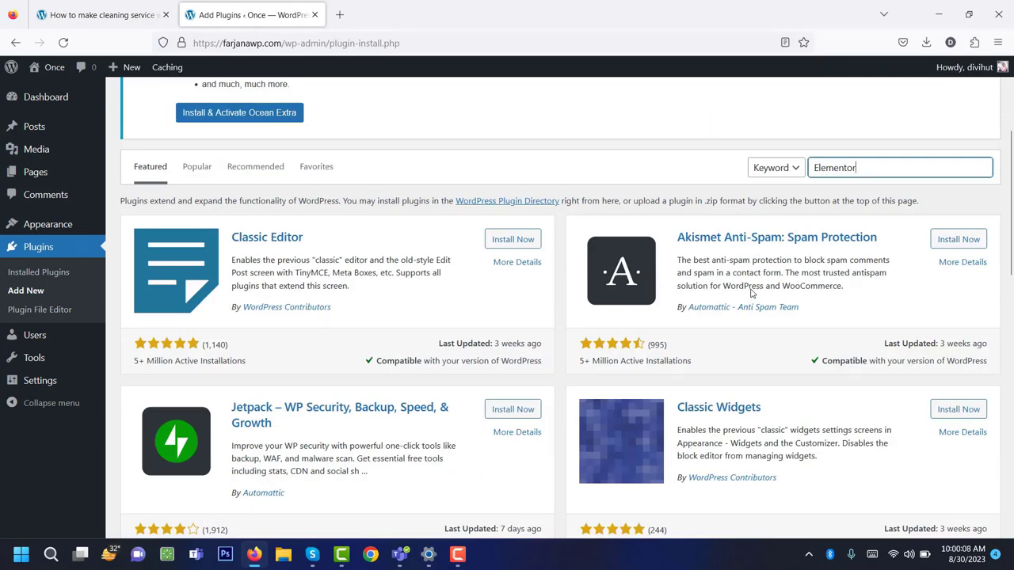
scroll(260, 407, "up", 2)
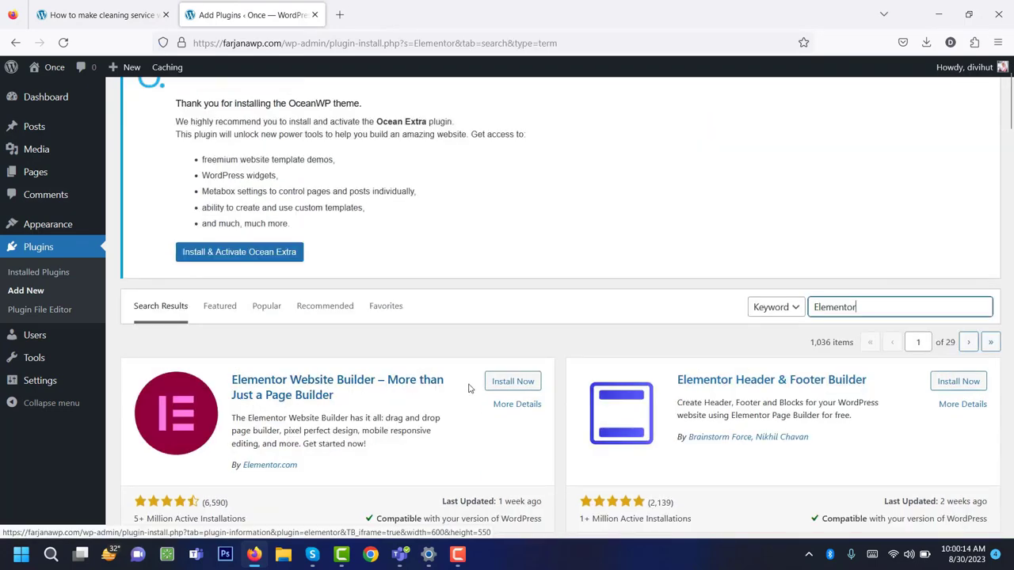
left_click(499, 383)
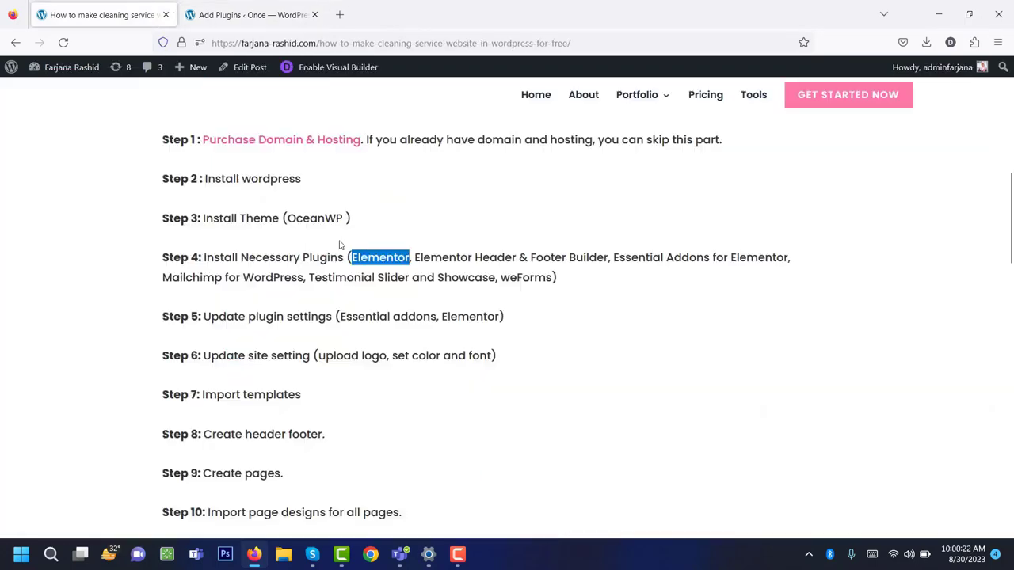
Search for and install Elementor Header & Footer Builder.
left_click_drag(416, 259, 608, 270)
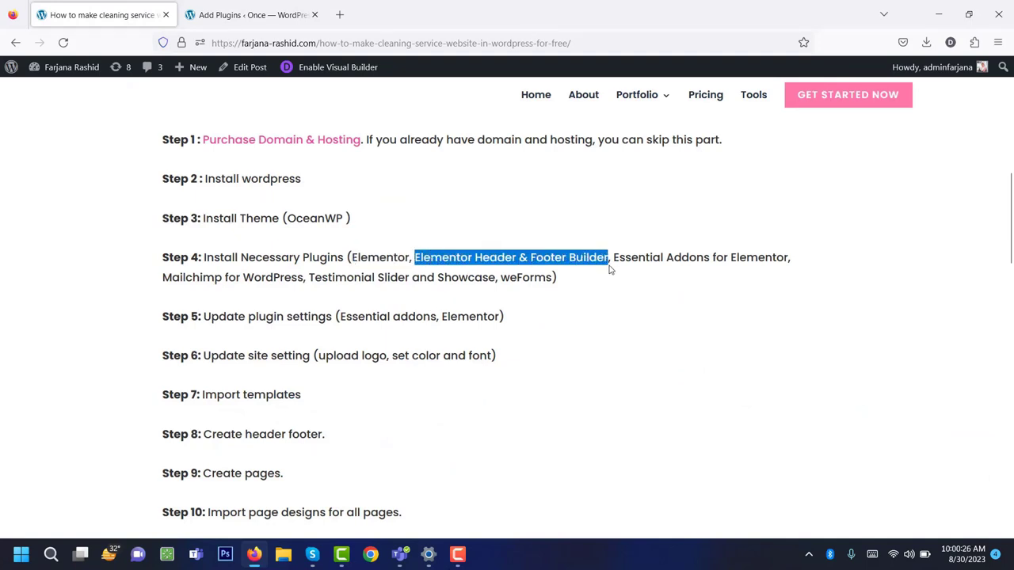
key("ctrl+c")
key("ctrl+Tab")
double_click(832, 307)
key("ctrl+v")
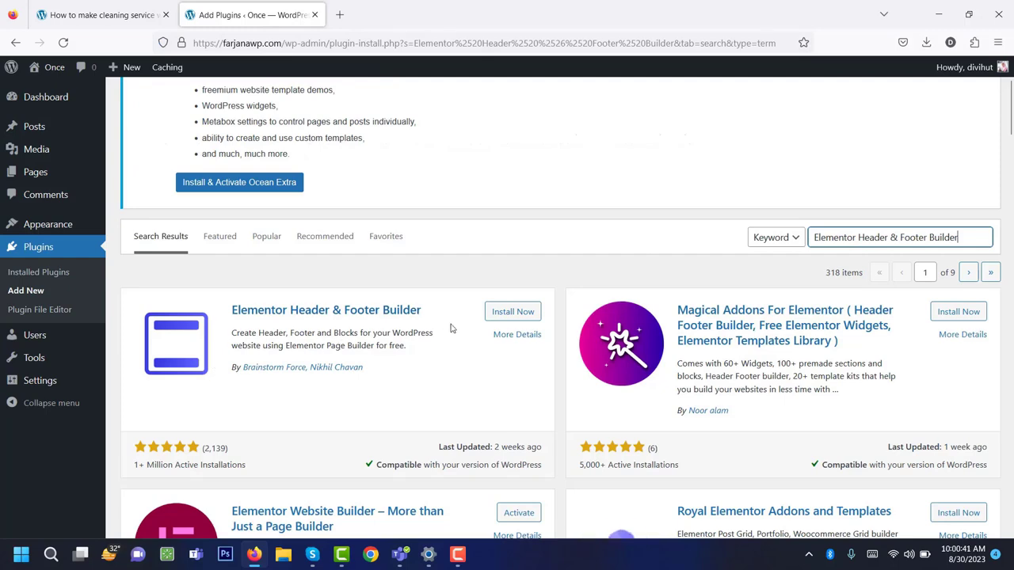
left_click(511, 312)
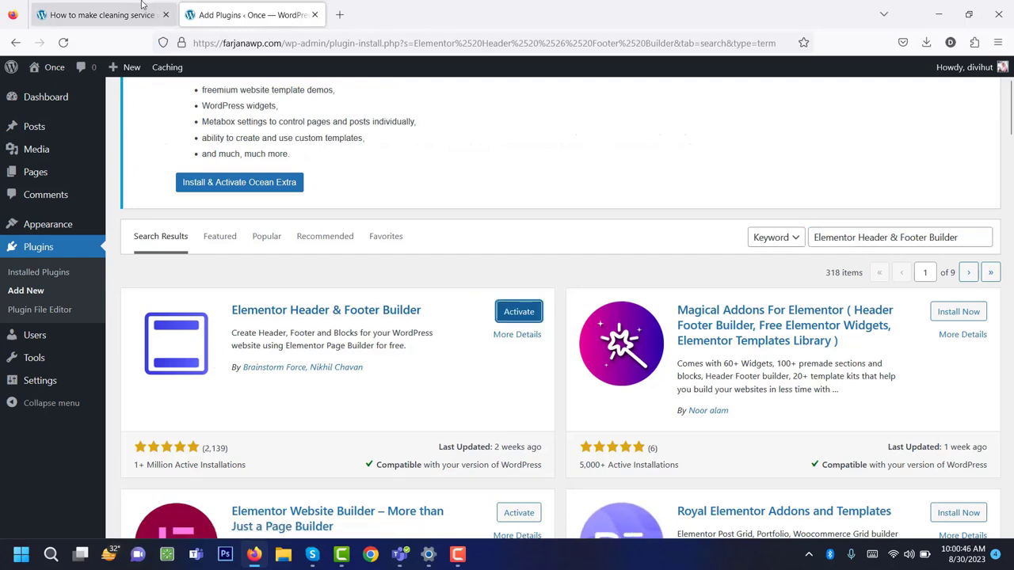
Search the plugin directory for Essential Addons for Elementor.
key("ctrl+Tab")
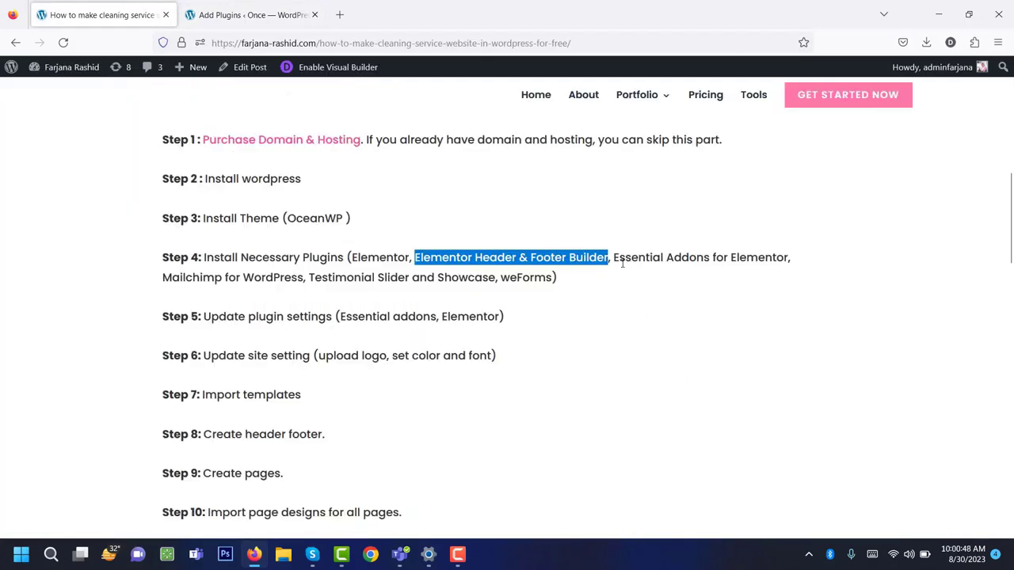
left_click_drag(614, 257, 790, 260)
key("ctrl+c")
key("ctrl+Tab")
left_click_drag(942, 237, 814, 237)
key("ctrl+v")
Install Essential Addons for Elementor, then search for and install MC4WP Mailchimp for WordPress.
left_click(515, 315)
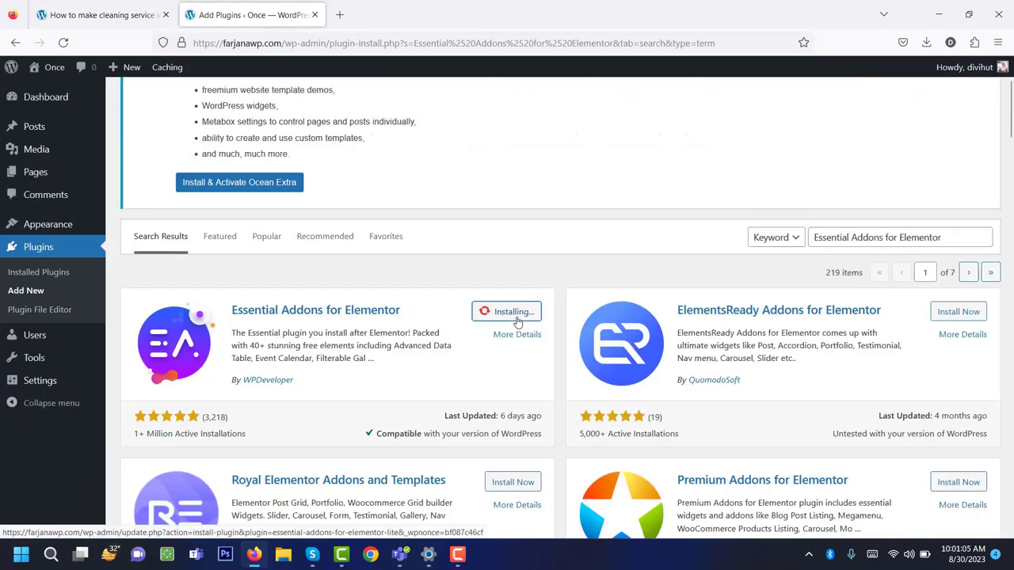
key("ctrl+Tab")
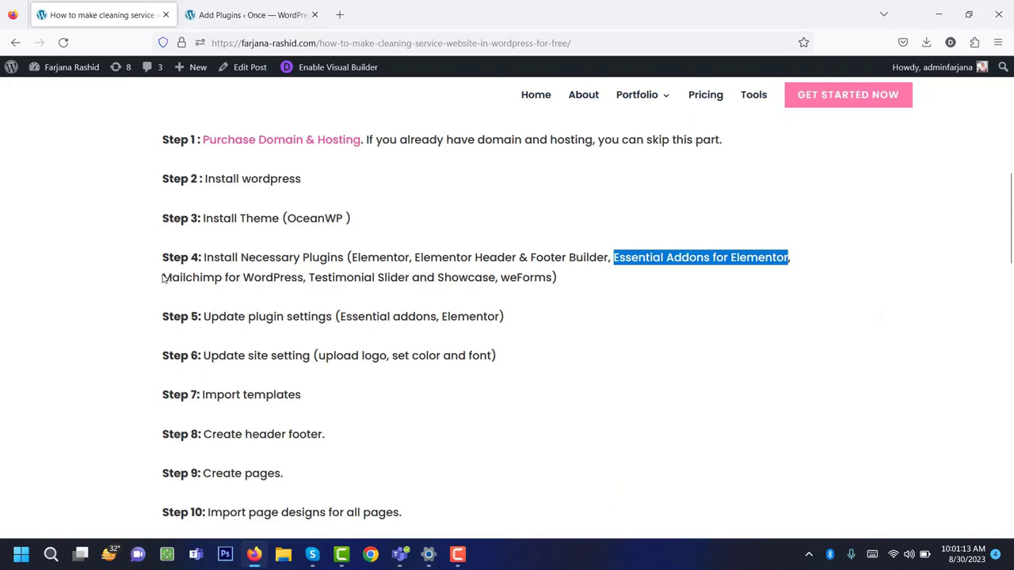
left_click_drag(164, 277, 304, 277)
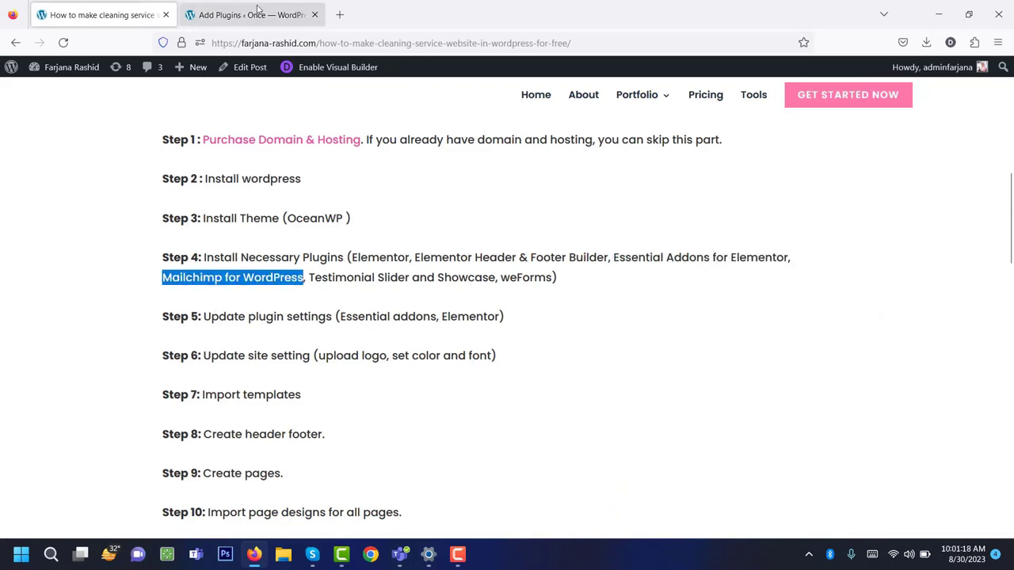
key("ctrl+c")
key("ctrl+Tab")
triple_click(834, 238)
key("ctrl+v")
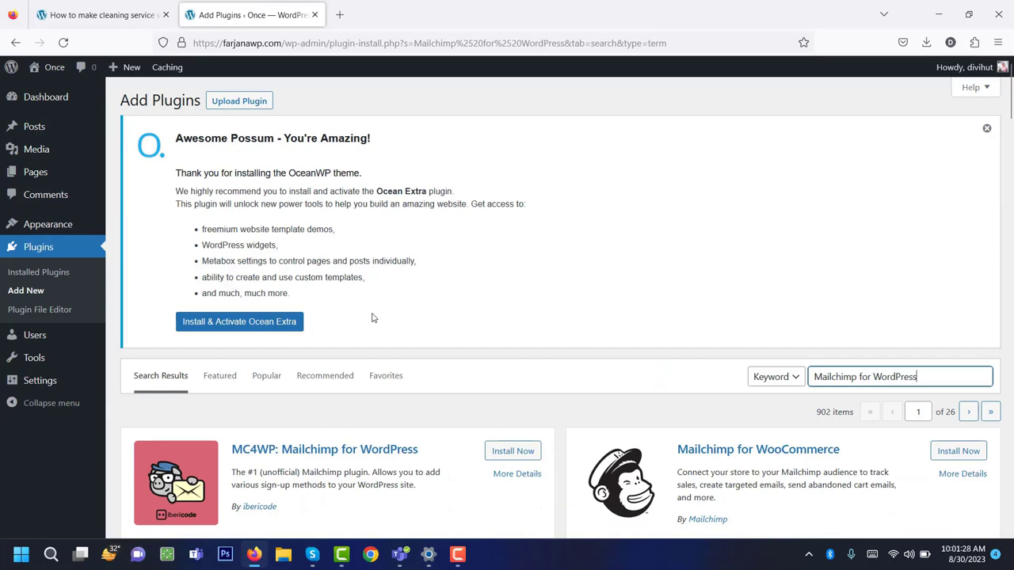
scroll(373, 317, "down", 2)
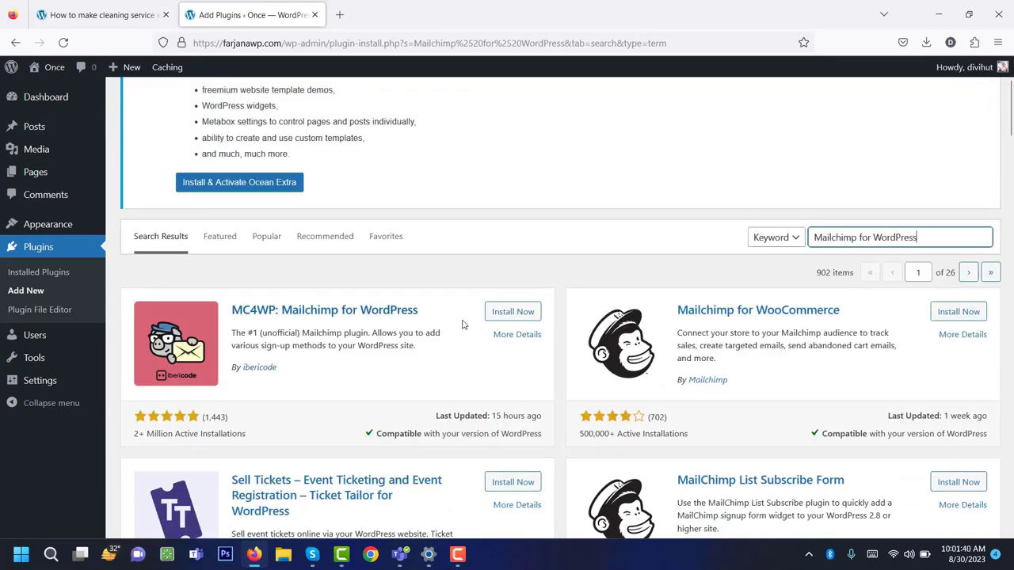
left_click(487, 319)
Search for Testimonial Slider and Showcase and install the Testimonial Slider plugin.
left_click(101, 14)
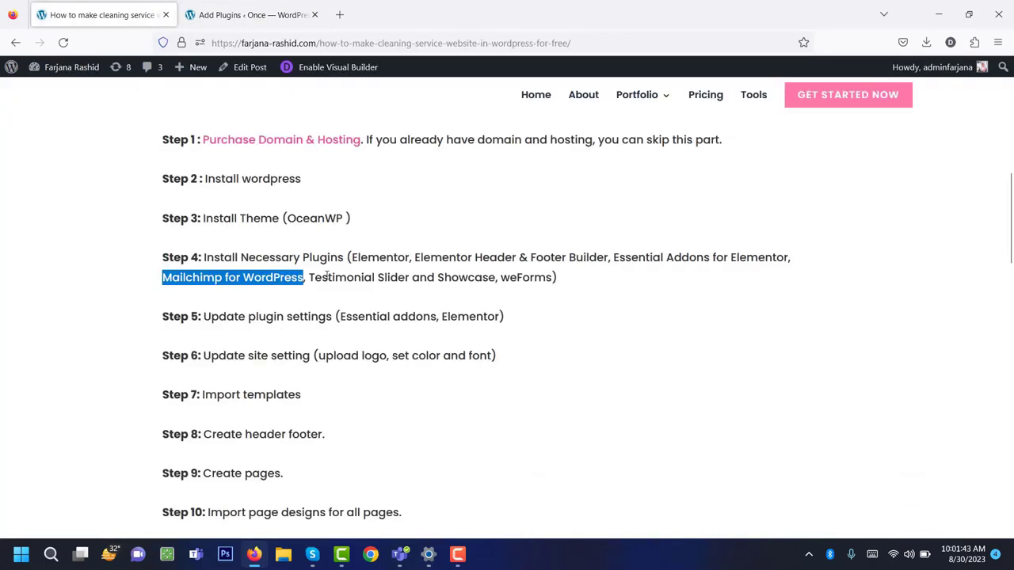
left_click_drag(310, 277, 481, 278)
right_click(481, 277)
left_click(489, 290)
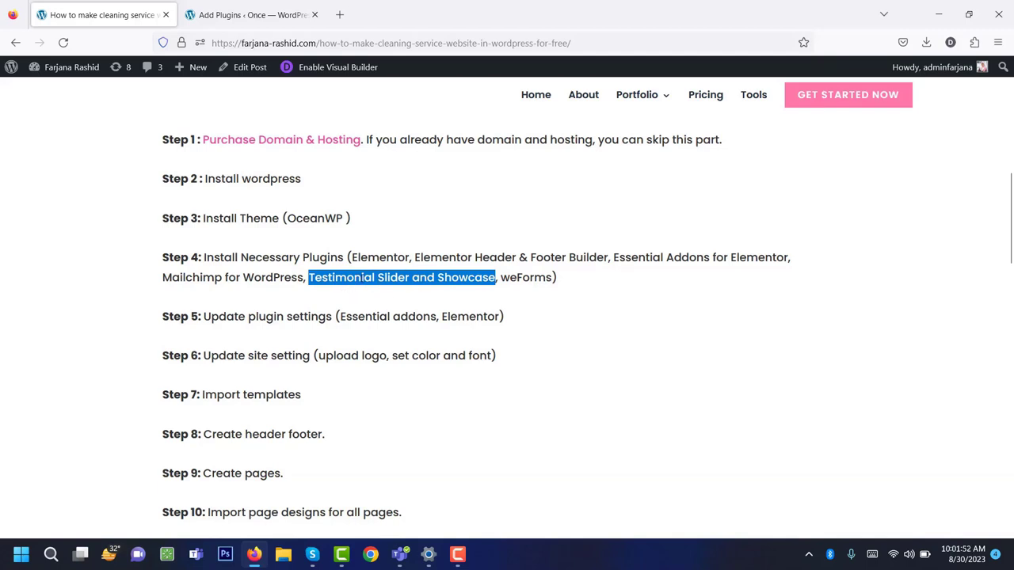
left_click(303, 27)
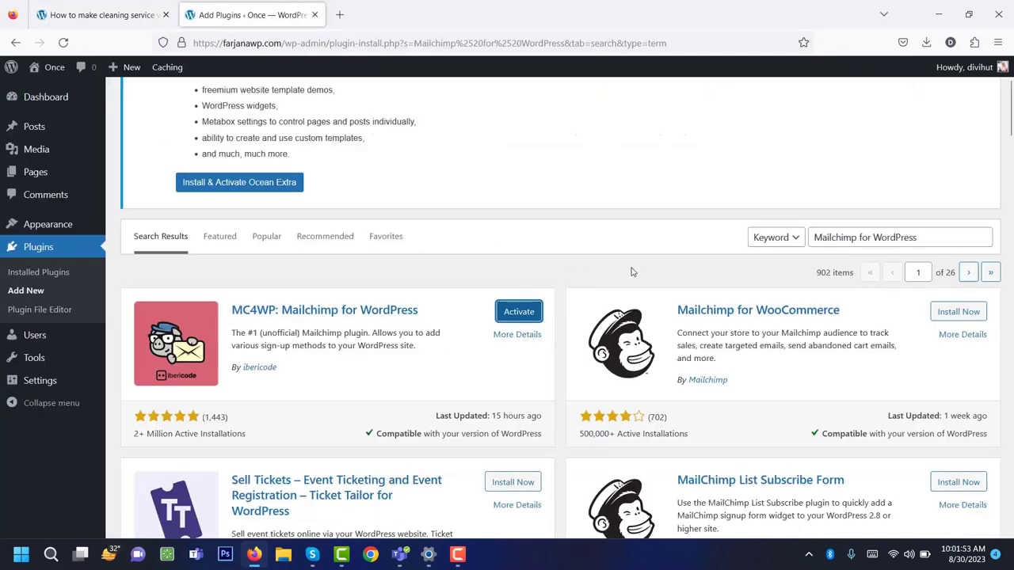
double_click(834, 238)
key("ctrl+a")
key("ctrl+v")
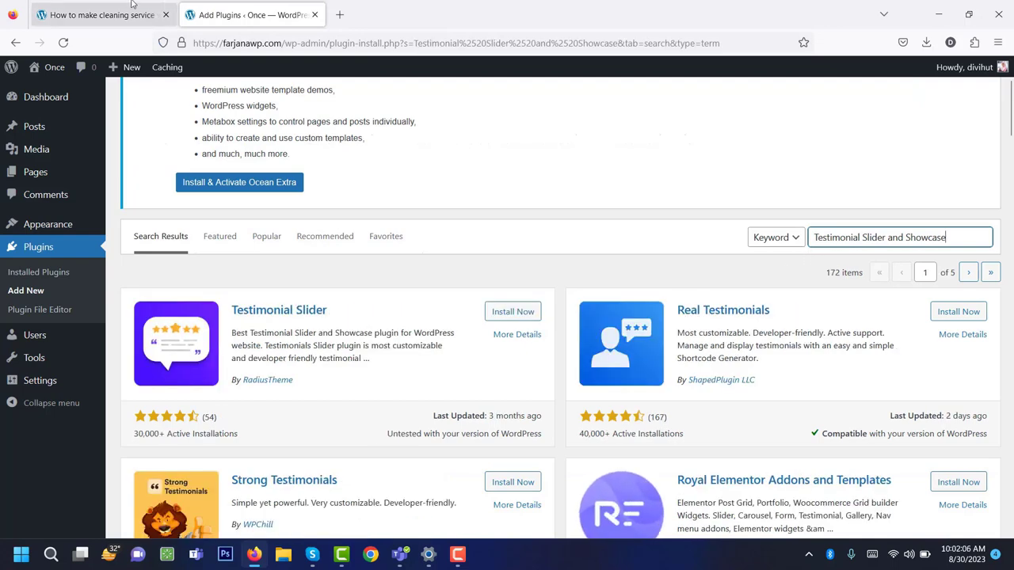
left_click(513, 311)
Search for weForms and install it.
left_click(88, 5)
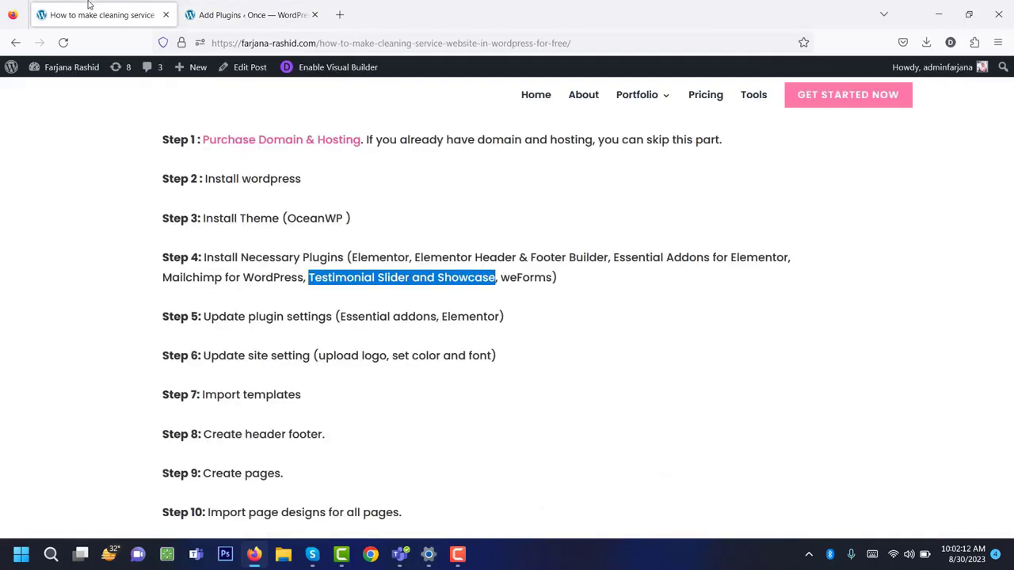
double_click(517, 278)
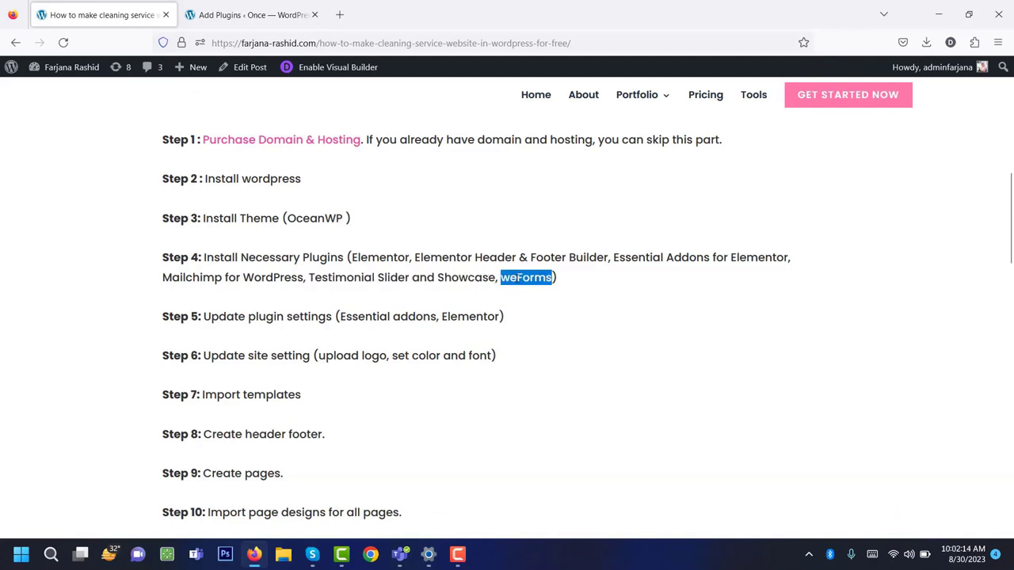
left_click(294, 23)
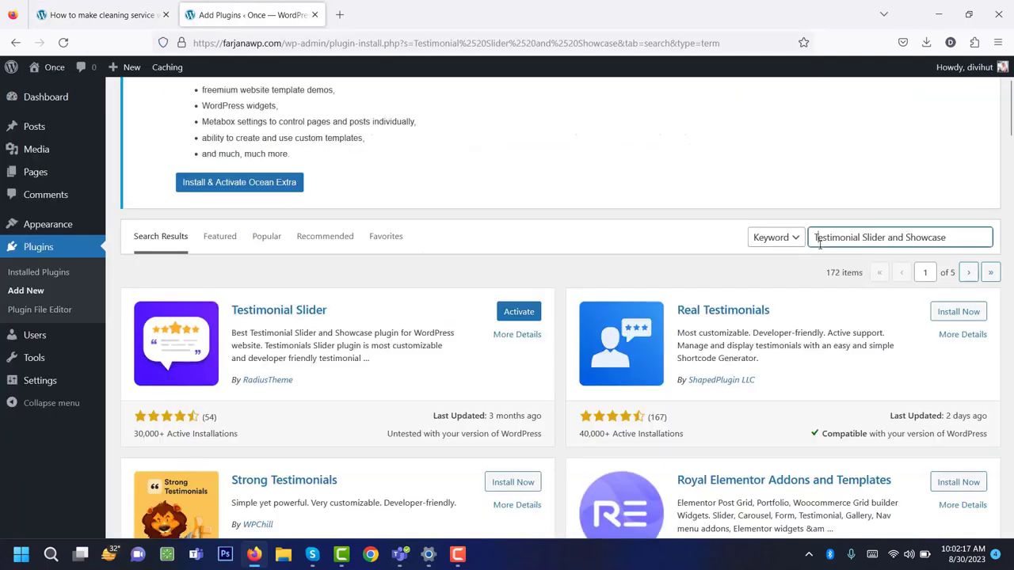
triple_click(817, 170)
key("ctrl+v")
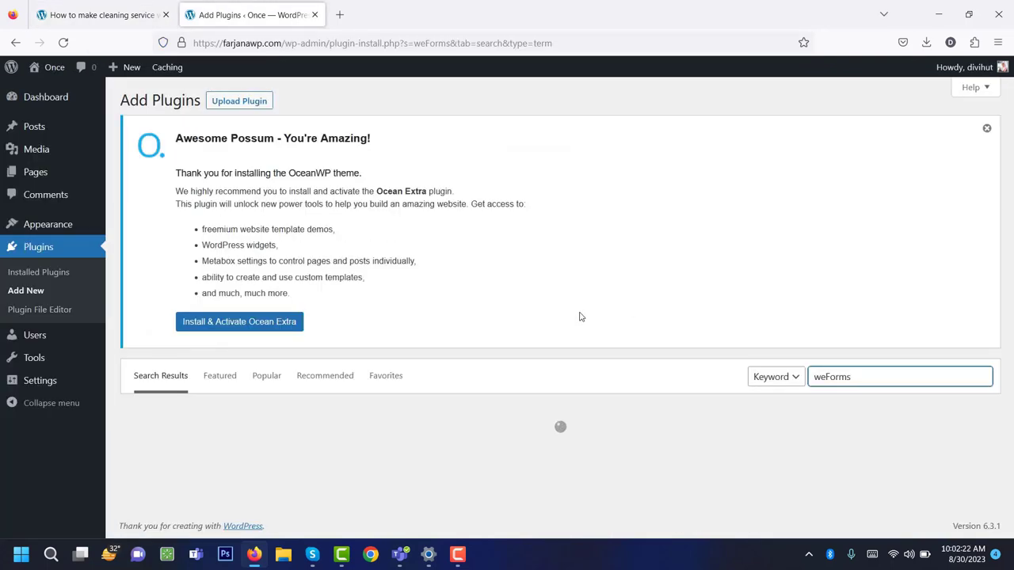
scroll(582, 251, "down", 3)
left_click(510, 250)
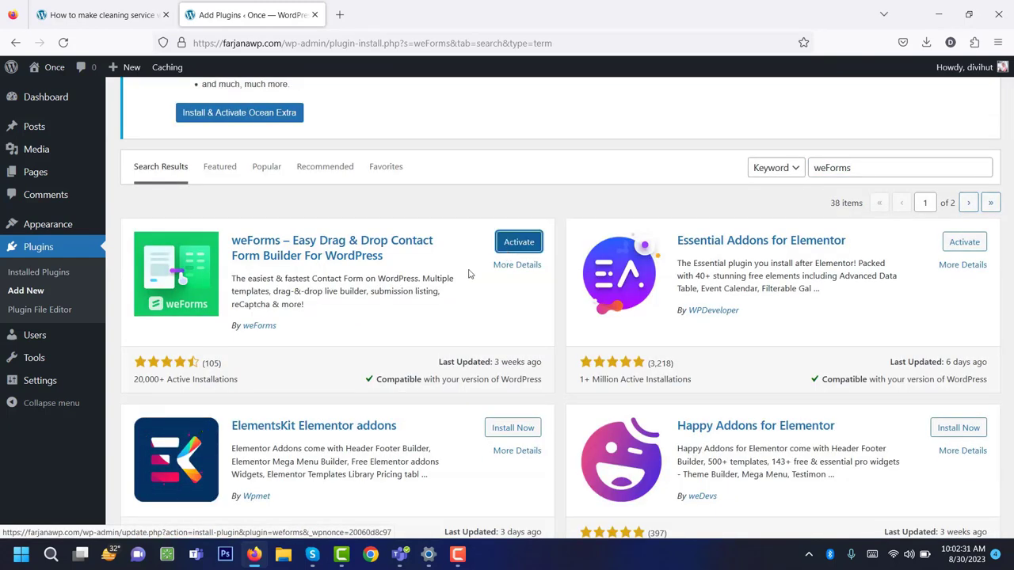
In Installed Plugins, select all six plugins and apply the Activate bulk action.
left_click(21, 277)
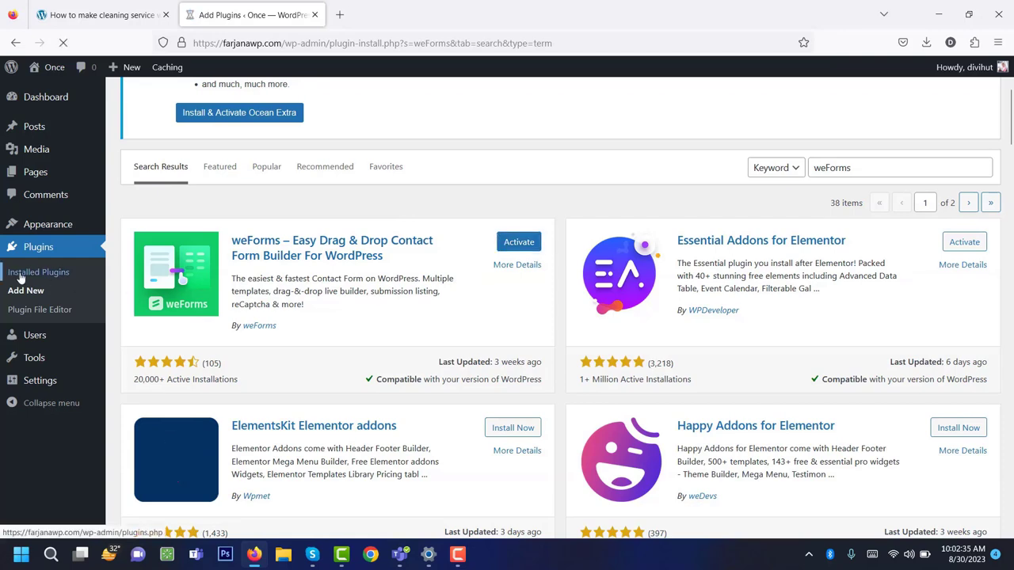
scroll(204, 317, "down", 8)
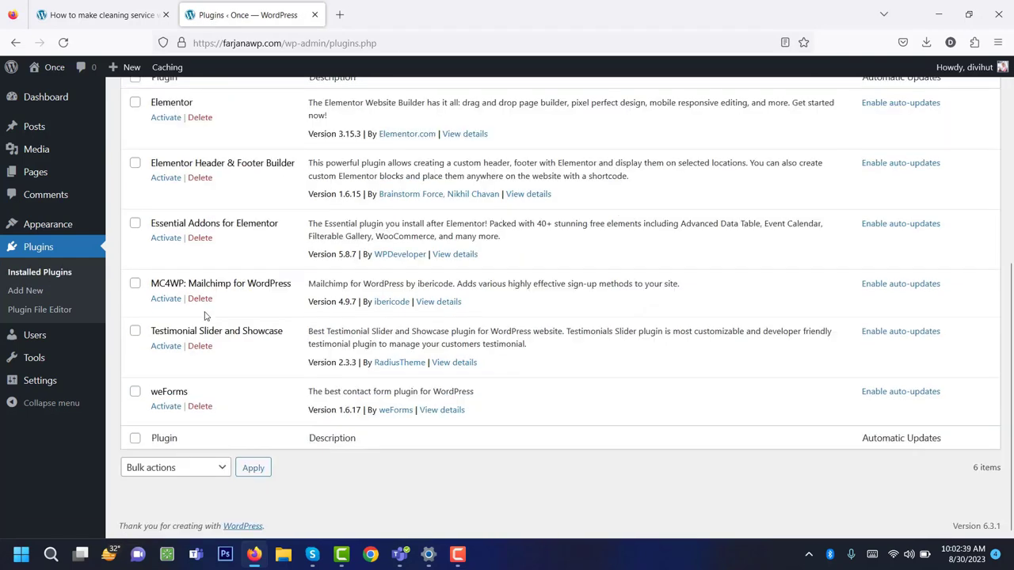
scroll(143, 229, "up", 3)
left_click(134, 216)
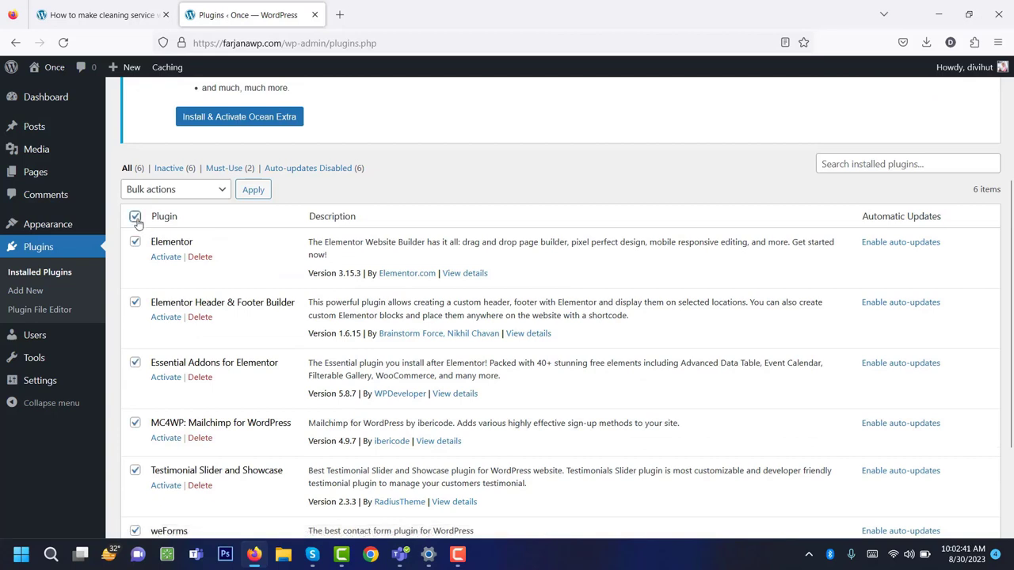
left_click(164, 193)
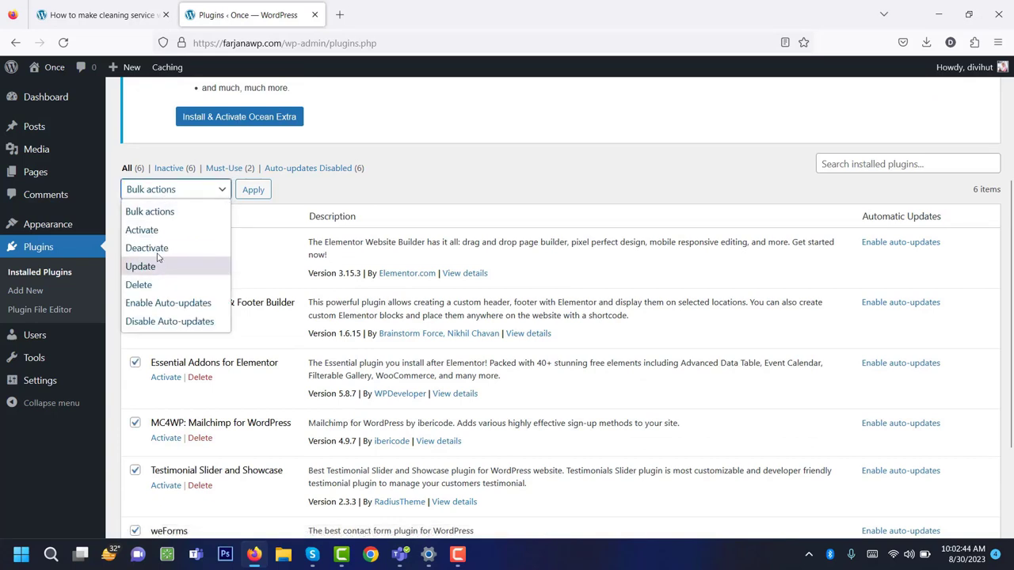
left_click(156, 232)
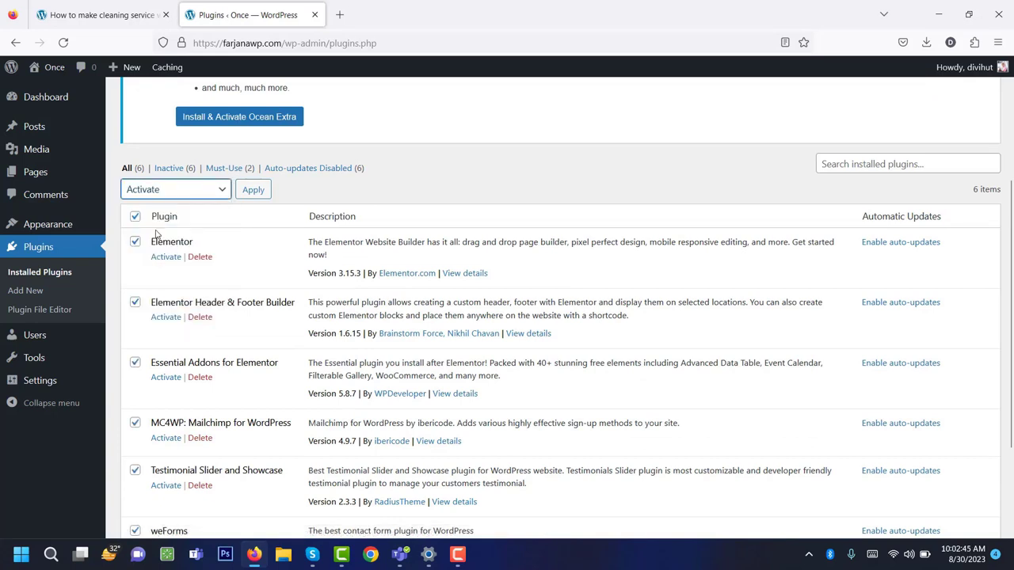
left_click(255, 190)
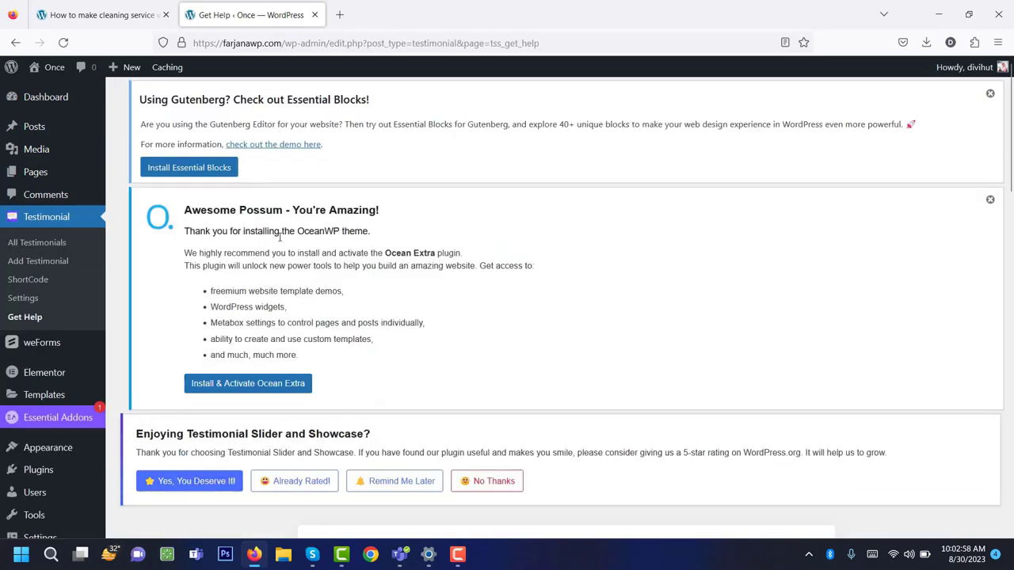
scroll(277, 237, "down", 8)
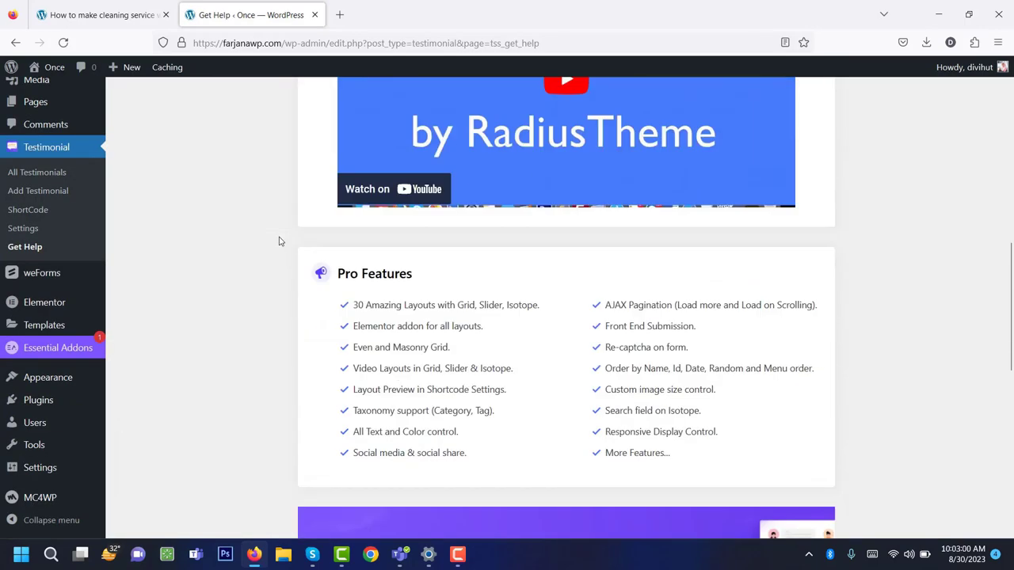
scroll(279, 241, "down", 7)
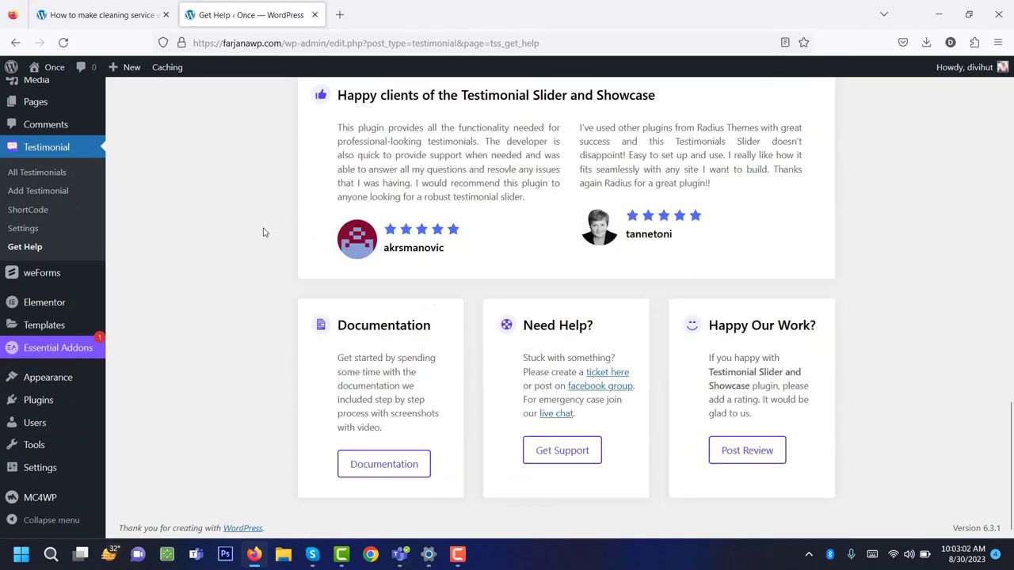
scroll(262, 231, "up", 3)
left_click(91, 14)
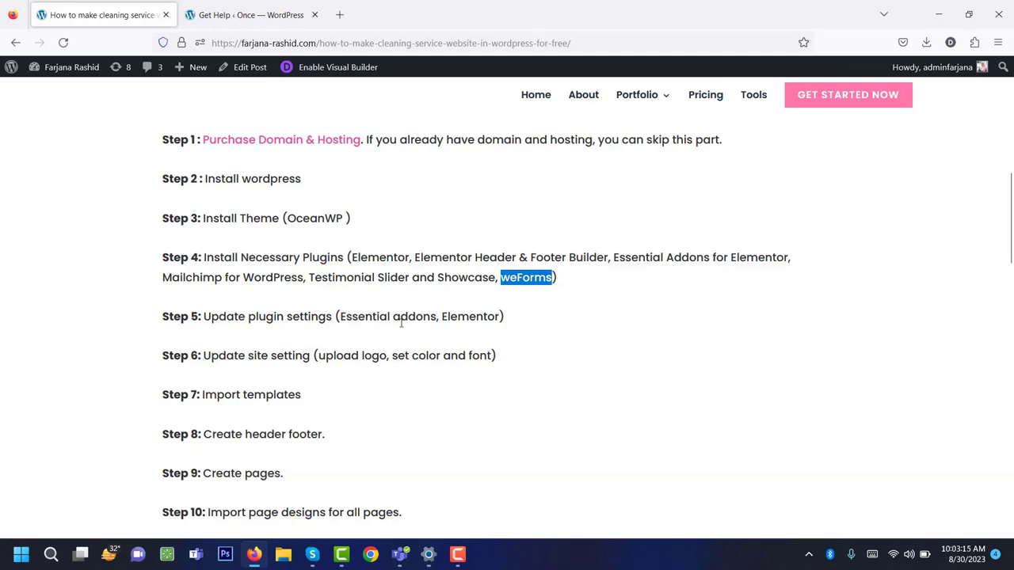
left_click(226, 11)
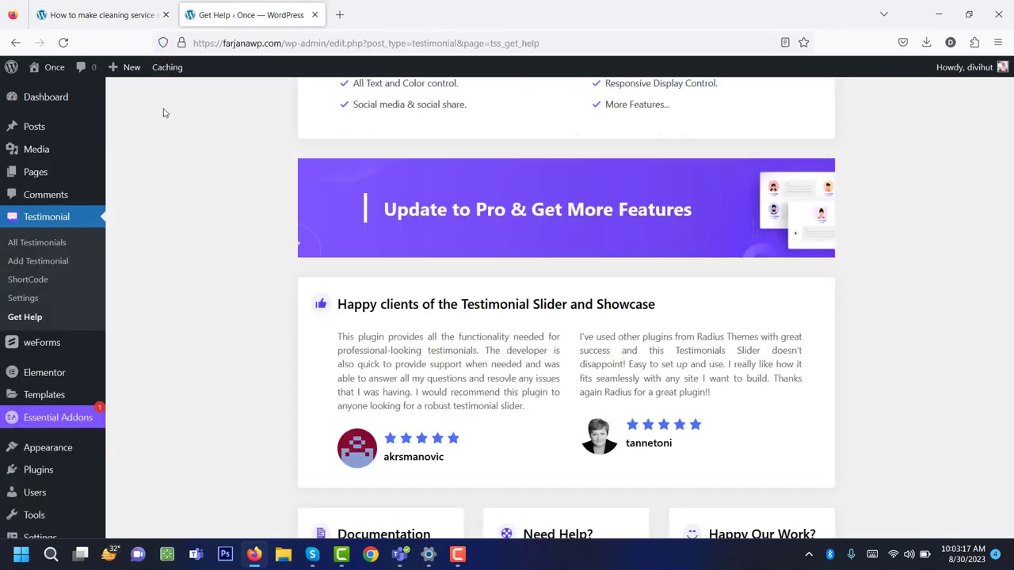
scroll(166, 309, "down", 3)
scroll(166, 309, "up", 2)
mouse_move(69, 375)
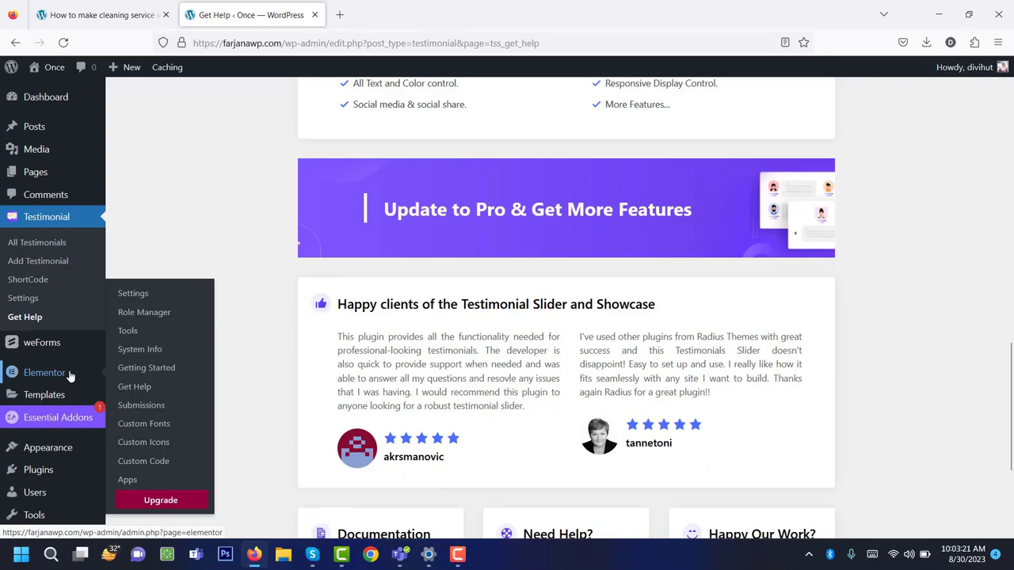
In Elementor Settings > Features, set Flexbox Container to Active and save changes.
left_click(133, 293)
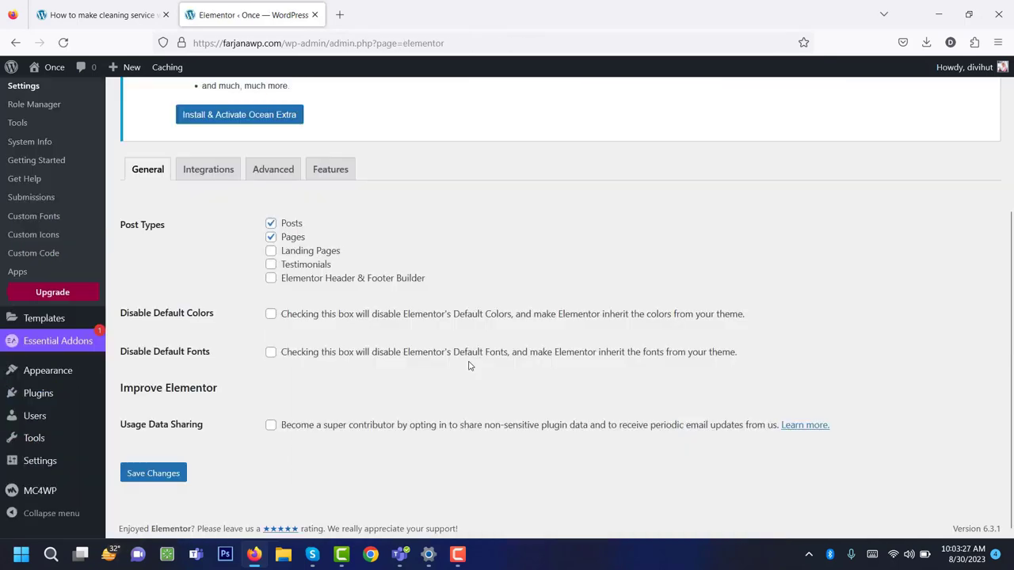
left_click(331, 169)
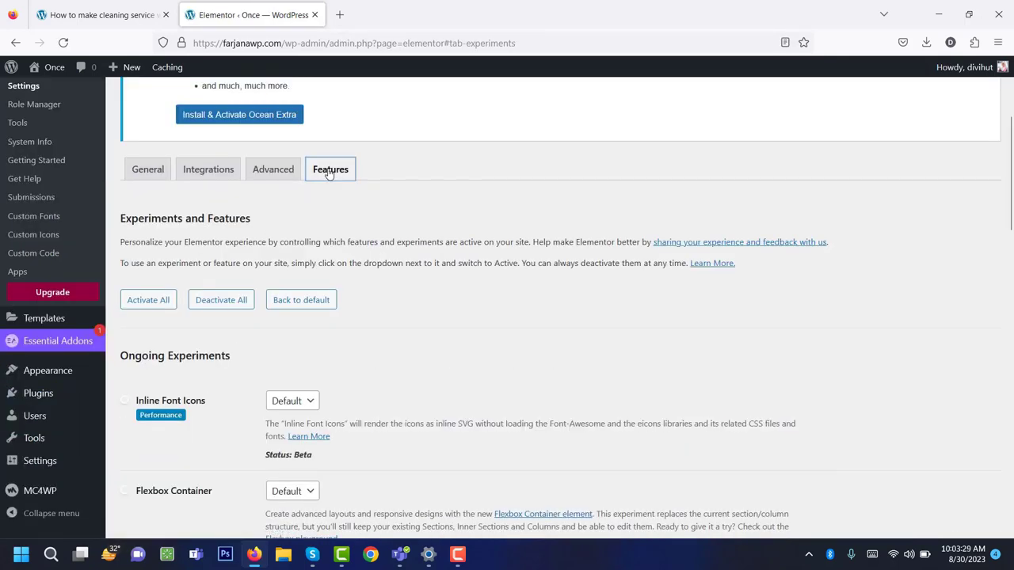
scroll(338, 251, "down", 3)
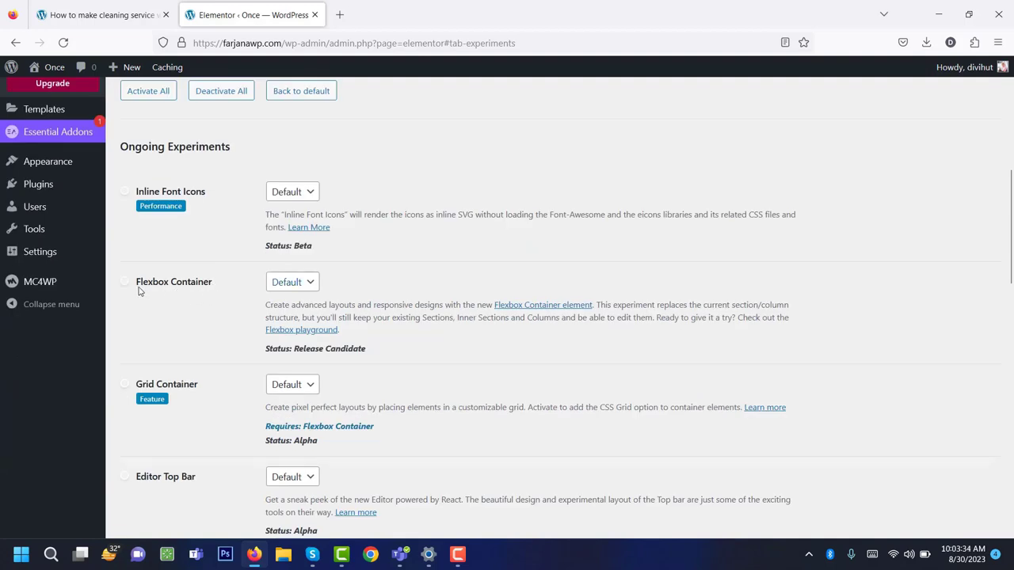
left_click(275, 285)
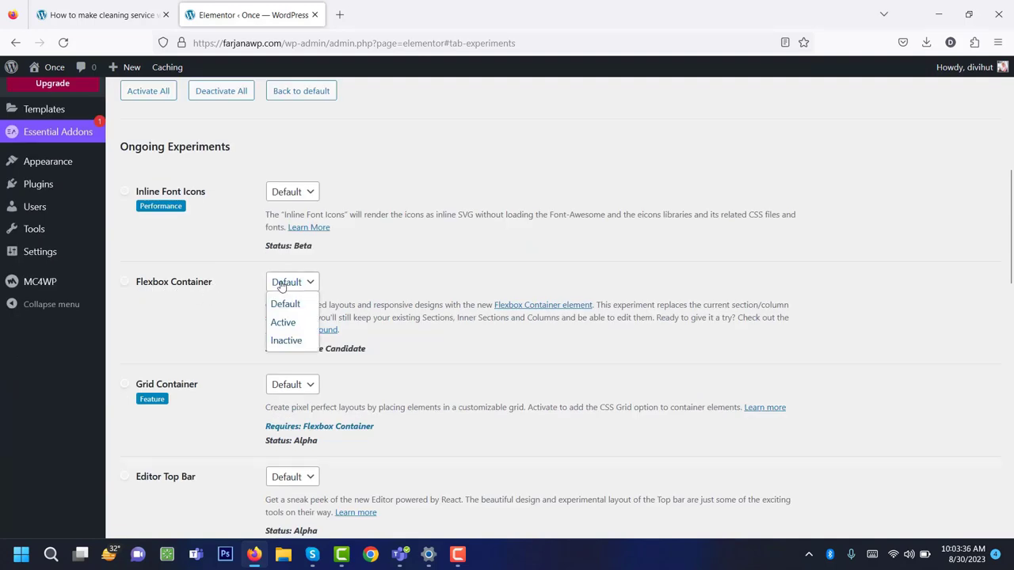
left_click(283, 323)
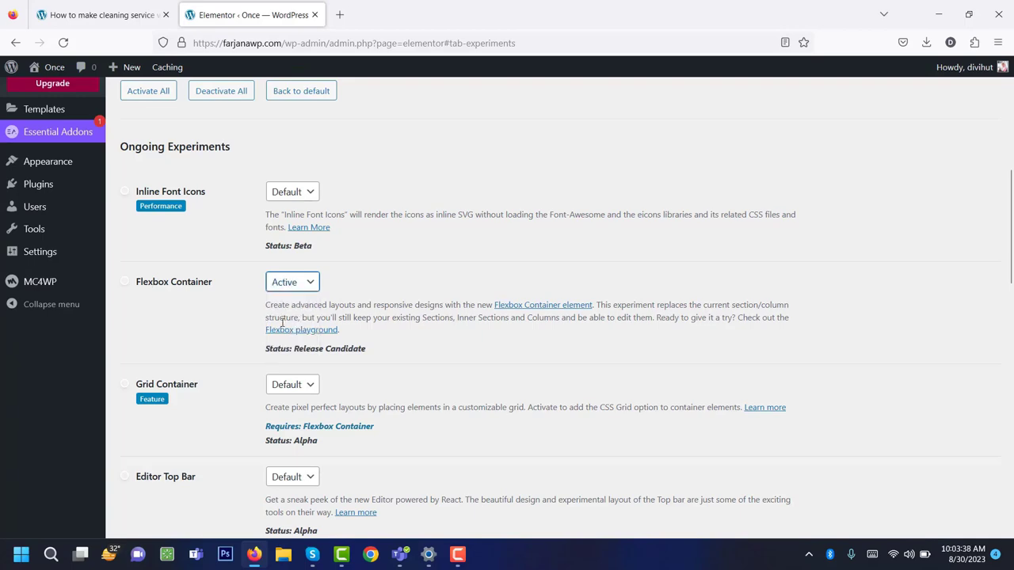
scroll(229, 372, "down", 15)
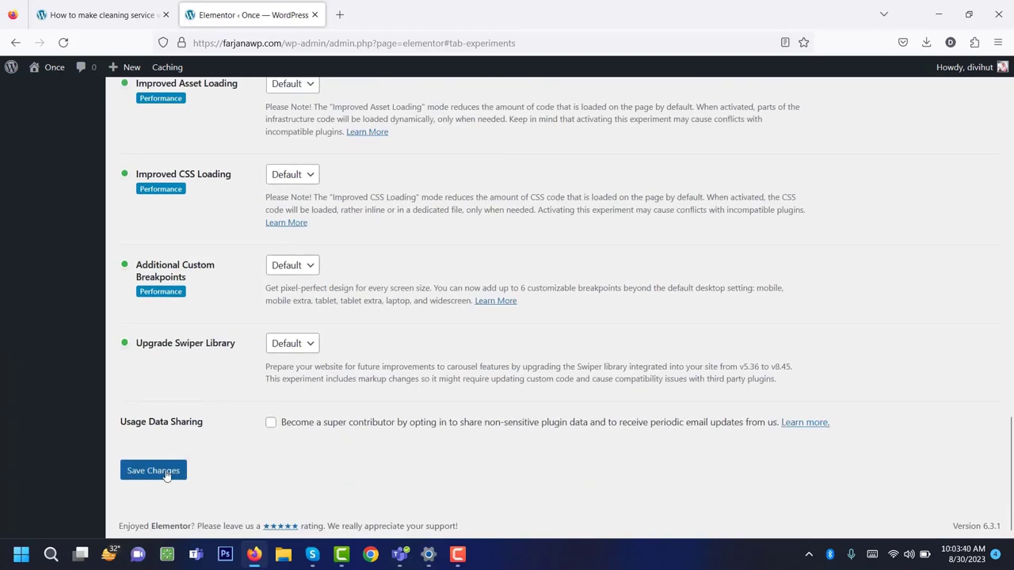
left_click(165, 472)
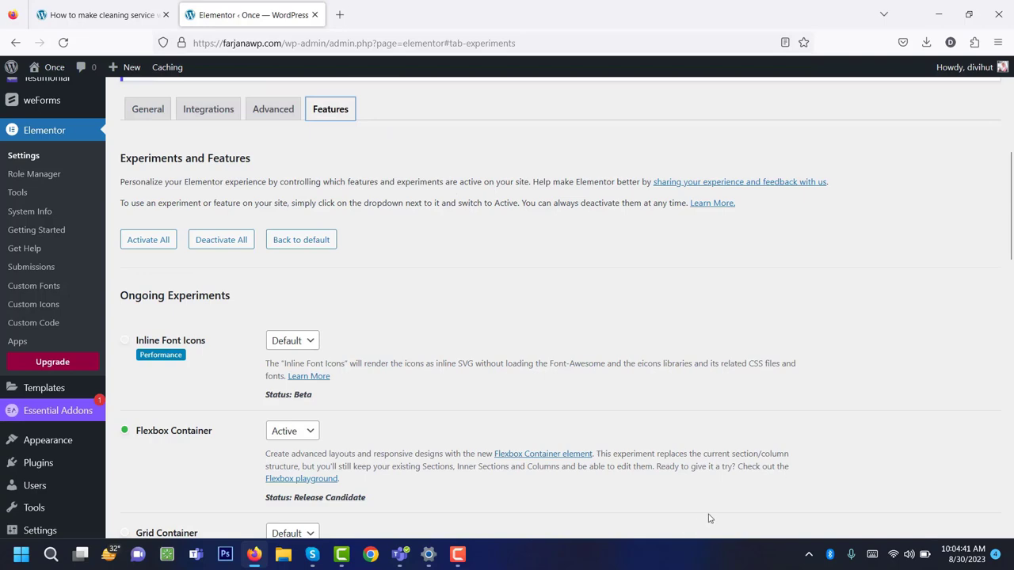
Open the Essential Addons Elements tab and switch all elements off using Enable/Disable All.
left_click(73, 417)
scroll(448, 394, "down", 3)
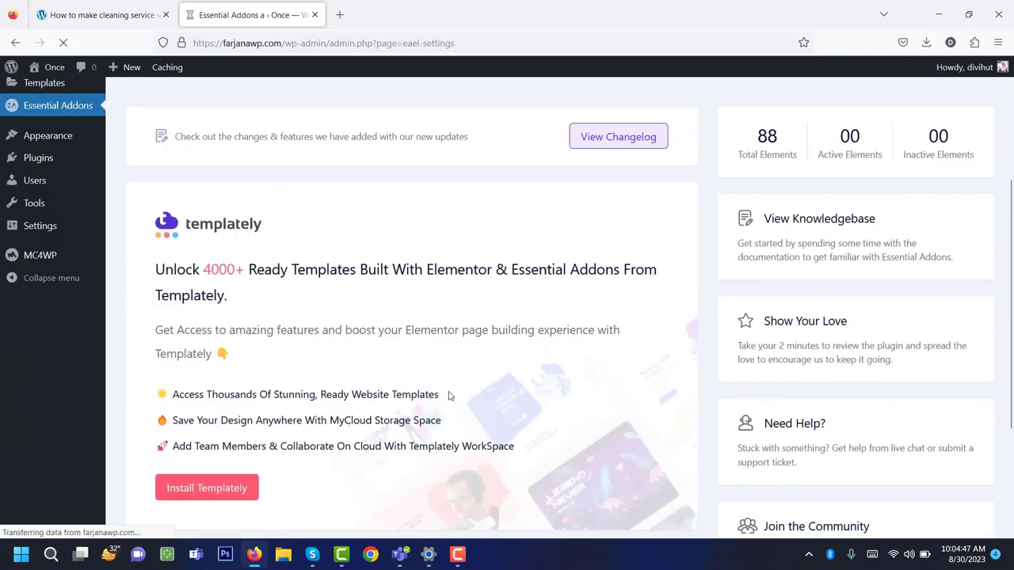
scroll(329, 257, "up", 2)
left_click(384, 197)
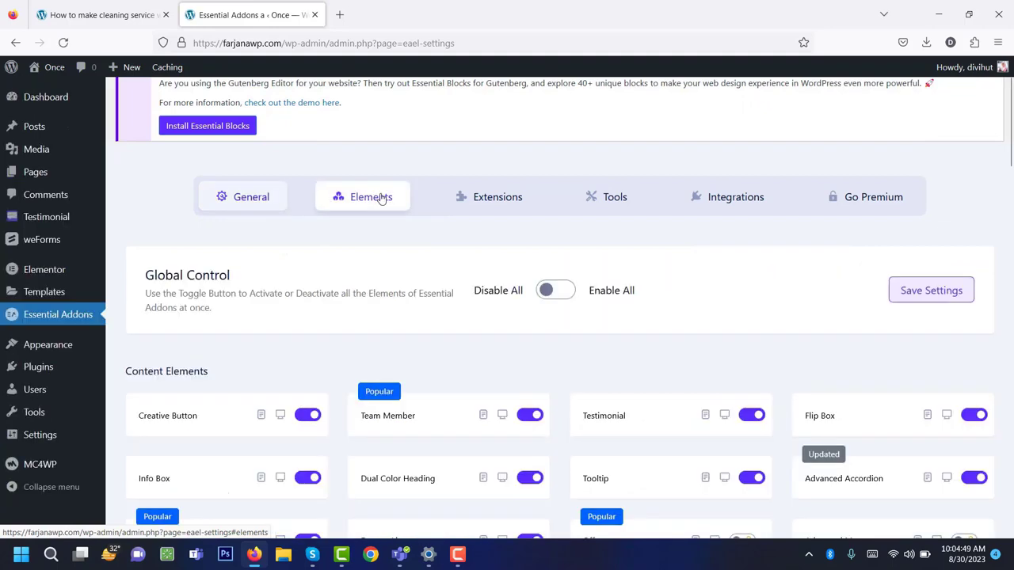
scroll(435, 319, "down", 3)
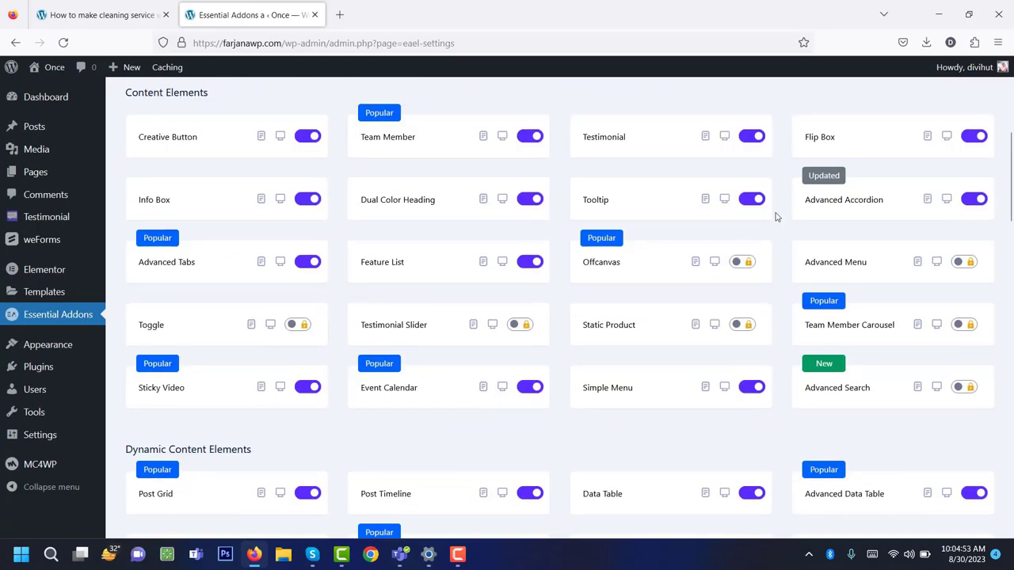
scroll(761, 265, "up", 3)
scroll(759, 266, "down", 2)
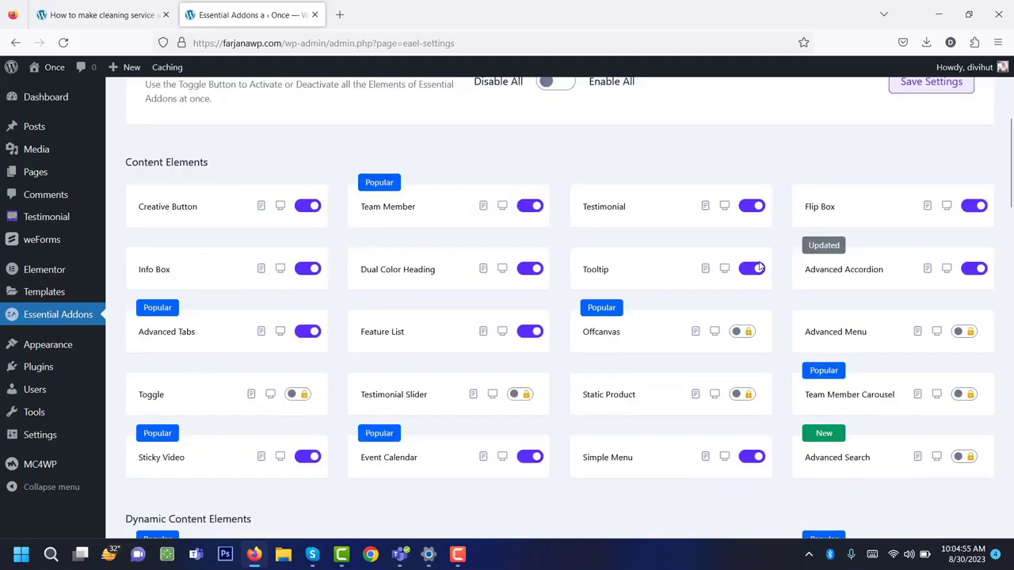
scroll(333, 365, "down", 3)
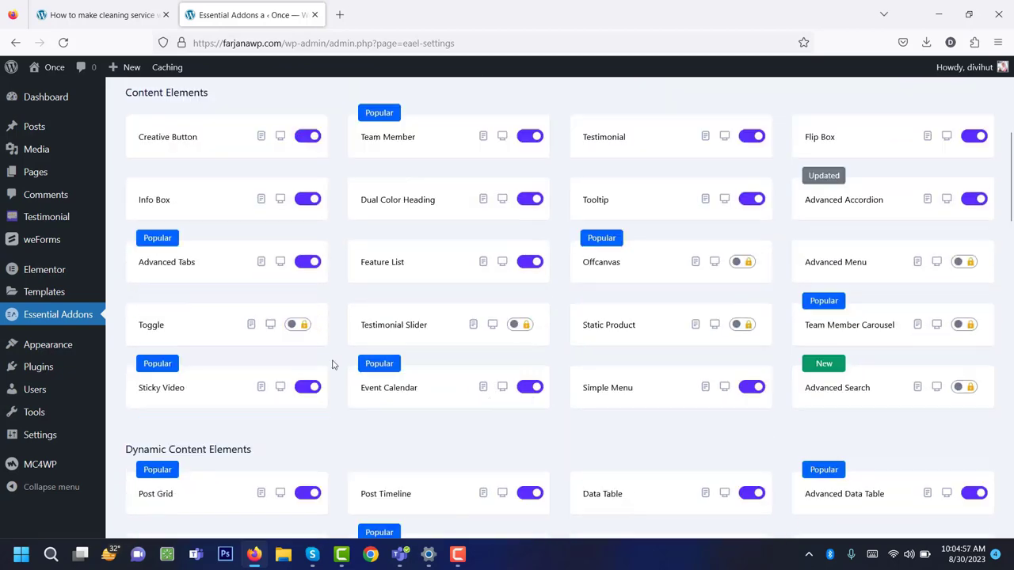
scroll(333, 364, "down", 2)
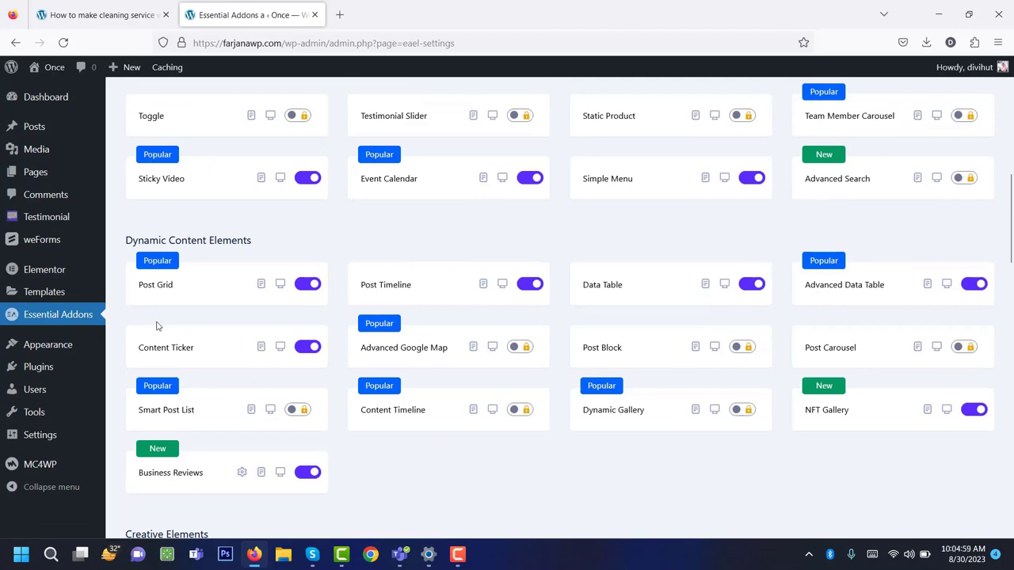
scroll(237, 341, "down", 5)
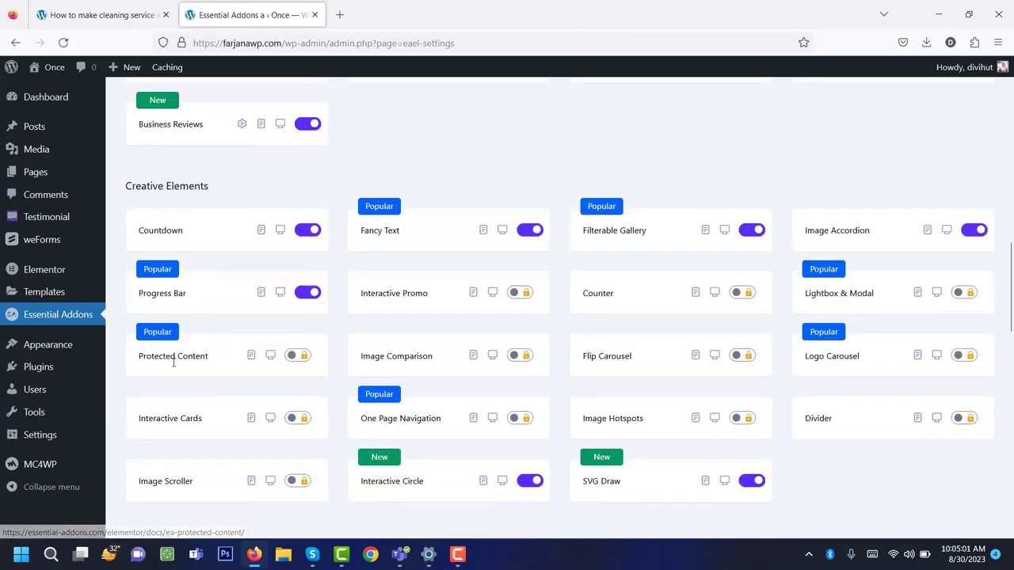
scroll(174, 364, "down", 5)
scroll(179, 377, "up", 2)
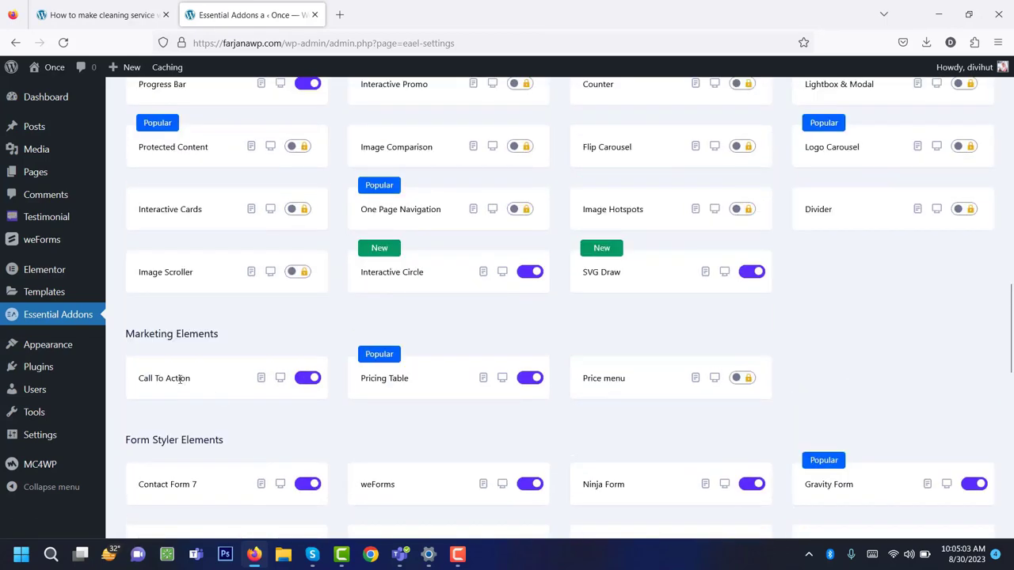
scroll(254, 391, "up", 6)
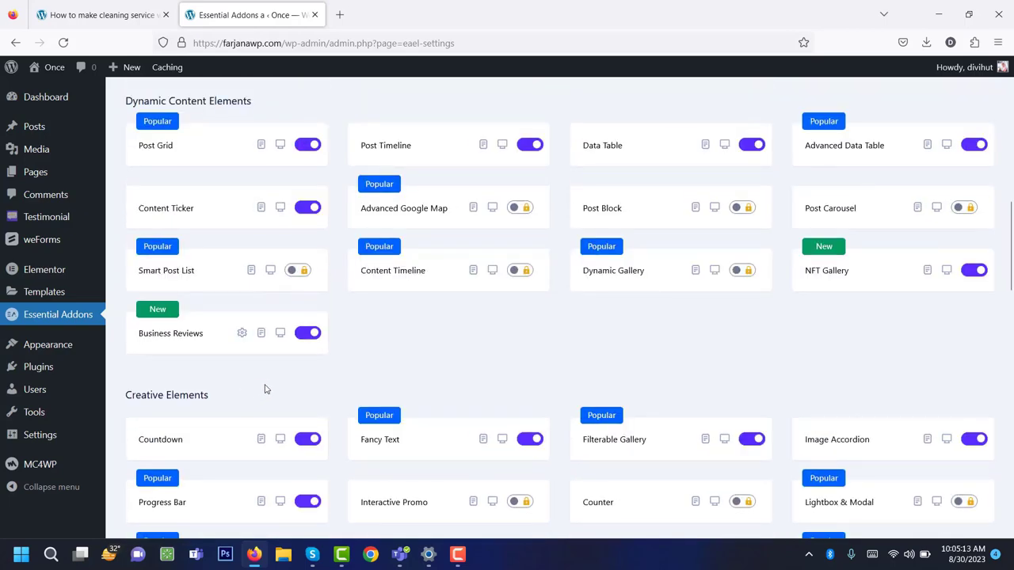
scroll(338, 371, "up", 9)
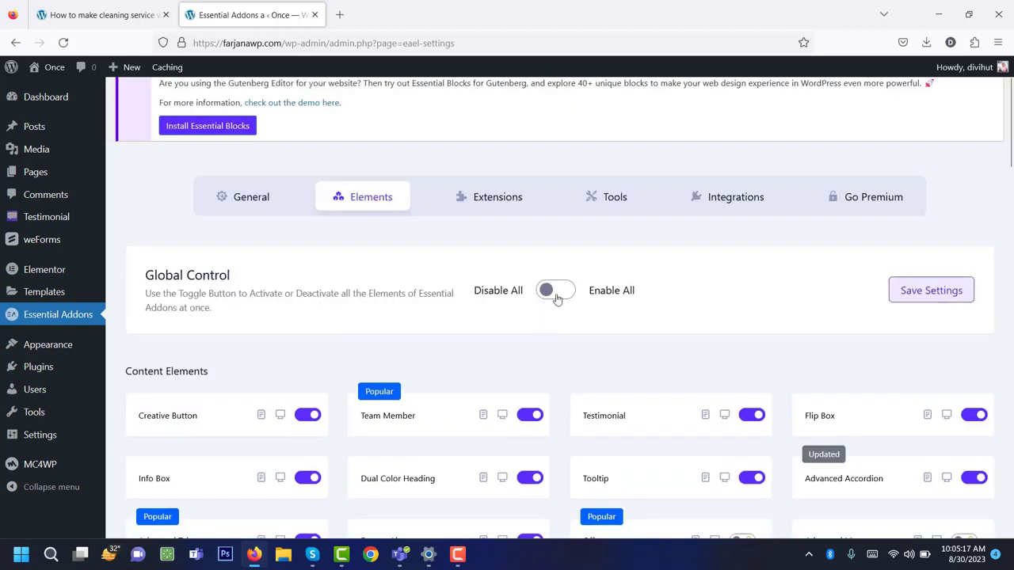
left_click(557, 292)
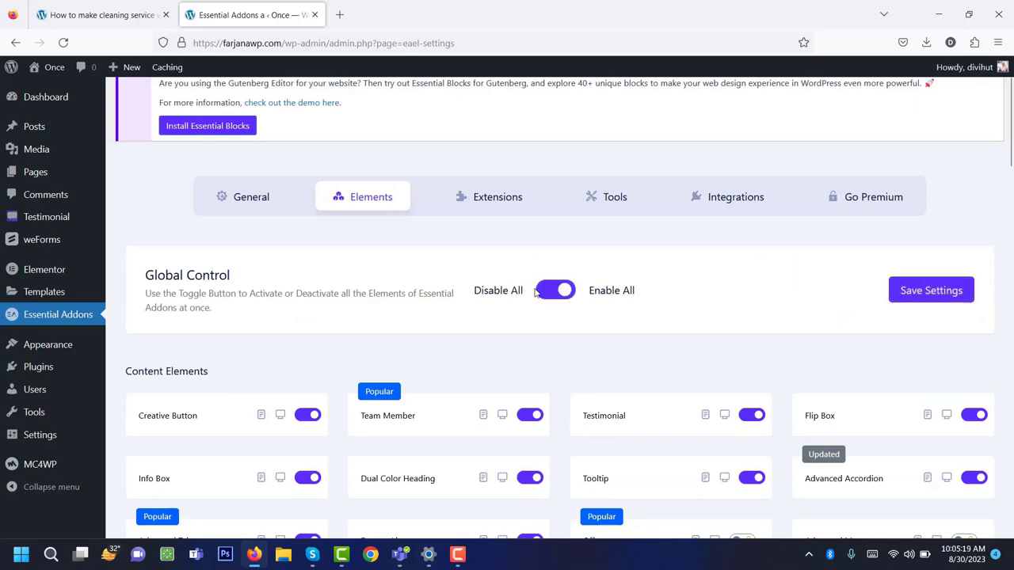
left_click(544, 293)
Turn on the Post Grid and weForms elements and save the settings.
scroll(485, 369, "down", 5)
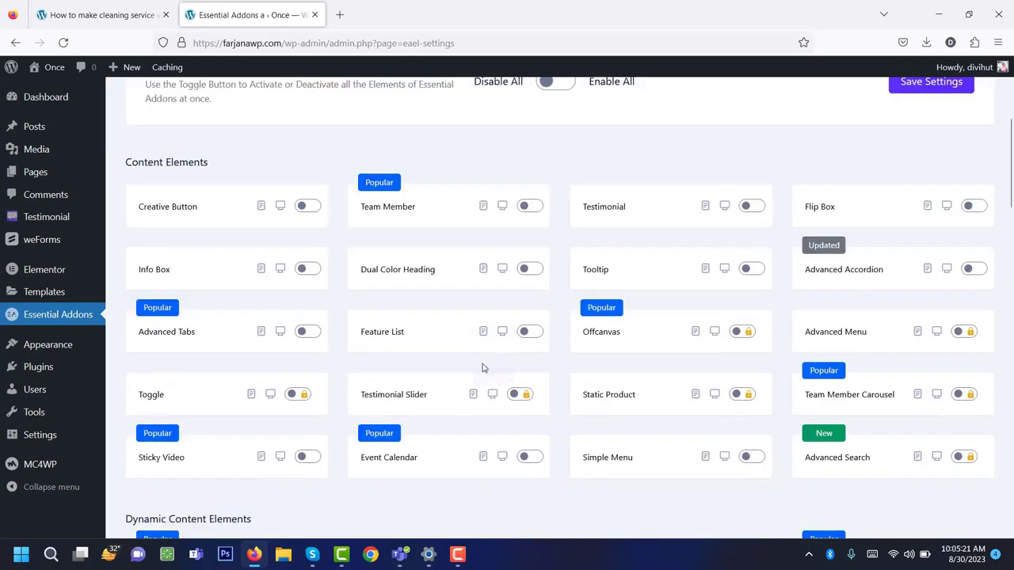
left_click(305, 424)
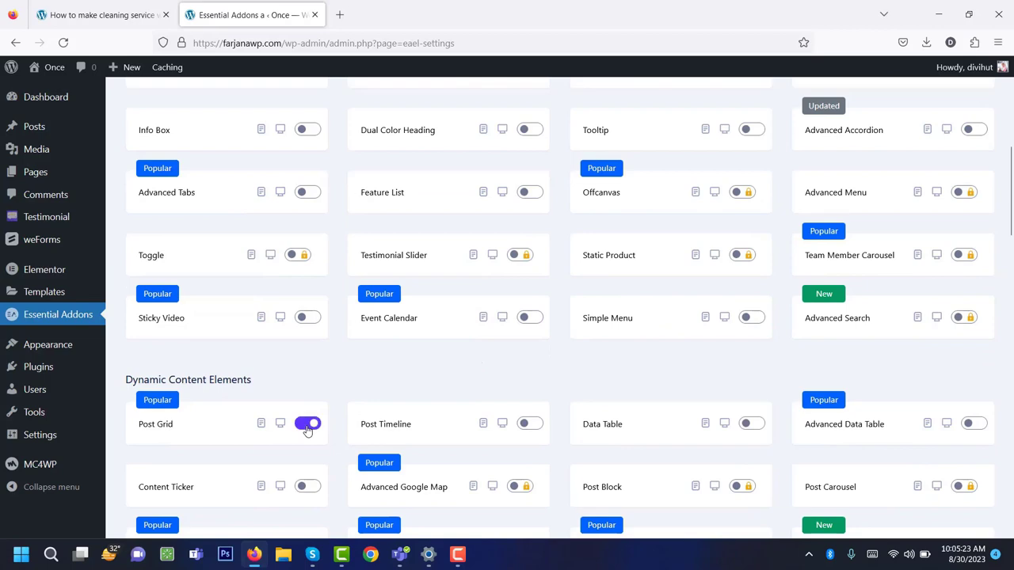
scroll(376, 402, "down", 3)
scroll(376, 402, "down", 10)
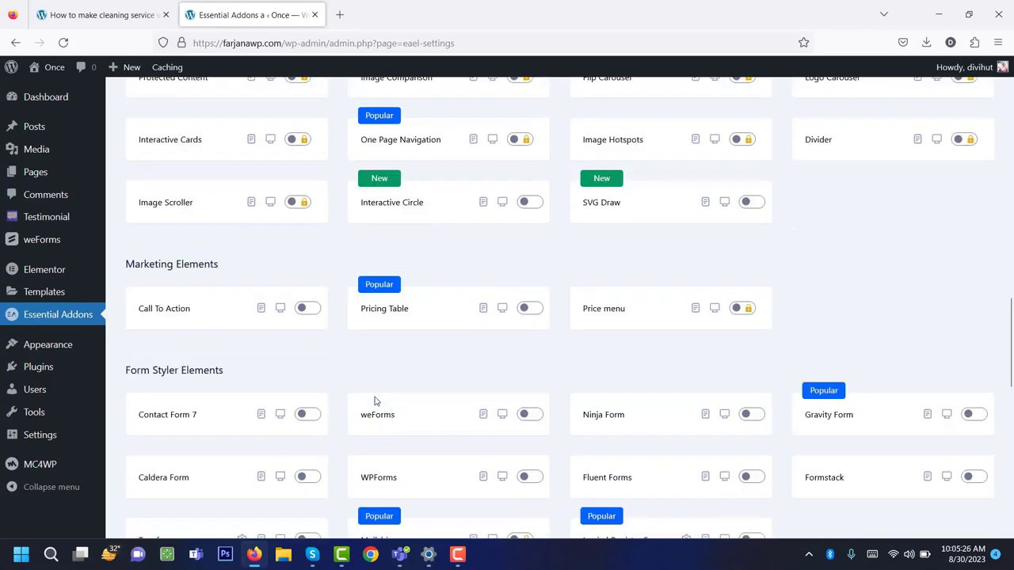
scroll(210, 403, "down", 1)
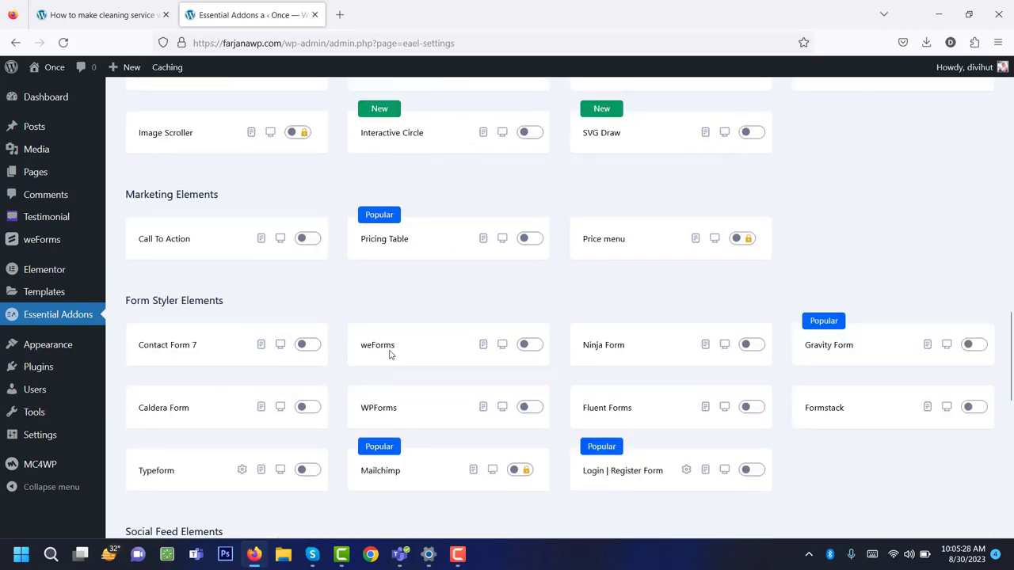
left_click(530, 345)
scroll(497, 369, "down", 8)
scroll(476, 388, "down", 2)
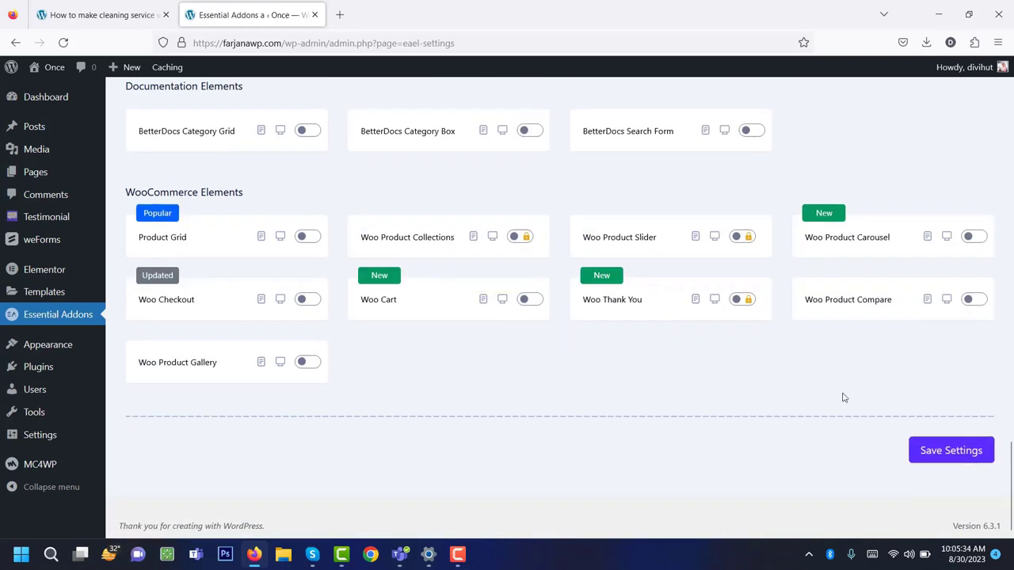
left_click(931, 458)
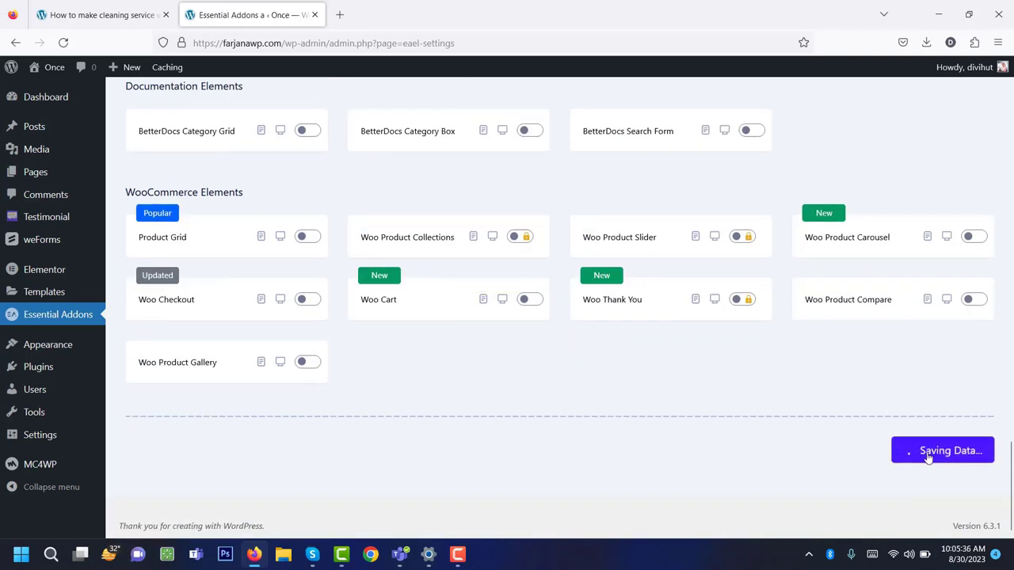
scroll(188, 425, "up", 8)
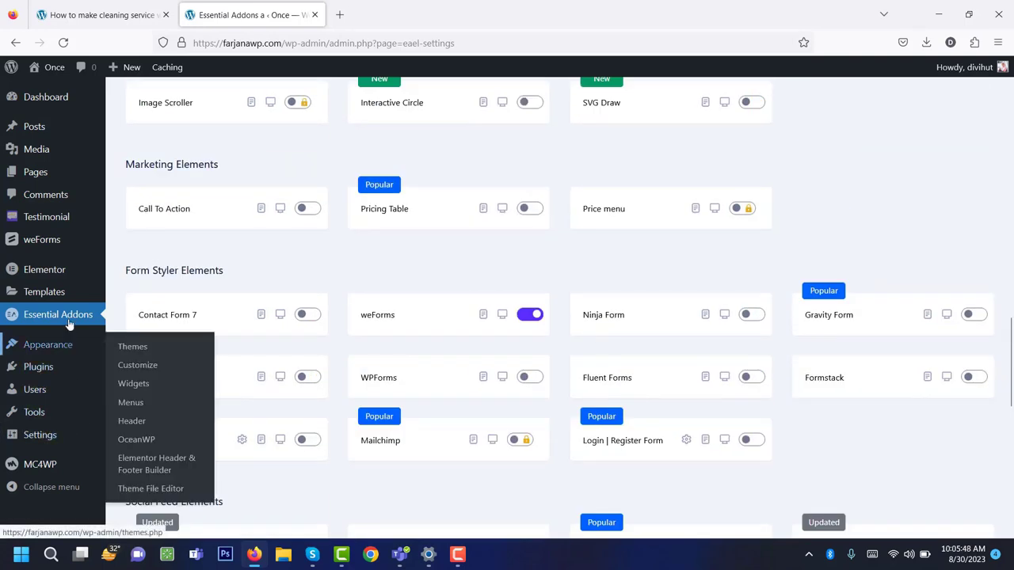
mouse_move(76, 296)
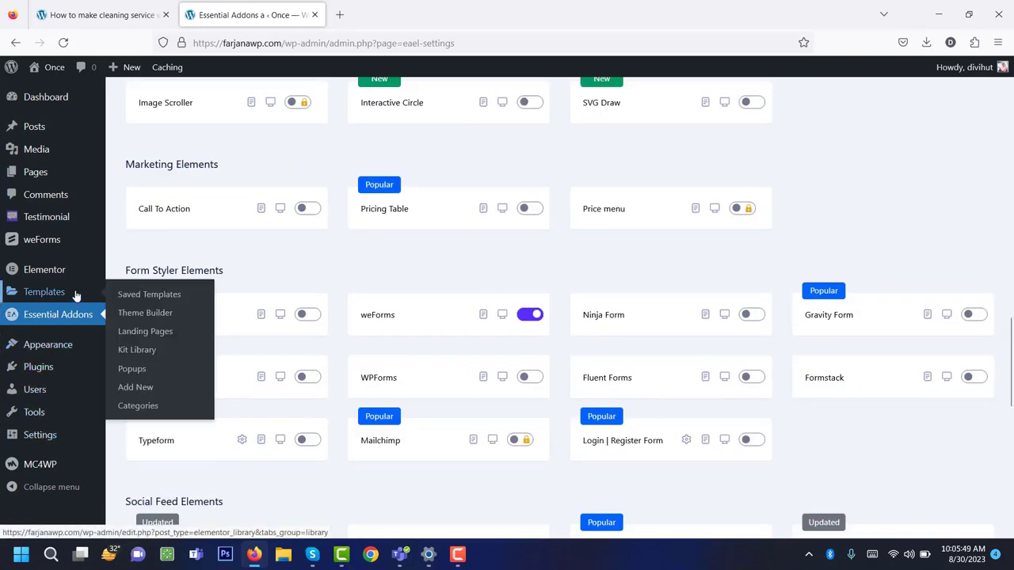
Open MC4WP API Settings, check the tutorial's Step 5, then return to the not-connected page.
left_click(57, 471)
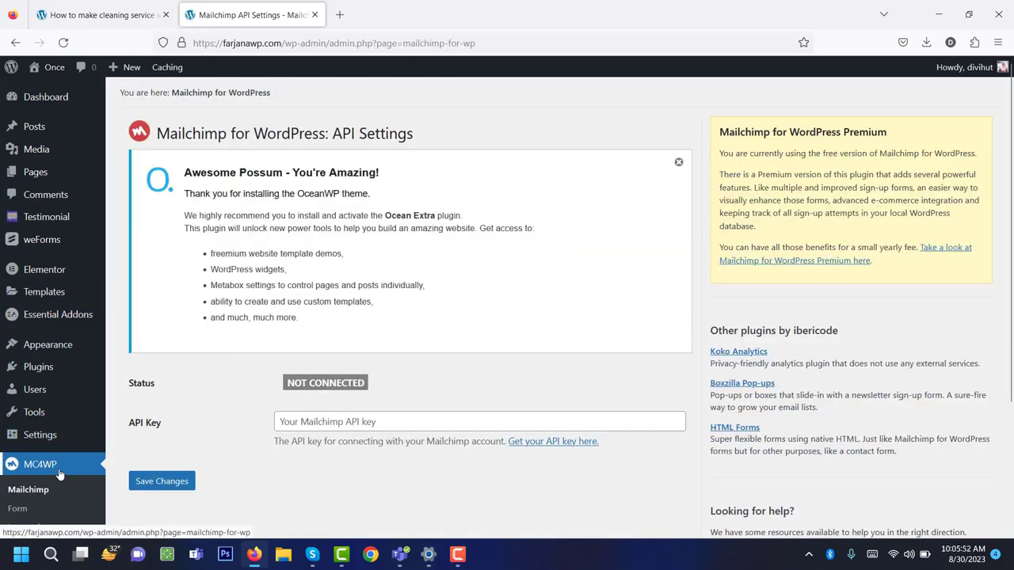
scroll(192, 426, "down", 2)
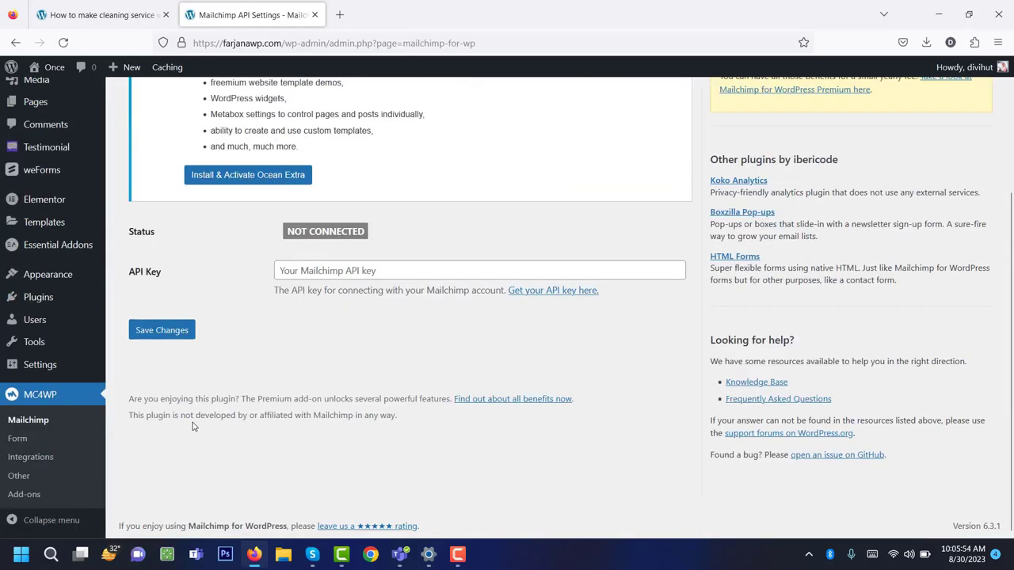
scroll(196, 426, "up", 2)
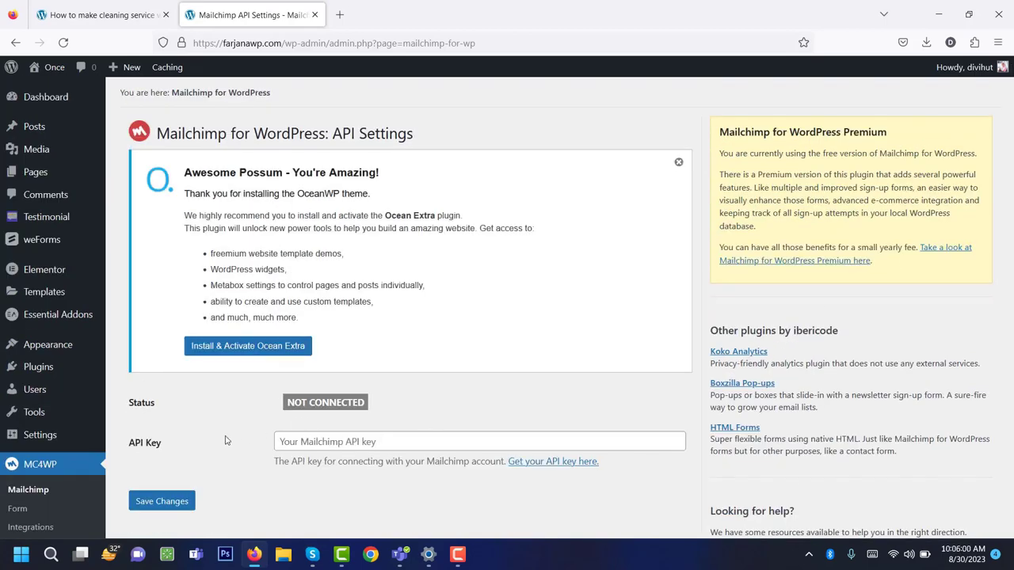
left_click(113, 7)
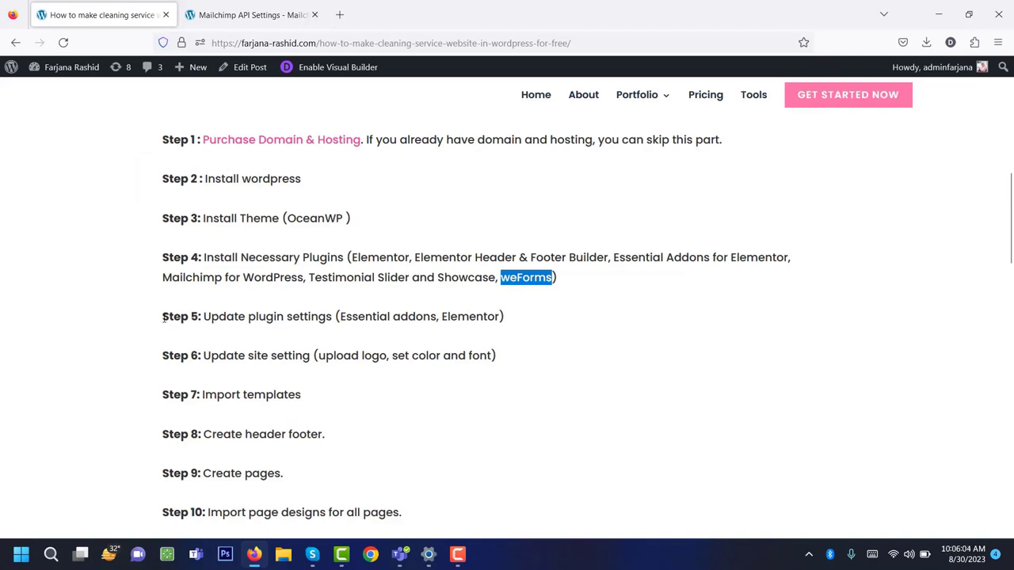
triple_click(260, 321)
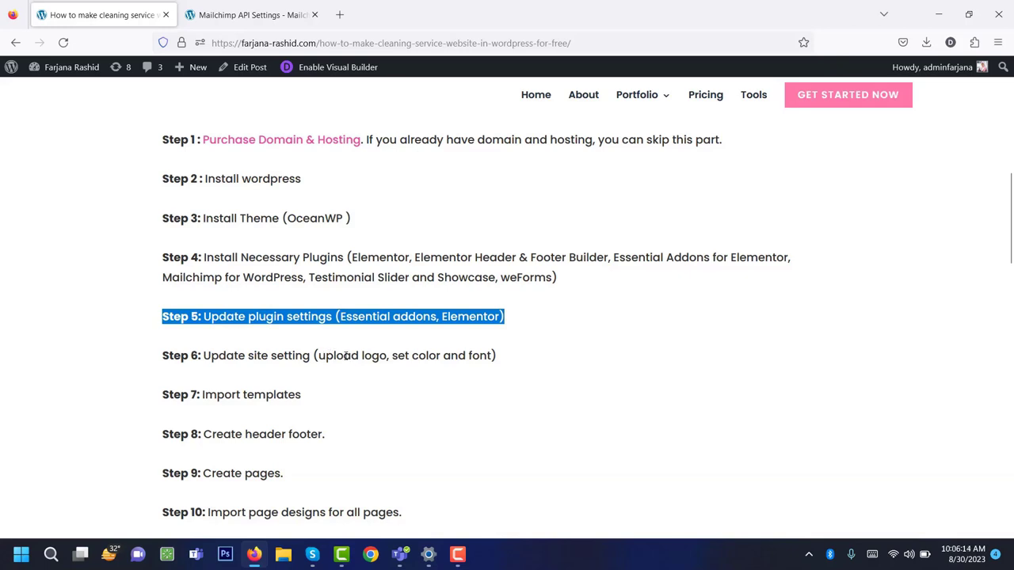
key("ctrl+Tab")
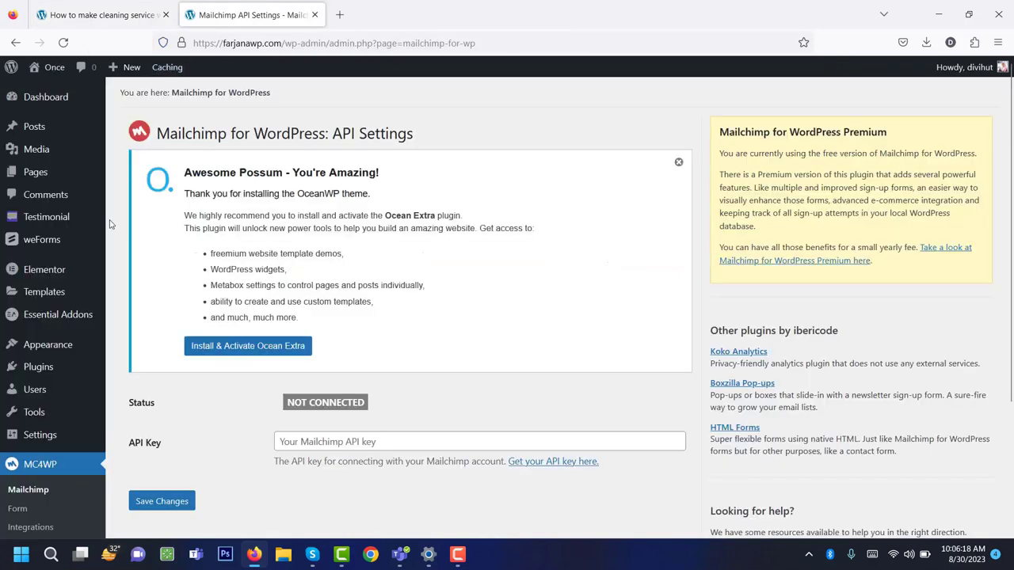
Go to Appearance > Customize > Header > Logo and bring up the Select logo picker.
mouse_move(60, 351)
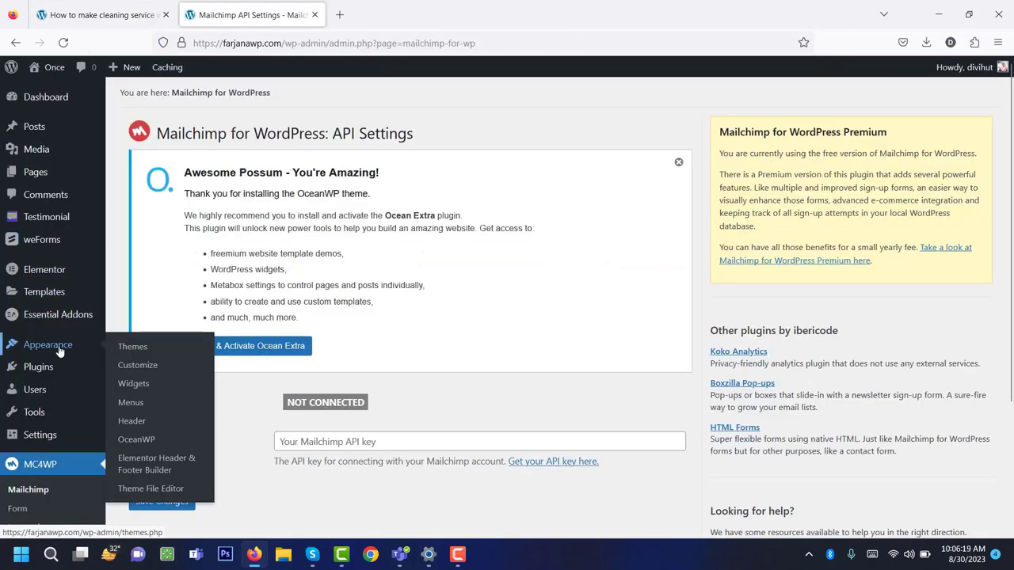
left_click(146, 369)
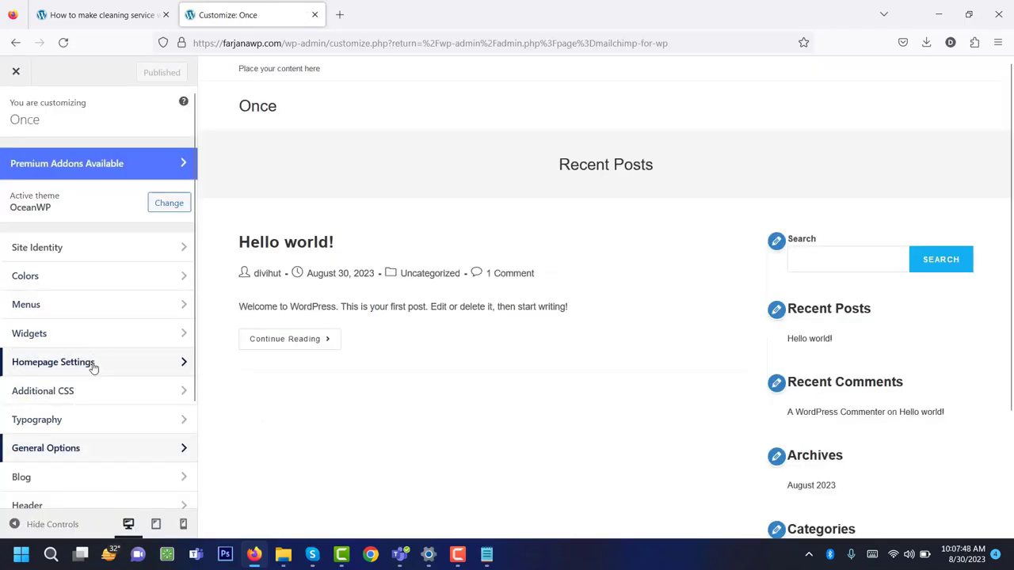
scroll(127, 400, "down", 3)
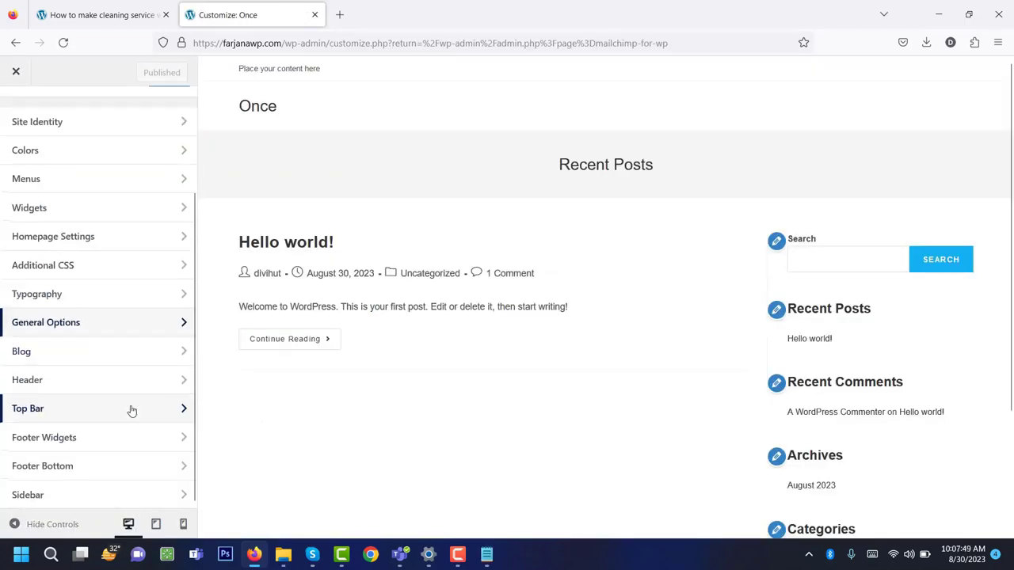
left_click(74, 385)
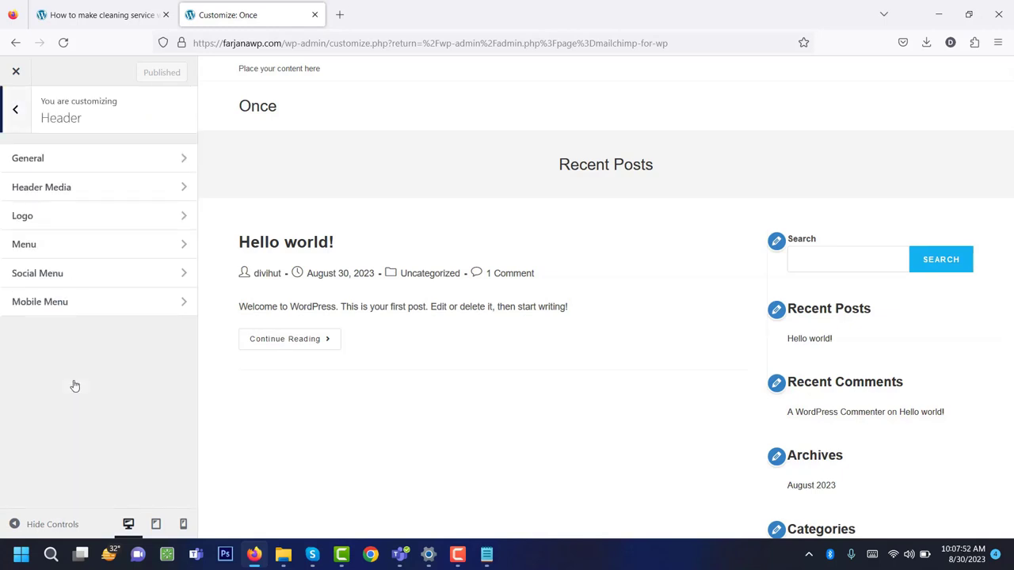
left_click(68, 219)
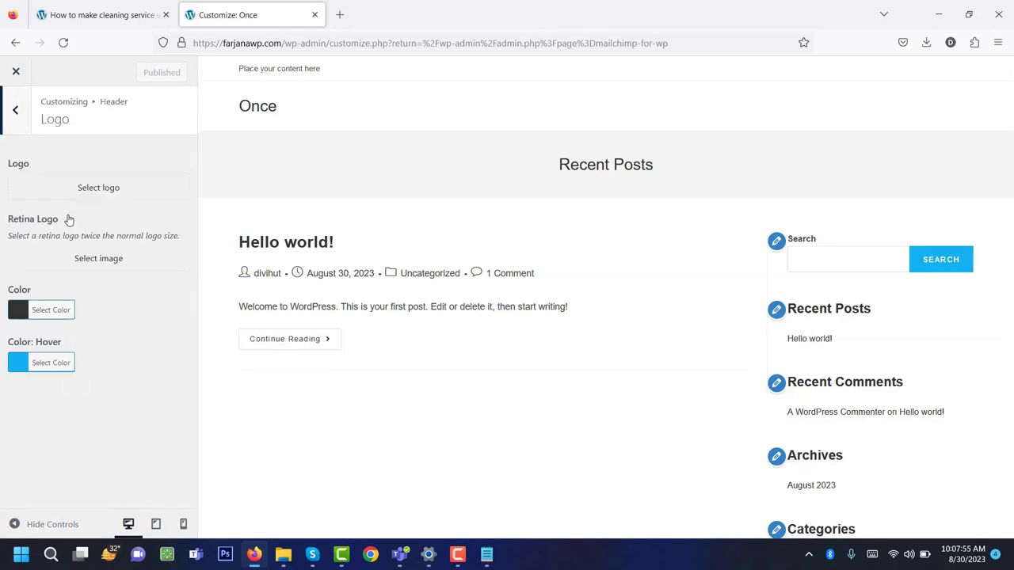
left_click(109, 191)
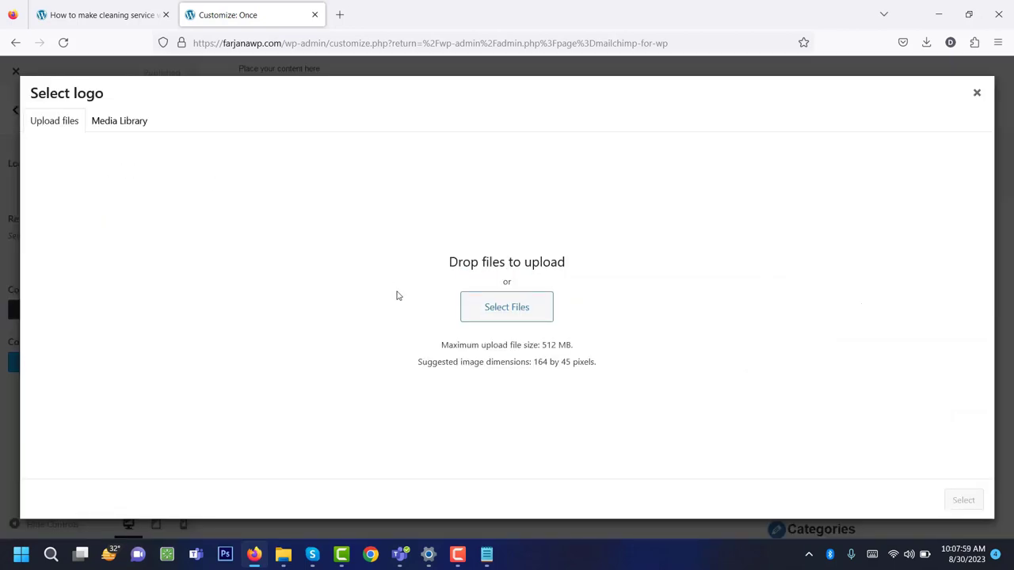
Upload logo.png from the images folder, set it as the header logo, and return to the main Customizer.
left_click(512, 308)
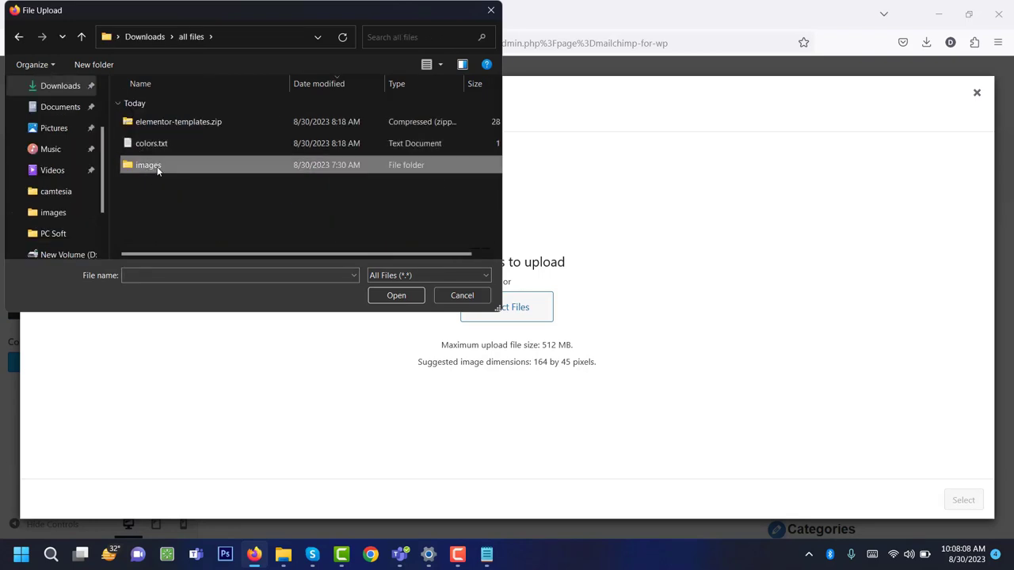
double_click(156, 166)
left_click(151, 180)
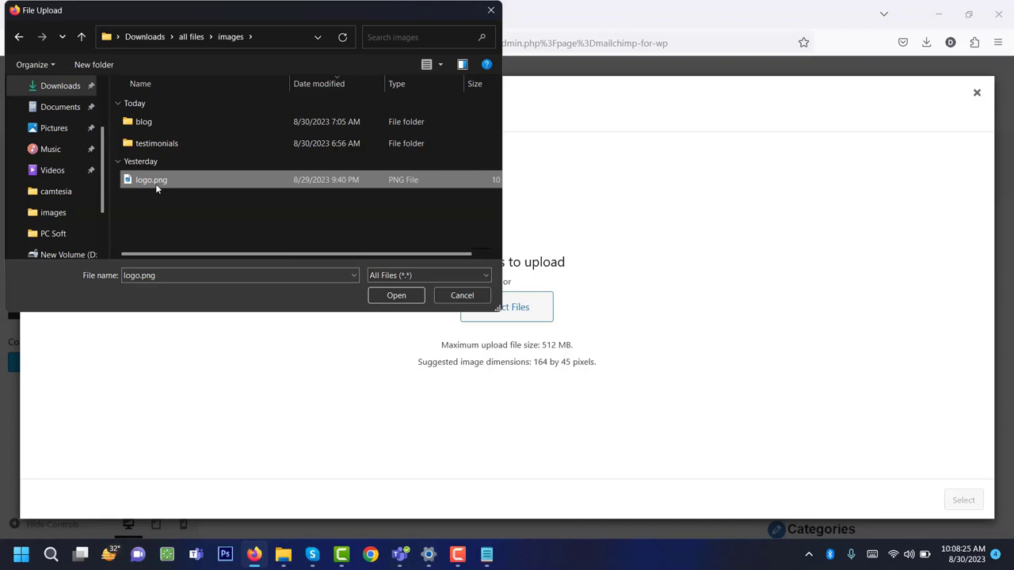
key("Return")
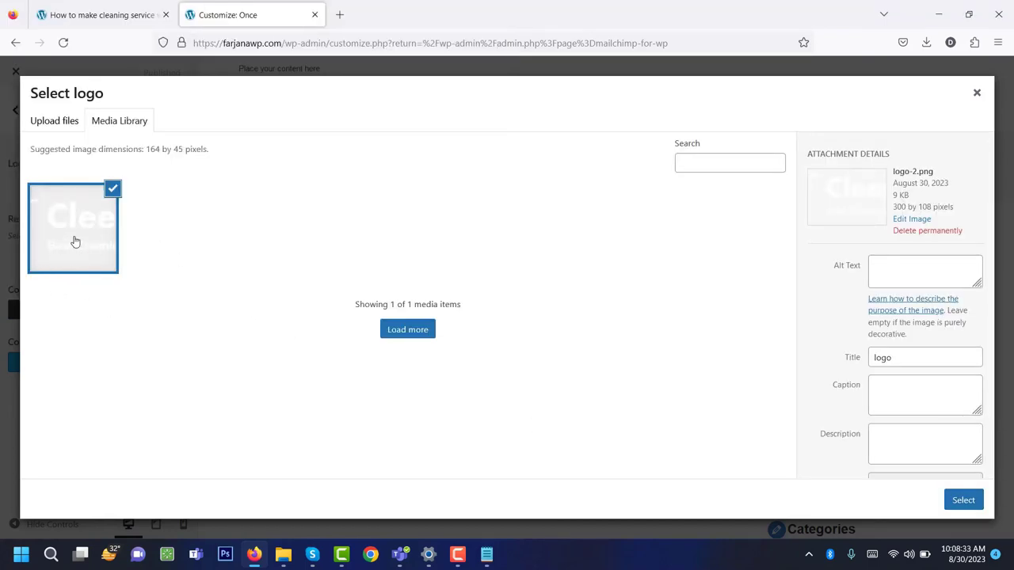
left_click(965, 503)
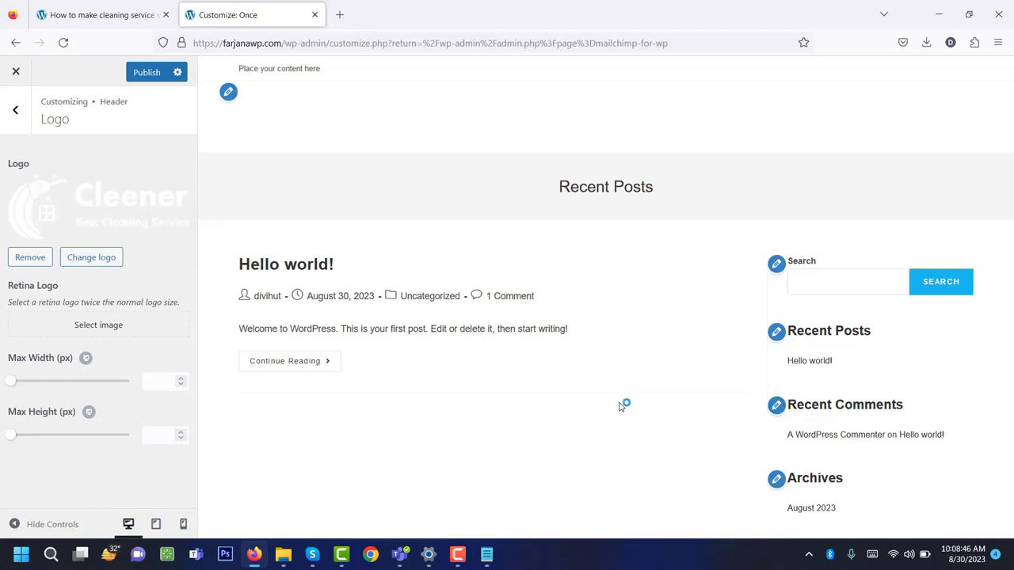
left_click(16, 111)
left_click(16, 111)
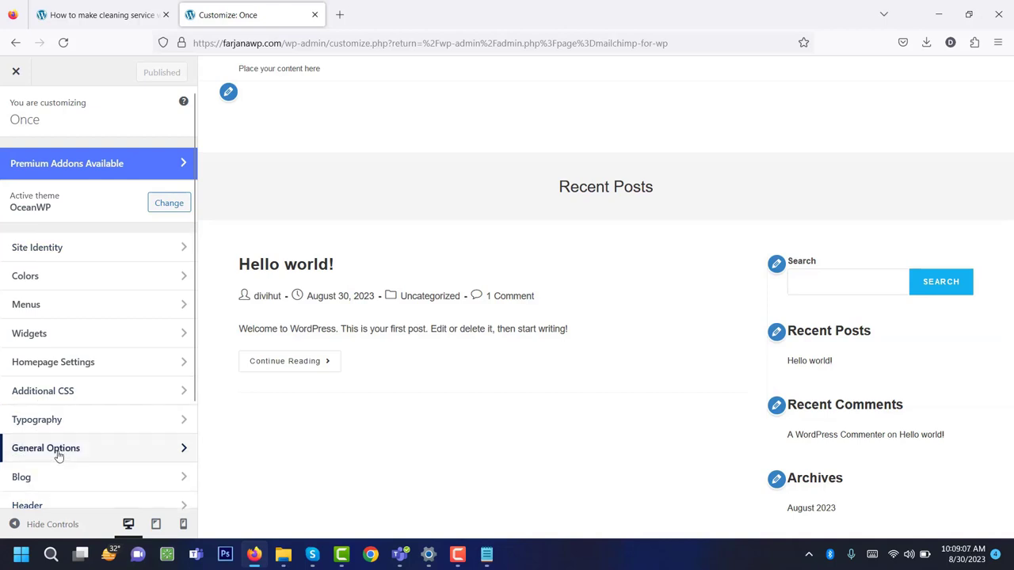
Open General Options > General Styling in the Customizer.
left_click(57, 450)
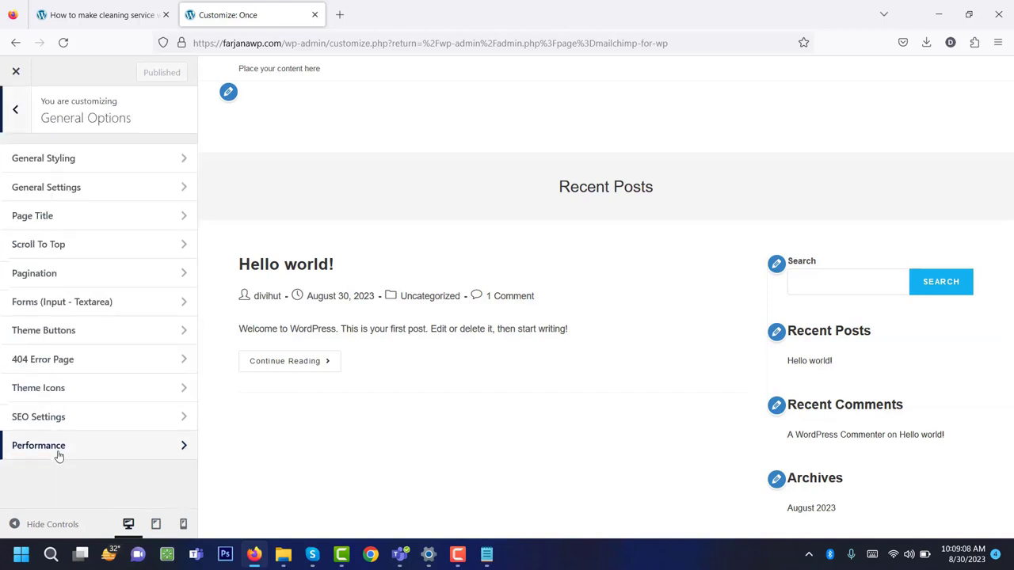
left_click(62, 160)
scroll(88, 364, "down", 3)
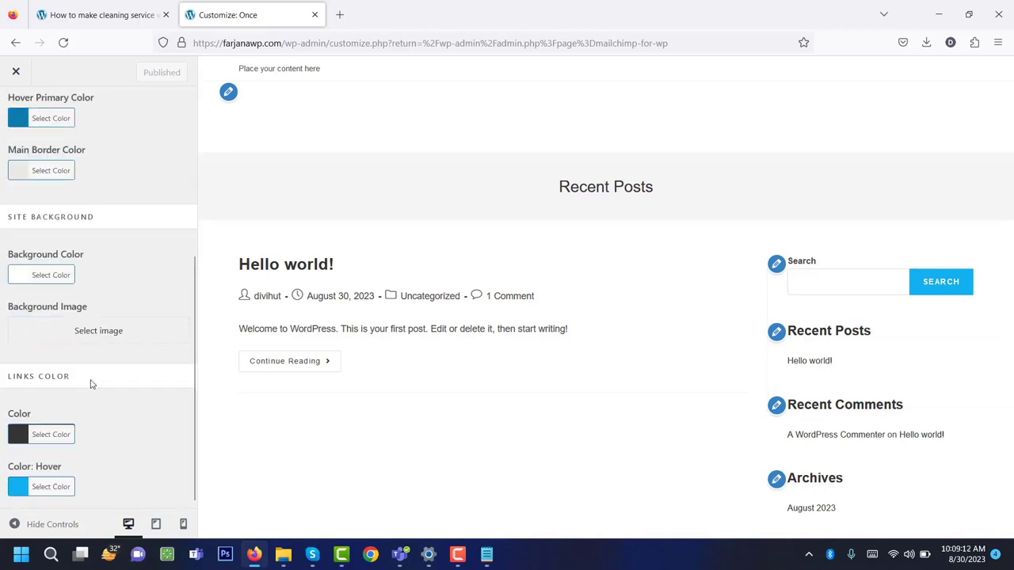
scroll(90, 385, "up", 3)
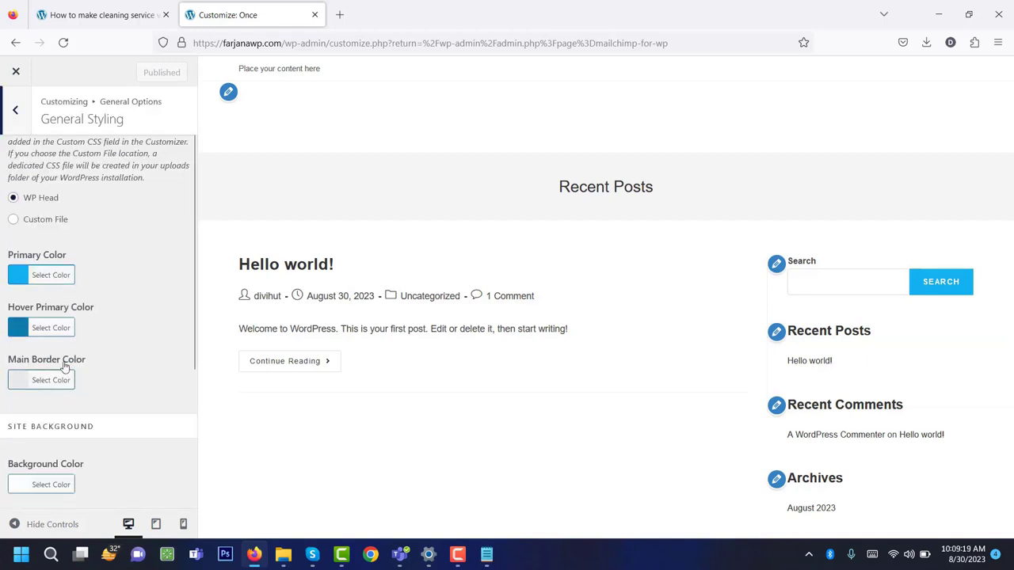
scroll(47, 360, "down", 3)
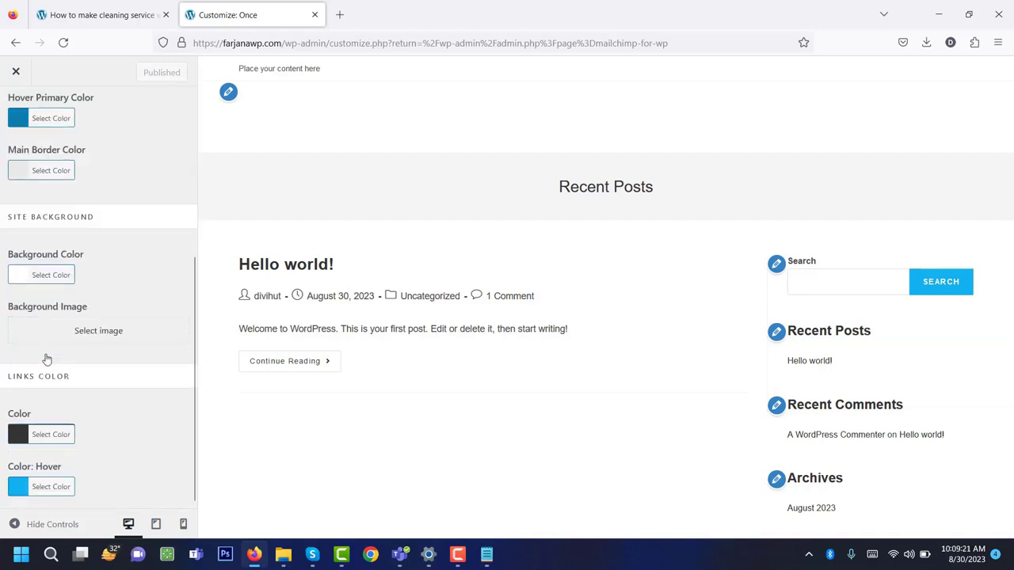
scroll(47, 360, "up", 5)
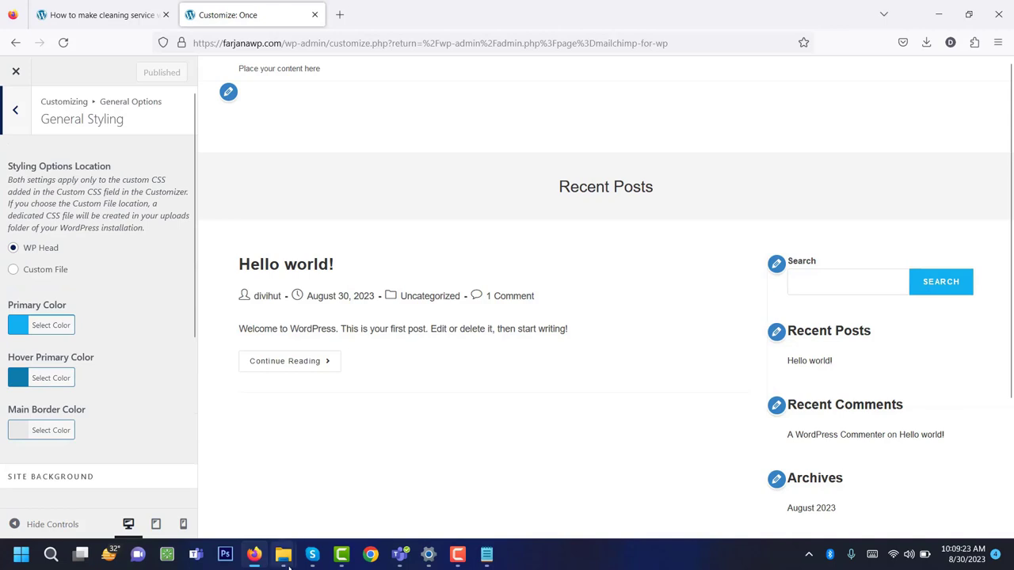
Open colors.txt from Downloads > all files to view the site's colour hex codes.
mouse_move(289, 564)
left_click(331, 497)
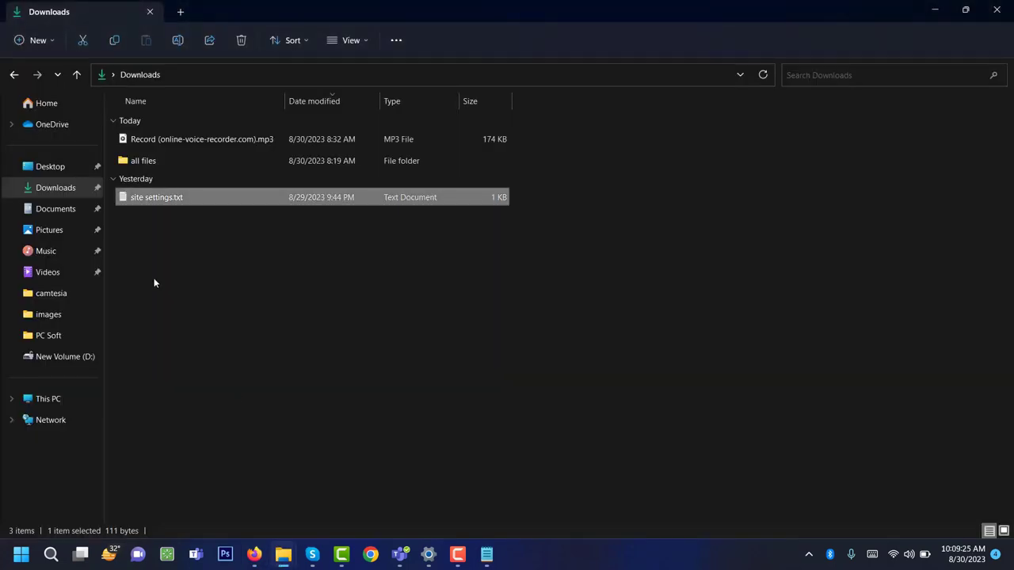
double_click(151, 162)
double_click(154, 162)
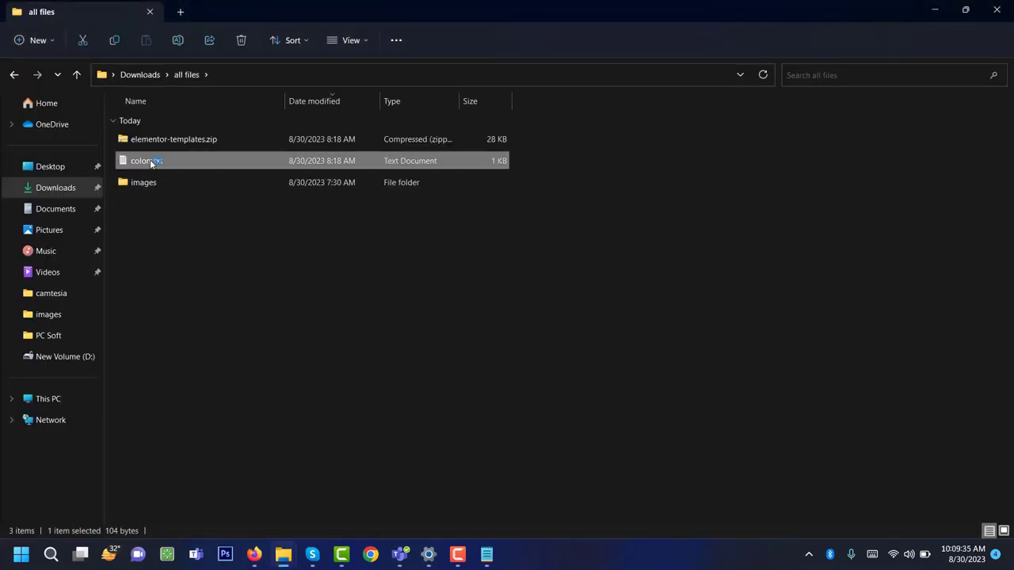
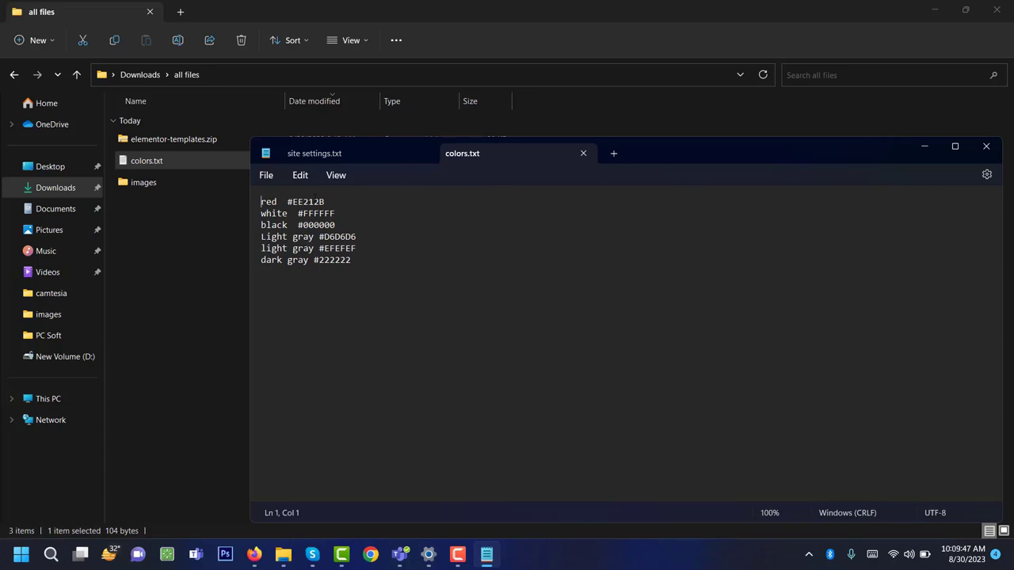
Copy EE212B from colors.txt and paste it as the theme's Primary Color.
double_click(308, 202)
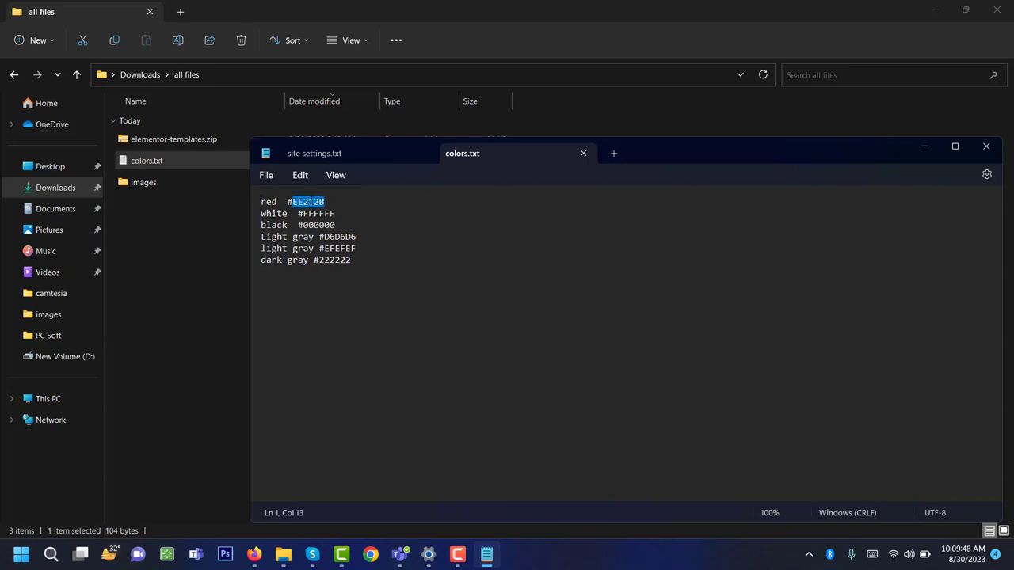
right_click(315, 208)
left_click(347, 273)
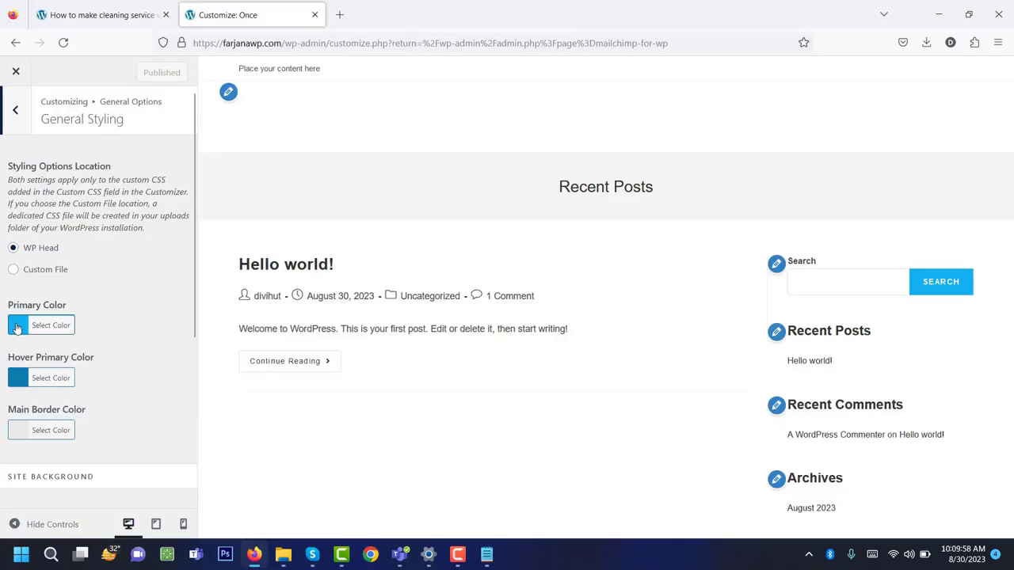
left_click(17, 327)
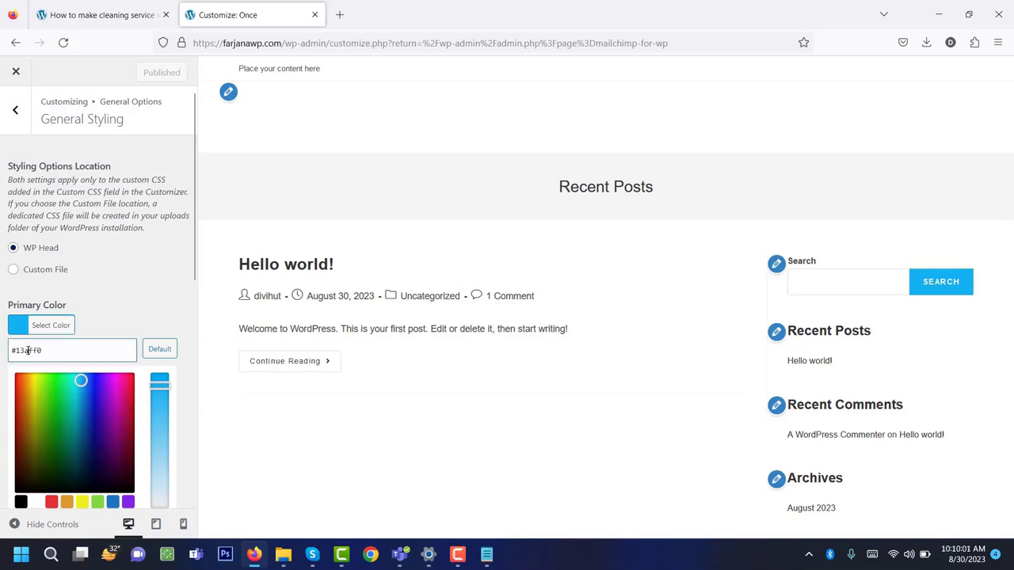
double_click(27, 349)
right_click(29, 347)
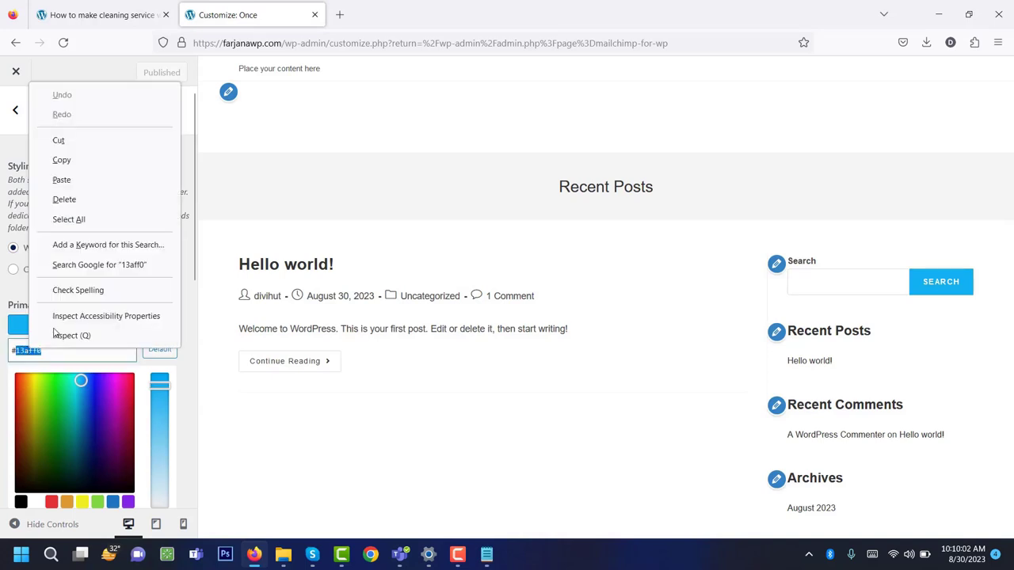
left_click(95, 178)
left_click(113, 318)
Paste EE212B into Hover Primary Color and publish the colour changes.
left_click(18, 377)
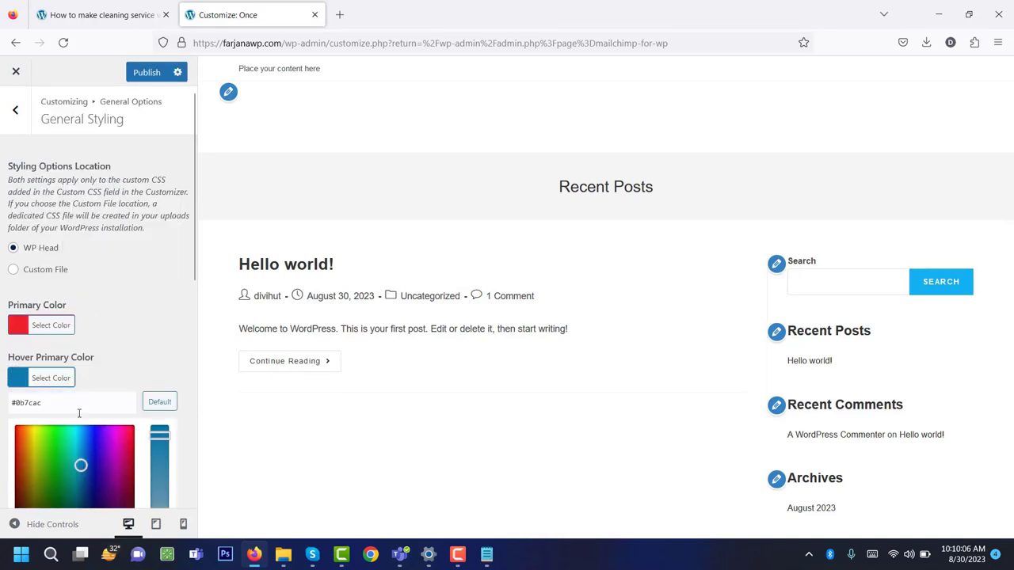
double_click(34, 404)
right_click(34, 404)
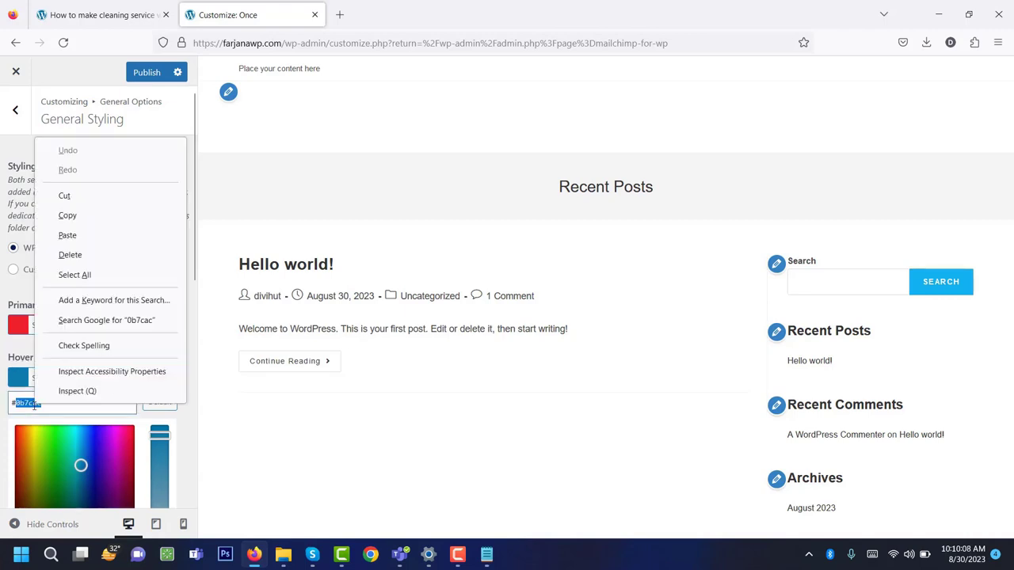
left_click(111, 236)
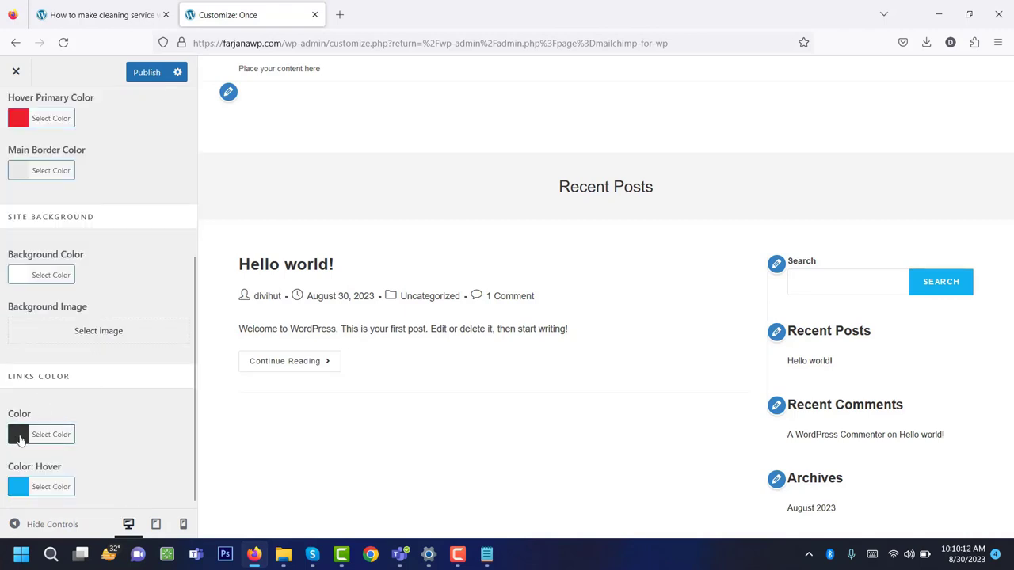
left_click(18, 489)
scroll(32, 475, "down", 3)
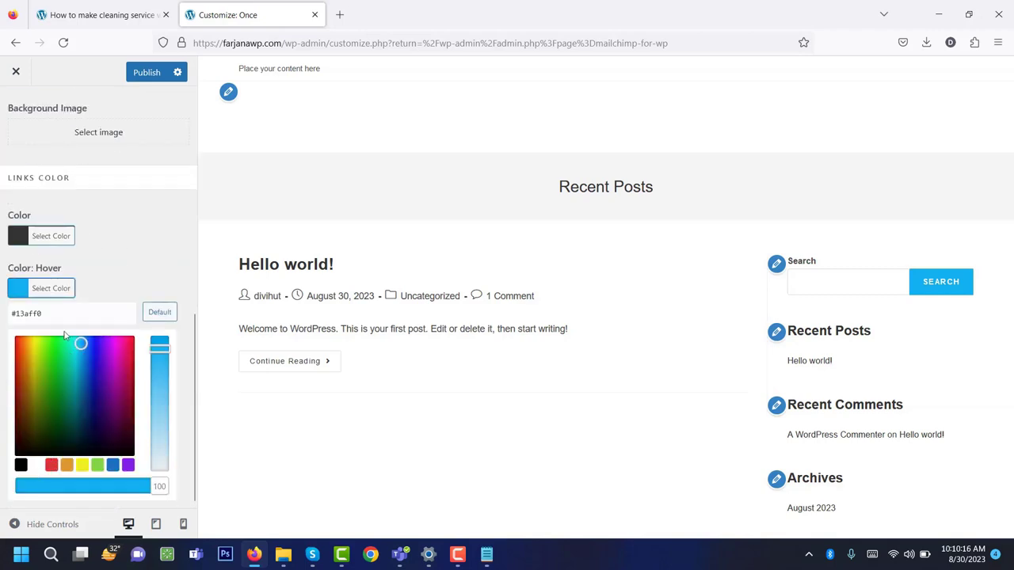
double_click(46, 317)
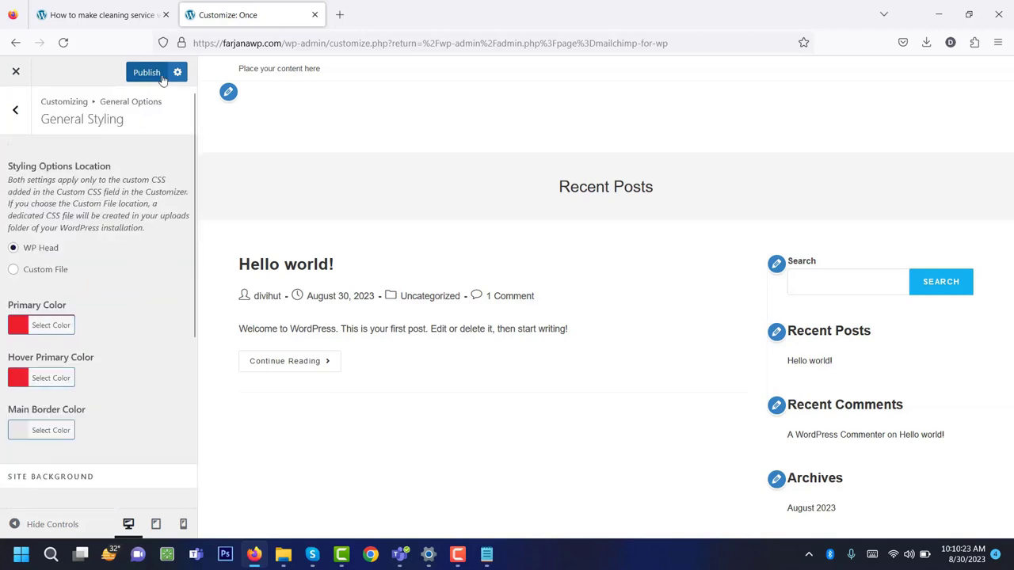
left_click(150, 74)
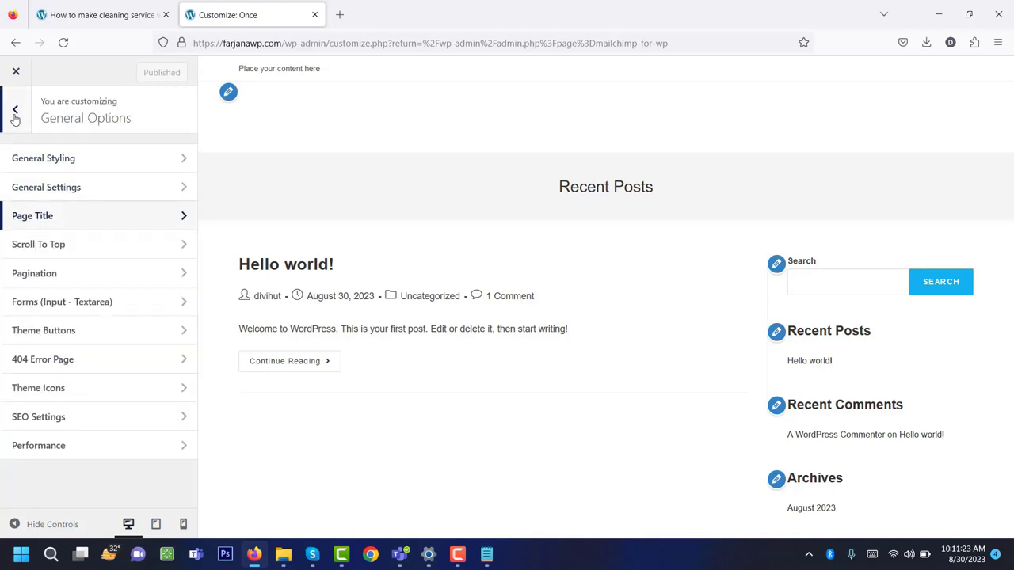
Set Typography > Body to the Inter font at 16px and publish it.
left_click(14, 111)
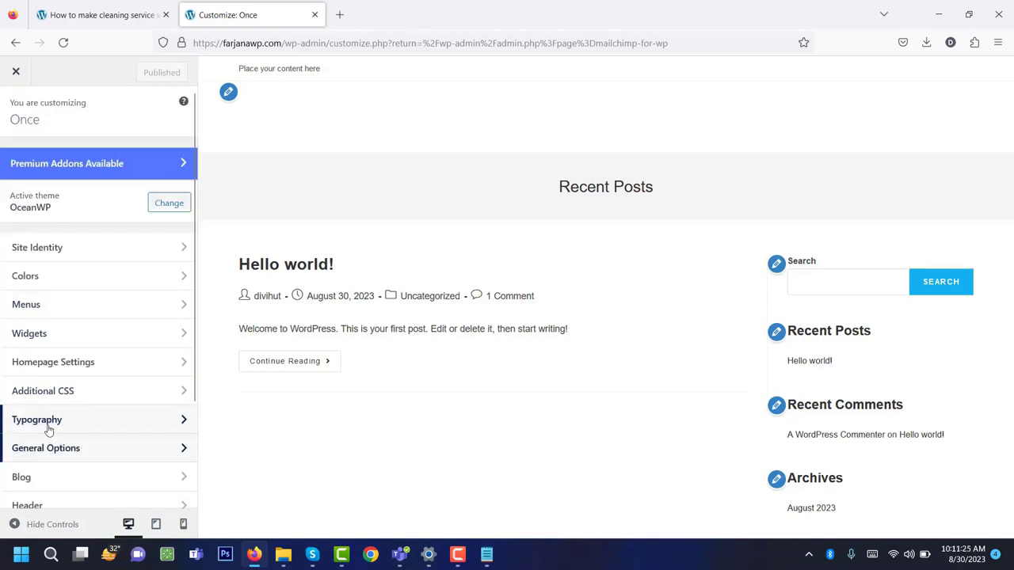
left_click(49, 423)
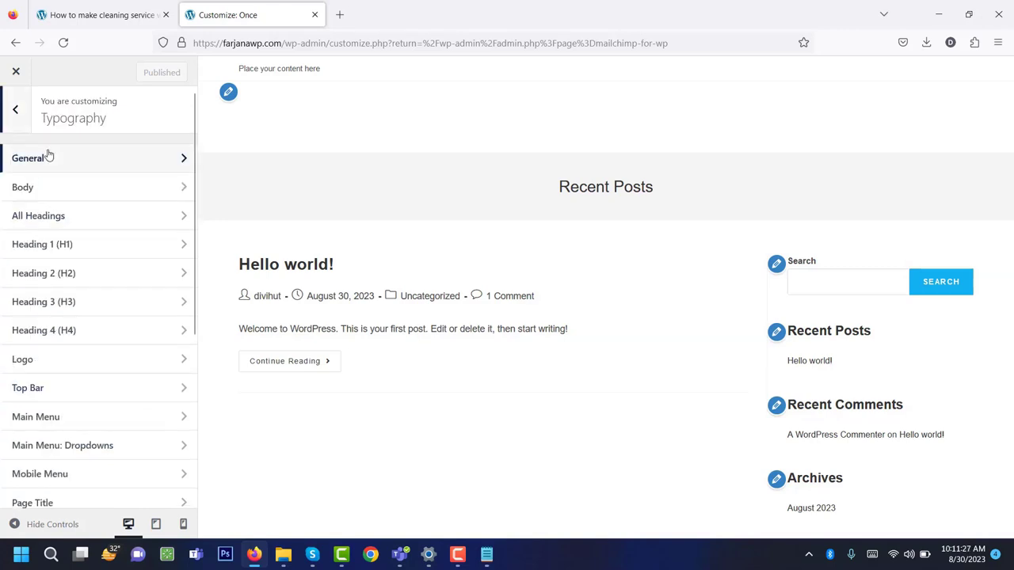
left_click(46, 194)
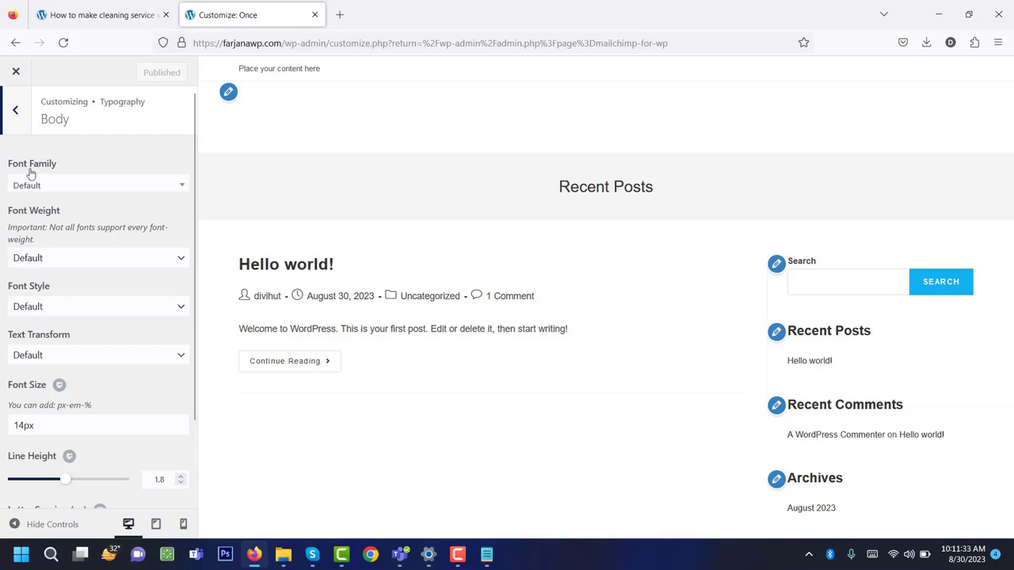
left_click(60, 190)
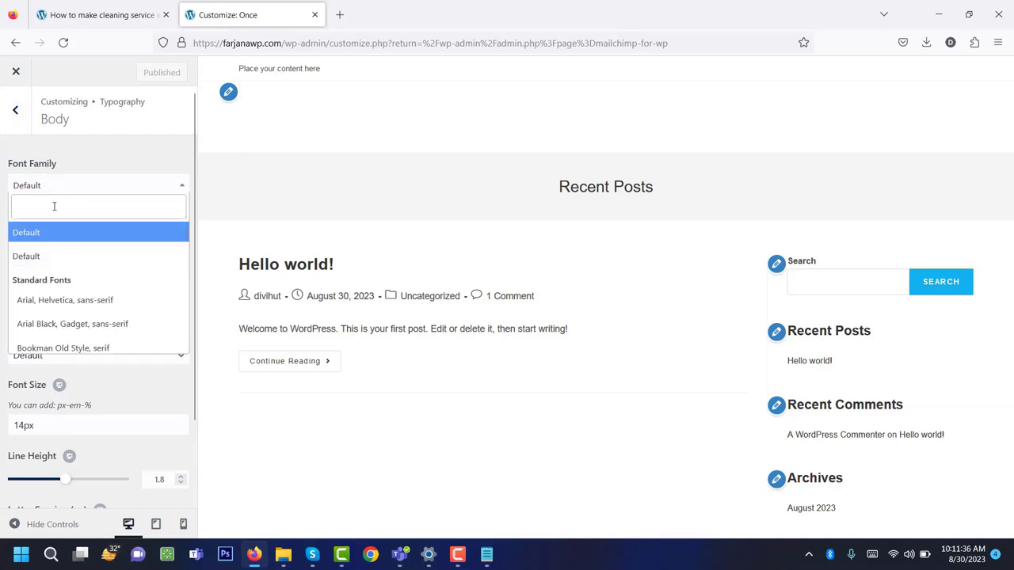
type("inter")
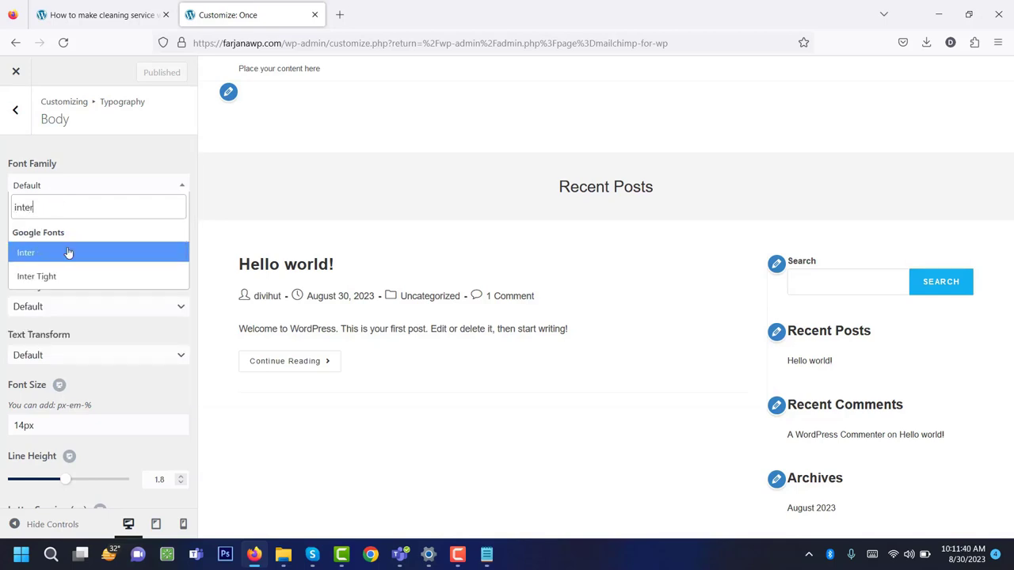
left_click(69, 255)
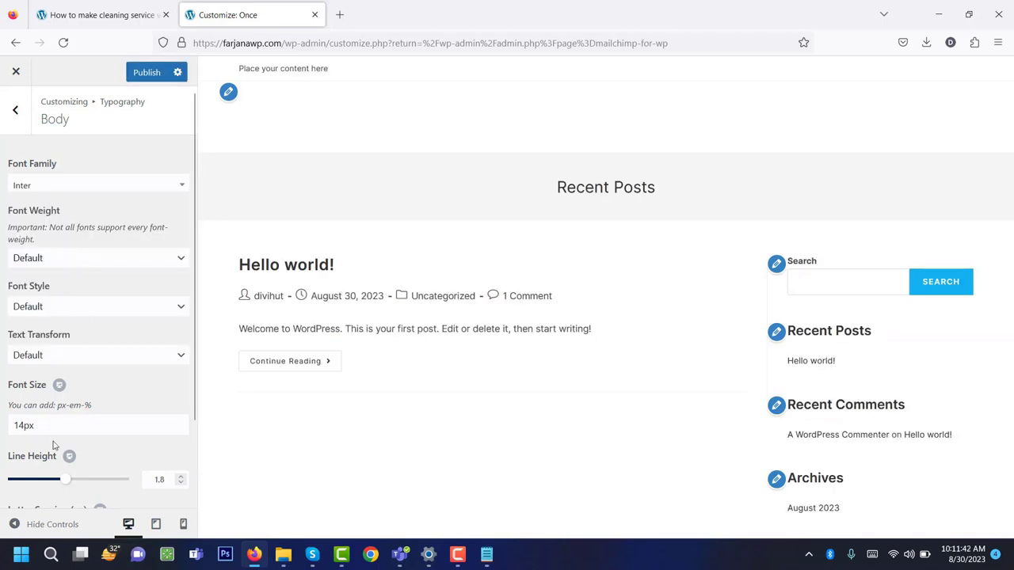
scroll(10, 313, "down", 2)
left_click(21, 332)
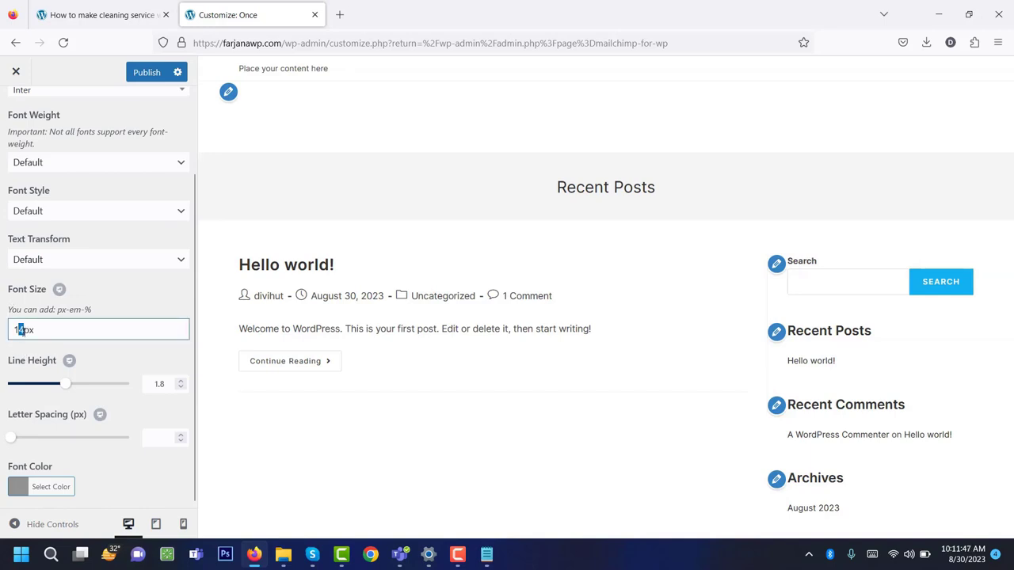
type("6")
scroll(110, 354, "up", 2)
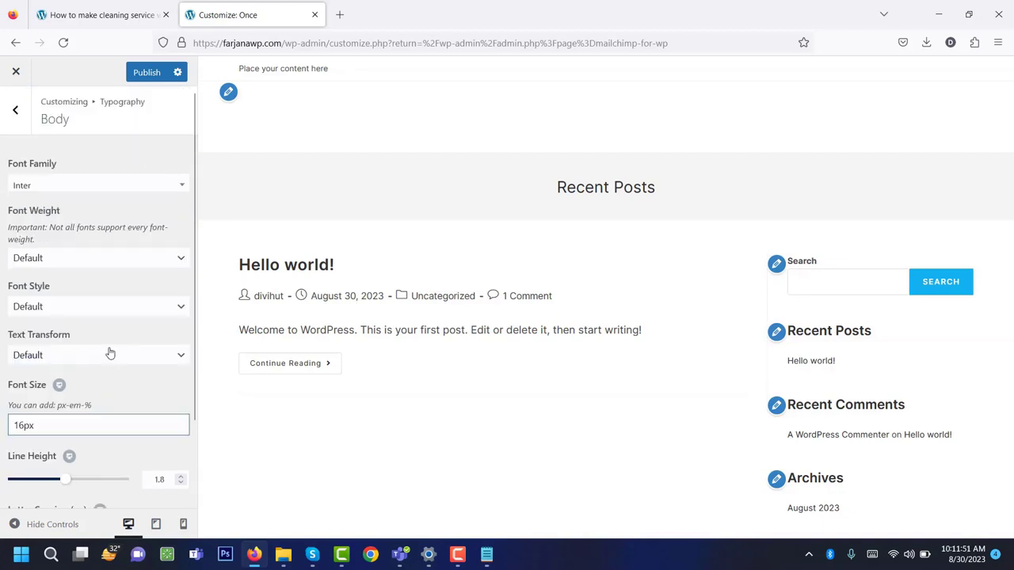
left_click(147, 72)
Set the All Headings font family to Inter.
left_click(15, 109)
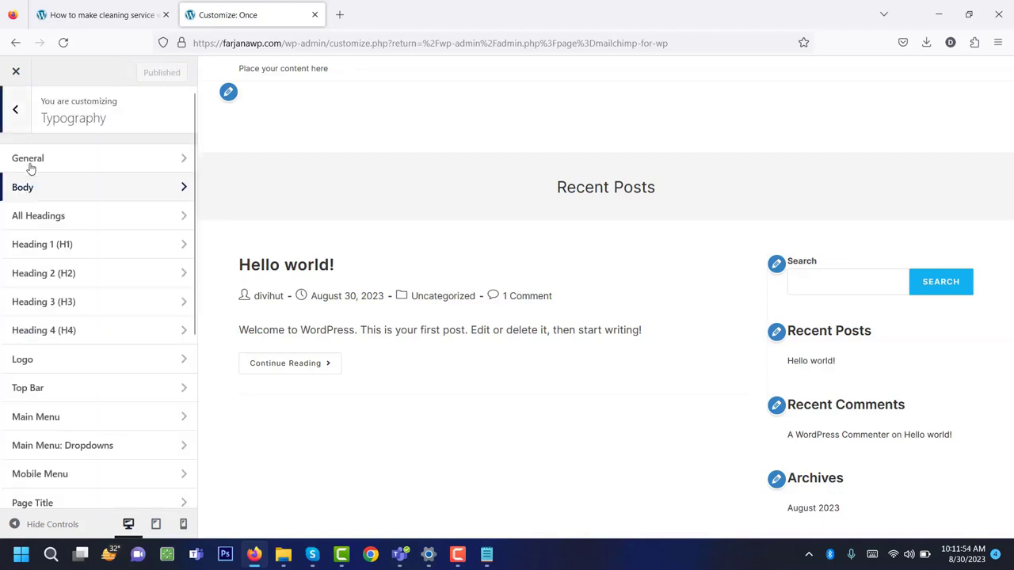
left_click(55, 223)
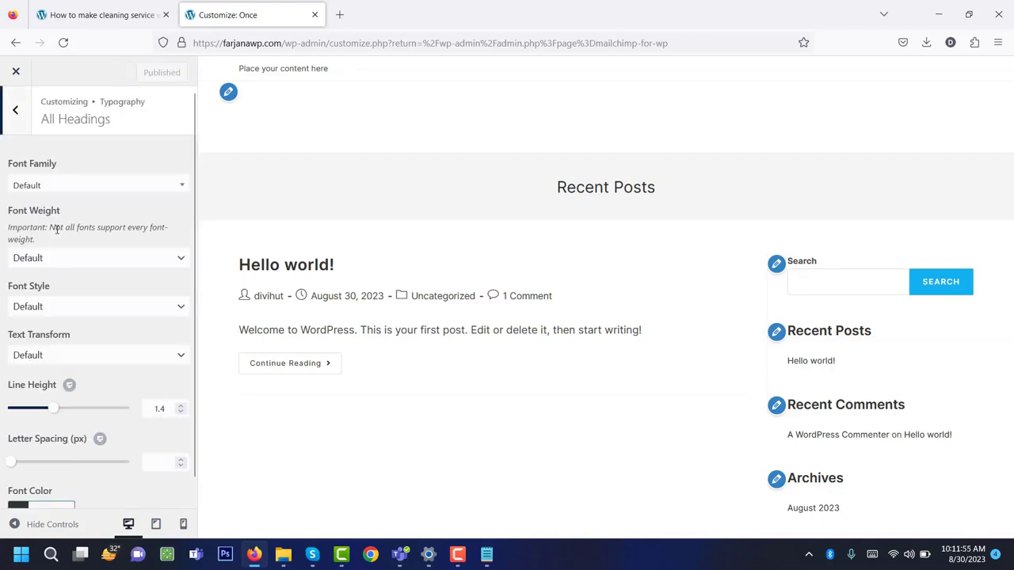
left_click(50, 189)
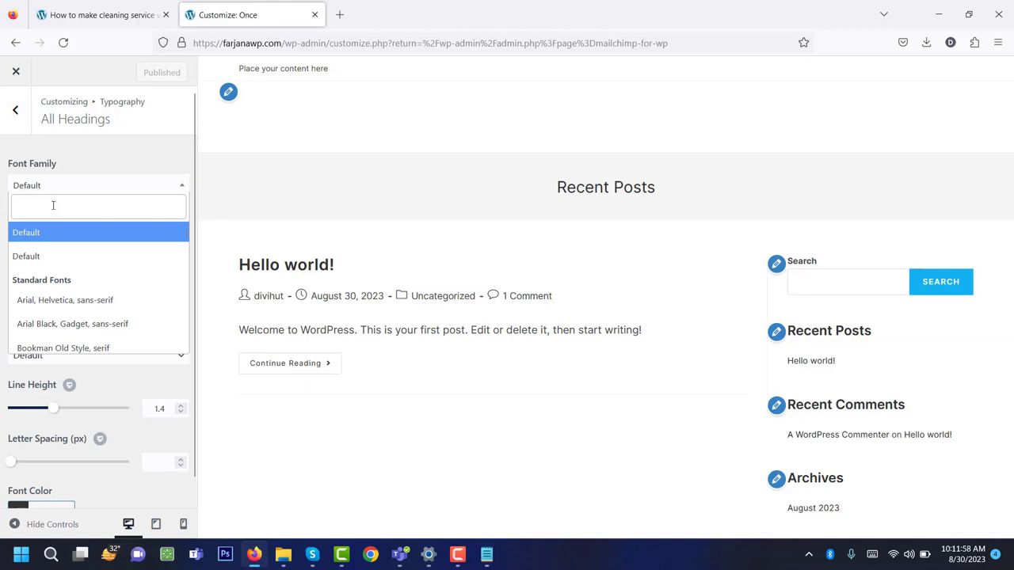
type("inter")
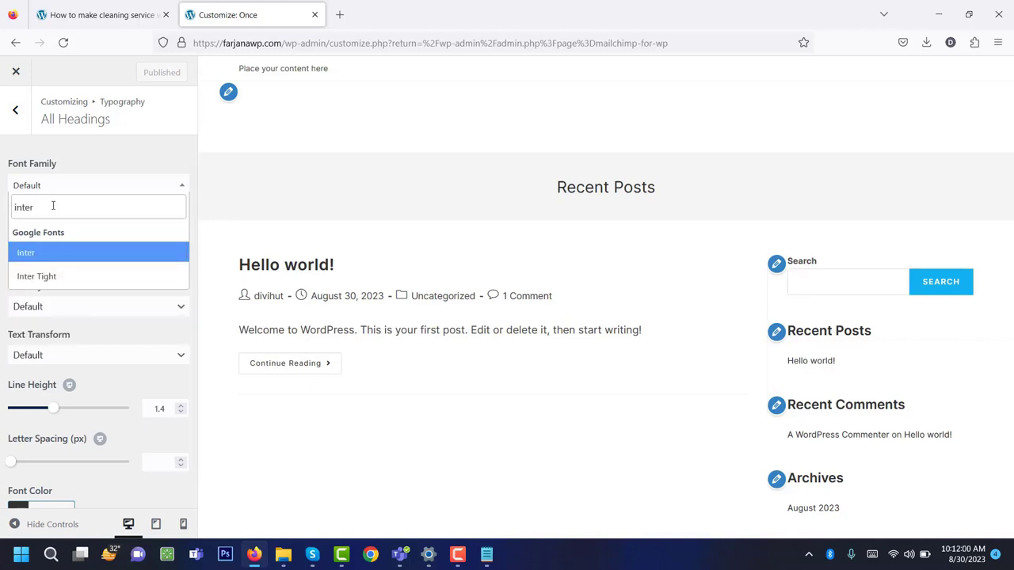
left_click(77, 258)
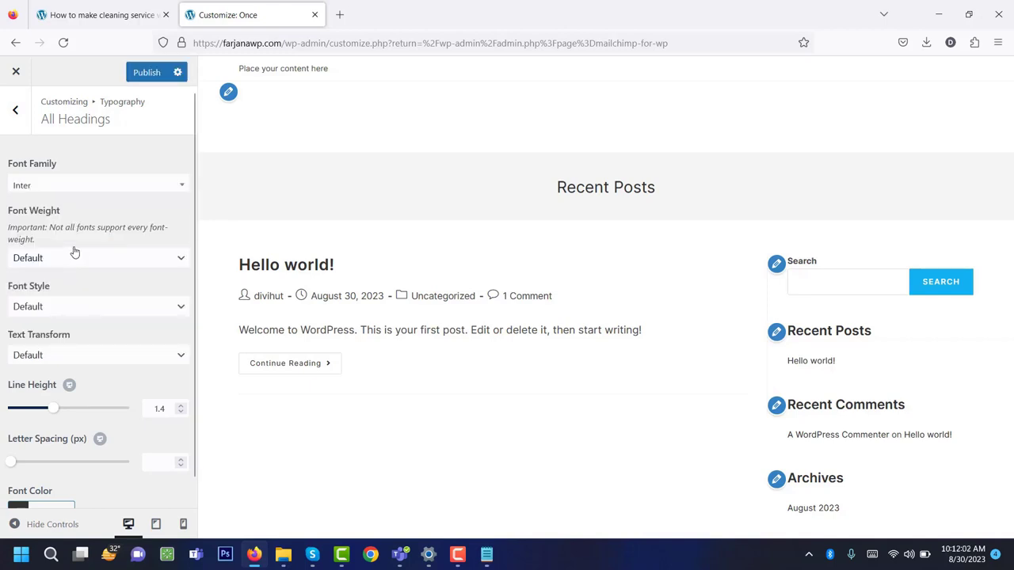
Set the heading font colour to #000000, publish, and exit the Customizer.
scroll(93, 324, "down", 1)
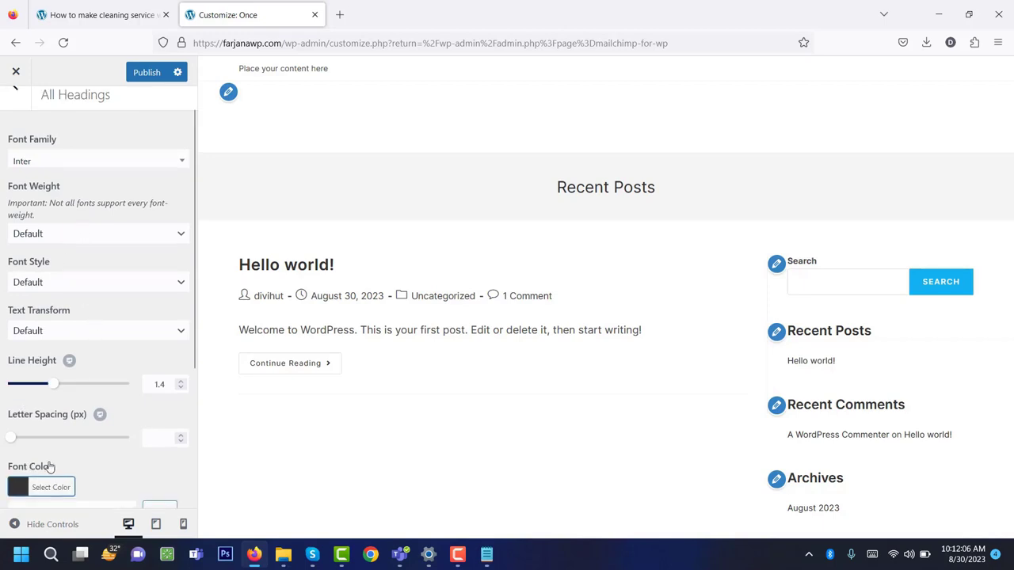
left_click(49, 486)
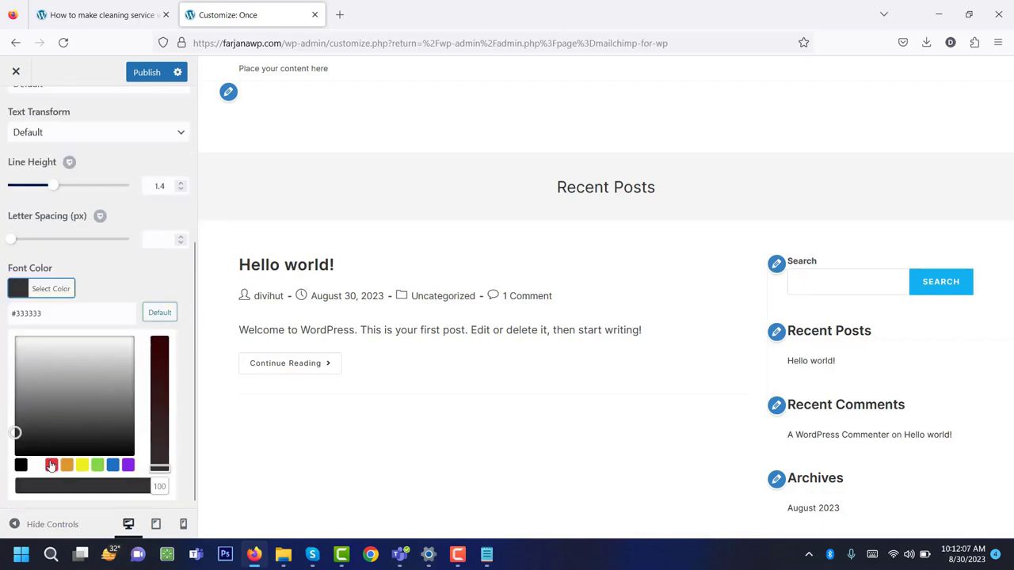
double_click(50, 317)
type("000000")
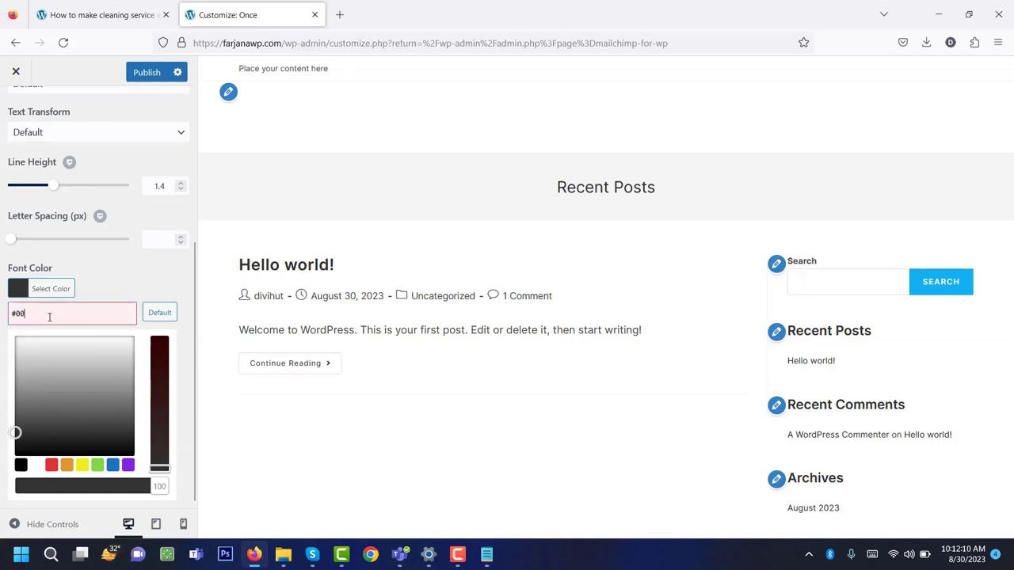
left_click(143, 73)
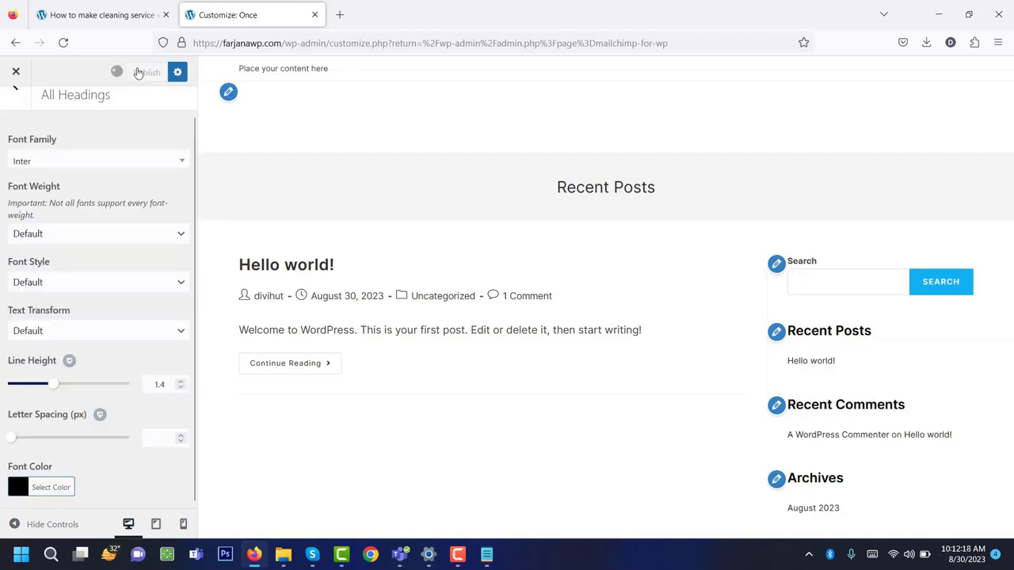
left_click(22, 126)
left_click(21, 125)
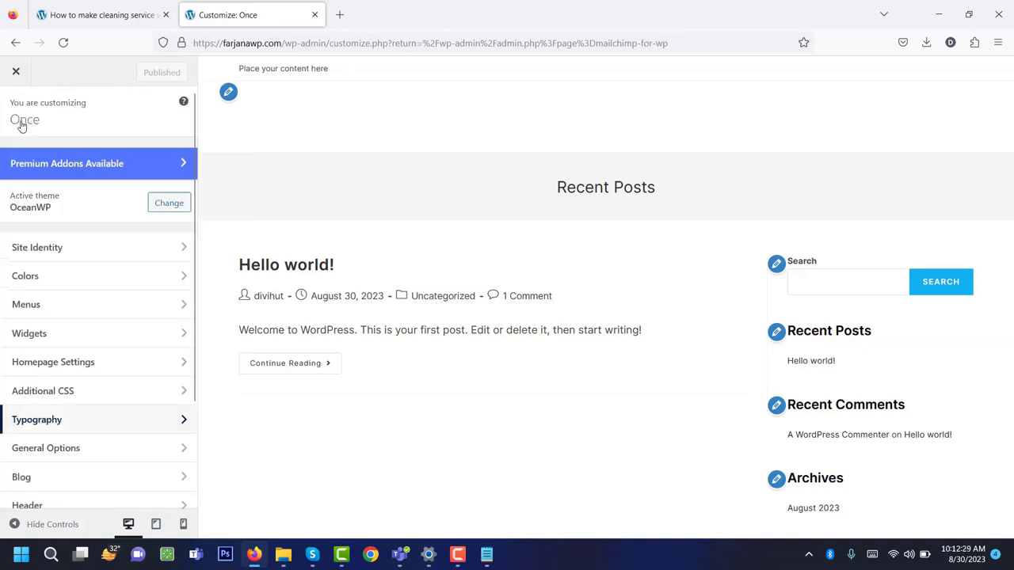
left_click(16, 72)
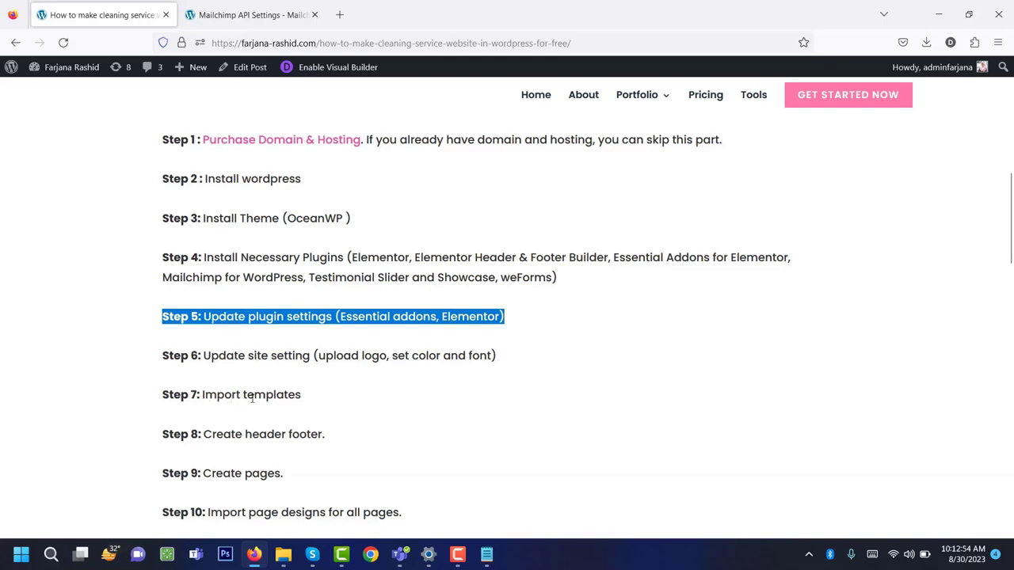
Open Elementor's Saved Templates page from the Templates menu.
left_click(238, 15)
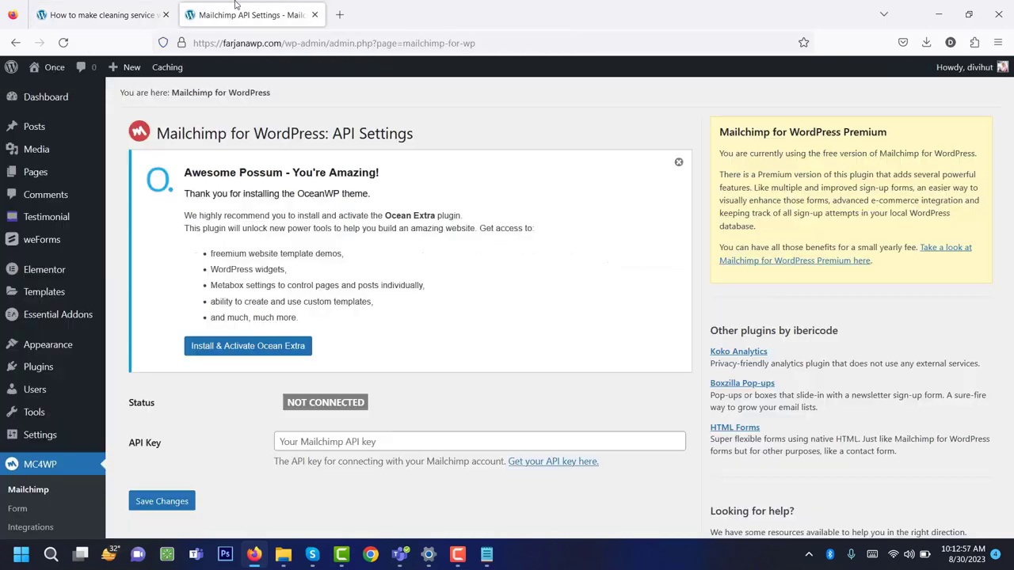
scroll(69, 450, "down", 2)
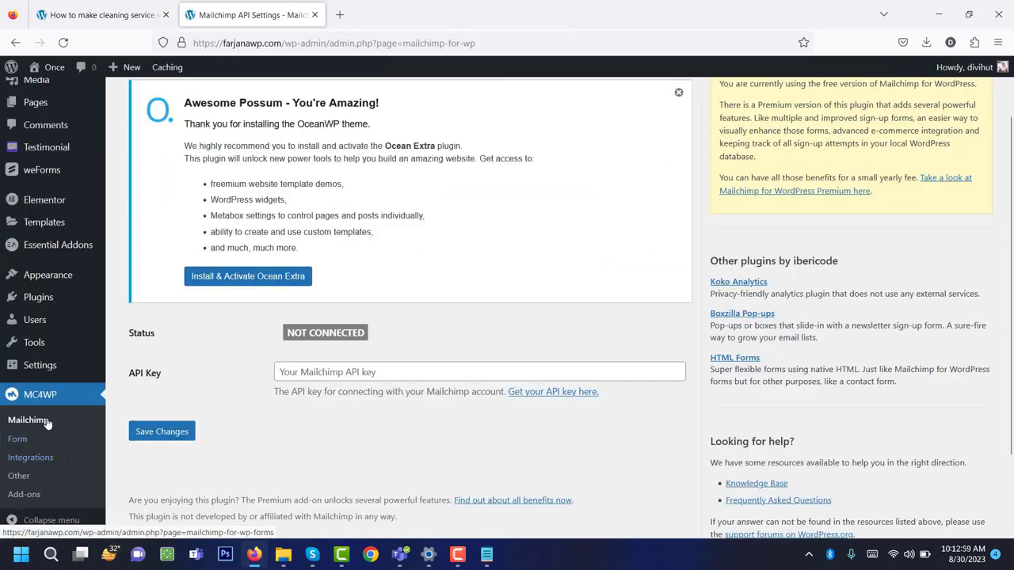
scroll(56, 440, "up", 2)
mouse_move(41, 432)
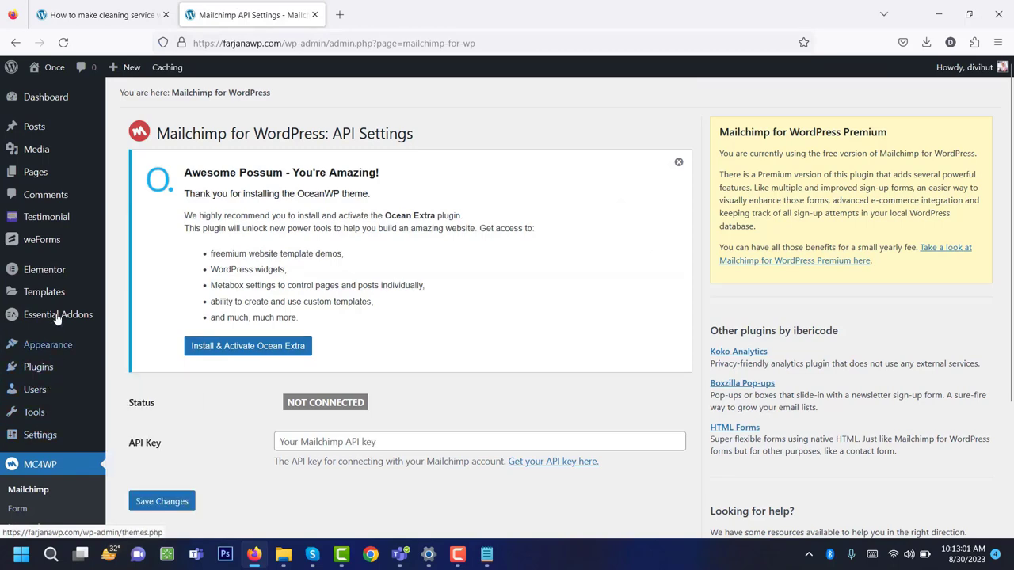
mouse_move(54, 292)
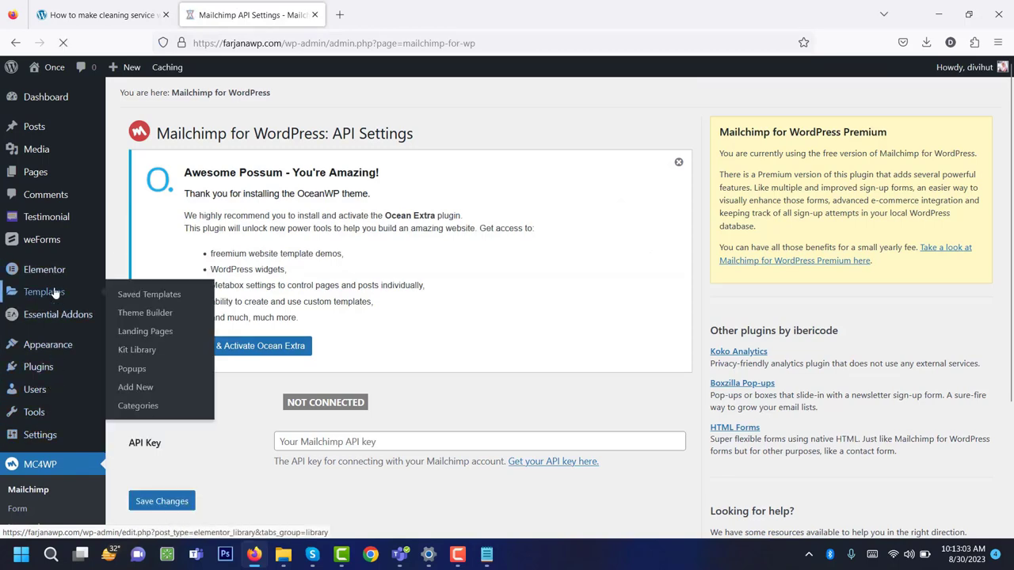
scroll(251, 357, "up", 4)
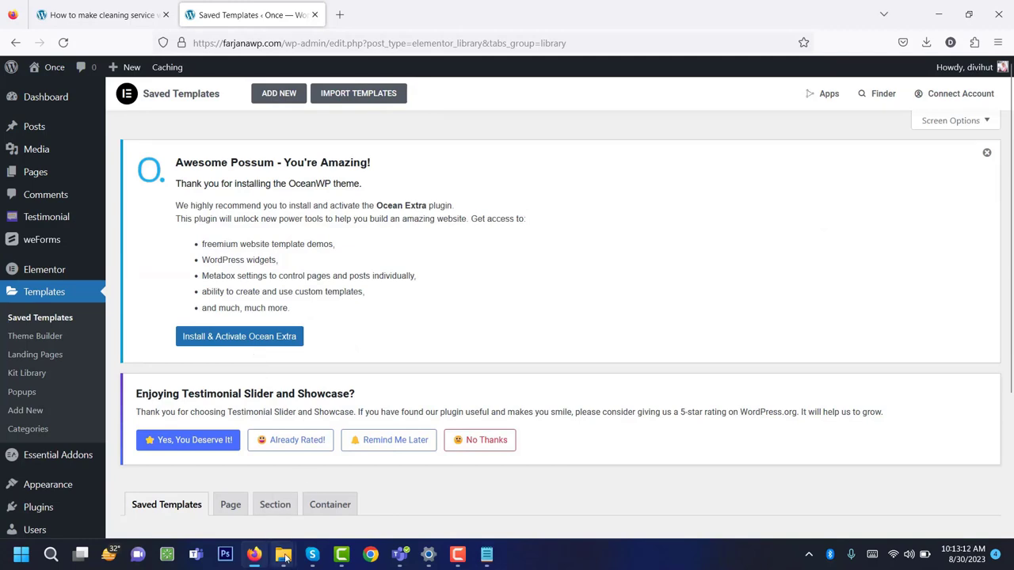
Glance at the all files folder, then scroll the tutorial post to Essential Links.
mouse_move(283, 554)
left_click(322, 491)
left_click(254, 554)
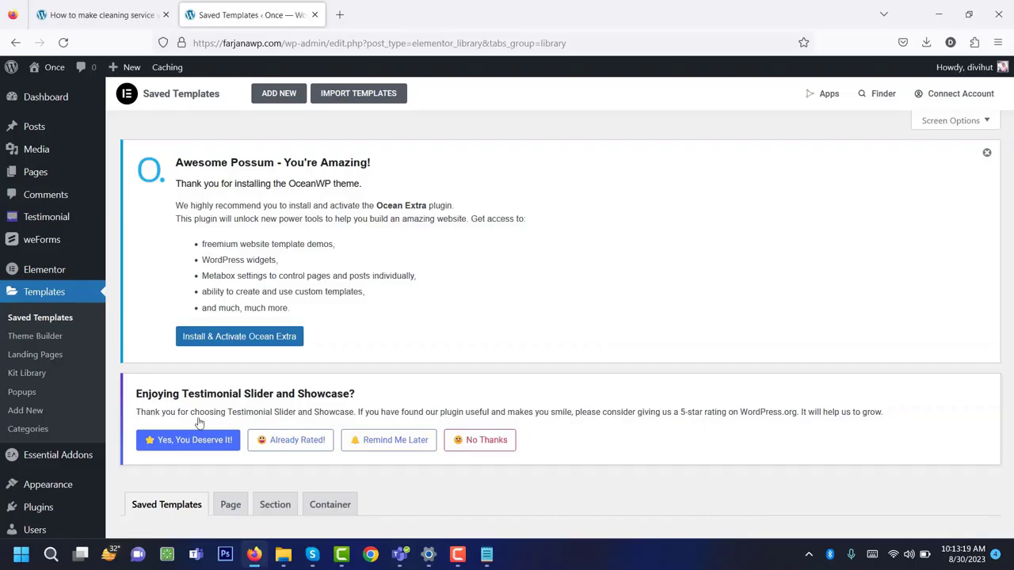
left_click(99, 14)
scroll(284, 280, "down", 9)
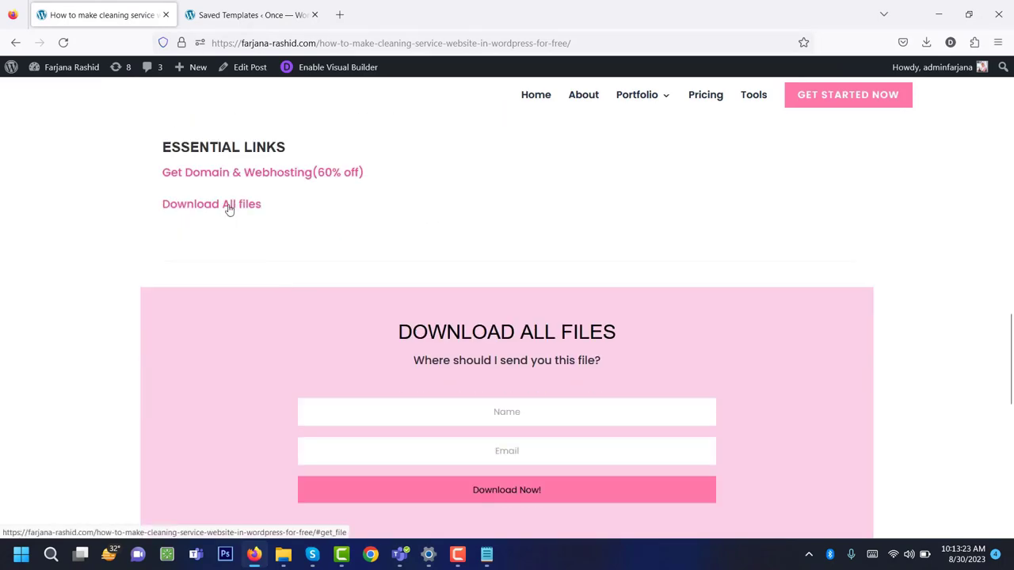
Check the all files folder contains elementor-templates.zip, then return to Saved Templates.
left_click(224, 210)
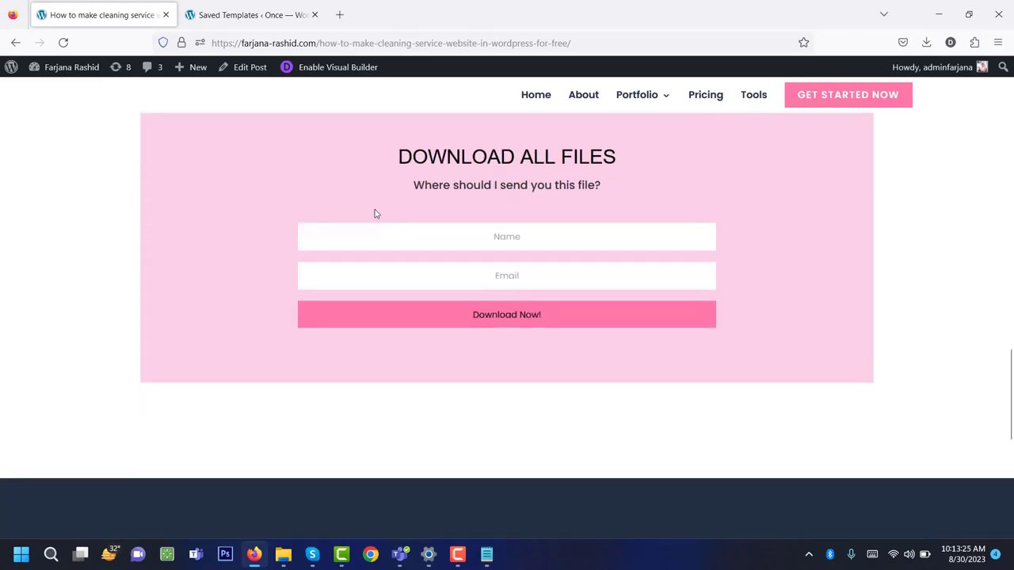
left_click(412, 238)
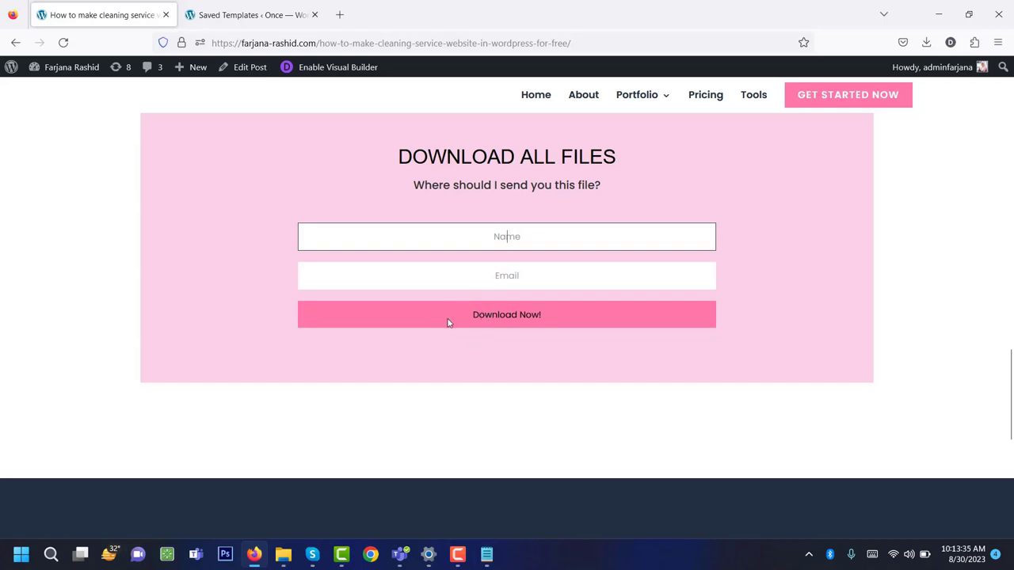
left_click(283, 553)
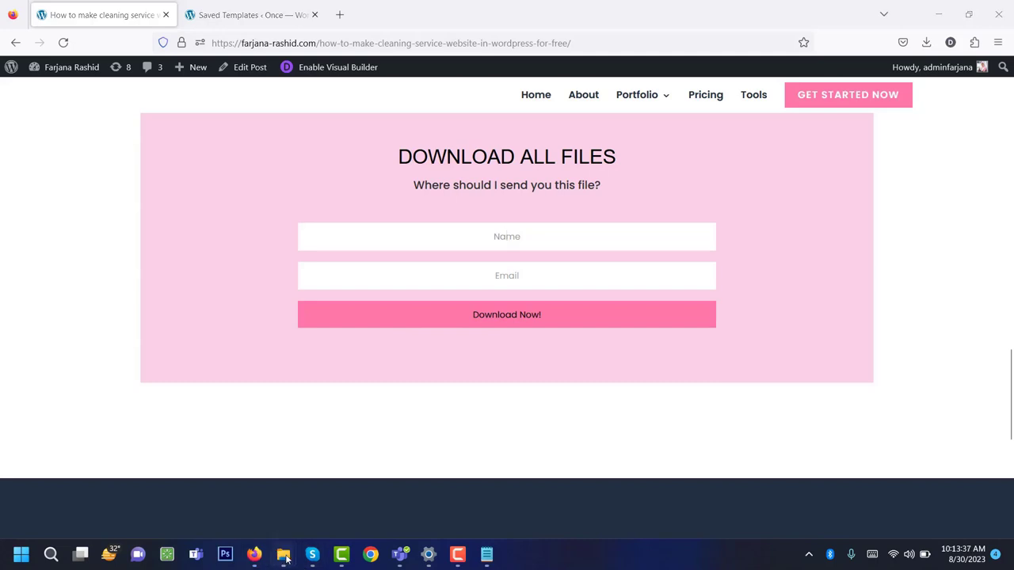
left_click(317, 475)
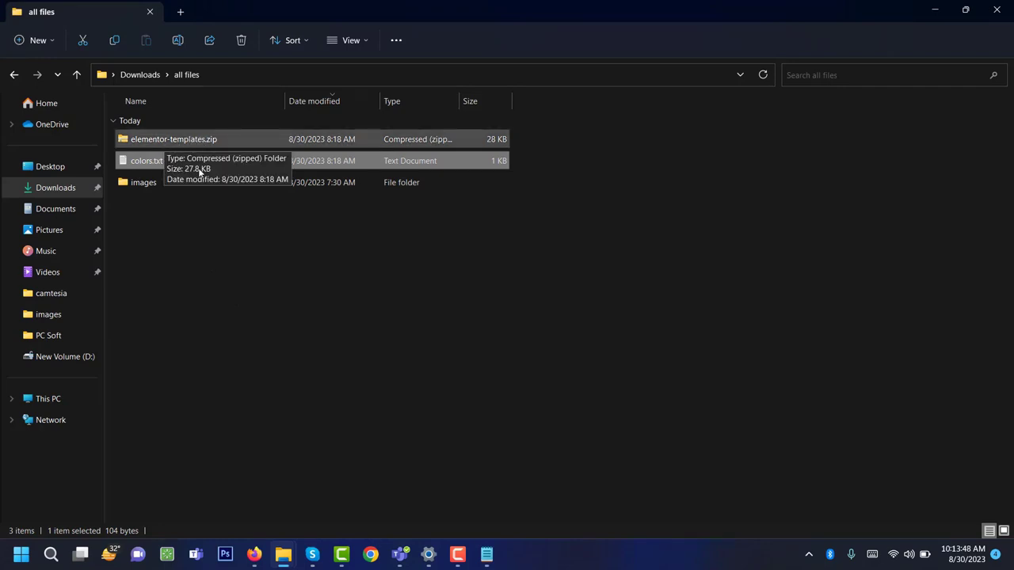
left_click(254, 555)
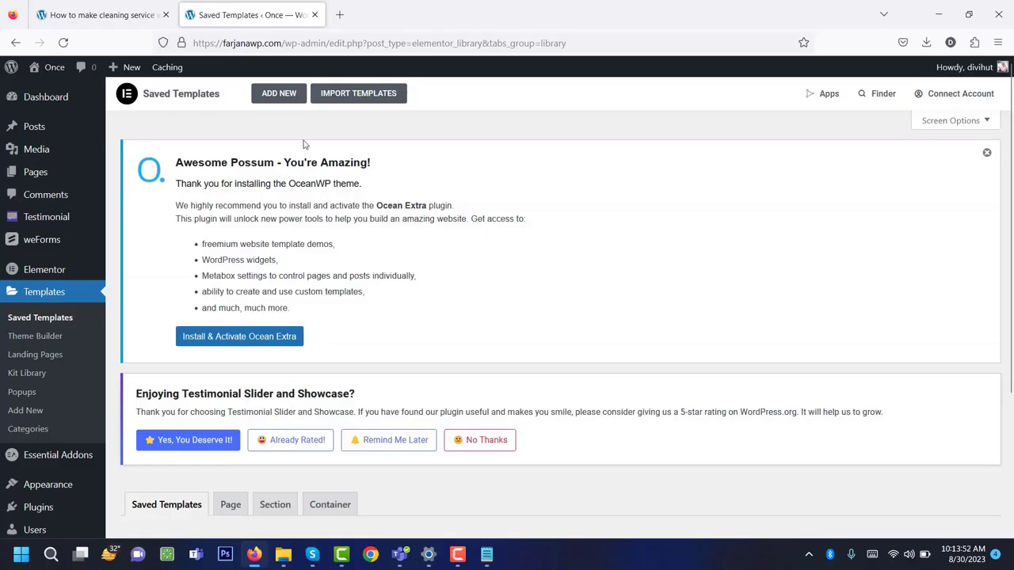
Choose elementor-templates.zip from the all files folder for template import.
left_click(336, 97)
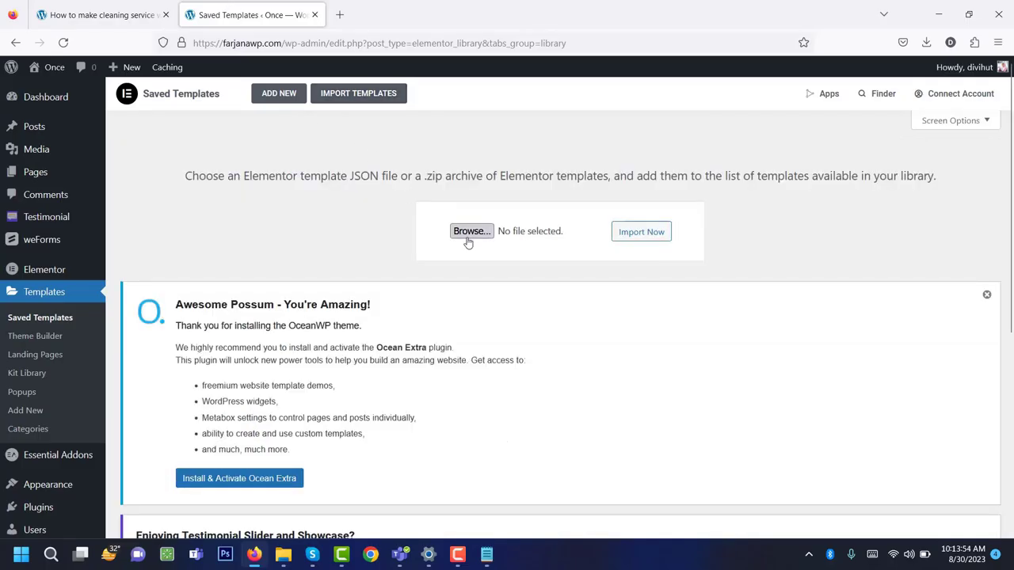
left_click(469, 241)
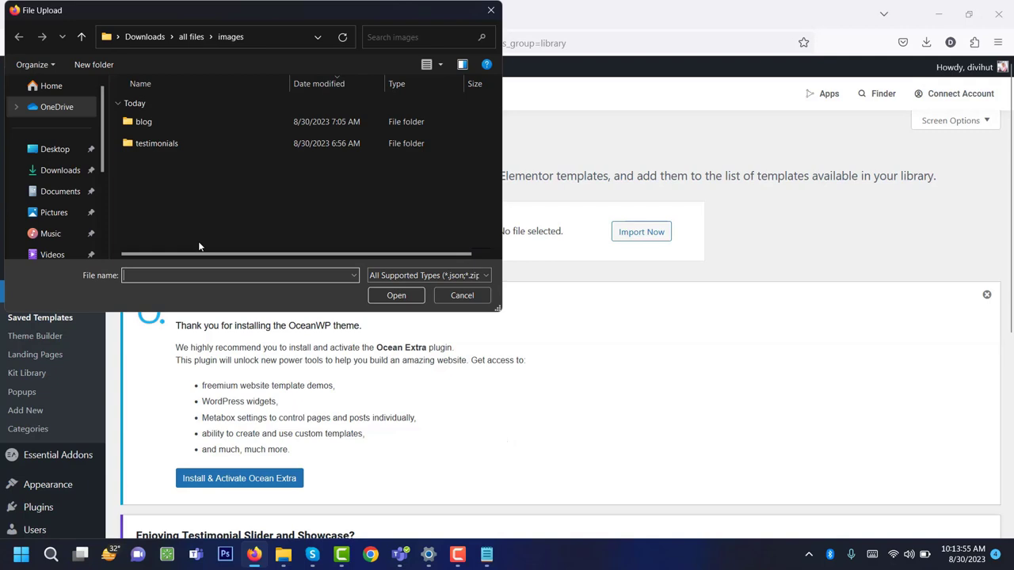
left_click(190, 38)
left_click(171, 123)
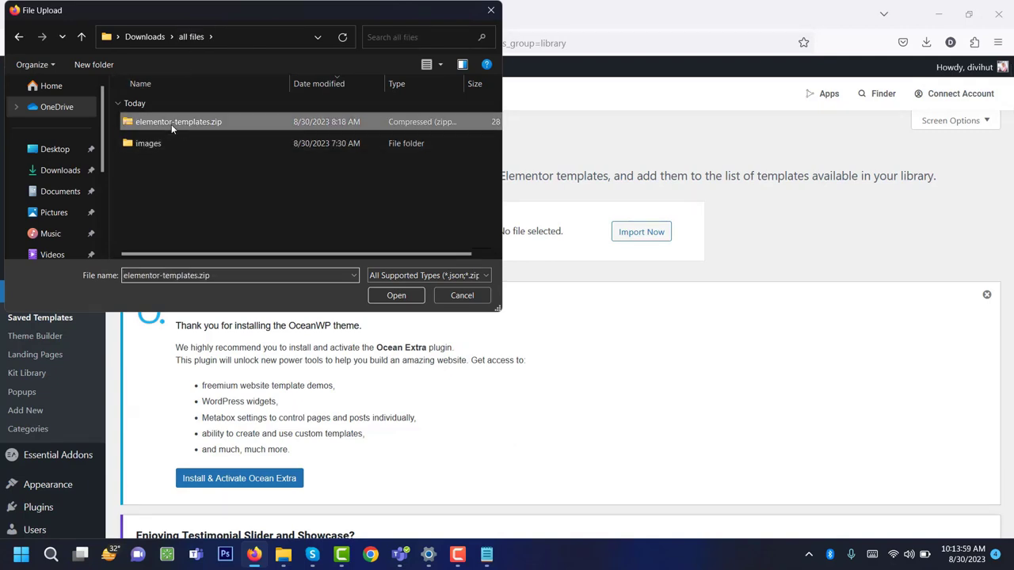
left_click(396, 295)
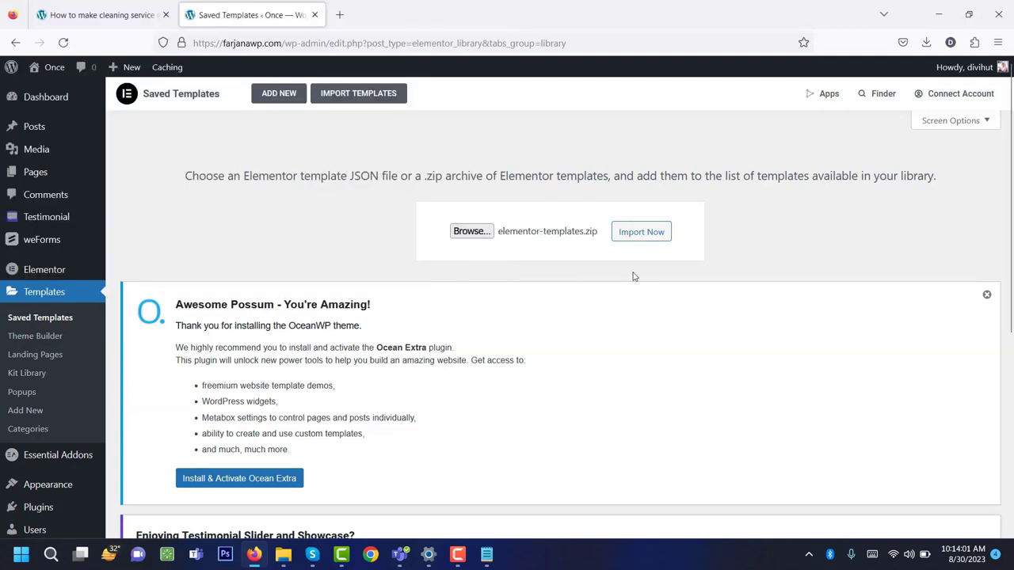
Run the import, accepting the JSON and unfiltered-upload warnings.
left_click(639, 232)
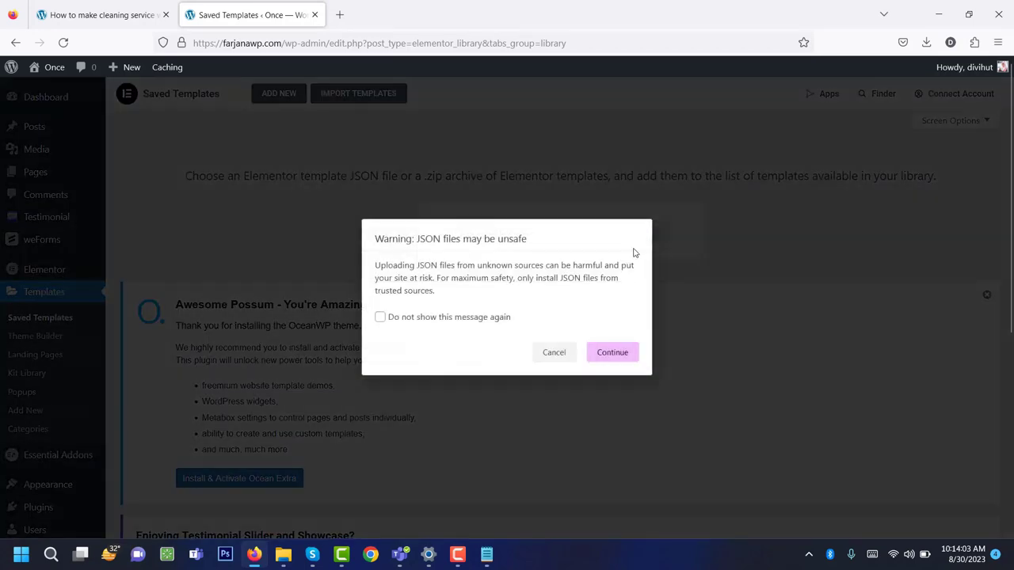
left_click(433, 320)
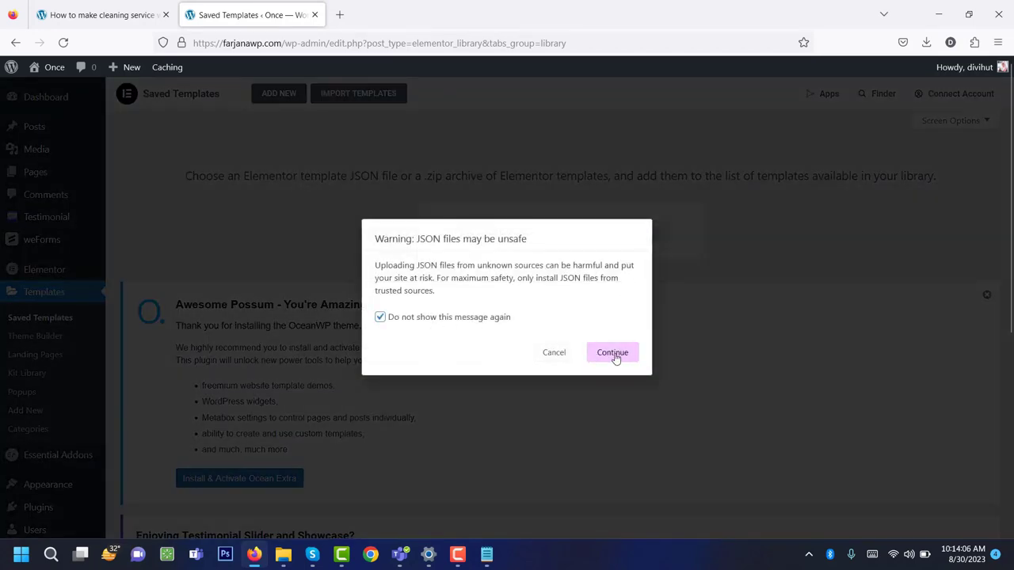
left_click(613, 355)
left_click(590, 363)
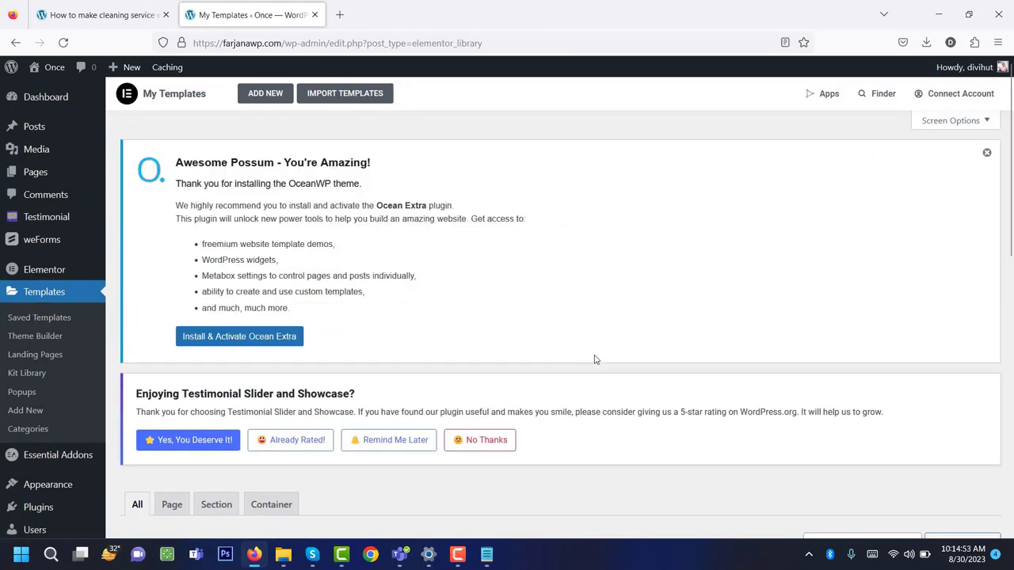
Review the imported templates list and the tutorial's step list.
scroll(596, 359, "down", 7)
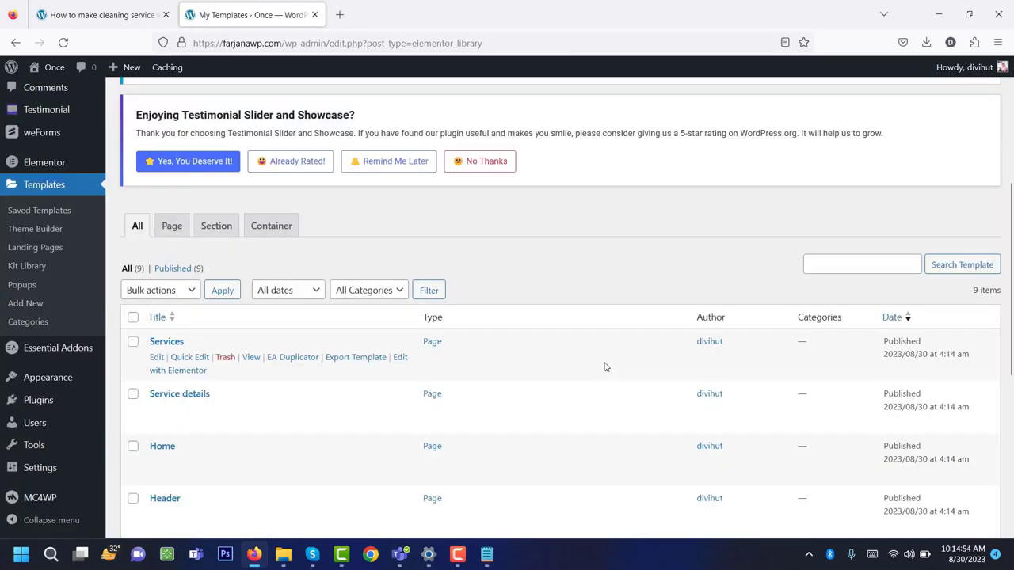
scroll(281, 317, "down", 2)
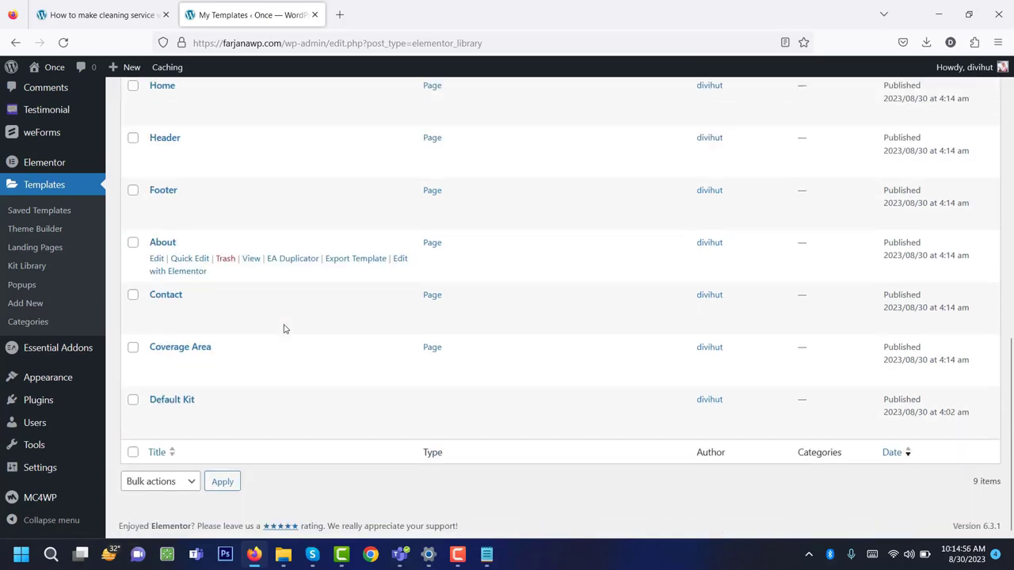
scroll(290, 332, "up", 5)
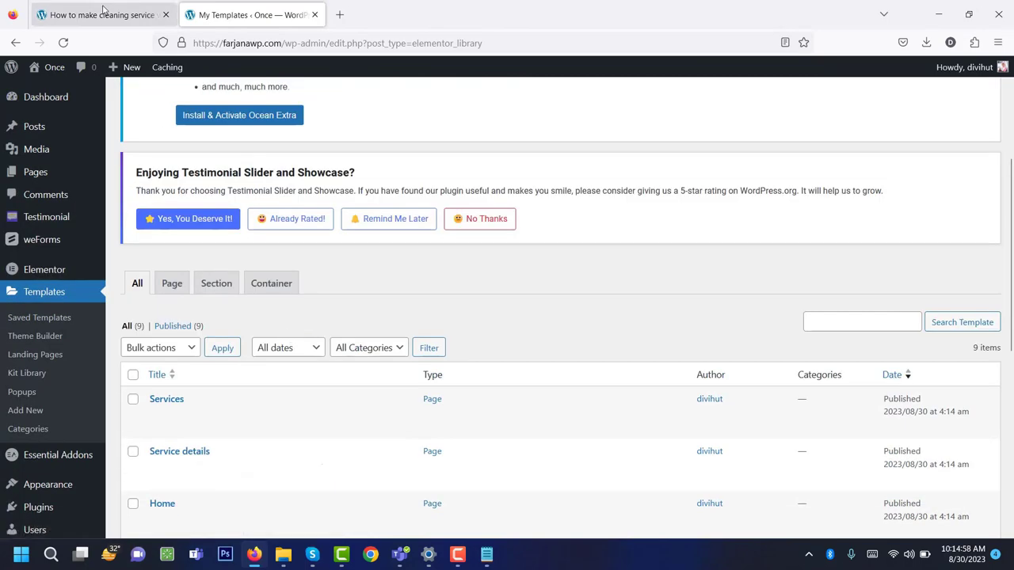
left_click(103, 13)
scroll(305, 298, "up", 4)
scroll(303, 299, "up", 10)
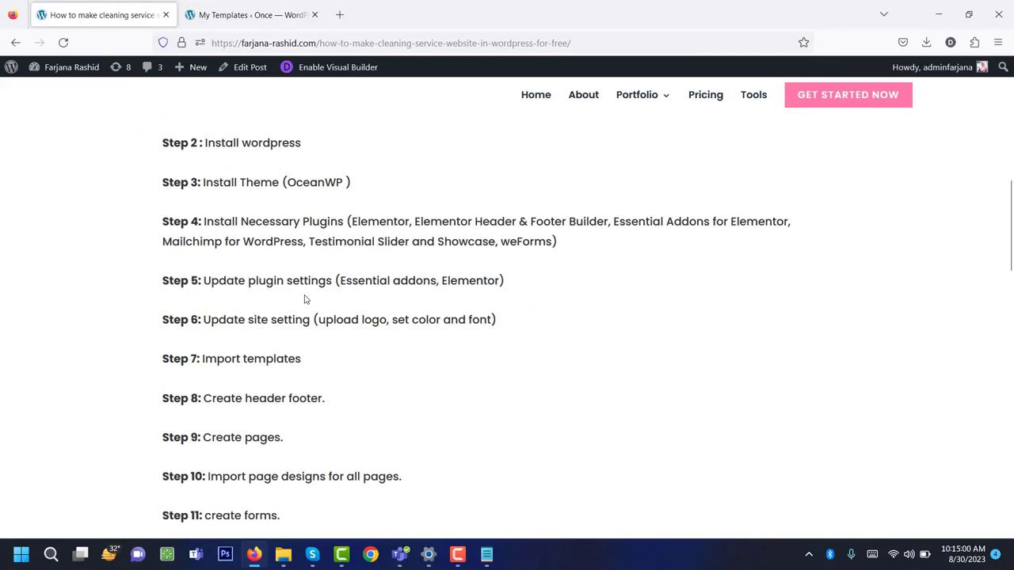
scroll(306, 299, "down", 4)
scroll(238, 341, "down", 1)
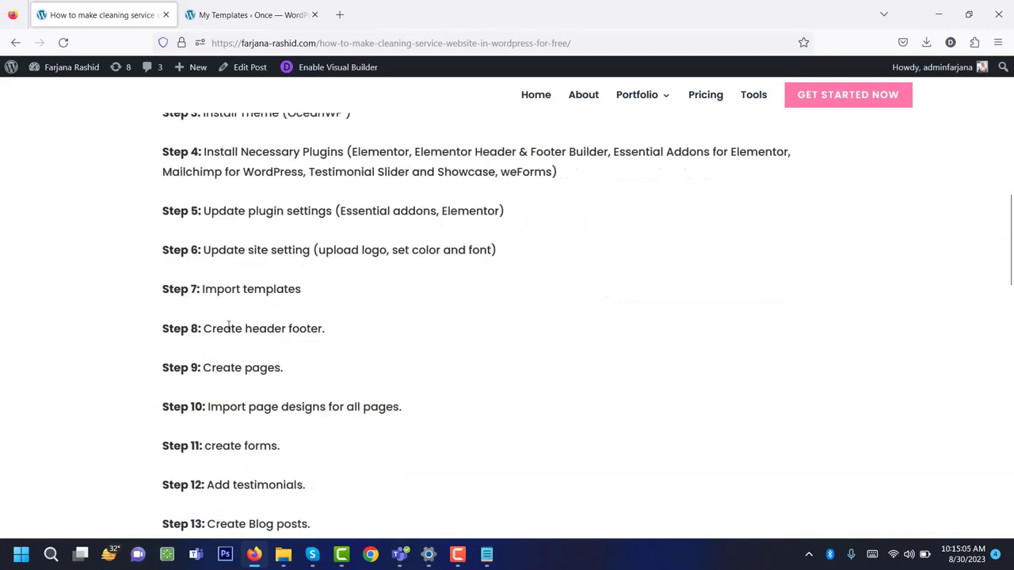
Go to Appearance > Elementor Header & Footer Builder.
left_click(255, 6)
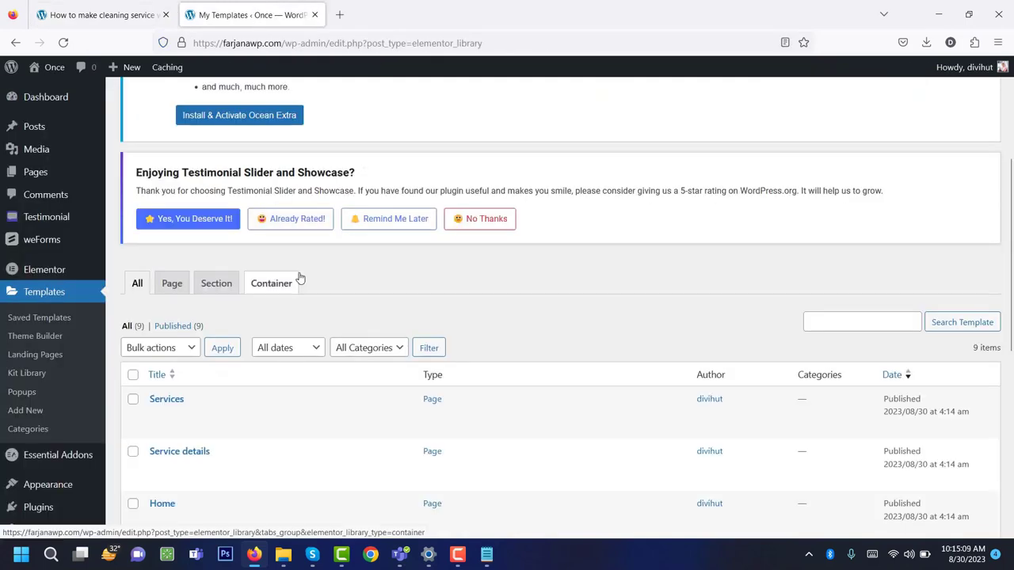
scroll(293, 279, "down", 1)
scroll(272, 287, "up", 1)
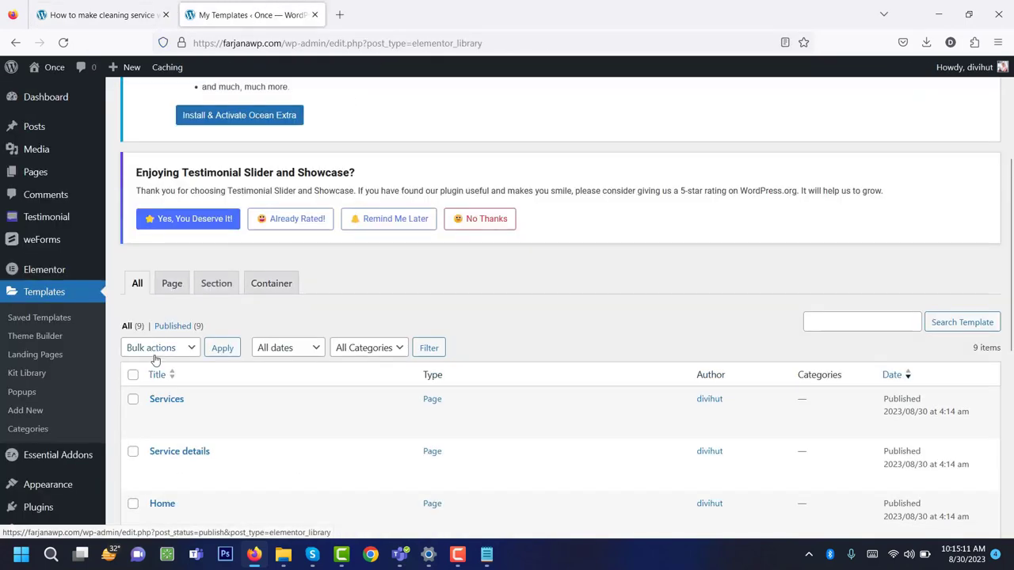
mouse_move(89, 487)
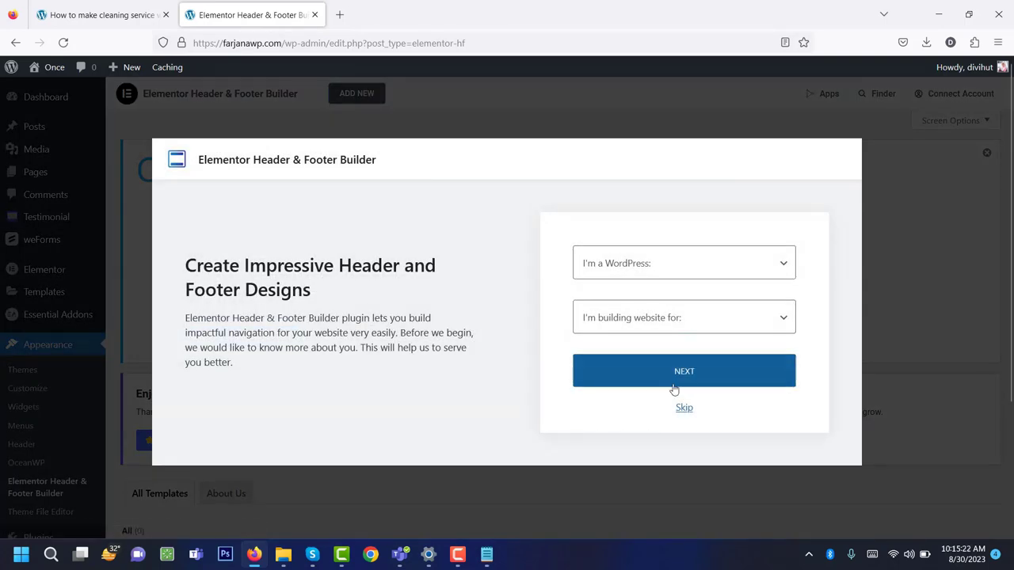
Skip the onboarding and create a template titled 'Header' of type Header.
left_click(685, 409)
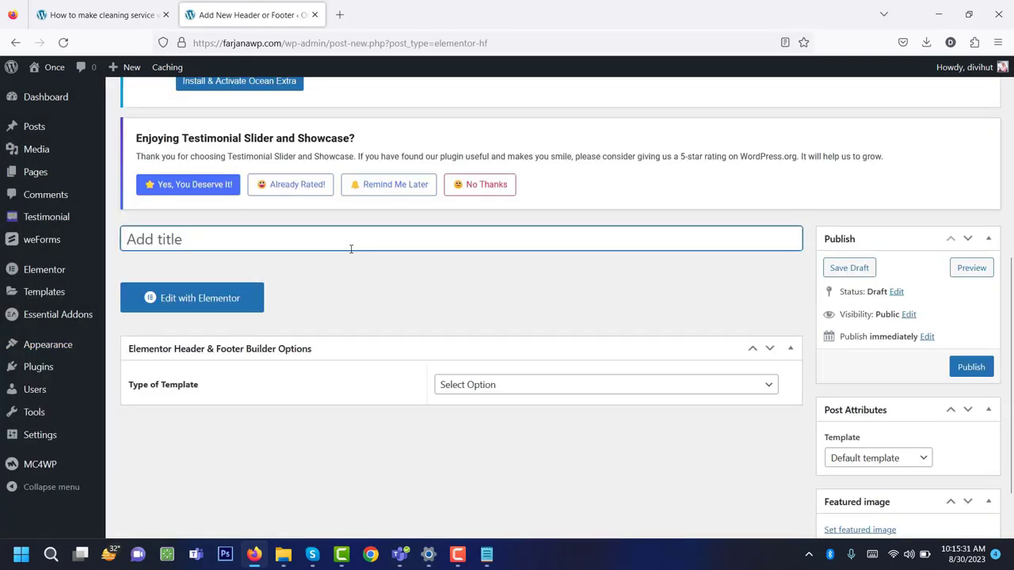
type("Head")
type("er")
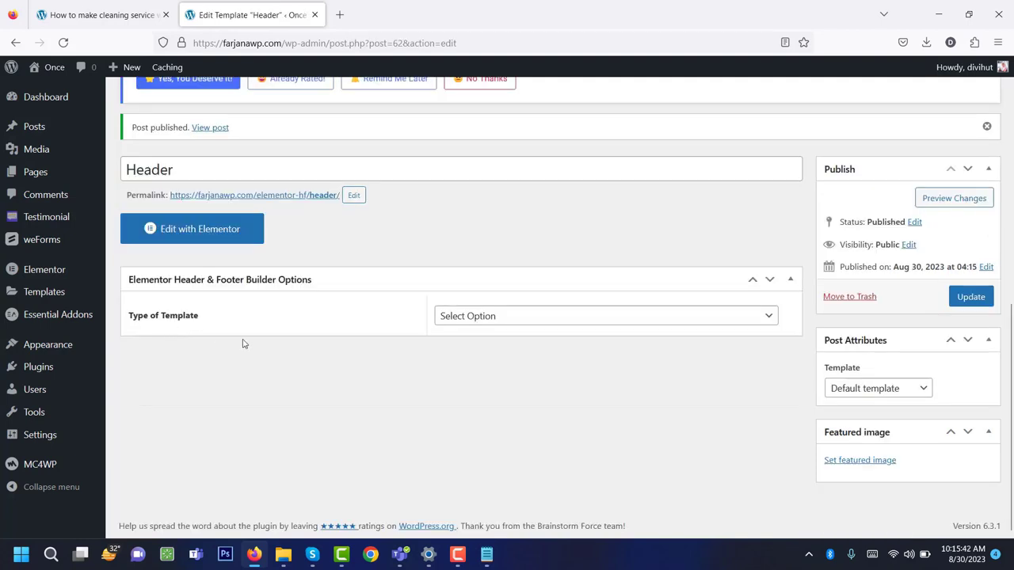
left_click(488, 314)
left_click(463, 363)
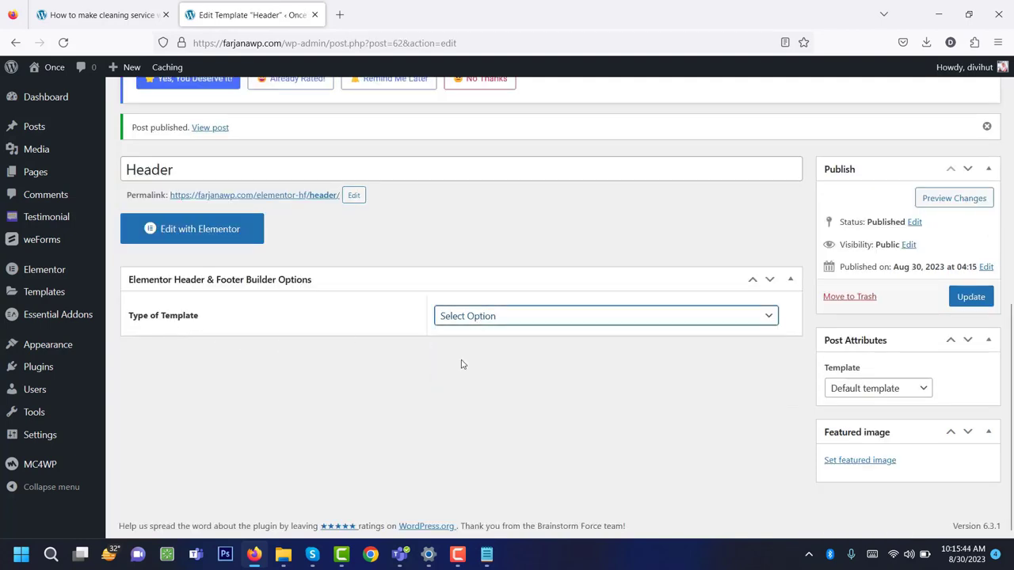
left_click(452, 363)
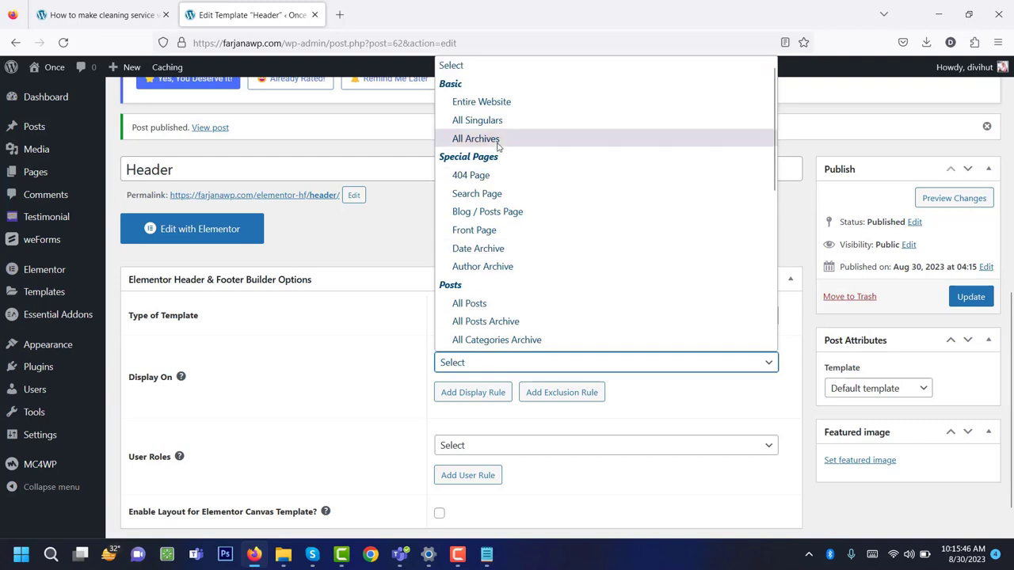
Display it on the Entire Website, update it, and open it in Elementor.
left_click(505, 103)
scroll(473, 407, "down", 1)
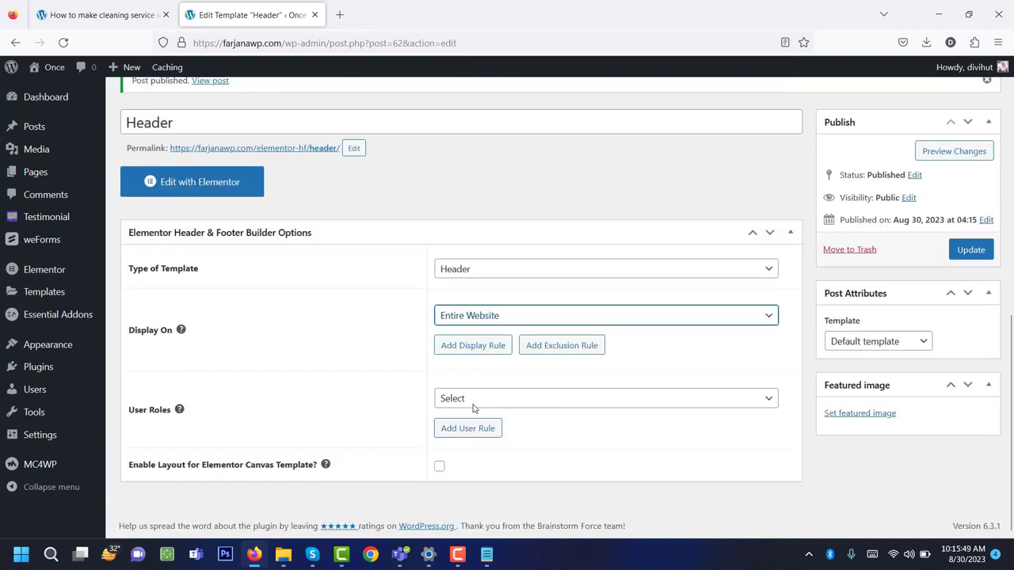
left_click(969, 250)
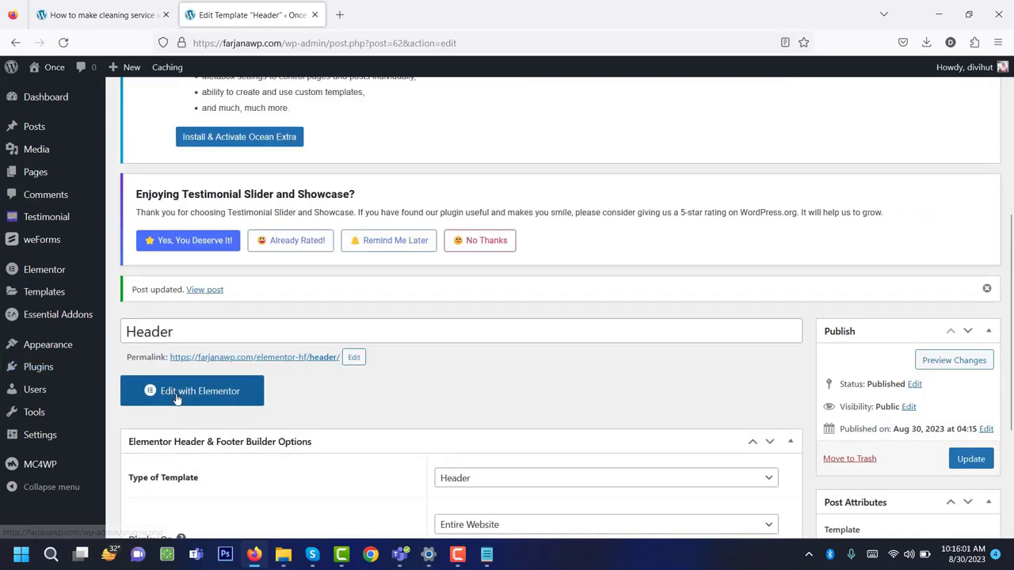
left_click(177, 399)
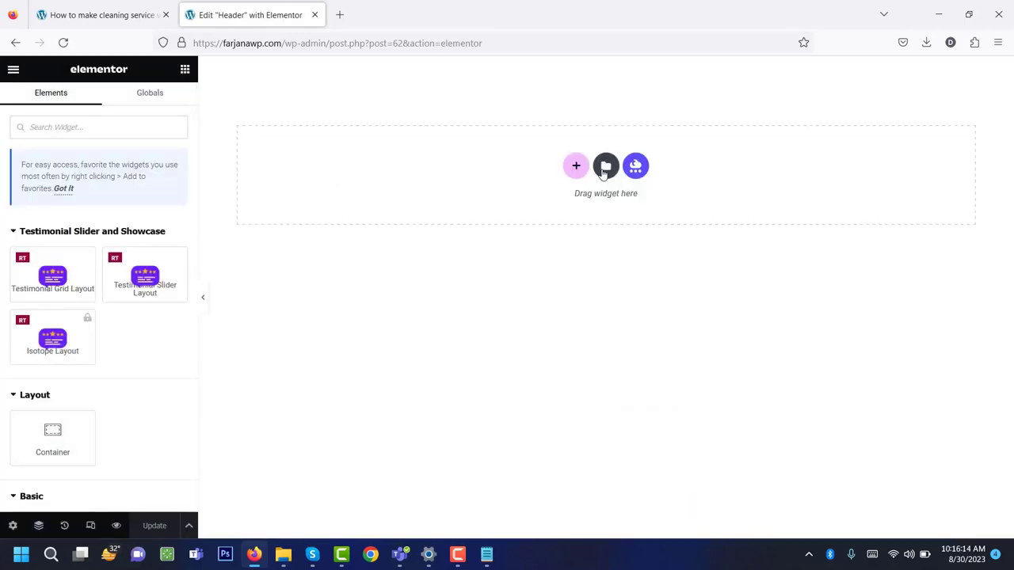
Insert the saved Header design from My Templates, review its elements, and save.
left_click(605, 169)
left_click(535, 99)
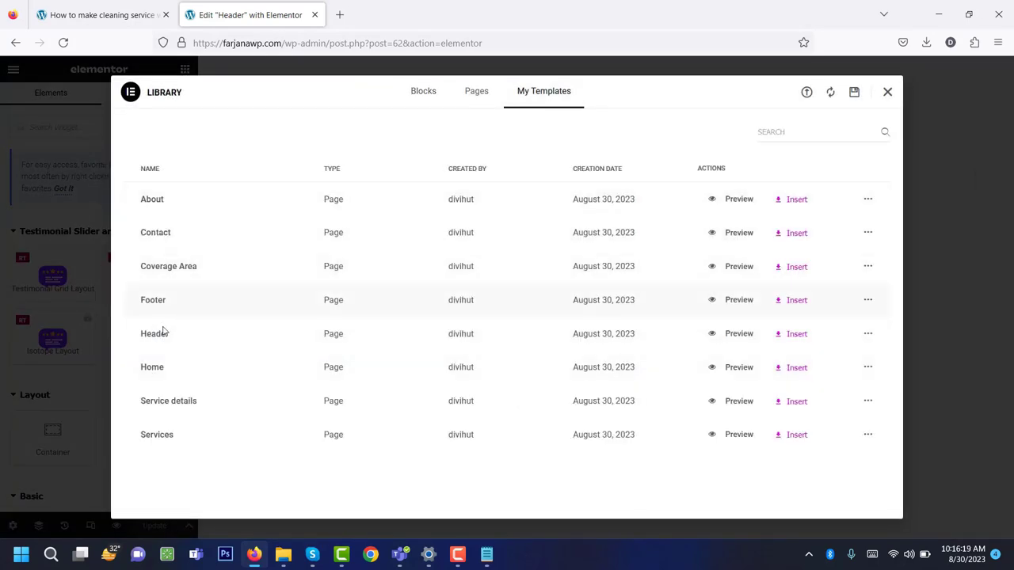
left_click(797, 334)
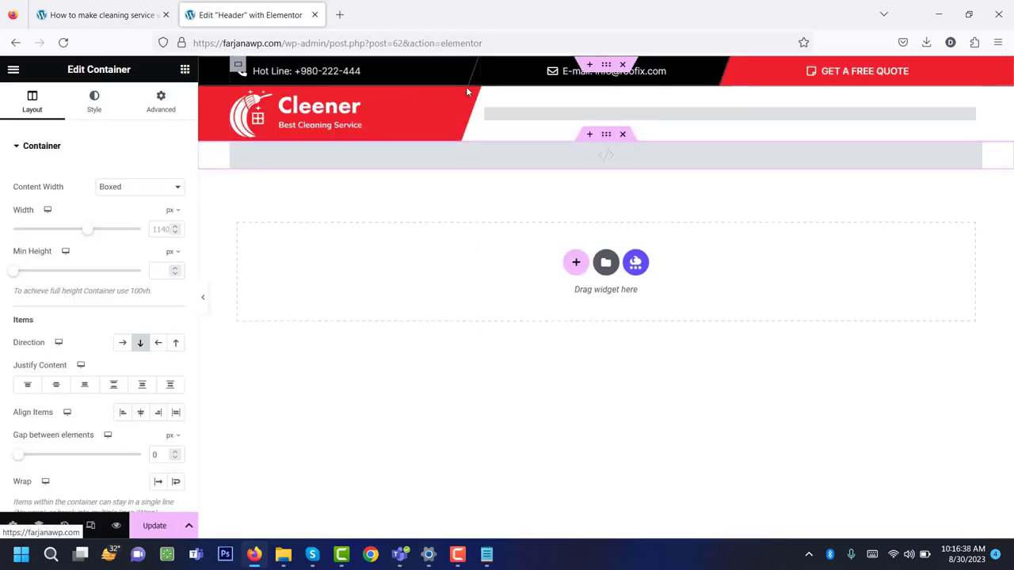
left_click(351, 120)
left_click(371, 71)
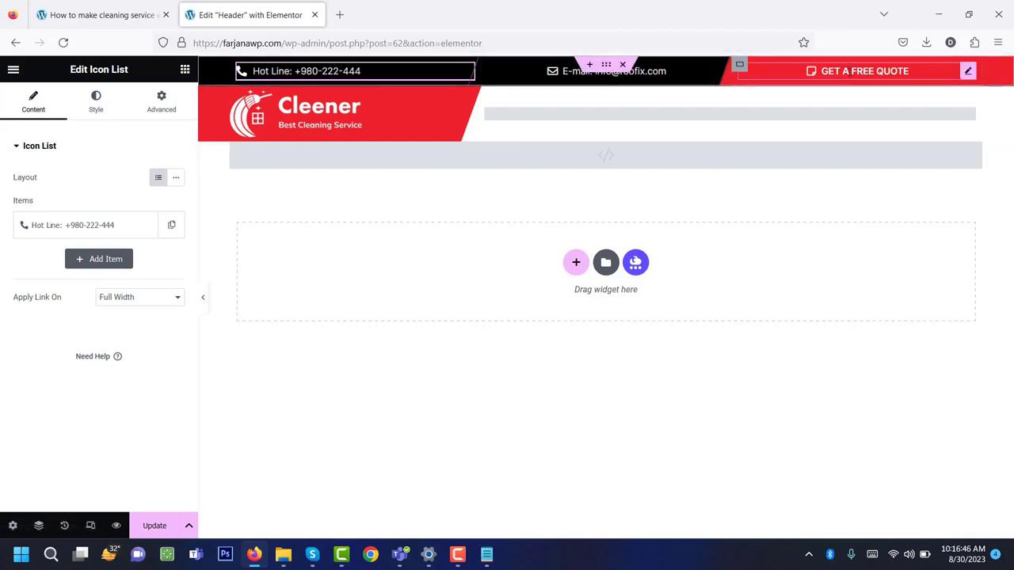
left_click(907, 70)
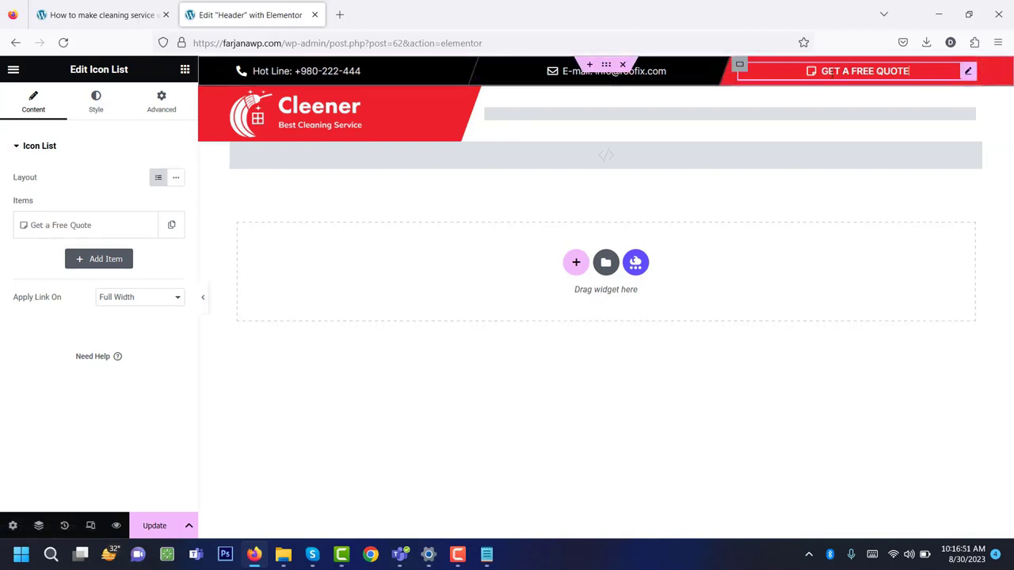
left_click(743, 117)
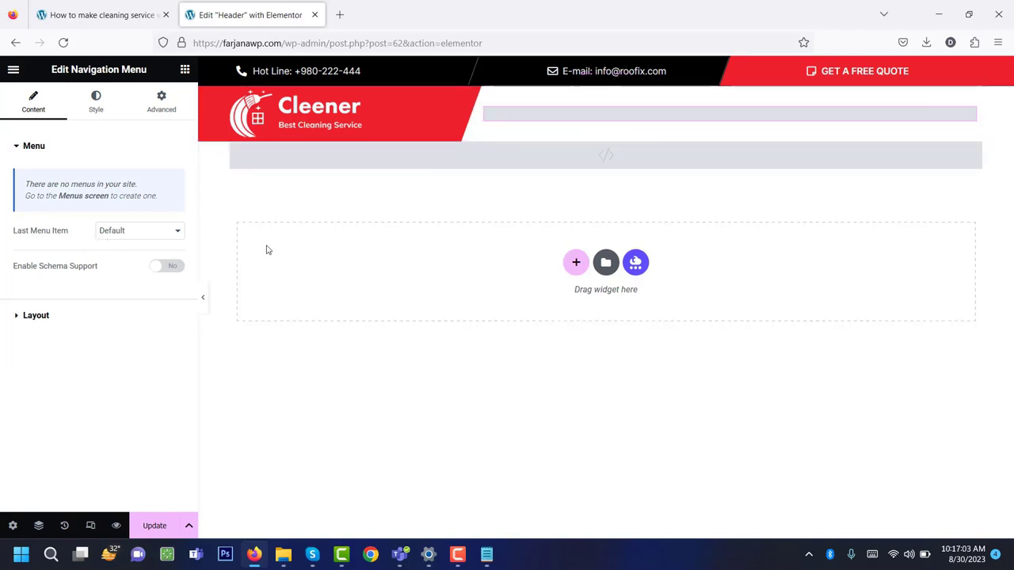
left_click(153, 525)
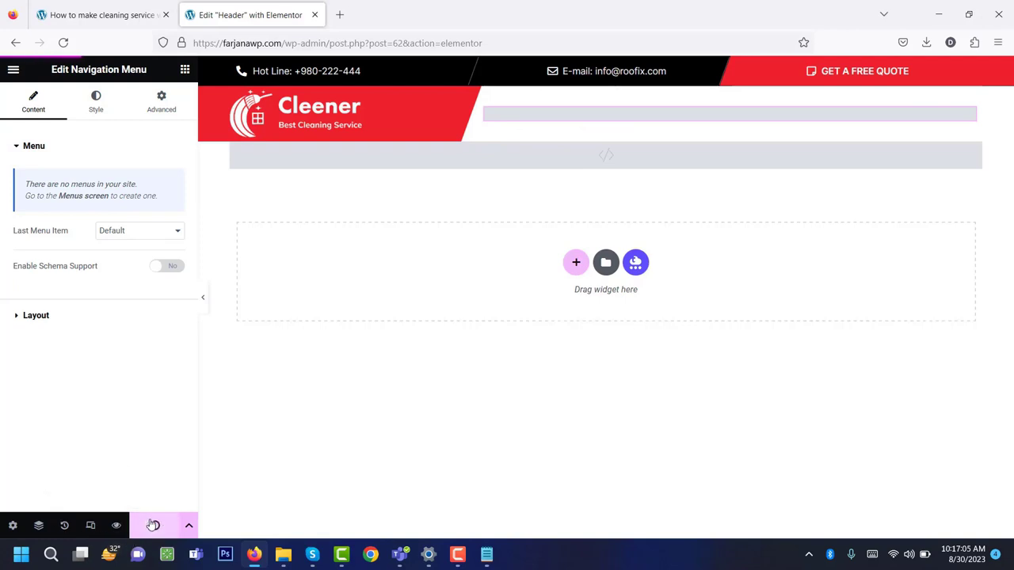
Preview the header at tablet and mobile widths, then exit to WordPress.
left_click(91, 526)
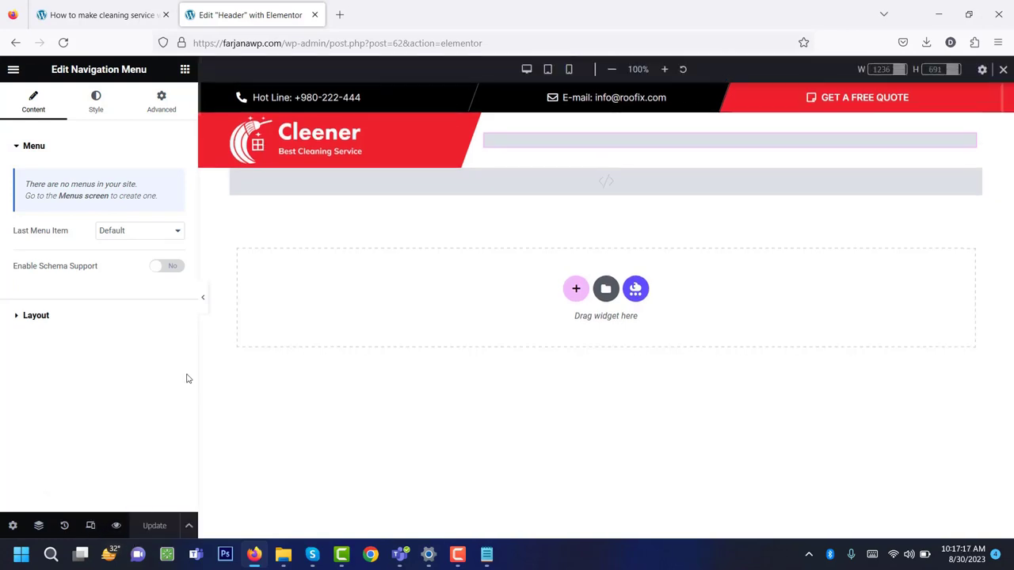
left_click(206, 298)
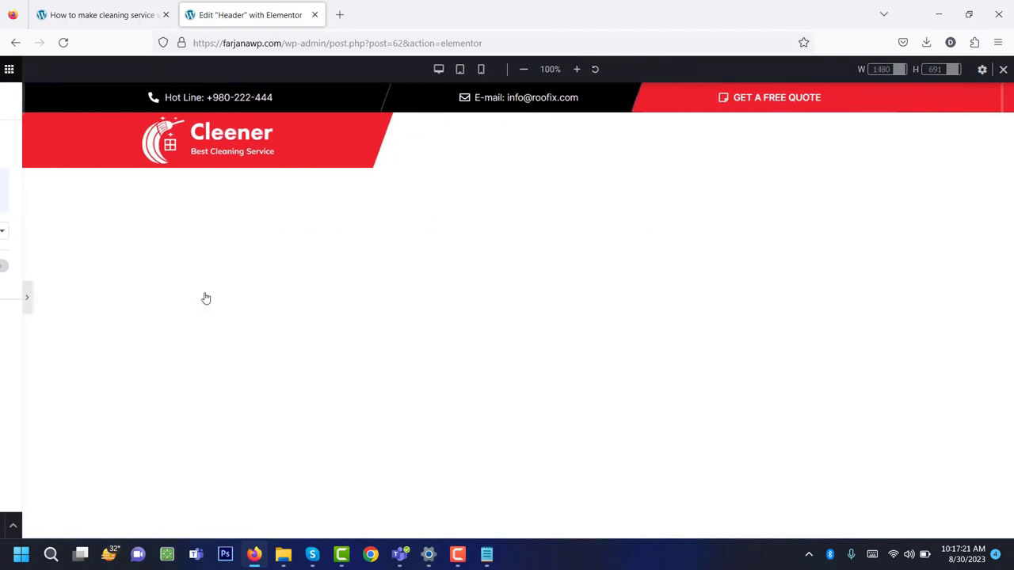
left_click(449, 70)
left_click(469, 70)
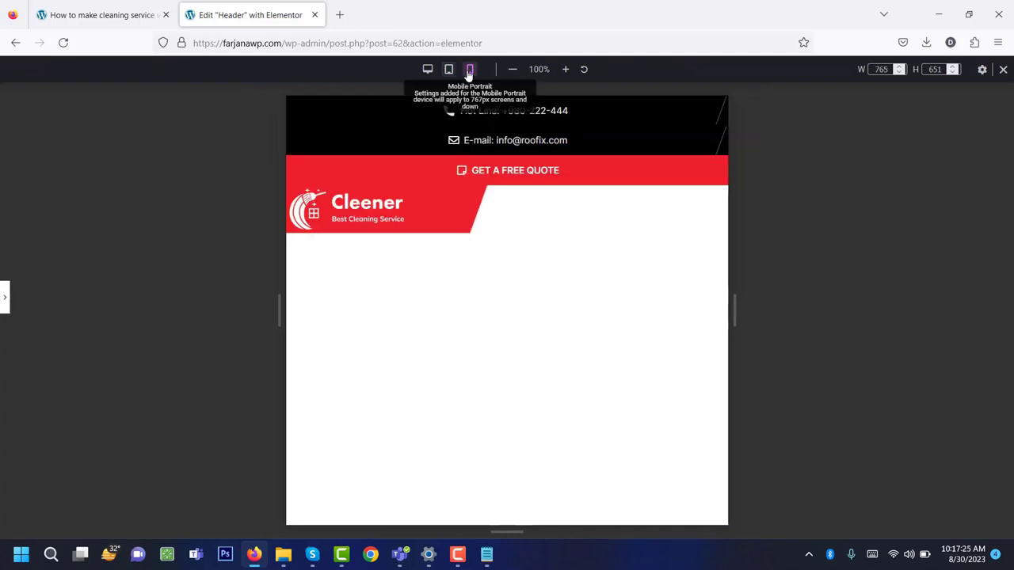
left_click(427, 70)
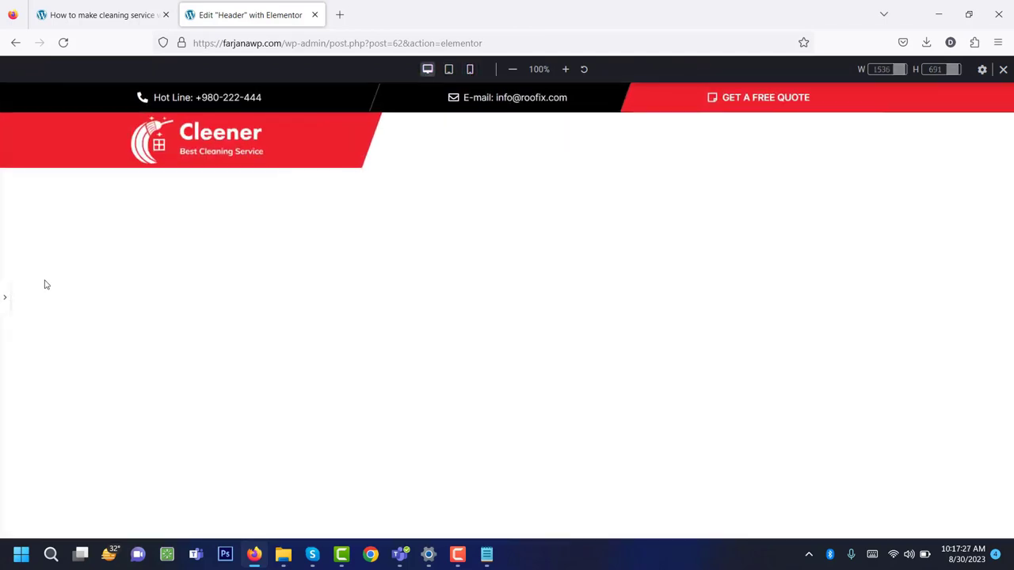
left_click(5, 298)
left_click(13, 69)
left_click(52, 324)
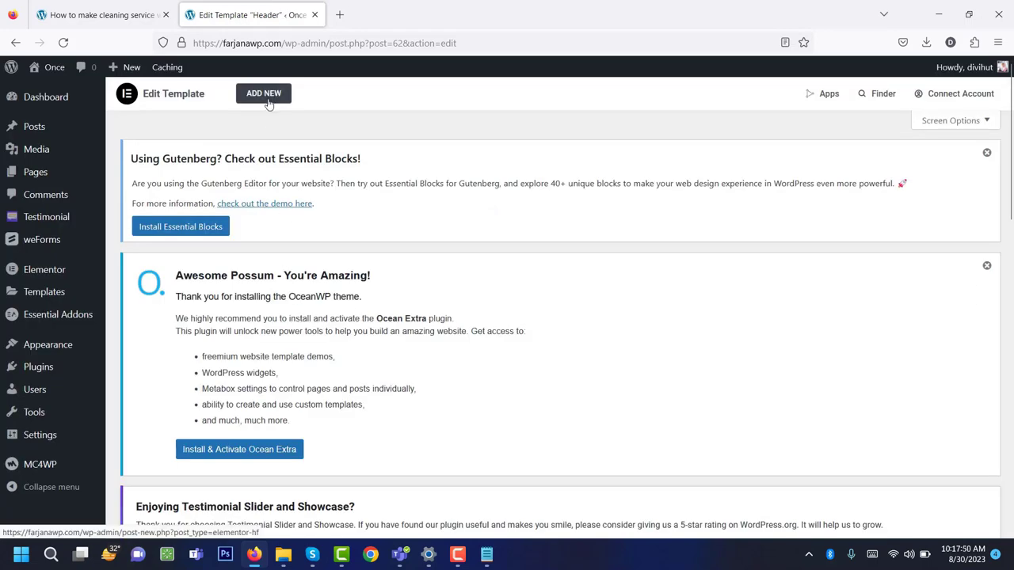
Add a new template titled 'Footer' with type Footer.
left_click(268, 97)
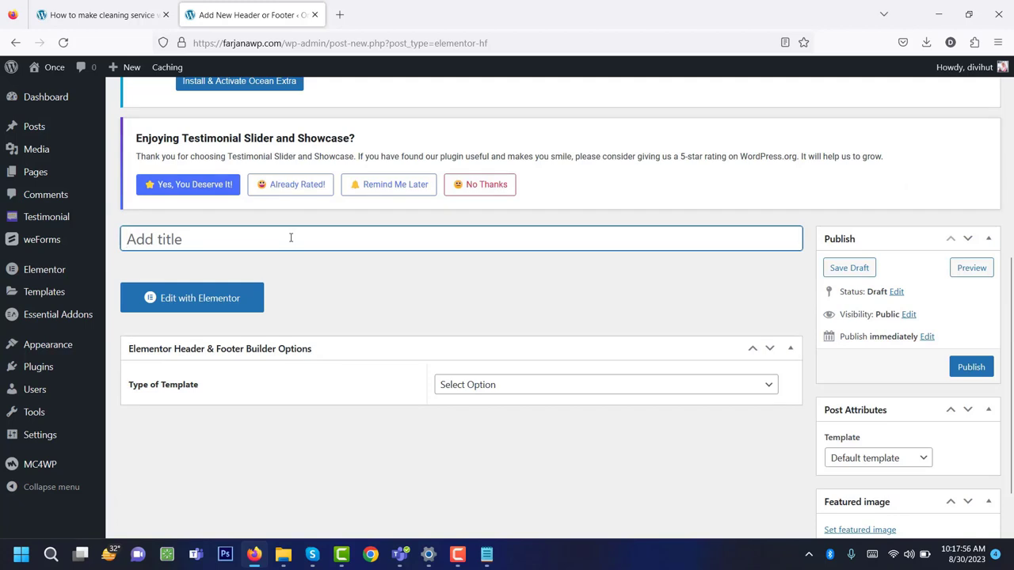
type("Foo")
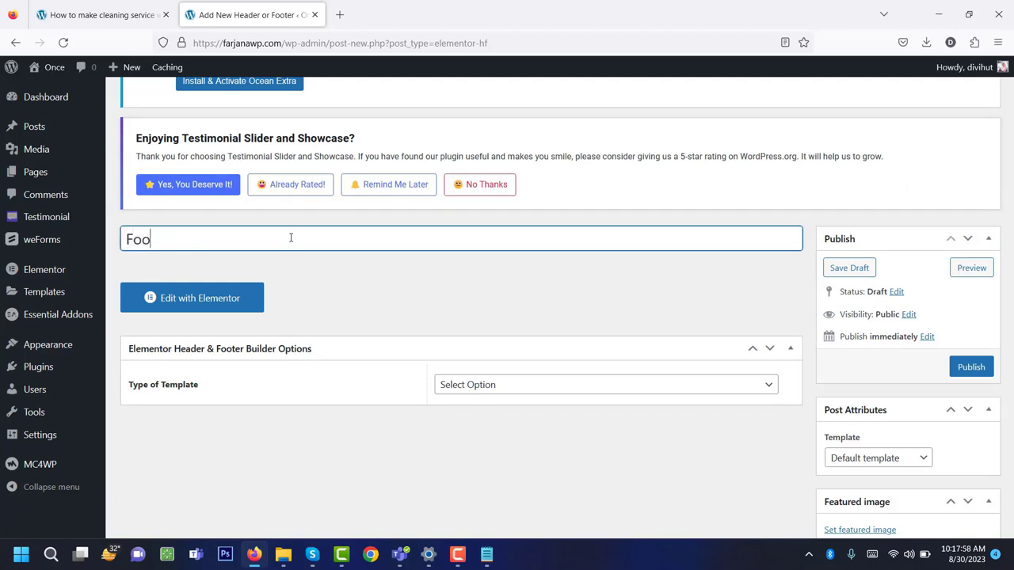
type("ter")
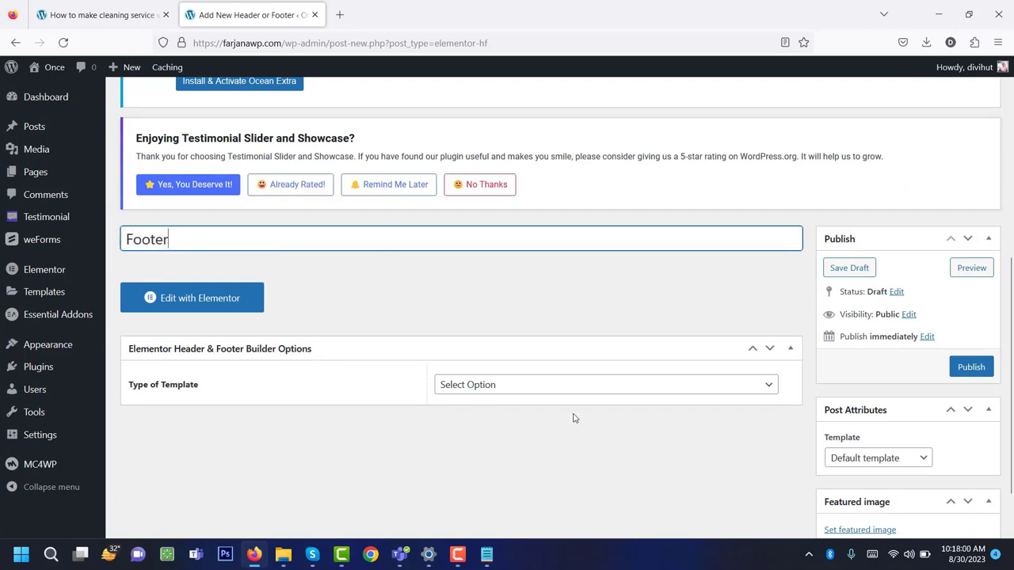
left_click(518, 388)
left_click(487, 465)
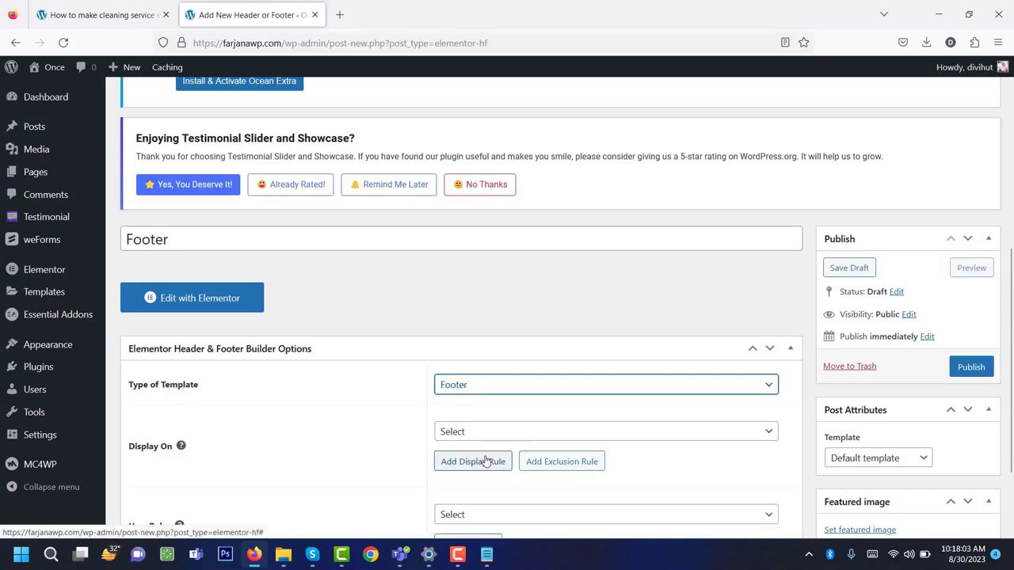
Display it on the Entire Website, publish it, and open it in Elementor.
left_click(456, 432)
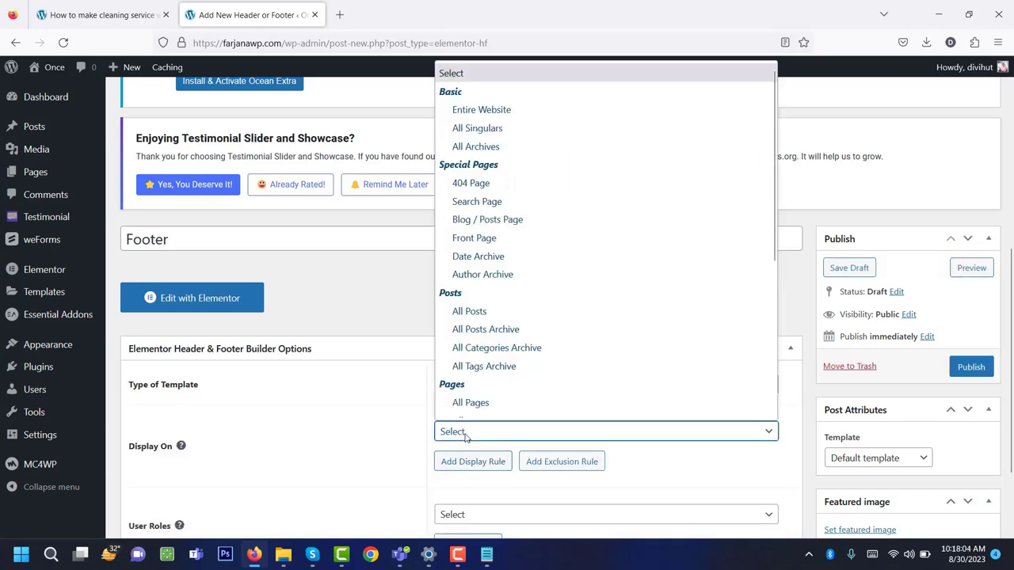
left_click(485, 109)
scroll(499, 372, "down", 3)
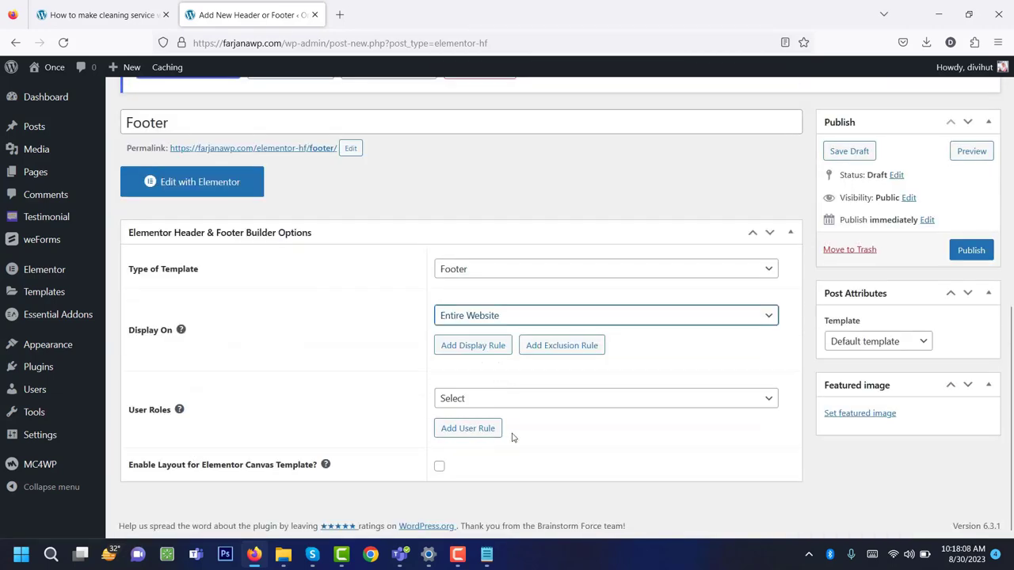
left_click(966, 253)
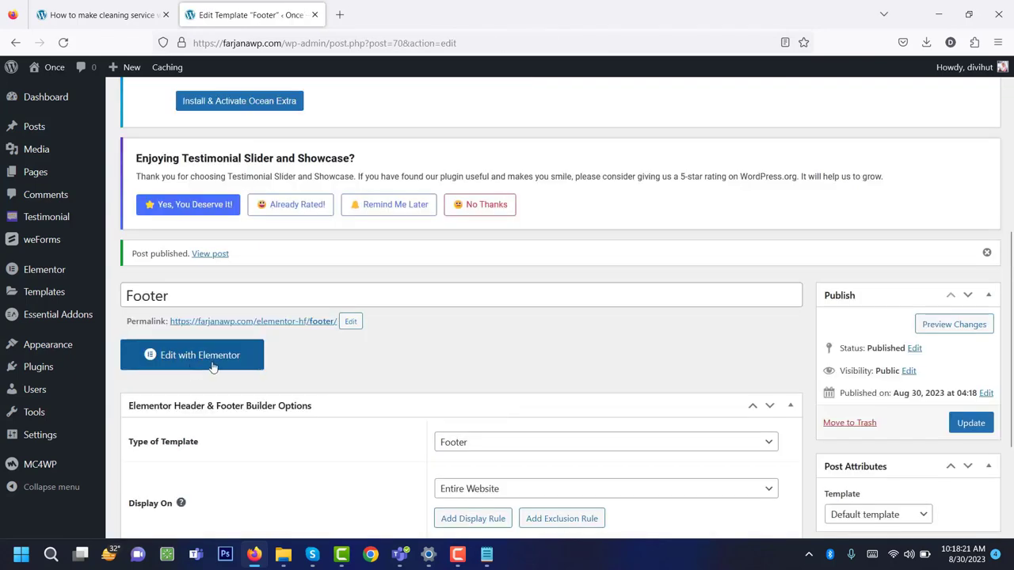
left_click(213, 360)
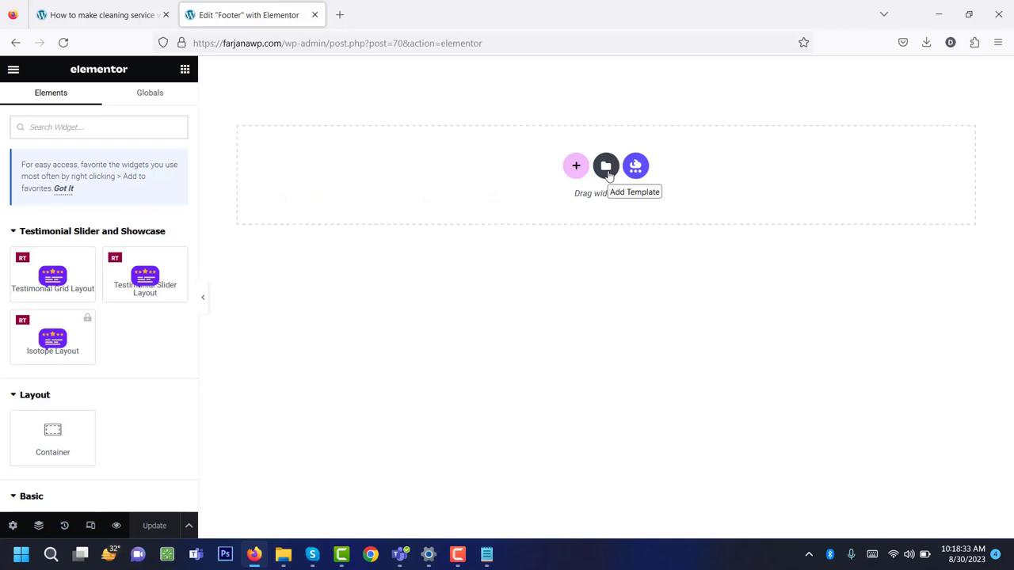
Insert the saved Footer template from My Templates into the footer.
left_click(606, 167)
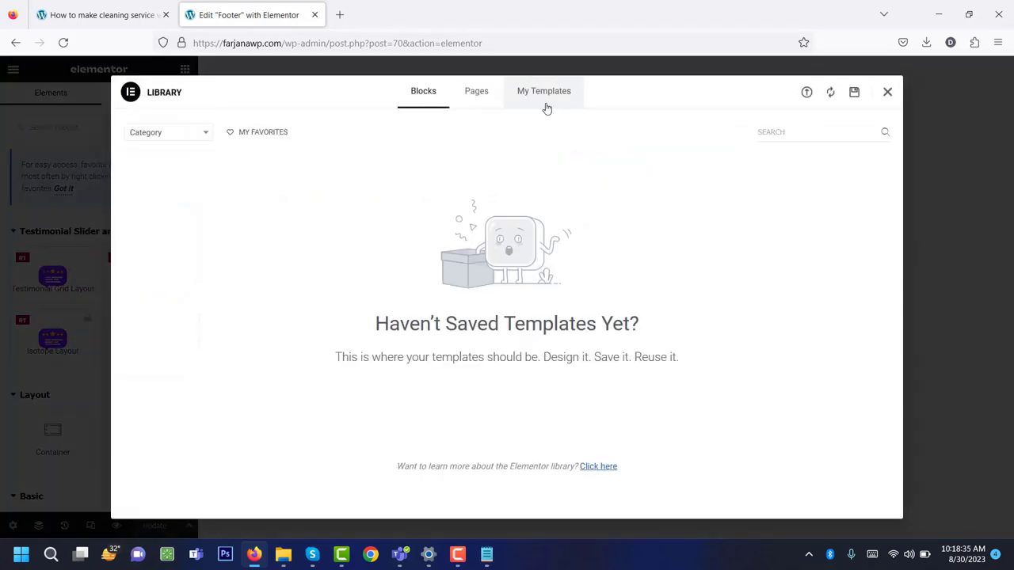
left_click(544, 107)
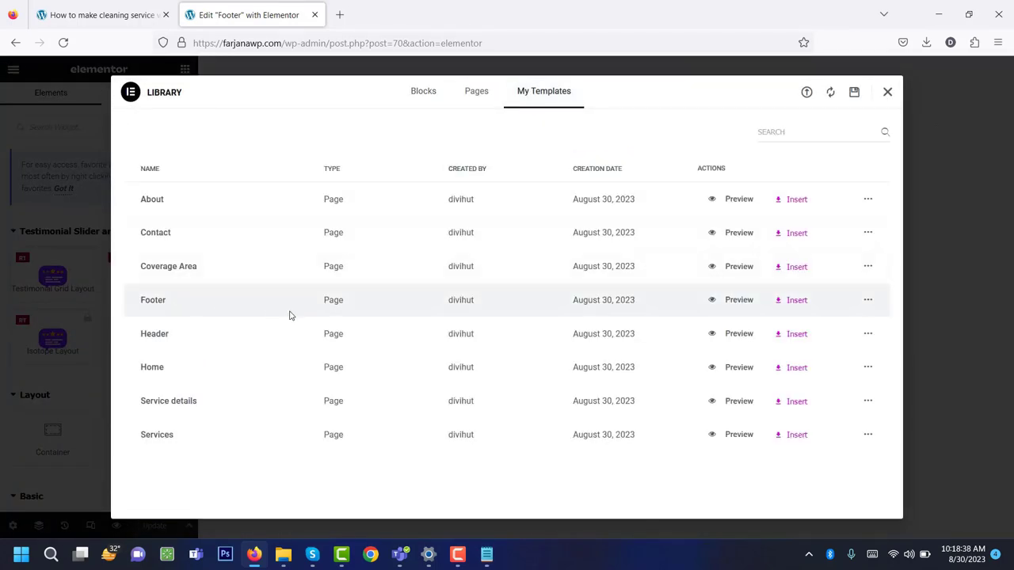
left_click(790, 305)
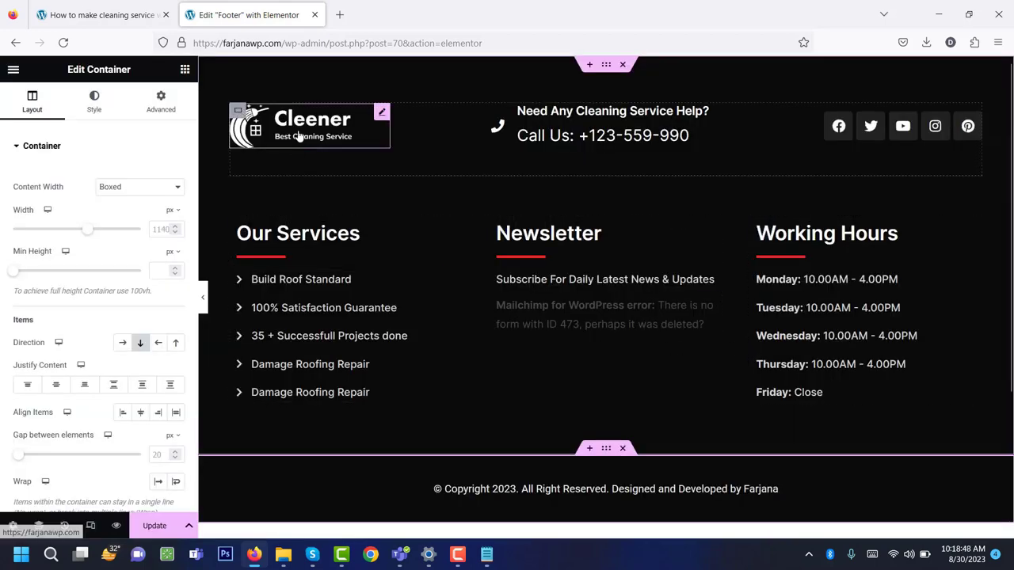
scroll(839, 205, "down", 3)
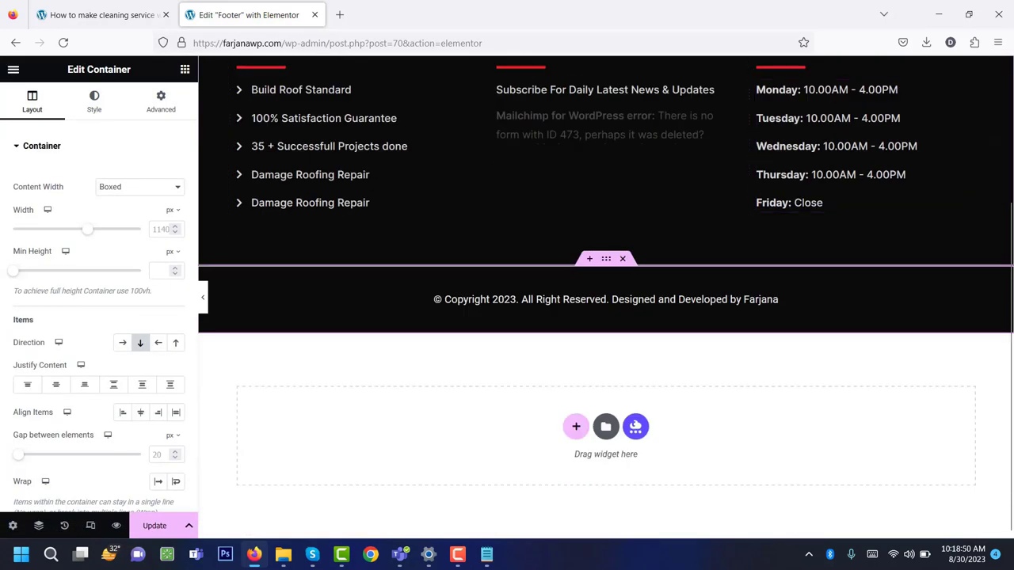
scroll(826, 306, "up", 3)
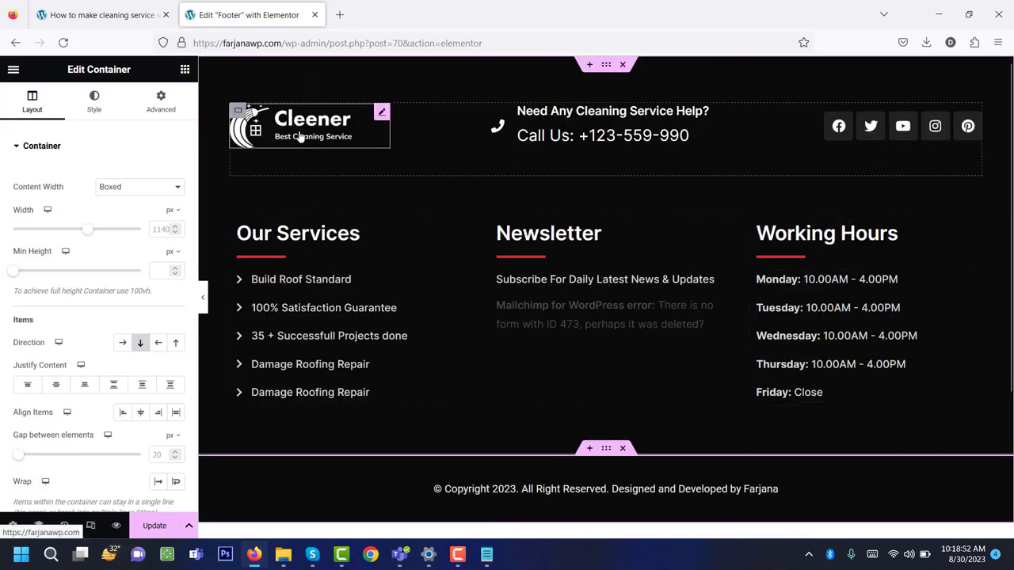
Inspect the Call Us box and social icons, adding then undoing an extra icon.
left_click(690, 135)
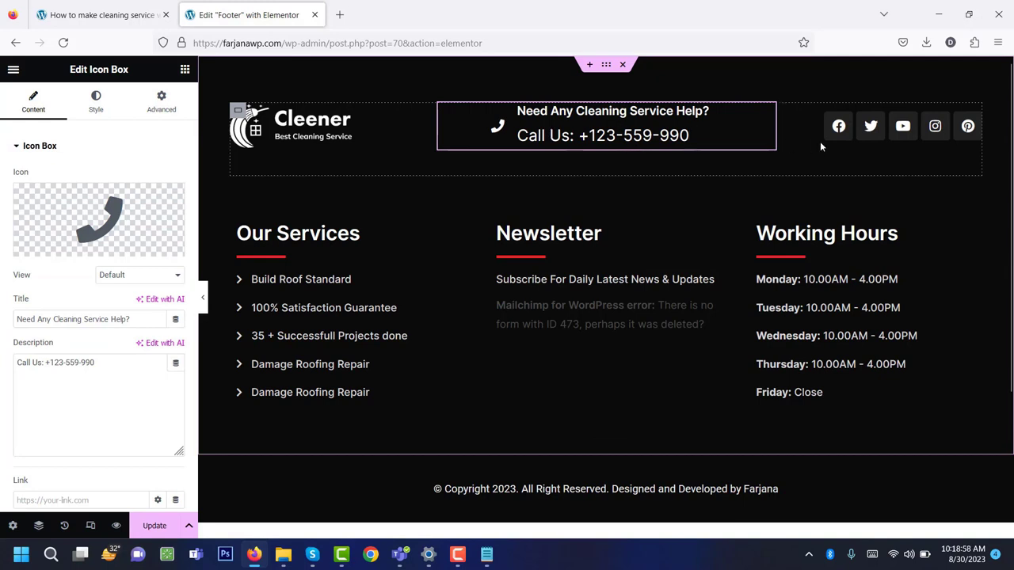
left_click(855, 130)
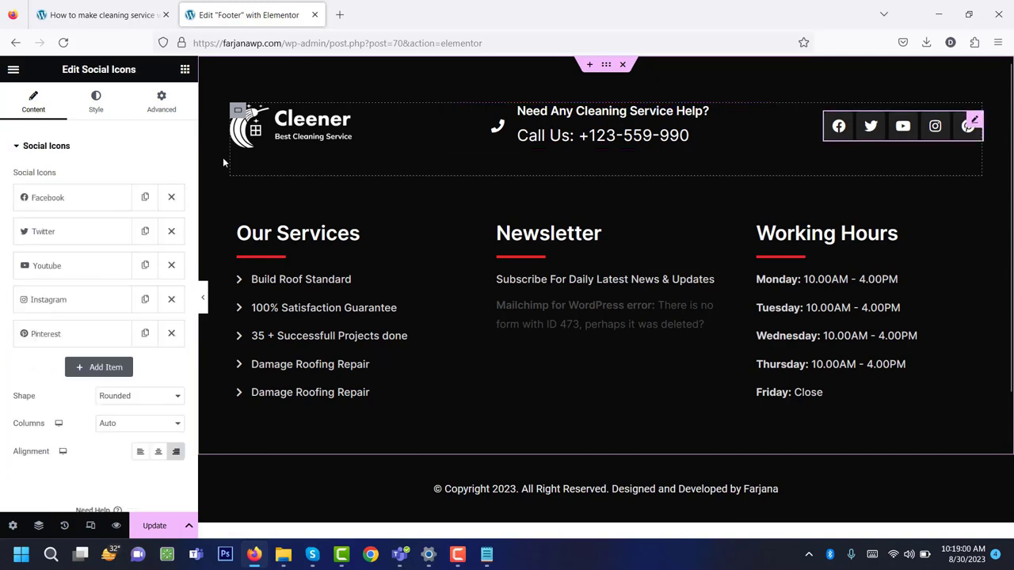
left_click(72, 205)
mouse_move(94, 267)
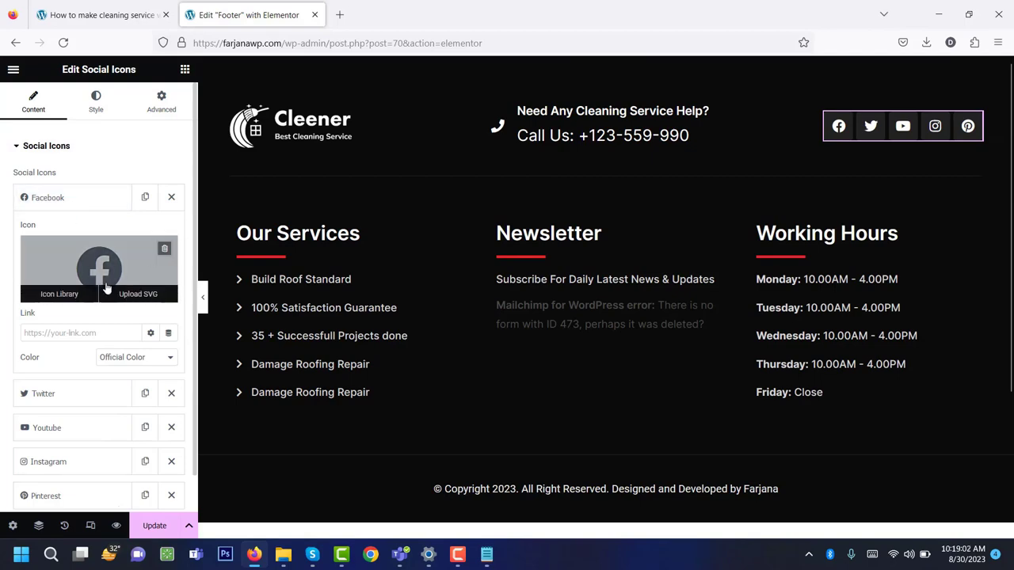
left_click(60, 294)
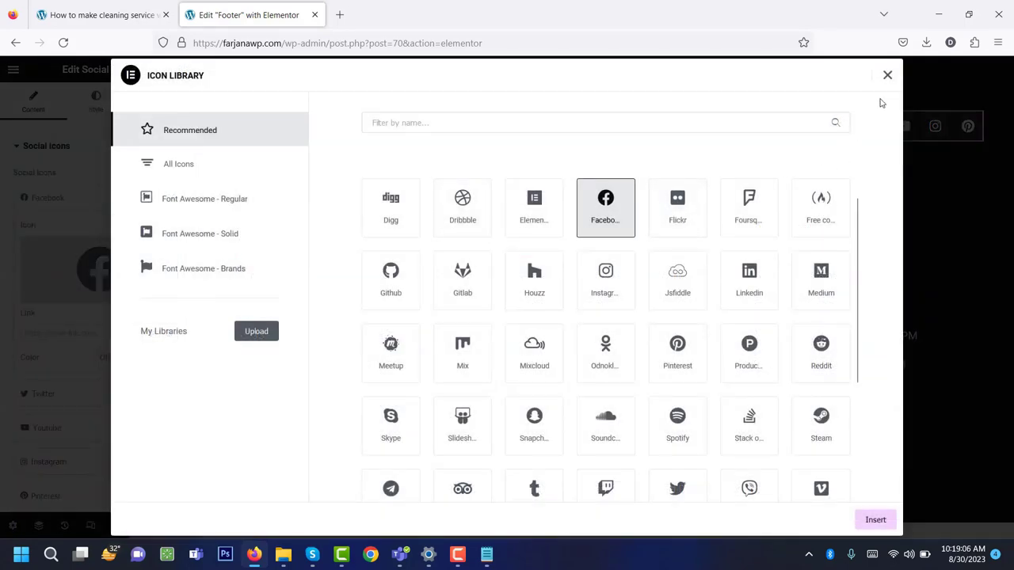
left_click(887, 76)
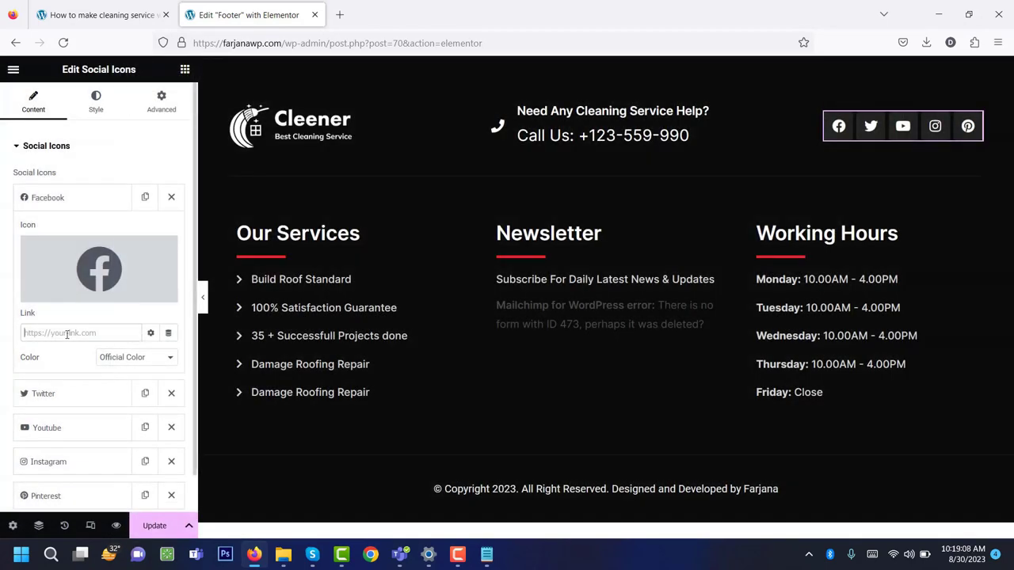
scroll(72, 339, "down", 2)
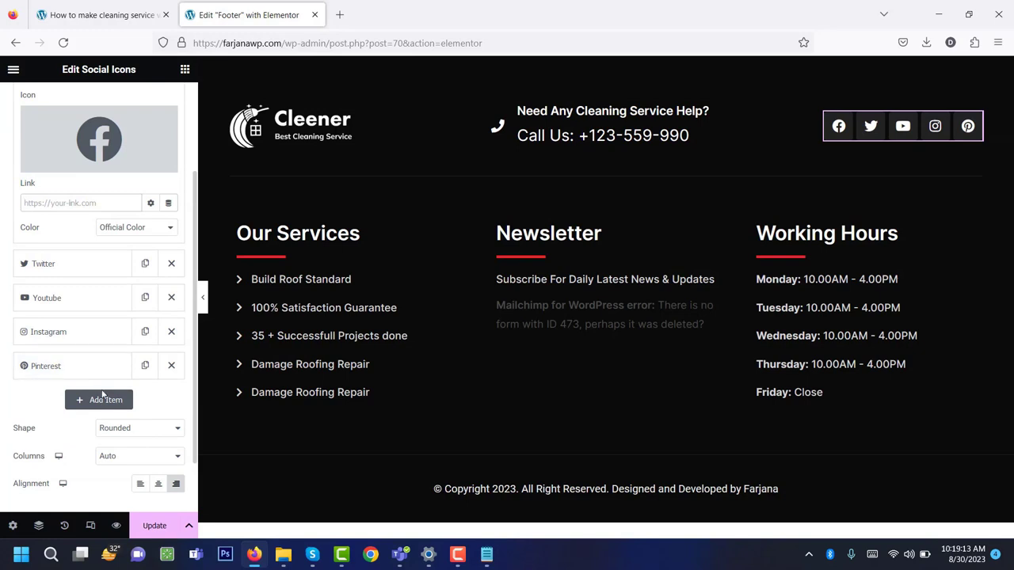
left_click(105, 402)
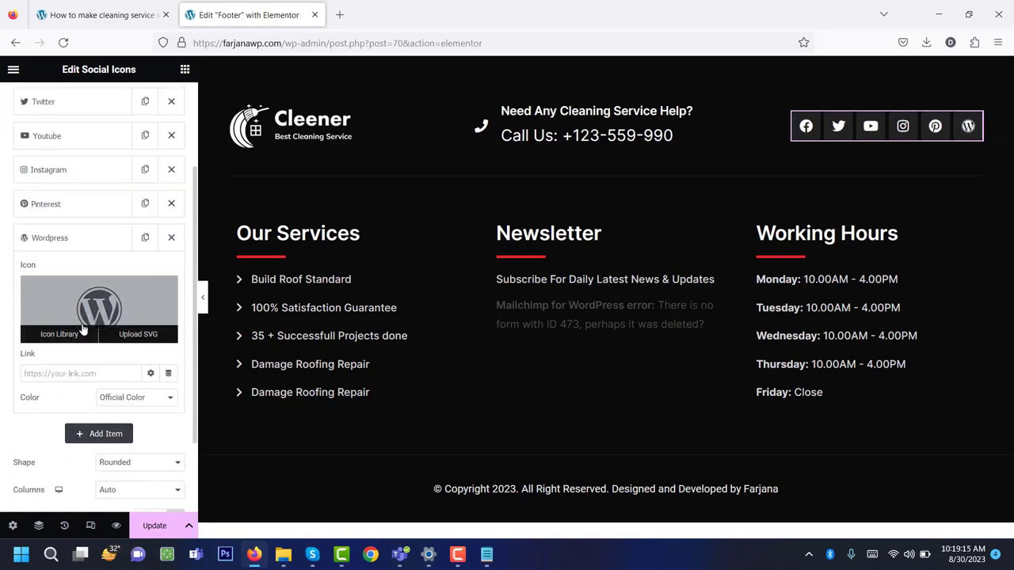
key("ctrl+z")
left_click(90, 206)
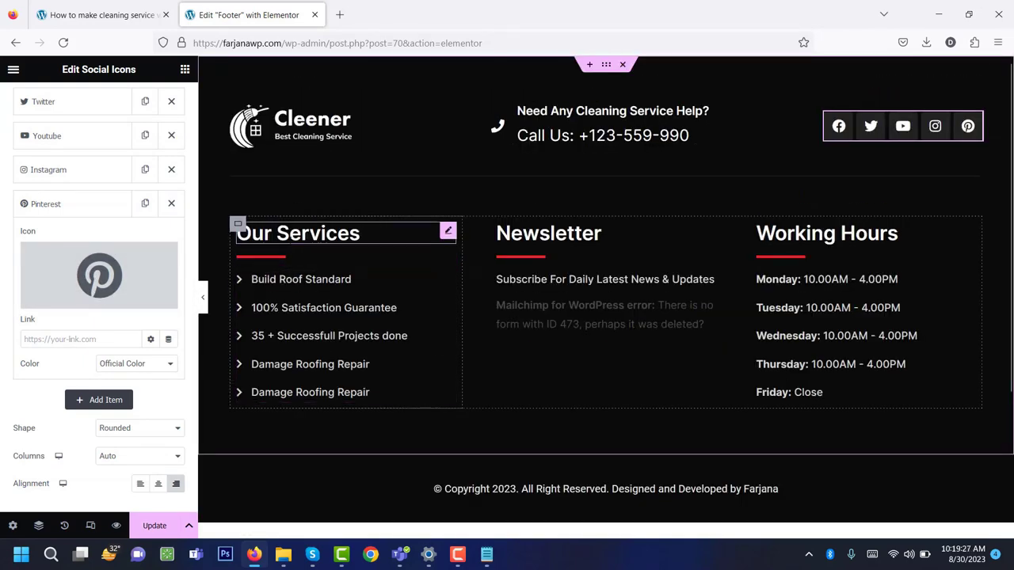
Check the Our Services list, newsletter, Working Hours and copyright, then save the footer.
left_click(315, 324)
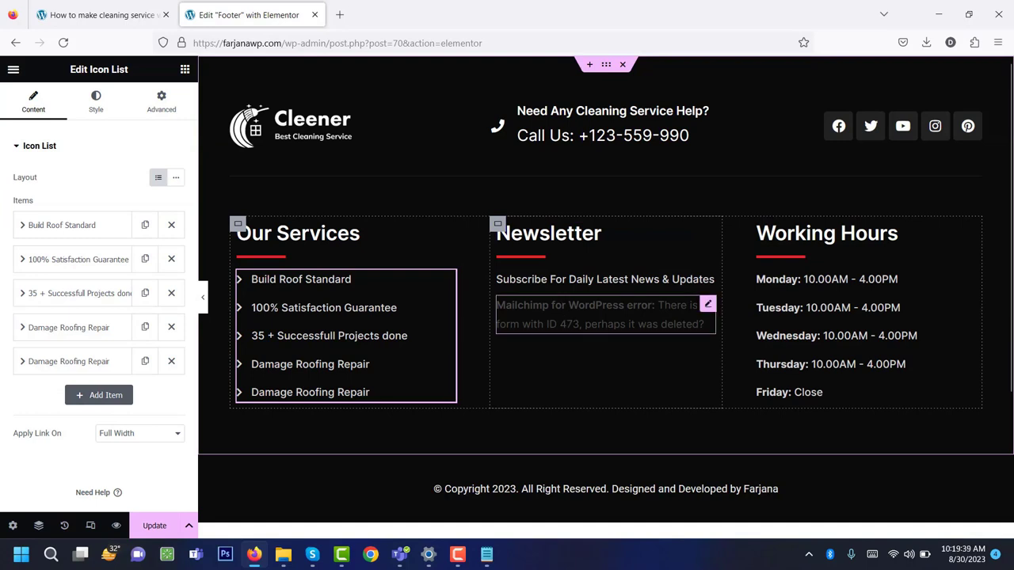
left_click(605, 314)
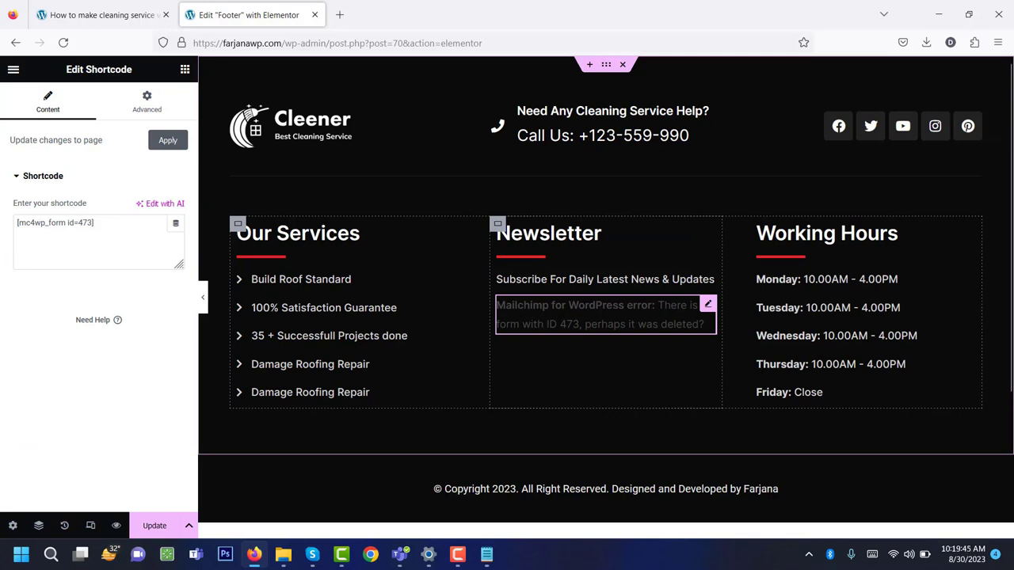
left_click(796, 292)
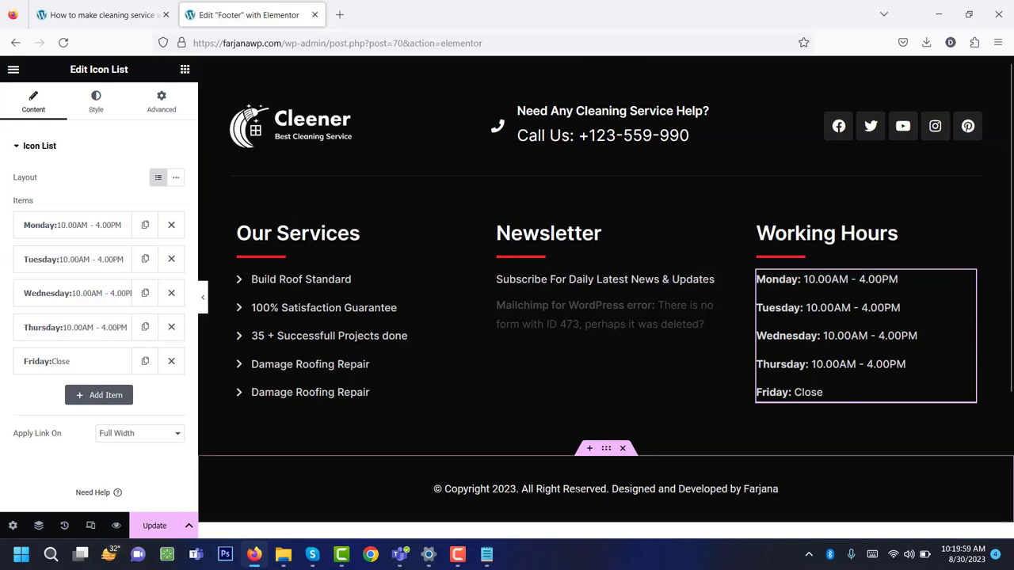
left_click(772, 488)
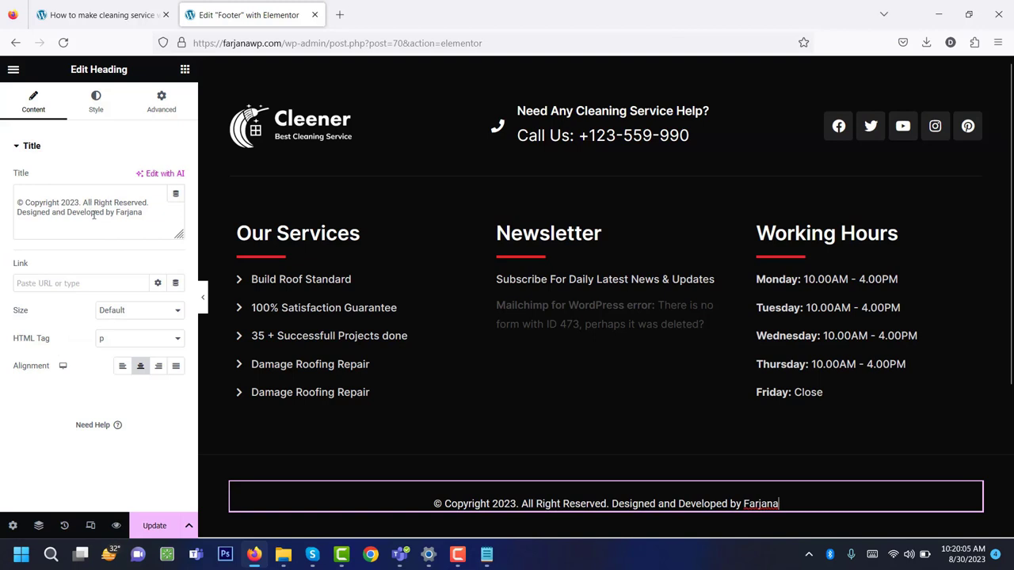
left_click(156, 527)
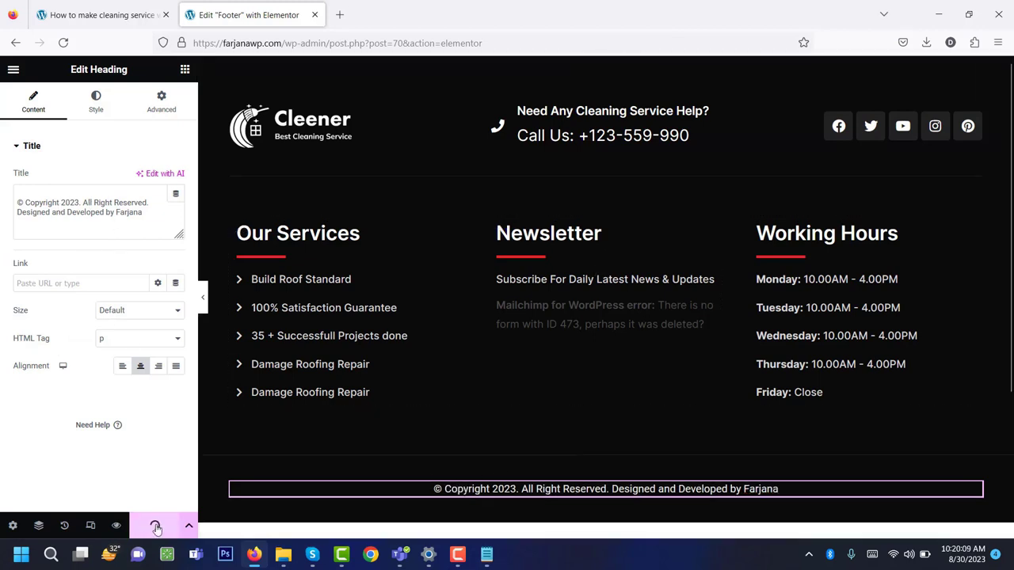
Exit the Elementor editor and go to the site's Pages list.
left_click(14, 69)
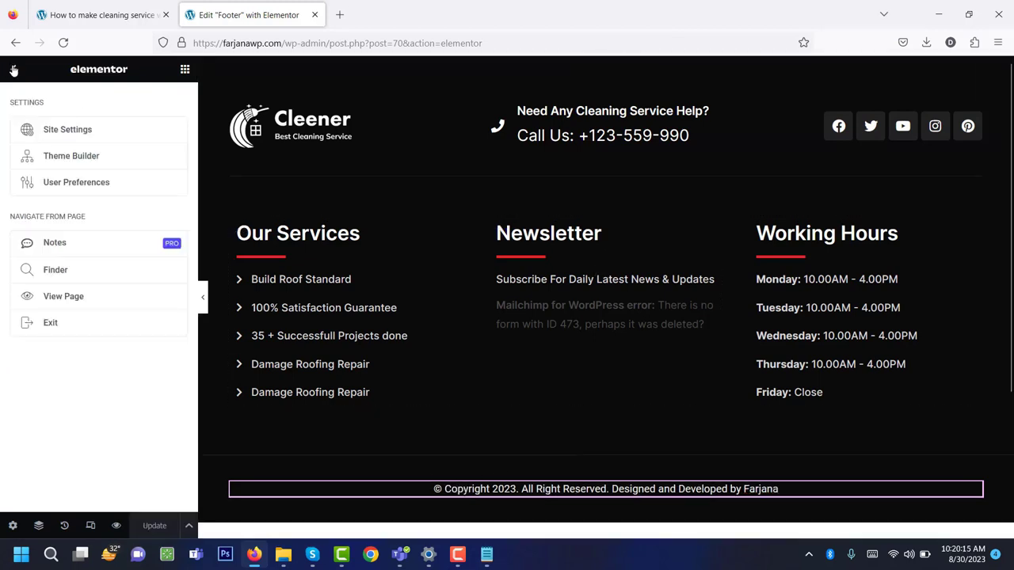
left_click(65, 323)
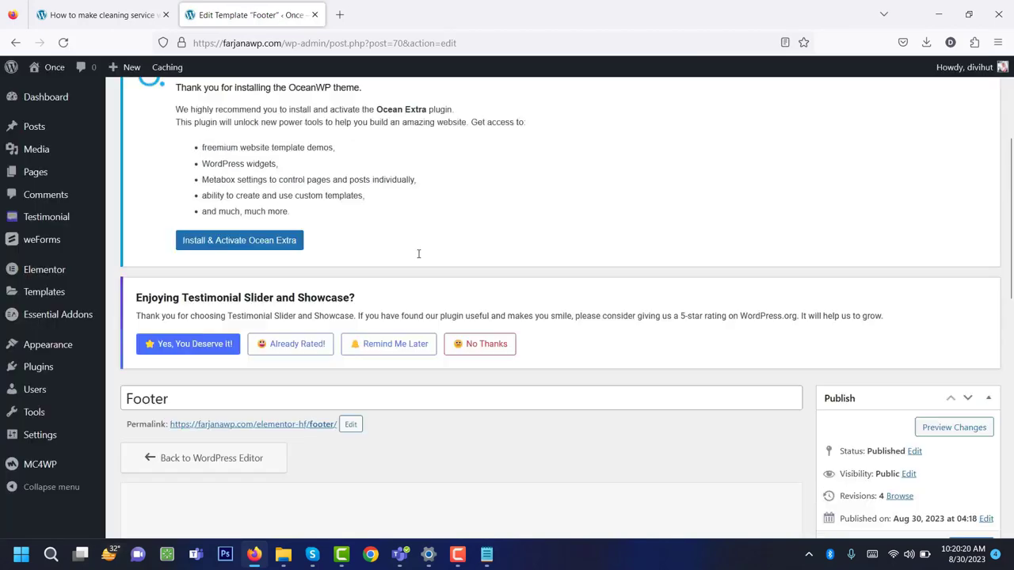
key("ctrl+shift+Tab")
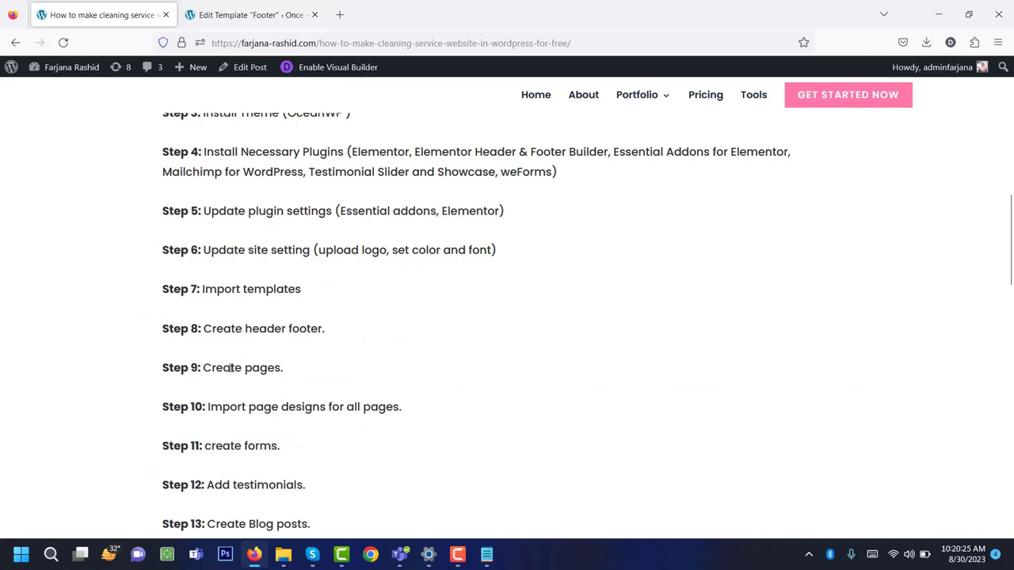
key("ctrl+Tab")
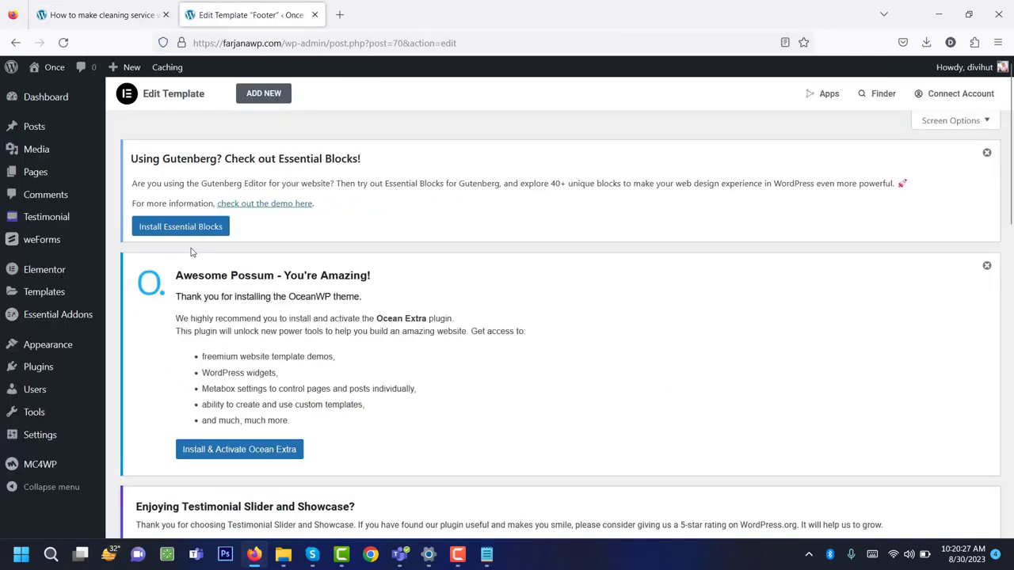
left_click(35, 172)
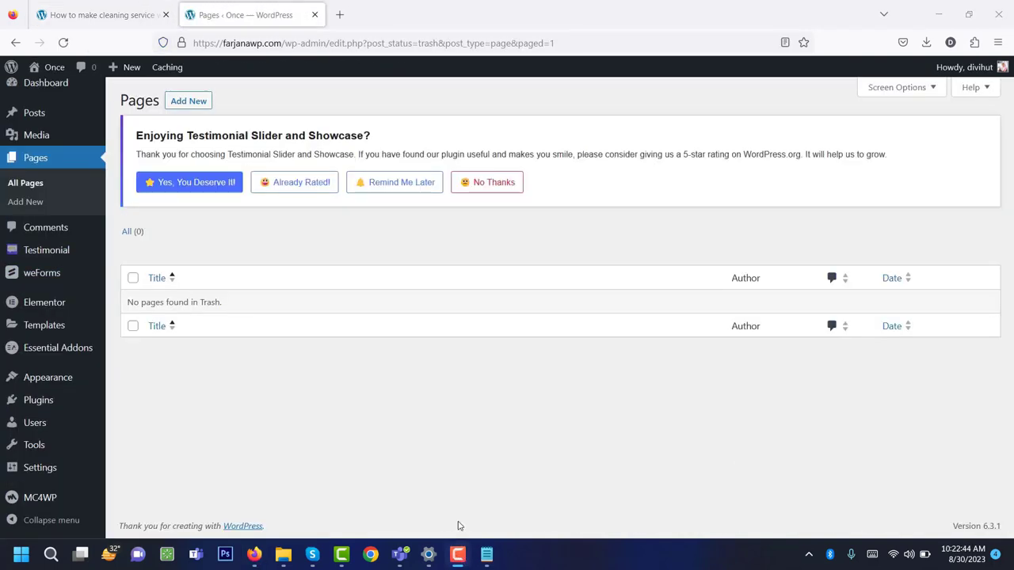
left_click(457, 526)
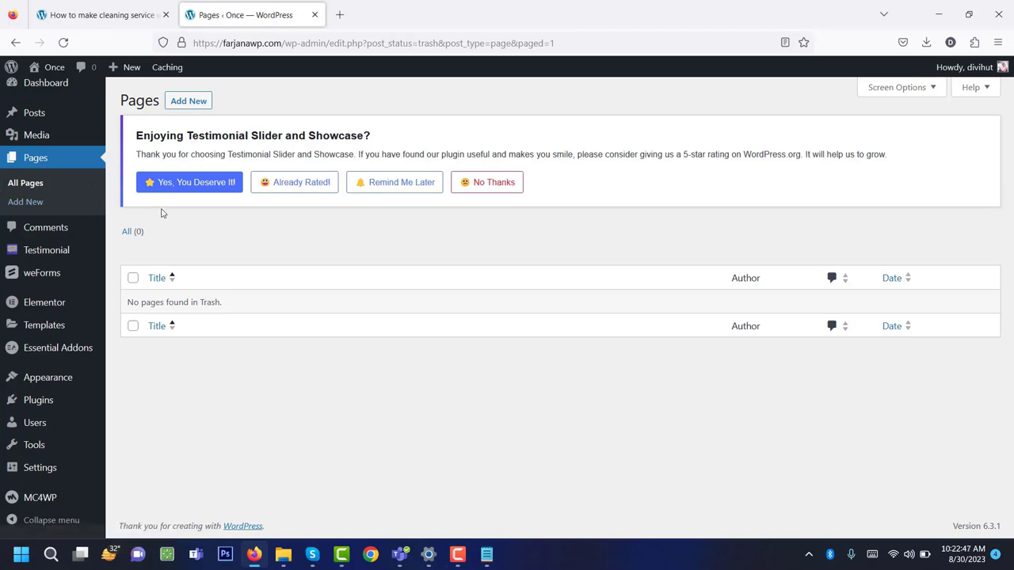
Publish a new page titled 'Home' and turn off fullscreen editing.
left_click(203, 108)
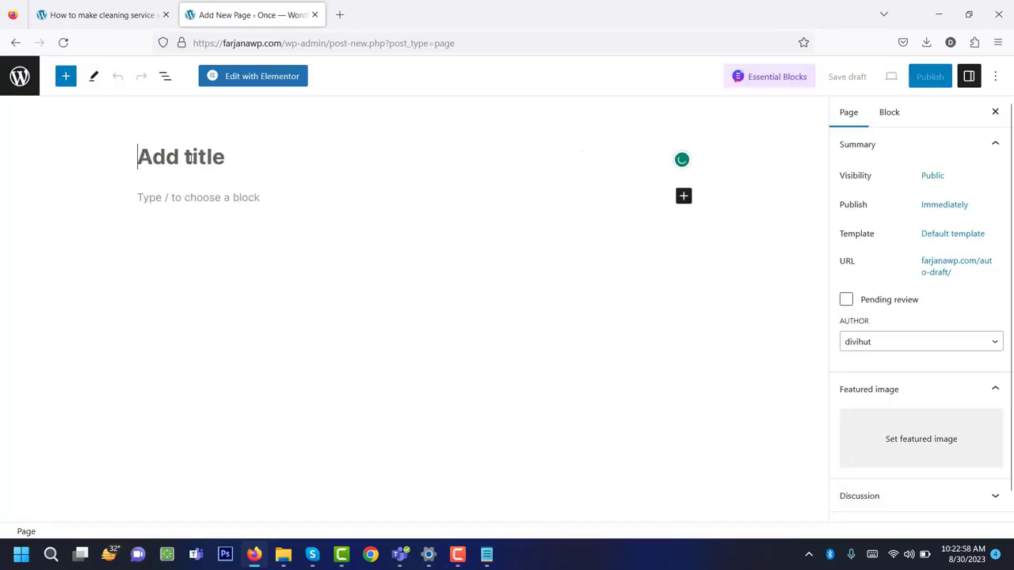
type("Home")
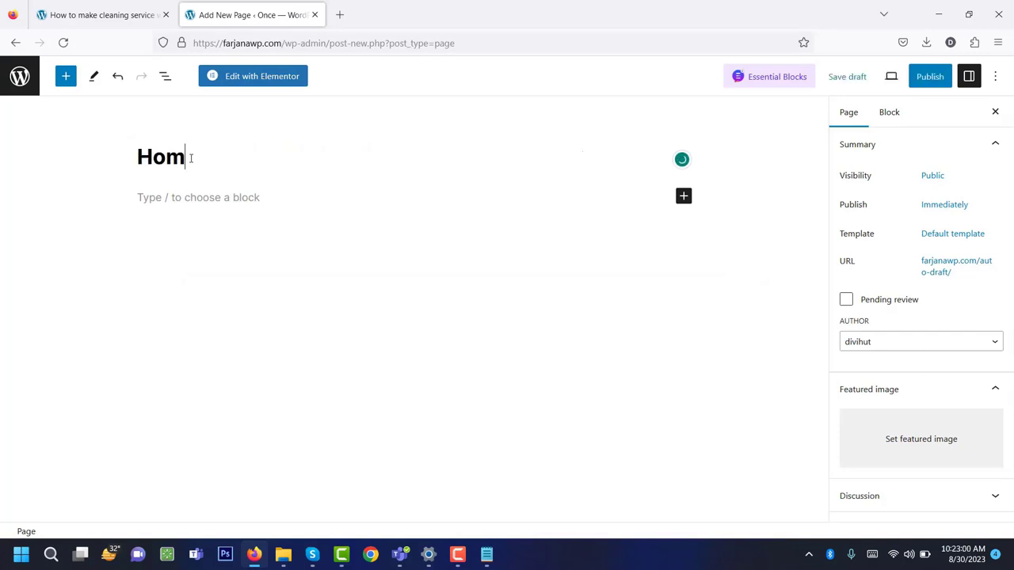
left_click(928, 76)
left_click(897, 82)
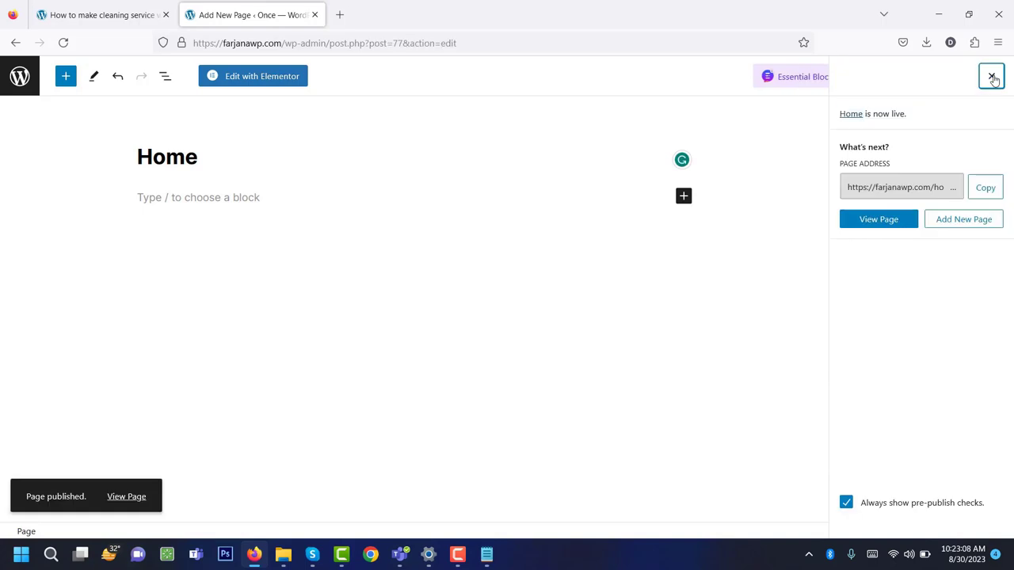
left_click(990, 76)
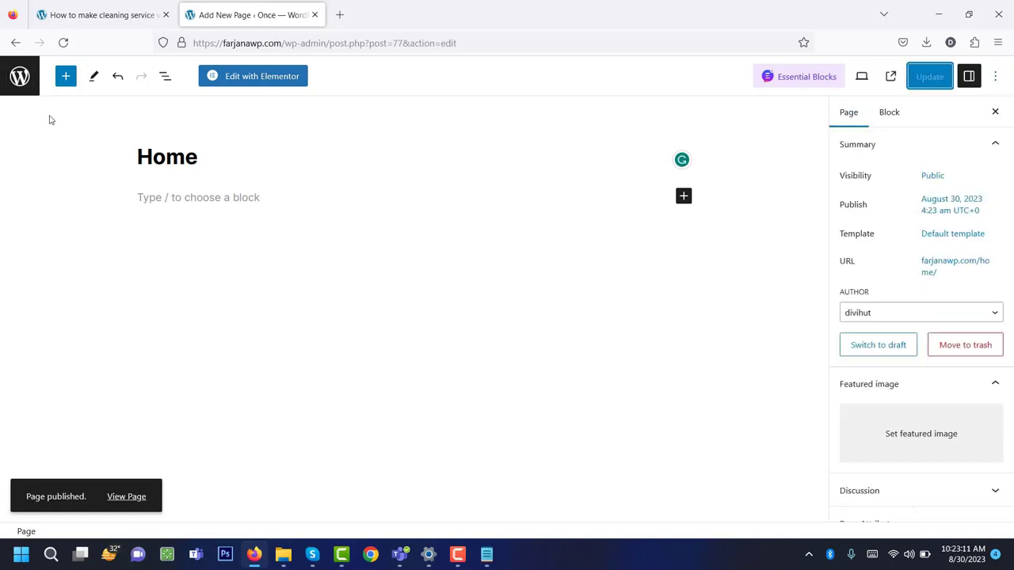
left_click(995, 76)
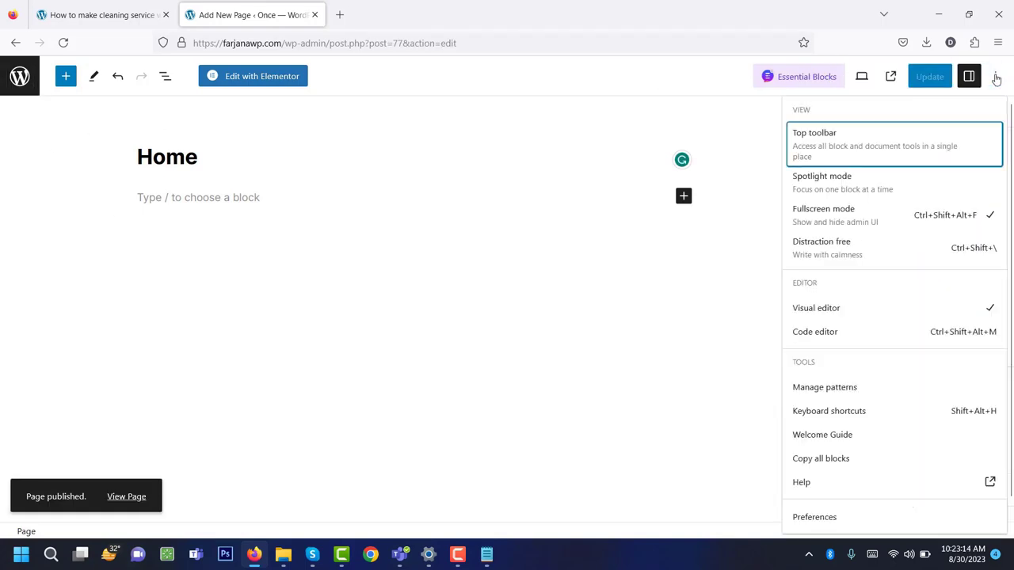
left_click(850, 225)
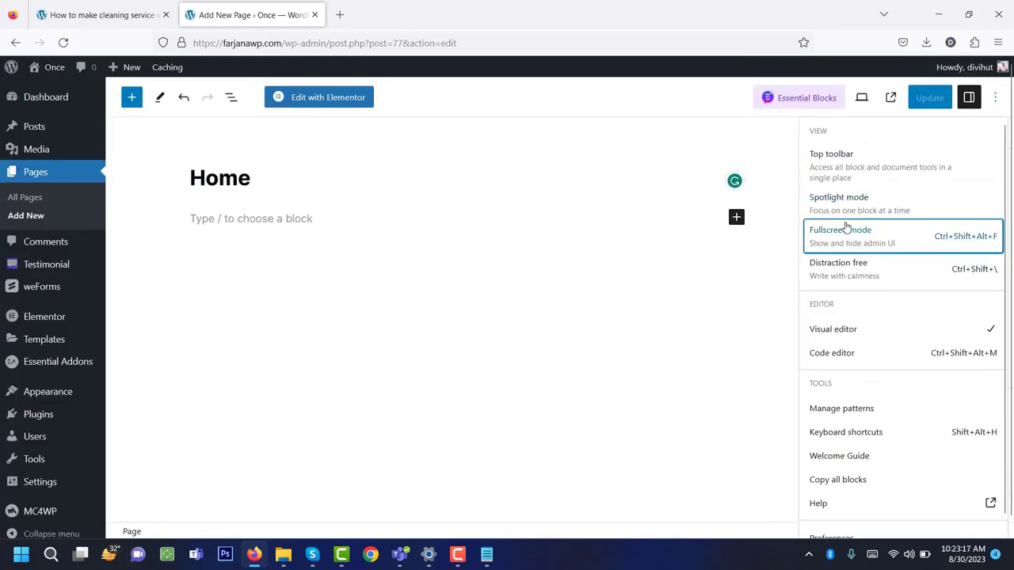
Publish a new page titled 'About Us'.
left_click(30, 217)
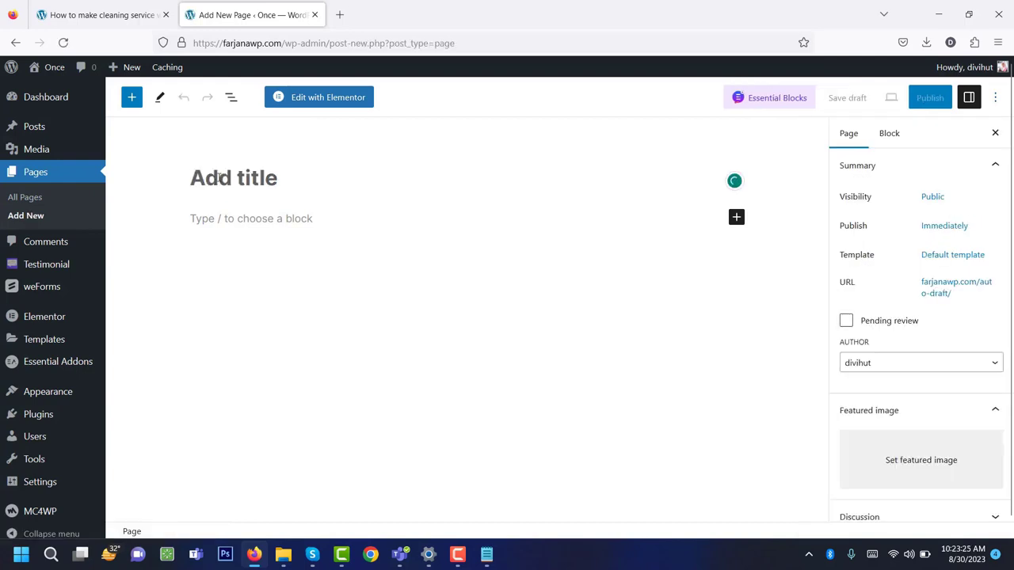
type("About")
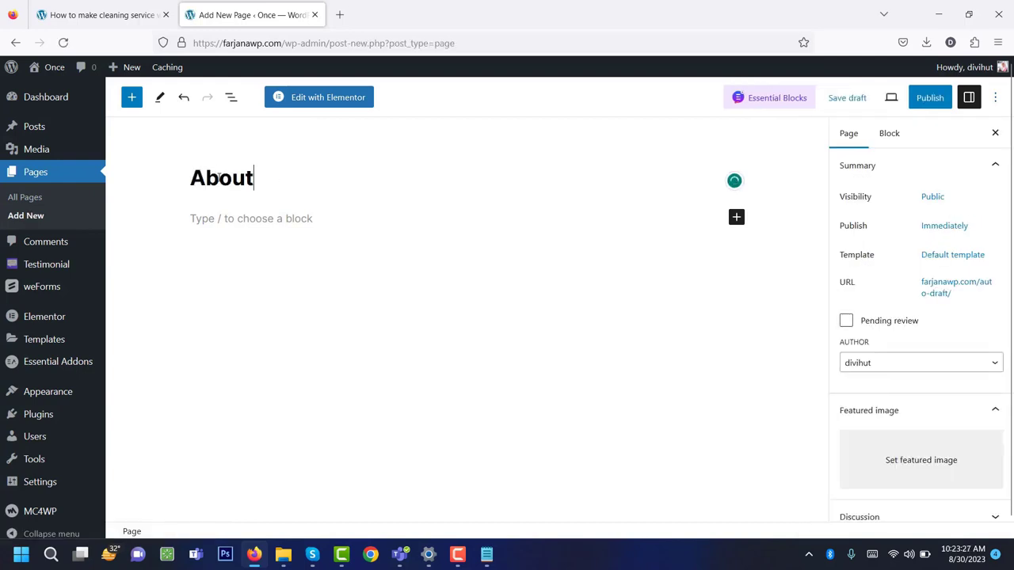
type(" Us")
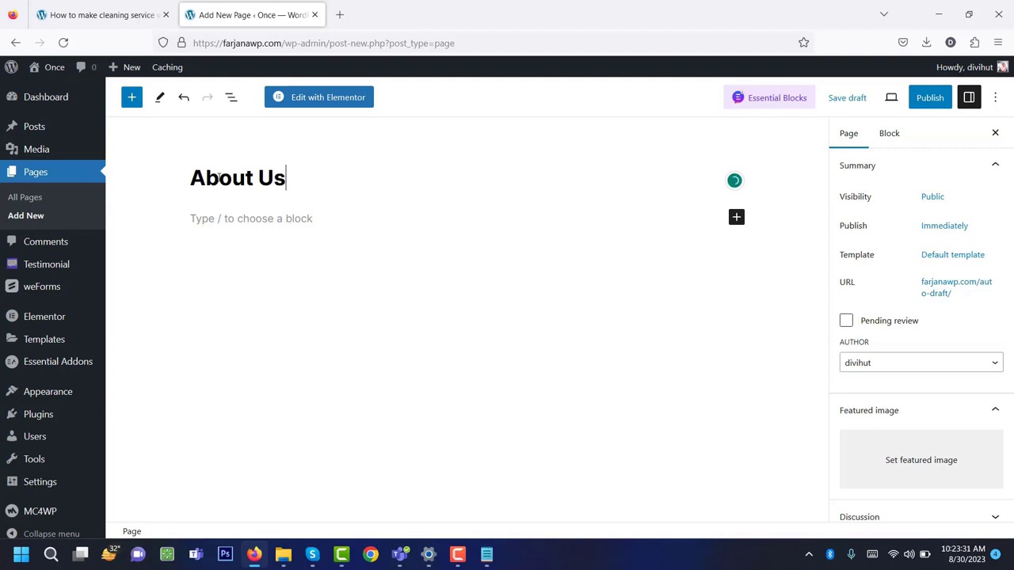
left_click(928, 98)
left_click(902, 98)
Publish a new page titled 'Services' and start another blank page.
left_click(33, 216)
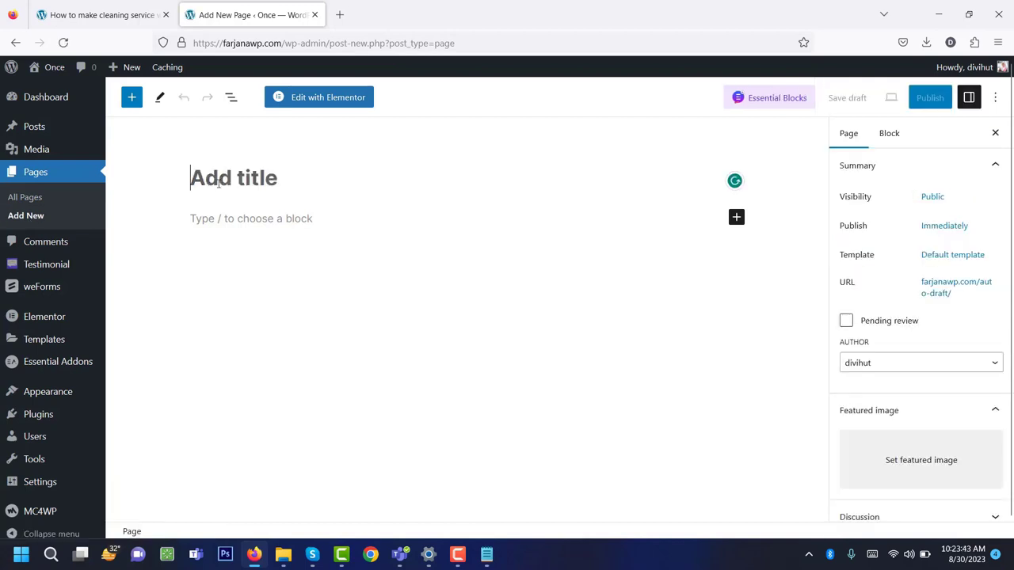
type("Servic")
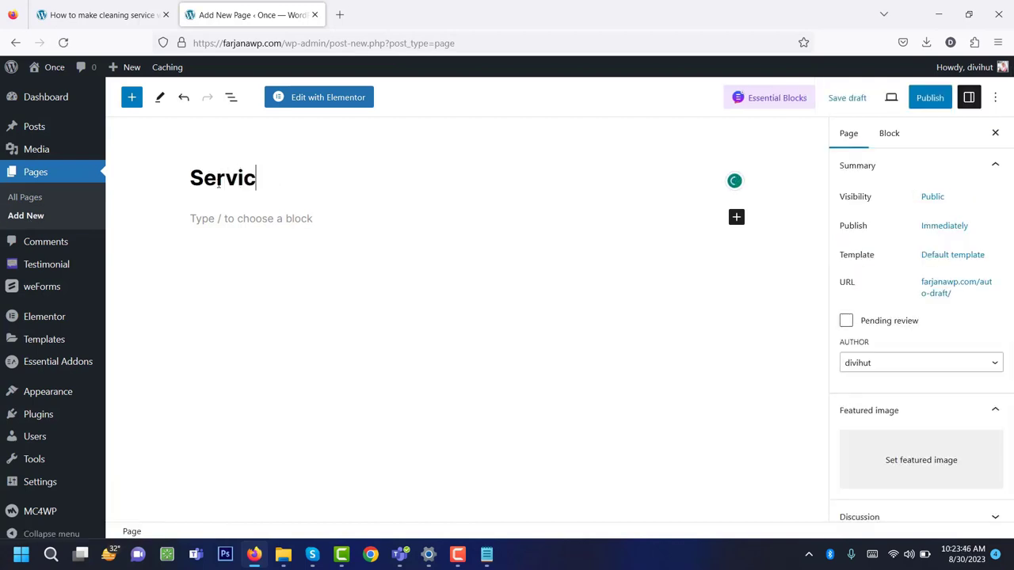
type("es")
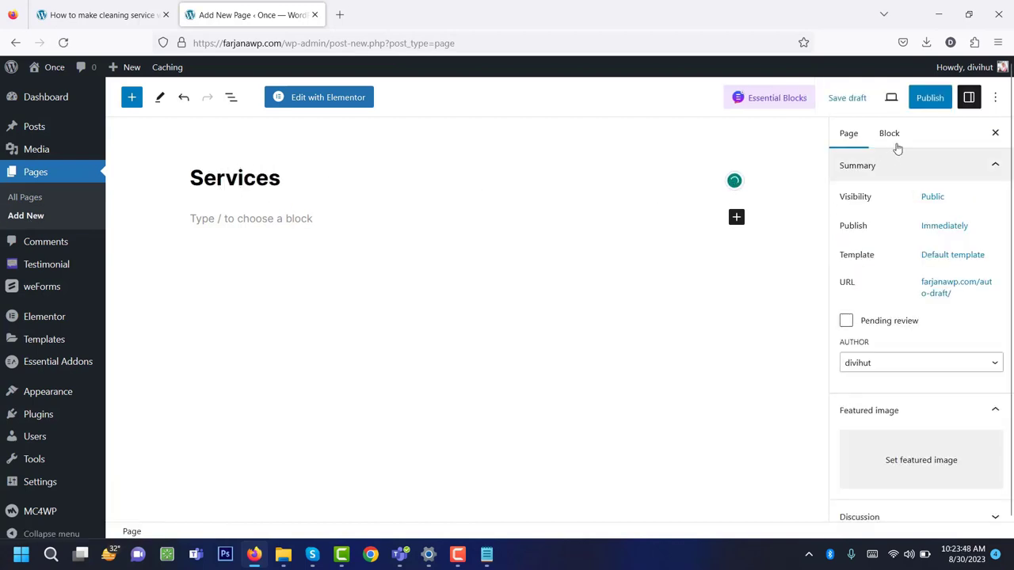
left_click(928, 99)
left_click(887, 102)
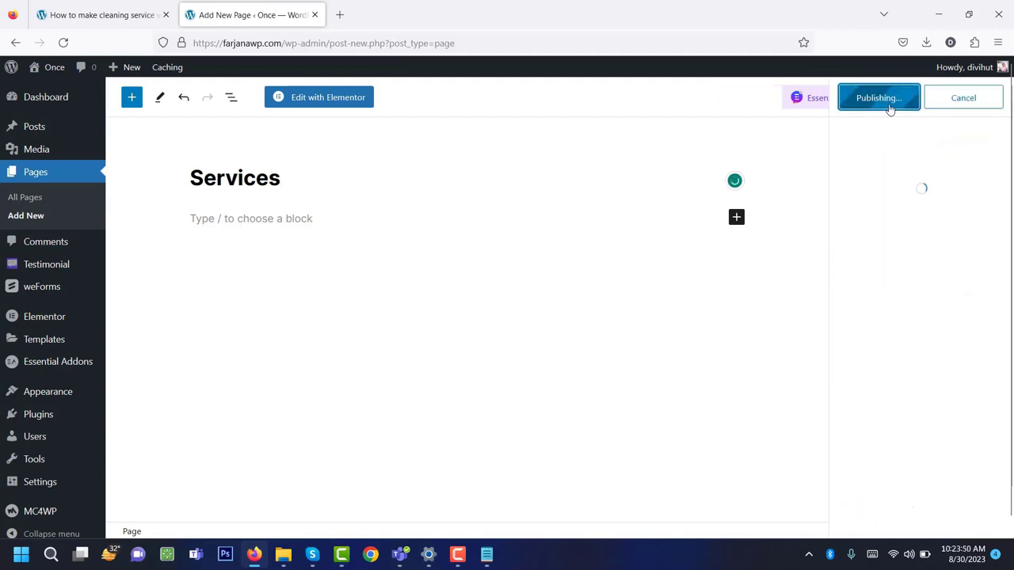
left_click(30, 217)
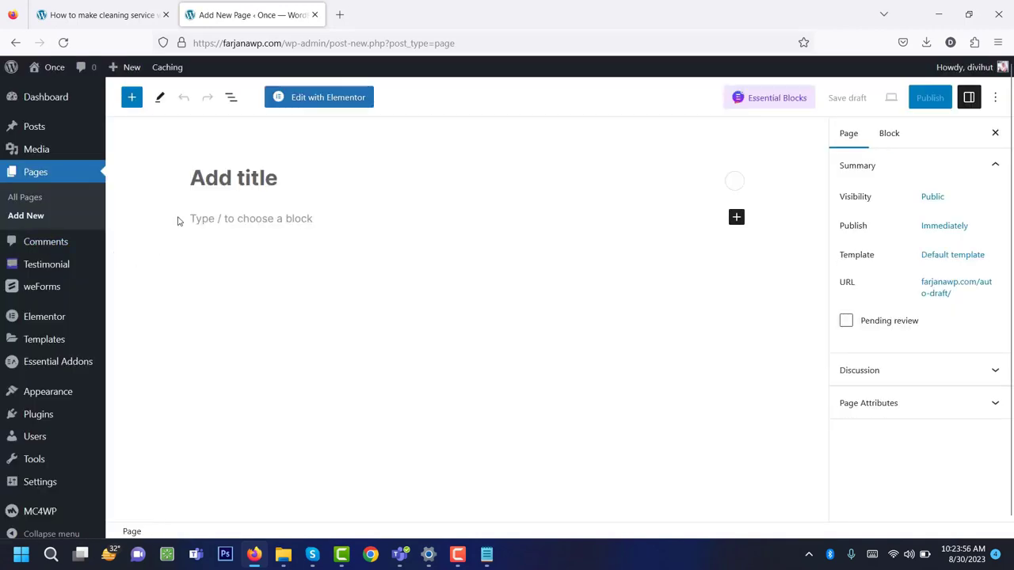
Publish pages titled 'Service Details' and 'Contact'.
type("Service Details")
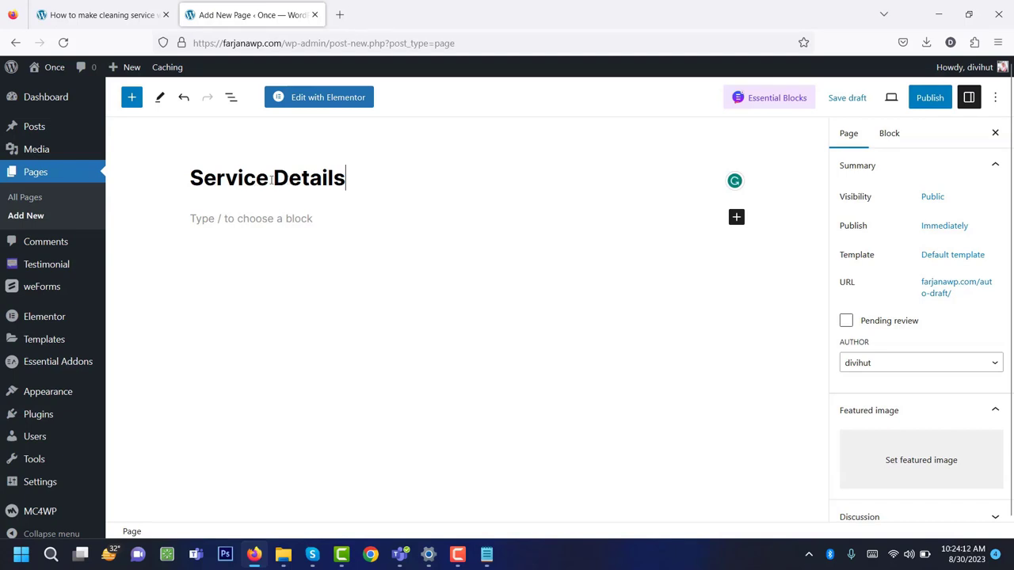
left_click(928, 99)
left_click(879, 99)
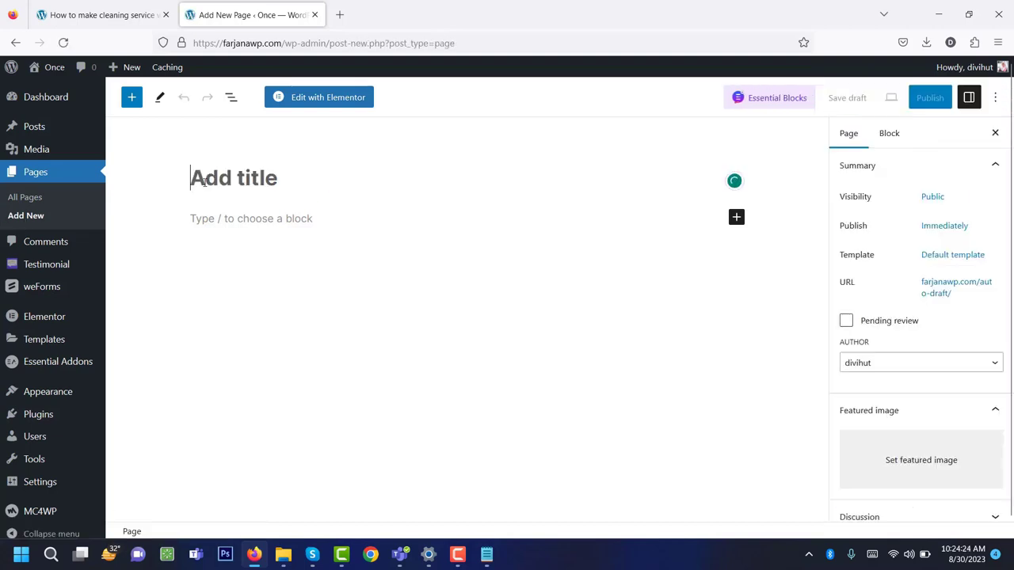
type("Contact")
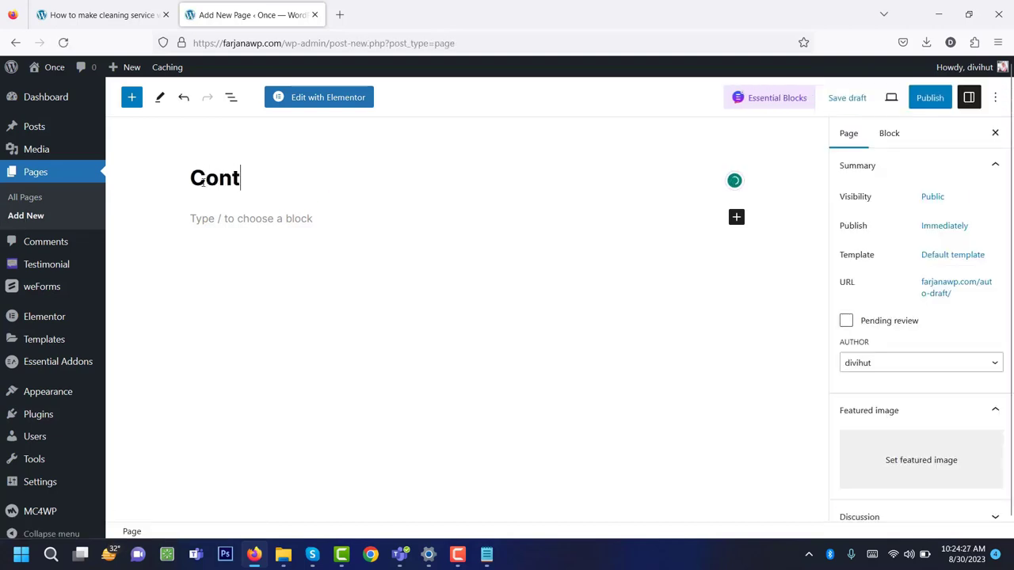
left_click(925, 99)
left_click(908, 100)
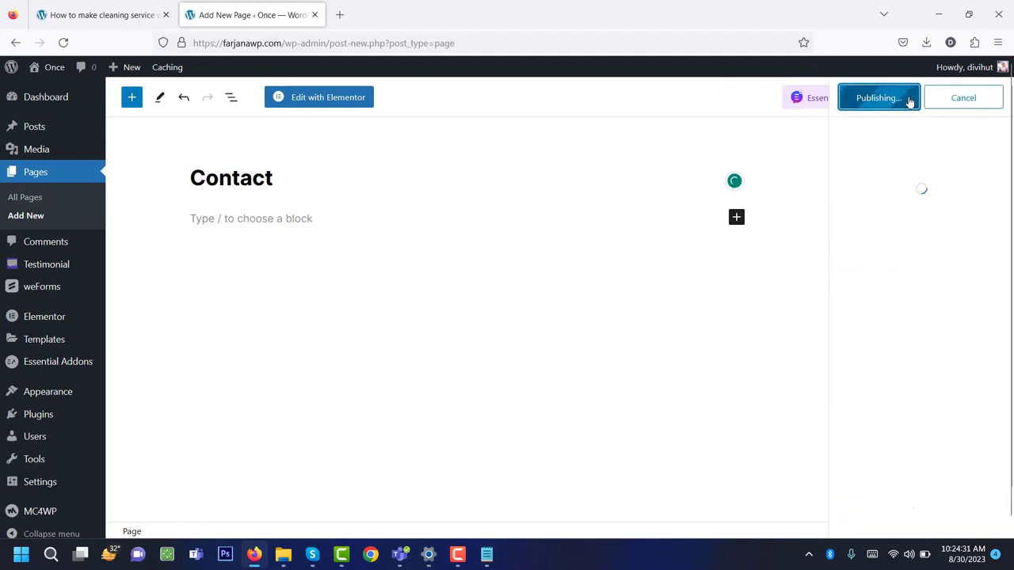
Publish a new 'Coverage Area' page, then switch to the tutorial tab.
left_click(30, 218)
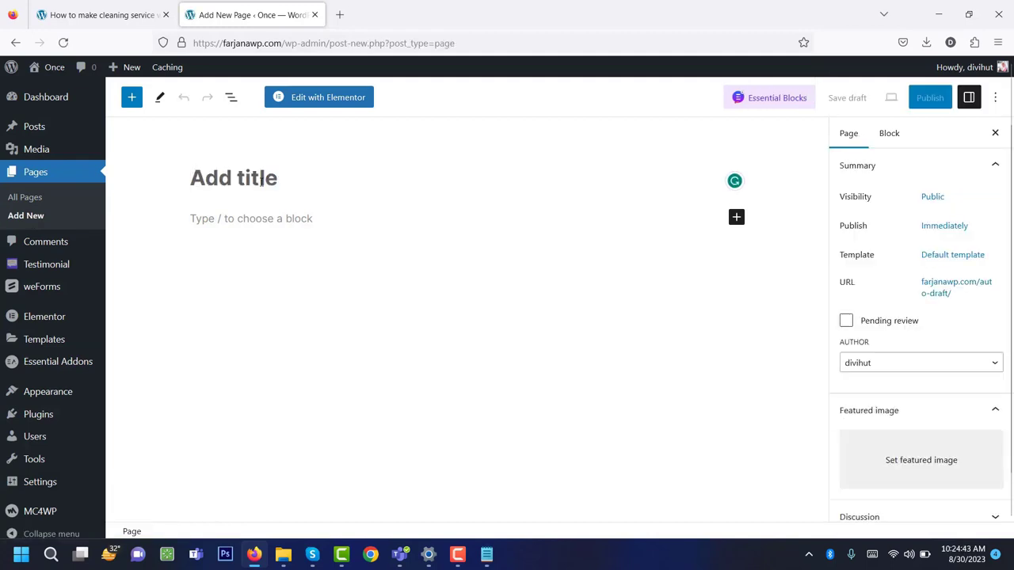
type("Coverag")
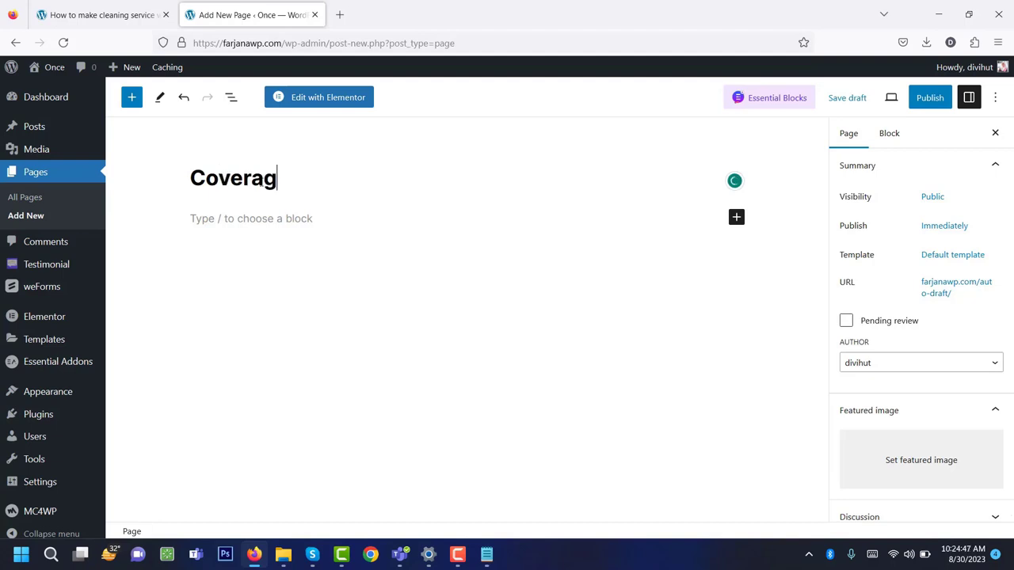
type("e Area")
left_click(931, 98)
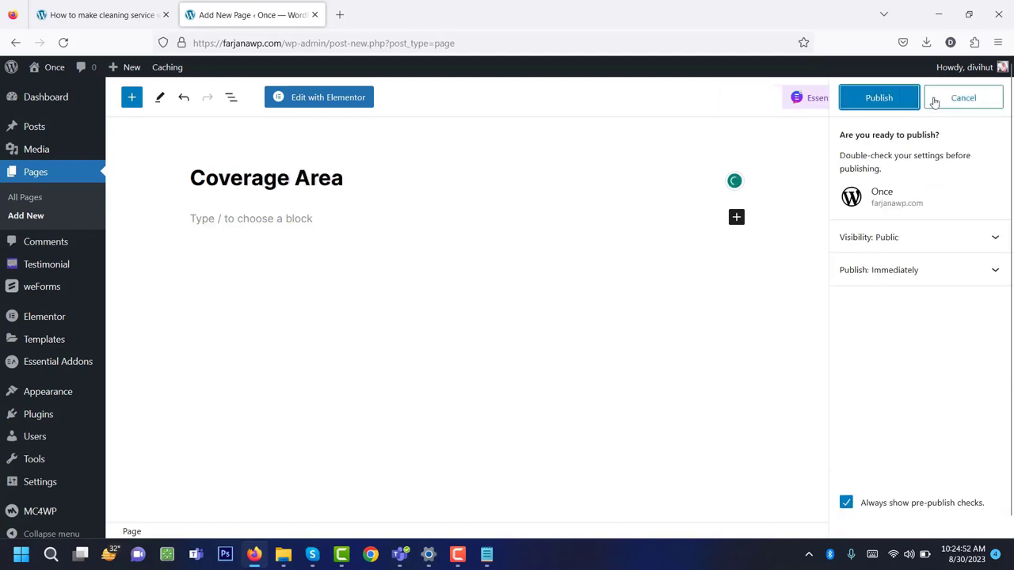
left_click(879, 99)
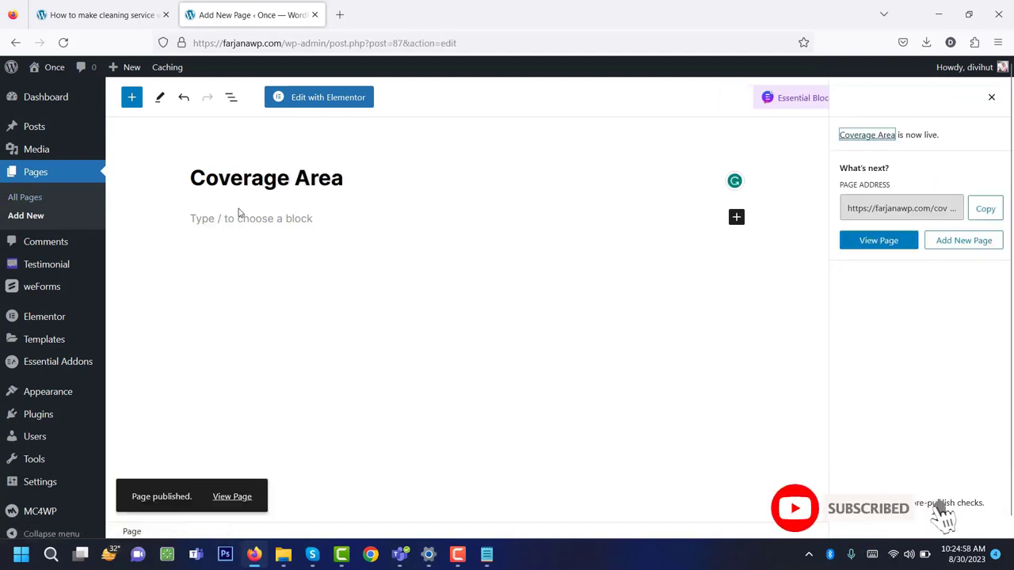
left_click(118, 15)
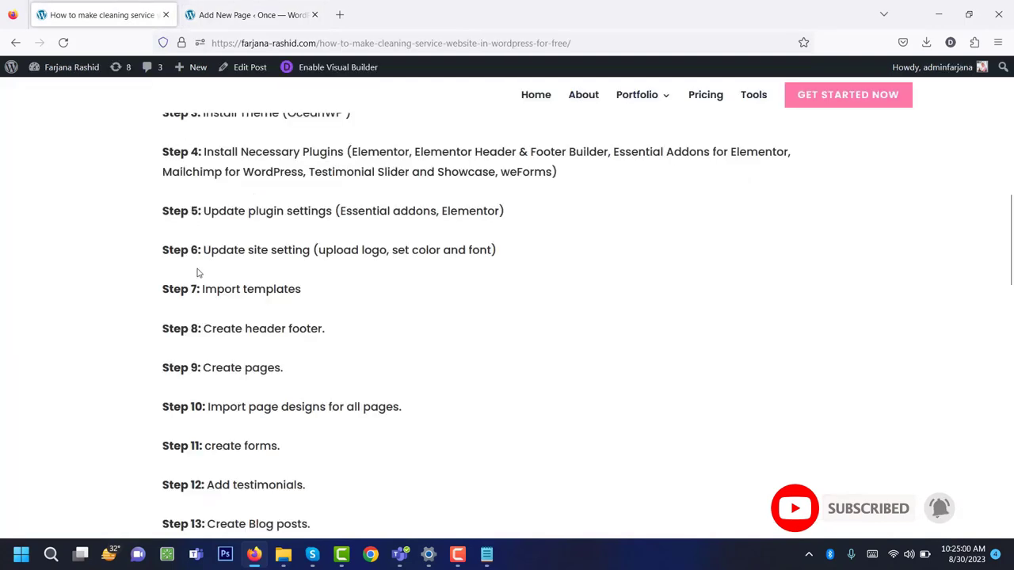
Return to All Pages and open the Home page with Elementor.
scroll(198, 273, "down", 3)
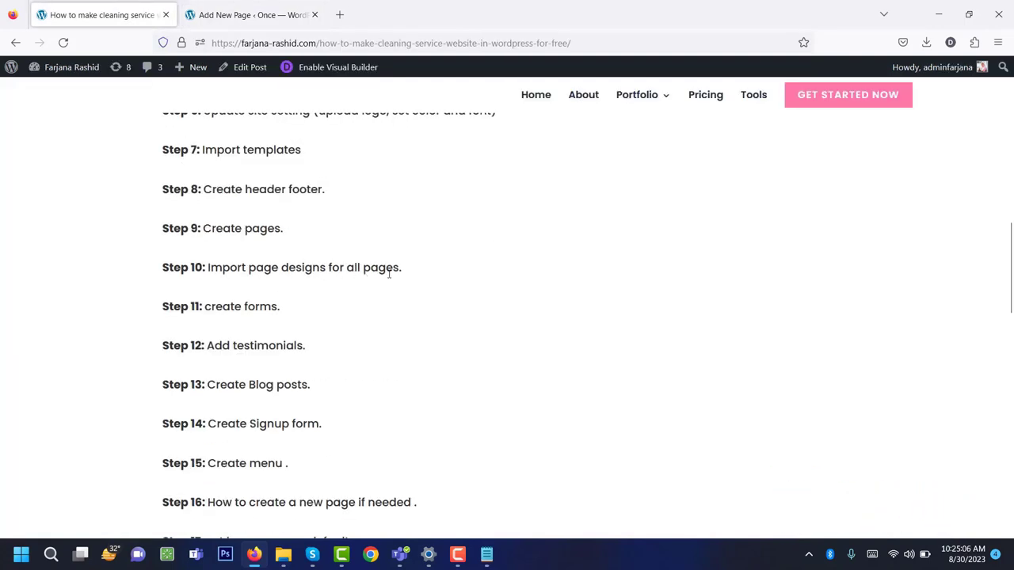
scroll(389, 274, "down", 3)
left_click(250, 15)
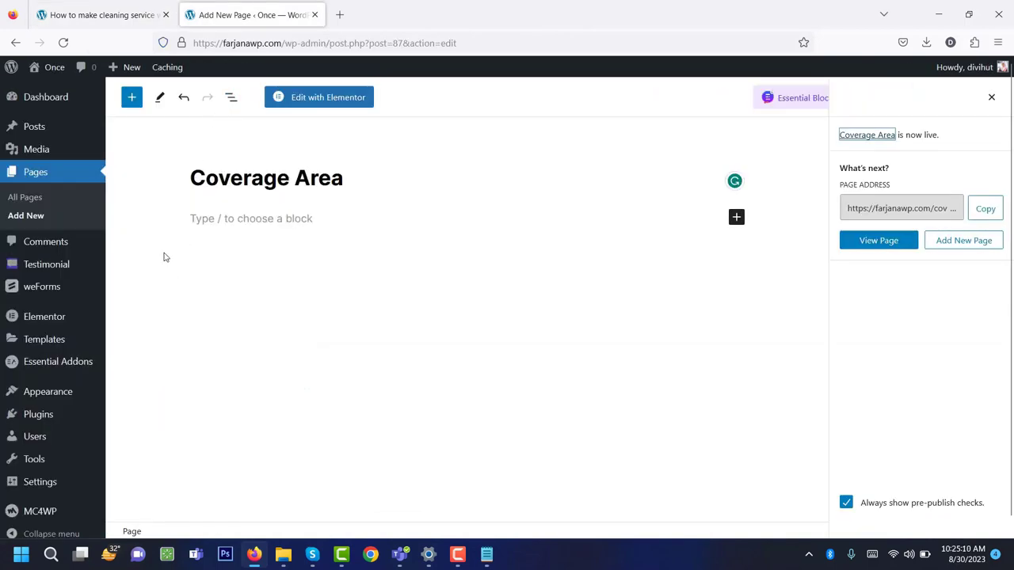
left_click(36, 200)
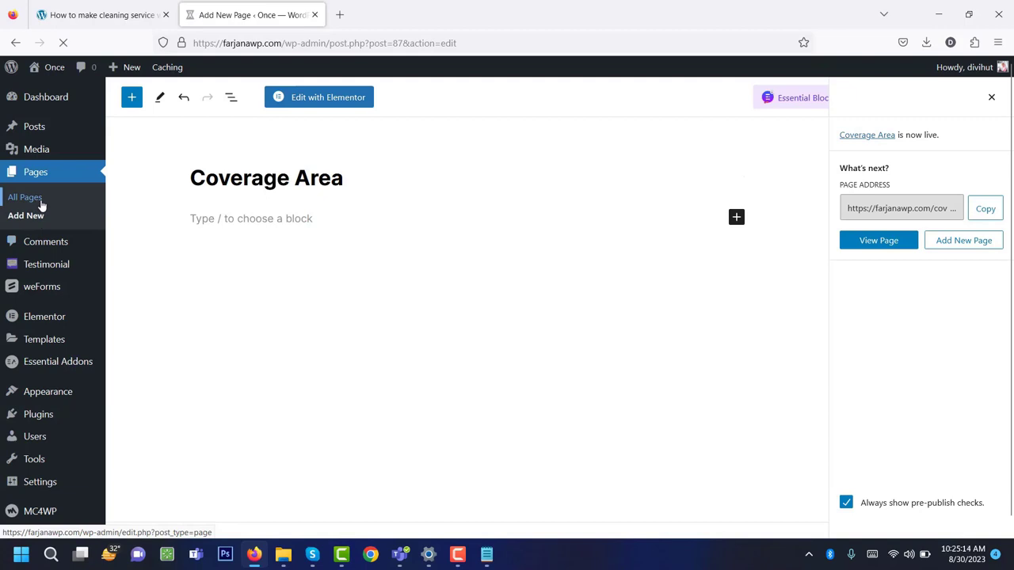
scroll(191, 380, "down", 2)
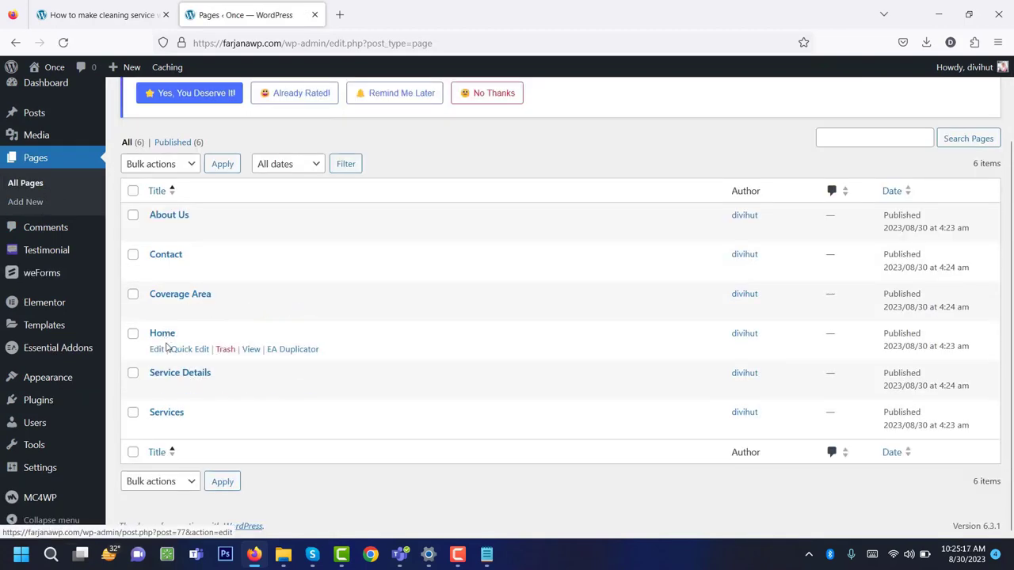
left_click(154, 351)
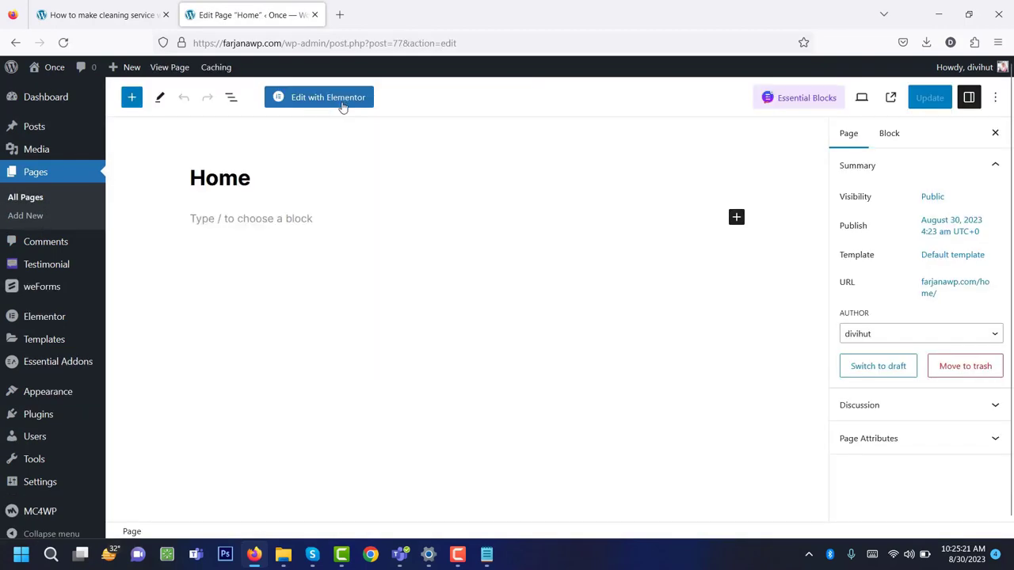
left_click(341, 105)
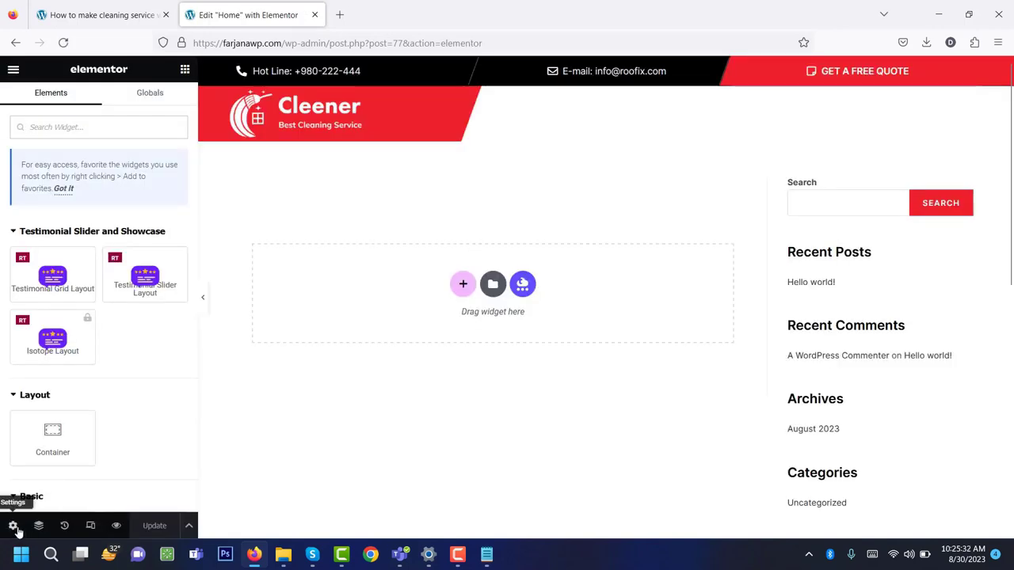
Set the Home page to hide its title and use Elementor Full Width layout.
left_click(16, 528)
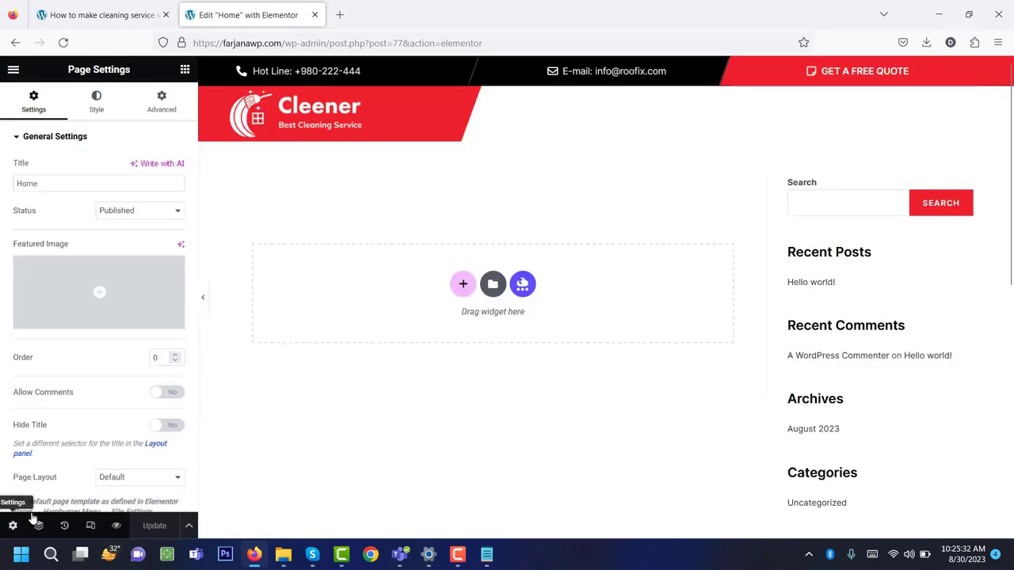
scroll(119, 317, "down", 2)
left_click(168, 301)
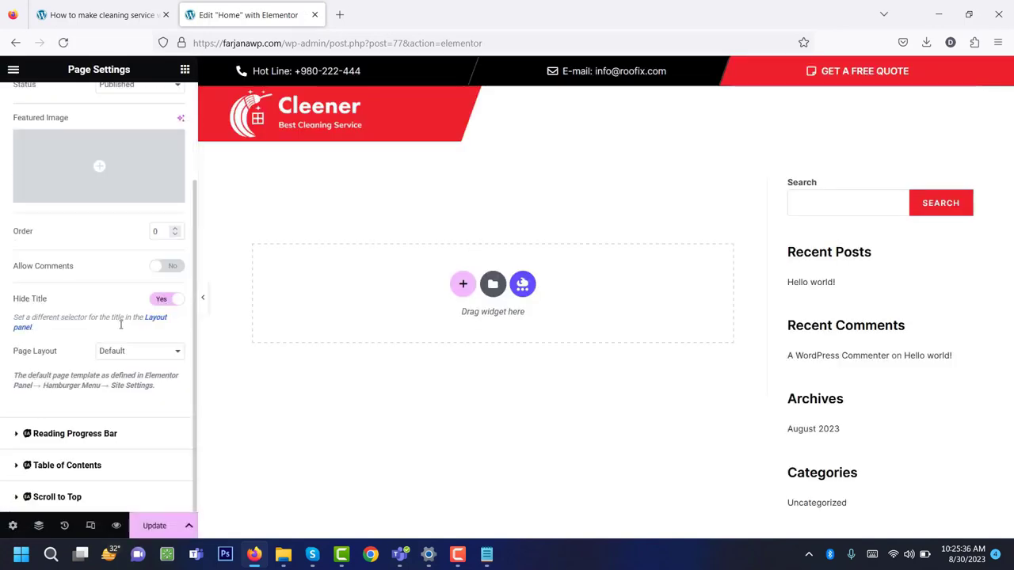
left_click(116, 357)
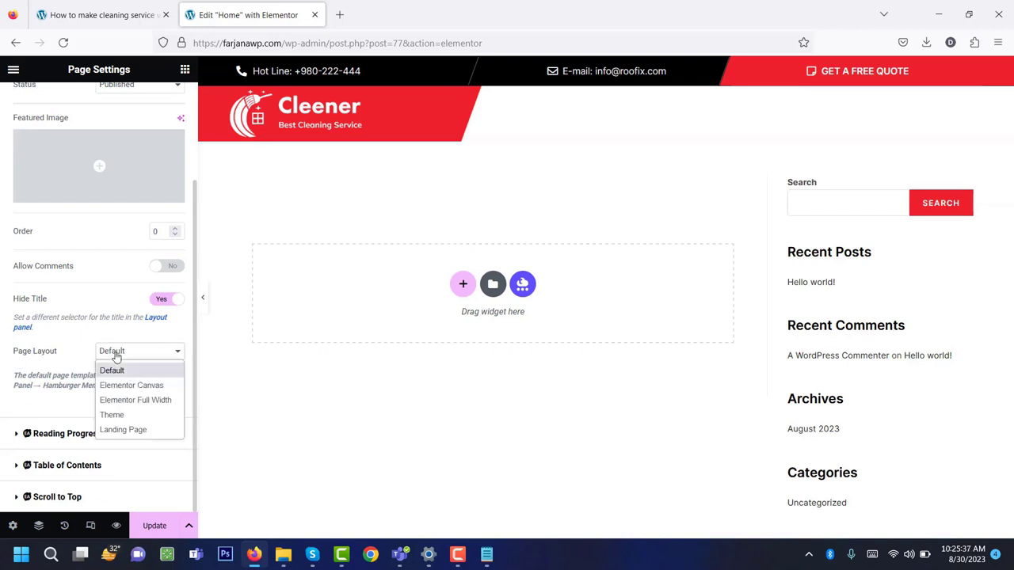
left_click(140, 403)
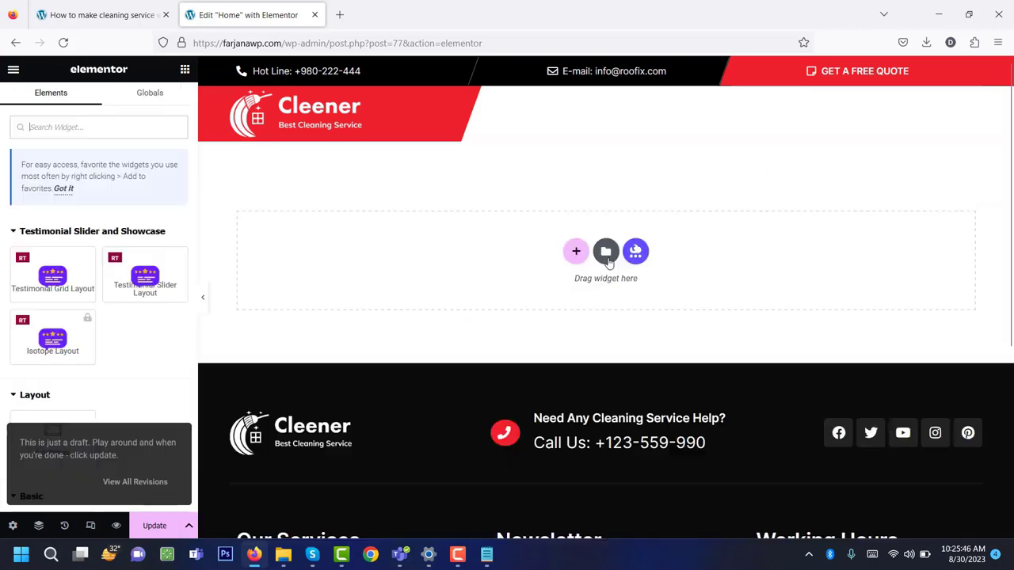
Insert the saved Home template from My Templates and apply its page settings.
left_click(606, 252)
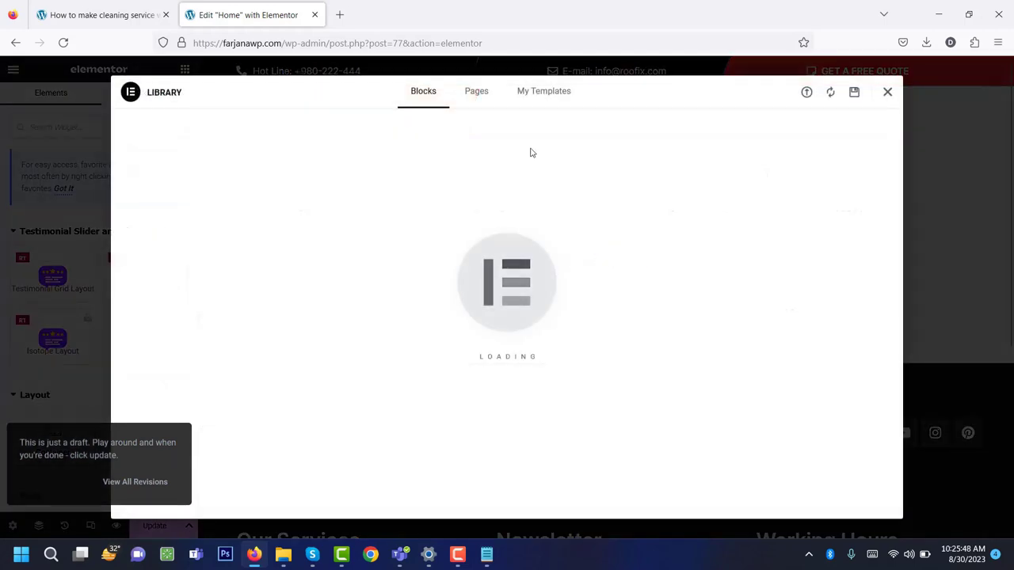
left_click(545, 95)
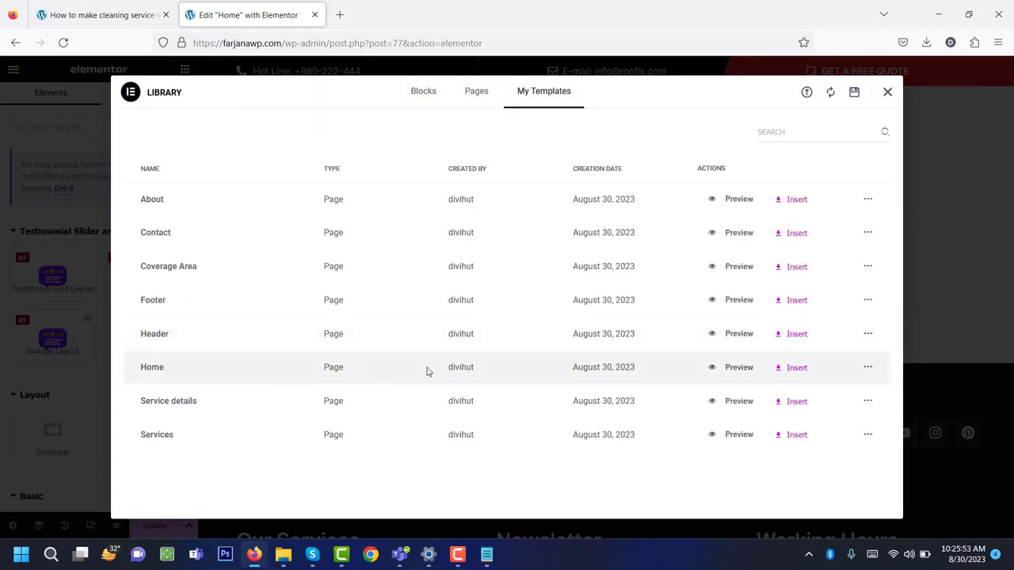
left_click(797, 368)
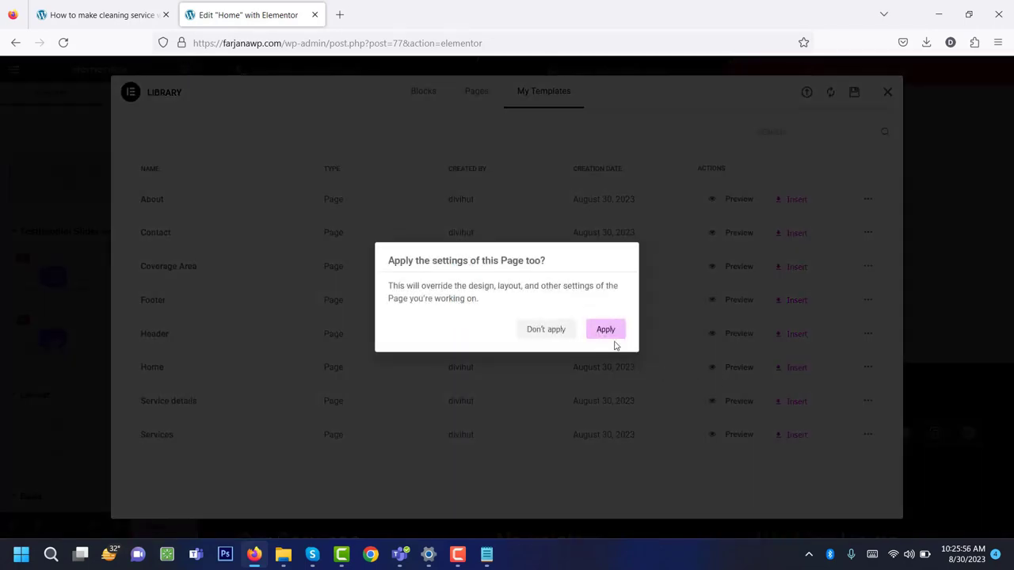
left_click(610, 335)
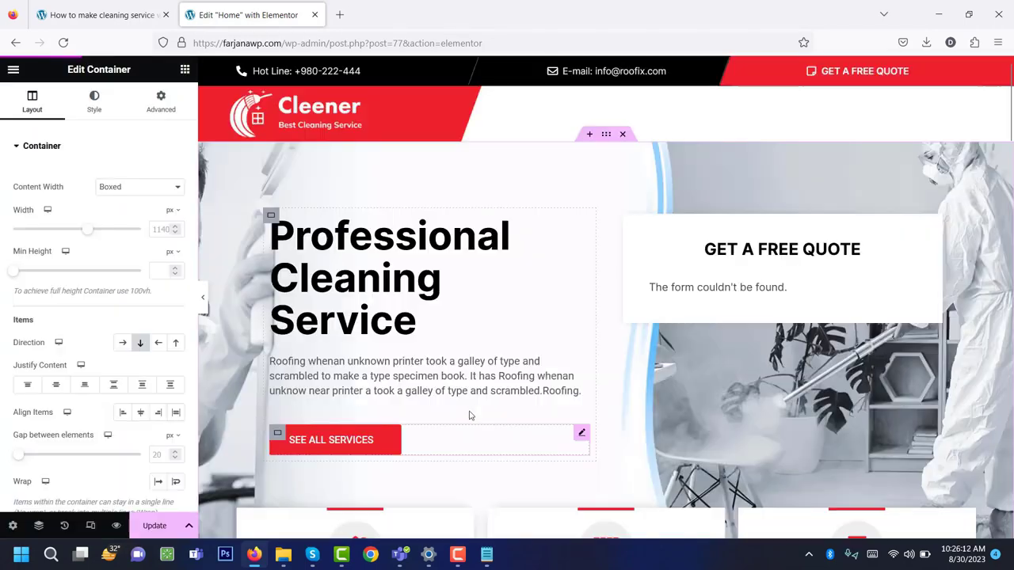
Review the 'Professional Cleaning Service' heading, its paragraph and the SEE ALL SERVICES button.
scroll(471, 412, "down", 2)
scroll(473, 409, "down", 3)
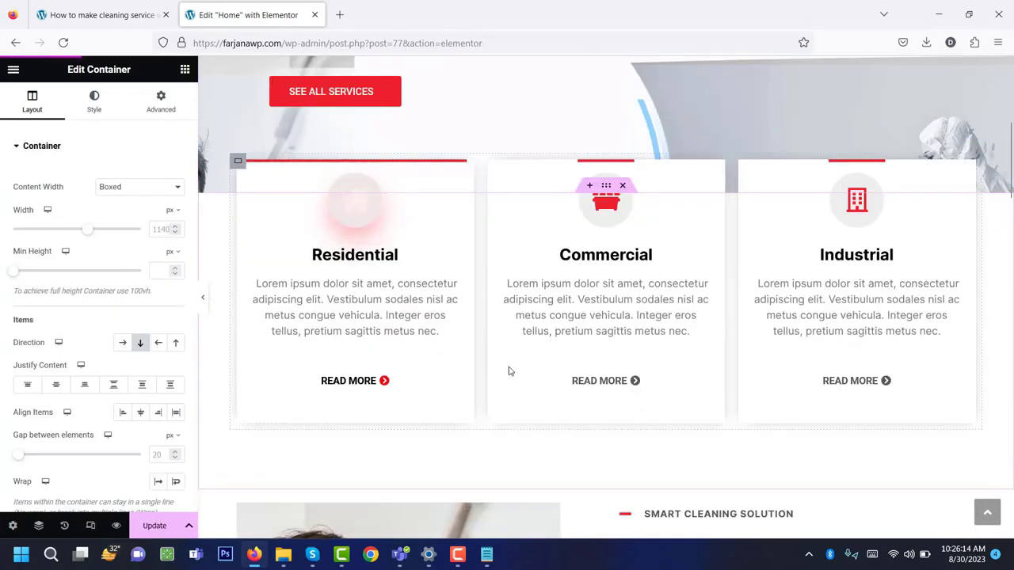
scroll(510, 369, "down", 3)
scroll(512, 367, "up", 10)
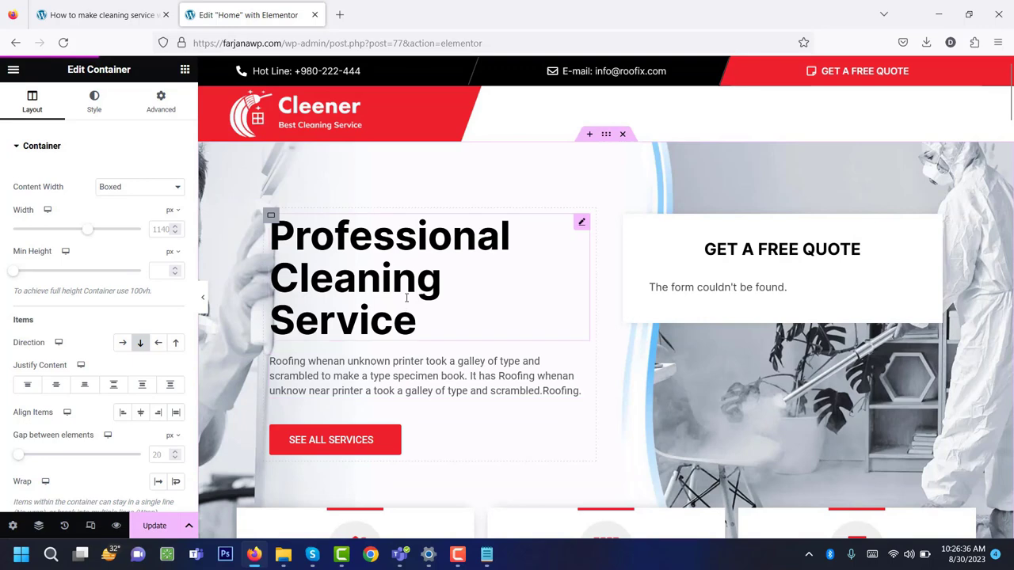
left_click(406, 298)
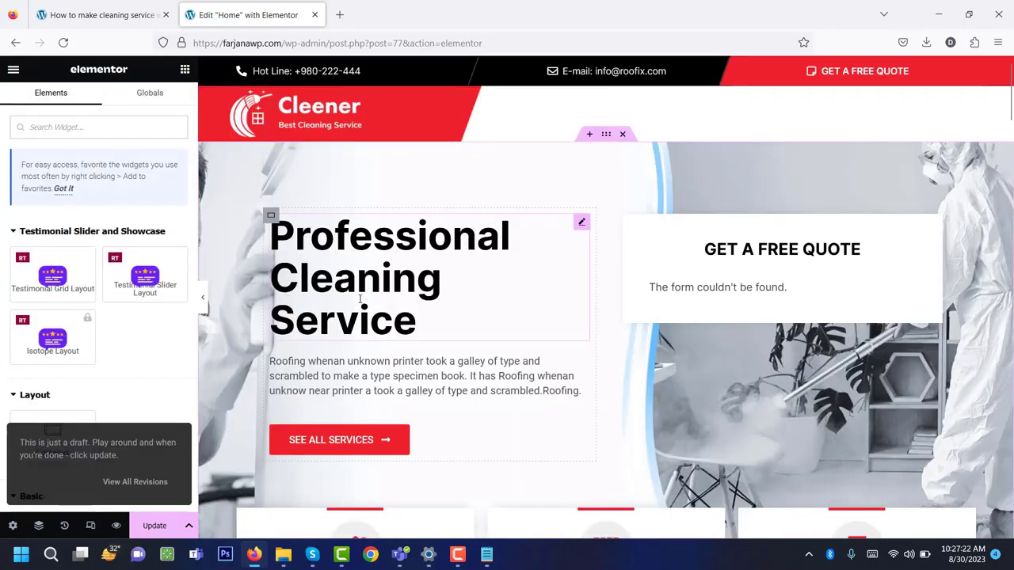
left_click(360, 299)
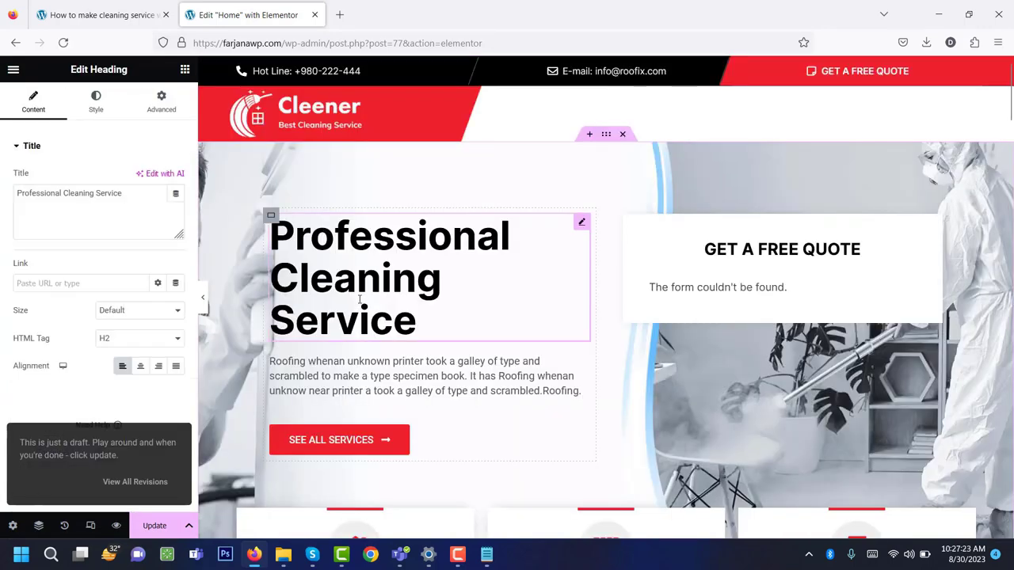
double_click(109, 193)
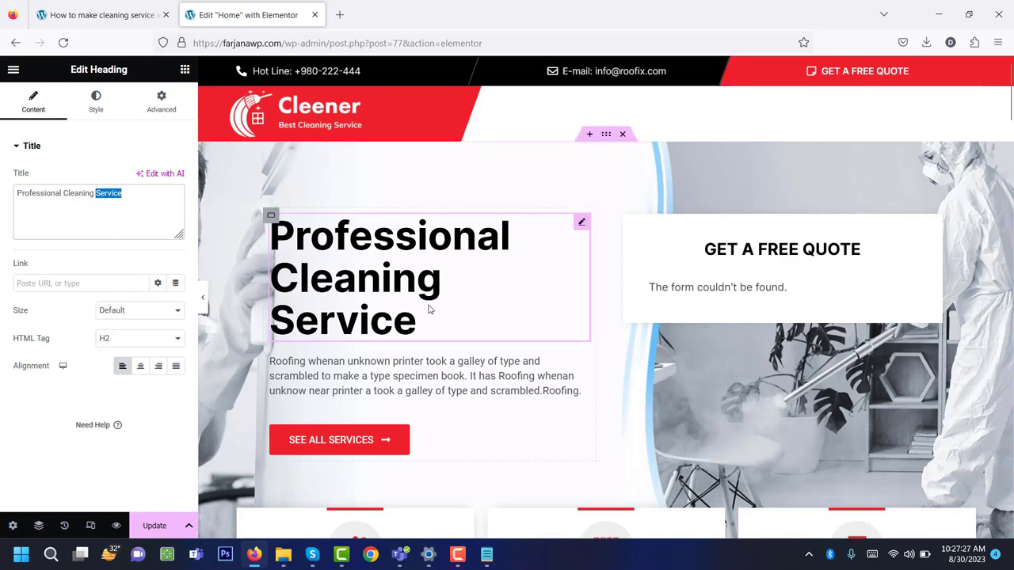
left_click(389, 387)
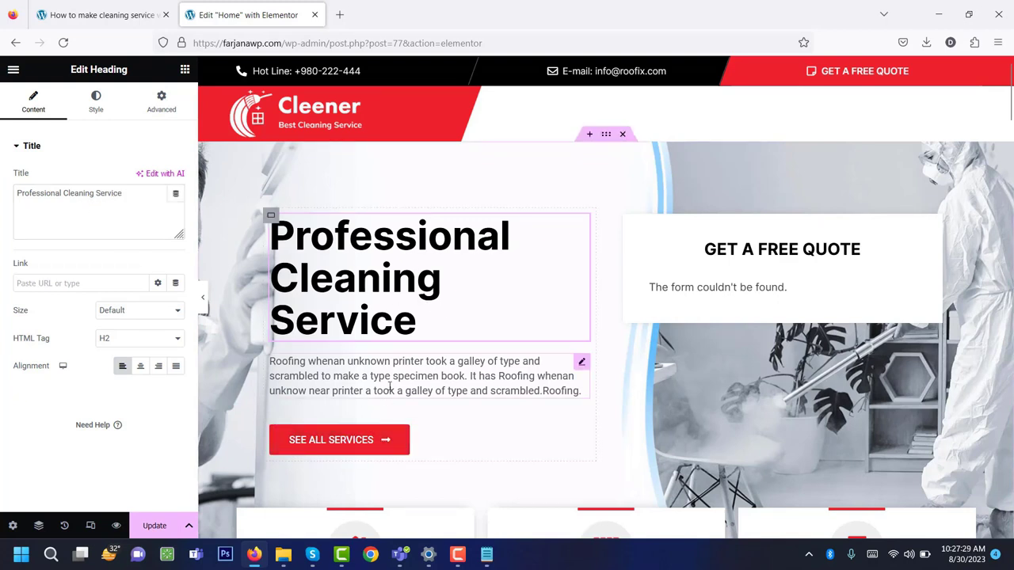
left_click(354, 447)
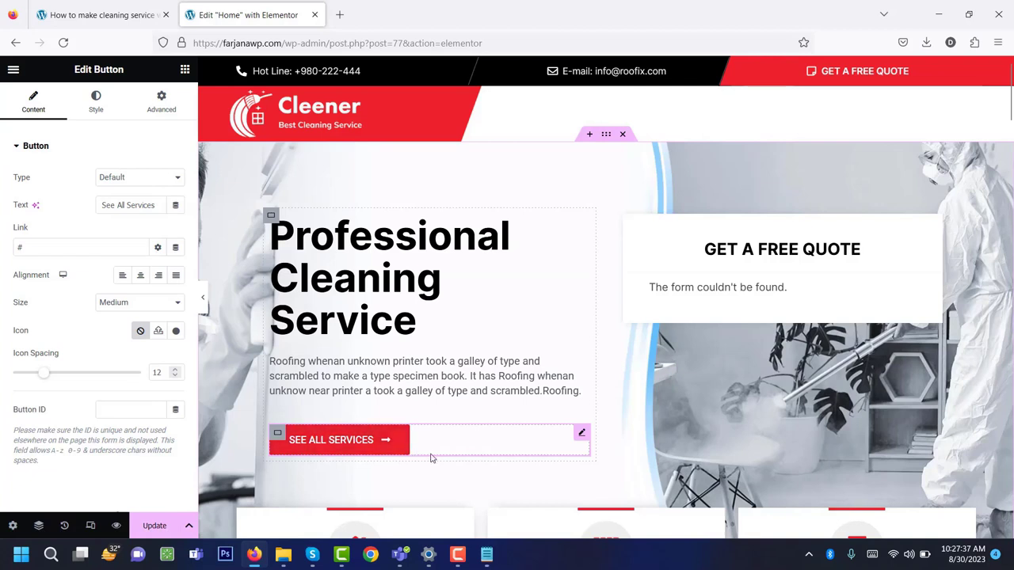
Open the weForm quote form under GET A FREE QUOTE and scroll to the service cards.
left_click(792, 257)
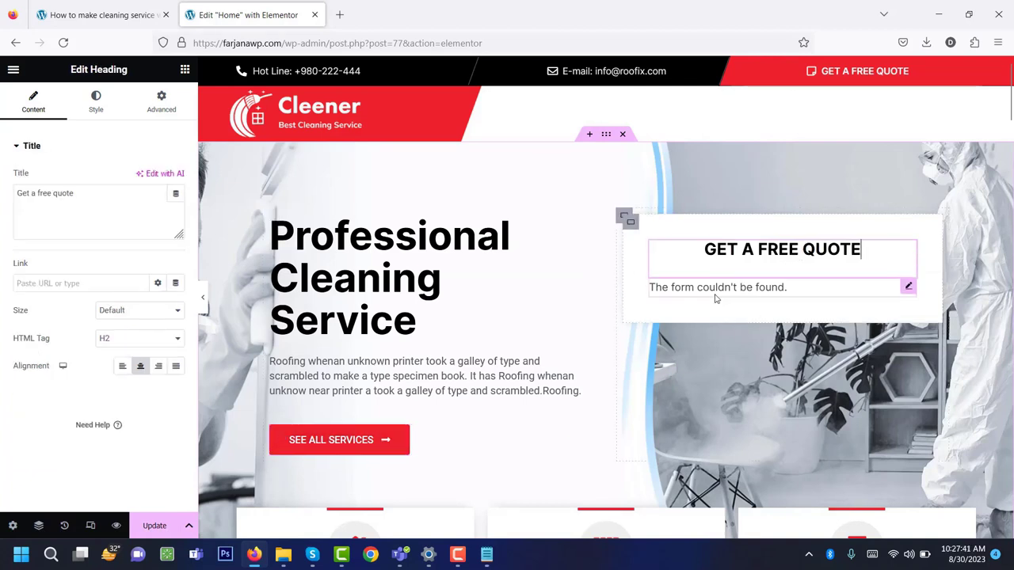
left_click(713, 287)
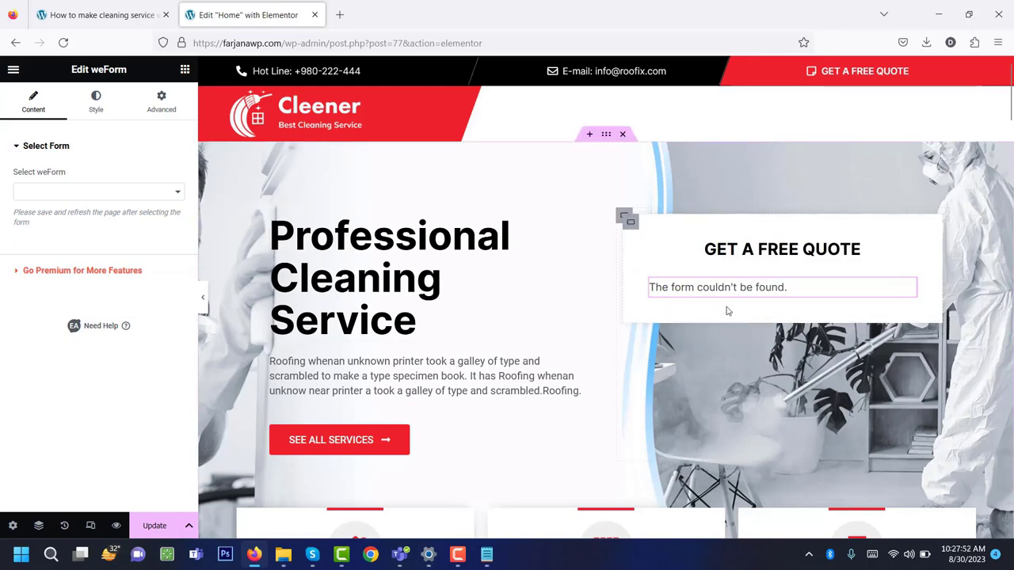
scroll(713, 317, "down", 4)
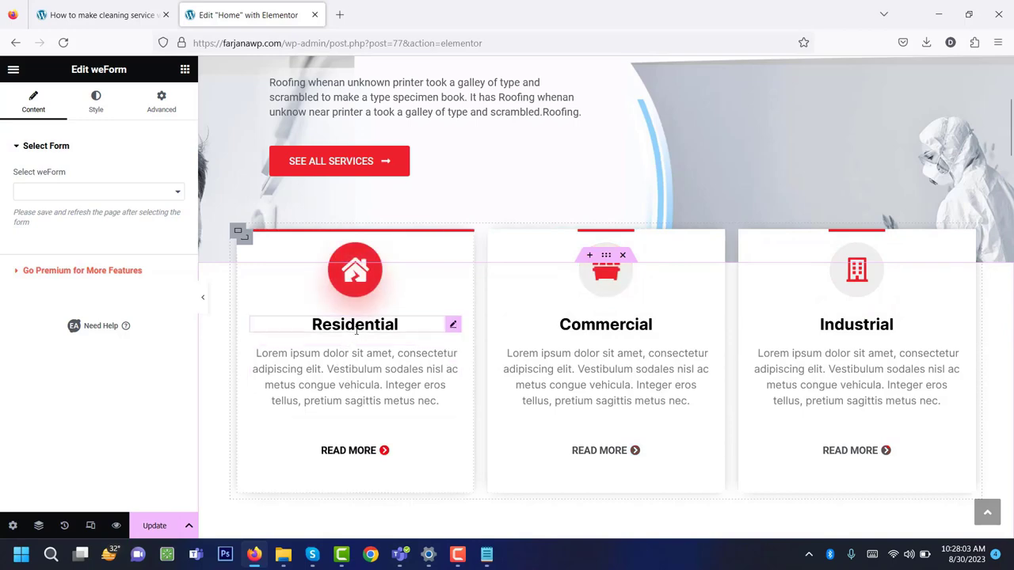
left_click(571, 385)
scroll(602, 356, "down", 5)
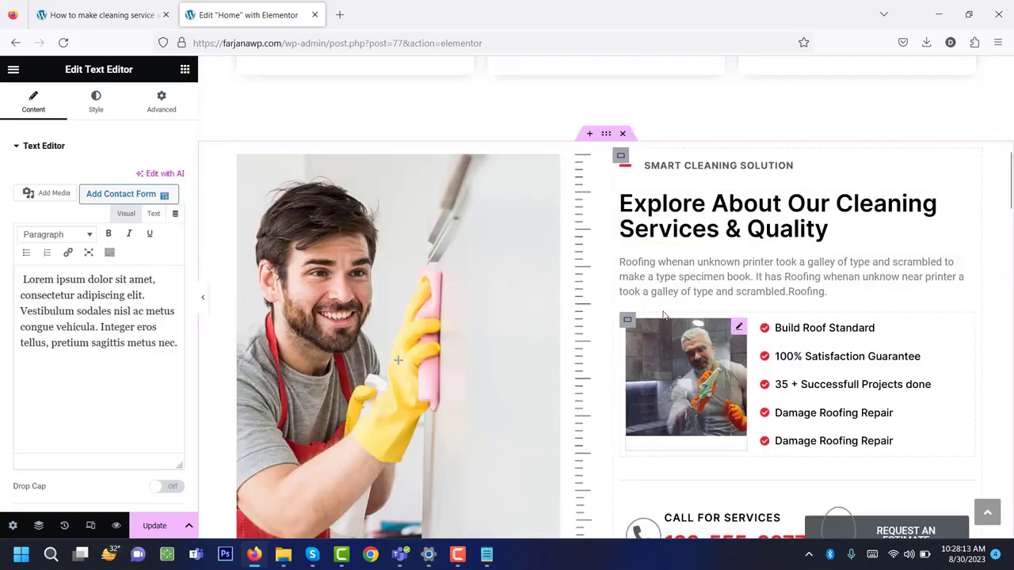
scroll(664, 314, "down", 3)
scroll(687, 153, "up", 2)
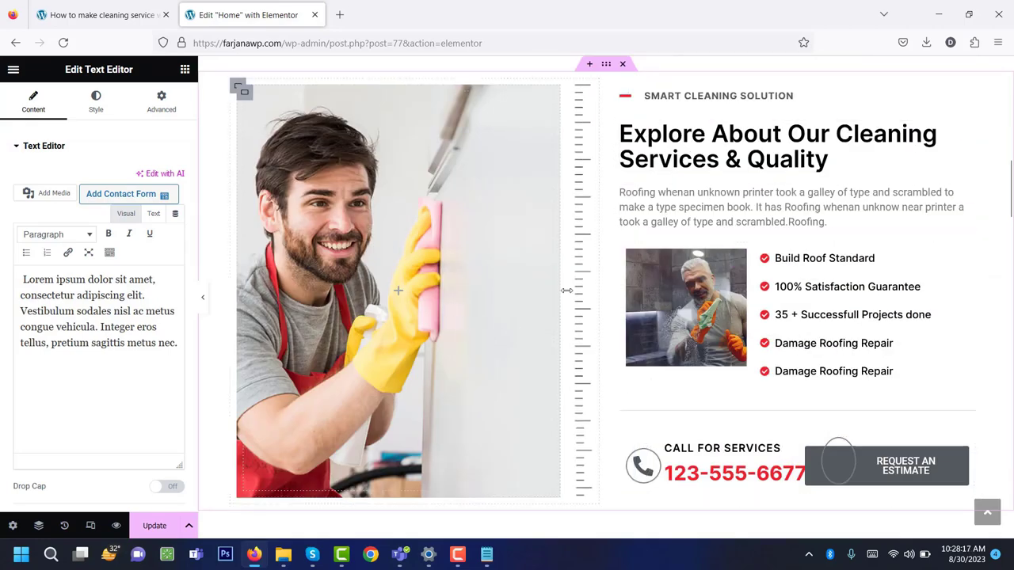
left_click(755, 220)
left_click(839, 314)
scroll(871, 341, "down", 2)
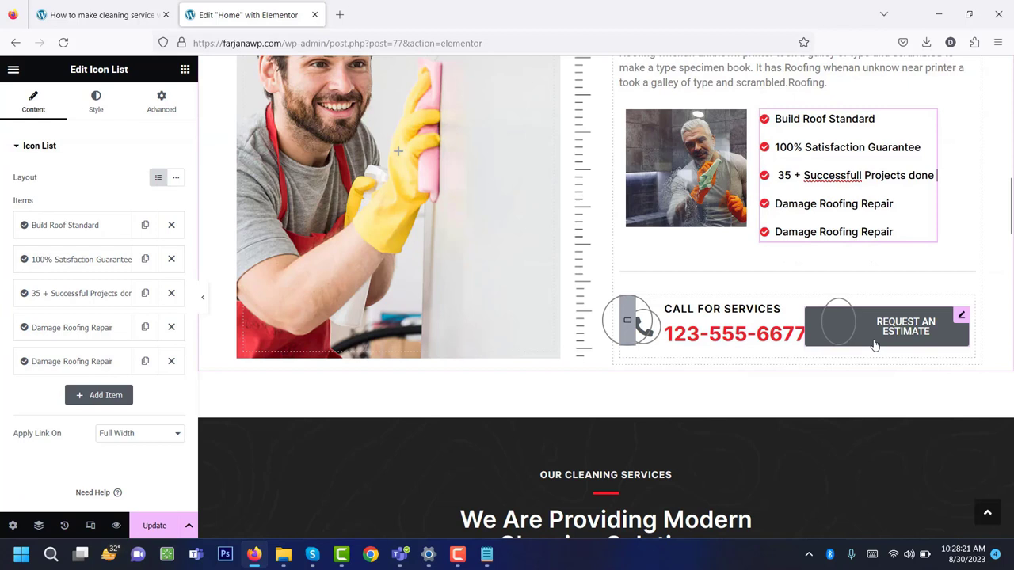
left_click(683, 334)
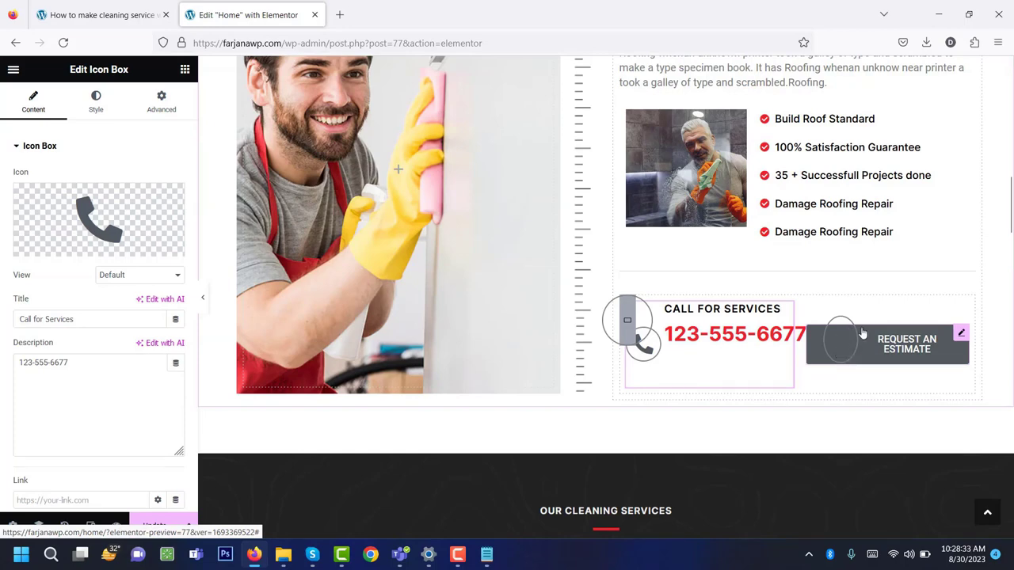
scroll(753, 380, "down", 5)
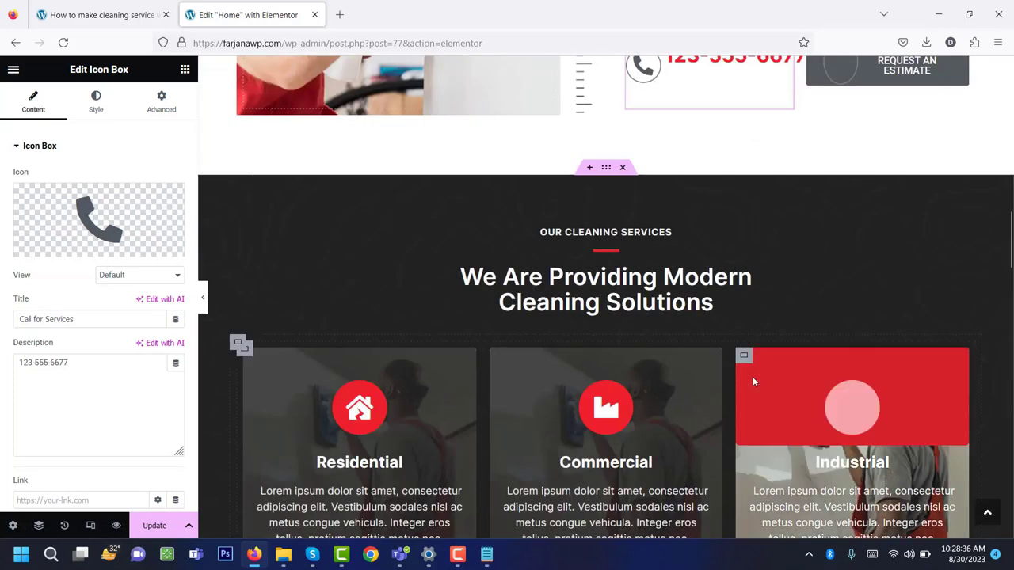
scroll(460, 282, "down", 1)
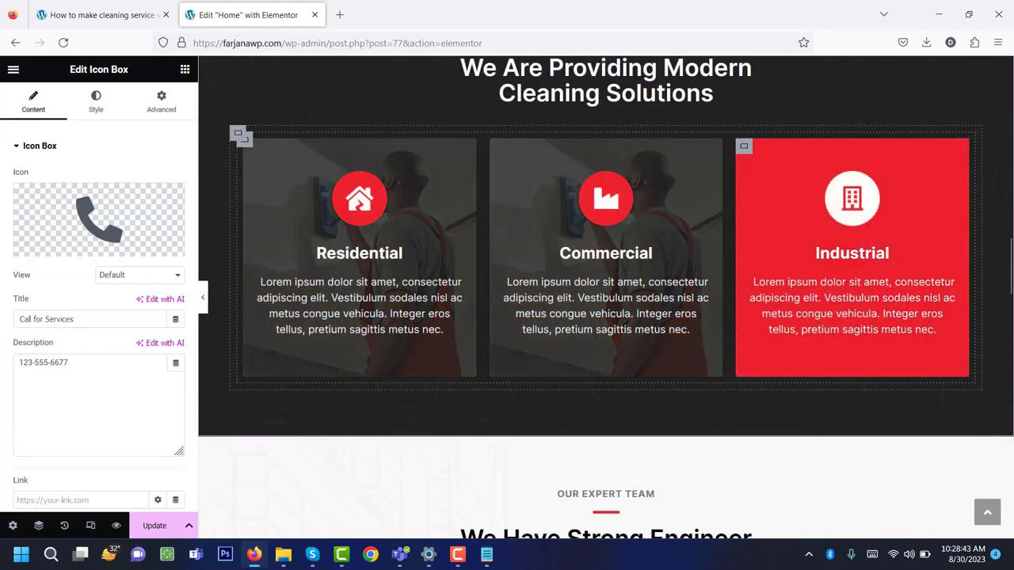
scroll(610, 298, "up", 1)
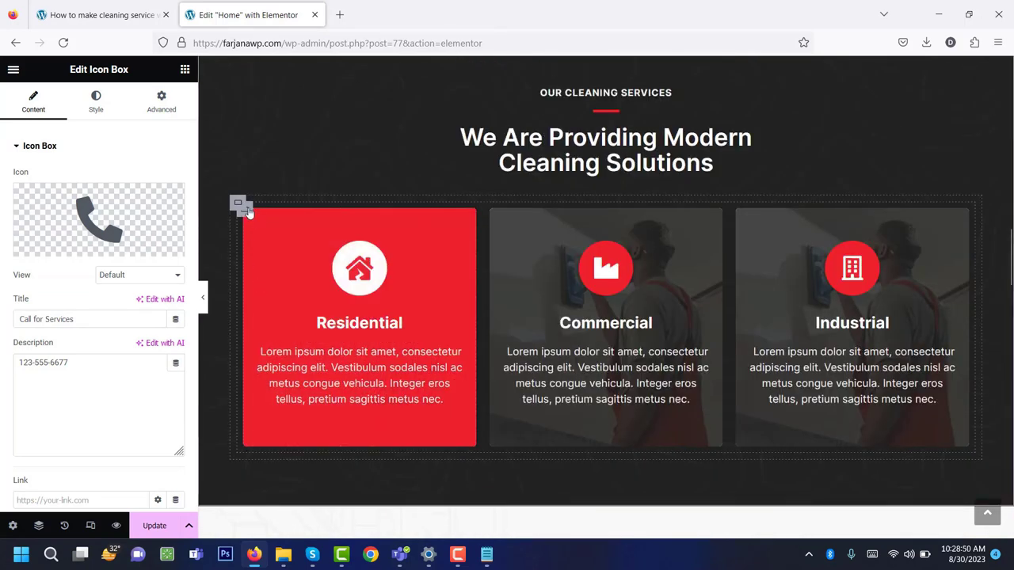
right_click(249, 209)
left_click(281, 235)
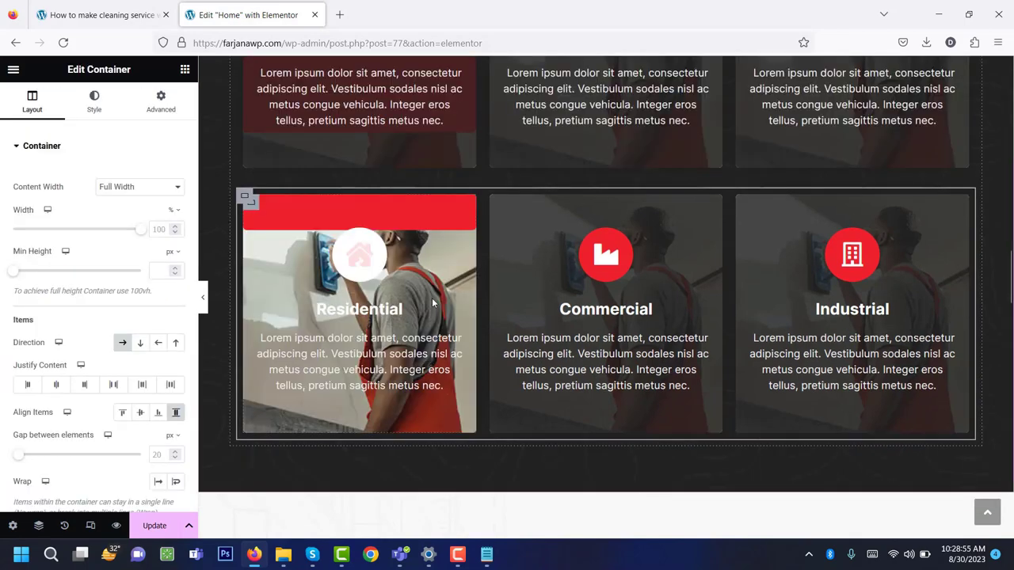
scroll(431, 298, "up", 1)
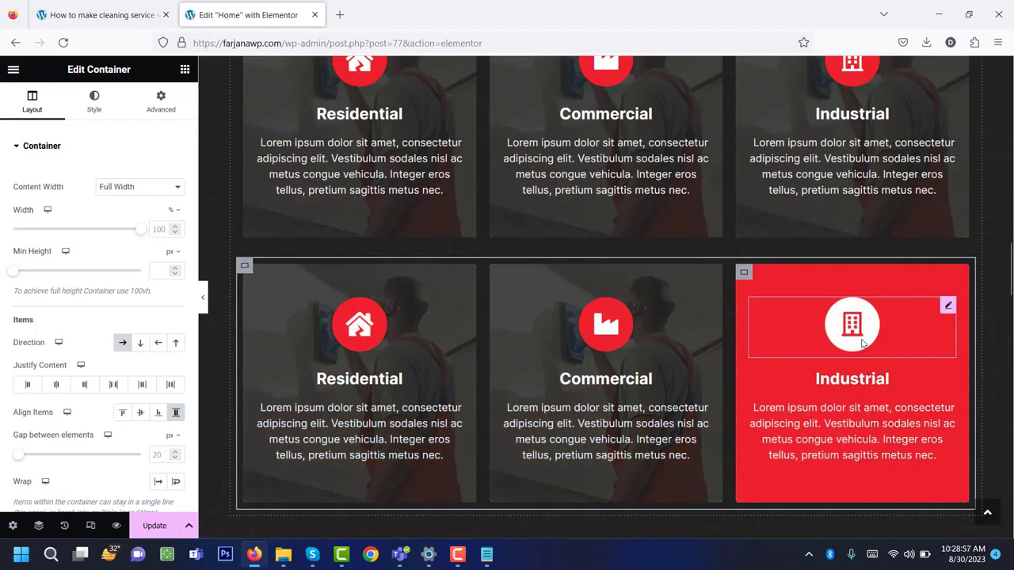
scroll(497, 385, "up", 2)
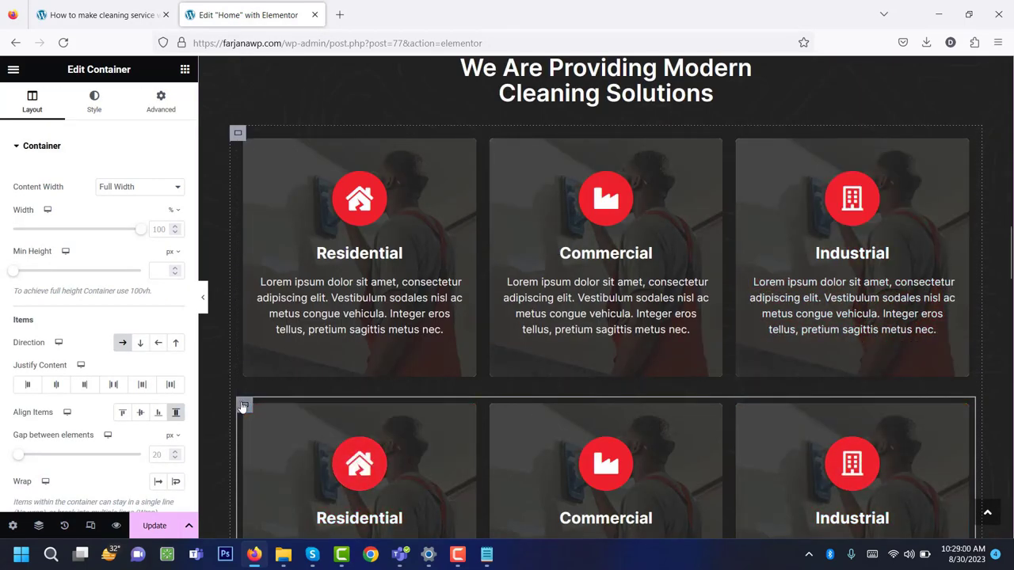
scroll(273, 367, "down", 1)
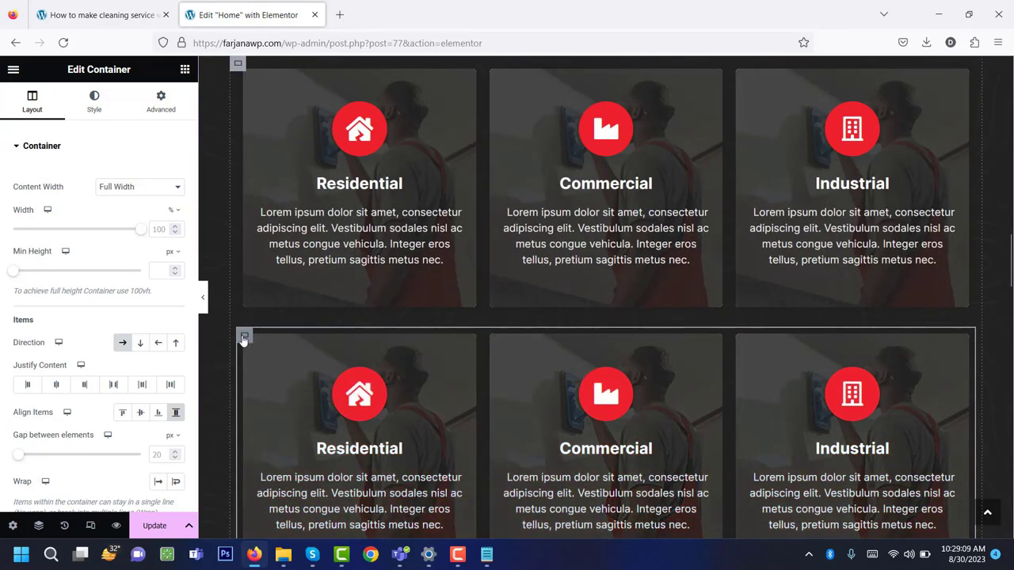
right_click(244, 339)
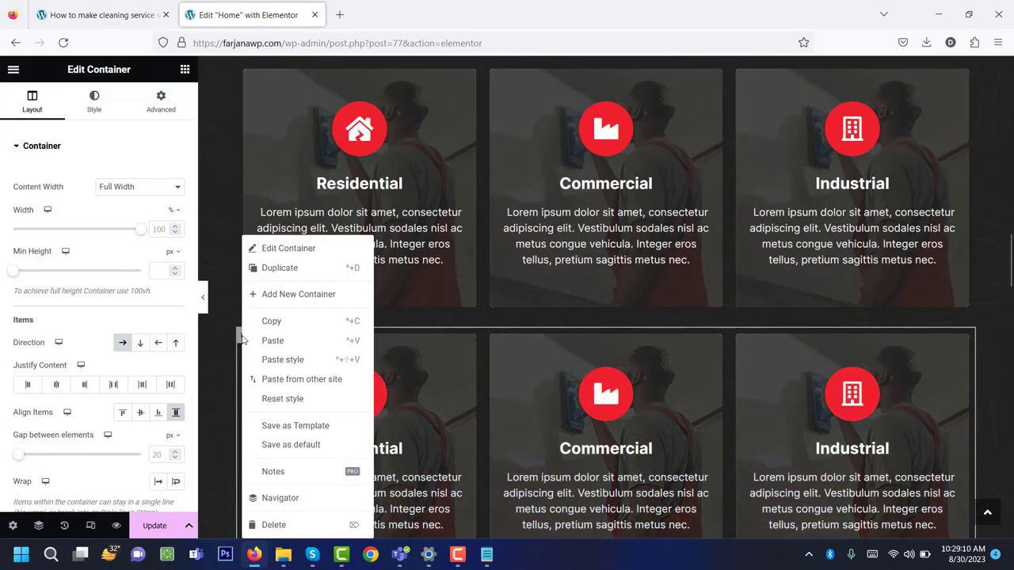
left_click(324, 530)
scroll(489, 280, "down", 5)
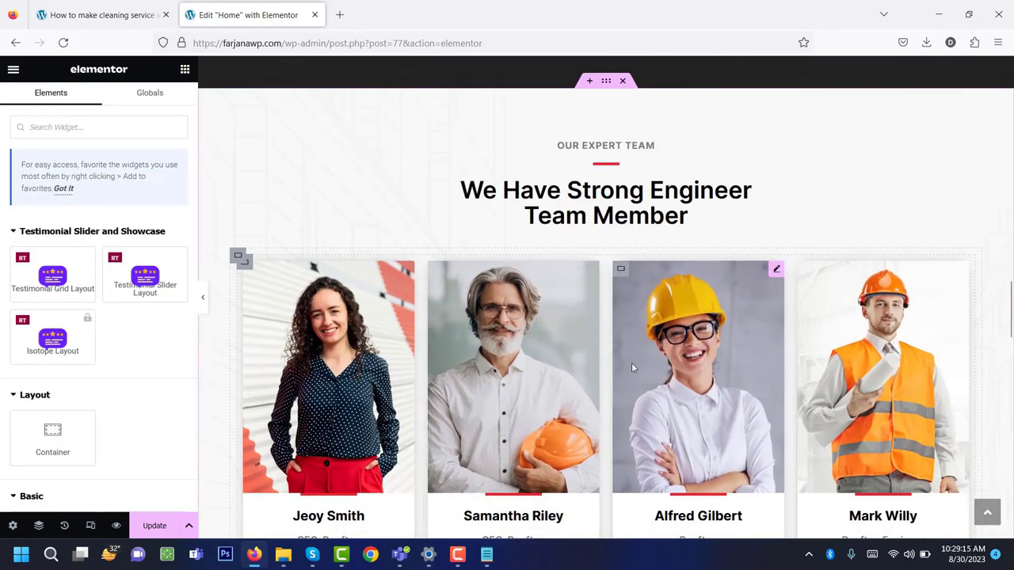
scroll(631, 363, "down", 2)
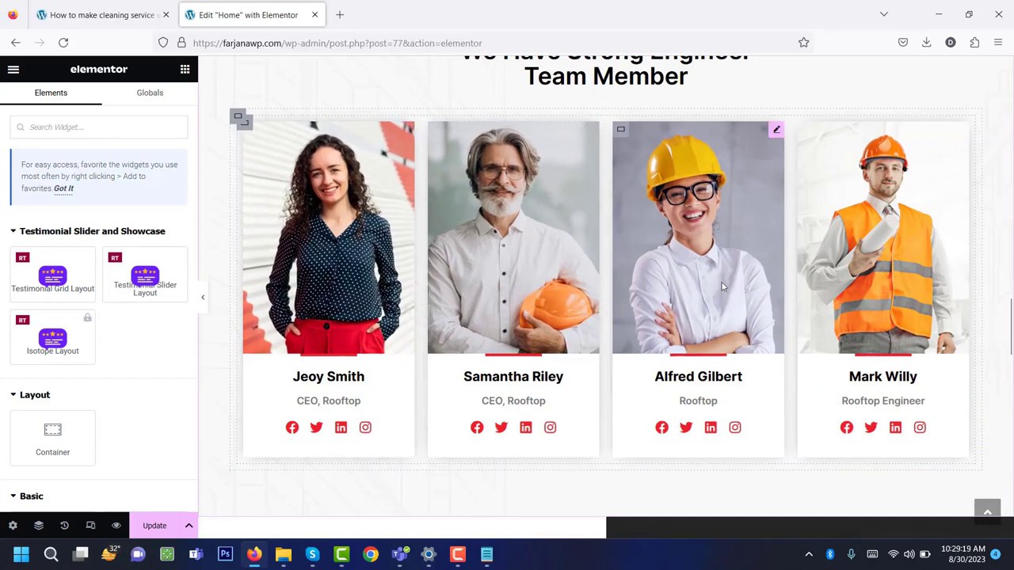
scroll(620, 328, "up", 2)
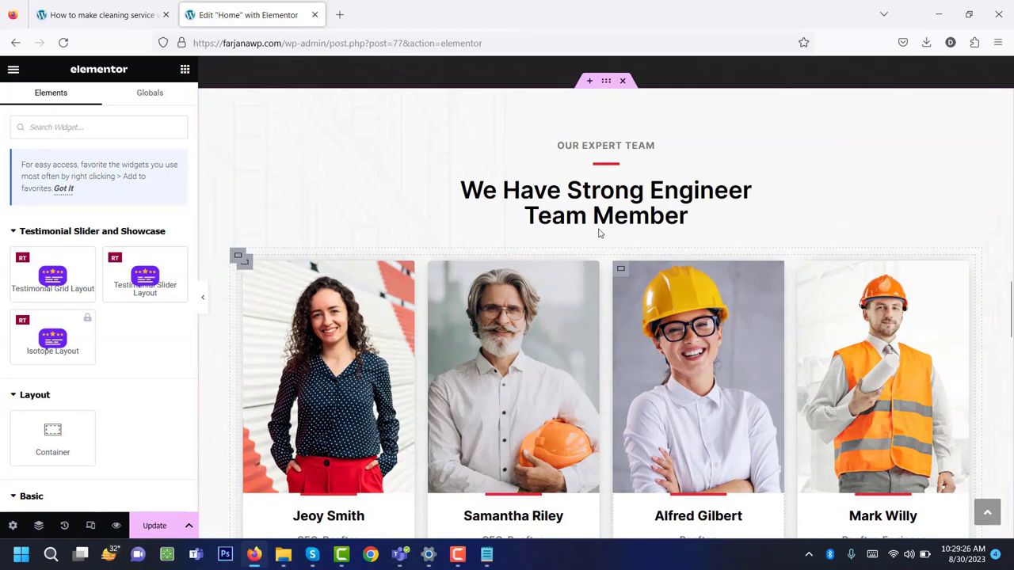
scroll(598, 233, "up", 2)
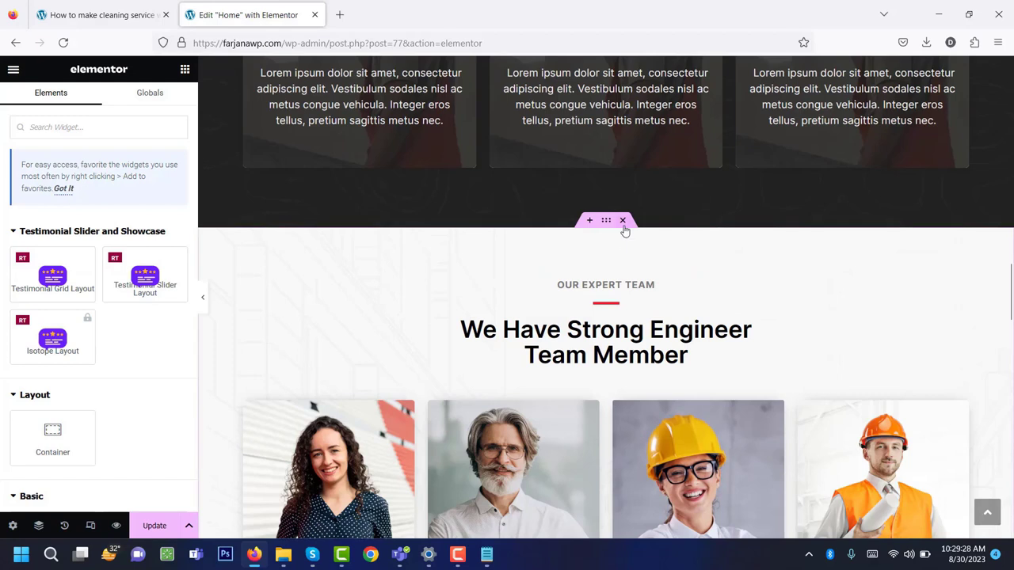
left_click(623, 222)
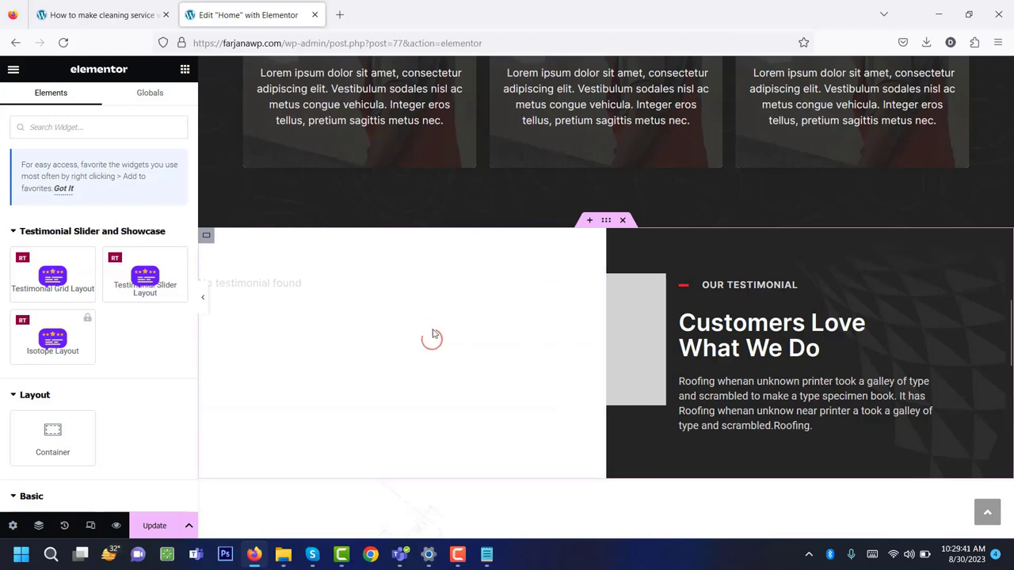
left_click(65, 527)
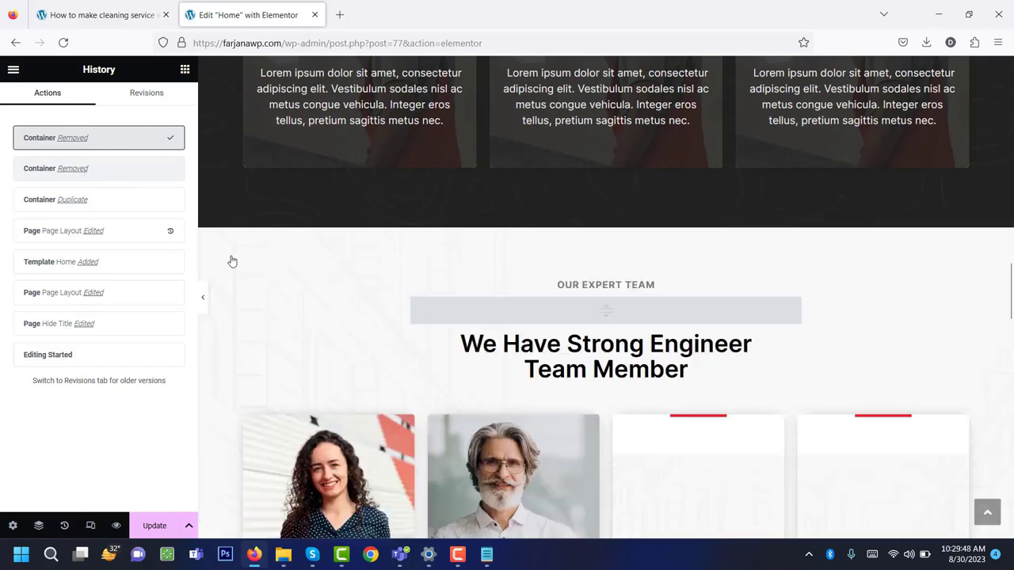
key("ctrl+z")
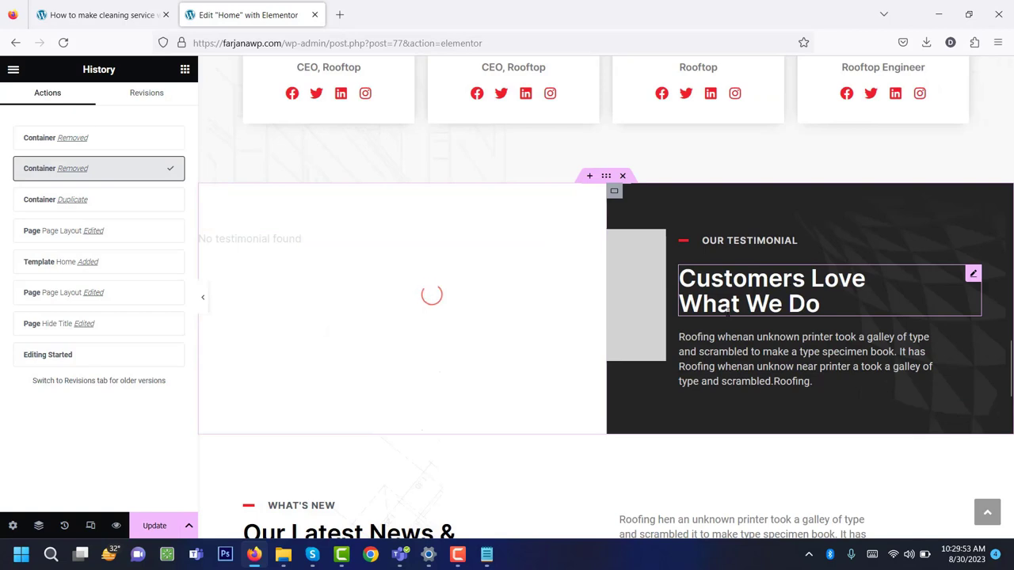
left_click(499, 297)
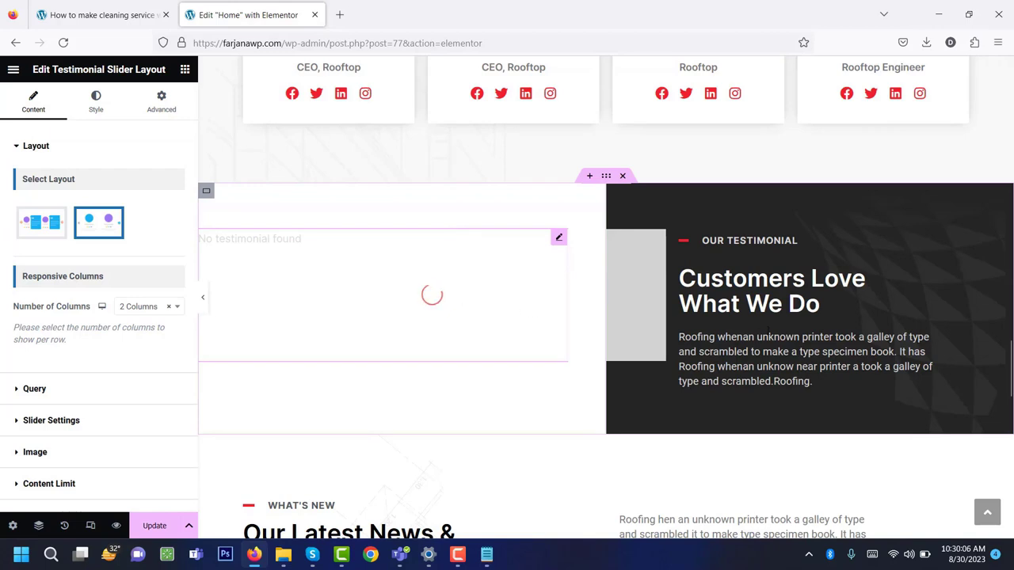
Review the testimonial, blog post and FREE estimates headings on the Home page.
left_click(705, 240)
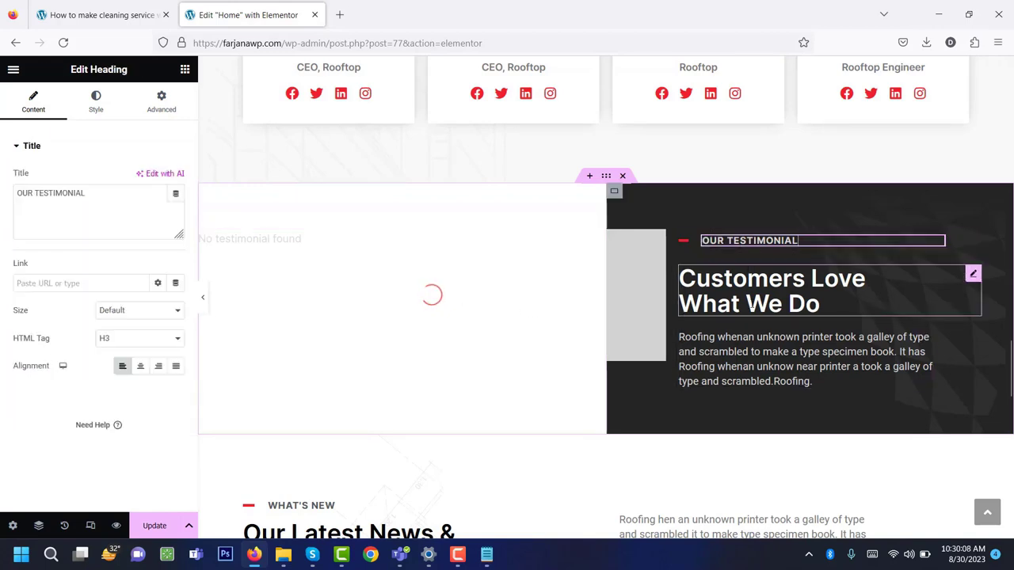
left_click(751, 307)
scroll(672, 266, "down", 3)
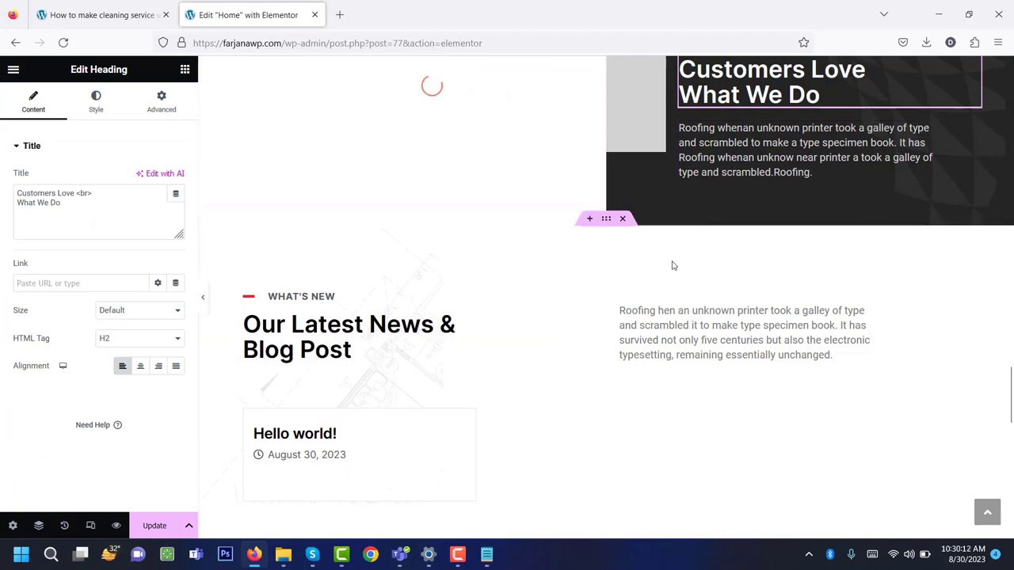
left_click(348, 337)
left_click(634, 357)
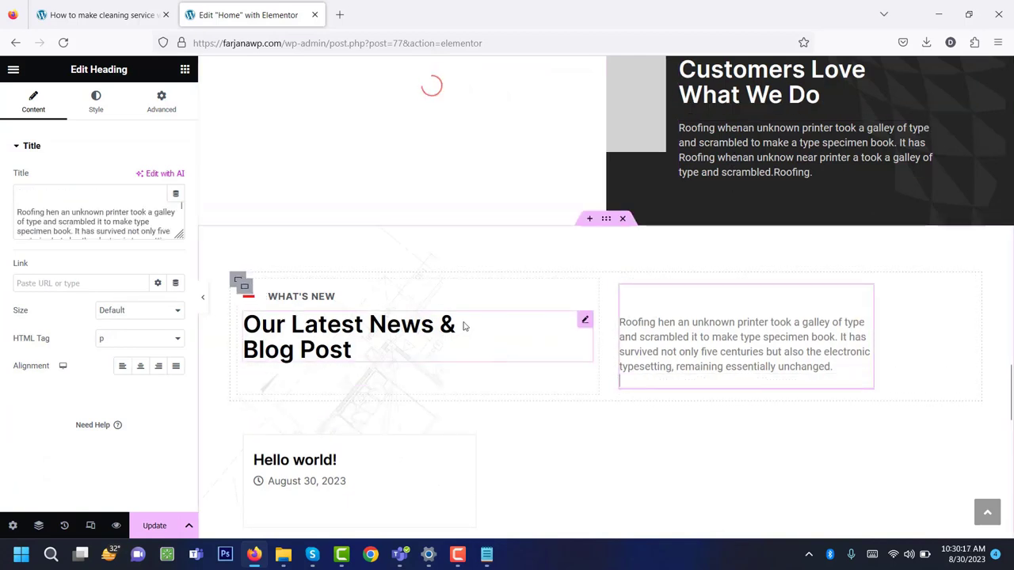
scroll(464, 327, "down", 2)
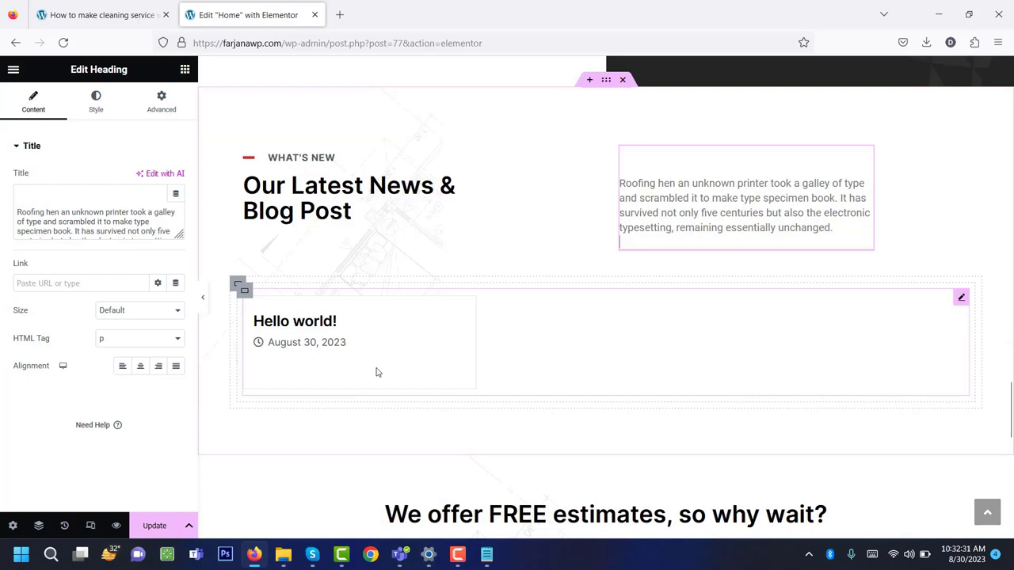
scroll(377, 372, "down", 3)
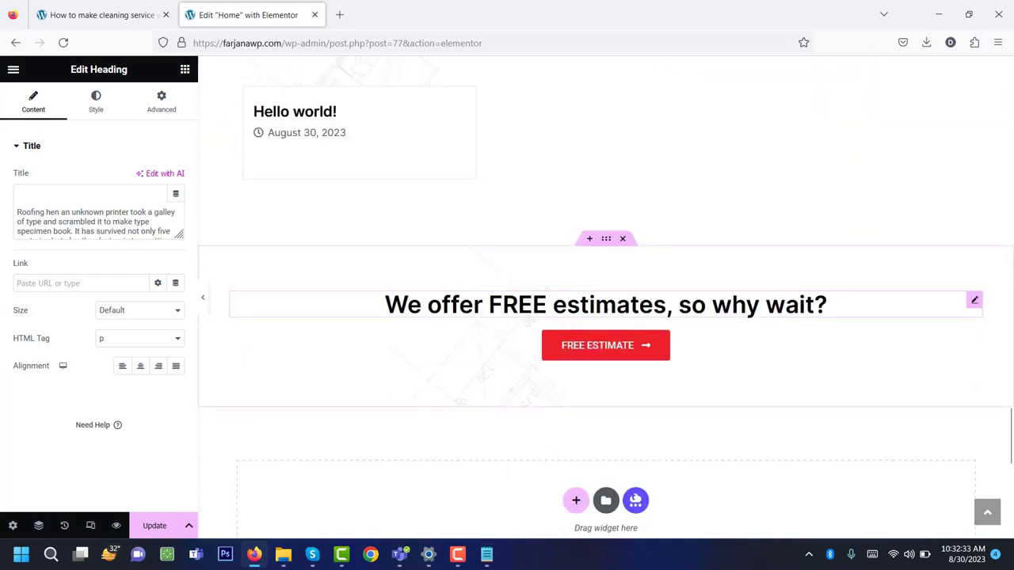
left_click(472, 298)
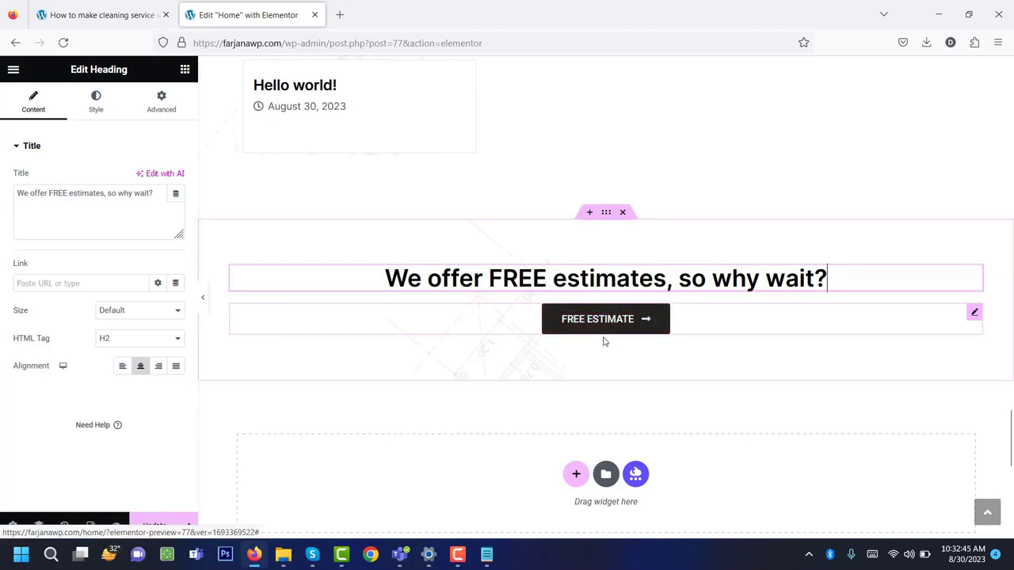
scroll(604, 340, "up", 5)
Save the Home page, exit Elementor and return to All Pages.
left_click(153, 525)
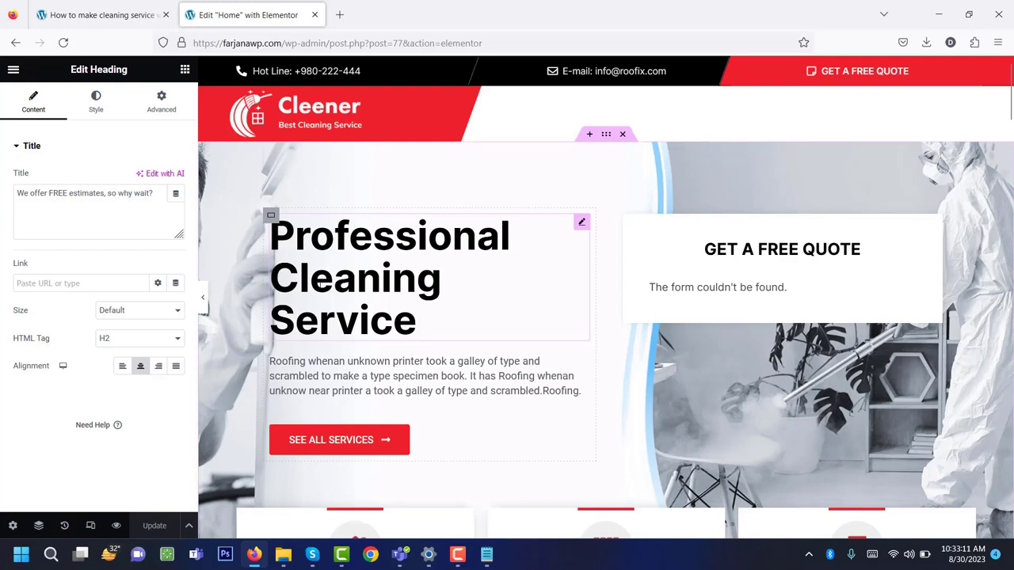
left_click(13, 70)
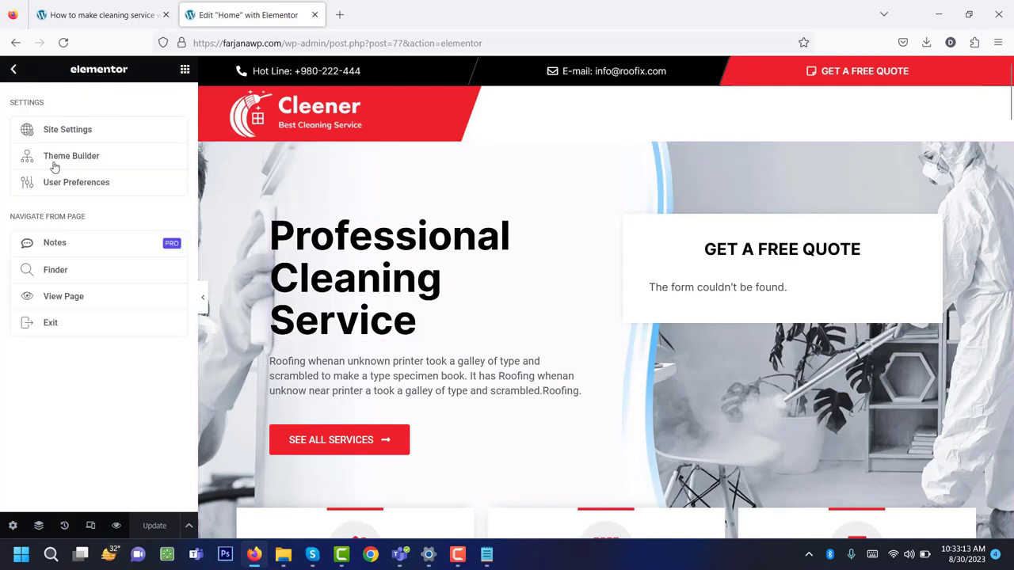
left_click(50, 324)
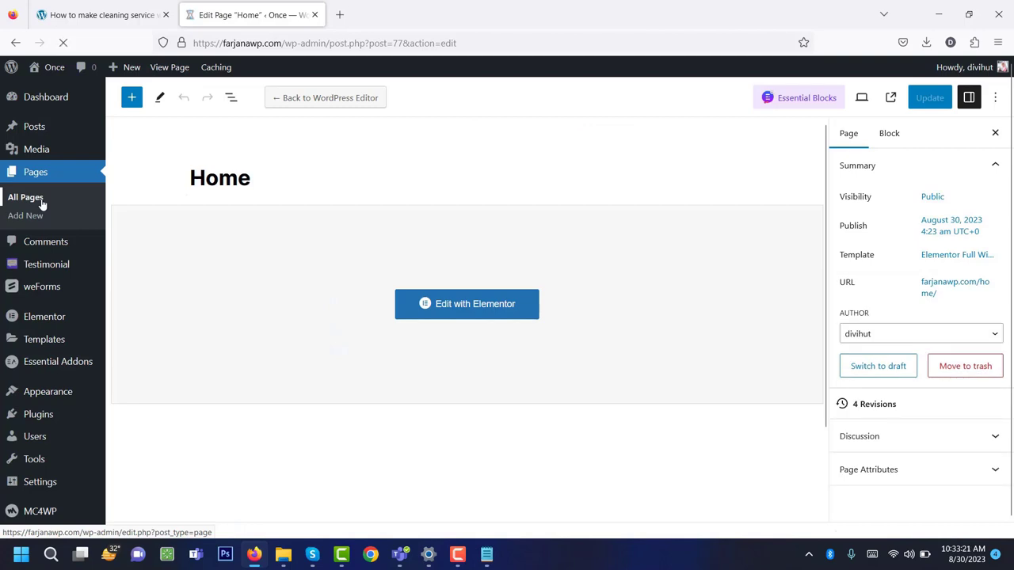
left_click(42, 204)
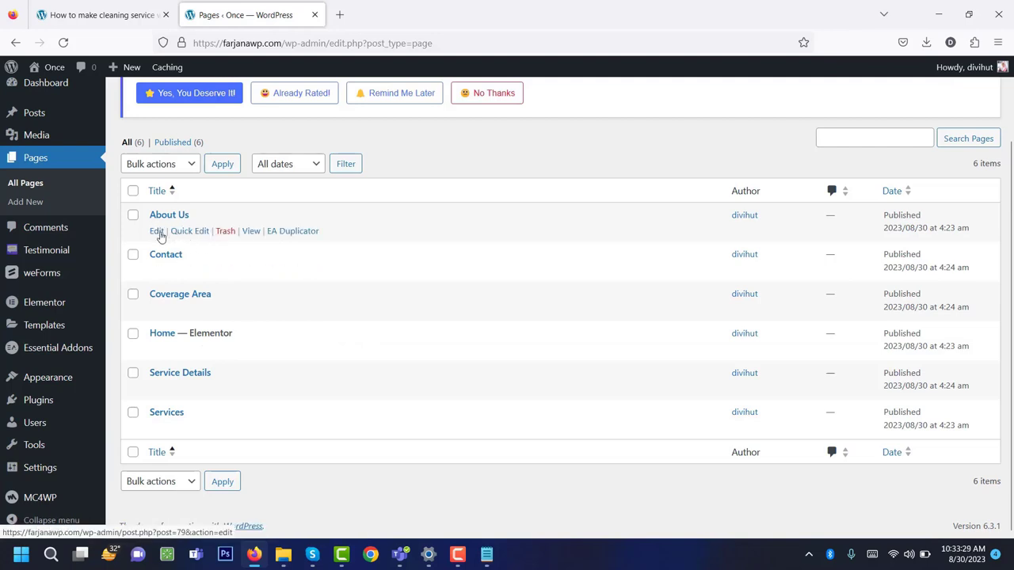
Open About Us in Elementor, hiding its title with Elementor Full Width layout.
left_click(157, 232)
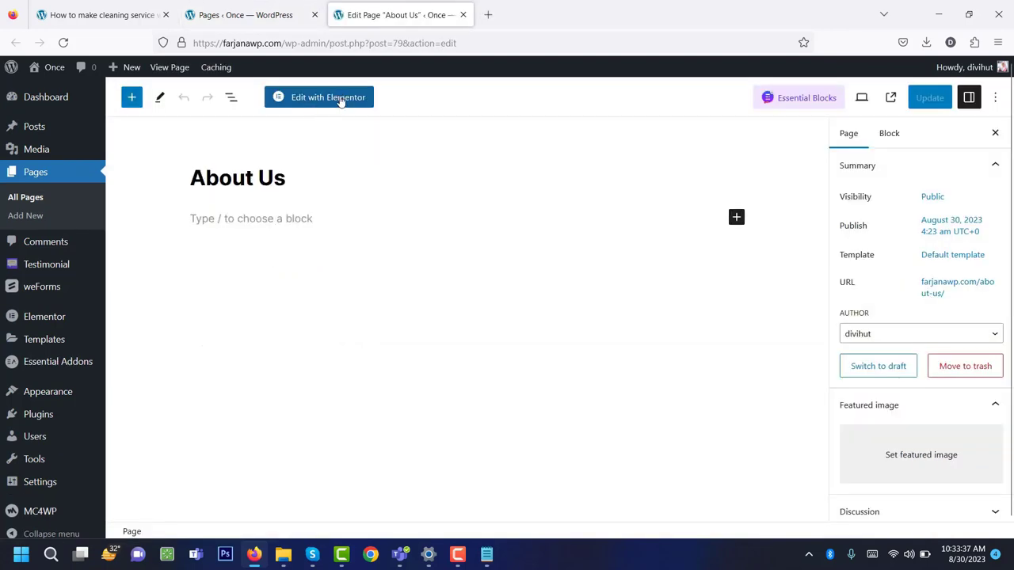
left_click(340, 98)
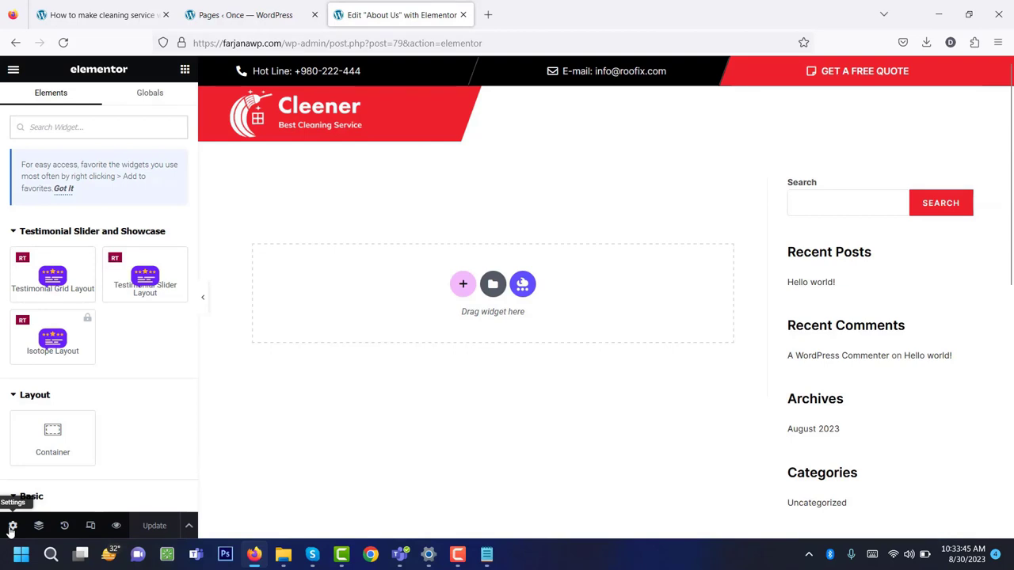
left_click(11, 526)
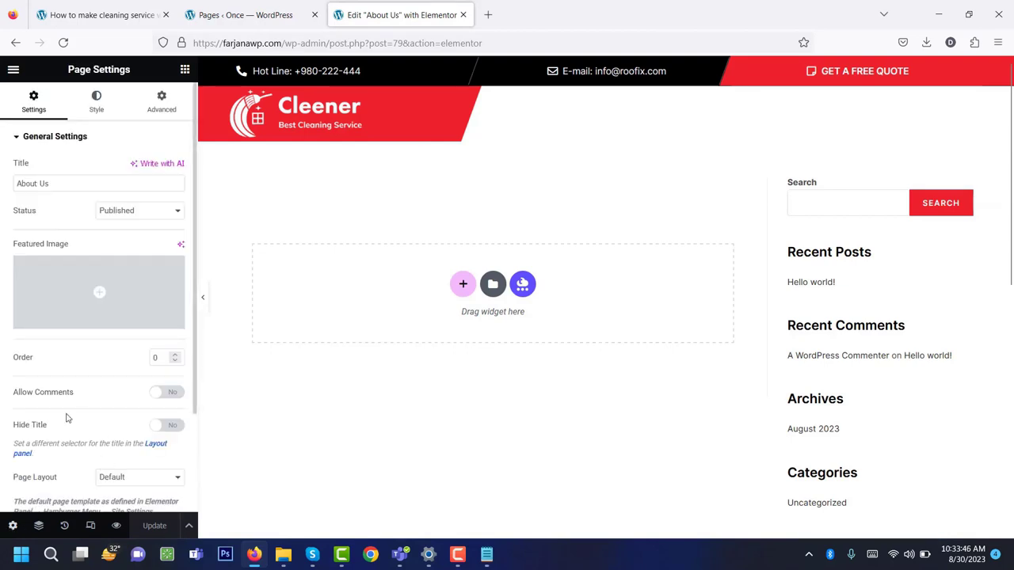
left_click(170, 426)
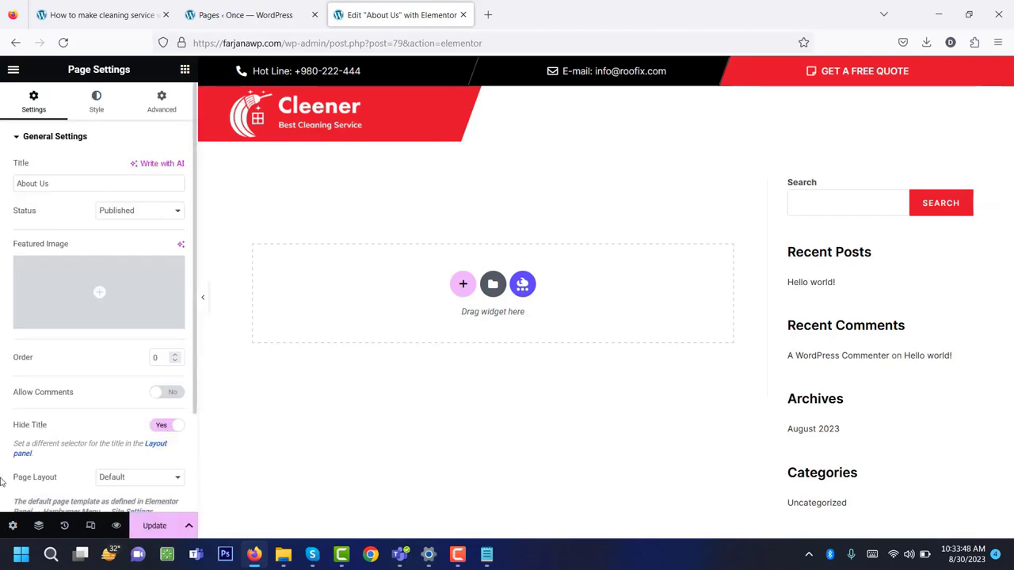
left_click(131, 480)
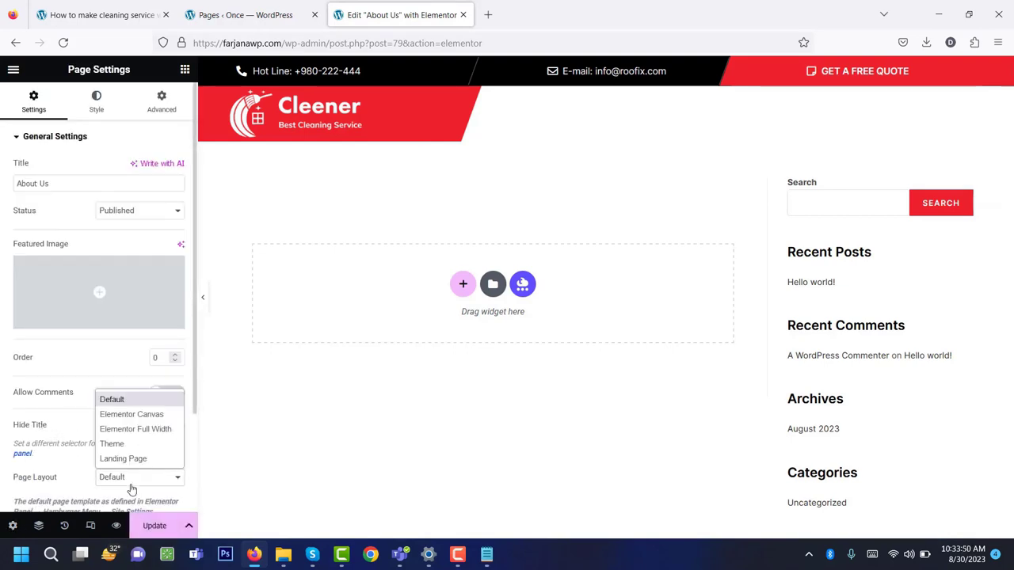
left_click(140, 431)
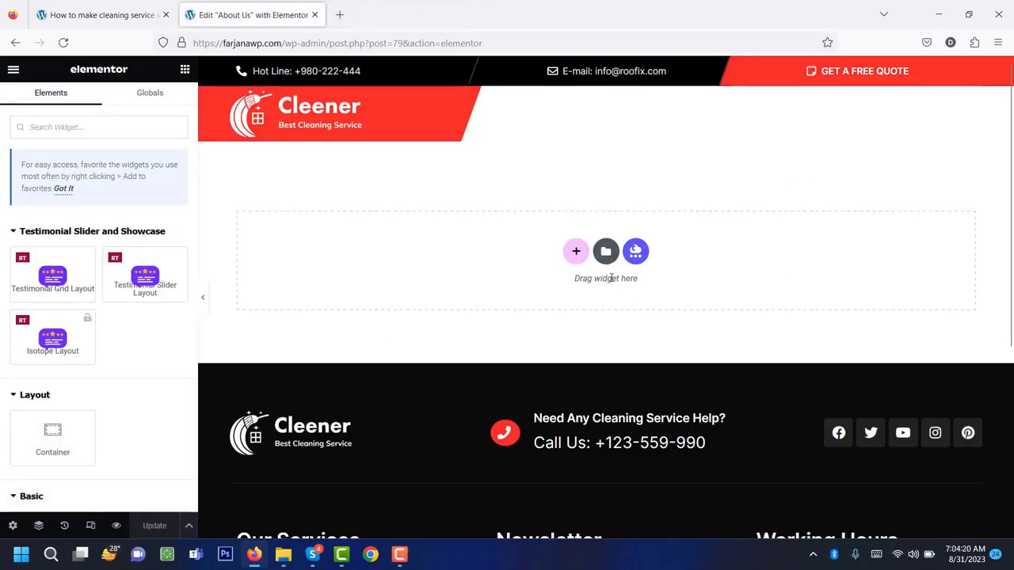
Insert the saved About template from My Templates and apply its page settings.
left_click(606, 252)
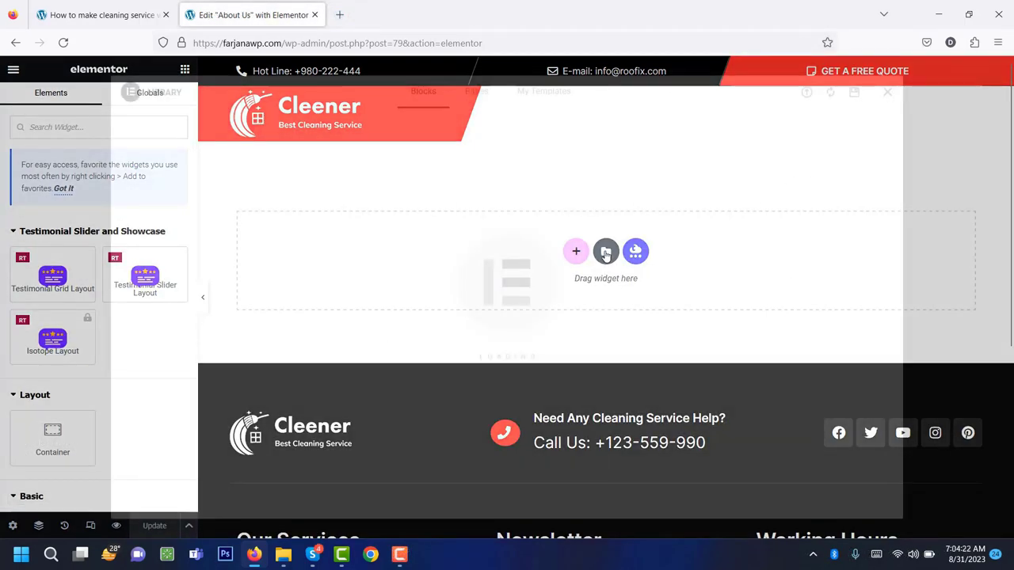
left_click(526, 91)
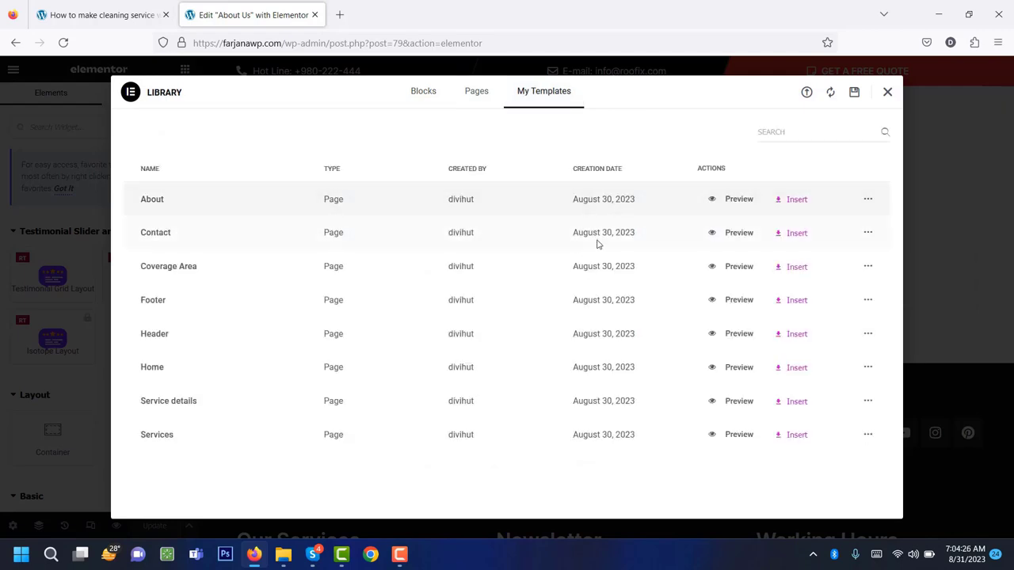
left_click(791, 200)
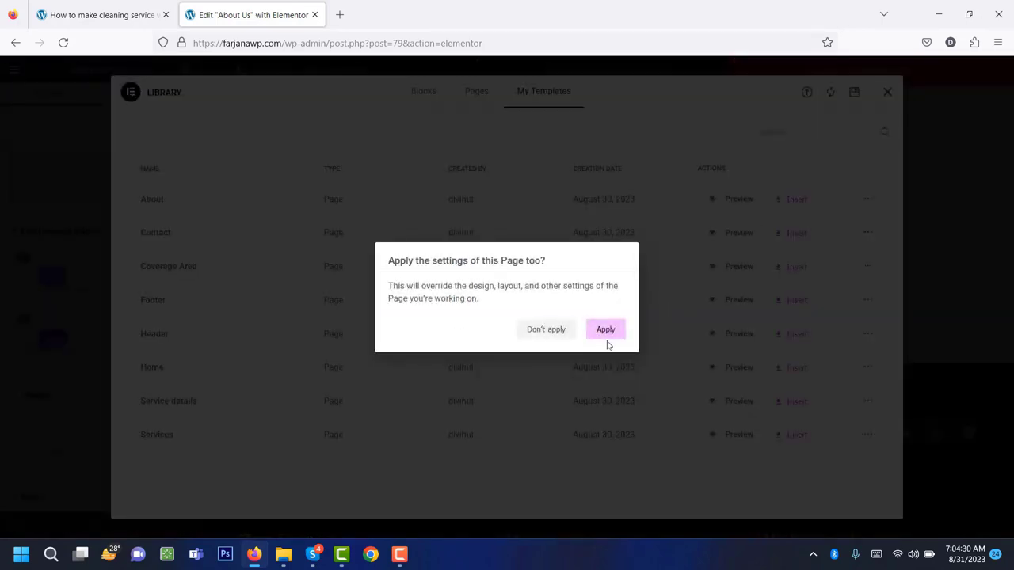
left_click(604, 331)
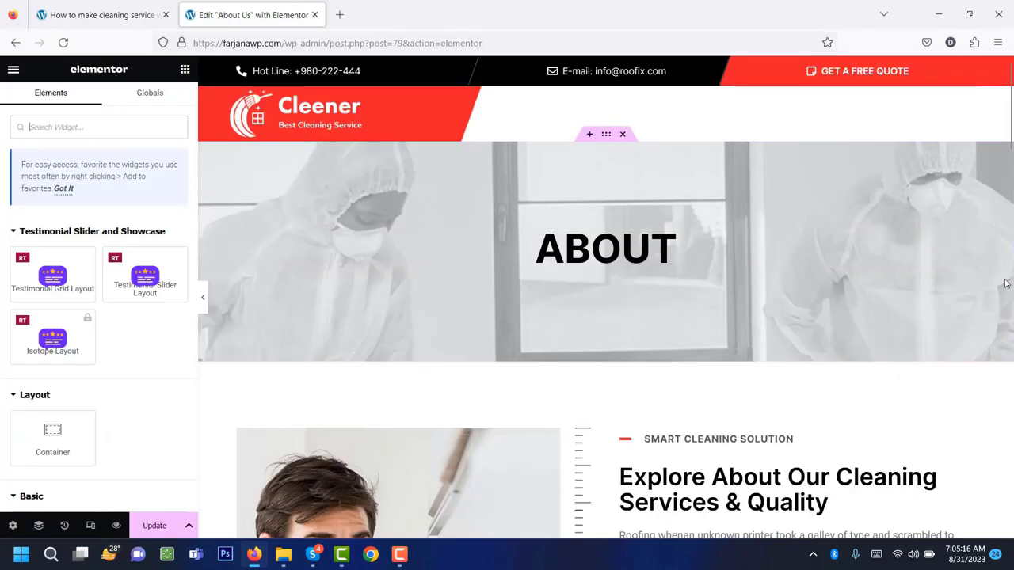
Scroll through the About Us page and select the ABOUT heading's title text.
scroll(960, 265, "down", 2)
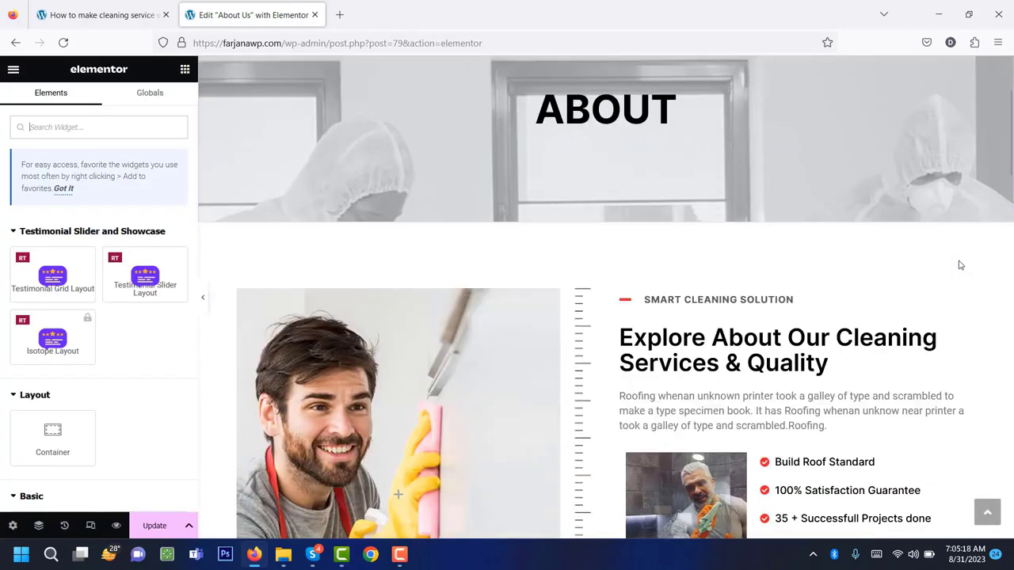
scroll(625, 264, "down", 2)
scroll(624, 262, "down", 10)
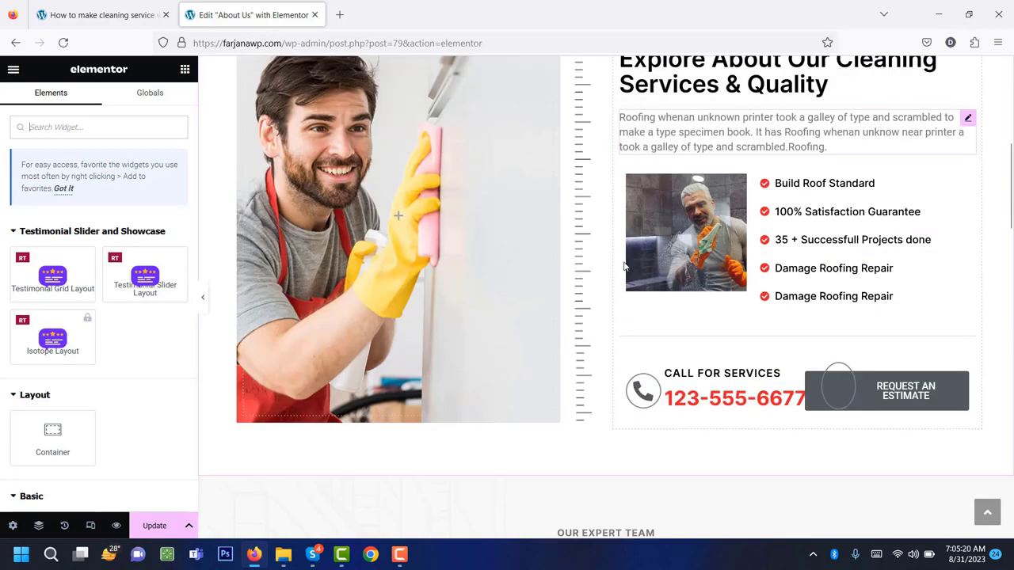
scroll(624, 264, "down", 10)
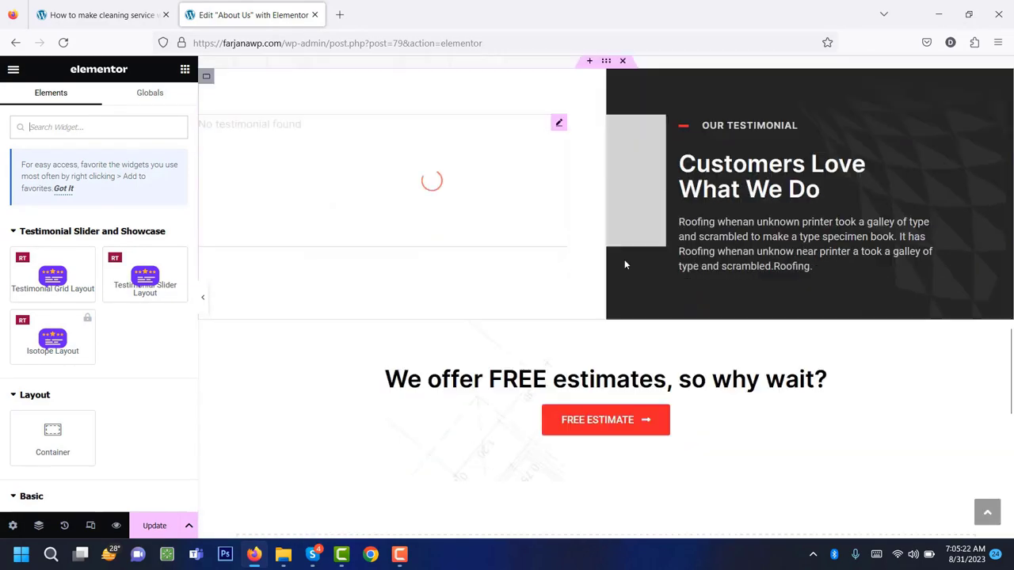
scroll(625, 260, "up", 20)
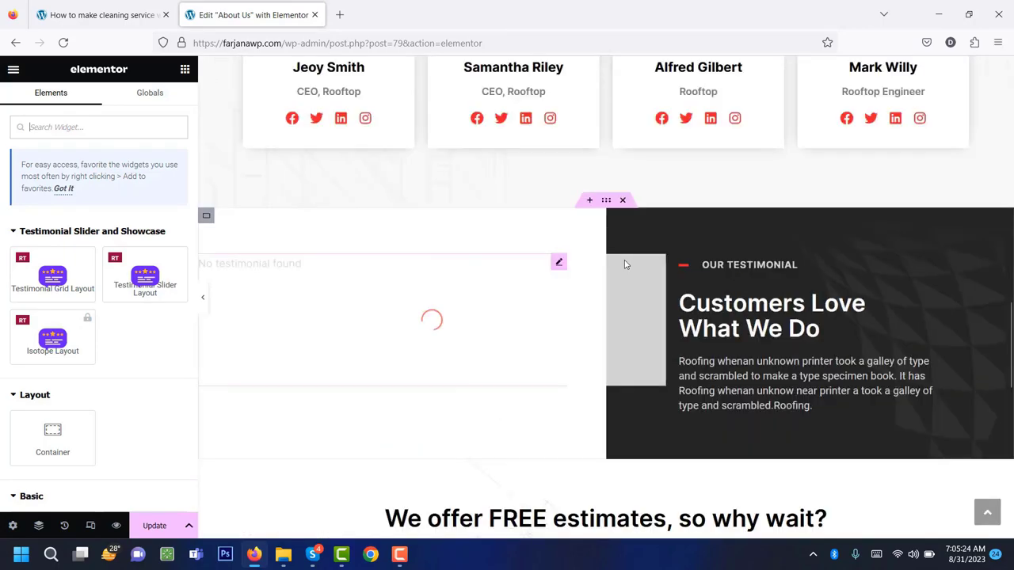
scroll(625, 260, "up", 2)
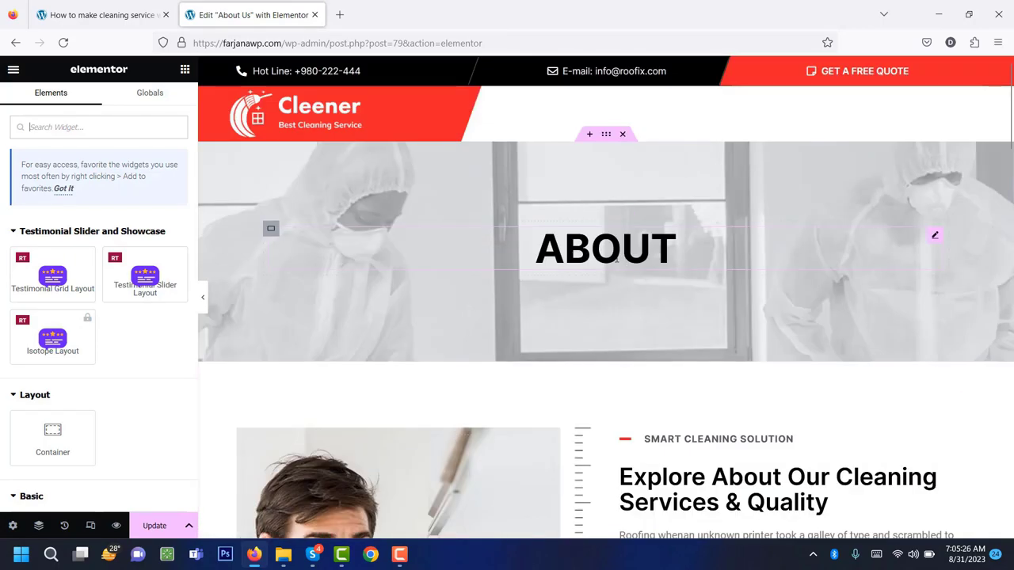
left_click(566, 253)
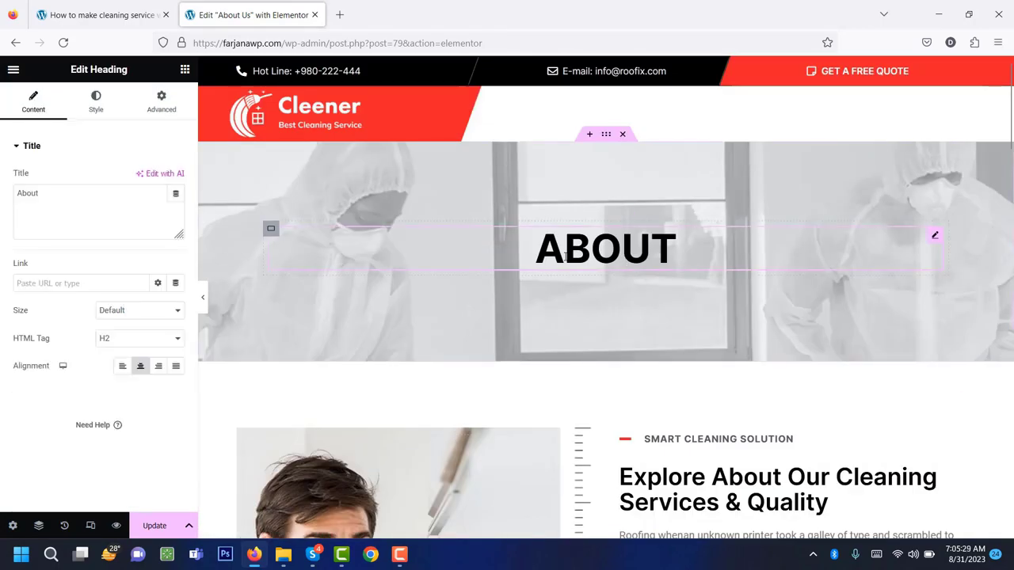
left_click(71, 198)
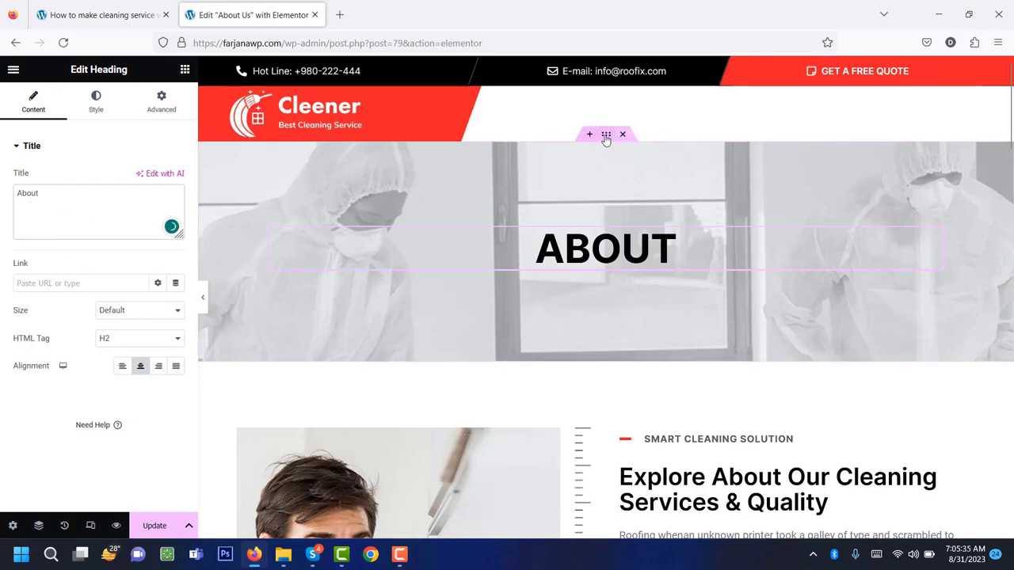
Select the banner section and view its Style tab Background settings.
left_click(606, 136)
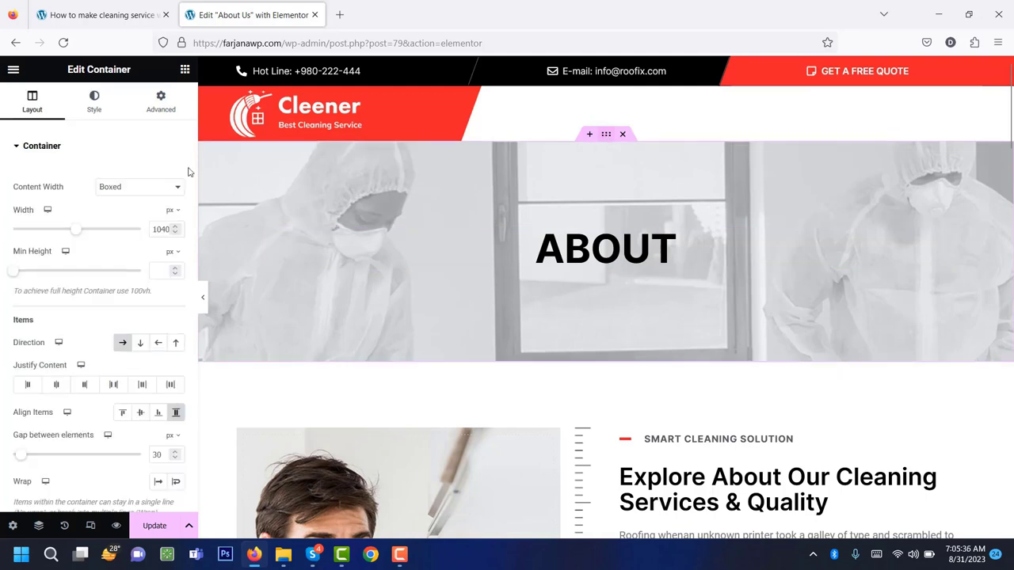
left_click(94, 101)
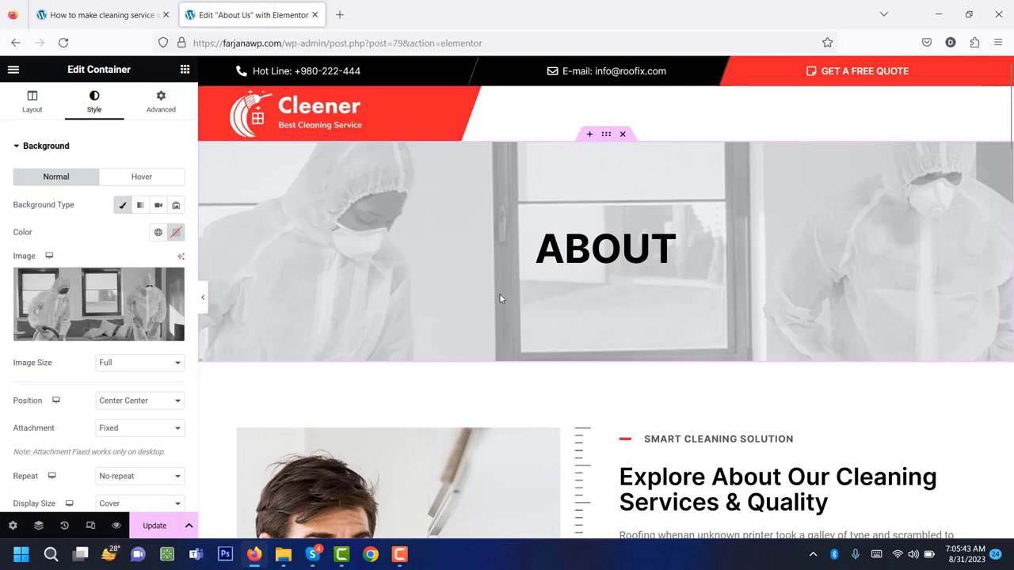
scroll(515, 301, "down", 5)
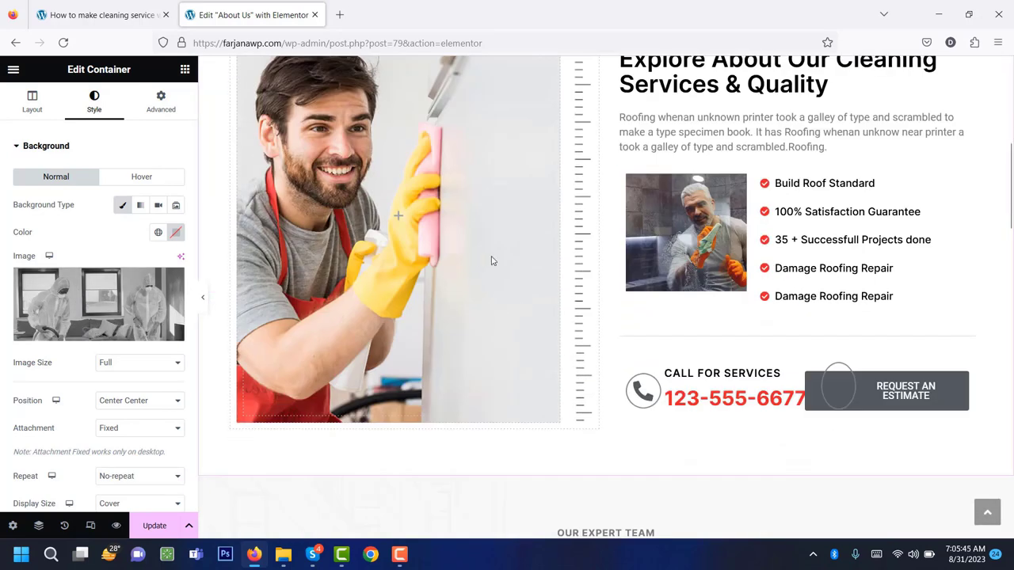
scroll(477, 298, "up", 2)
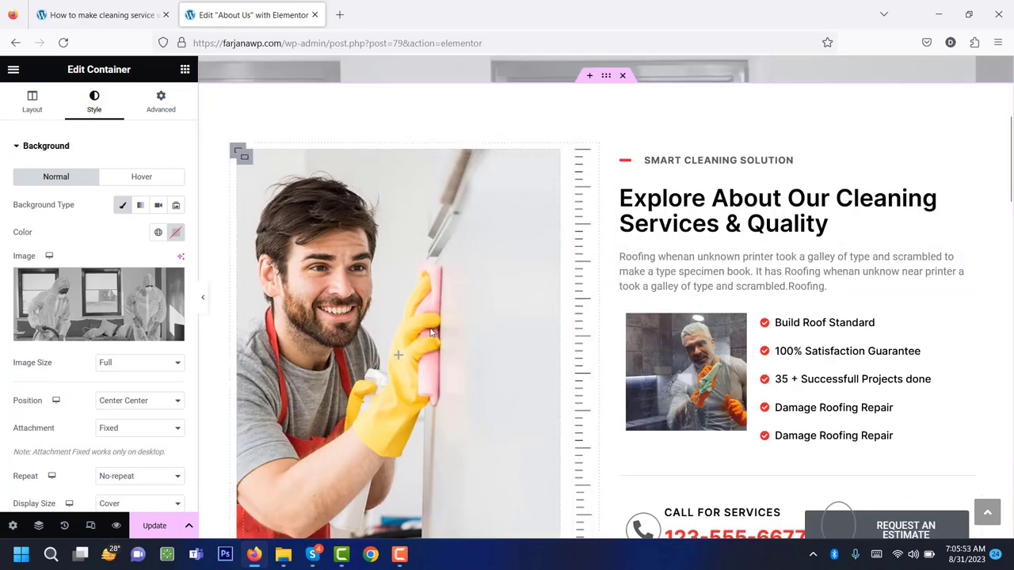
scroll(797, 283, "down", 7)
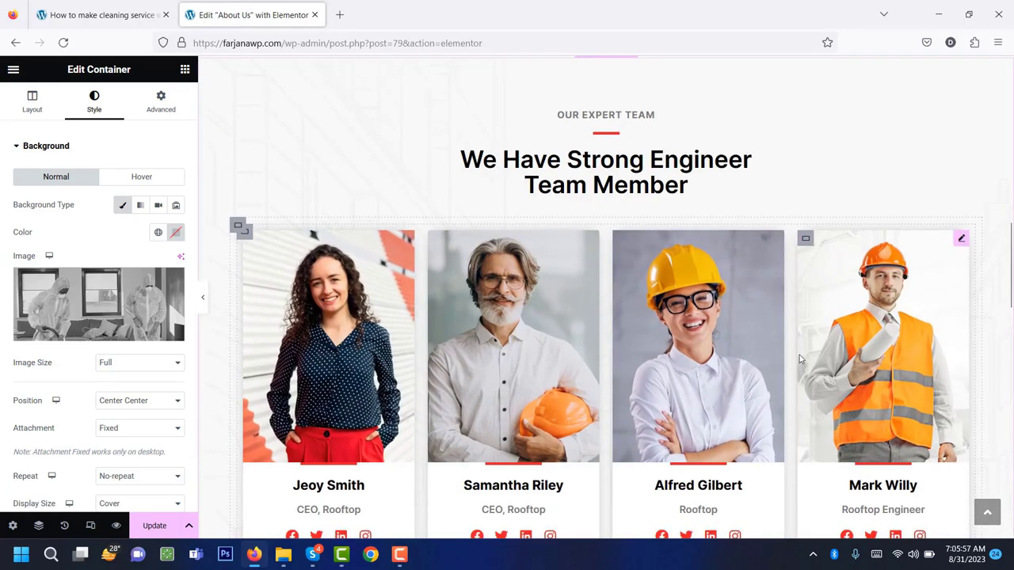
Inspect the first team member's photo in the media library, leaving it unchanged.
scroll(789, 359, "down", 2)
scroll(789, 358, "up", 2)
left_click(324, 339)
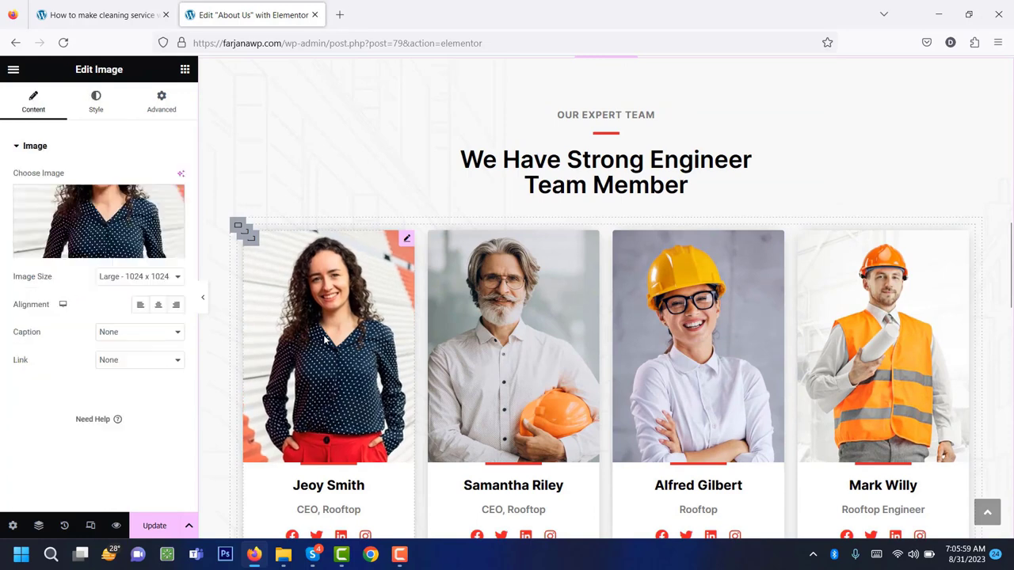
mouse_move(115, 212)
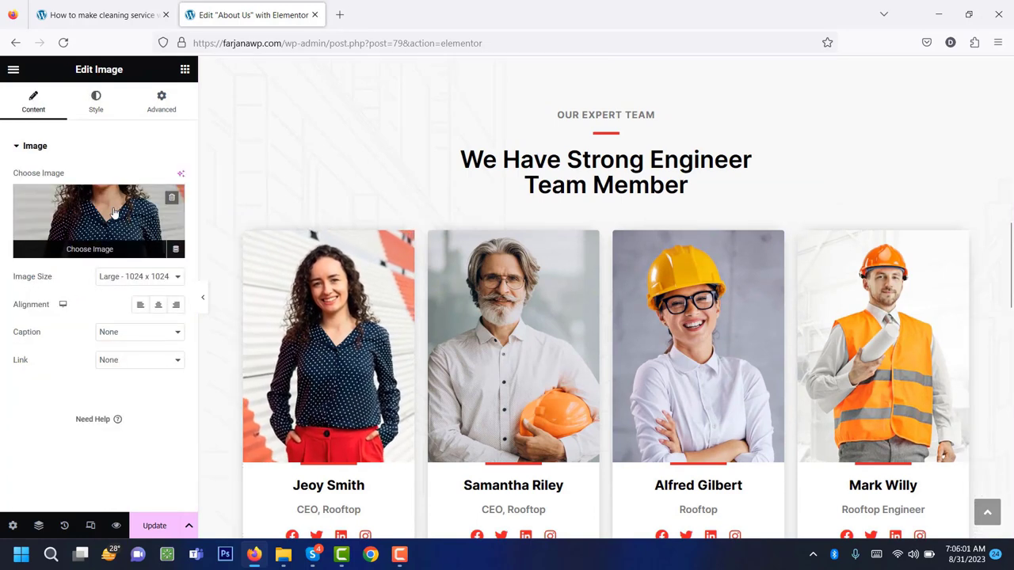
left_click(115, 213)
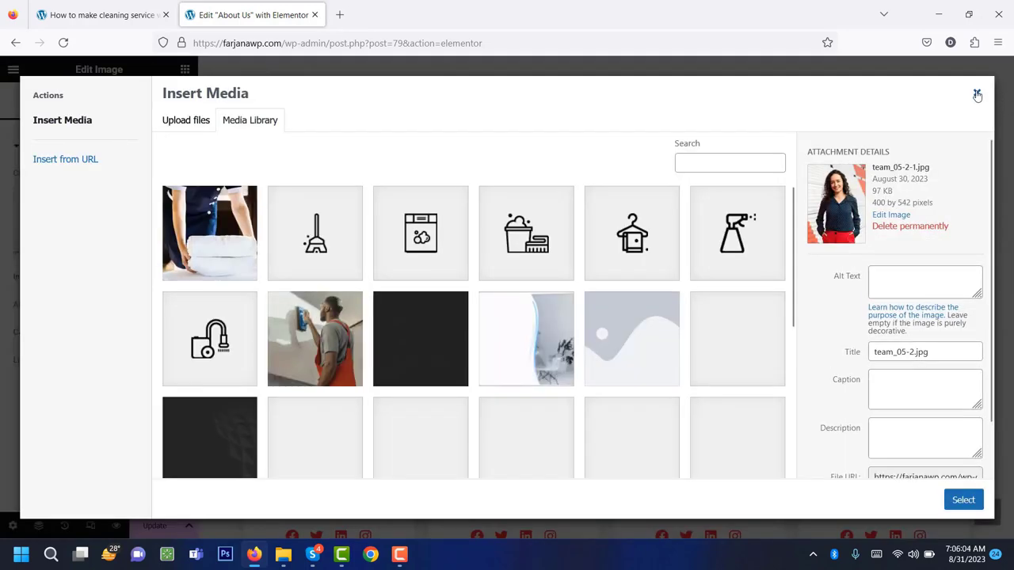
left_click(977, 94)
Review the first team card's name, role and social icons, then open Elementor's main menu.
scroll(333, 420, "down", 2)
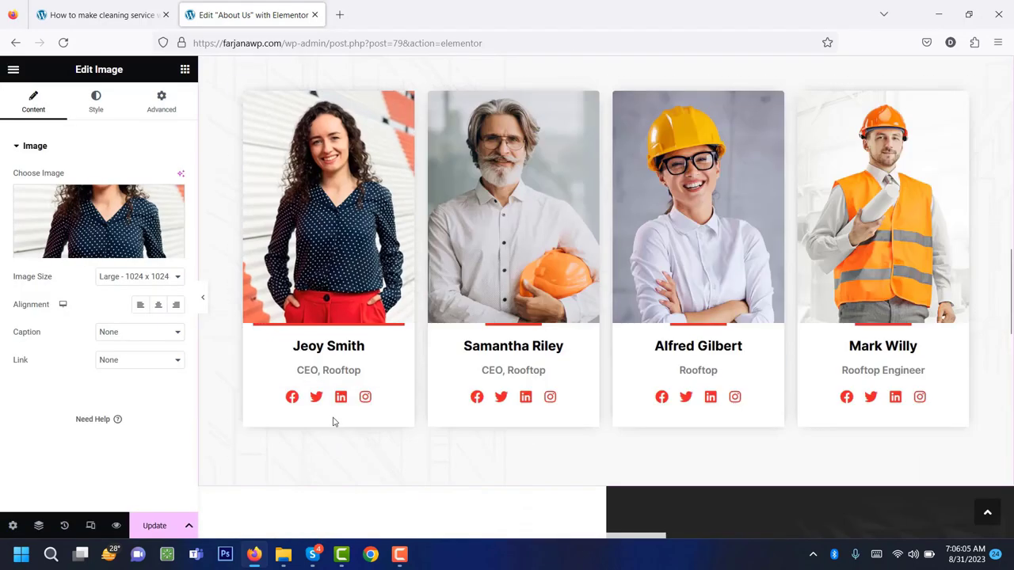
left_click(331, 353)
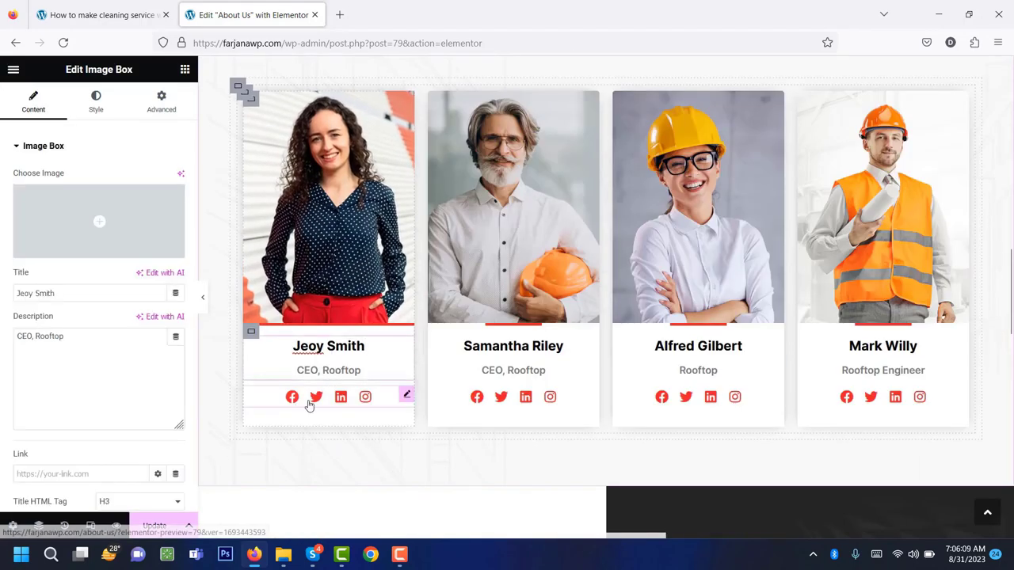
left_click(383, 405)
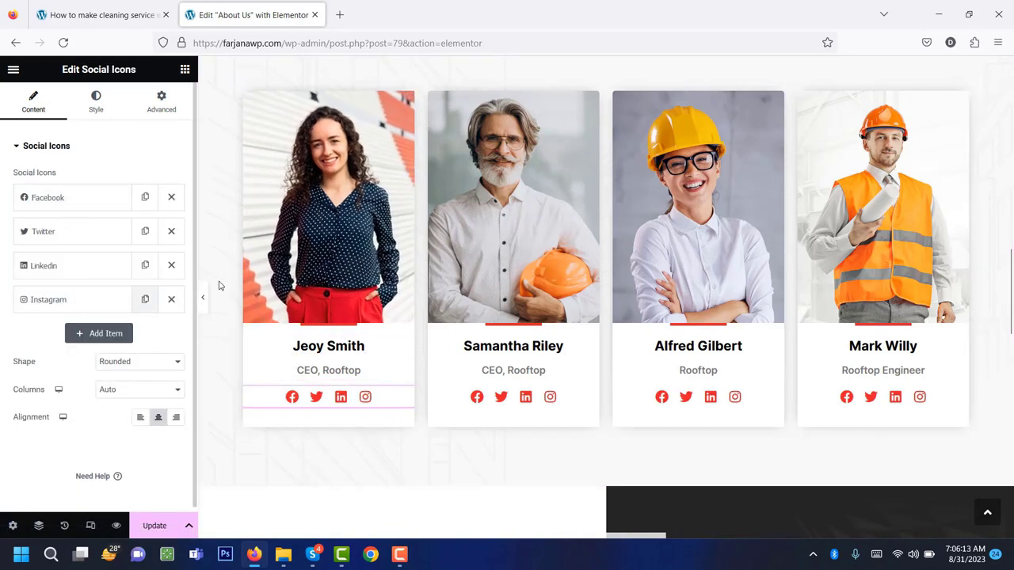
scroll(340, 309, "down", 3)
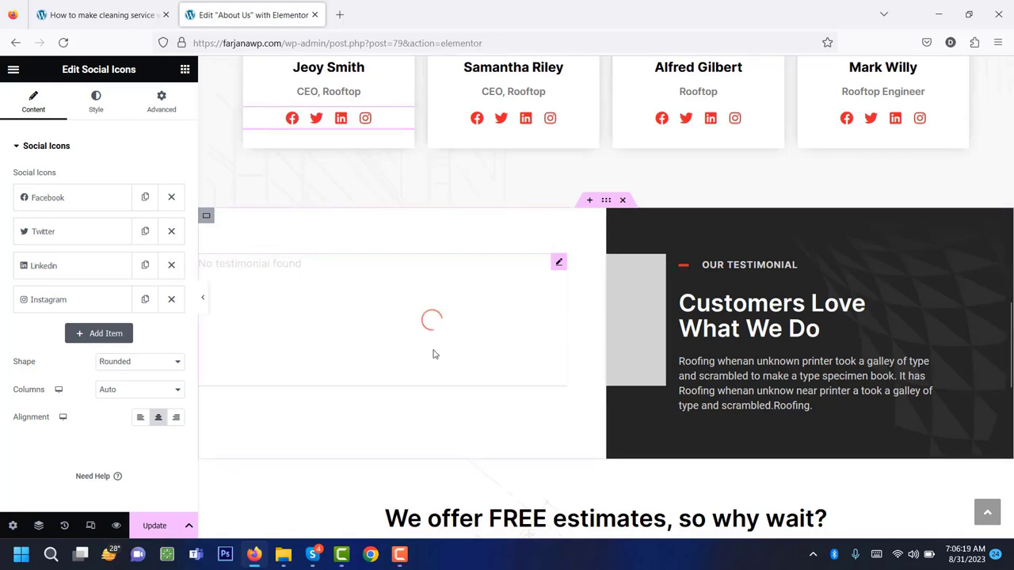
scroll(515, 369, "down", 5)
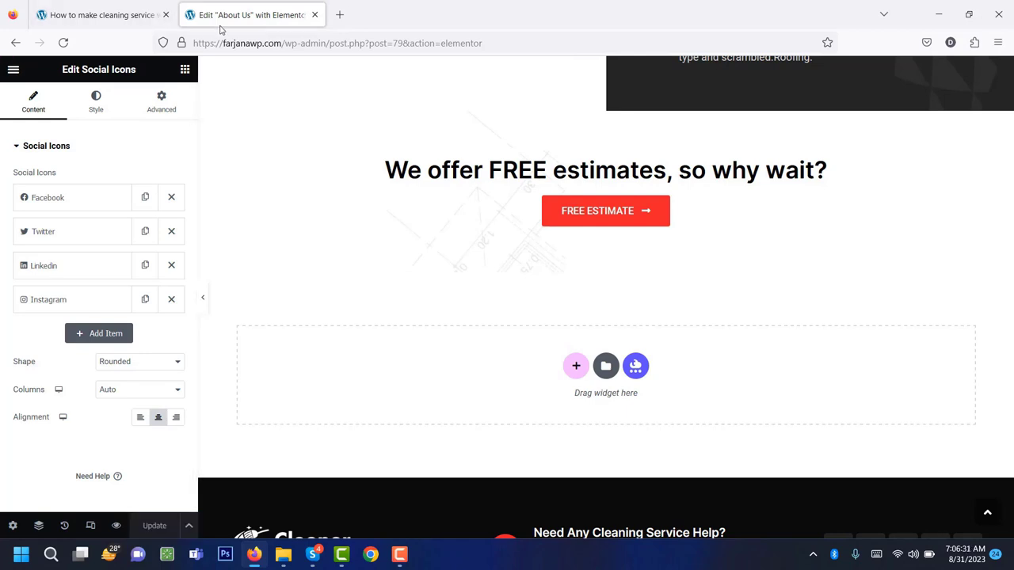
left_click(12, 70)
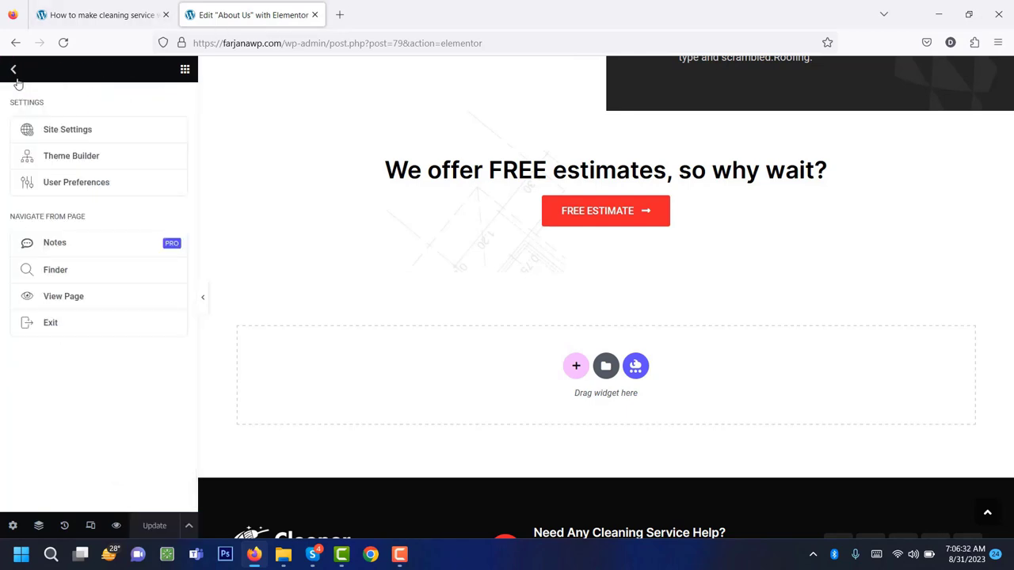
Exit Elementor, then from All Pages open Services in a new tab and launch Elementor.
left_click(86, 326)
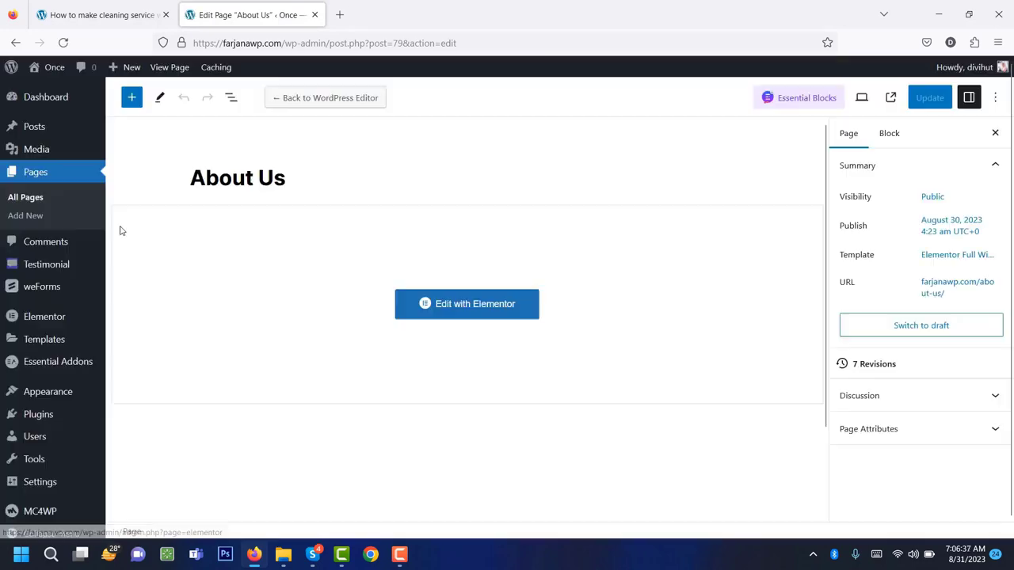
left_click(30, 199)
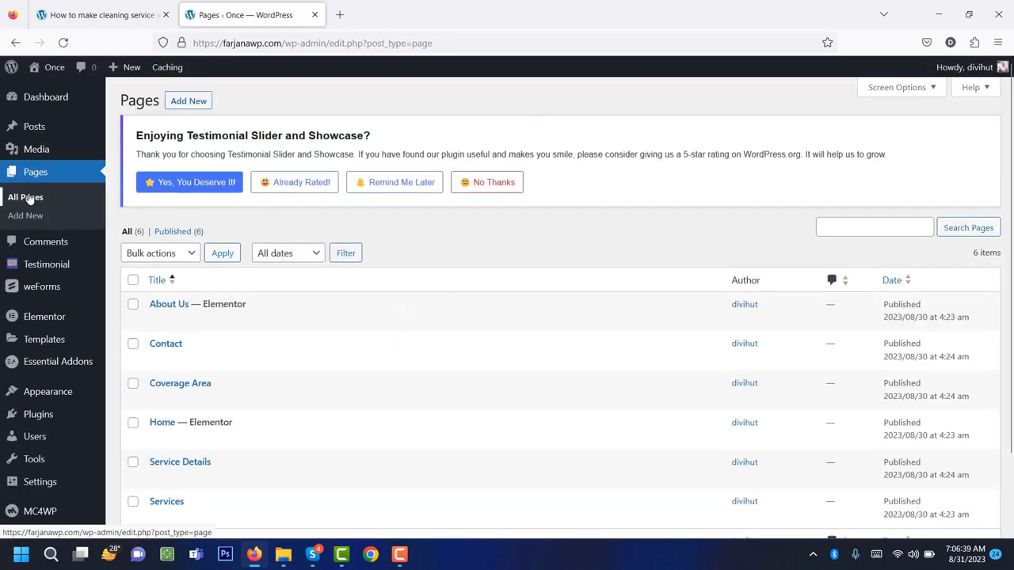
scroll(287, 271, "down", 2)
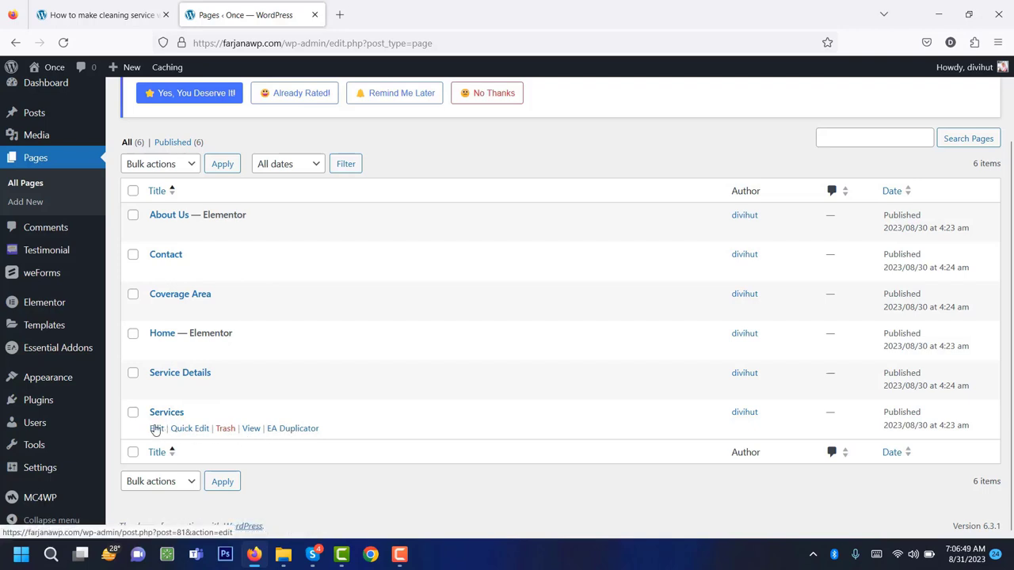
middle_click(156, 429)
left_click(408, 9)
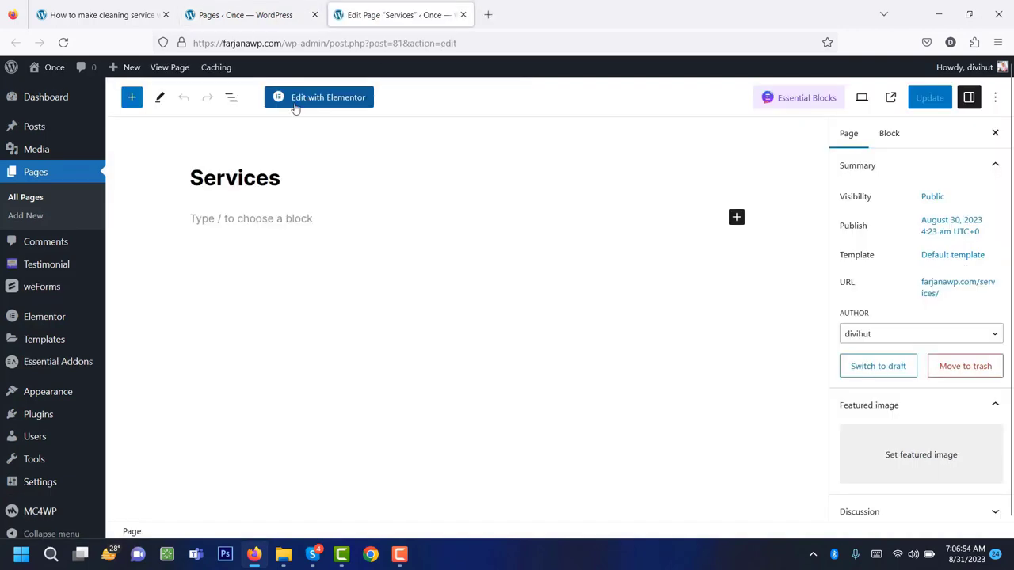
left_click(338, 104)
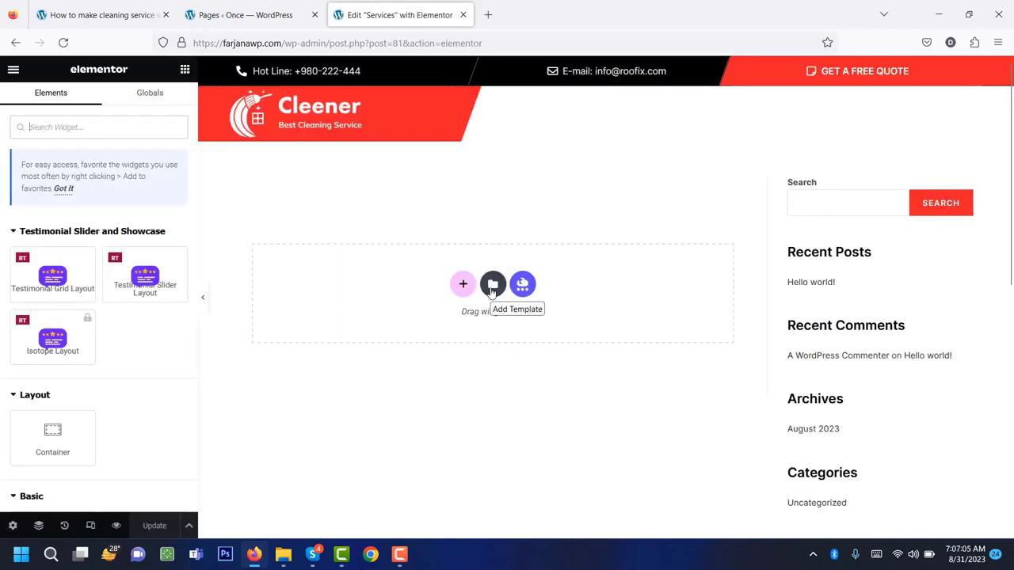
Insert the saved Services template from My Templates, applying its page settings.
left_click(492, 287)
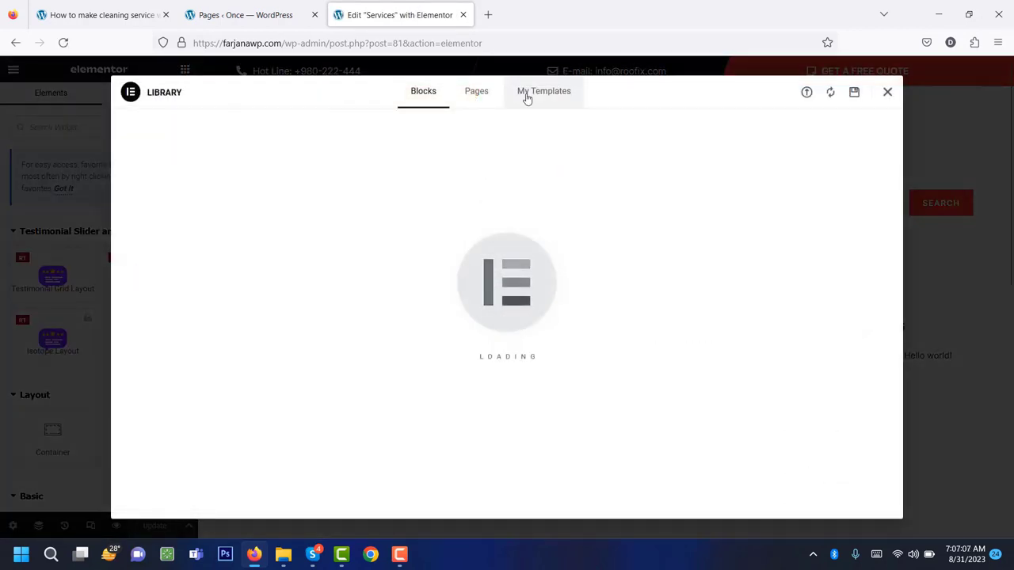
left_click(523, 94)
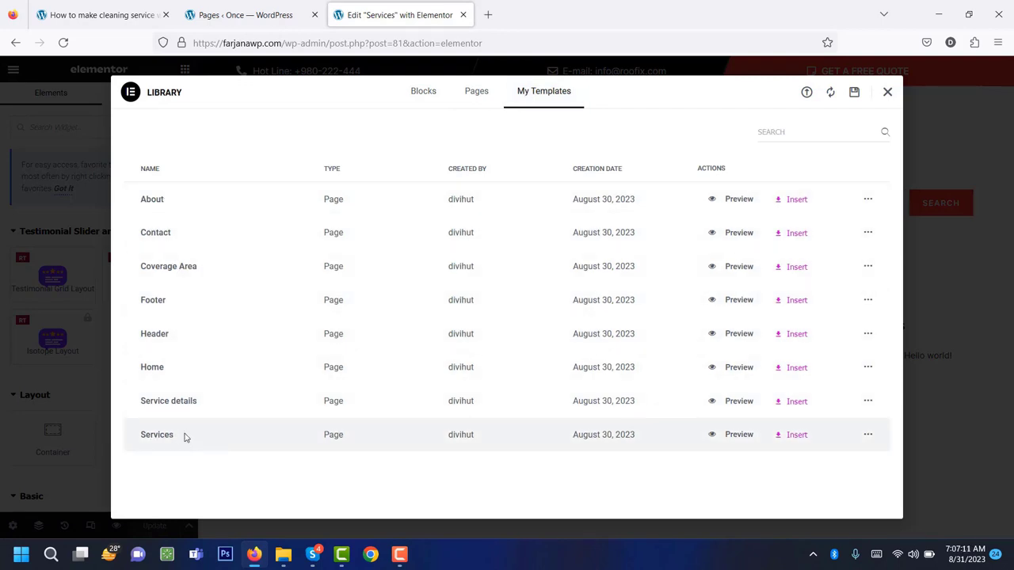
left_click(796, 435)
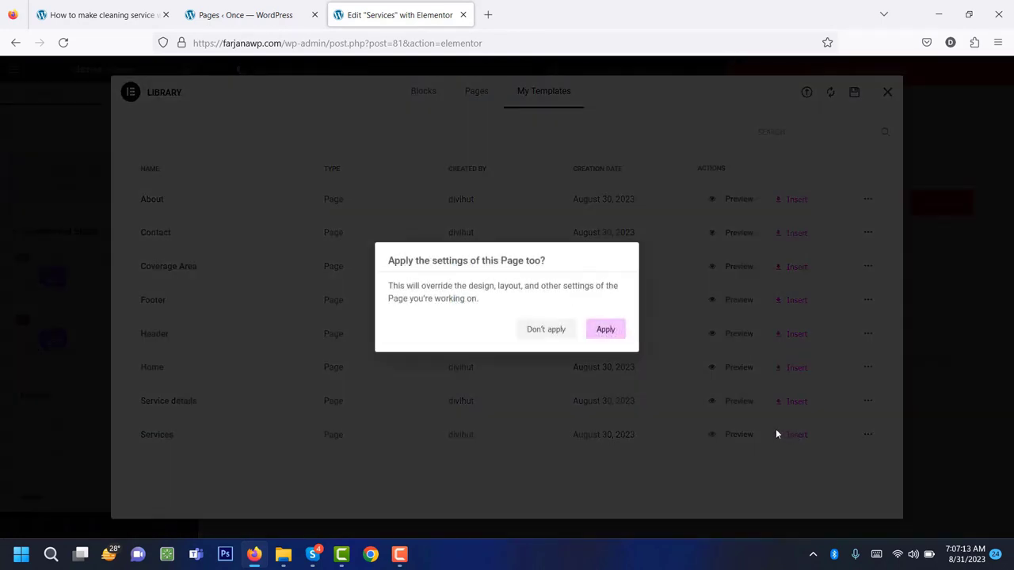
left_click(614, 328)
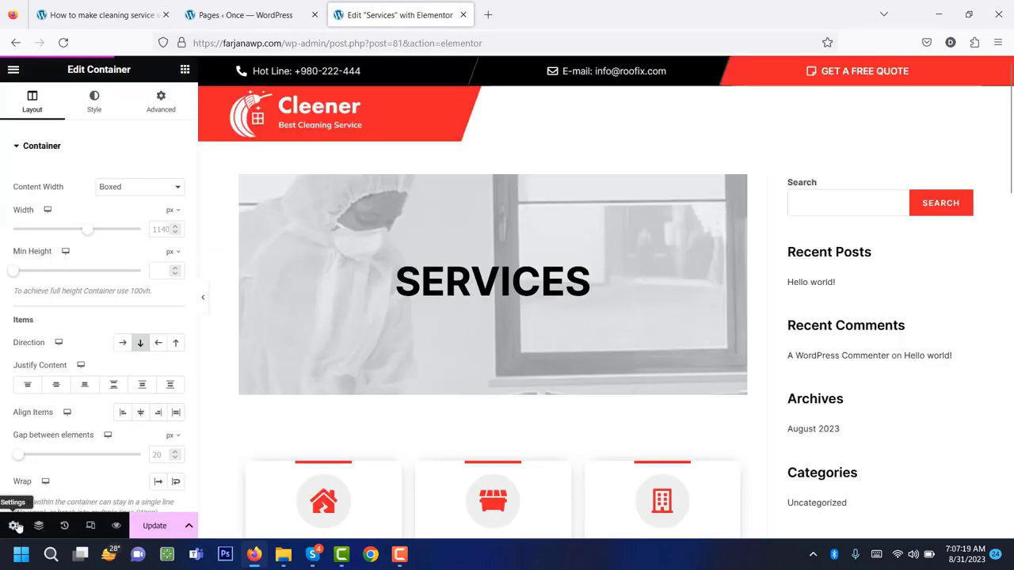
In Page Settings, turn Hide Title off and set the layout to Elementor Full Width.
left_click(15, 526)
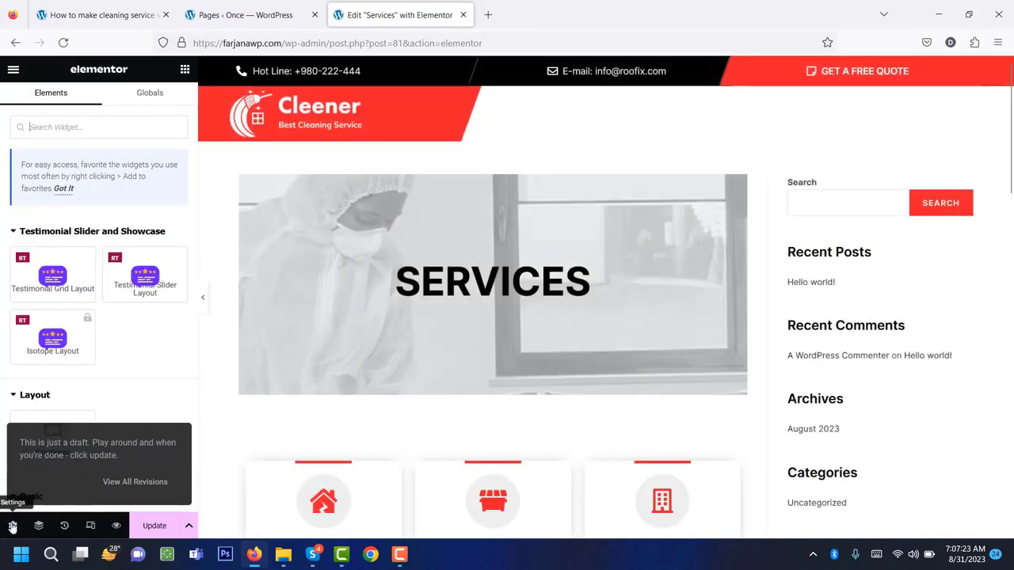
left_click(12, 526)
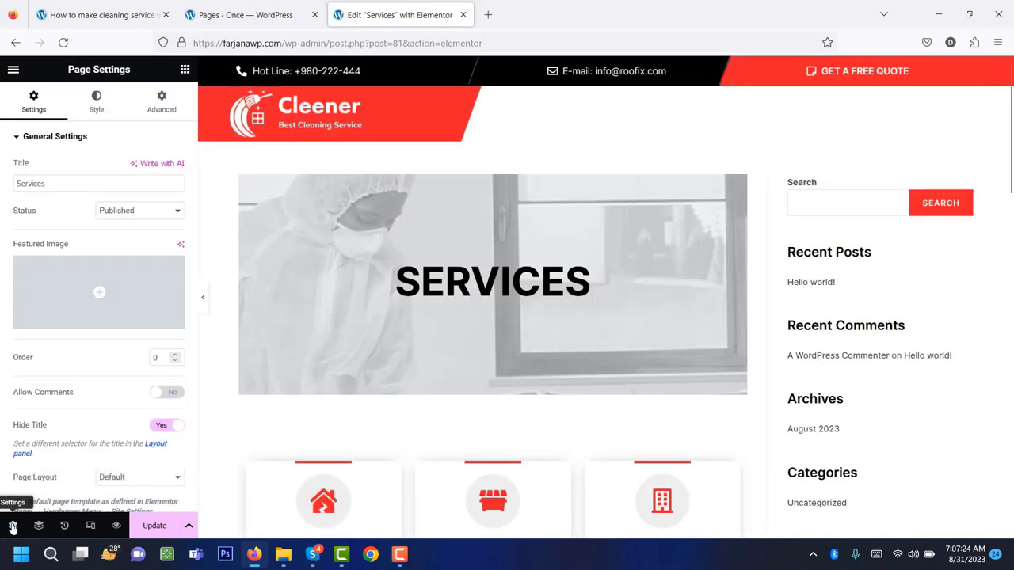
left_click(162, 427)
scroll(77, 420, "down", 2)
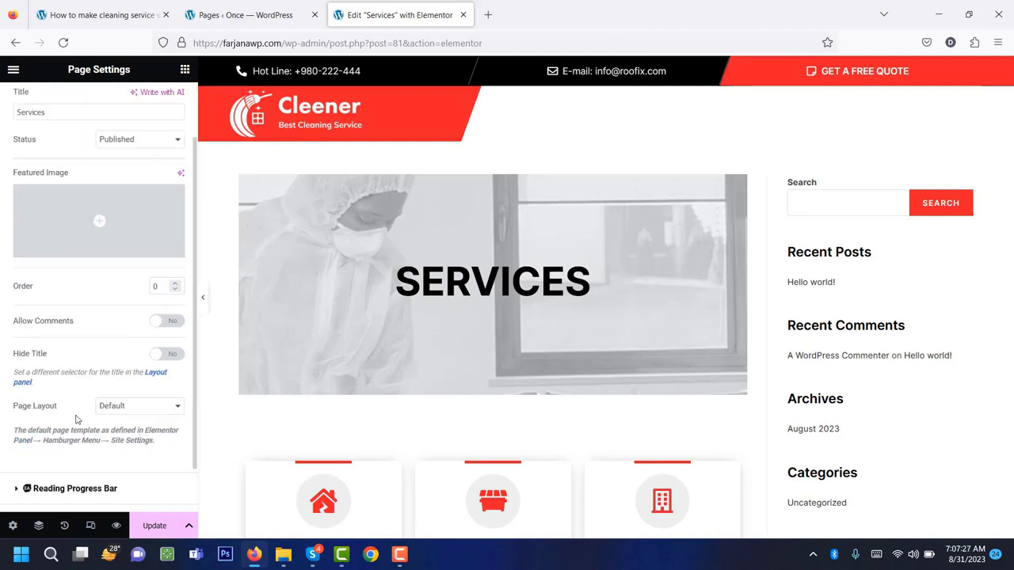
left_click(131, 407)
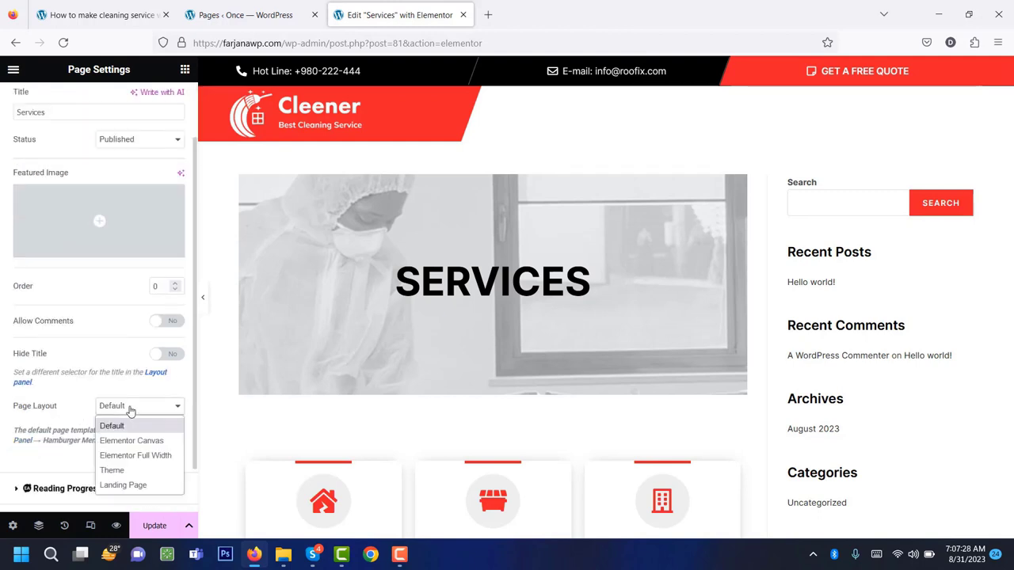
left_click(144, 456)
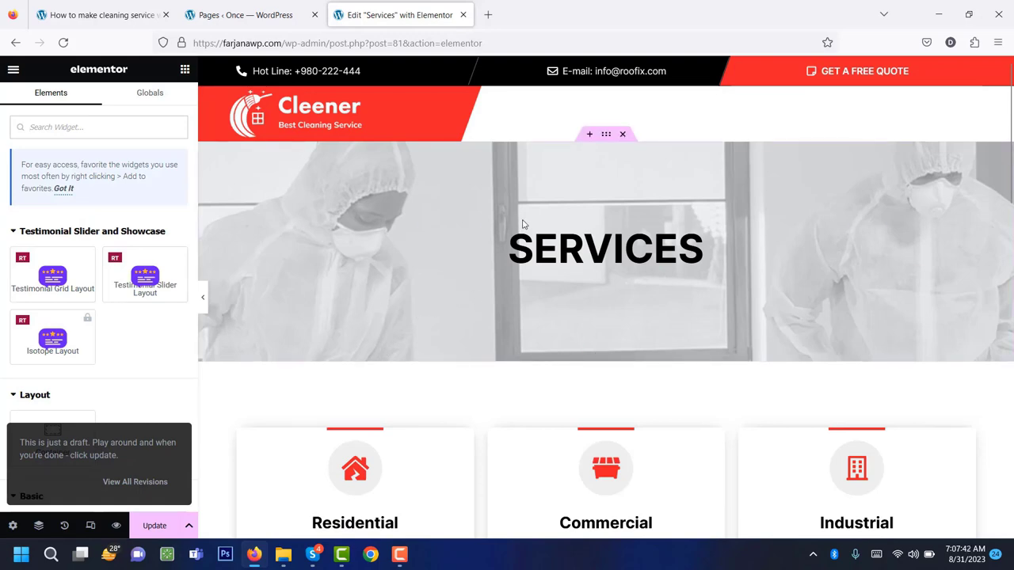
Duplicate the row of Residential, Commercial and Industrial service cards.
scroll(927, 259, "down", 10)
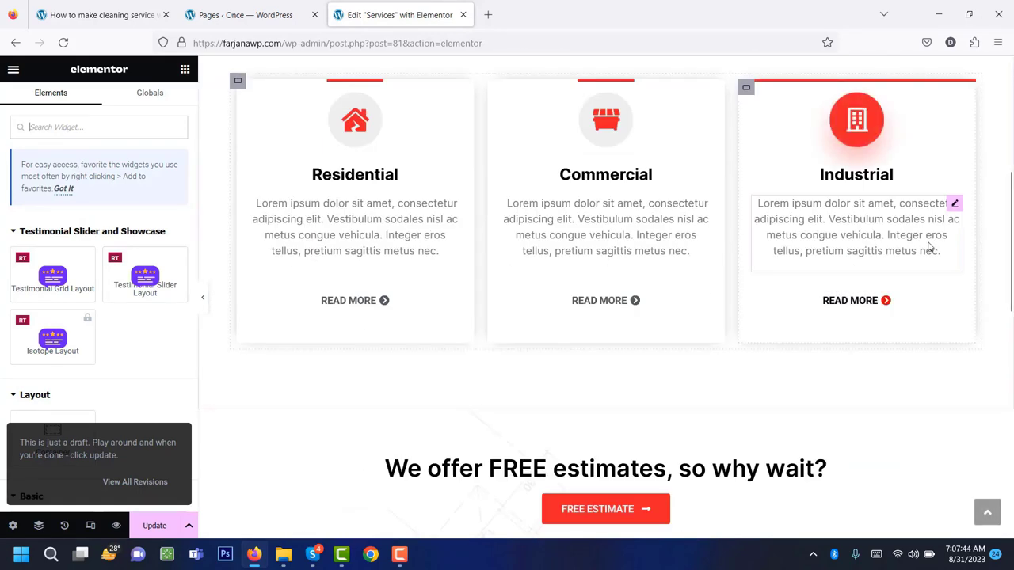
scroll(929, 245, "up", 6)
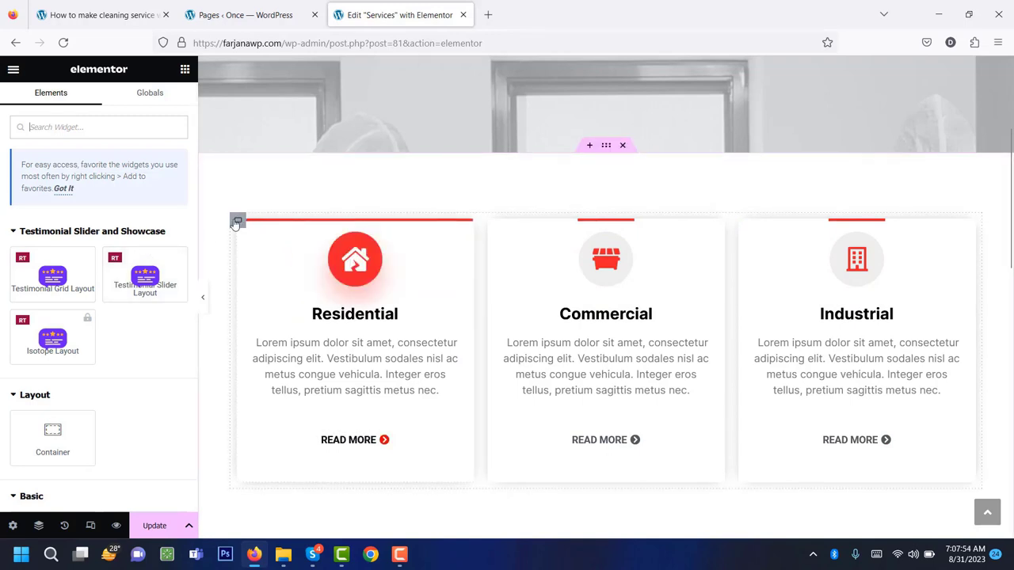
right_click(237, 223)
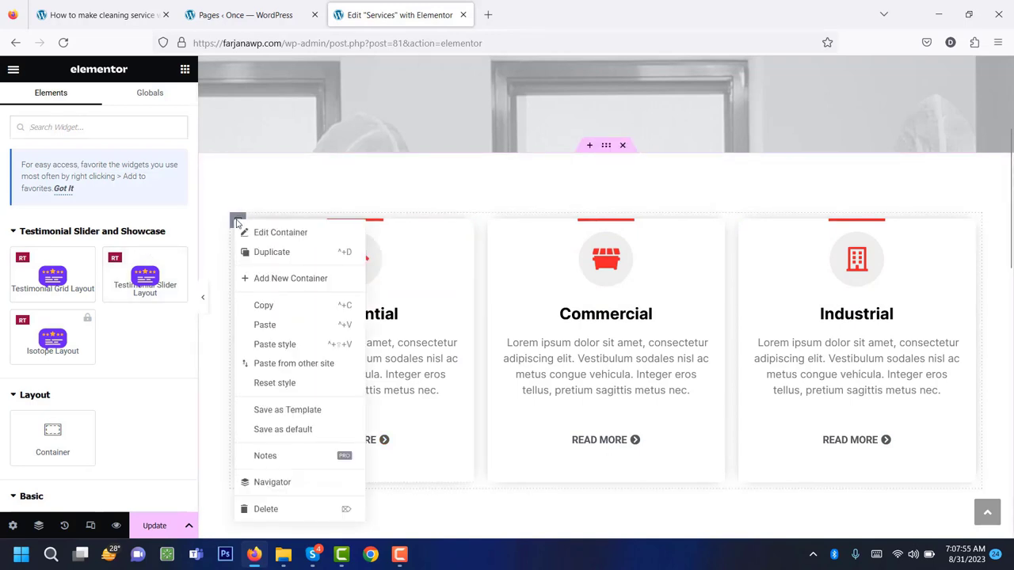
left_click(266, 252)
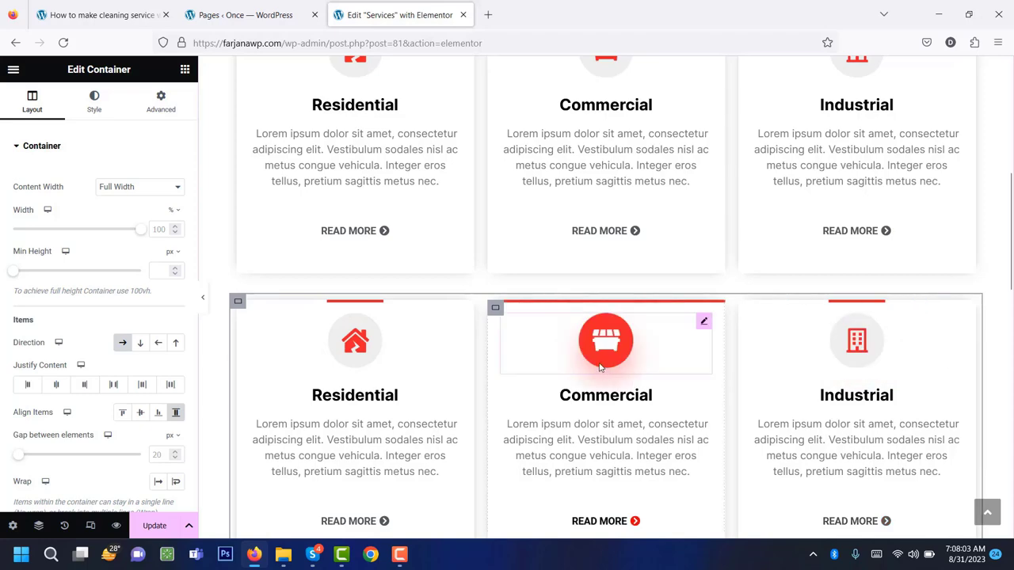
Delete the duplicated cards row, leaving a single row of service cards.
scroll(598, 366, "down", 4)
scroll(625, 383, "up", 5)
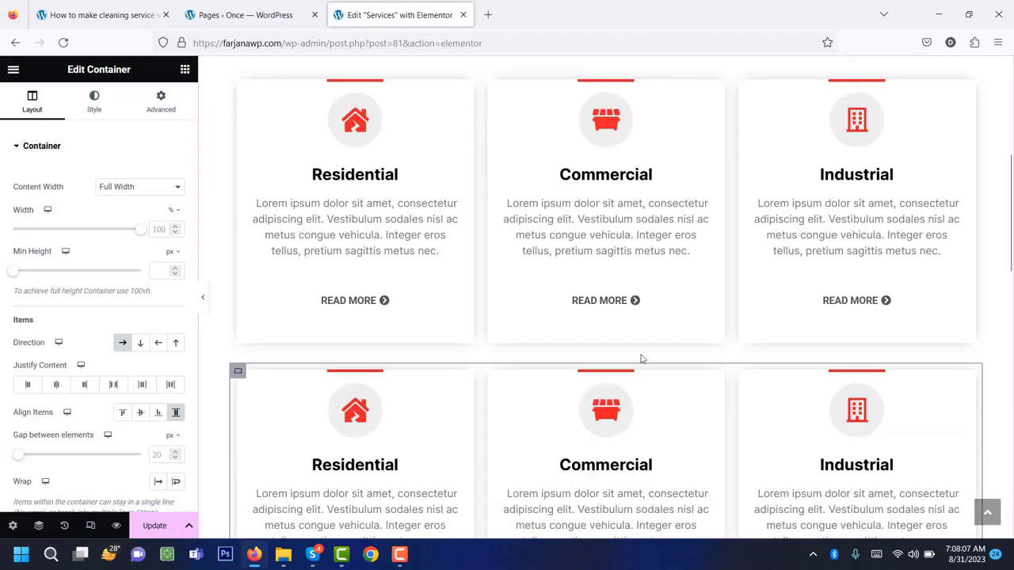
right_click(238, 372)
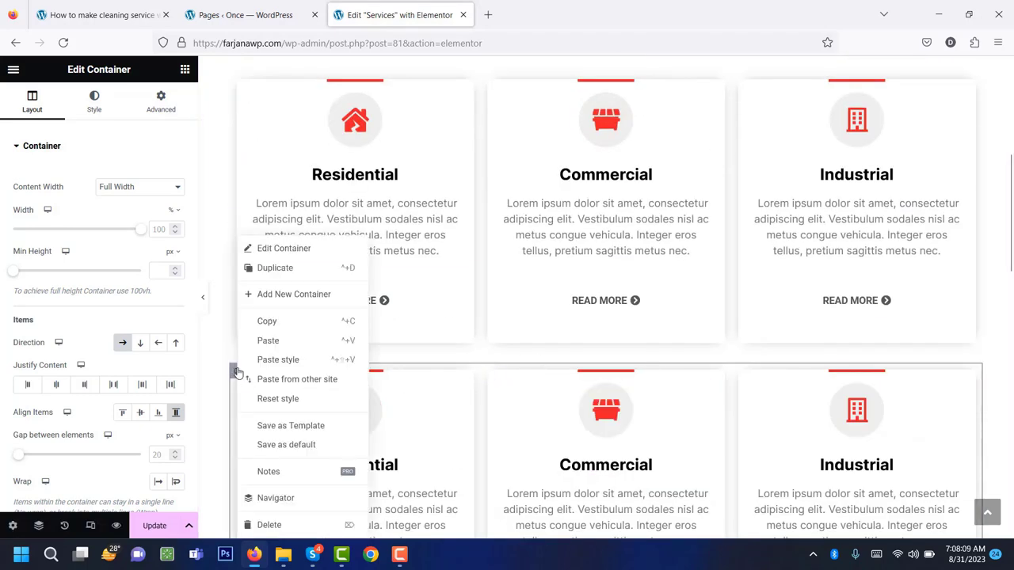
left_click(268, 526)
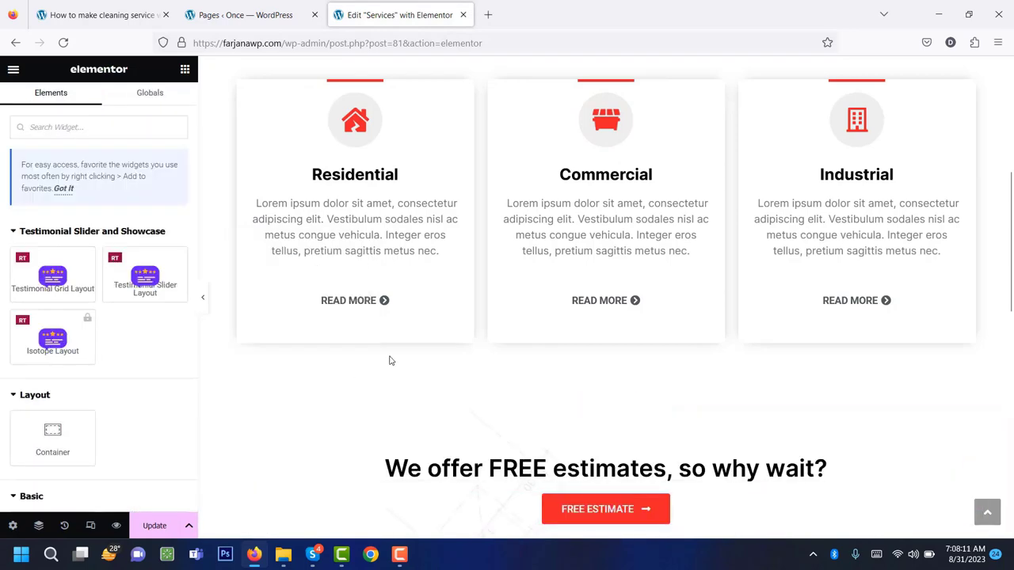
scroll(400, 353, "up", 3)
scroll(405, 349, "up", 2)
scroll(407, 346, "down", 7)
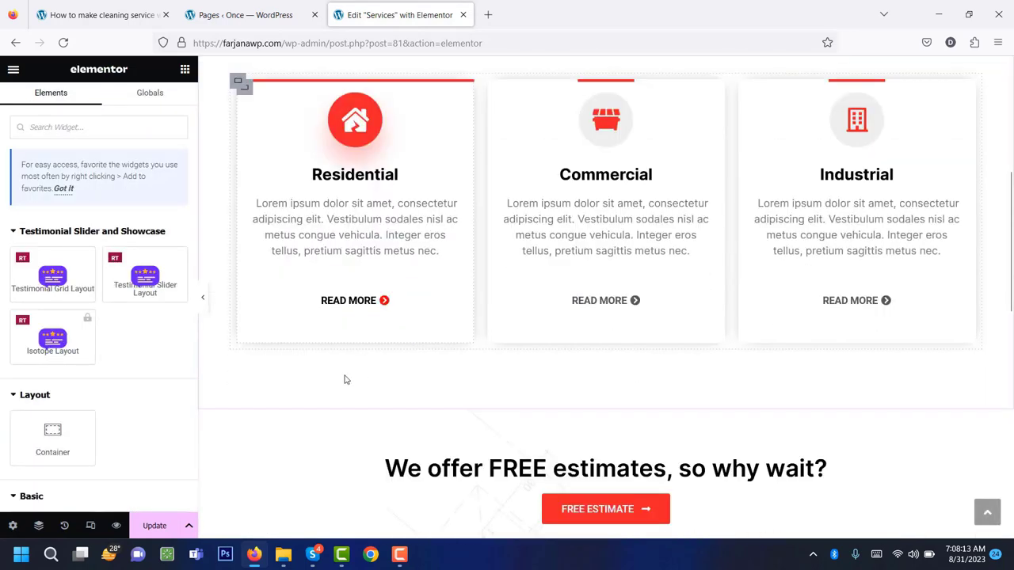
scroll(356, 364, "up", 5)
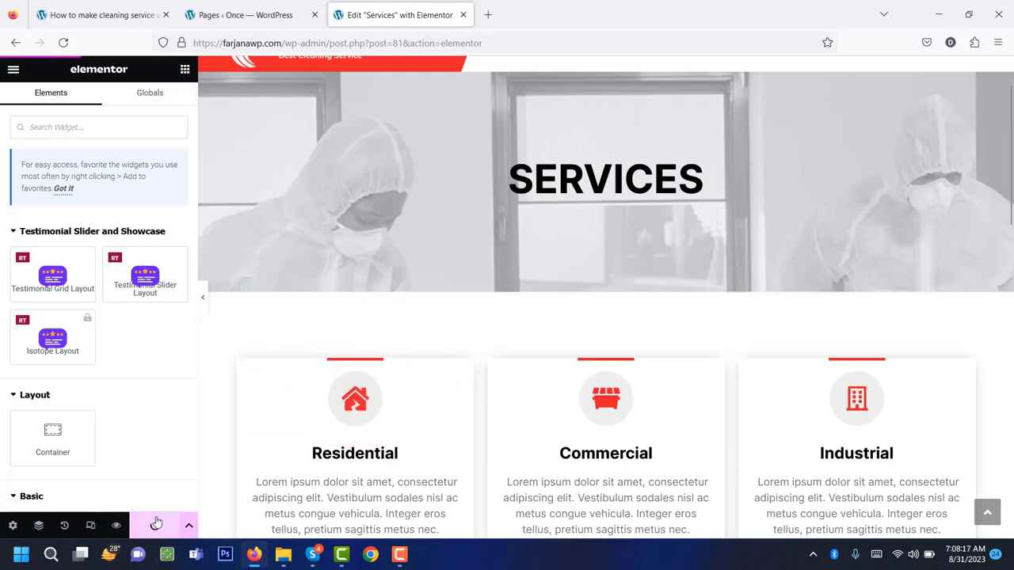
scroll(475, 361, "up", 1)
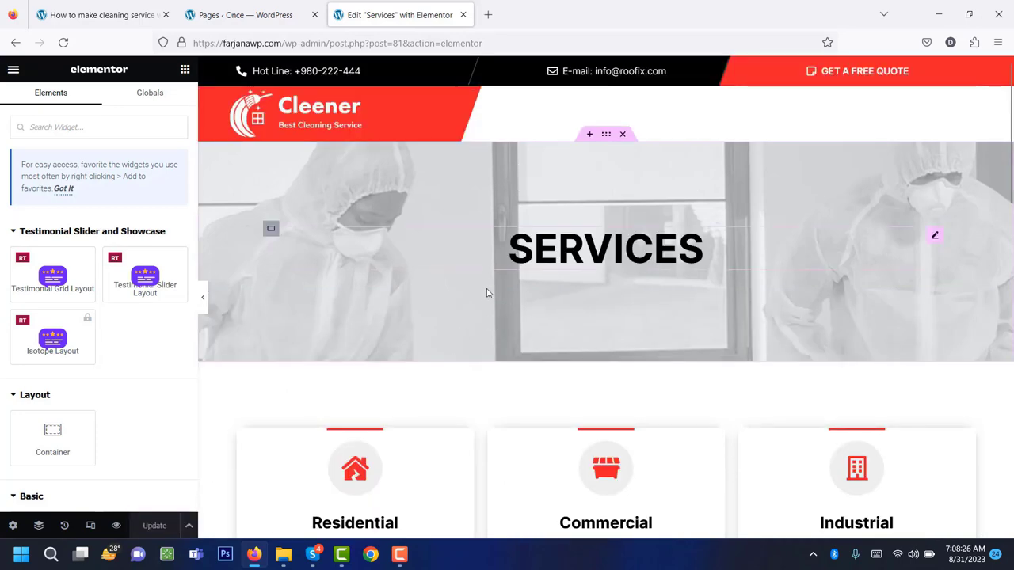
From the reloaded Pages list, open Coverage Area in Elementor and close the Services tab.
left_click(268, 14)
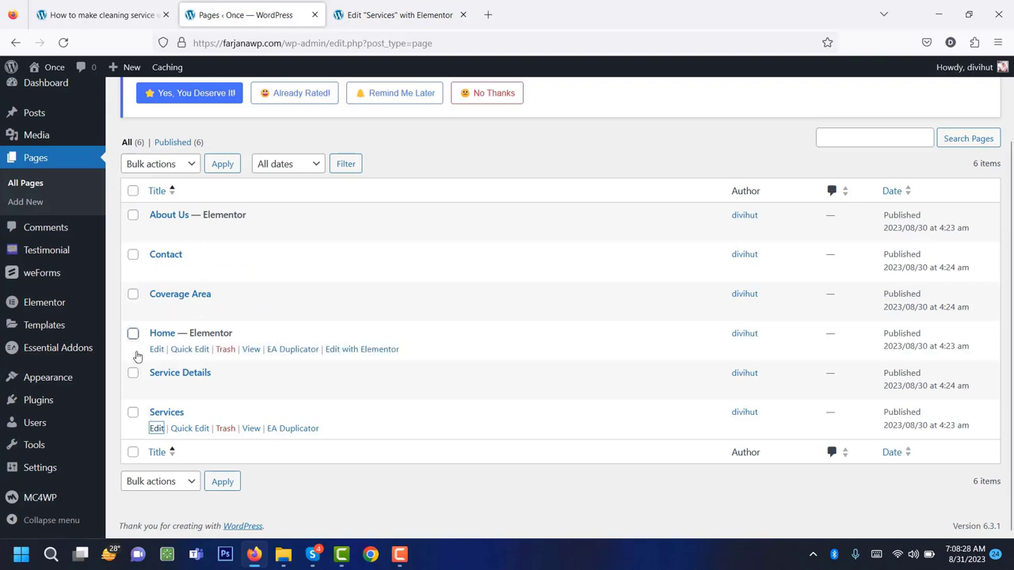
left_click(63, 43)
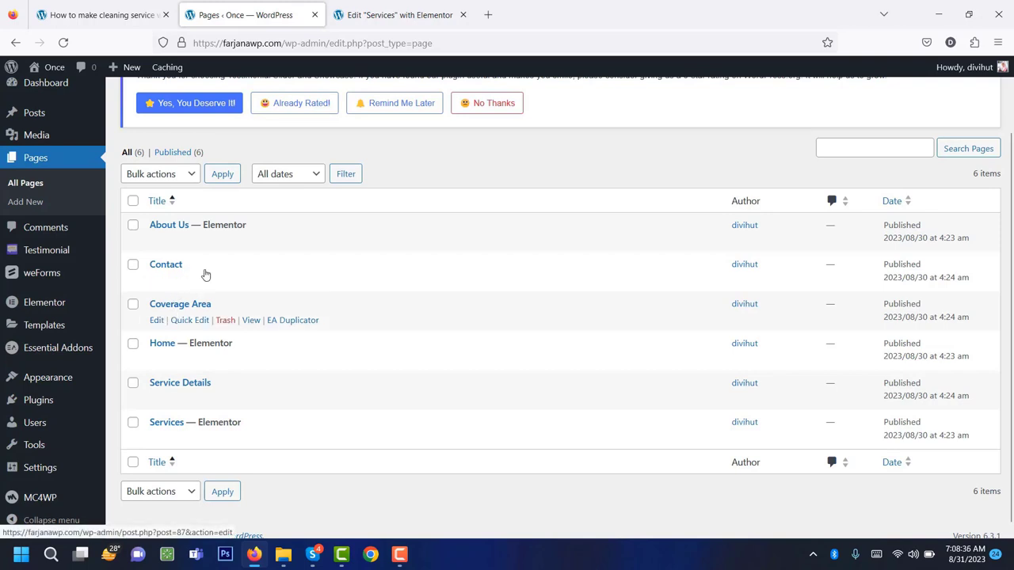
middle_click(156, 321)
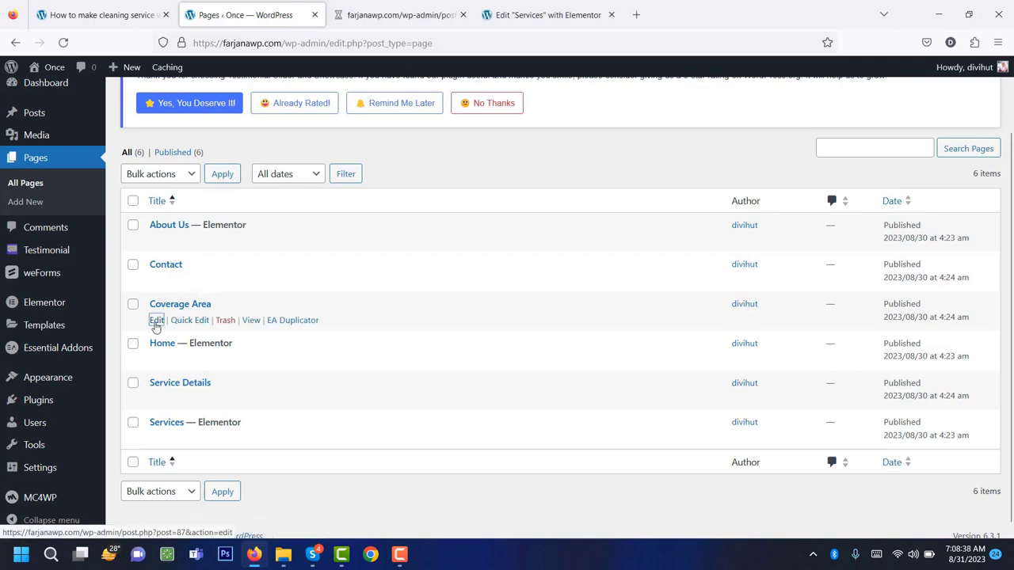
left_click(499, 14)
left_click(611, 15)
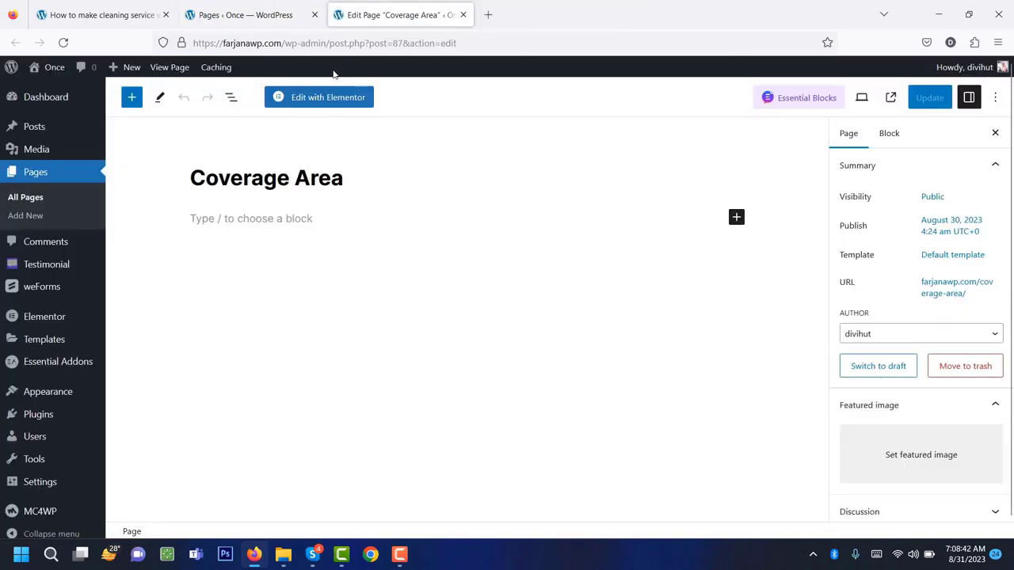
left_click(321, 97)
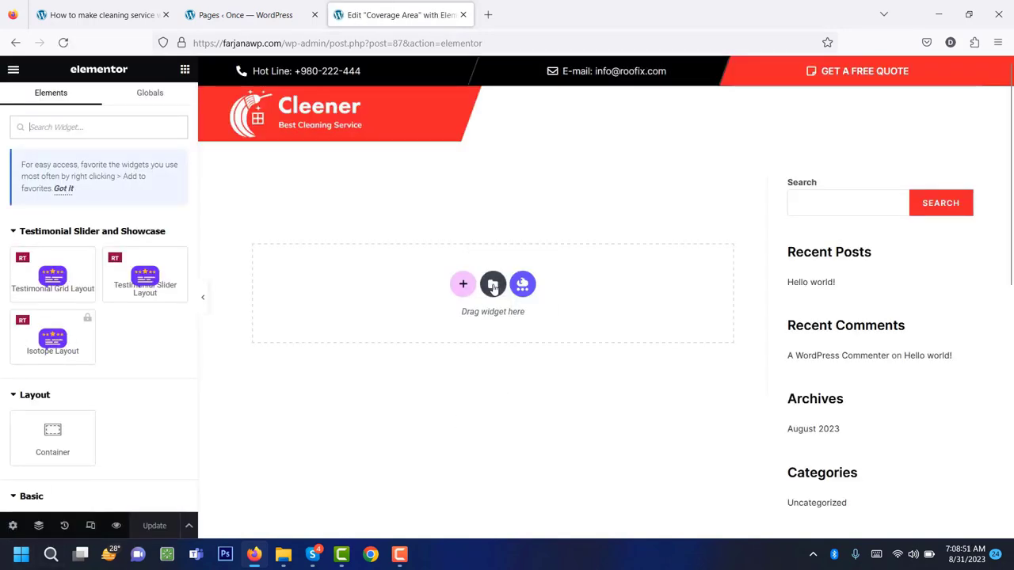
Insert the saved Coverage Area template from My Templates and apply its page settings.
left_click(493, 285)
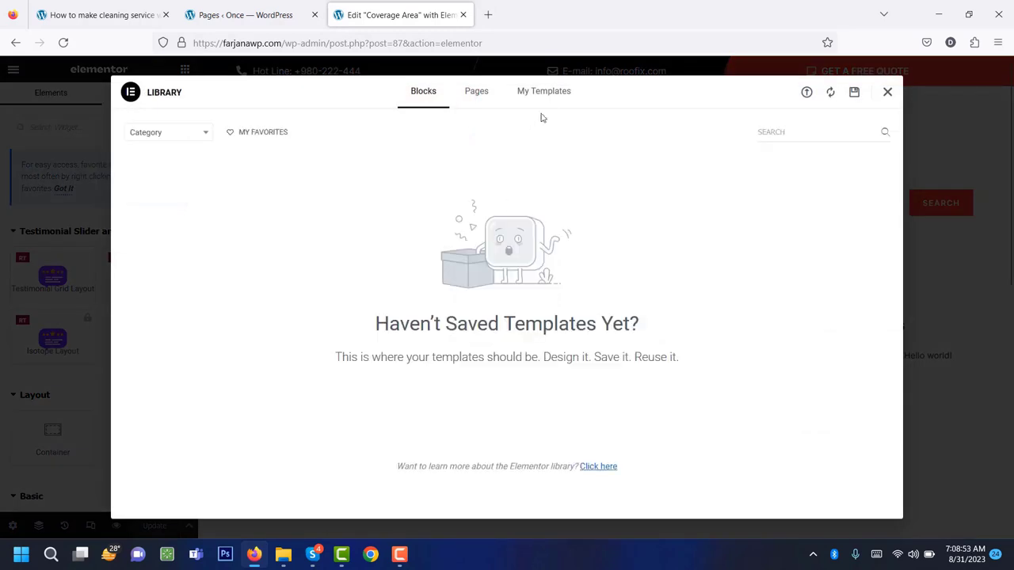
left_click(547, 92)
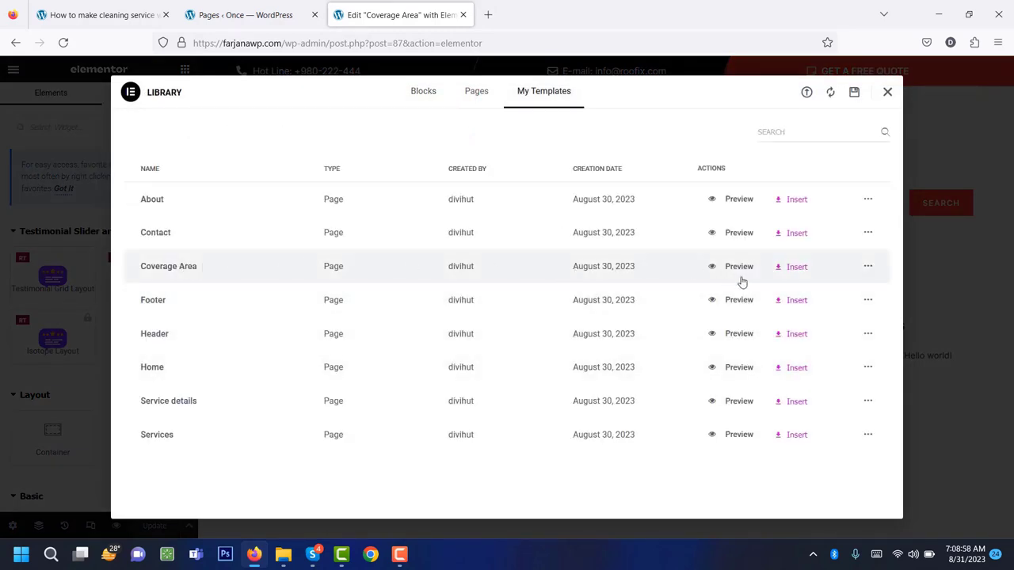
left_click(796, 269)
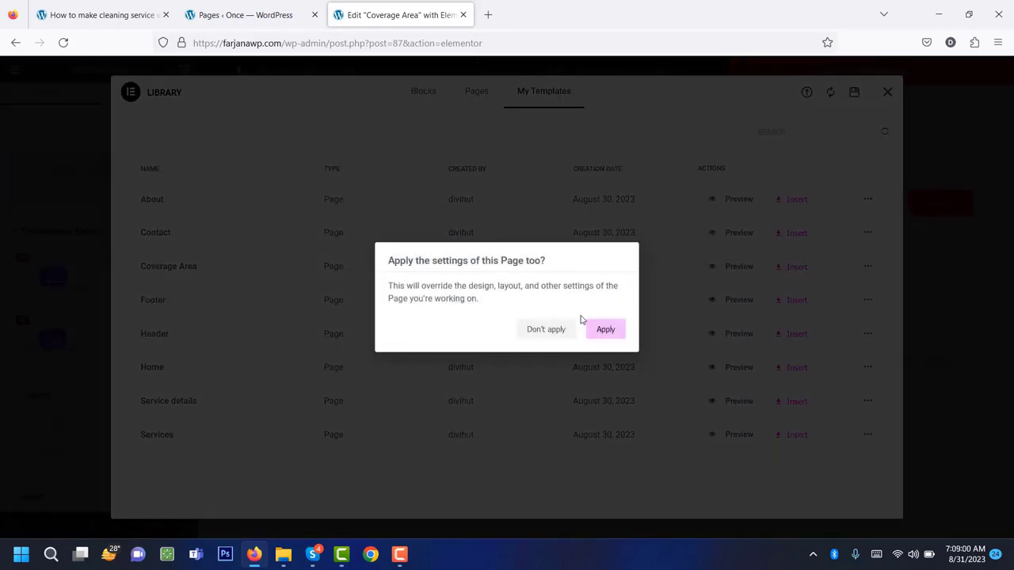
left_click(605, 330)
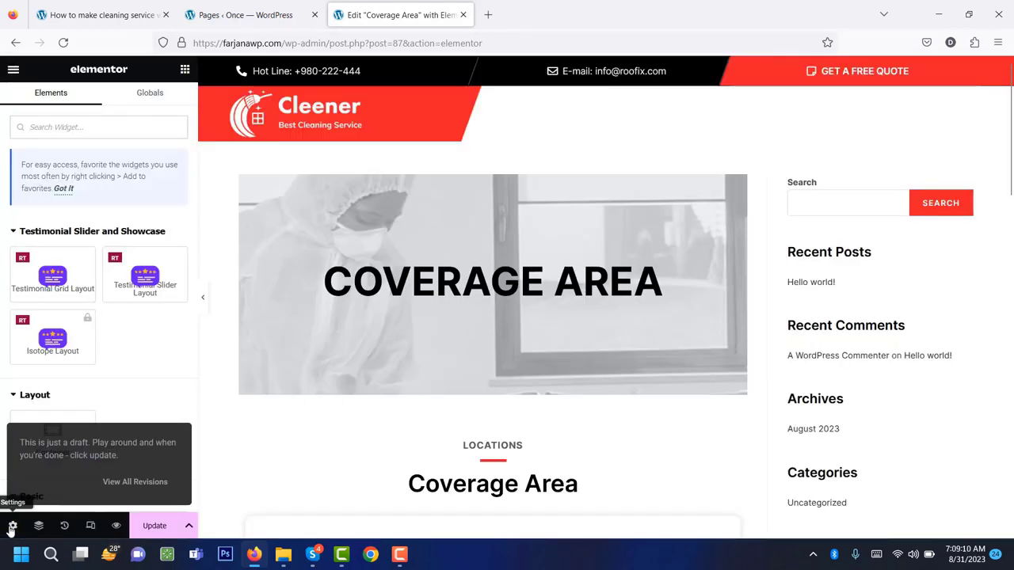
Set the Coverage Area page layout to Elementor Full Width and scroll to check the banner.
left_click(12, 526)
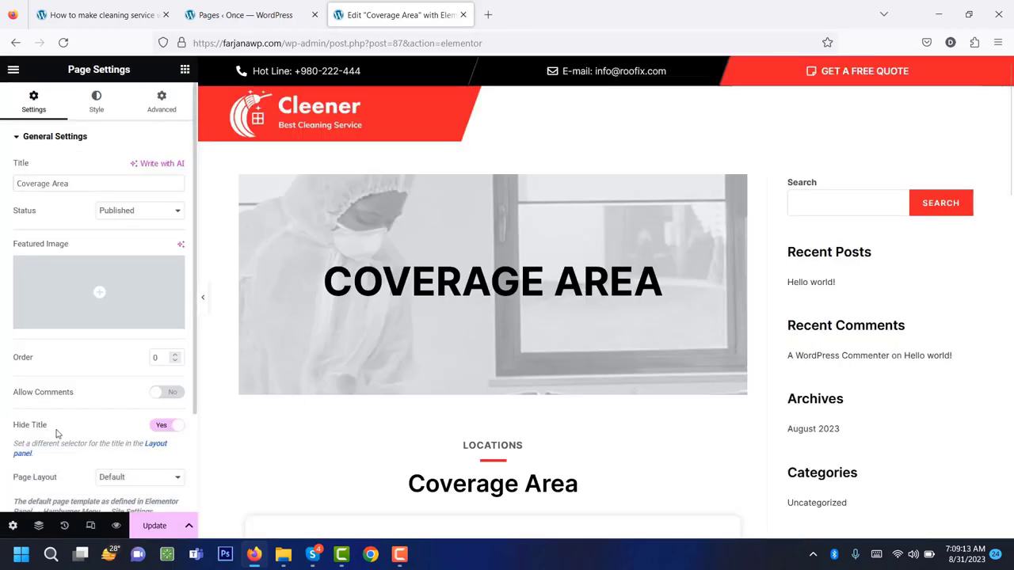
scroll(123, 406, "down", 3)
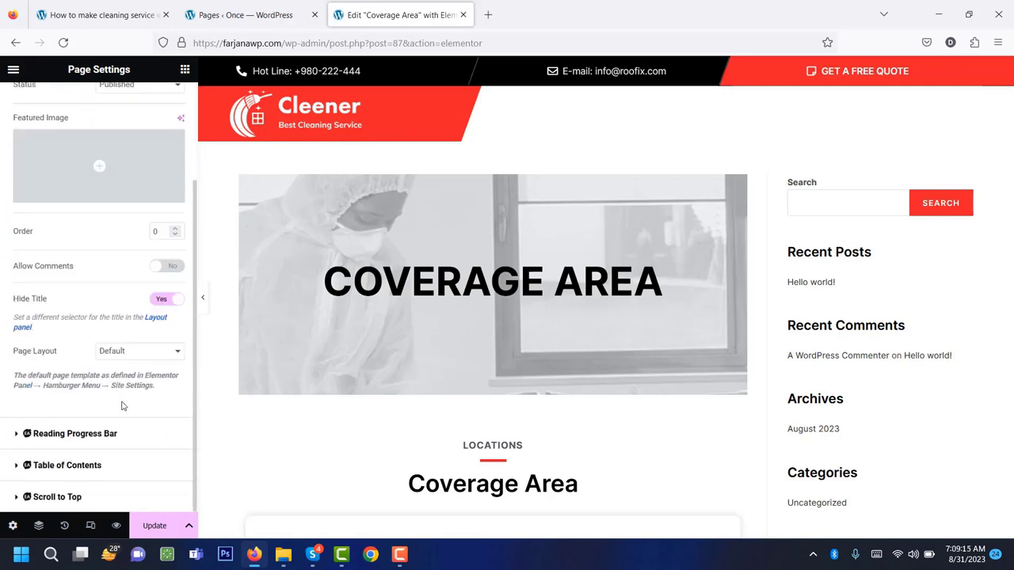
left_click(136, 358)
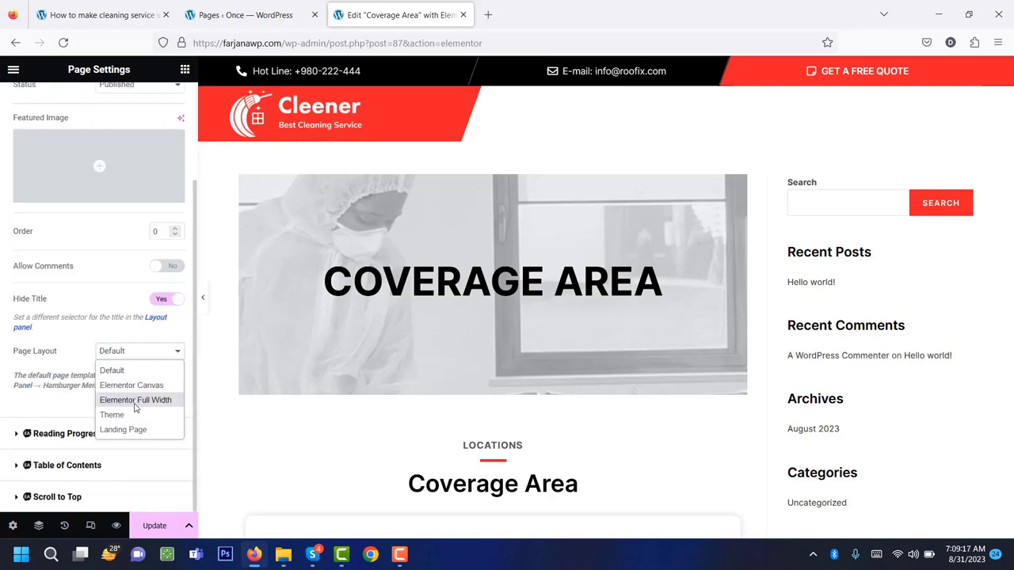
left_click(134, 400)
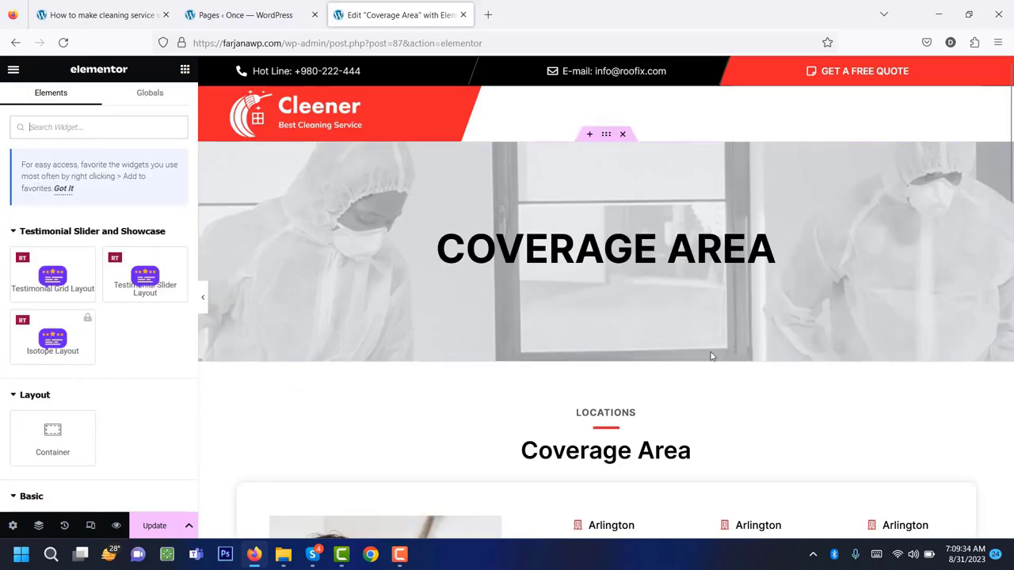
scroll(709, 356, "down", 8)
scroll(707, 352, "up", 5)
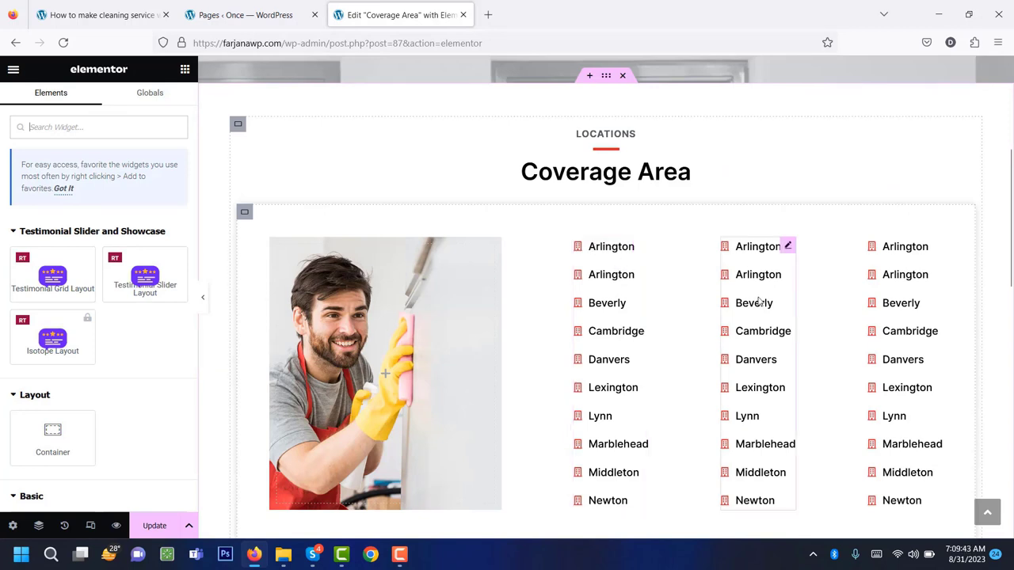
scroll(855, 333, "up", 4)
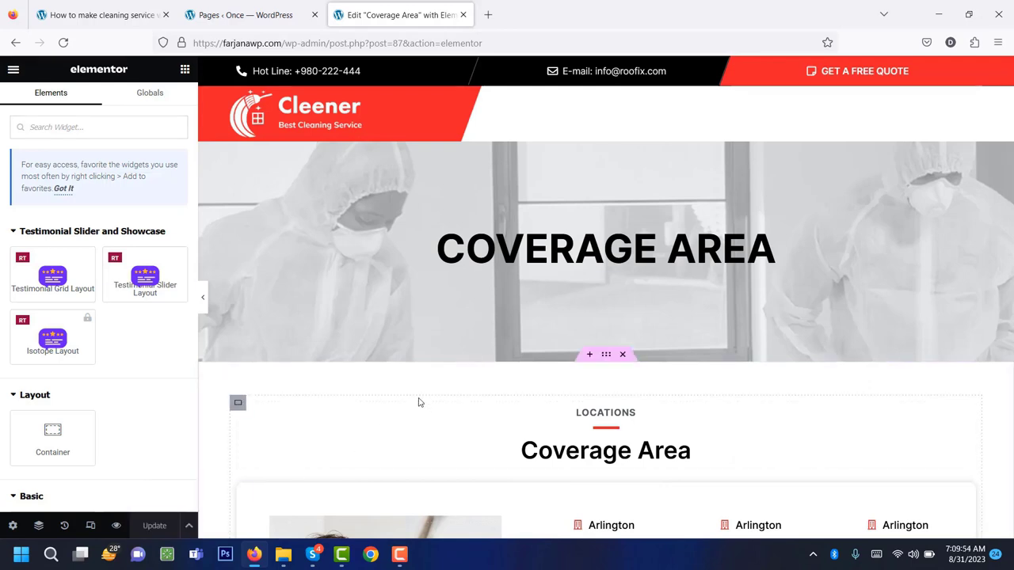
Open Contact in Elementor via a new tab and insert the saved Contact template with its settings.
left_click(238, 14)
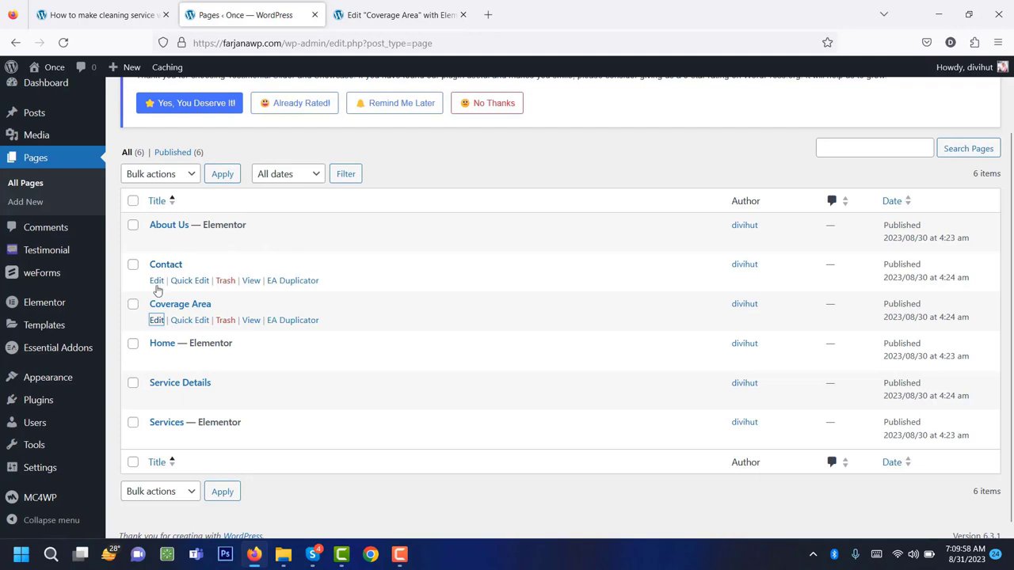
middle_click(157, 282)
left_click(433, 6)
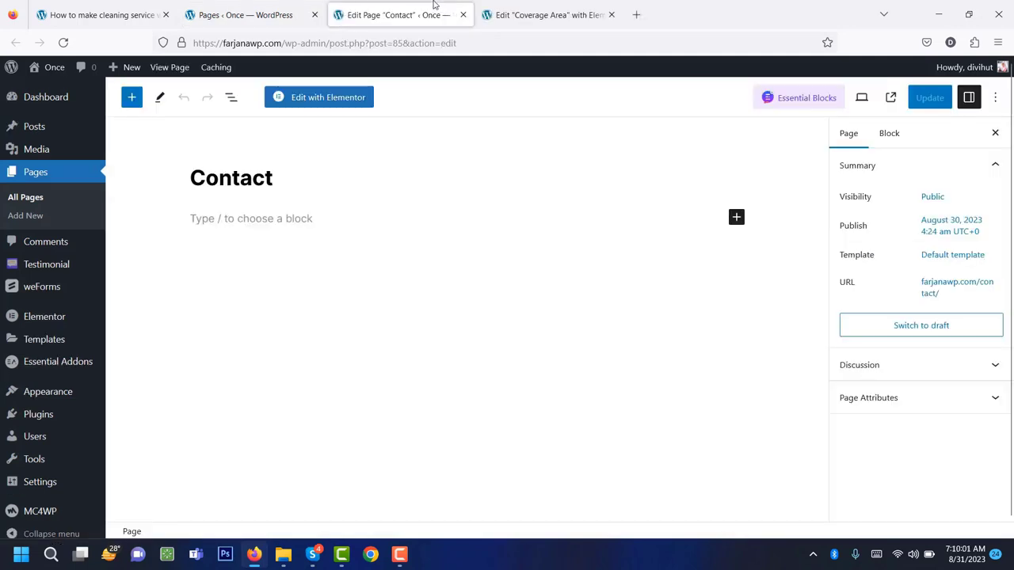
left_click(326, 105)
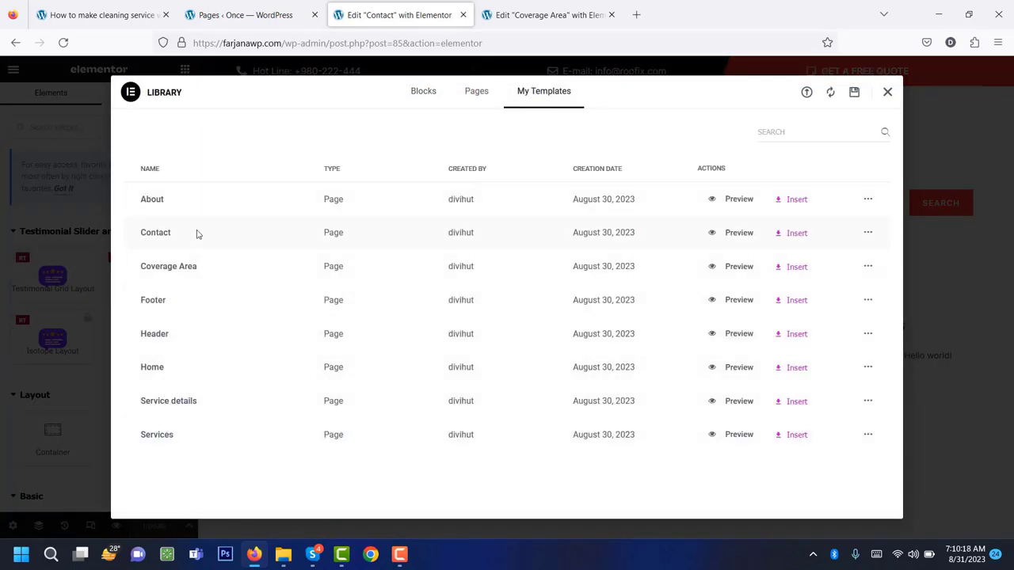
left_click(790, 232)
left_click(607, 330)
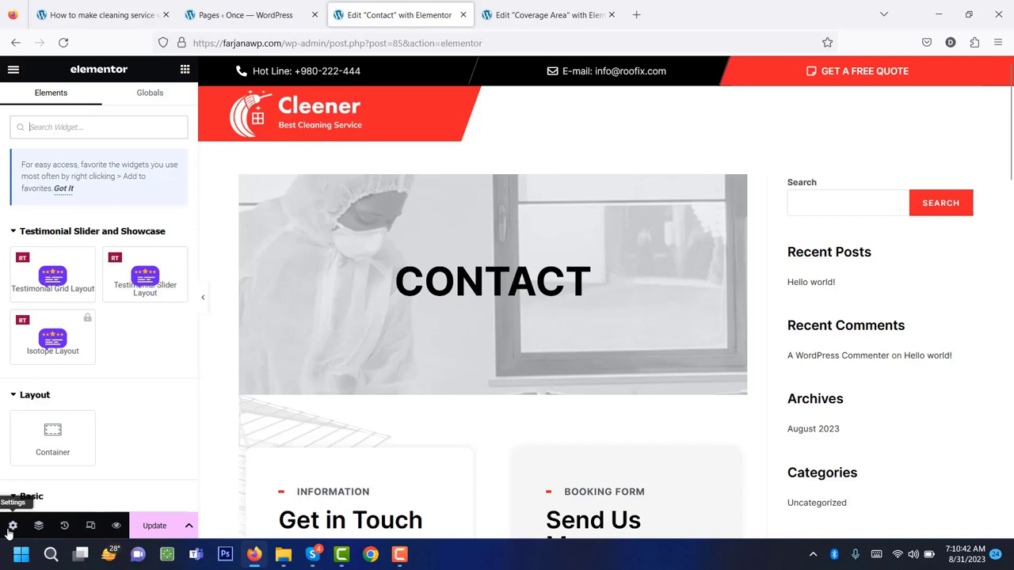
Set the Contact page layout to Elementor Full Width.
left_click(13, 528)
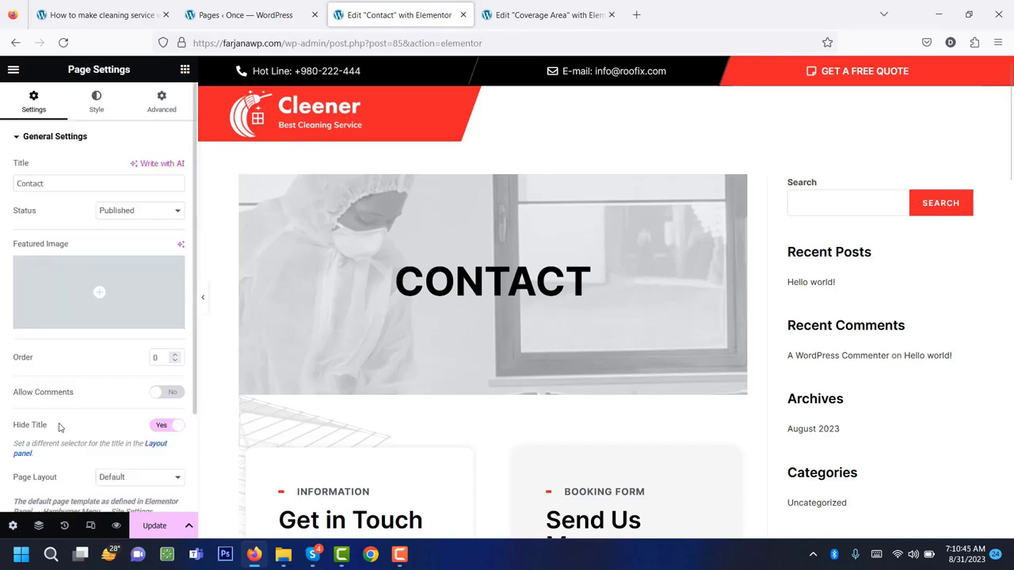
scroll(156, 444, "down", 2)
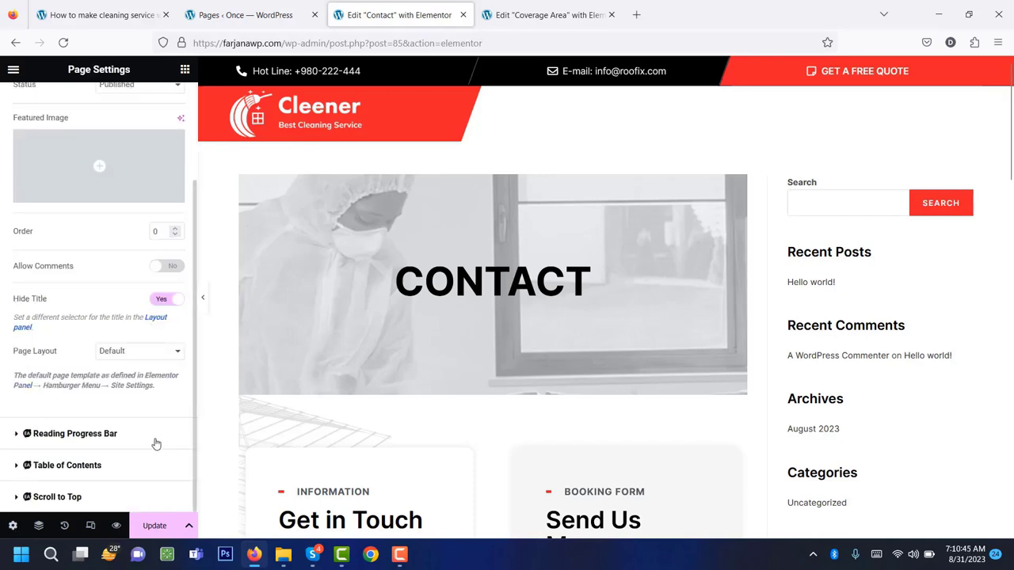
left_click(125, 355)
left_click(143, 401)
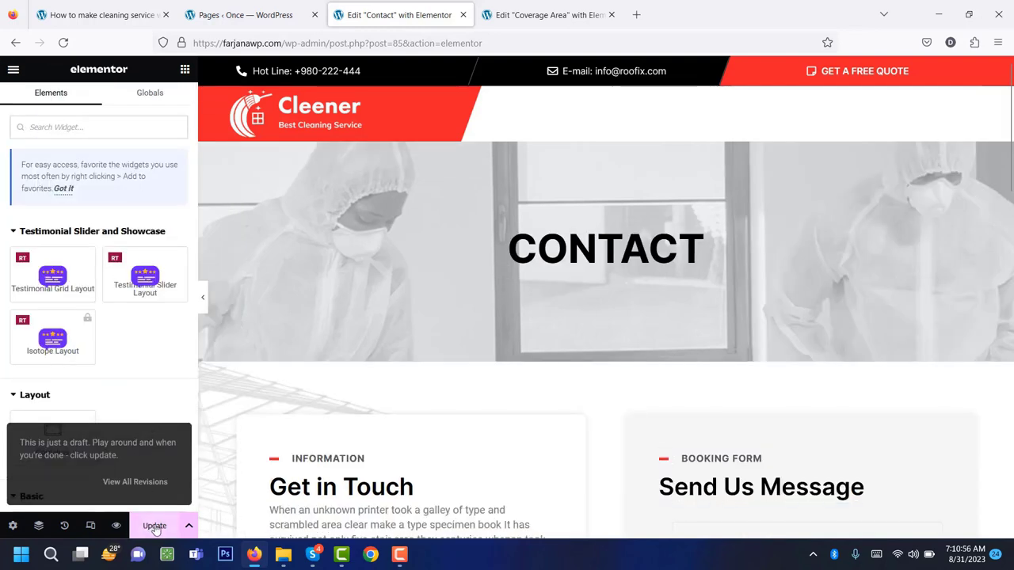
Save the Contact page with Update and scroll through its CONTACT banner and content.
left_click(155, 526)
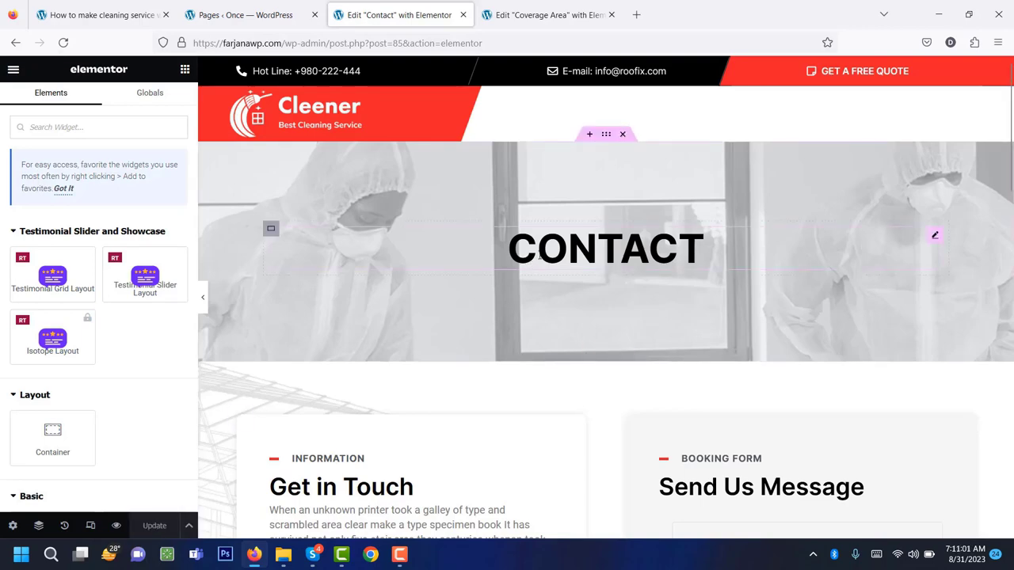
left_click(540, 255)
scroll(523, 269, "down", 4)
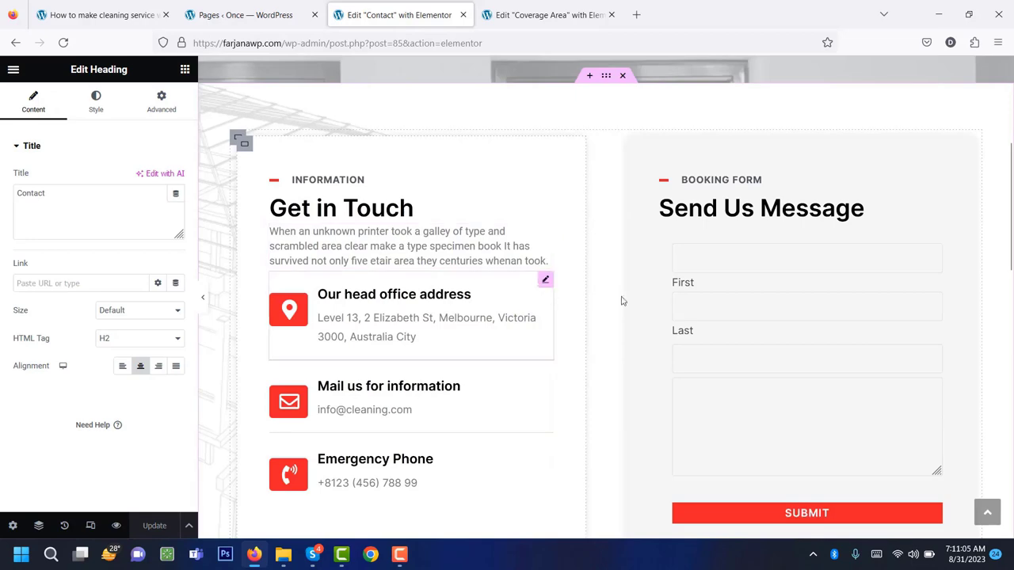
scroll(779, 423, "down", 4)
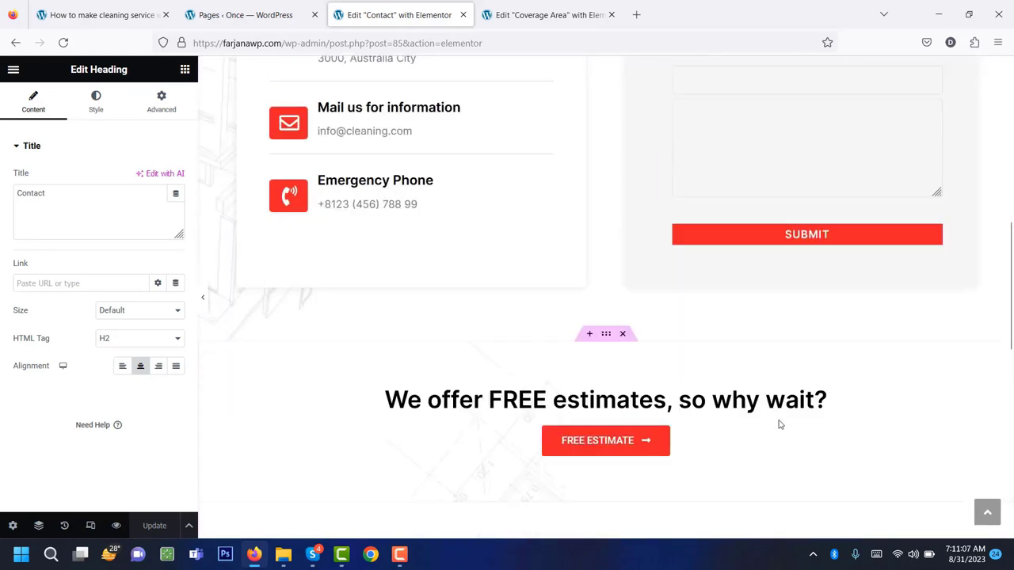
scroll(774, 408, "up", 3)
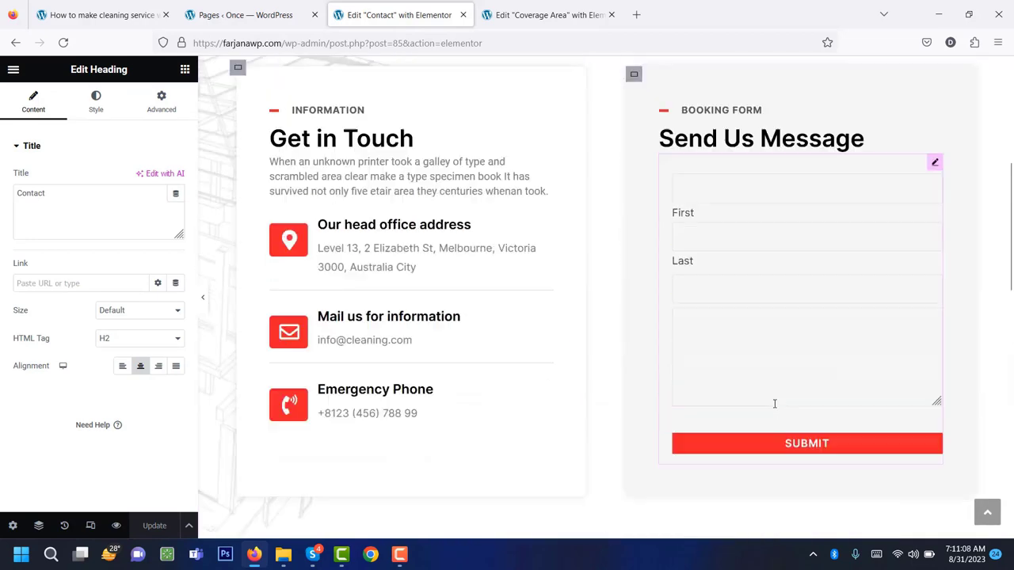
Confirm the booking weForm uses Contact Form, then reload the Pages list.
left_click(737, 190)
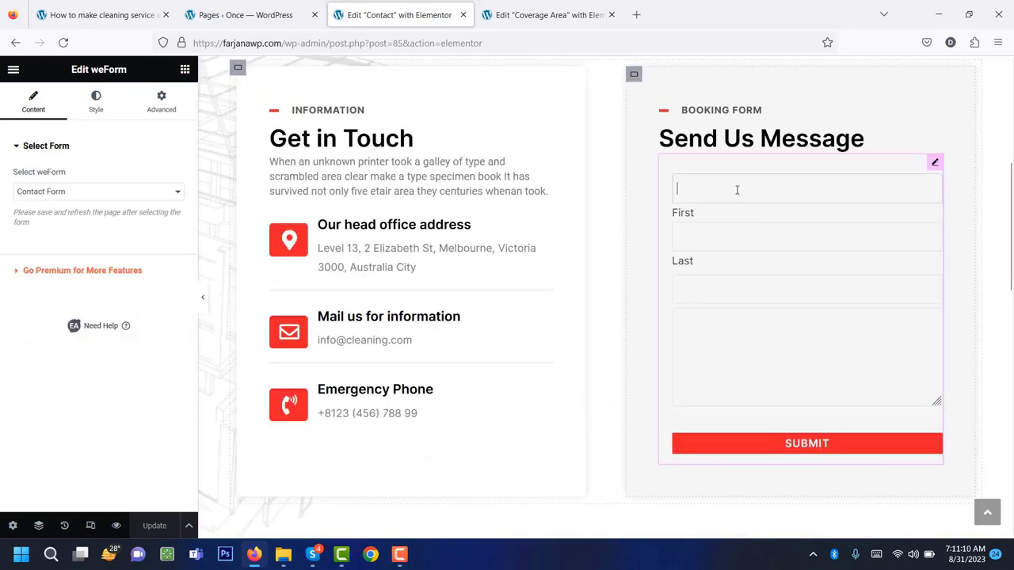
left_click(126, 200)
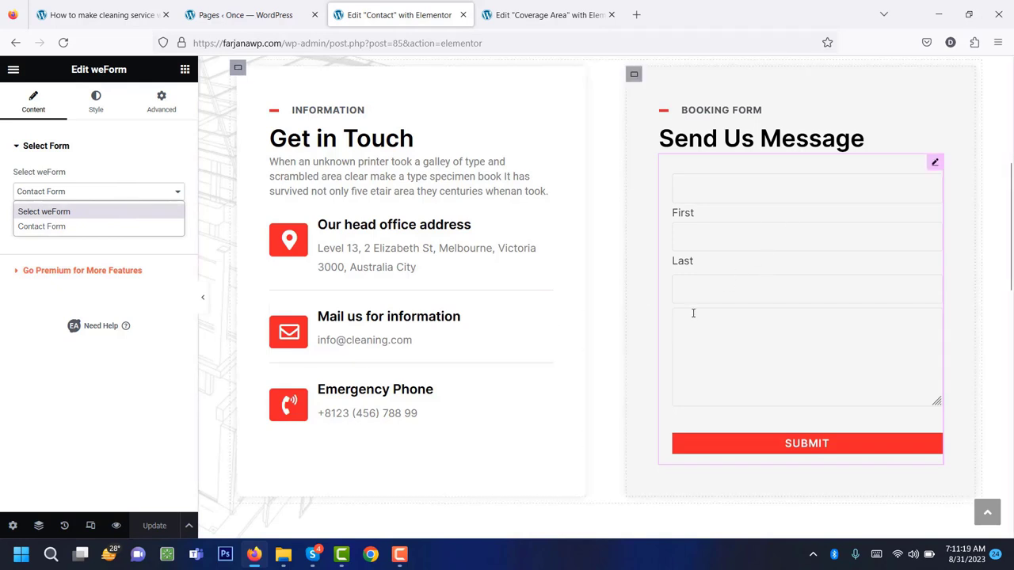
left_click(145, 399)
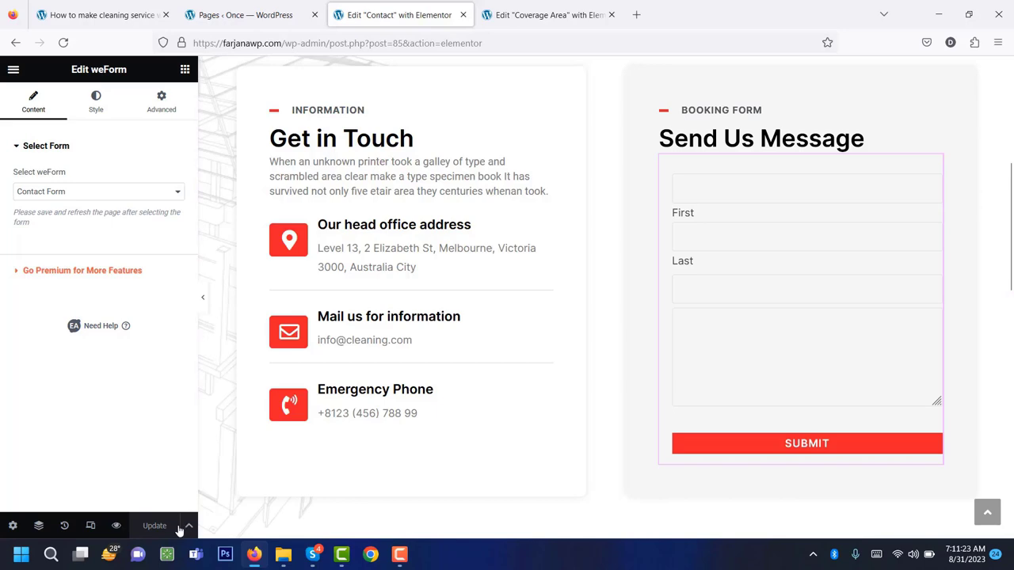
left_click(265, 11)
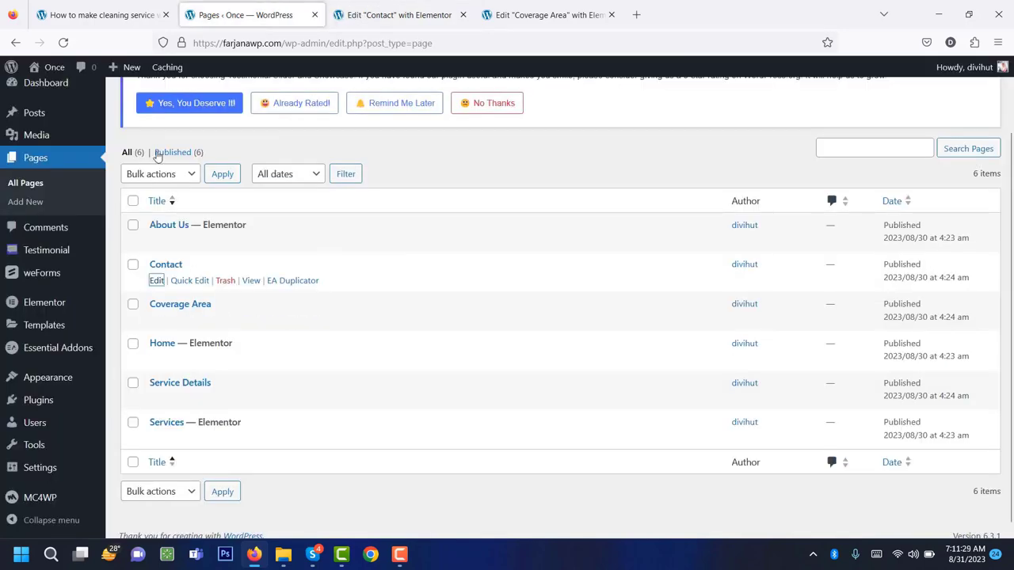
left_click(68, 45)
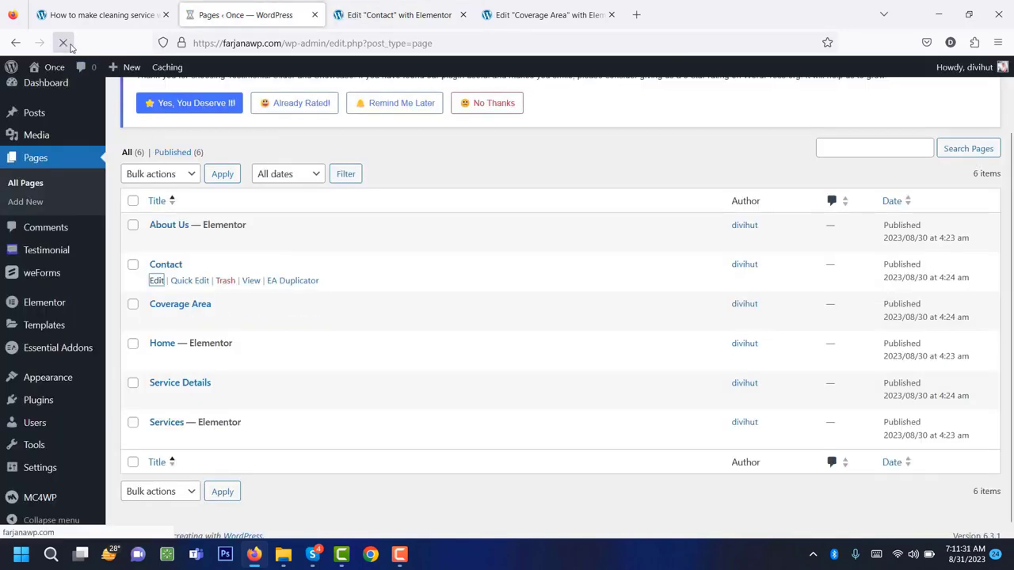
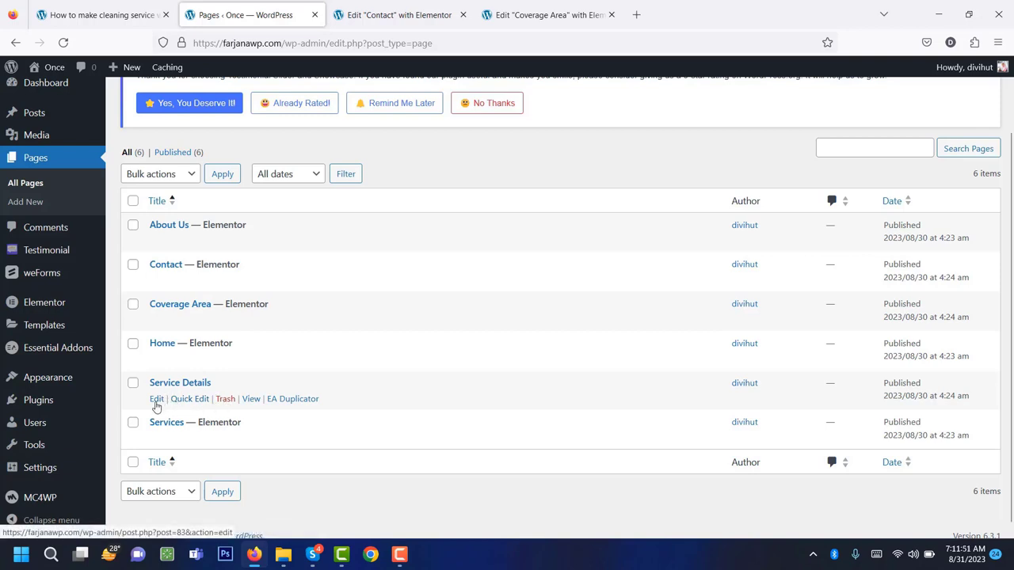
Open the Service Details page in Elementor, closing the Contact and Coverage Area editor tabs.
middle_click(156, 400)
left_click(611, 14)
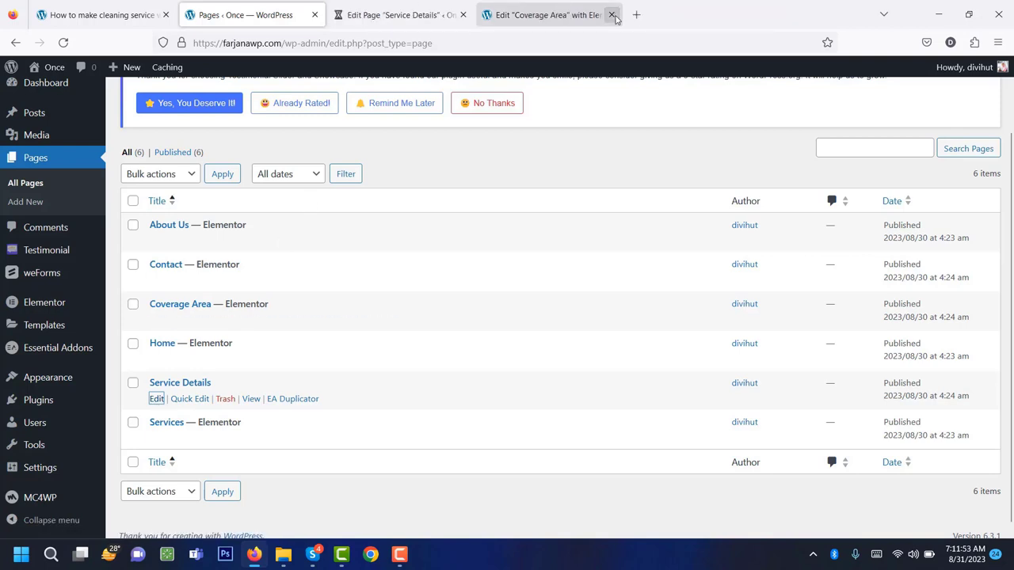
left_click(611, 15)
left_click(400, 18)
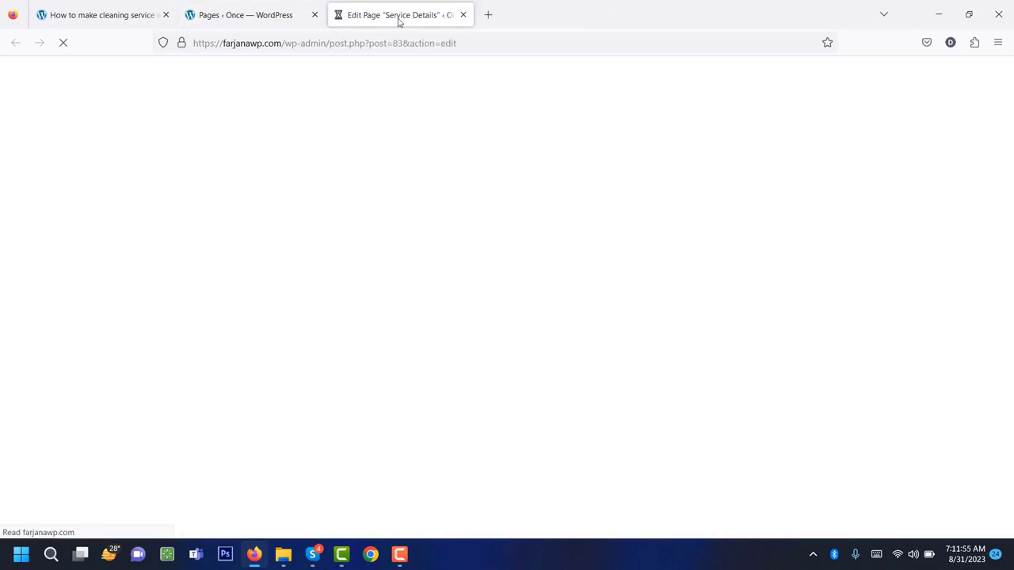
left_click(324, 98)
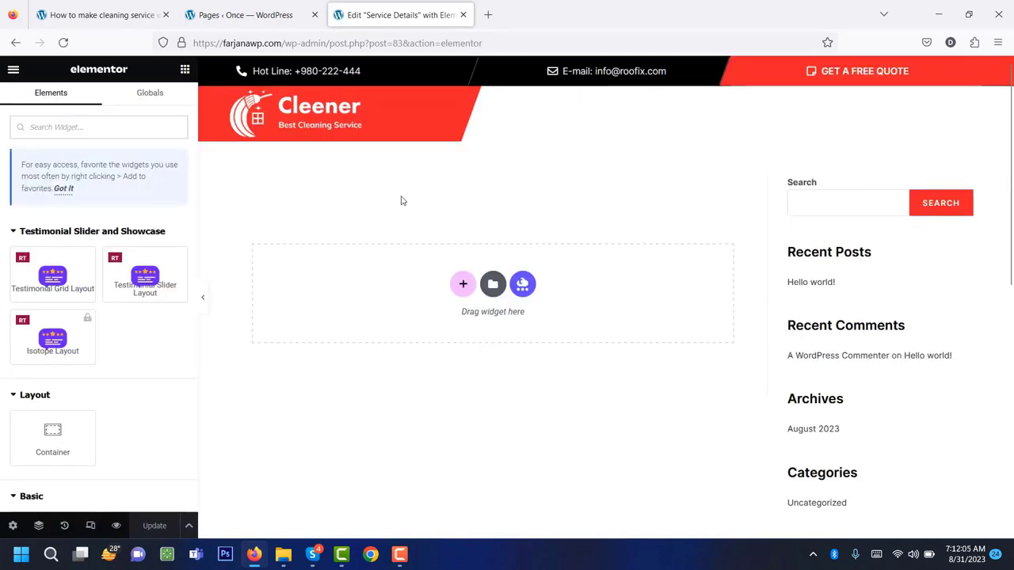
Insert the saved 'Service details' template from My Templates and apply its page settings.
left_click(493, 289)
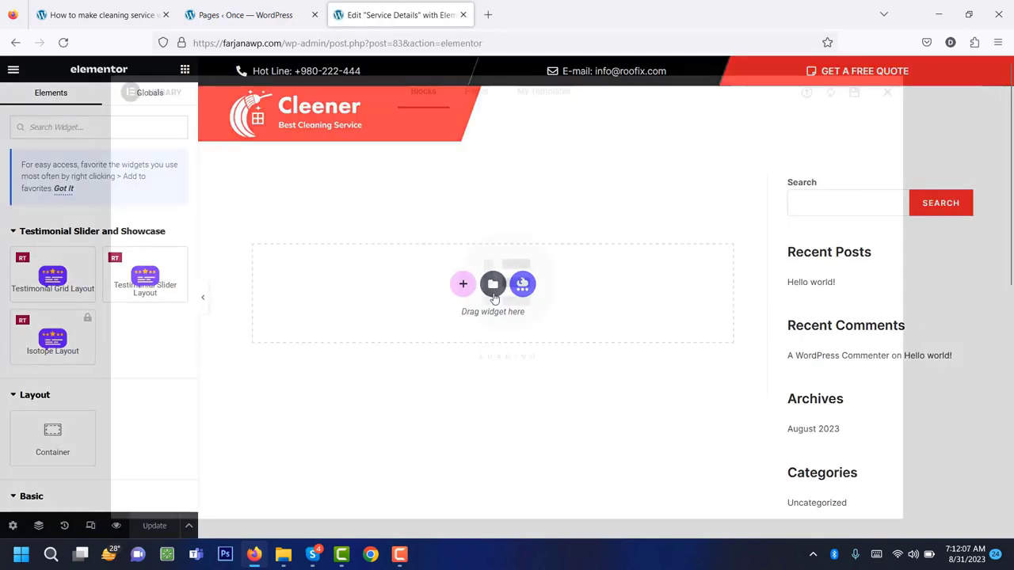
left_click(535, 93)
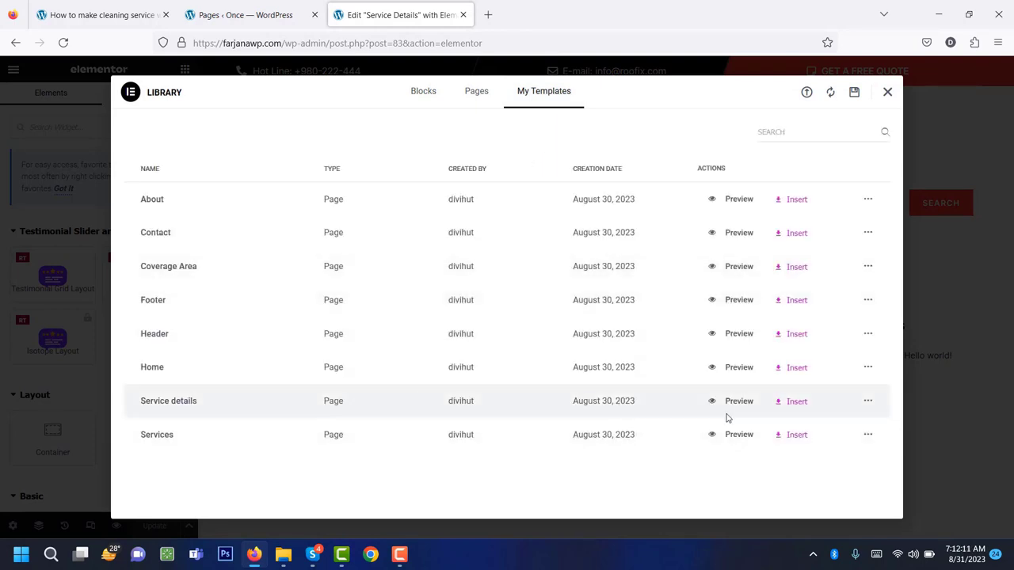
left_click(795, 404)
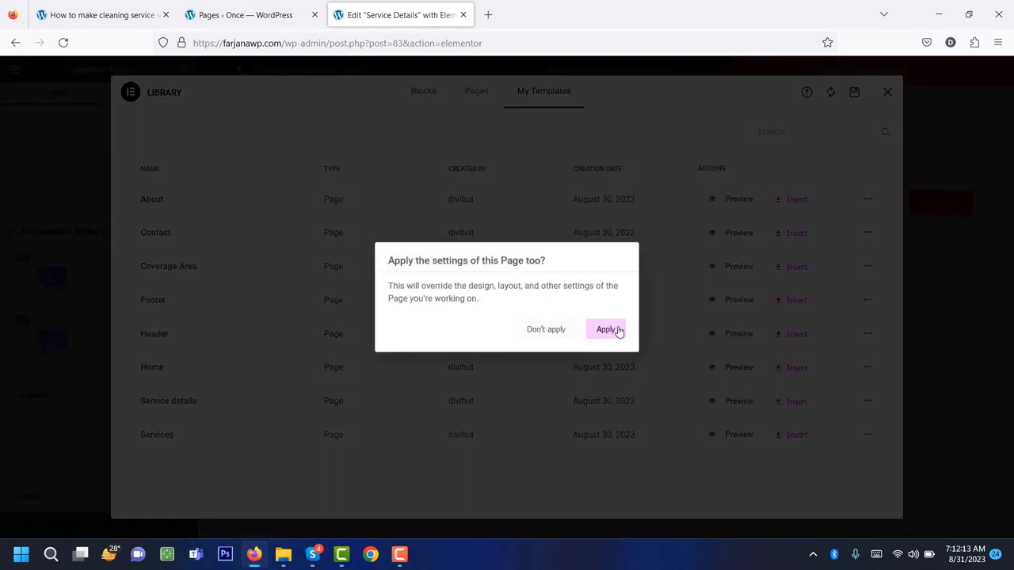
left_click(613, 330)
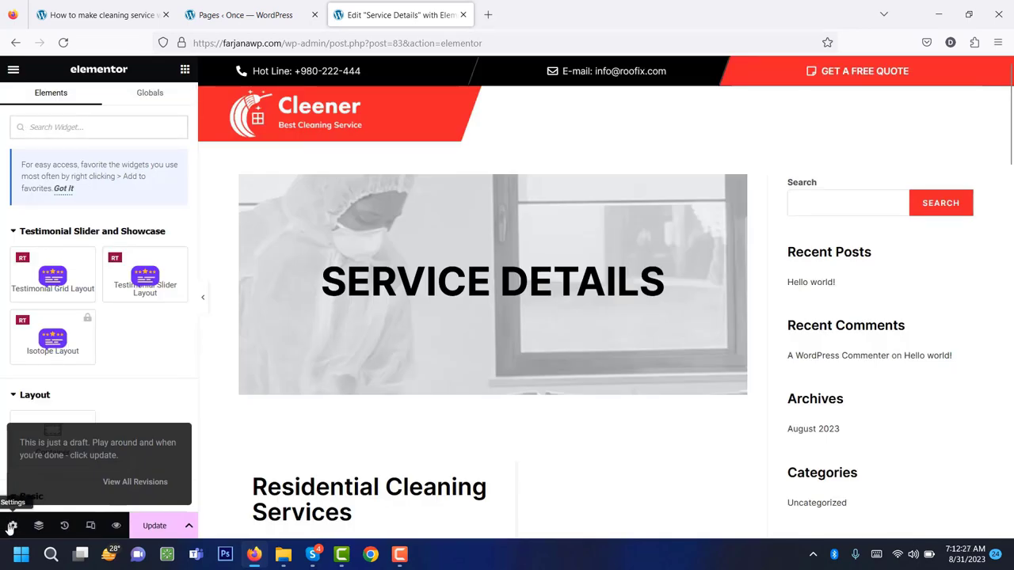
Set the Page Layout to Elementor Full Width and check the preview.
left_click(11, 526)
scroll(45, 408, "down", 2)
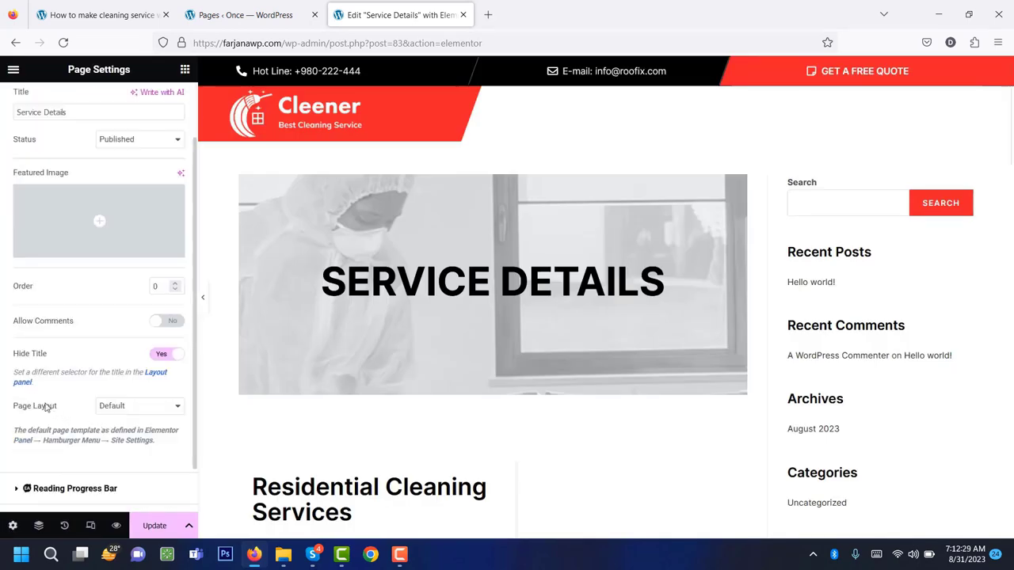
left_click(119, 408)
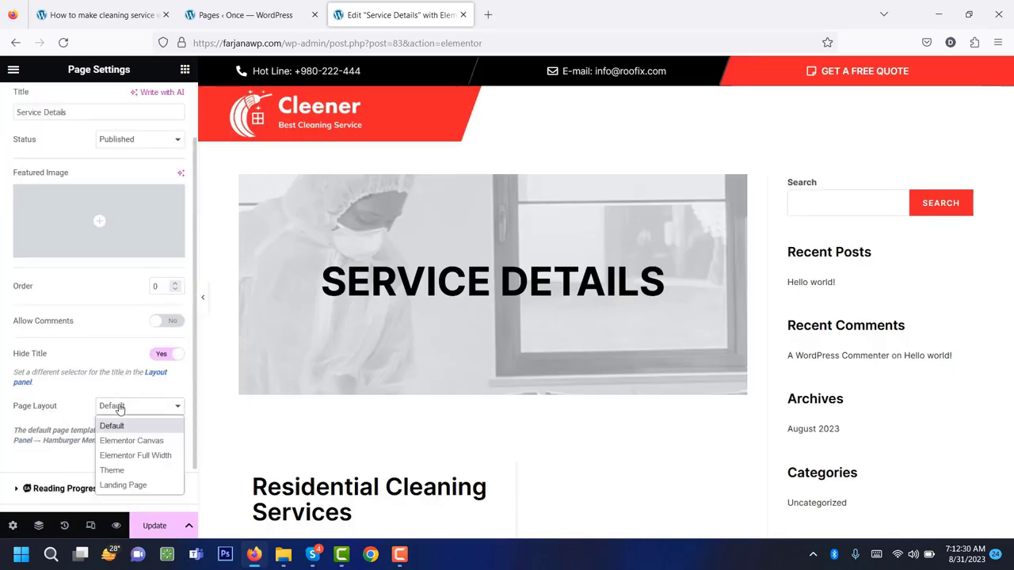
left_click(116, 457)
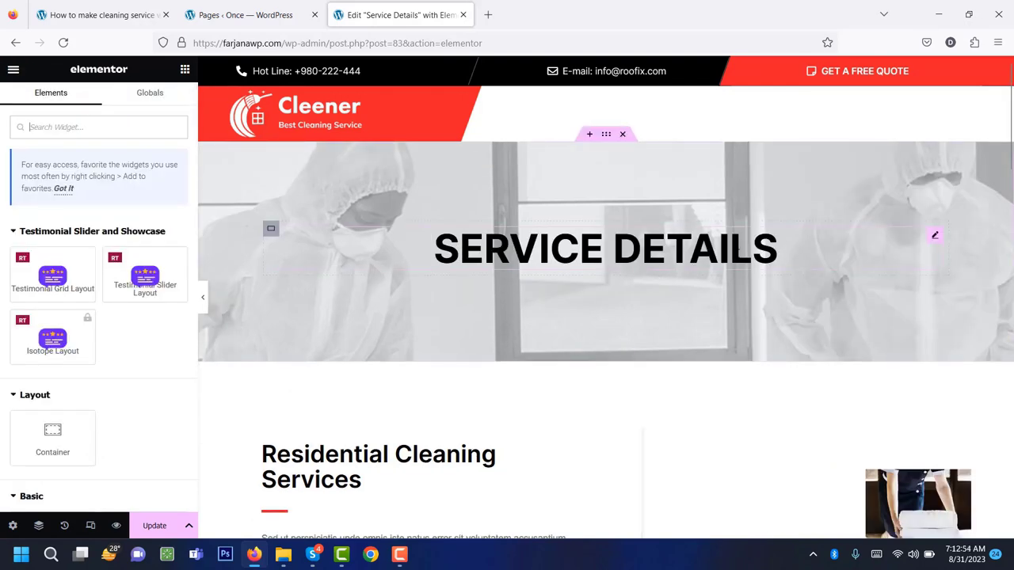
scroll(739, 281, "down", 4)
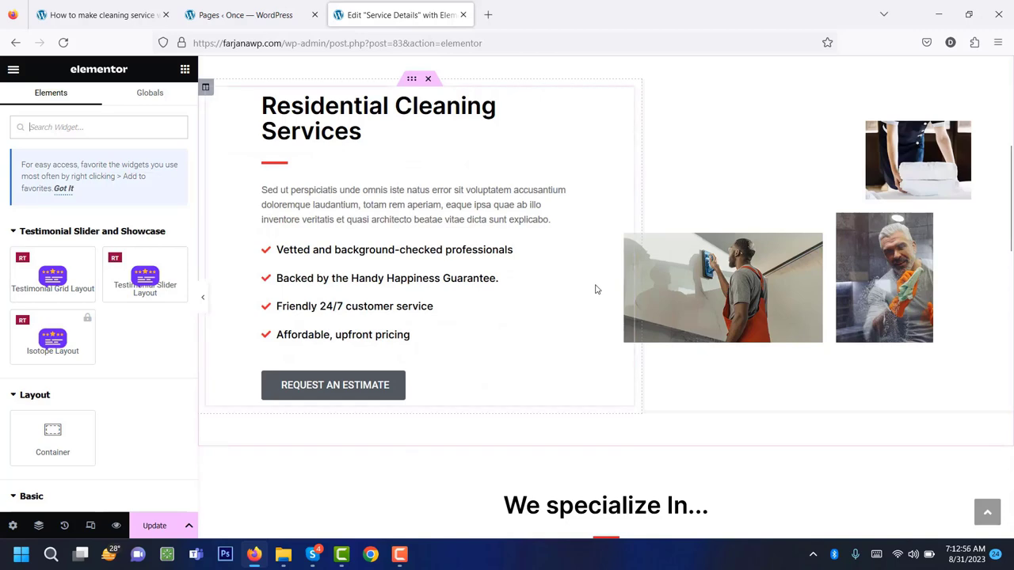
scroll(597, 289, "up", 4)
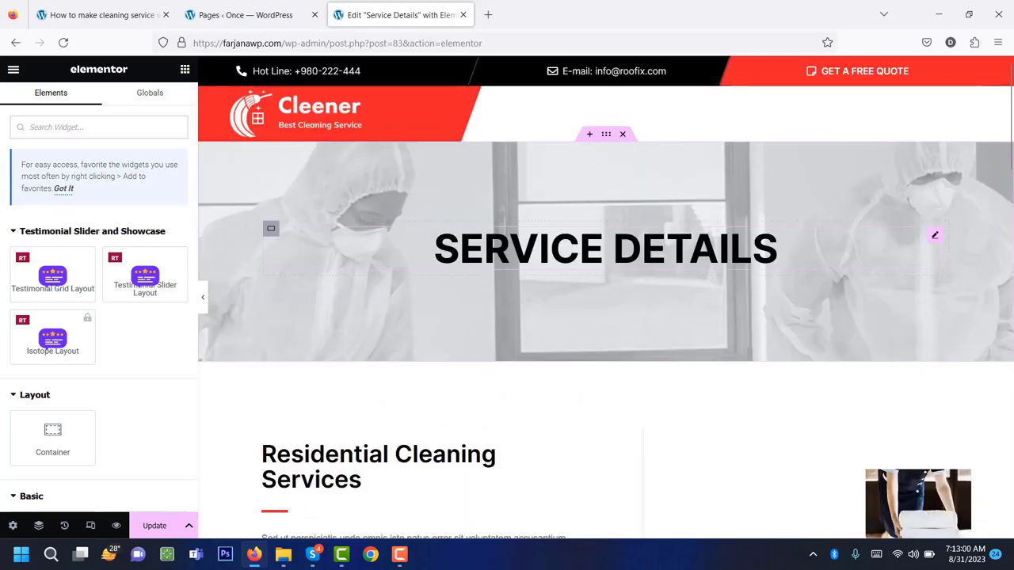
Replace the banner title text with 'Roofing Service'.
left_click(935, 235)
double_click(114, 213)
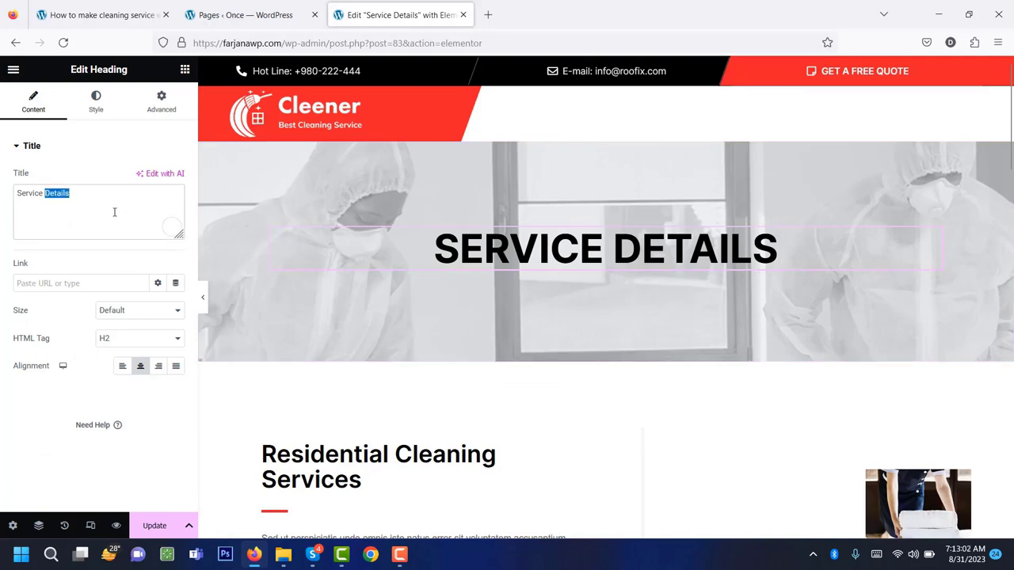
triple_click(114, 213)
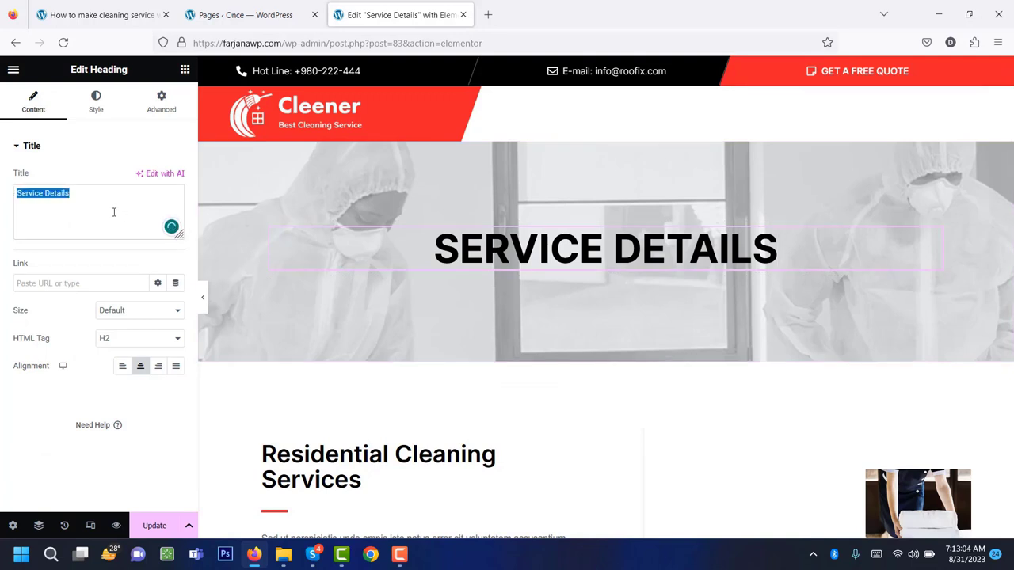
type("Roof")
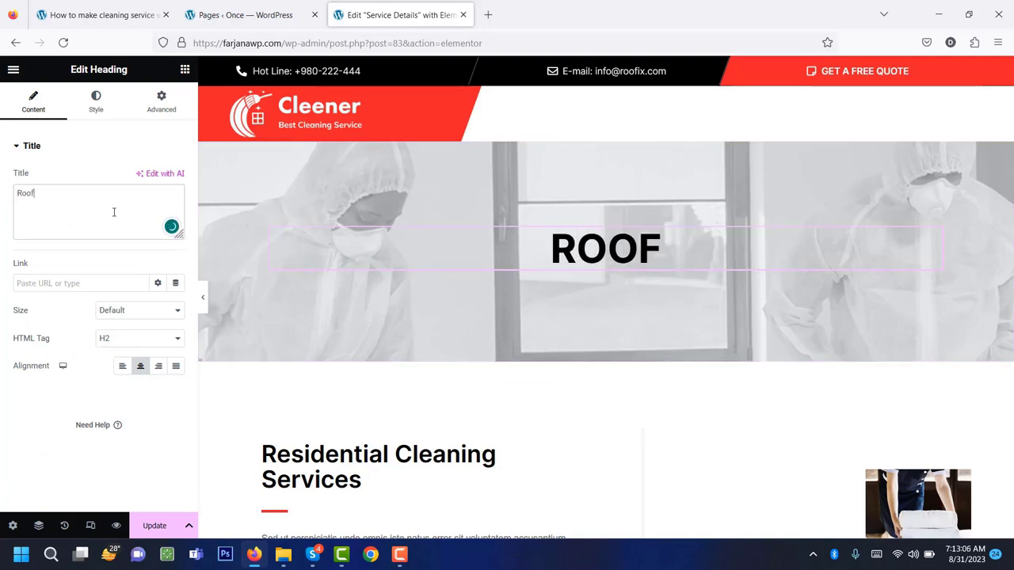
type("in")
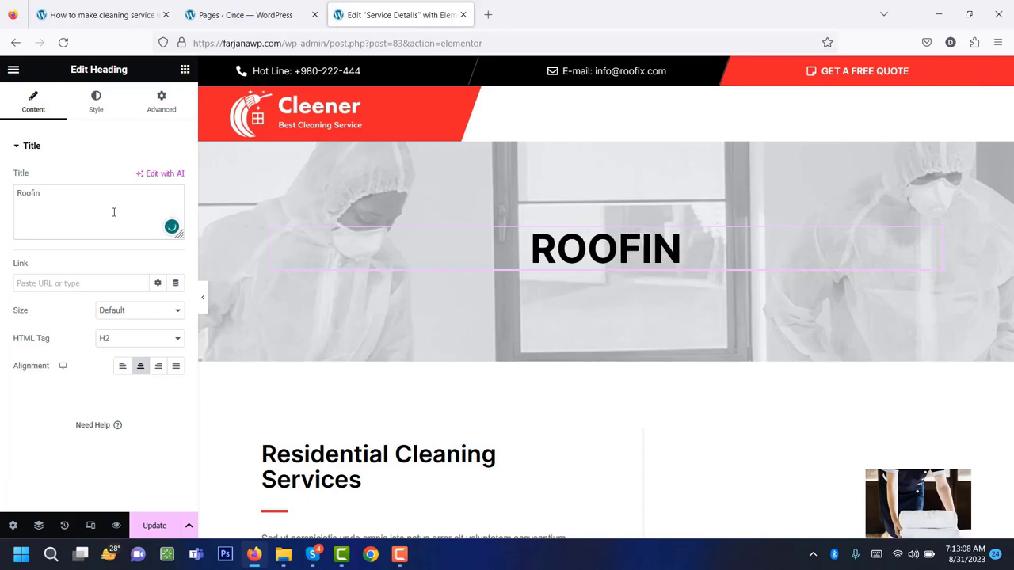
type("g Service")
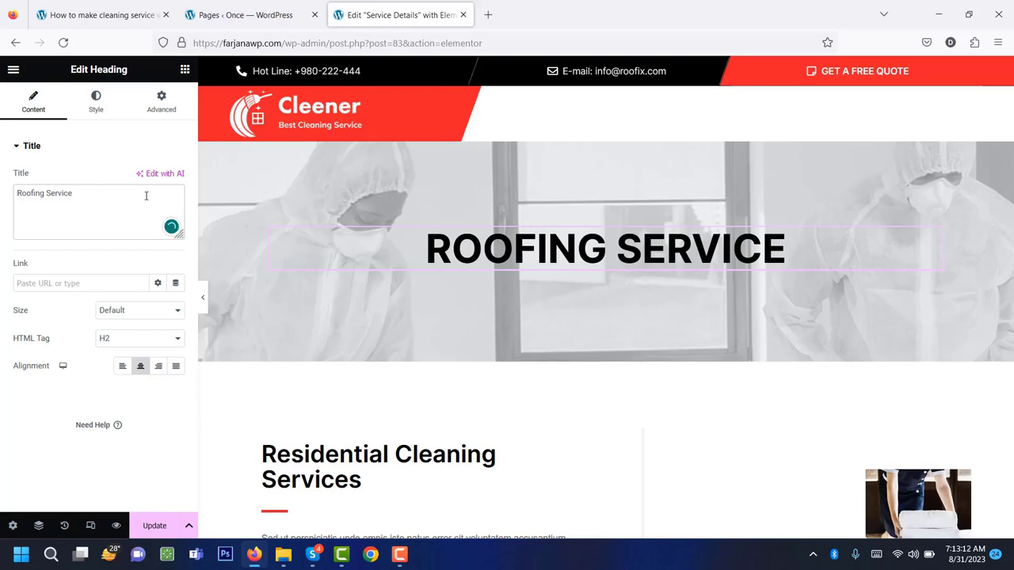
Review the page's wall-cleaning and glass-cleaning images and the sections below.
scroll(401, 376, "down", 3)
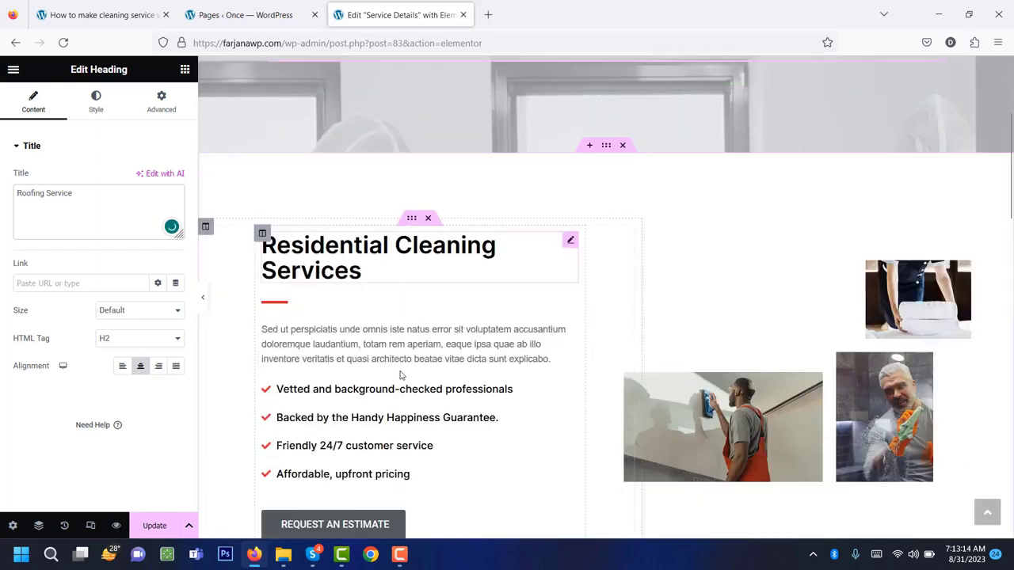
scroll(396, 428, "up", 3)
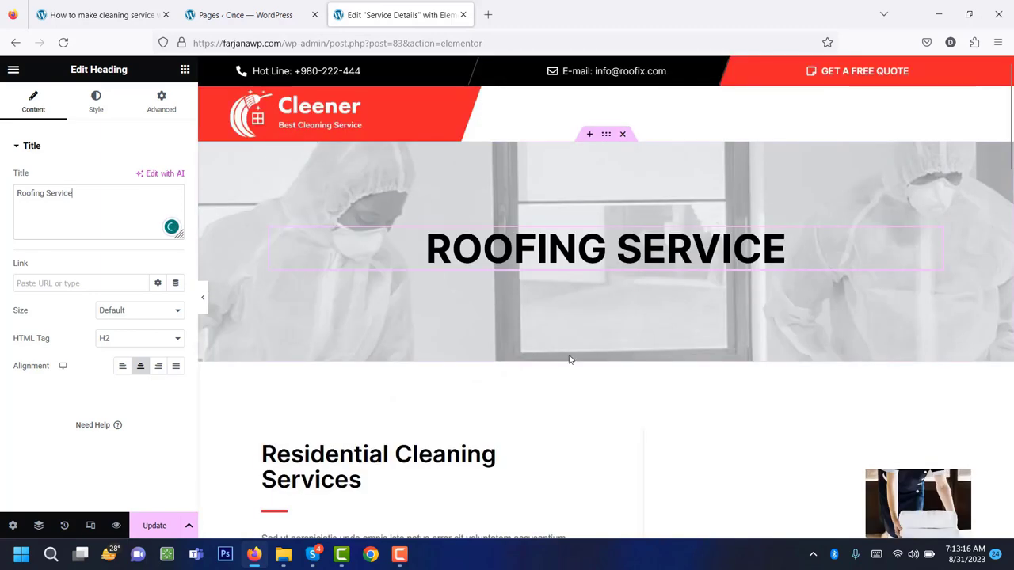
scroll(711, 404, "down", 4)
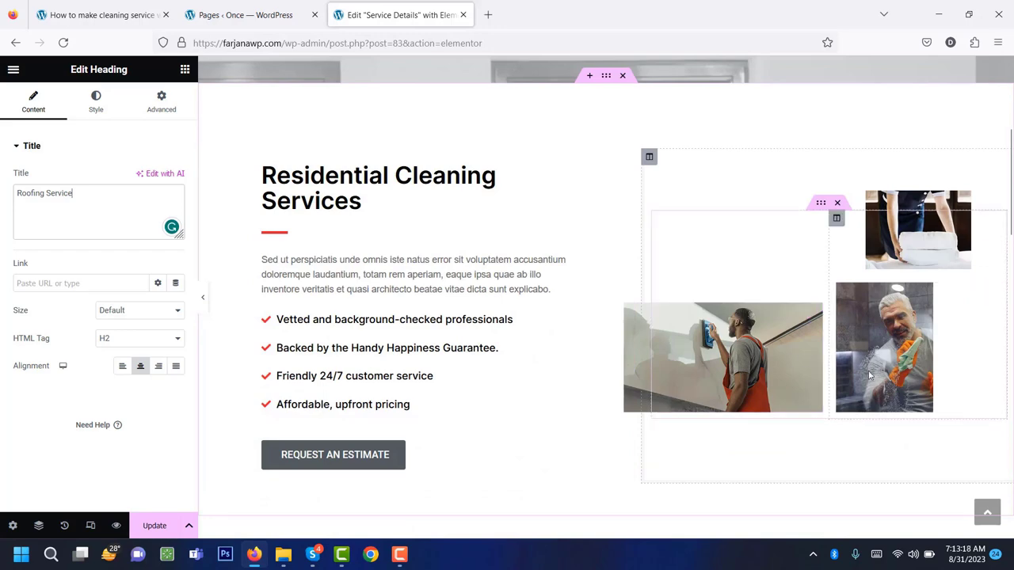
left_click(766, 405)
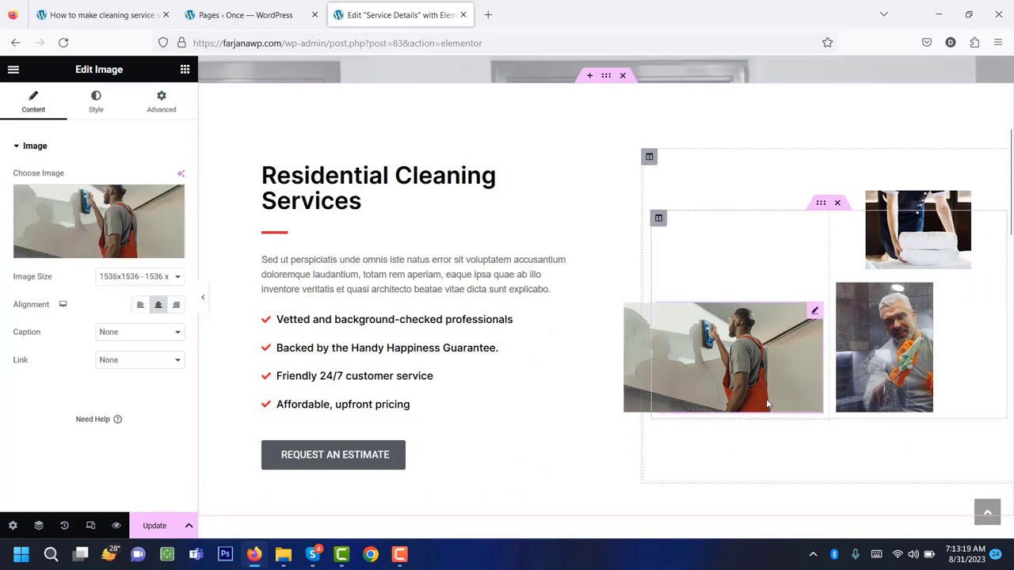
left_click(892, 364)
scroll(750, 418, "down", 3)
scroll(749, 417, "down", 1)
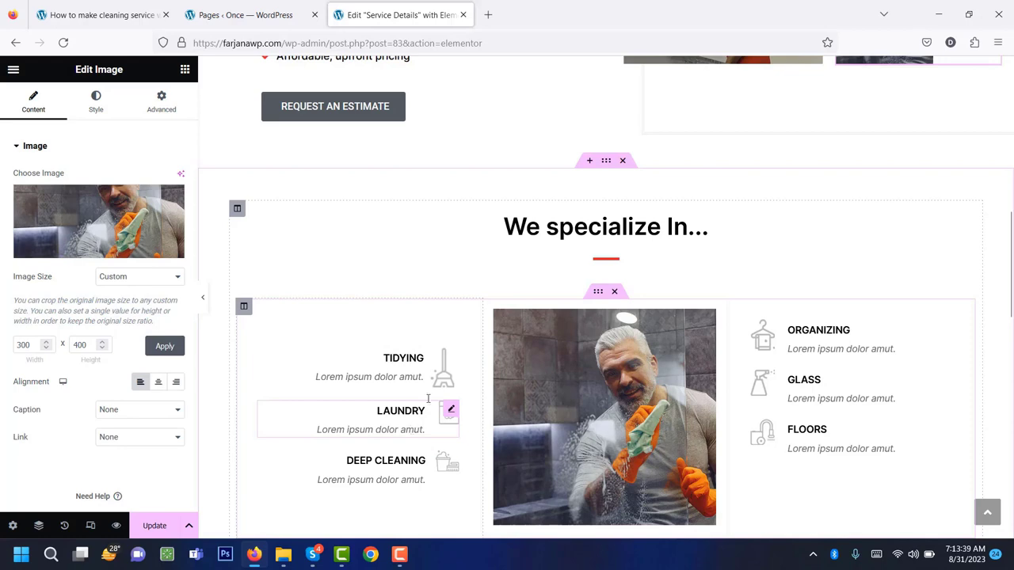
scroll(598, 418, "down", 5)
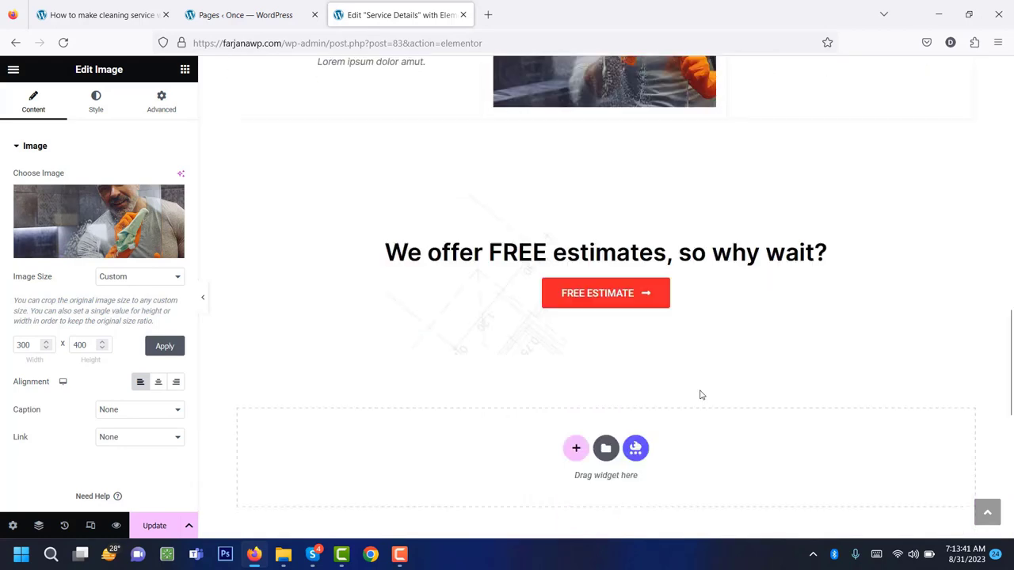
scroll(697, 394, "up", 1)
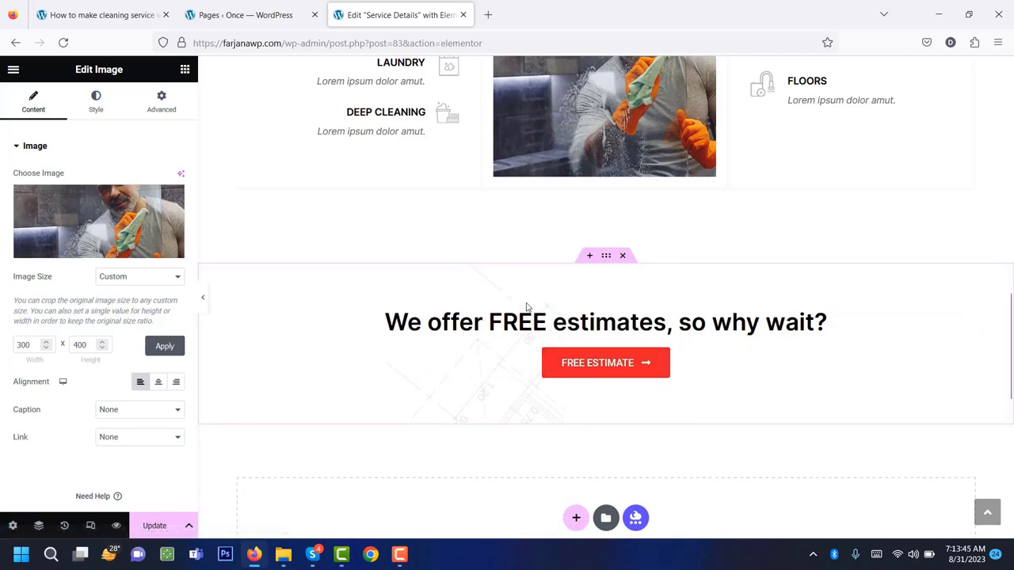
scroll(528, 304, "up", 10)
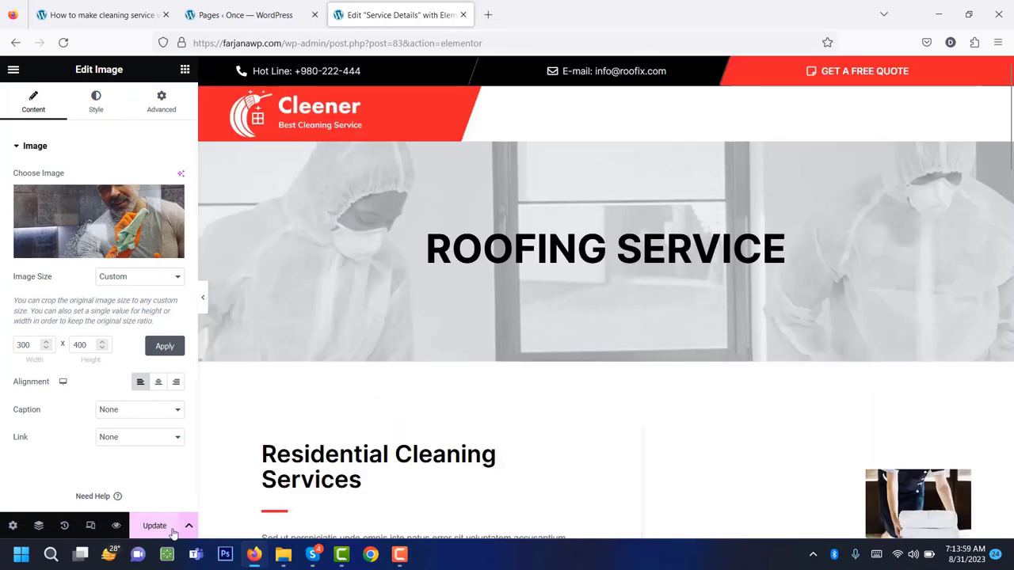
Save the Service Details page and return to the reloaded All Pages list.
left_click(154, 526)
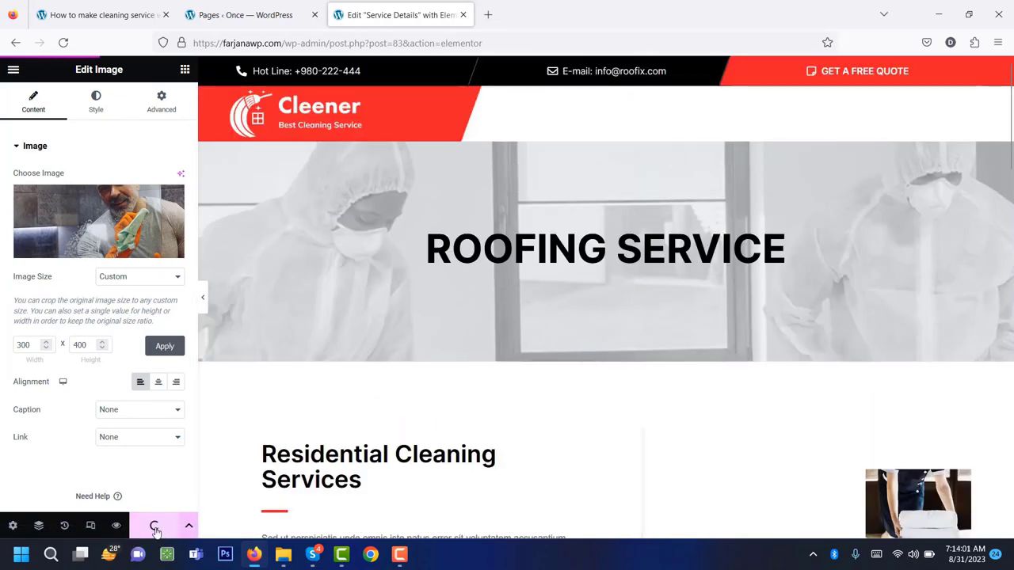
left_click(239, 15)
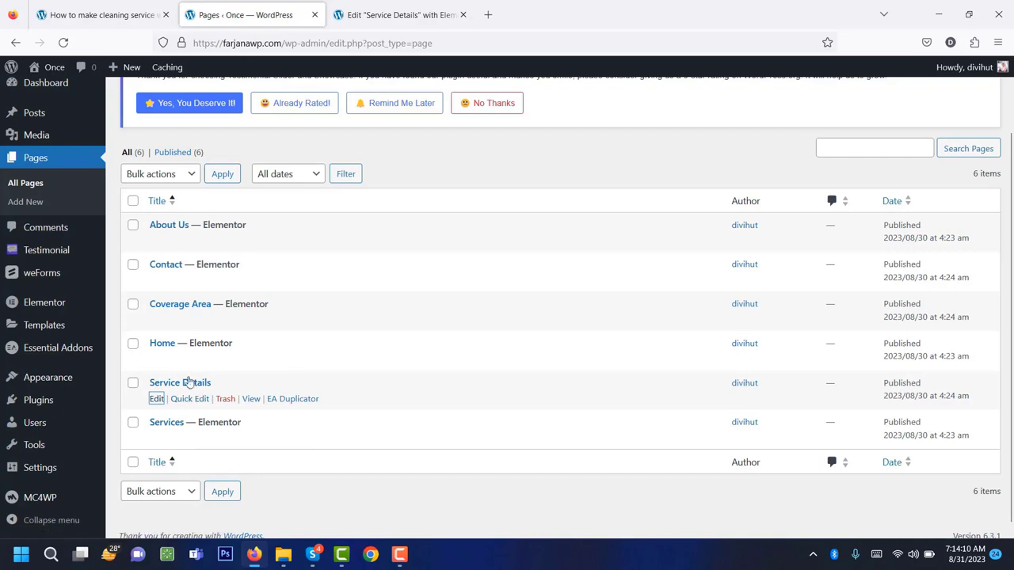
left_click(65, 43)
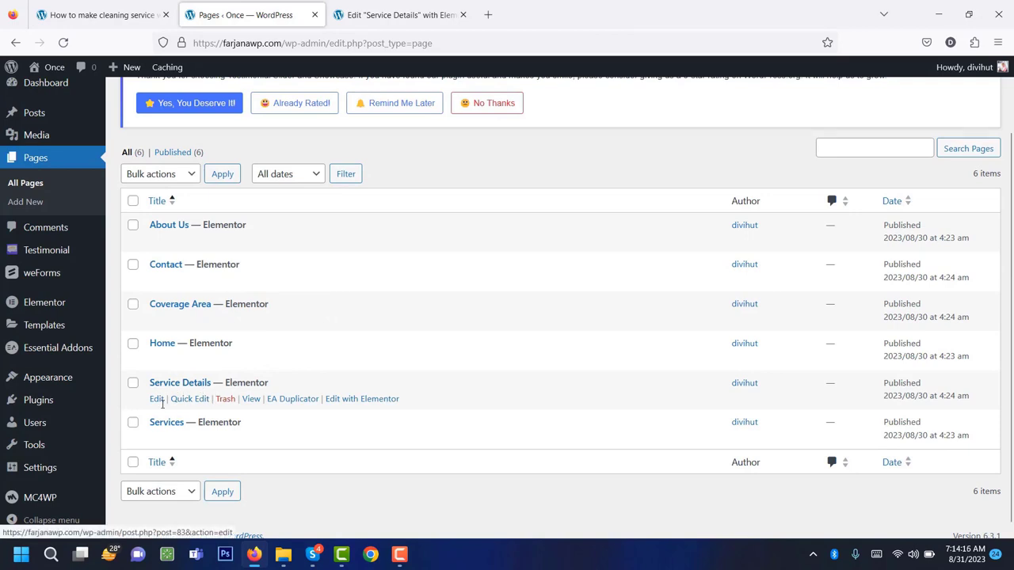
left_click(157, 399)
scroll(157, 403, "up", 2)
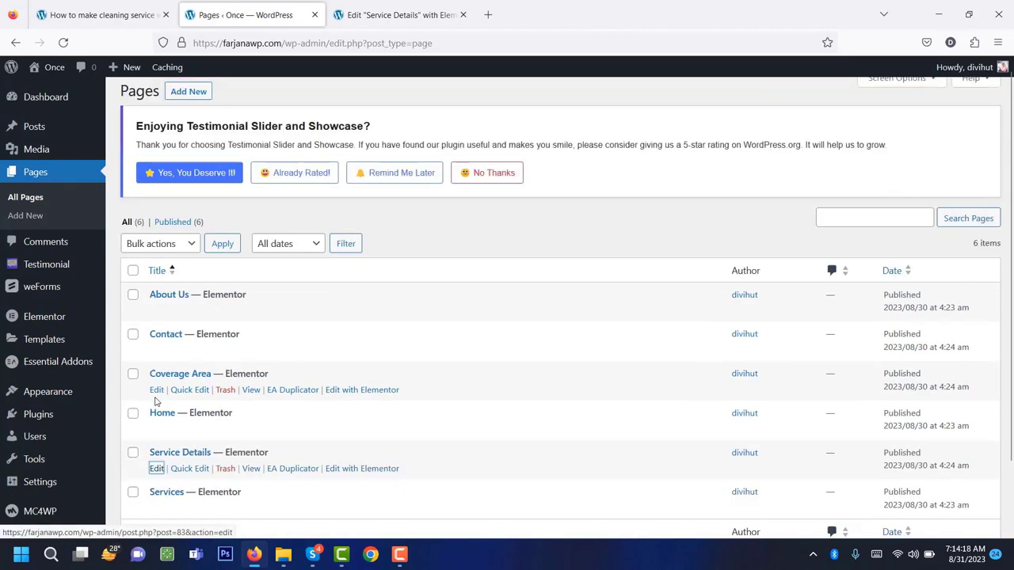
left_click(388, 9)
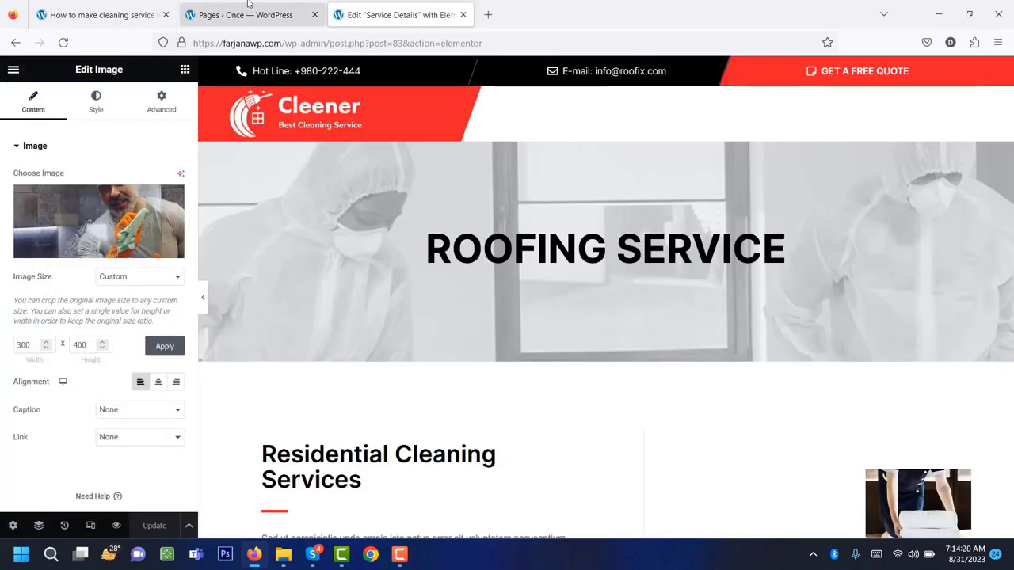
left_click(246, 9)
In Service Details' Page Attributes, choose Services as Parent Page and click Update.
middle_click(157, 469)
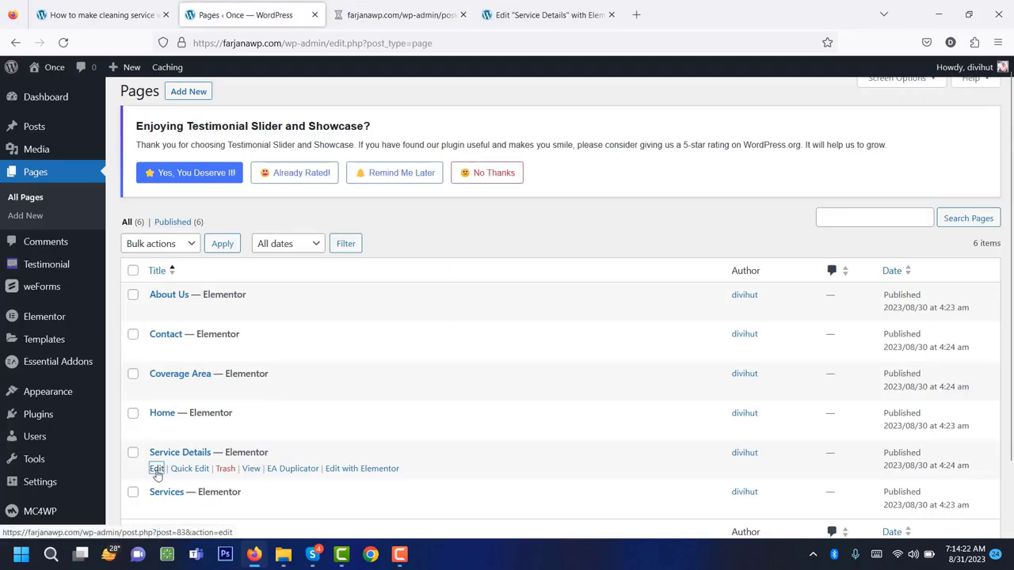
left_click(400, 14)
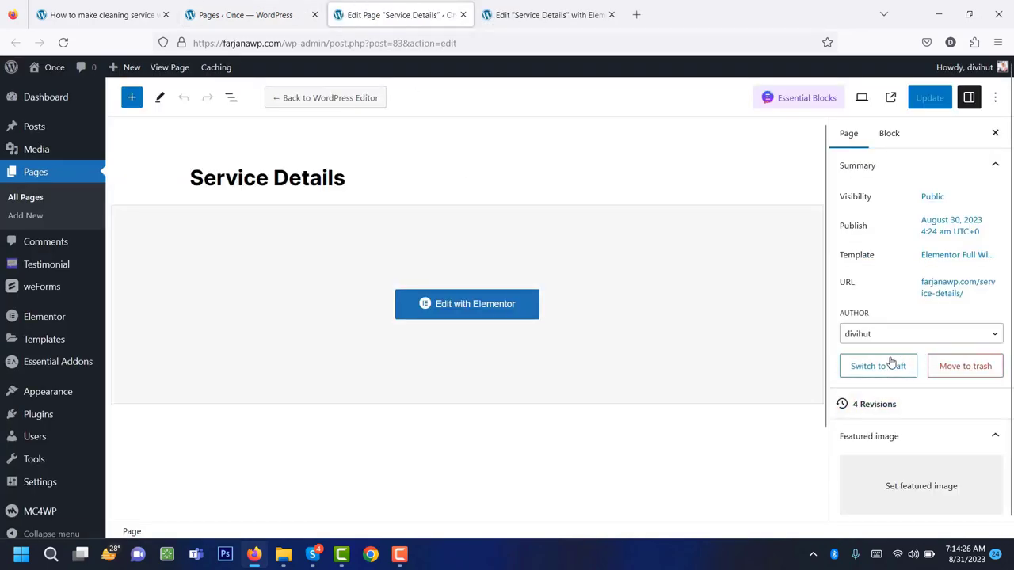
scroll(890, 361, "down", 2)
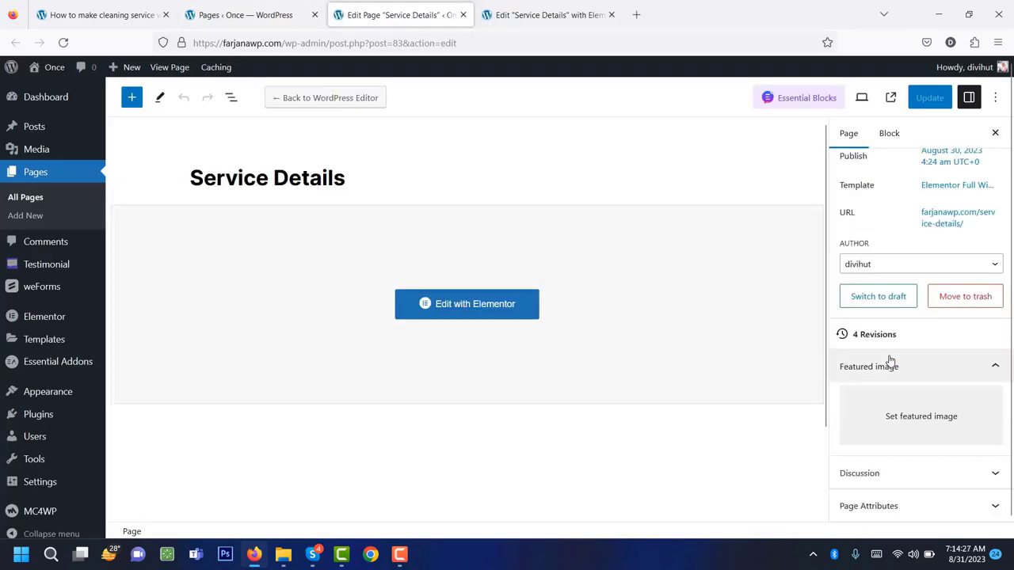
left_click(877, 505)
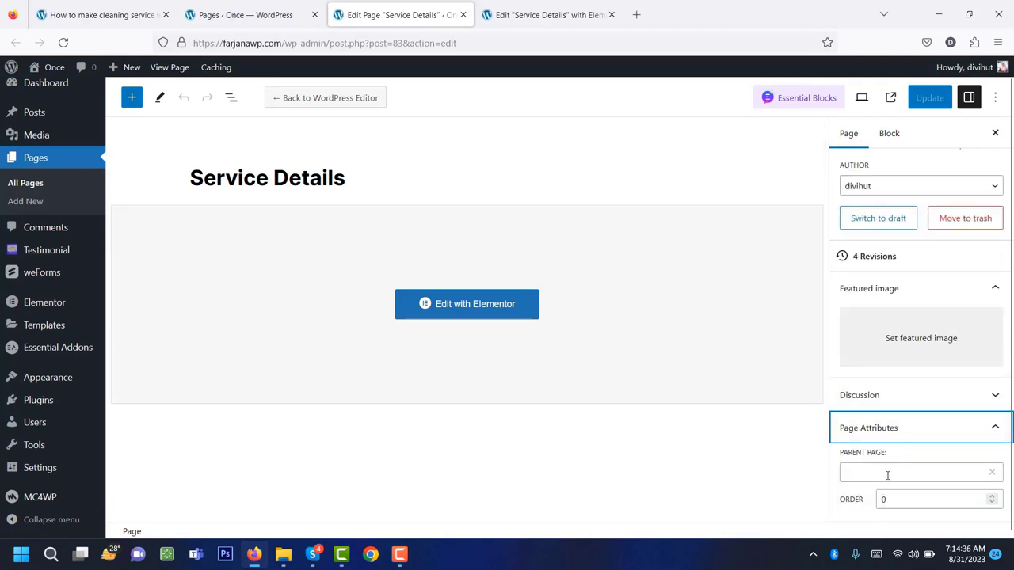
left_click(887, 473)
scroll(887, 475, "down", 2)
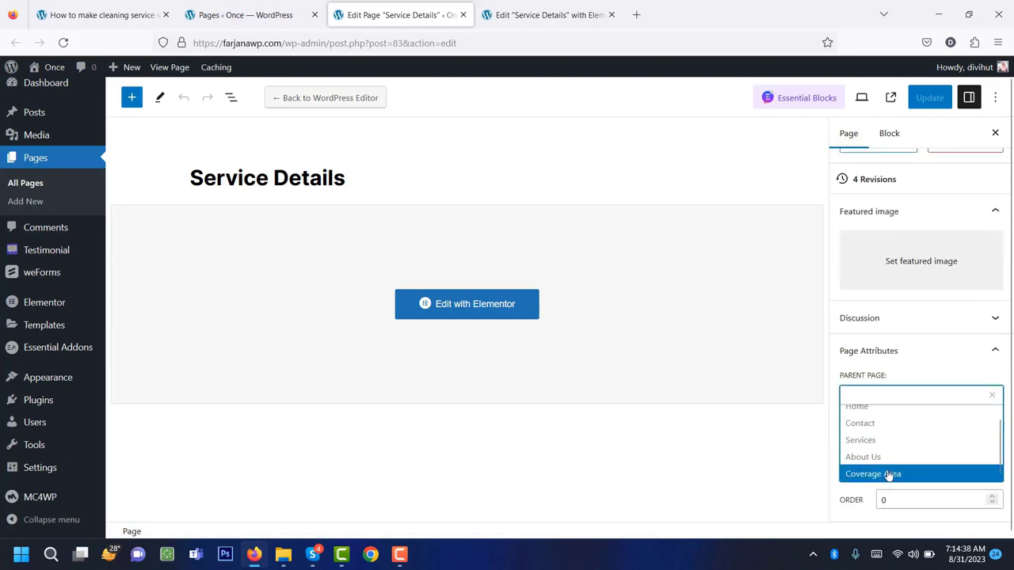
left_click(883, 441)
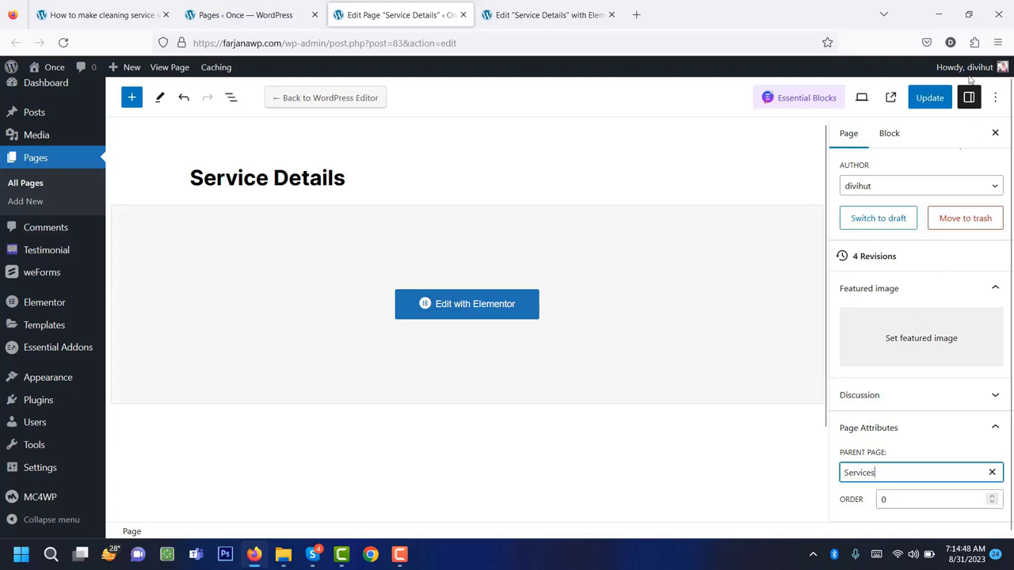
left_click(932, 100)
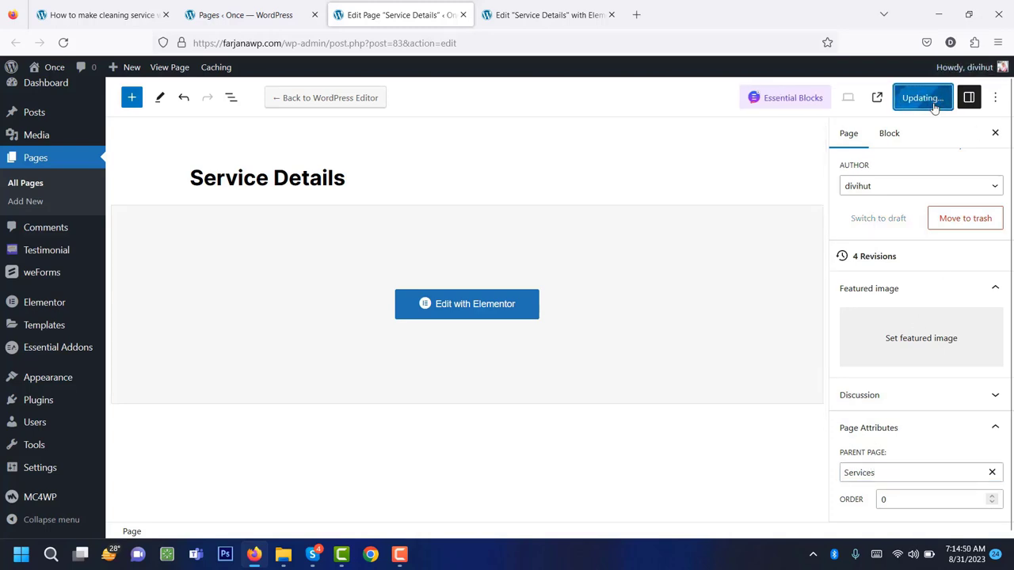
Reload the Pages list to see Service Details nested under Services.
left_click(245, 14)
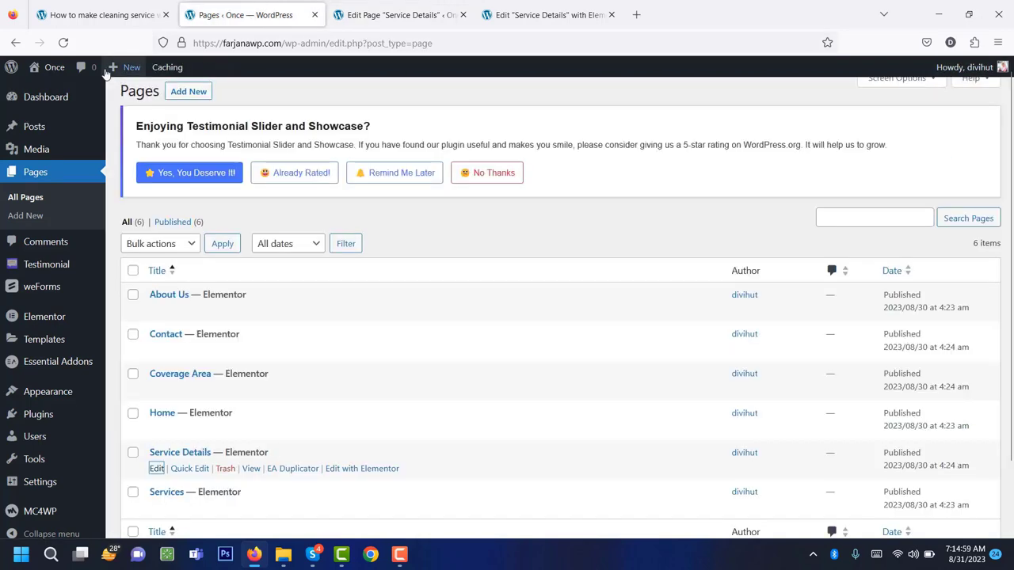
left_click(64, 44)
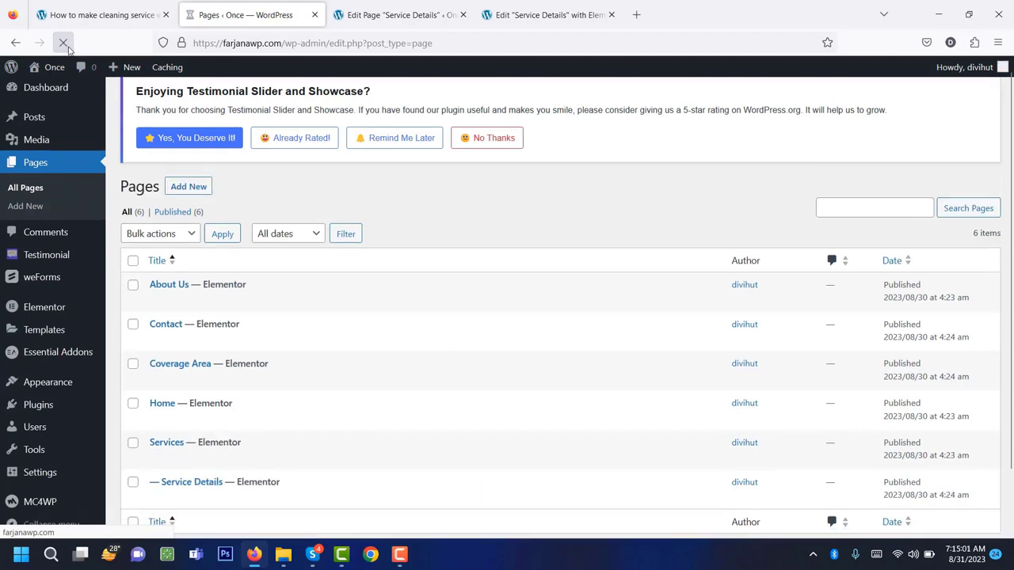
scroll(467, 289, "down", 2)
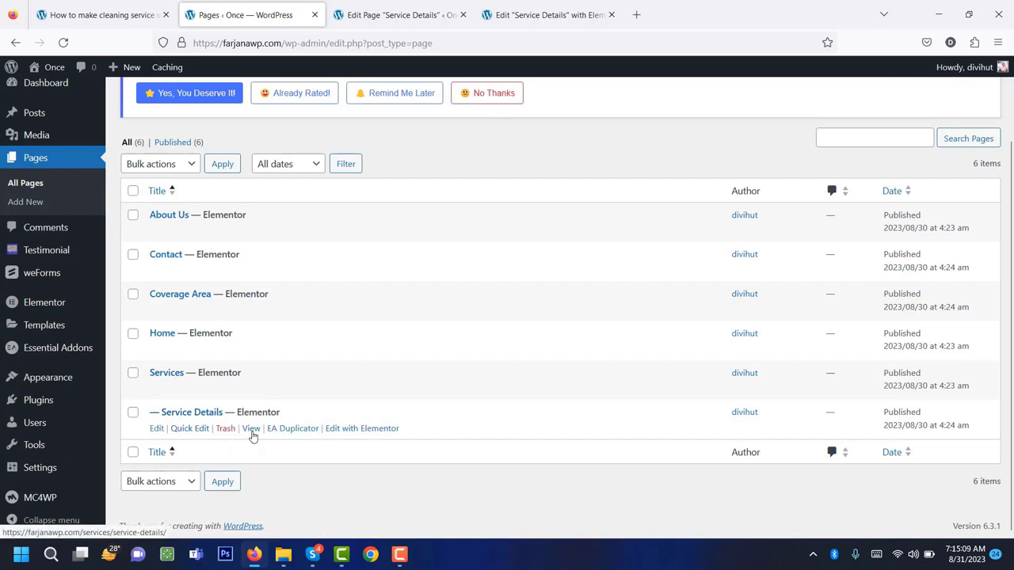
Trash the accidentally created 'Service Details – Copy' draft.
left_click(289, 432)
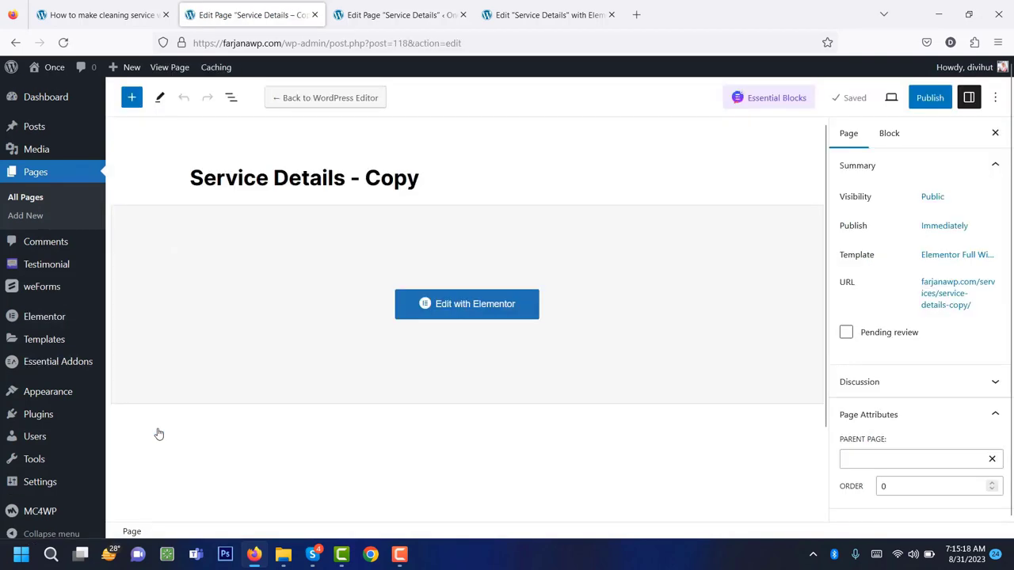
double_click(276, 176)
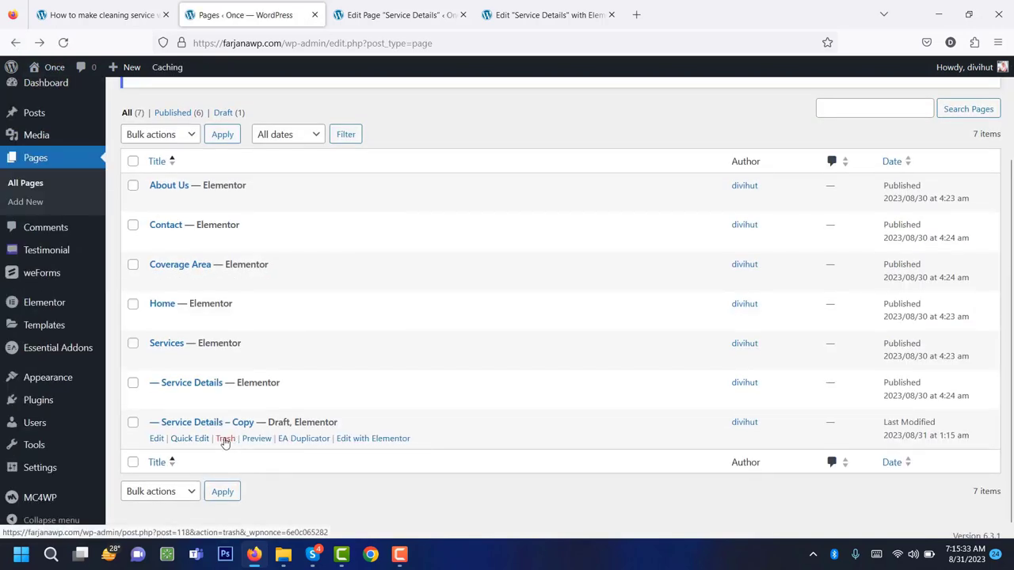
left_click(225, 440)
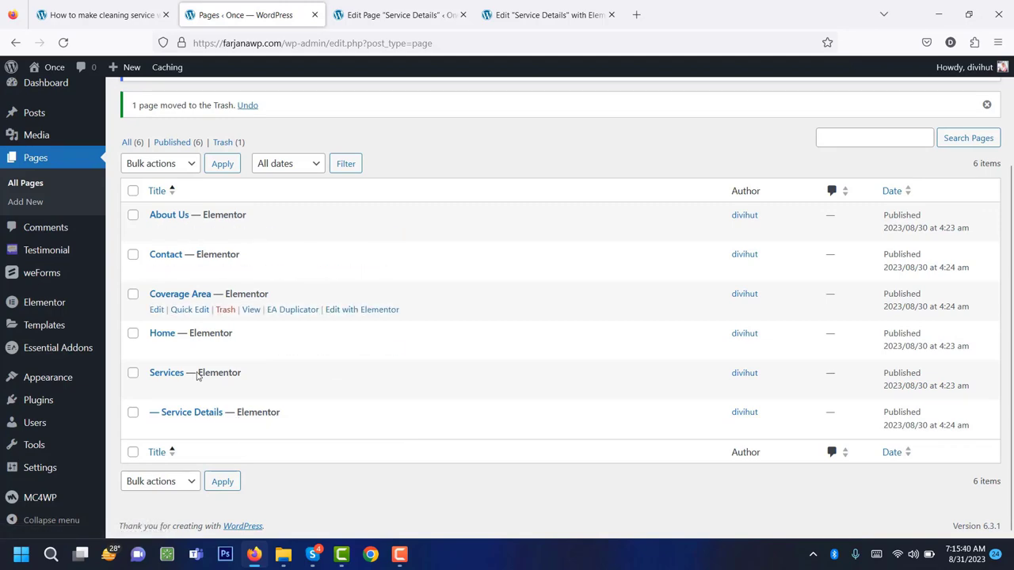
Locate and highlight 'Step 15: Create menu' in the tutorial, then return to WordPress.
left_click(84, 4)
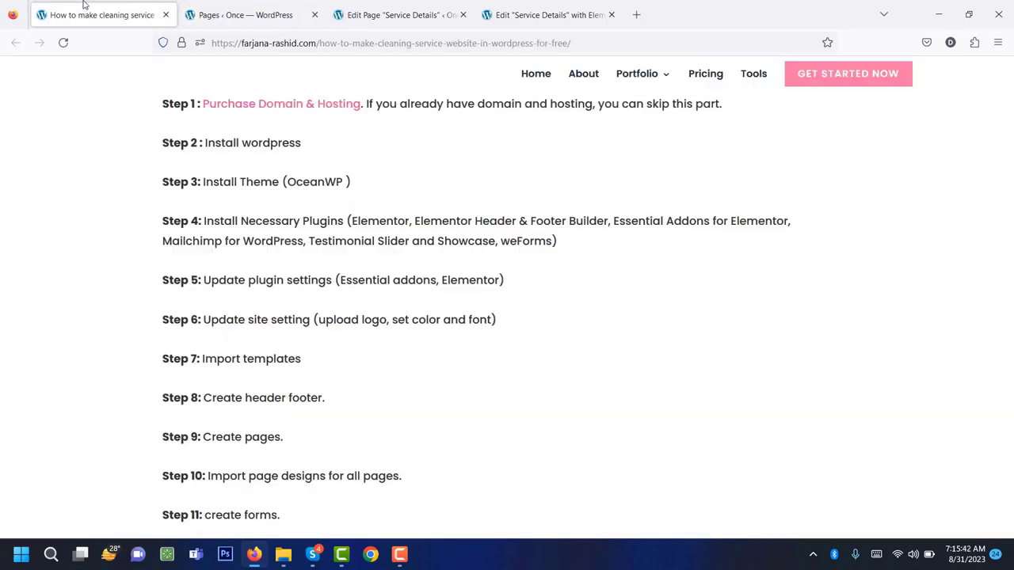
scroll(322, 373, "down", 3)
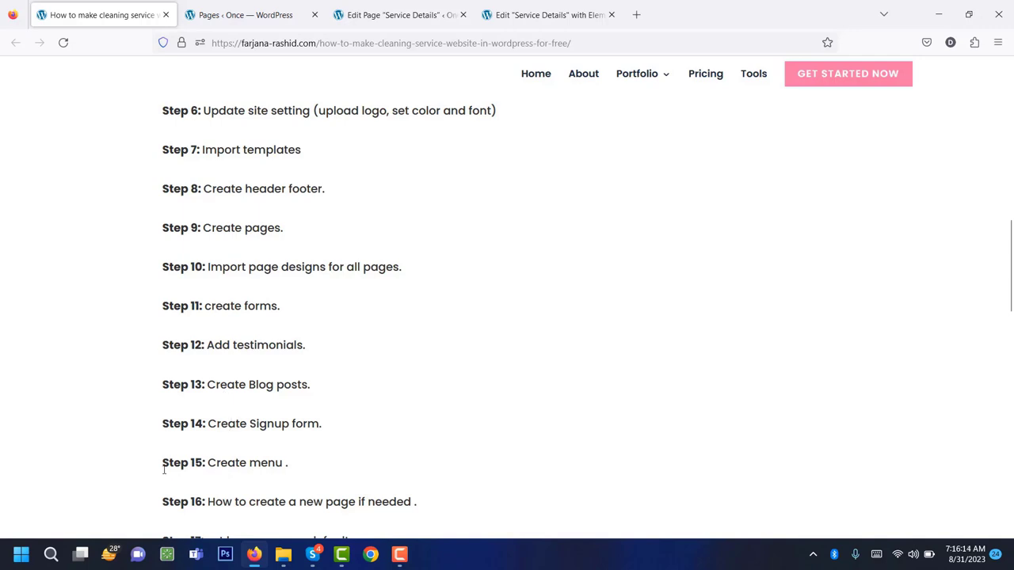
double_click(229, 467)
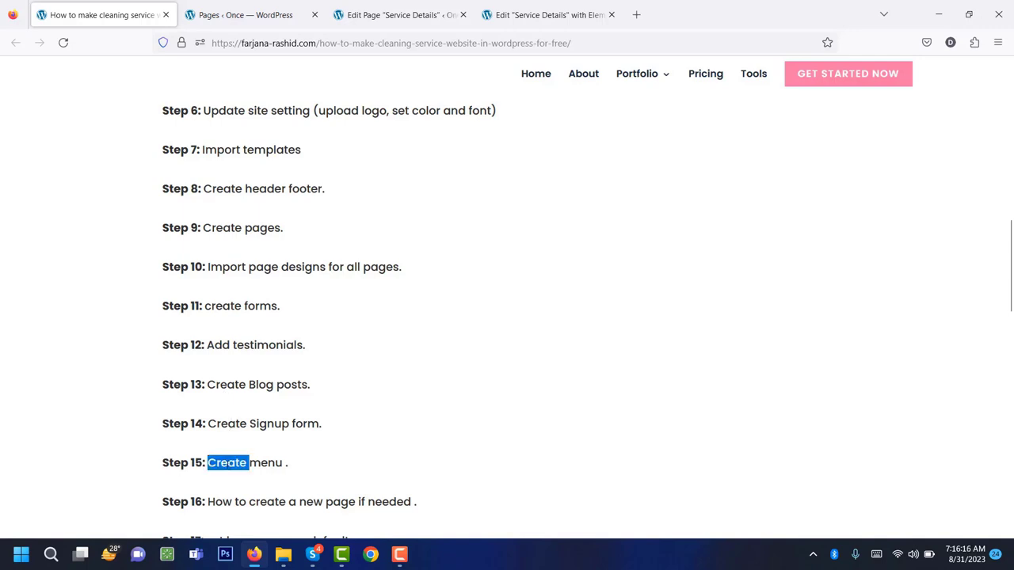
left_click(227, 466)
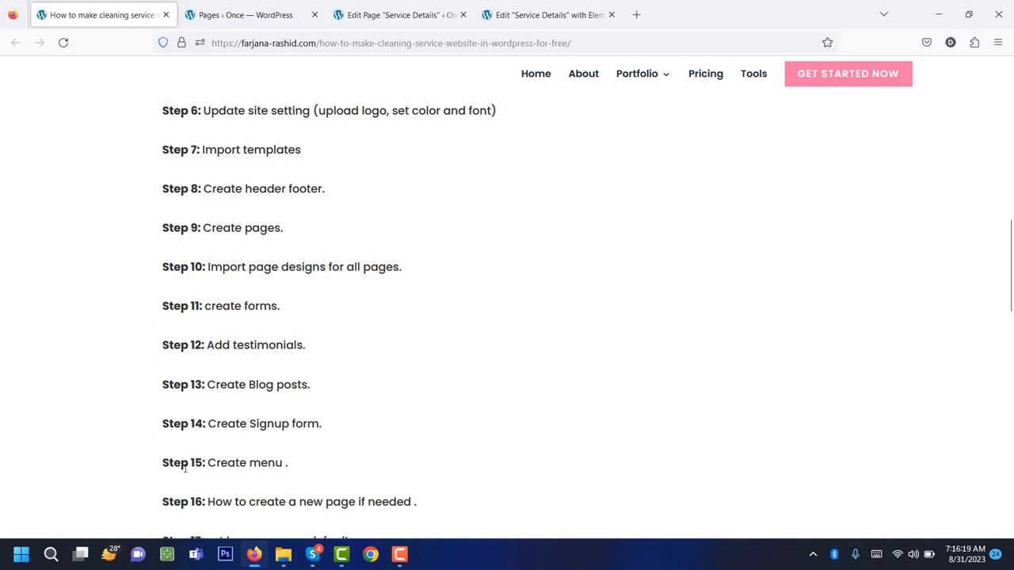
triple_click(223, 465)
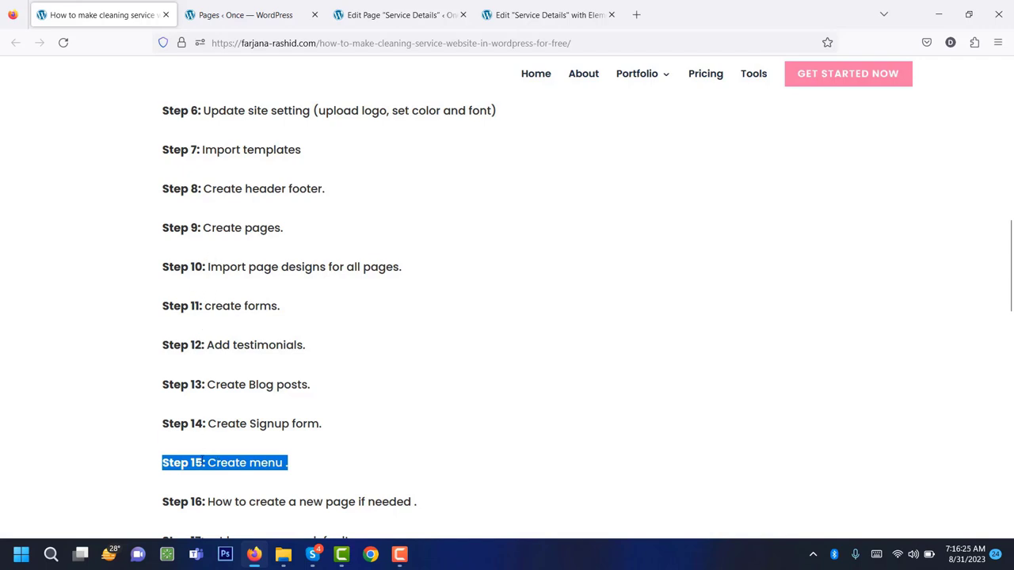
left_click(396, 14)
In Appearance > Menus, create 'Main Menu' assigned to the Top Bar location.
left_click(245, 14)
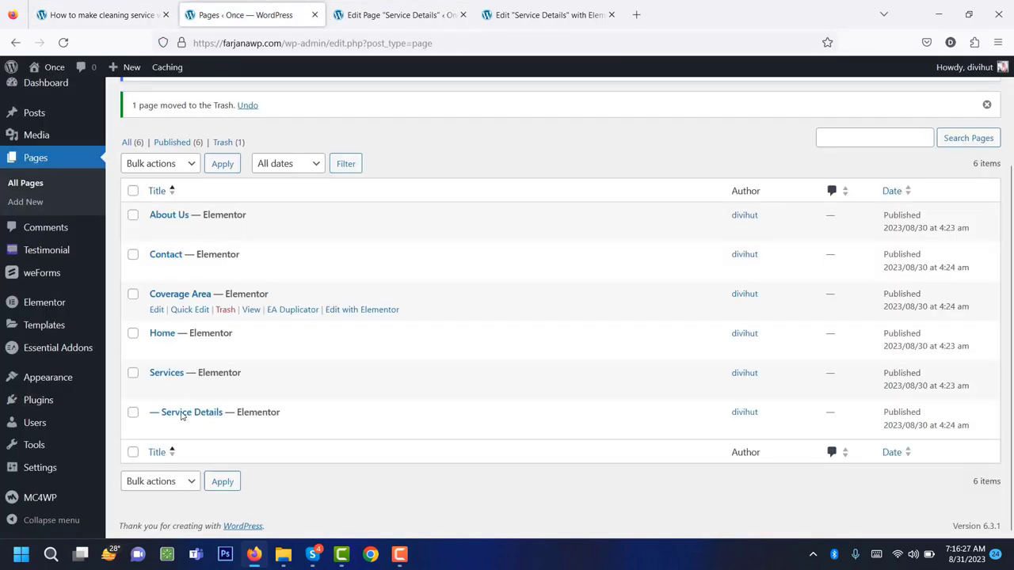
mouse_move(73, 383)
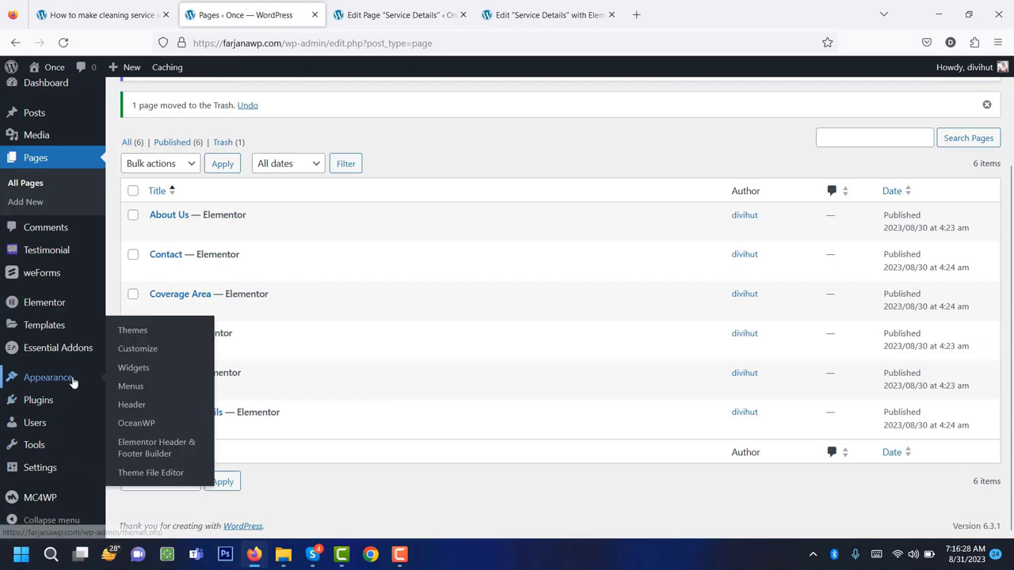
left_click(131, 388)
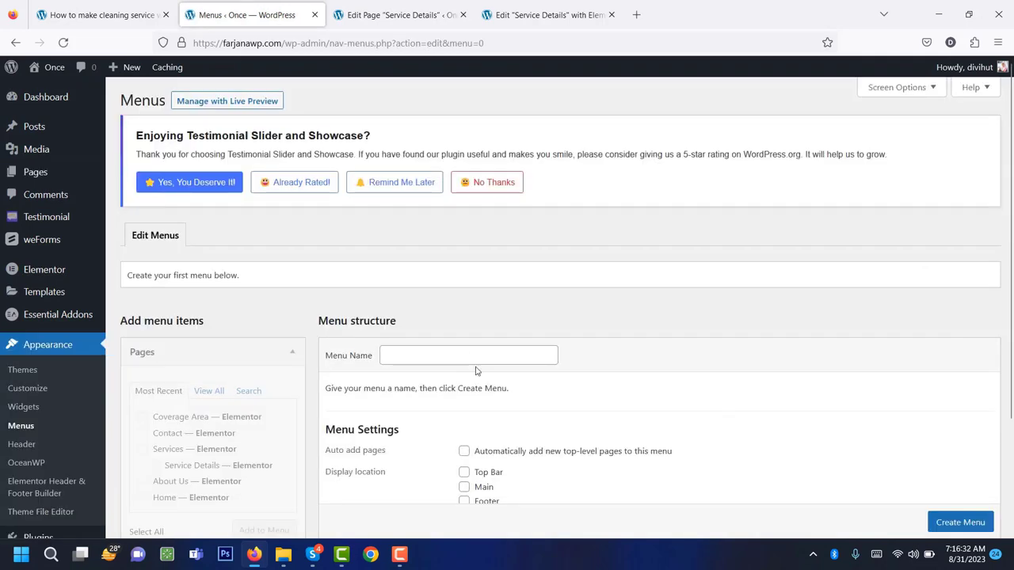
left_click(468, 357)
left_click(392, 356)
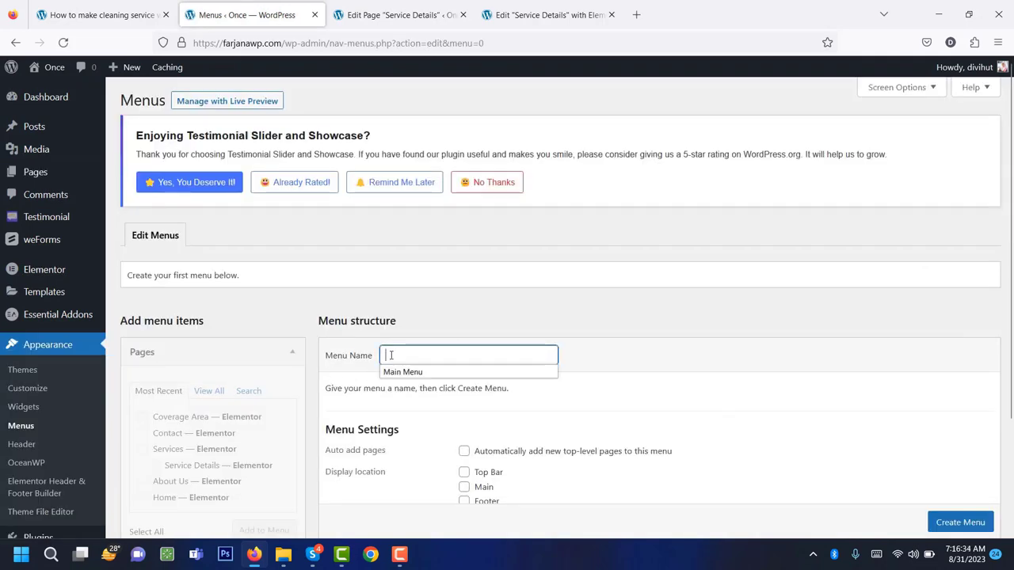
left_click(403, 372)
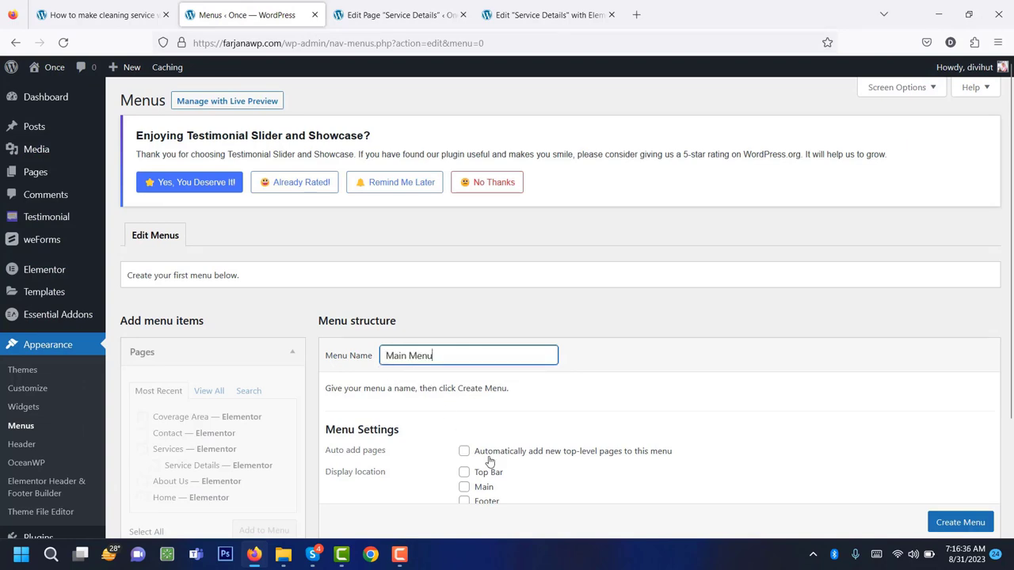
scroll(731, 423, "down", 3)
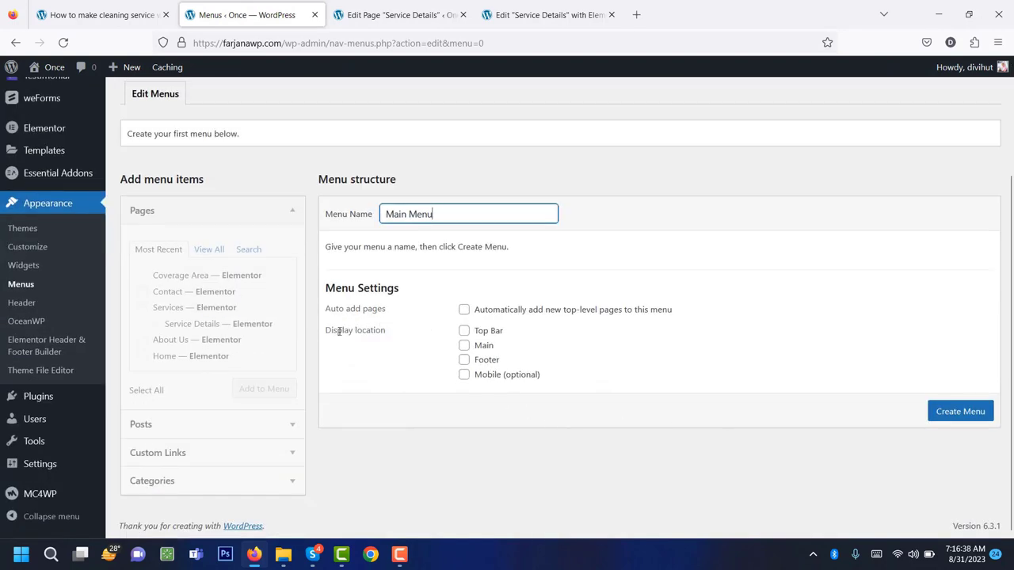
left_click(465, 333)
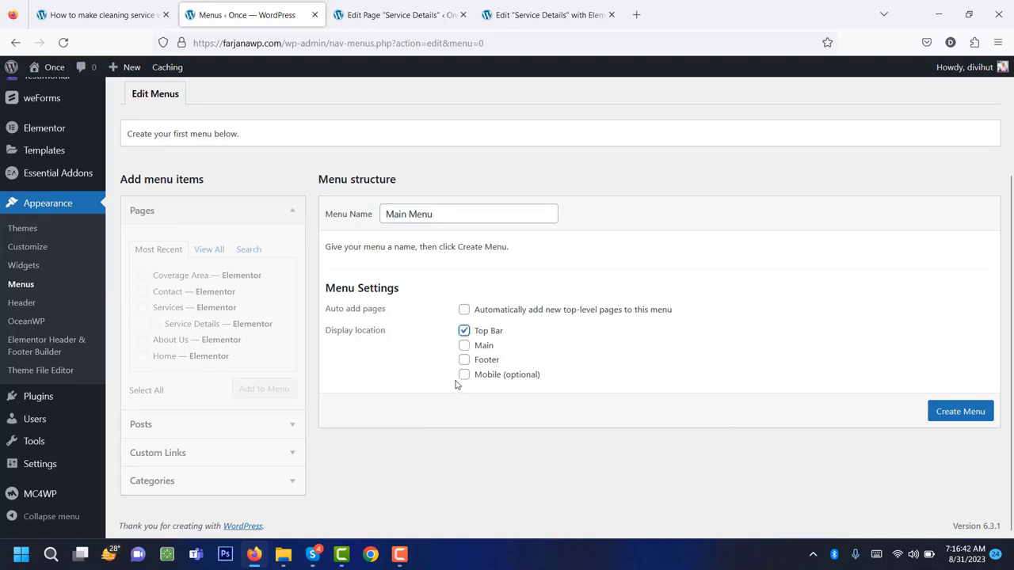
left_click(960, 411)
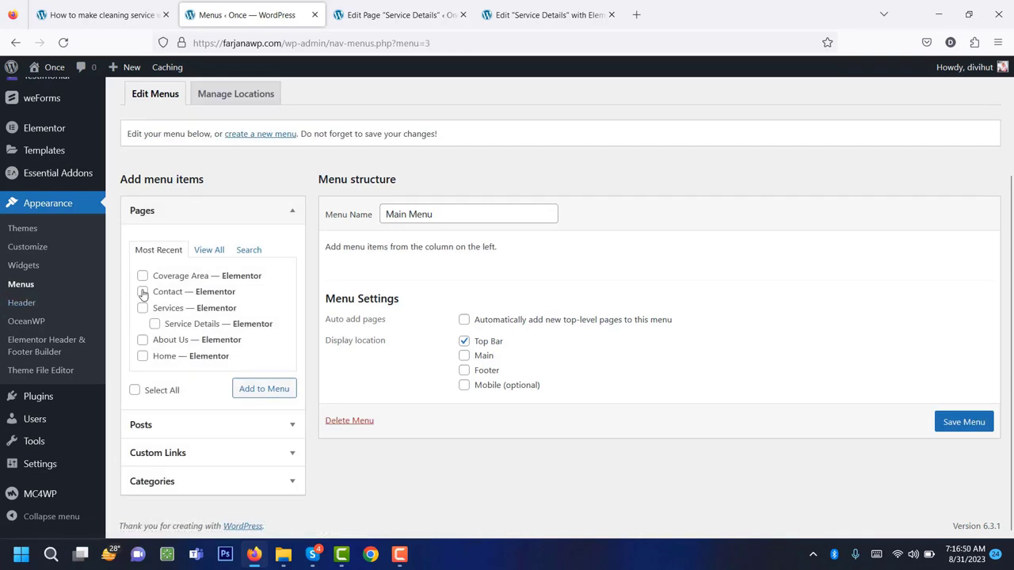
Add all six site pages to Main Menu.
left_click(155, 393)
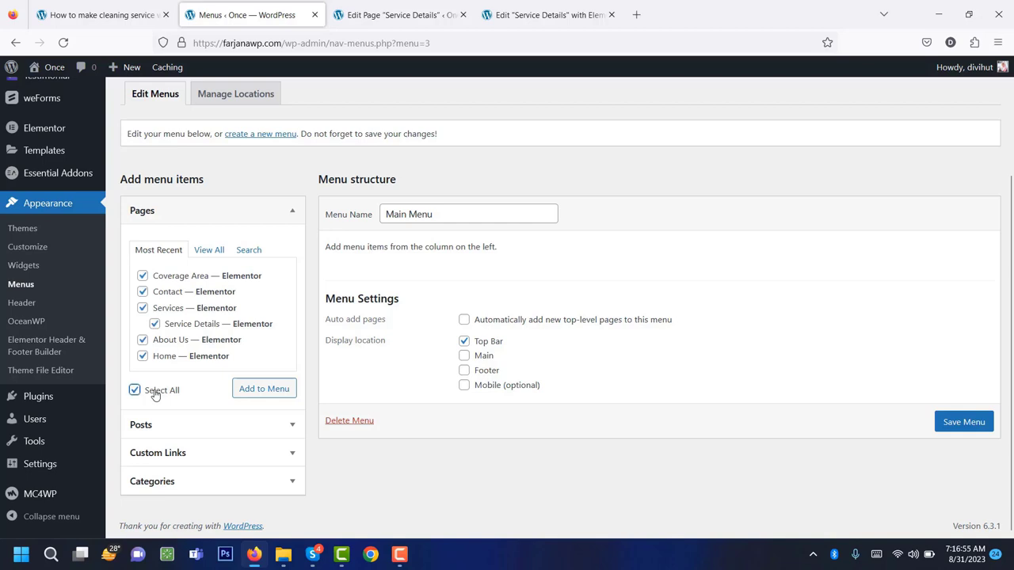
left_click(264, 389)
scroll(412, 414, "down", 1)
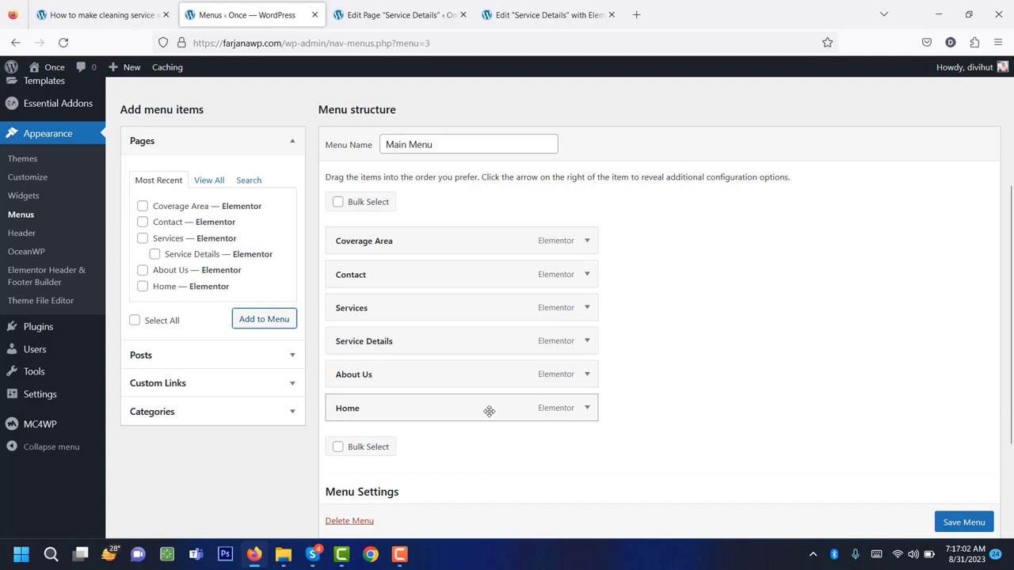
Order items Home, About Us, Services with Service Details nested, then save the menu.
left_click_drag(488, 412, 494, 248)
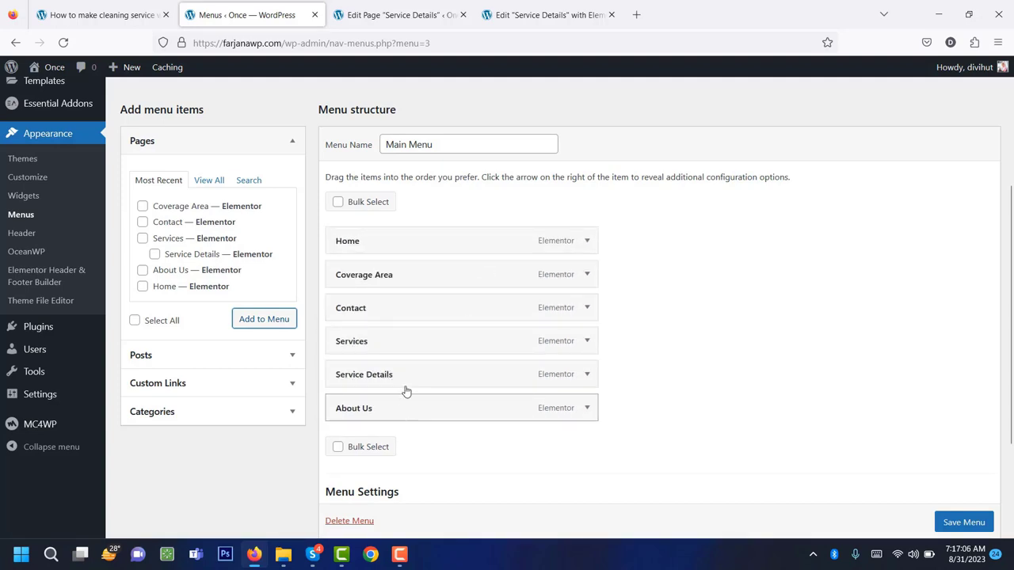
left_click_drag(406, 400, 410, 276)
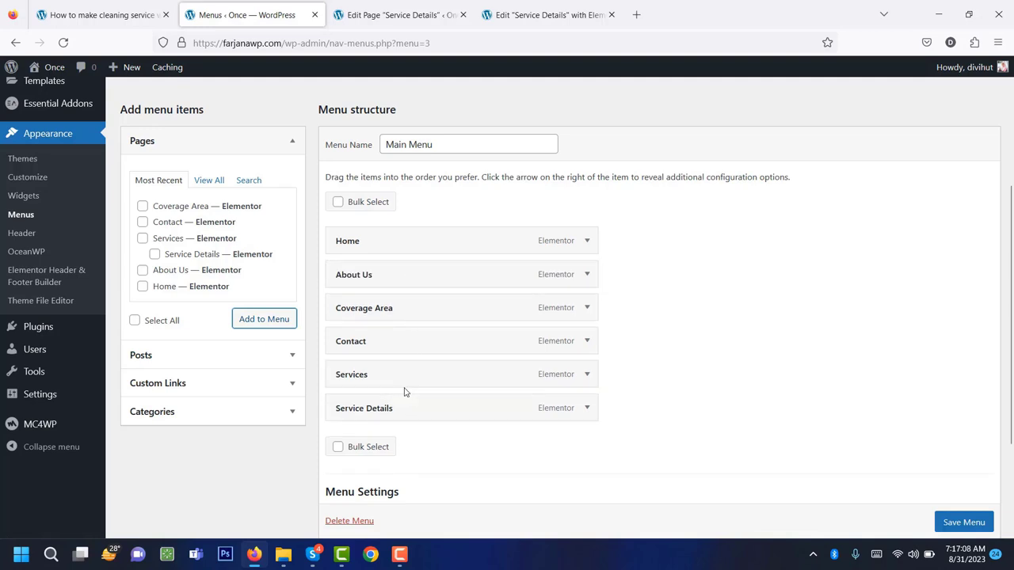
left_click_drag(403, 385, 409, 322)
left_click_drag(388, 412, 420, 345)
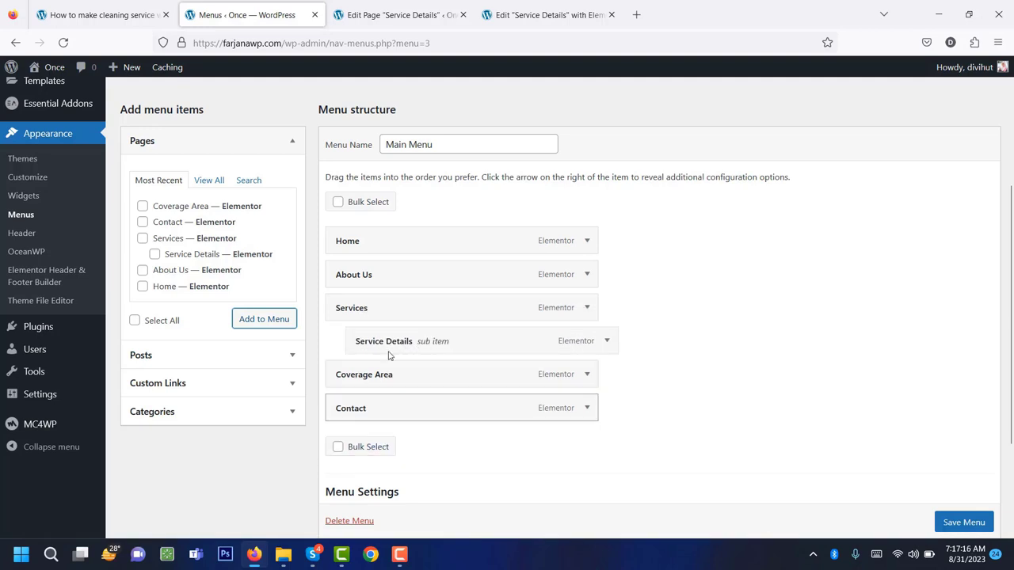
scroll(544, 386, "down", 2)
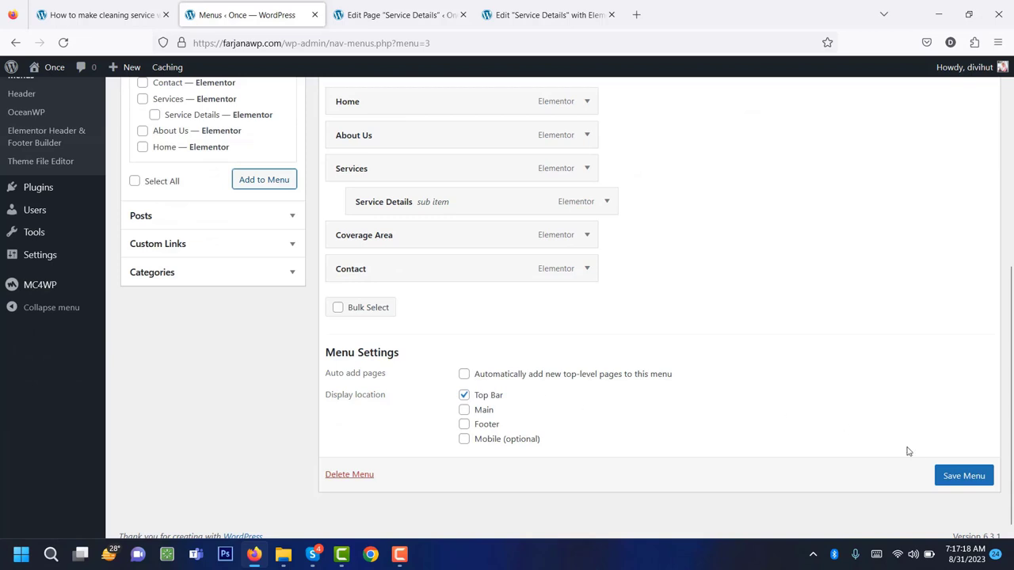
left_click(951, 480)
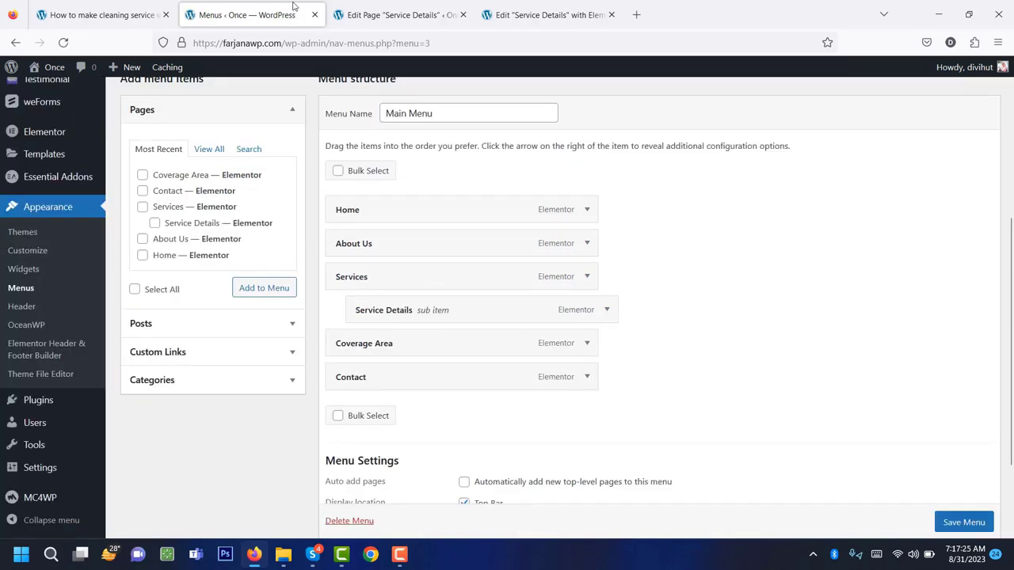
Check Main Menu on the live Cleener front page in a new tab, then return to Menus.
mouse_move(52, 70)
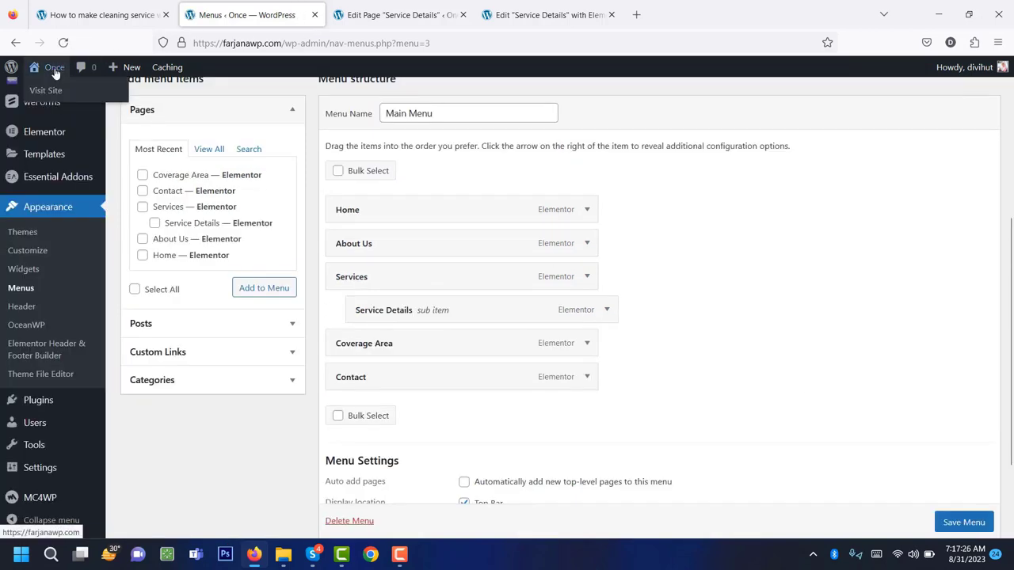
middle_click(56, 93)
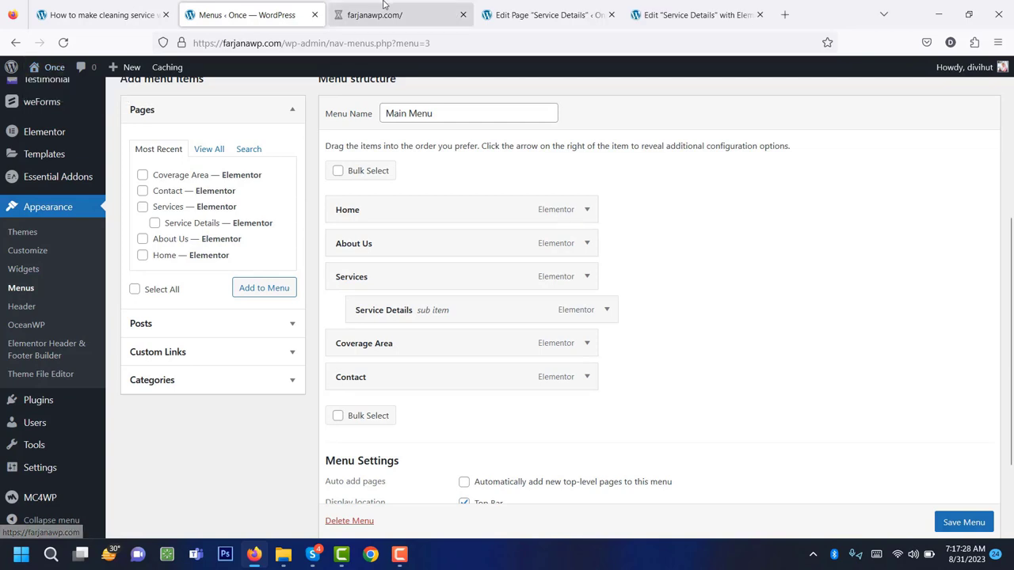
left_click(384, 10)
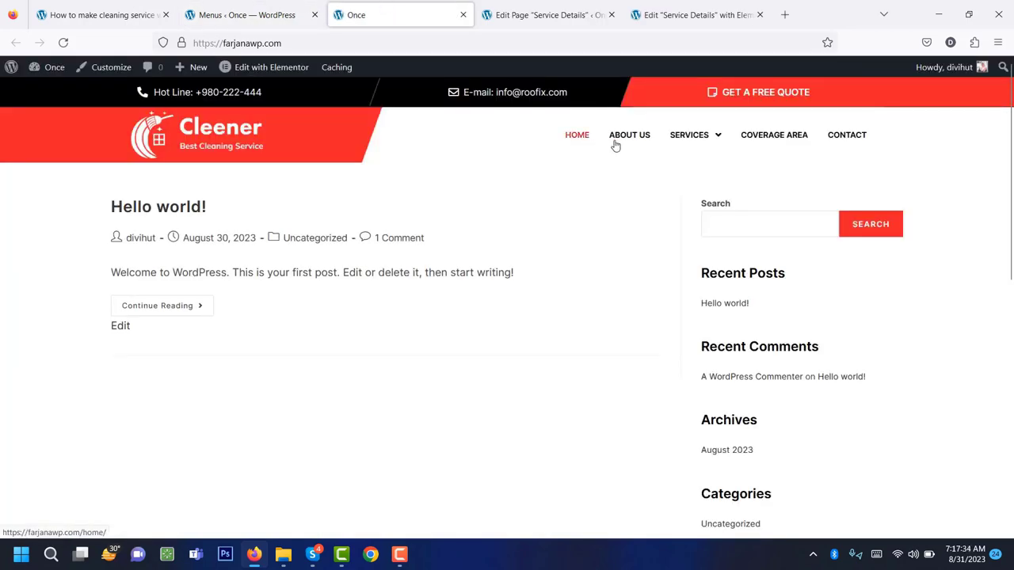
mouse_move(695, 141)
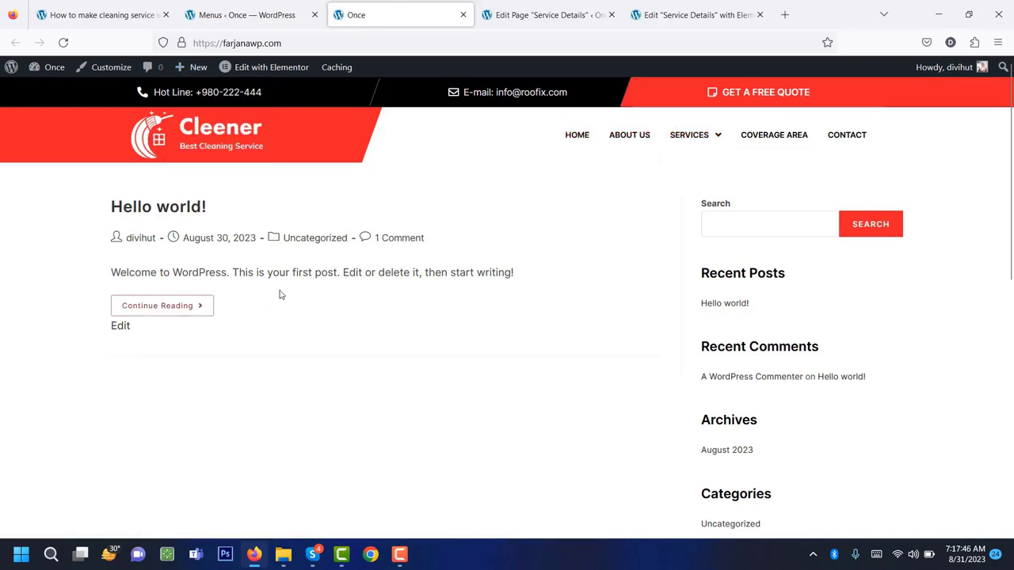
left_click(225, 14)
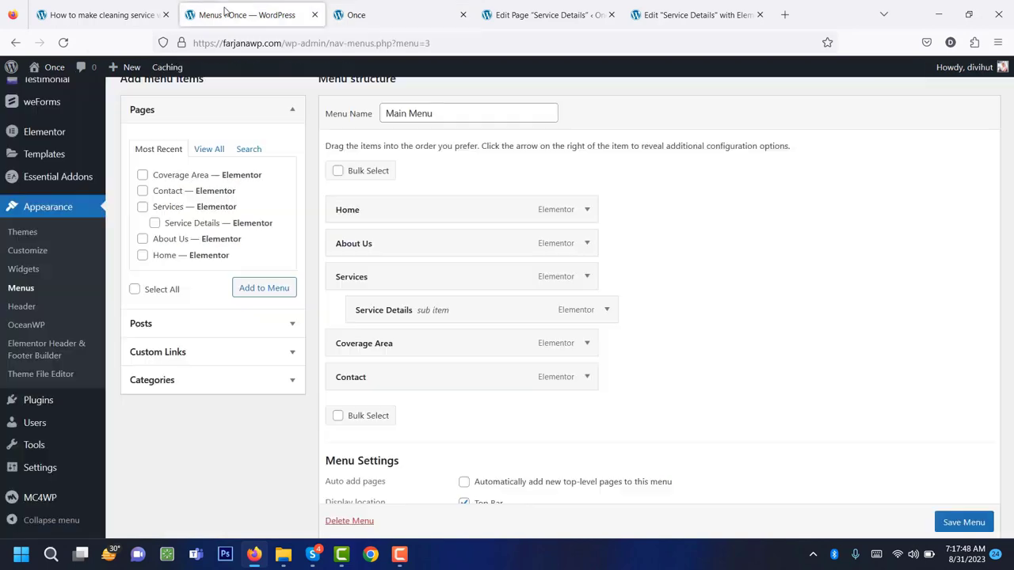
mouse_move(69, 473)
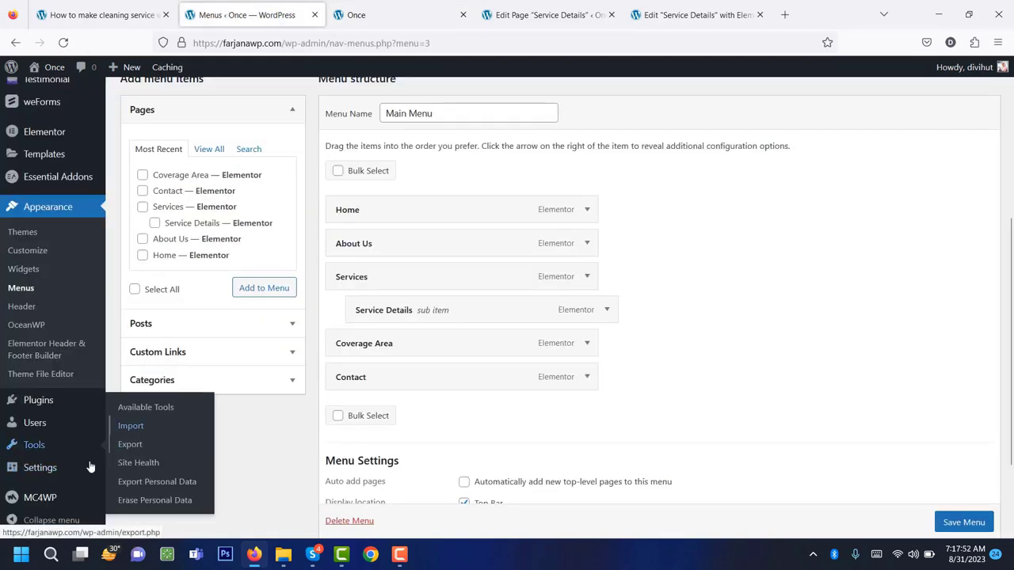
In Reading settings, set the homepage to the static page Home and save.
left_click(133, 426)
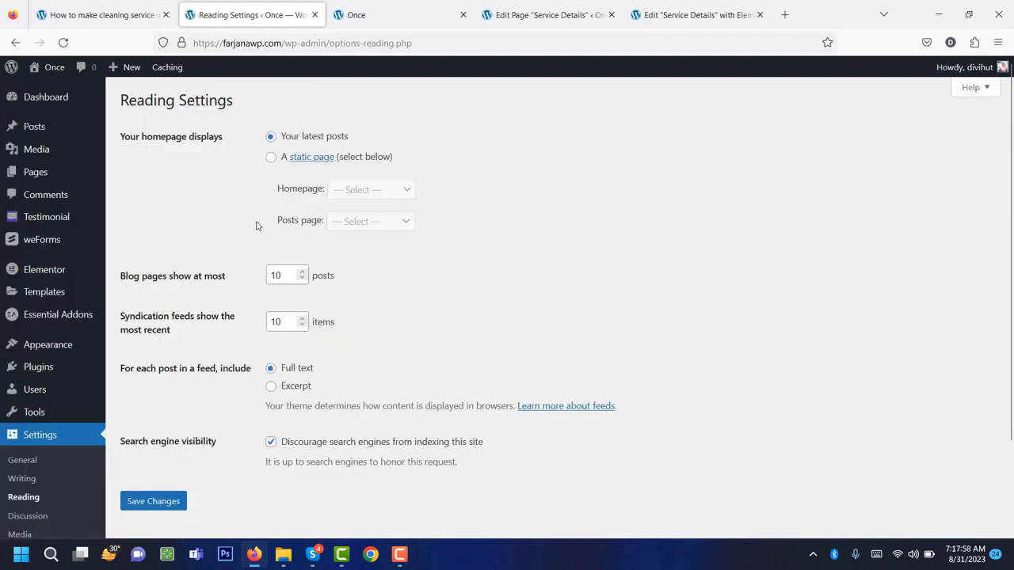
left_click(270, 160)
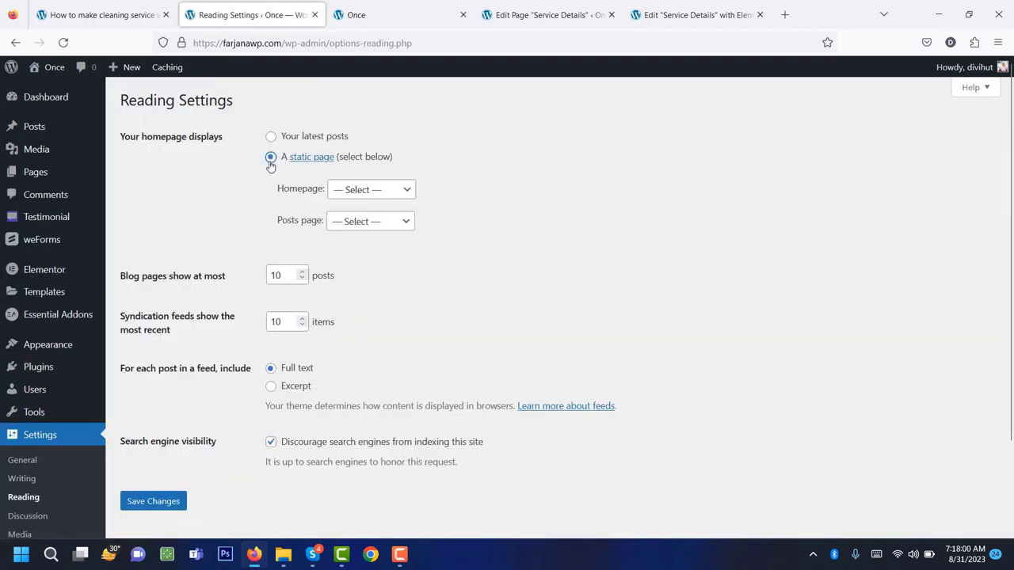
left_click(340, 194)
left_click(339, 286)
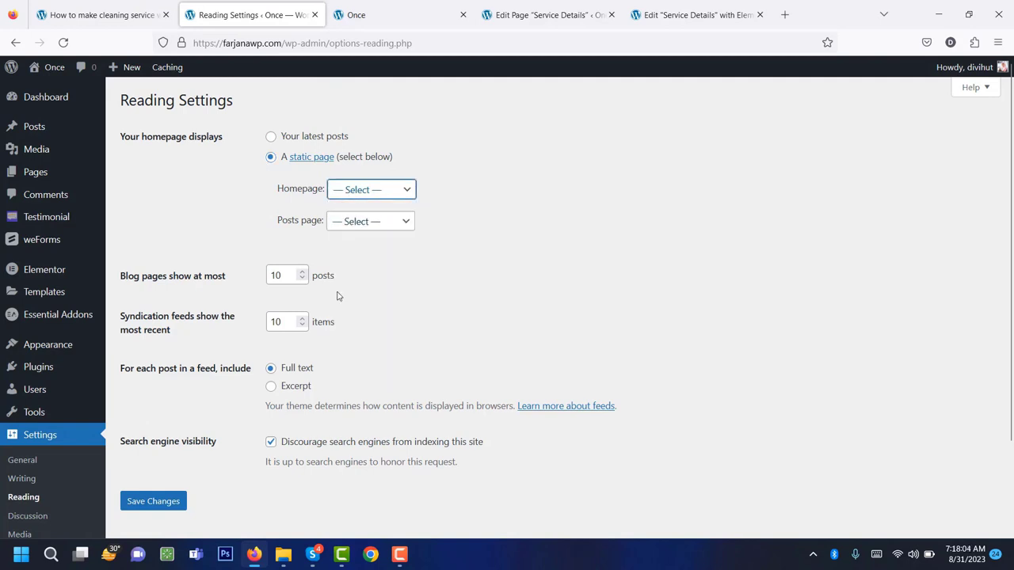
left_click(175, 501)
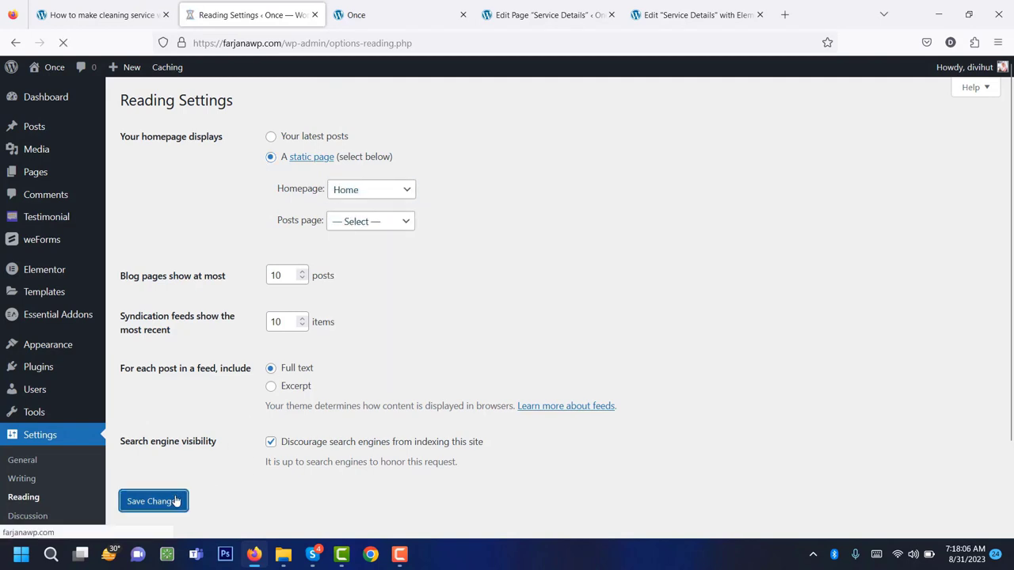
Reload the live site and scroll through the new 'Professional Cleaning Service' front page.
left_click(386, 17)
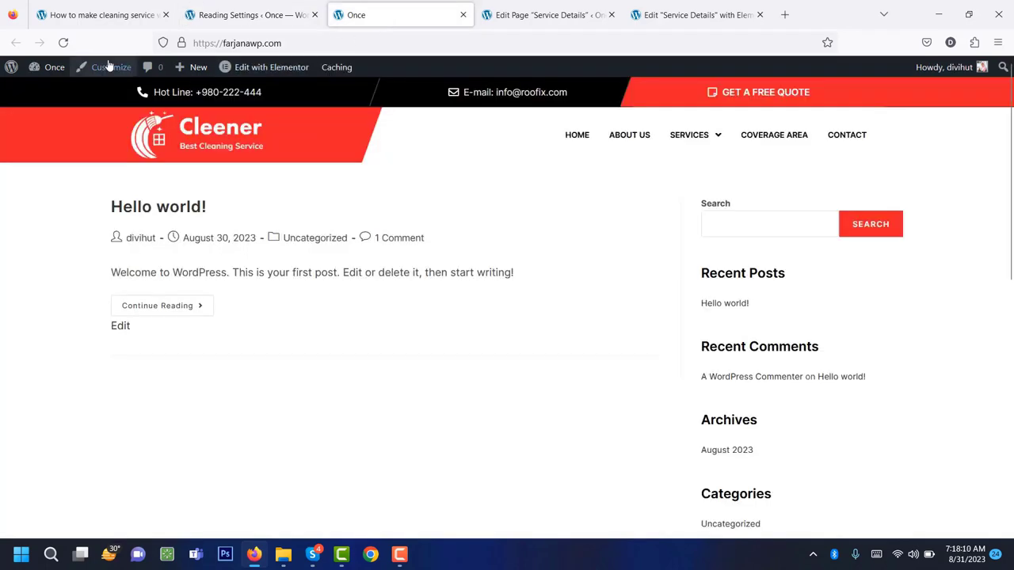
left_click(65, 43)
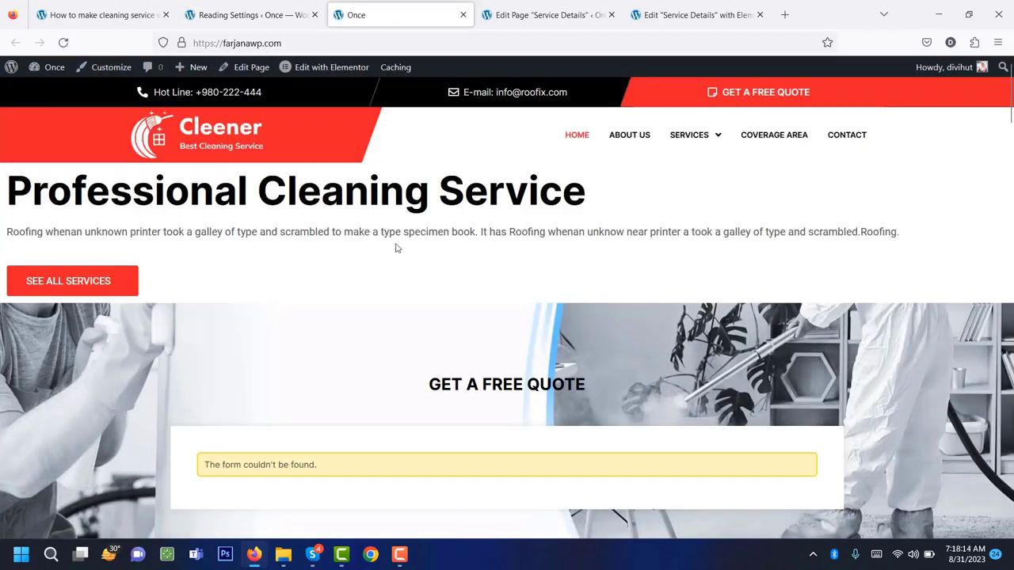
scroll(719, 294, "down", 10)
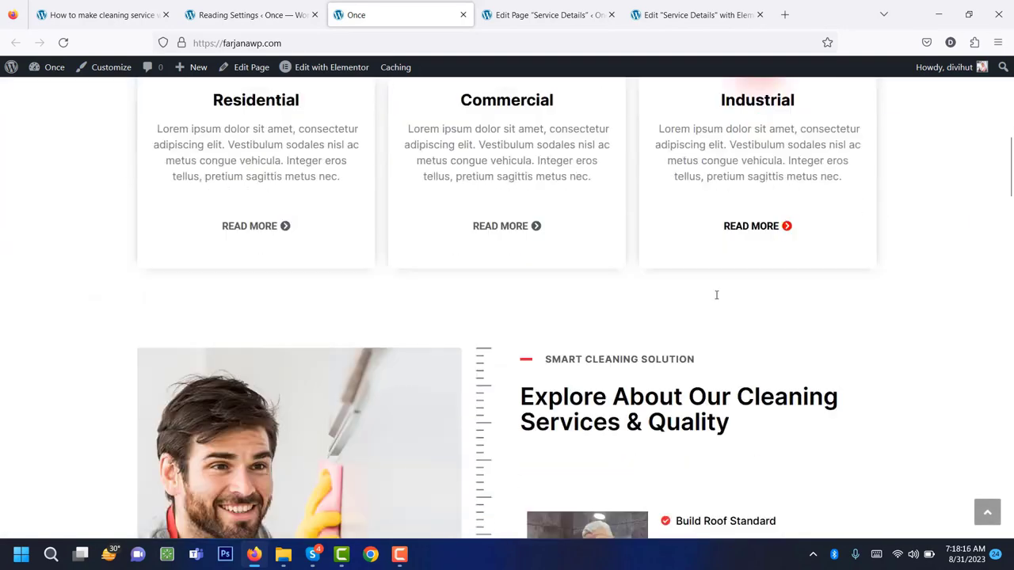
left_click_drag(1010, 131, 1011, 75)
scroll(470, 317, "down", 1)
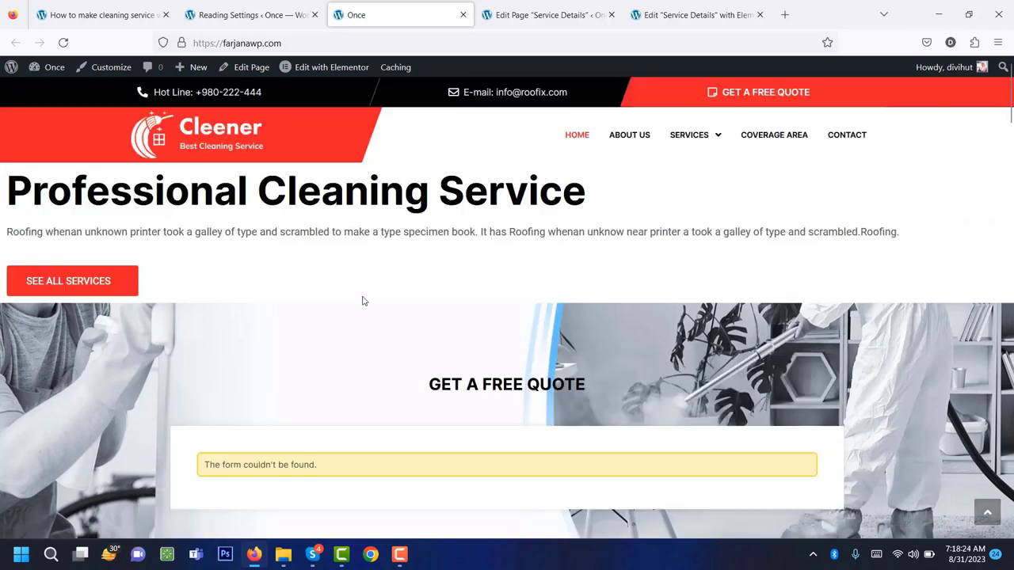
scroll(363, 301, "up", 1)
scroll(360, 282, "down", 4)
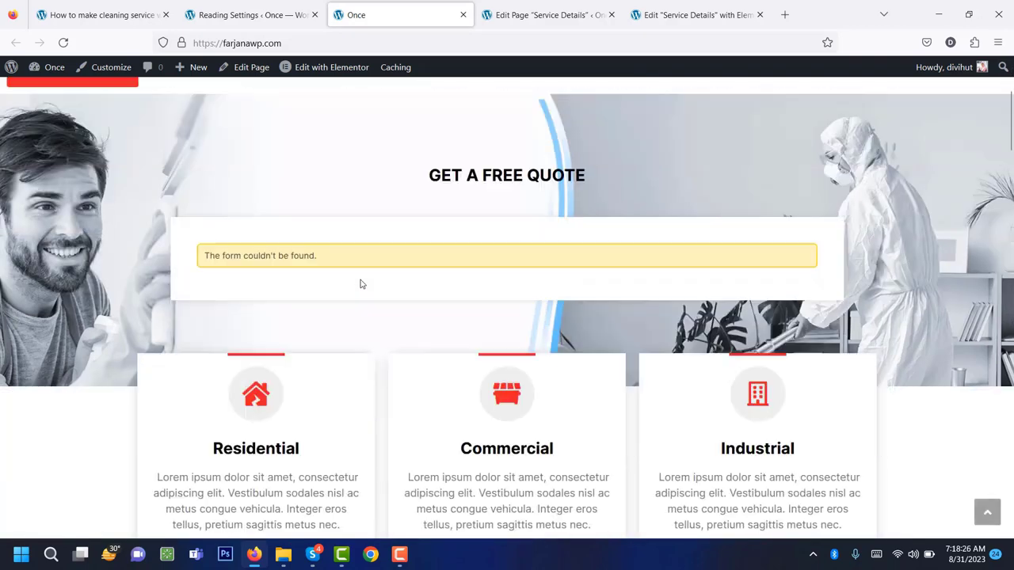
scroll(360, 282, "up", 4)
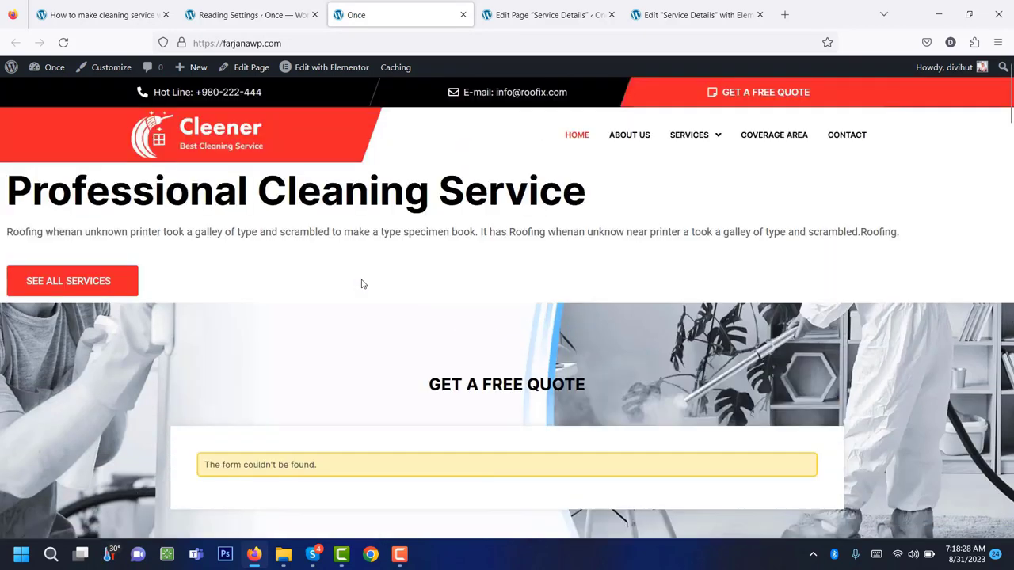
scroll(362, 284, "down", 3)
scroll(332, 264, "up", 3)
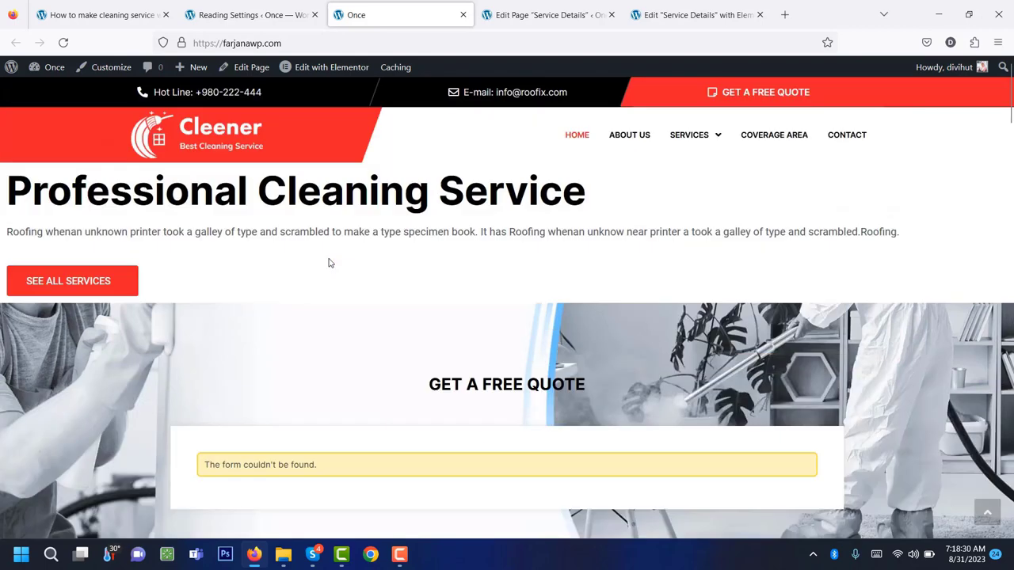
Highlight the 'Step 11: create forms.' line in the tutorial article.
left_click(239, 7)
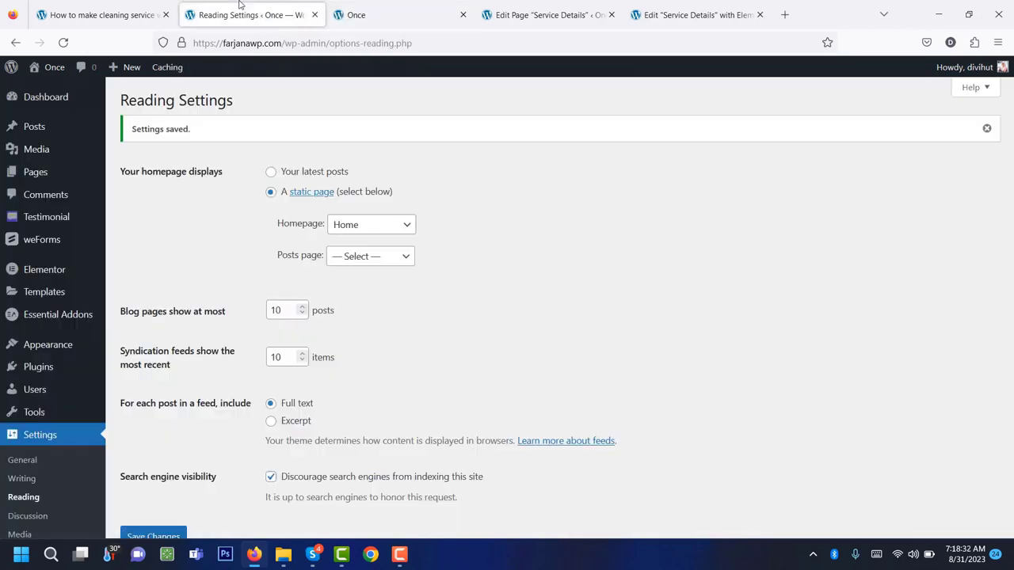
left_click(109, 9)
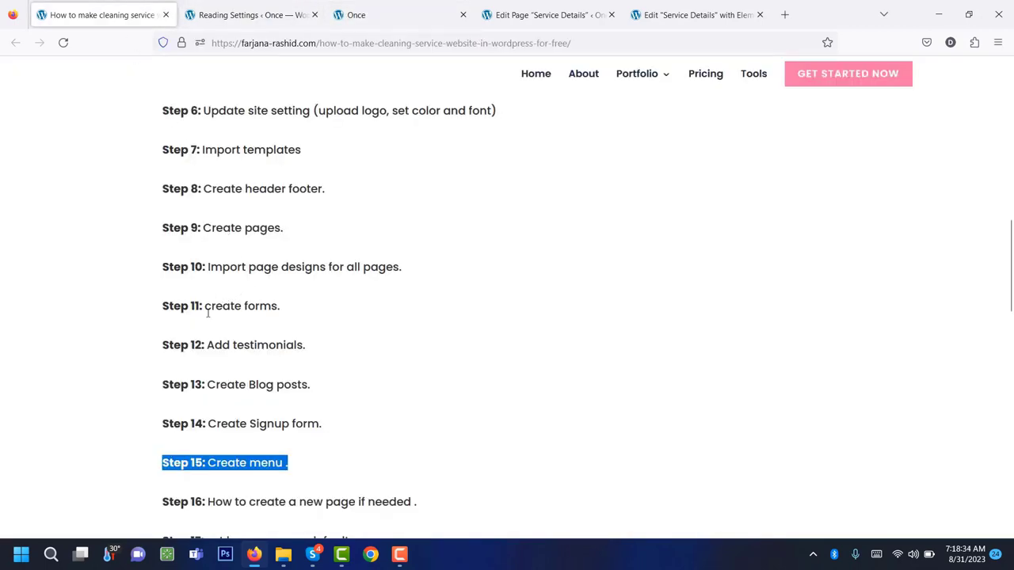
left_click(221, 439)
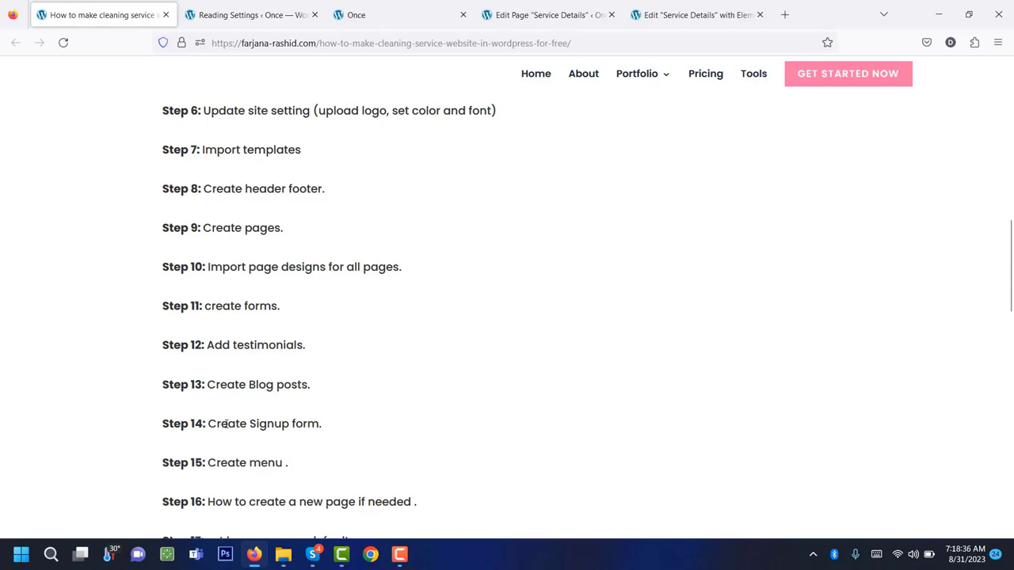
scroll(246, 416, "down", 3)
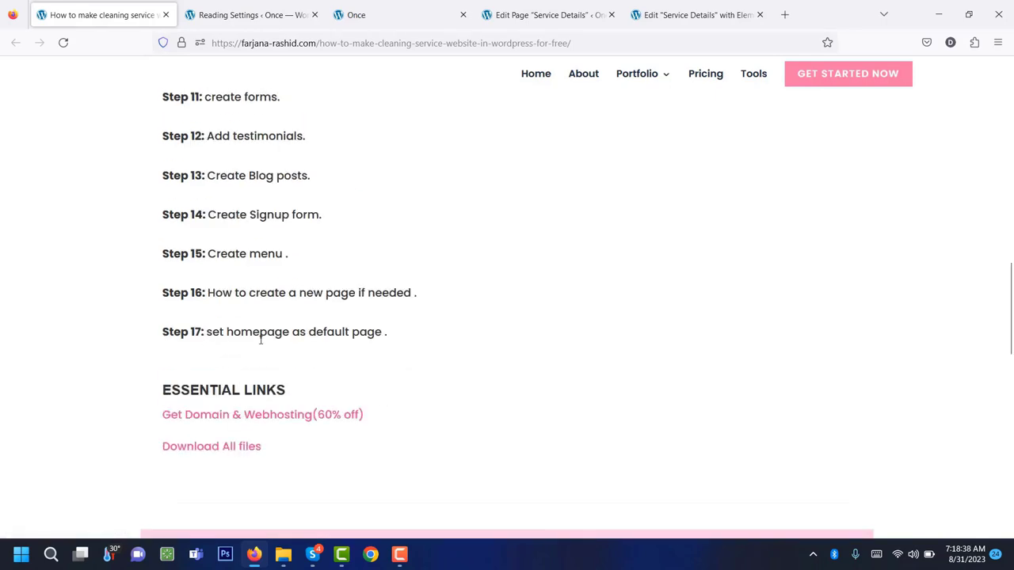
scroll(284, 321, "up", 4)
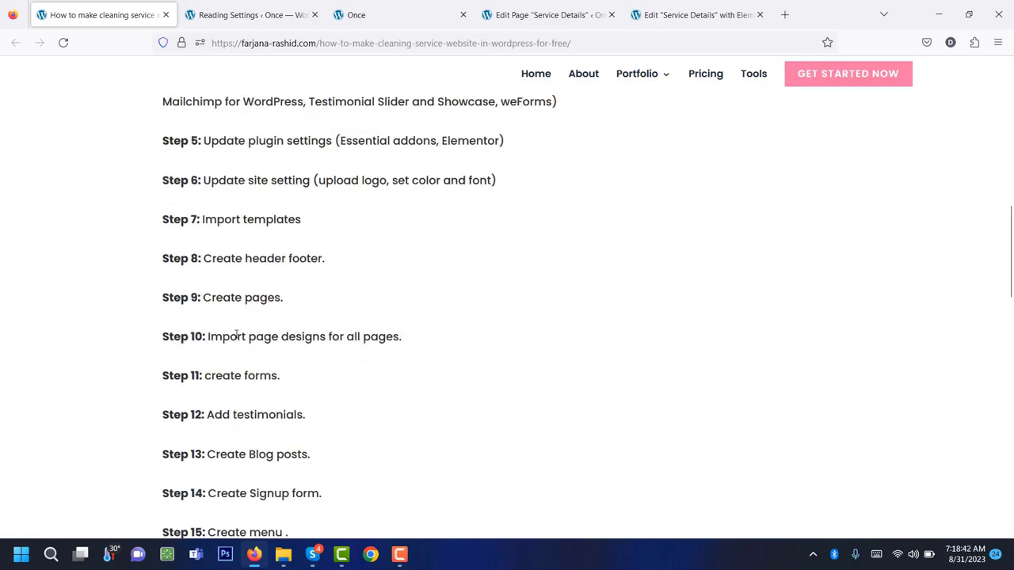
scroll(226, 262, "up", 1)
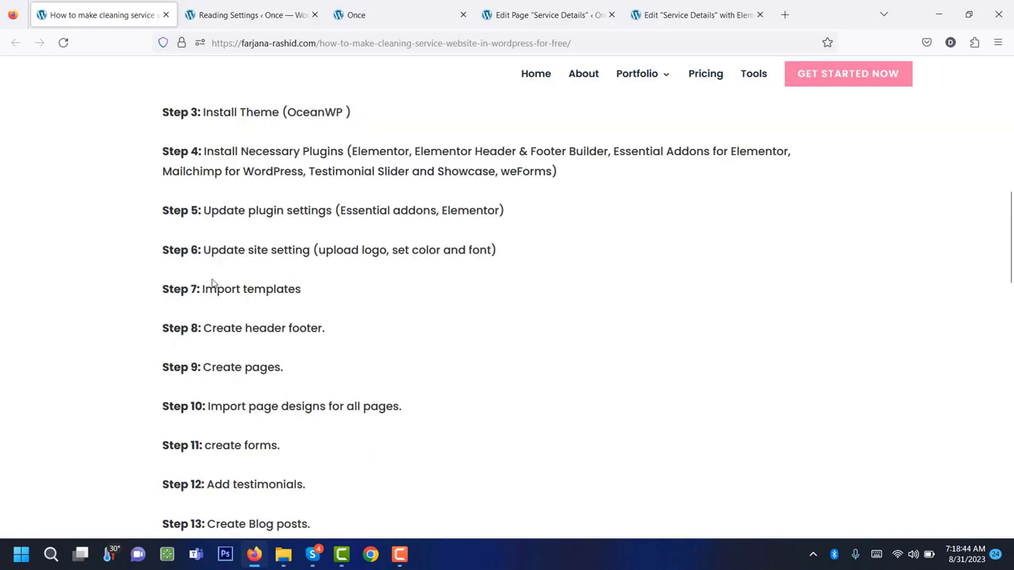
triple_click(227, 448)
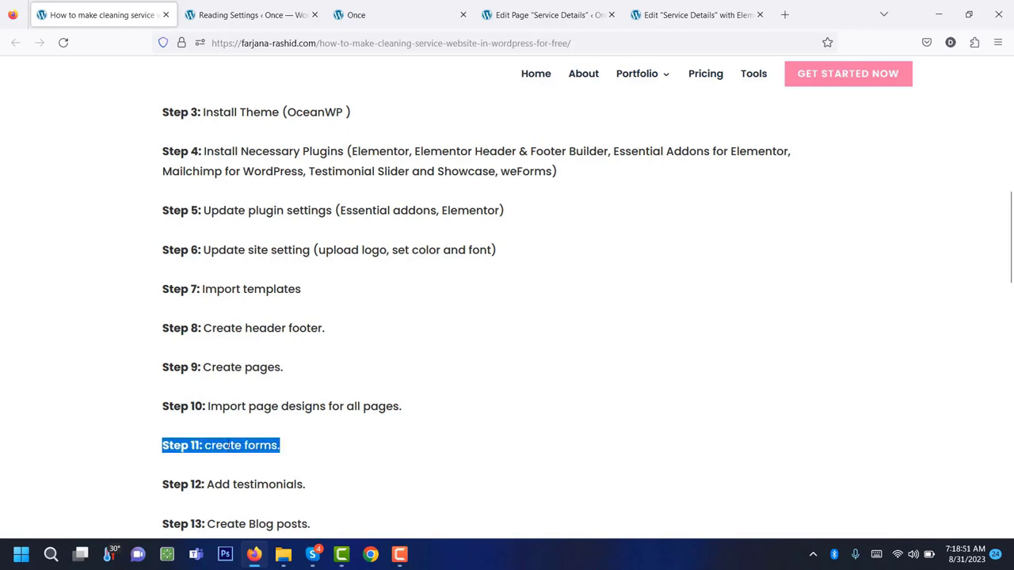
scroll(229, 443, "down", 2)
Open the weForms All Forms list, check the live quote form, and start a new form.
left_click(260, 5)
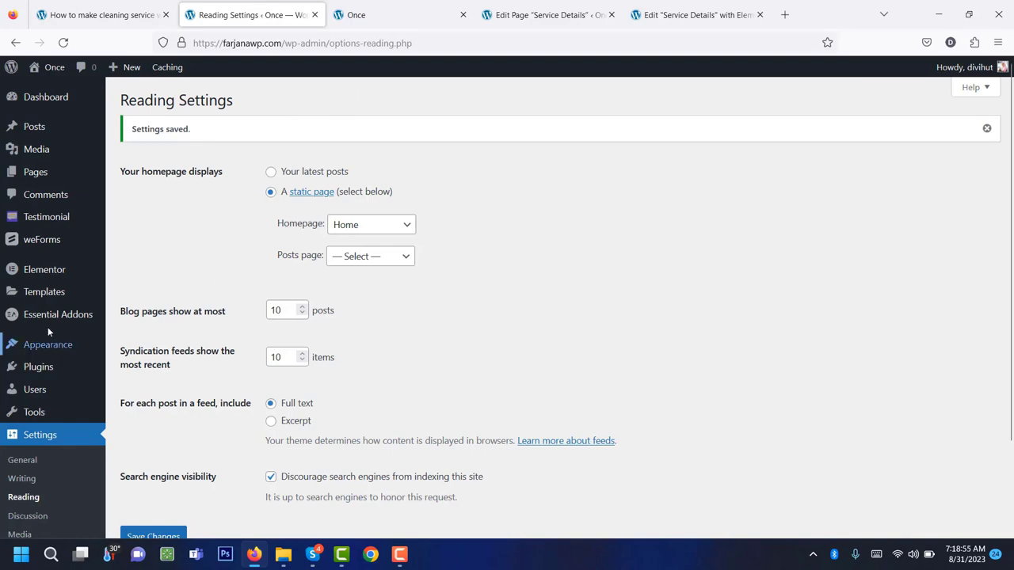
left_click(43, 247)
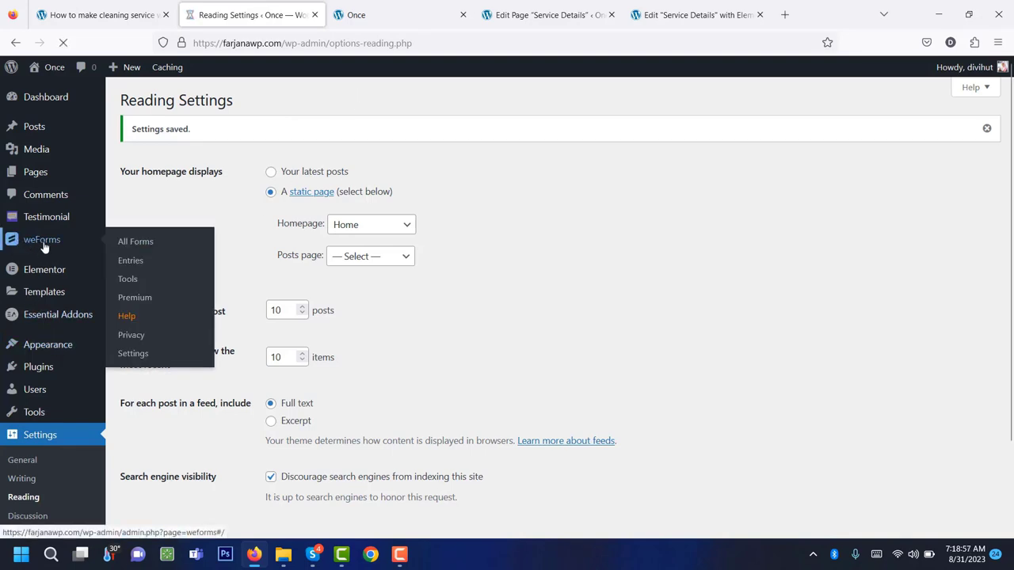
mouse_move(173, 318)
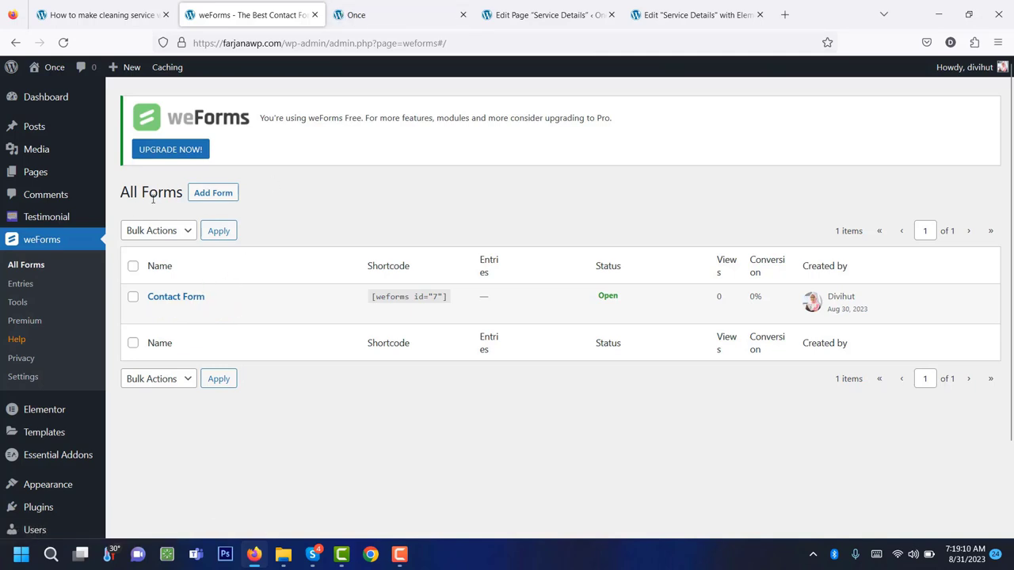
left_click(394, 17)
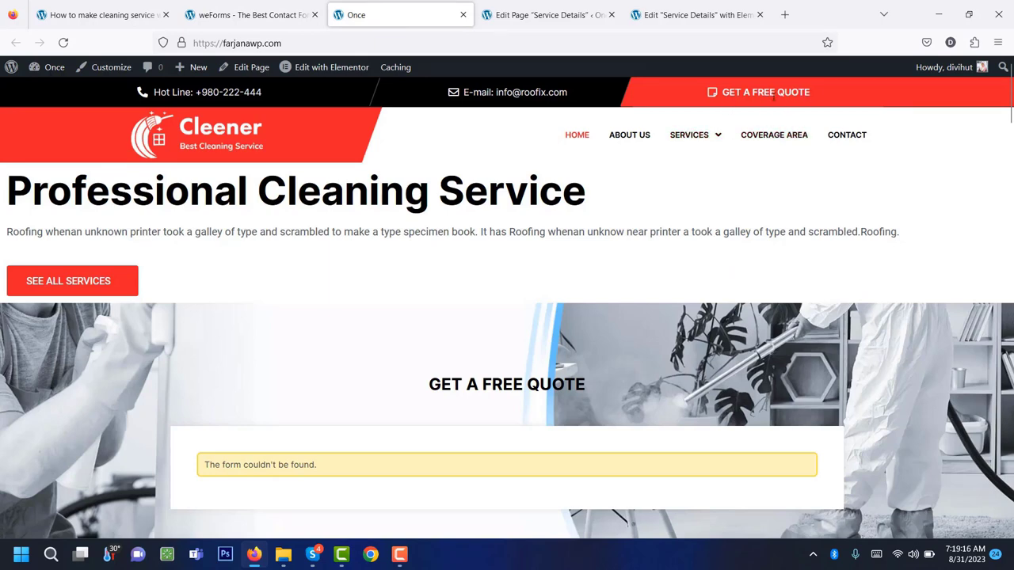
left_click(237, 15)
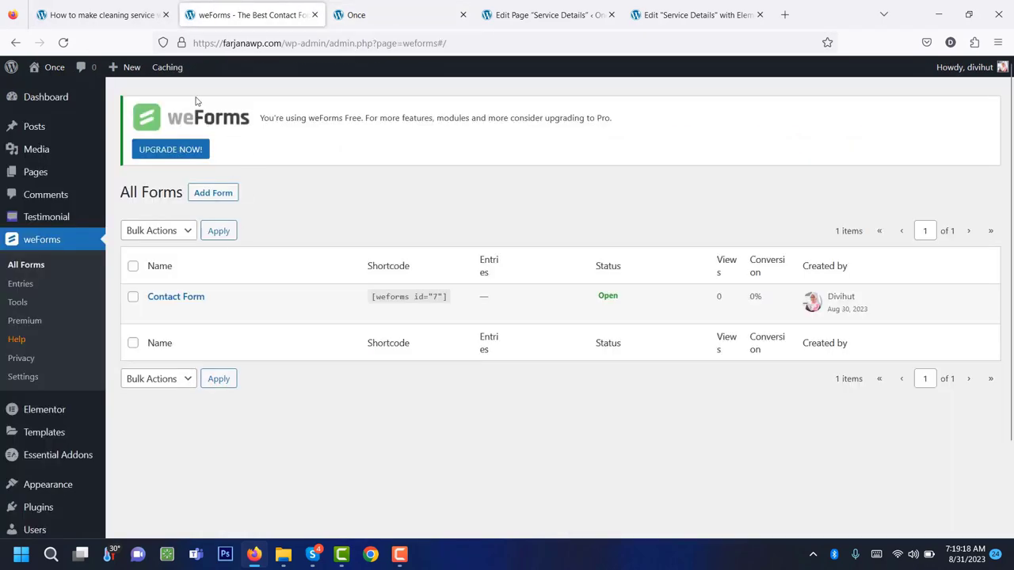
left_click(213, 193)
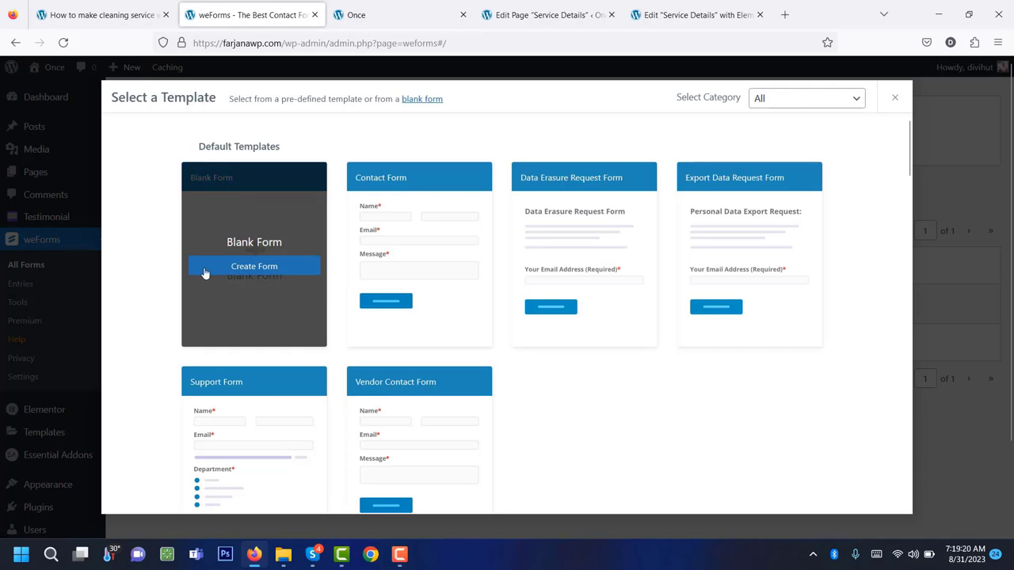
Create a blank weForms form and add a Columns row set to 2 columns.
left_click(283, 271)
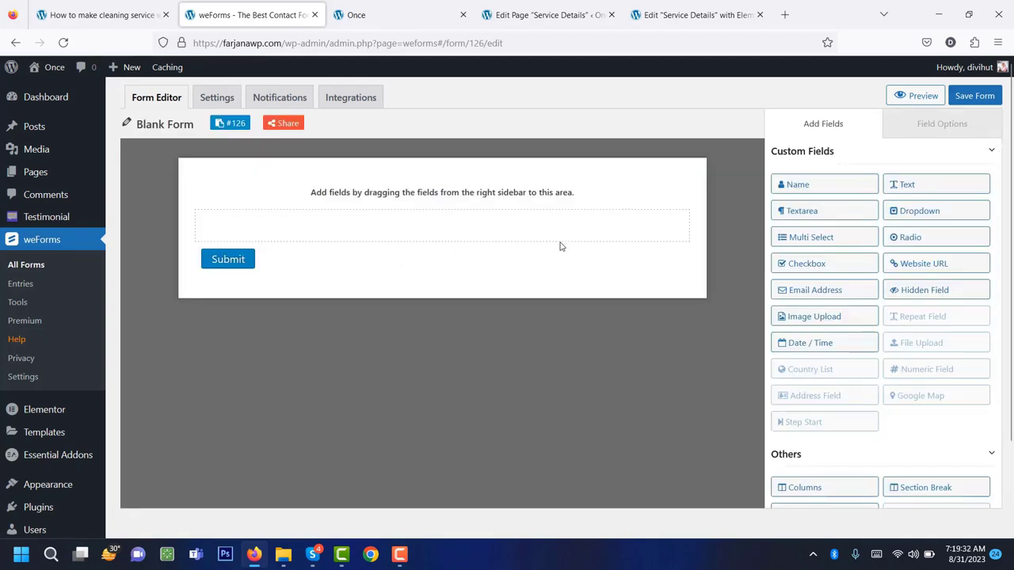
scroll(866, 380, "down", 3)
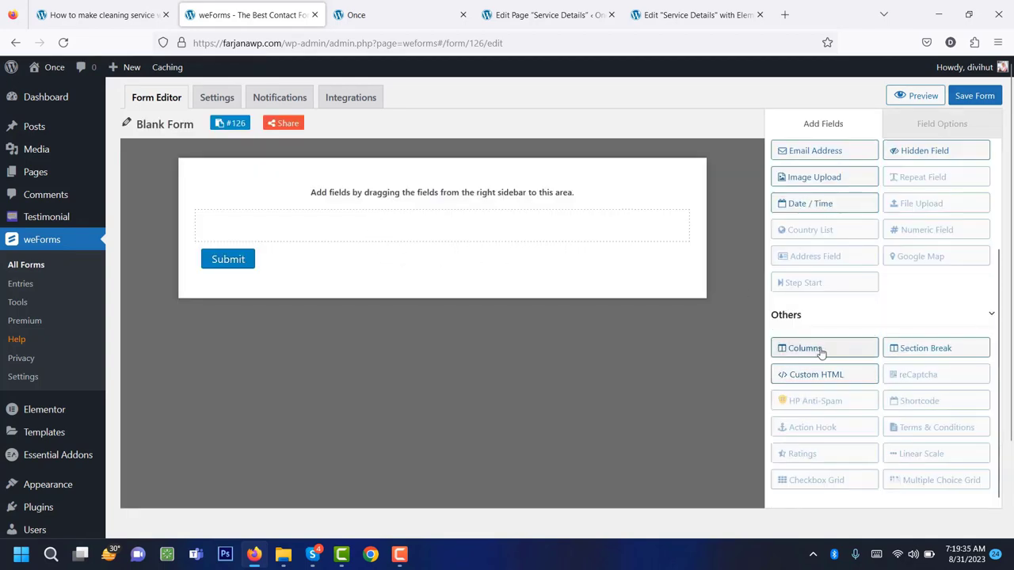
left_click_drag(821, 353, 499, 229)
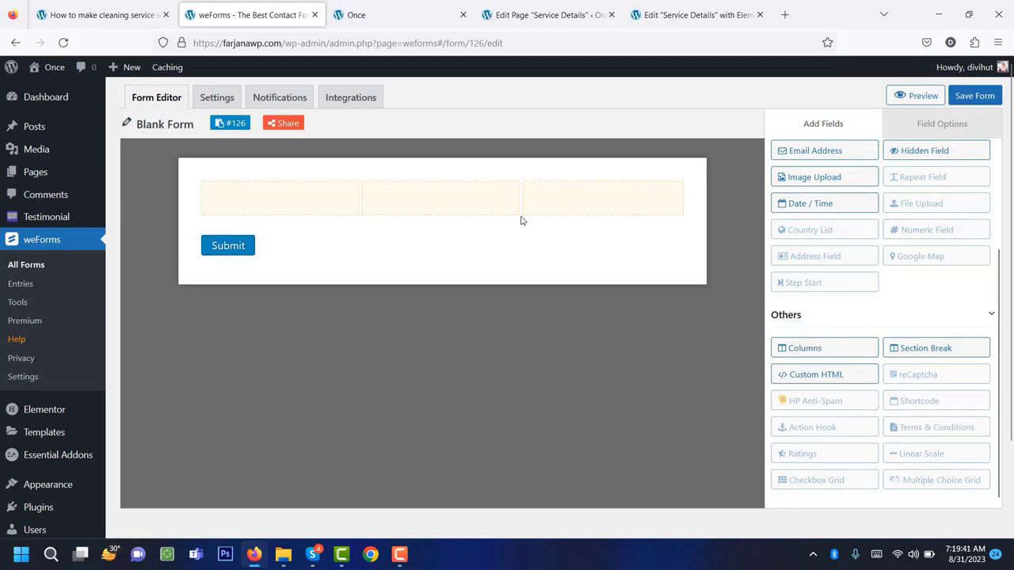
mouse_move(425, 201)
left_click(432, 183)
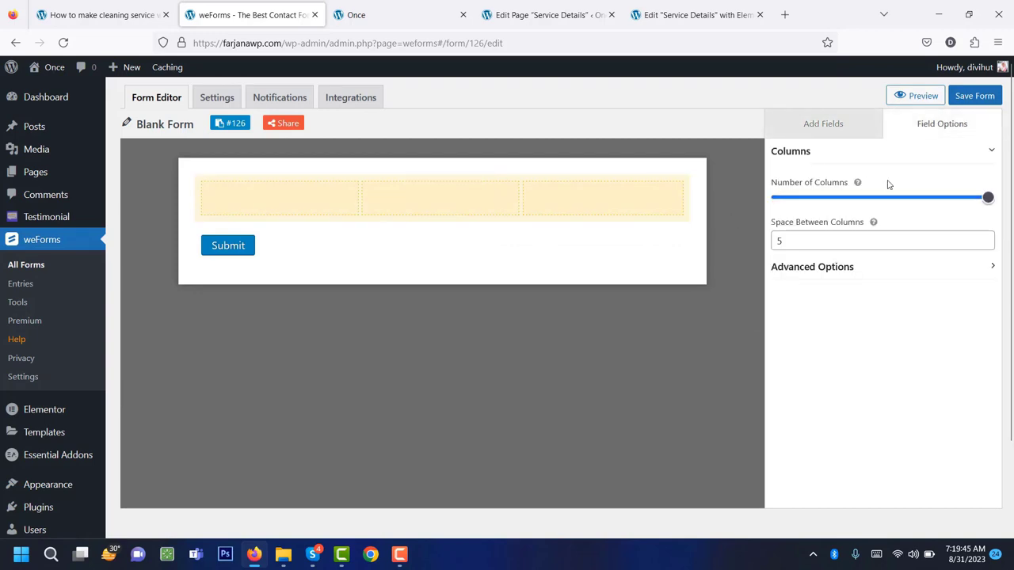
left_click_drag(988, 202, 896, 204)
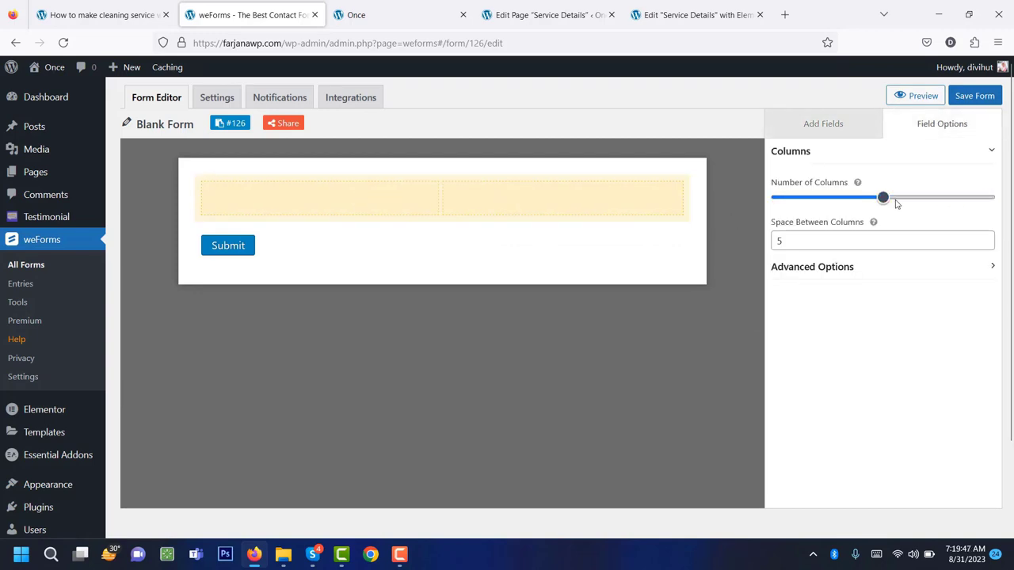
mouse_move(505, 215)
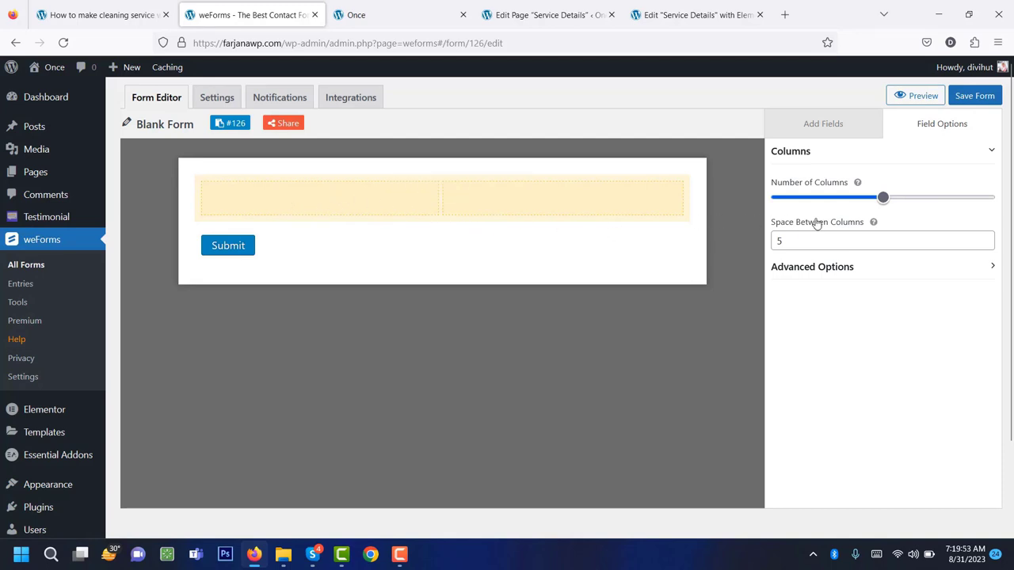
left_click(822, 132)
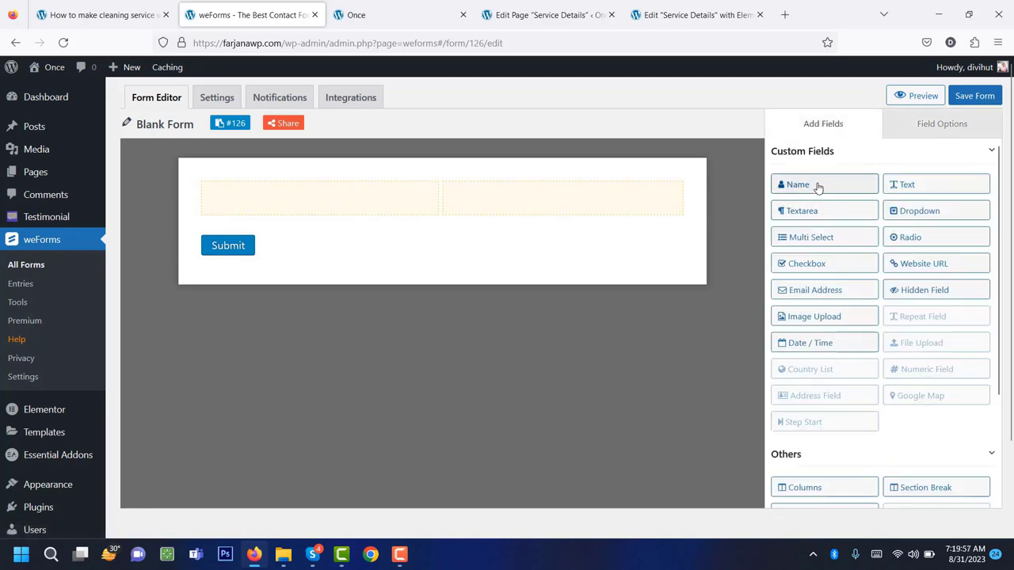
Replace the first-and-last name field with a plain Text field in the left column.
left_click_drag(818, 187, 360, 195)
left_click(346, 229)
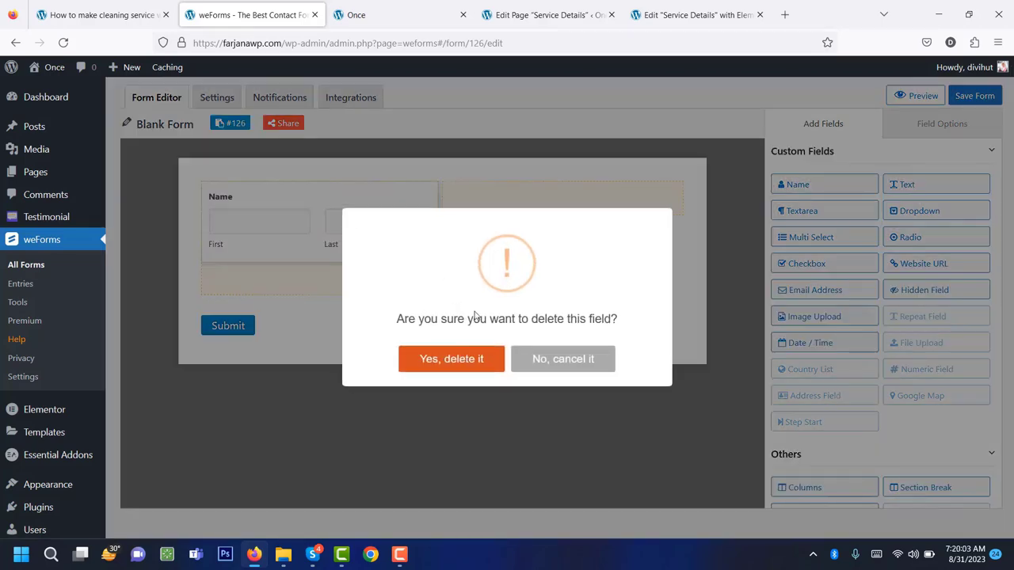
left_click(482, 359)
left_click_drag(946, 185, 369, 198)
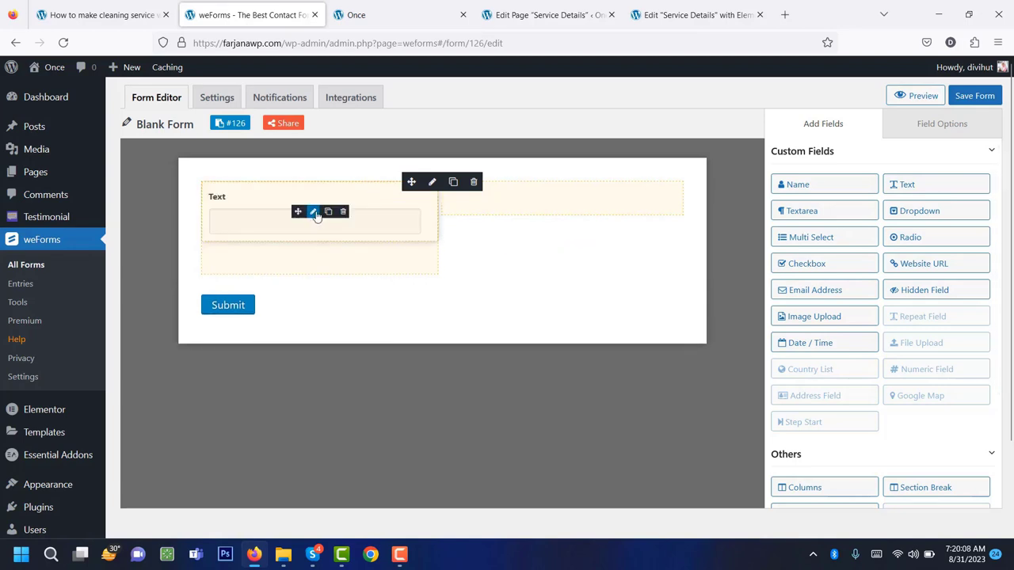
Give the text field label Name, placeholder Name, and make it required.
left_click(313, 212)
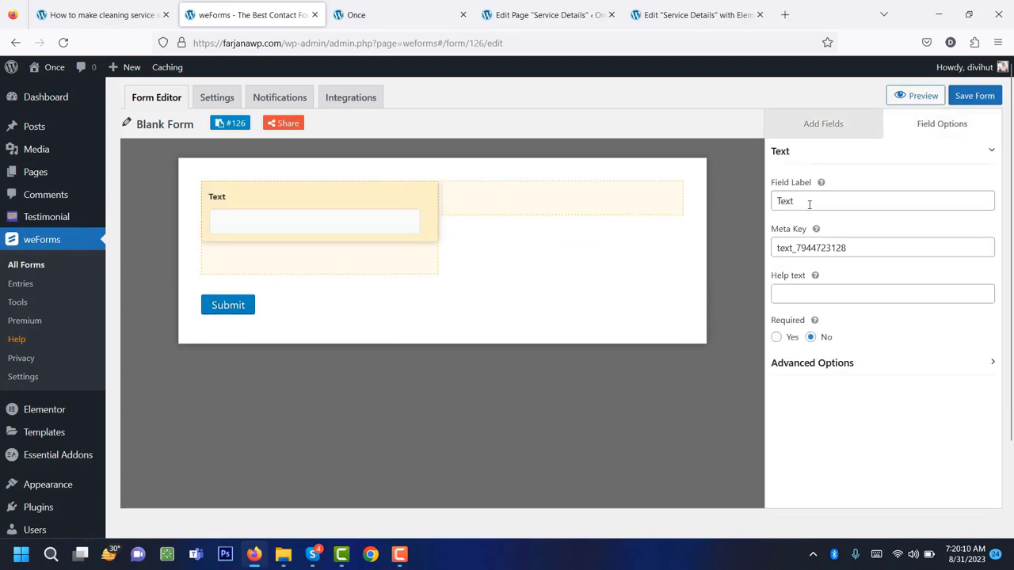
double_click(809, 204)
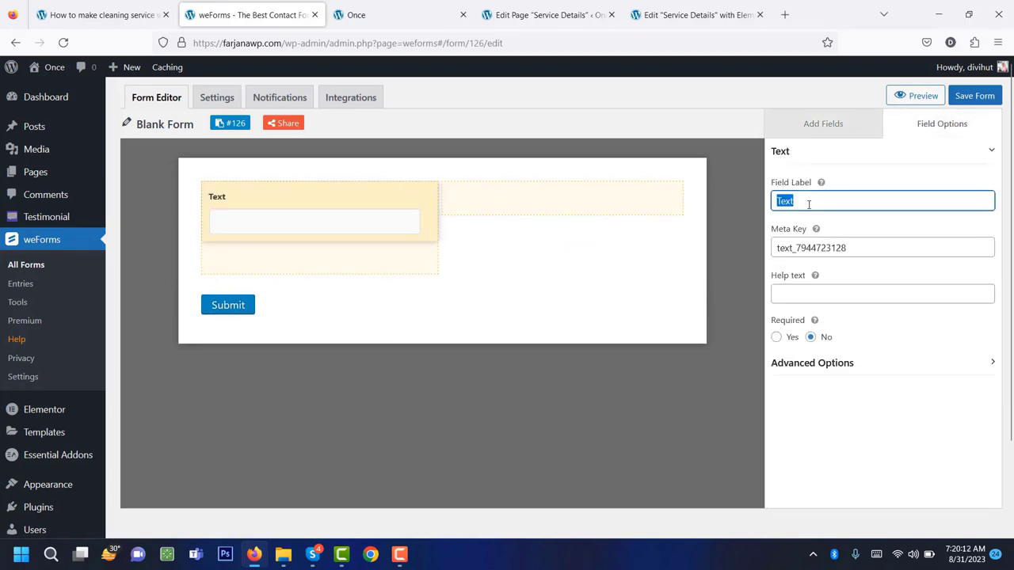
type("Name")
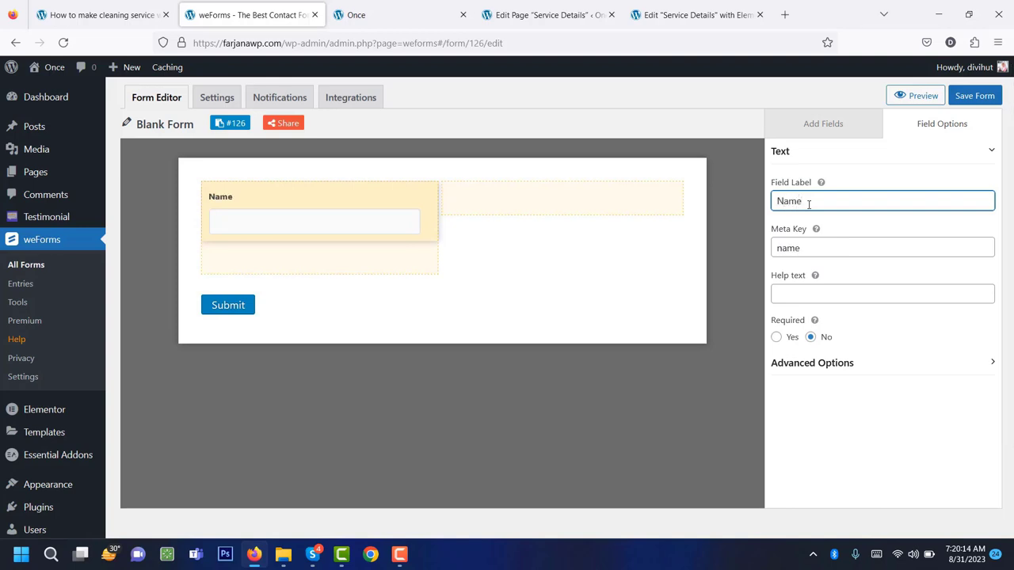
double_click(812, 208)
key("ctrl+c")
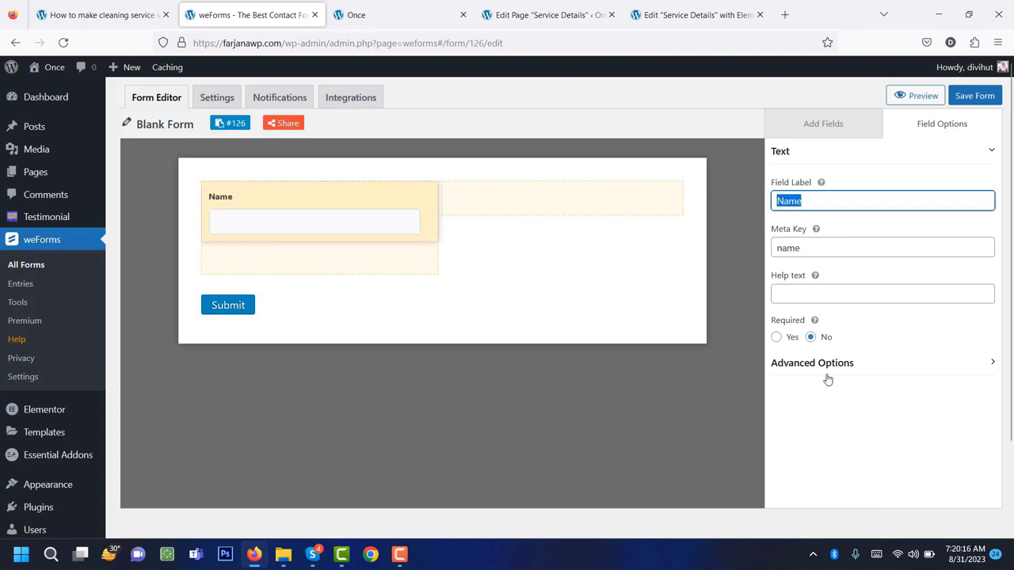
left_click(821, 366)
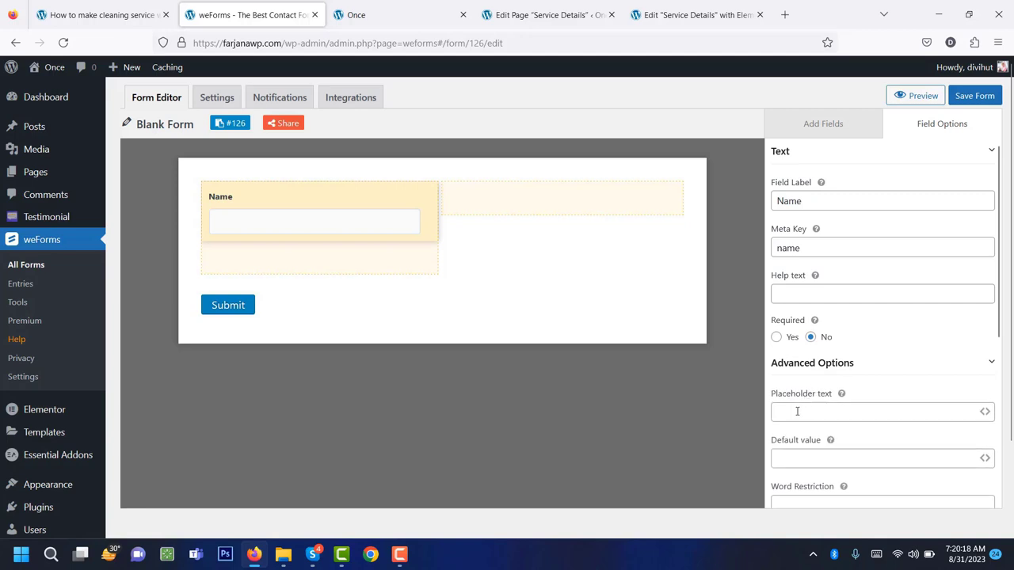
left_click(797, 411)
key("ctrl+v")
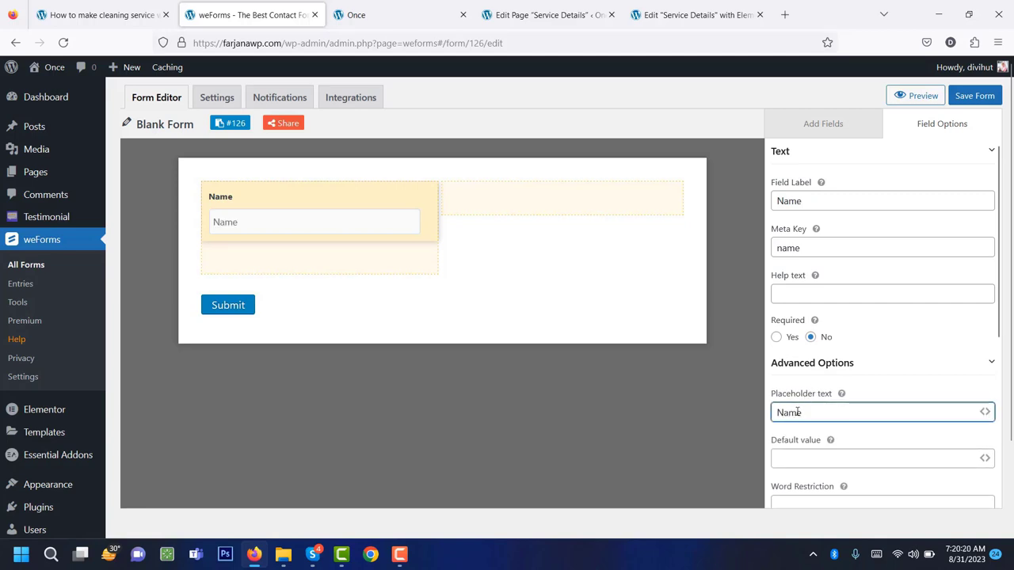
scroll(799, 448, "down", 3)
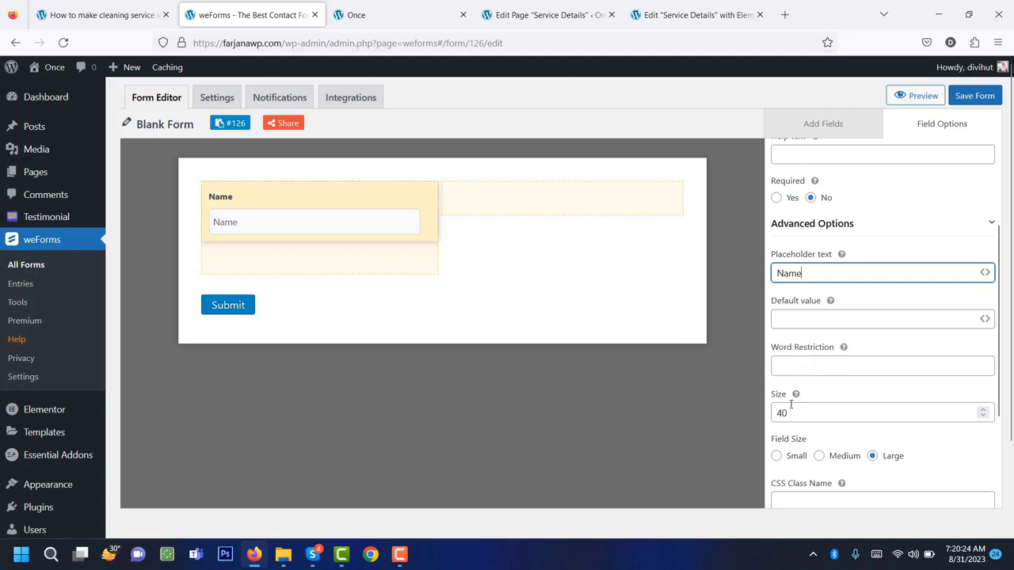
scroll(798, 446, "down", 2)
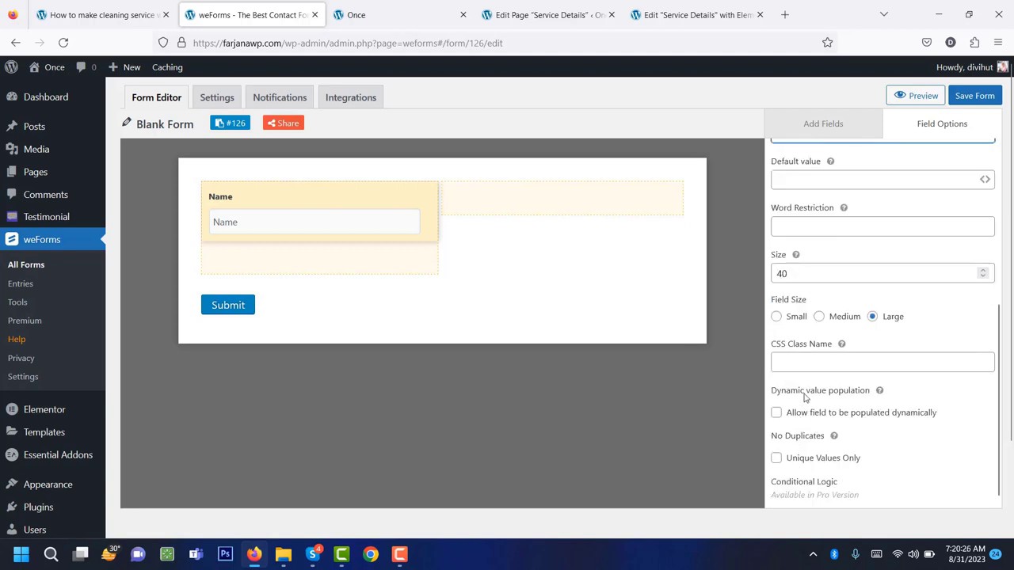
scroll(807, 474, "up", 2)
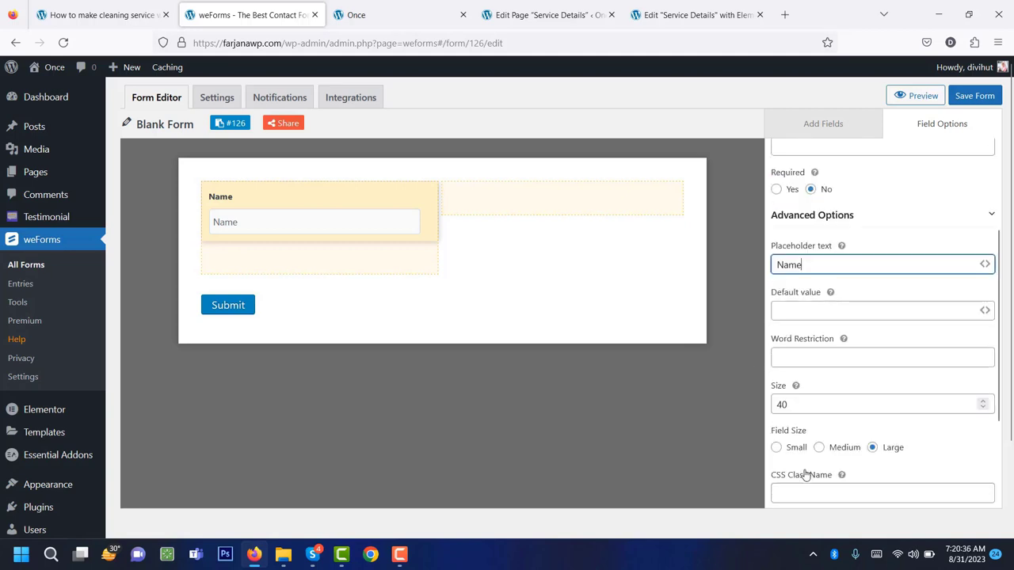
scroll(805, 474, "up", 2)
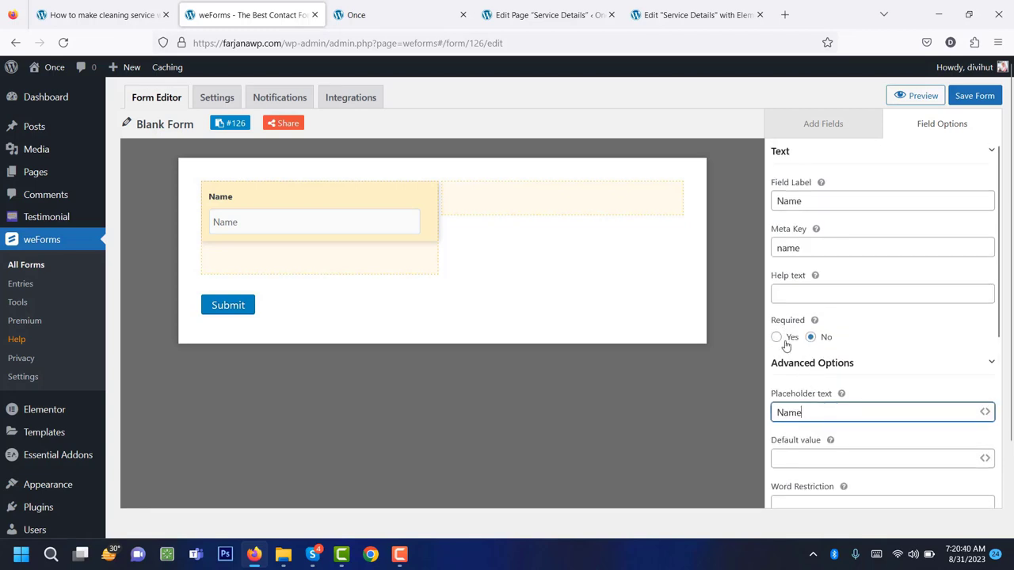
left_click(776, 337)
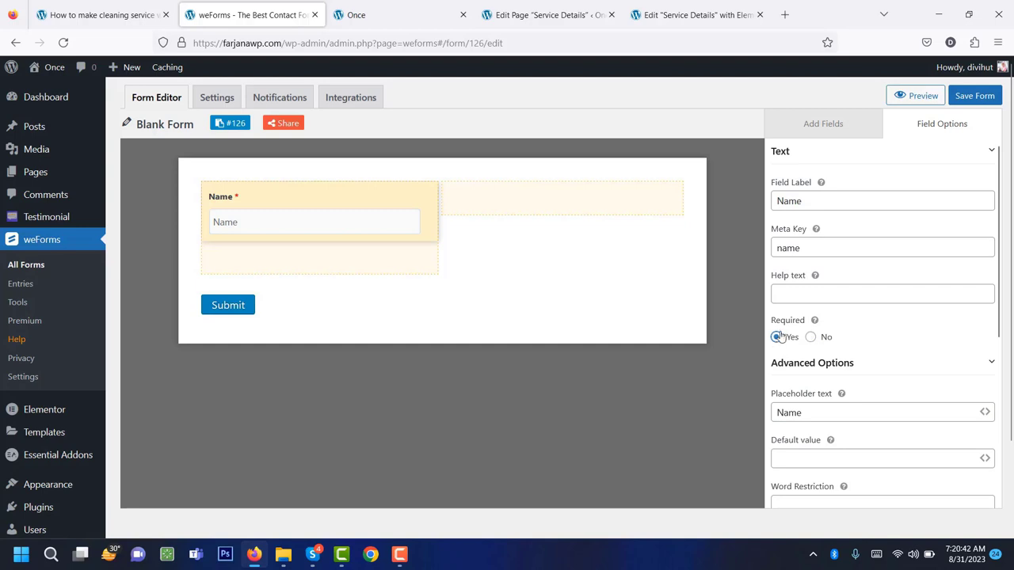
Duplicate the Name field and move the copy into the right column.
mouse_move(460, 240)
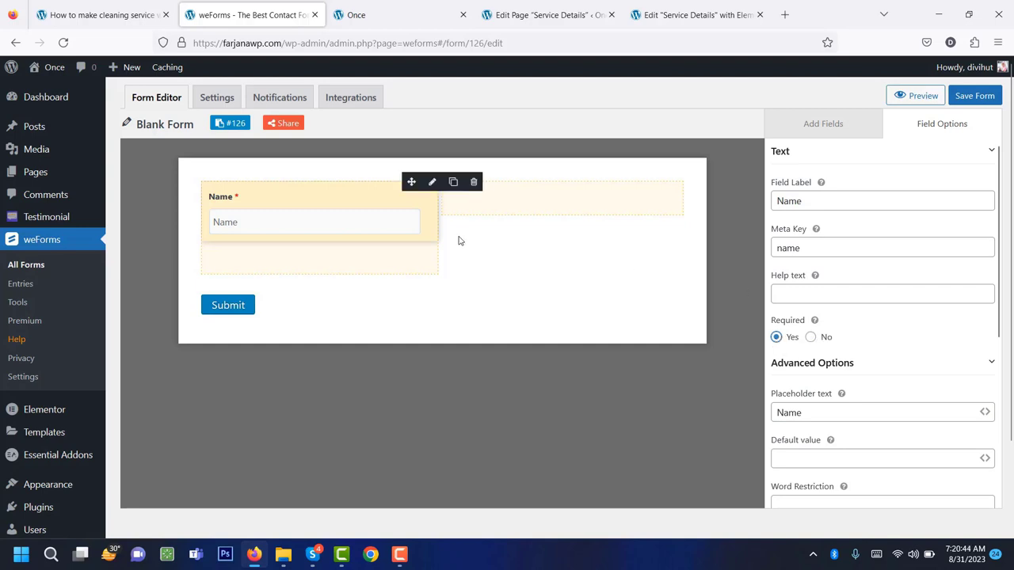
mouse_move(375, 224)
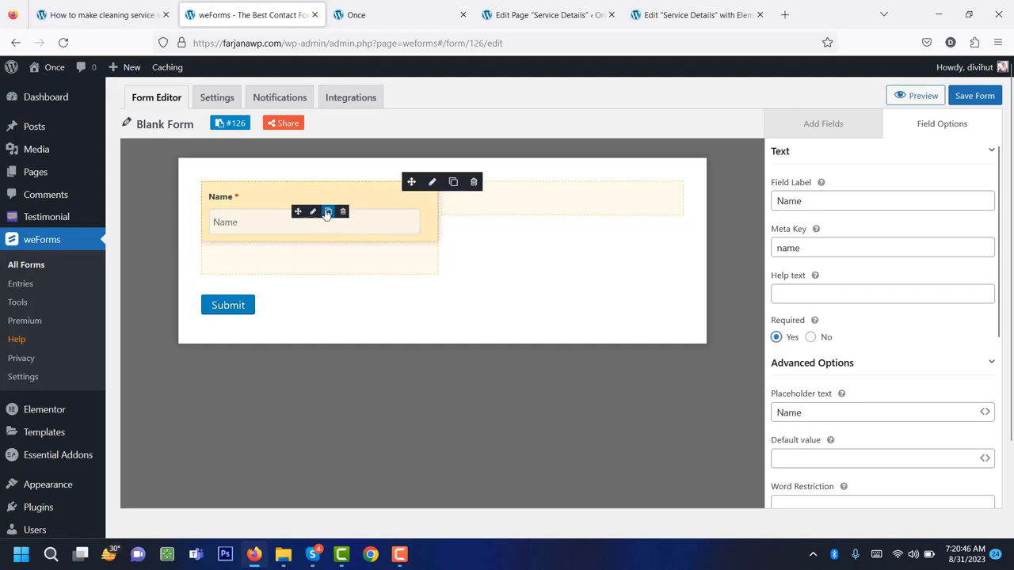
left_click(328, 213)
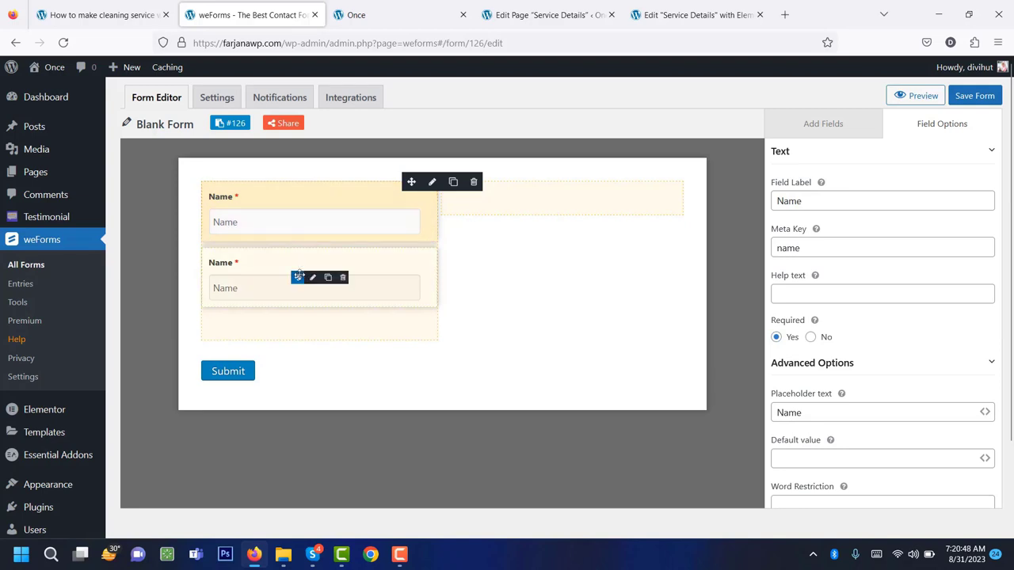
left_click_drag(298, 275, 529, 206)
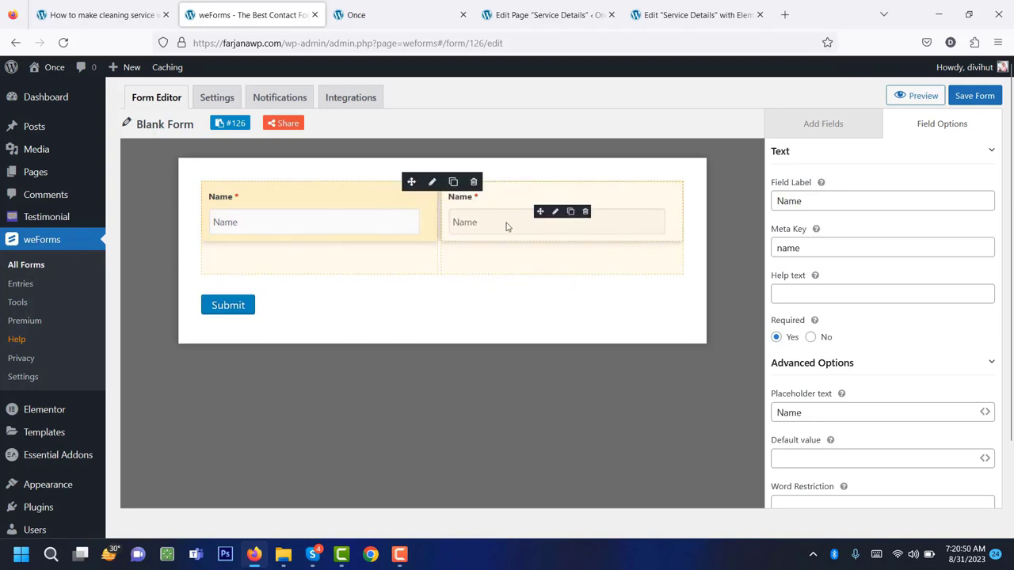
left_click(556, 212)
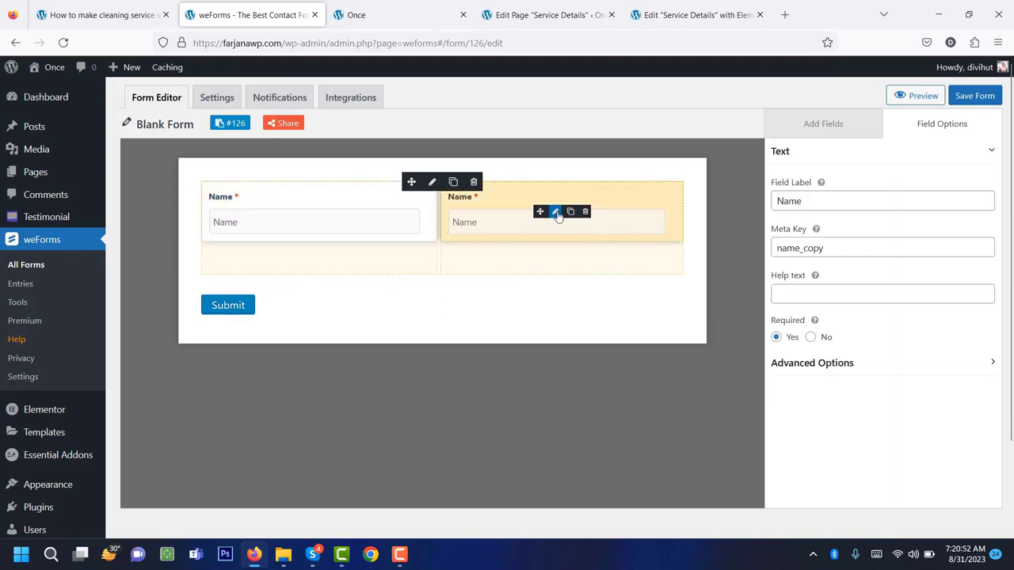
Change the right field's label and placeholder to Phone.
left_click(805, 203)
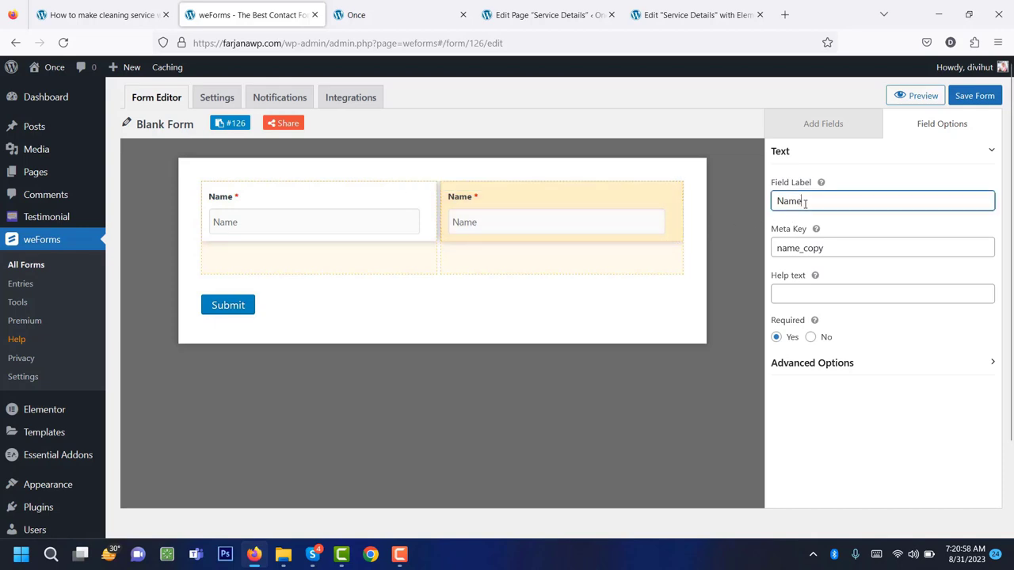
double_click(805, 203)
type("Phone")
double_click(796, 206)
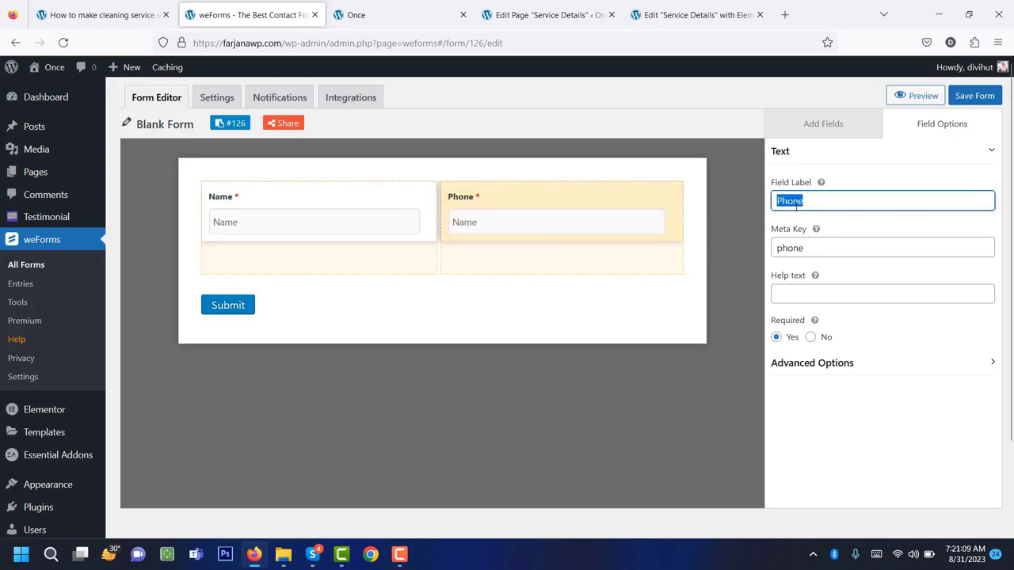
left_click(806, 368)
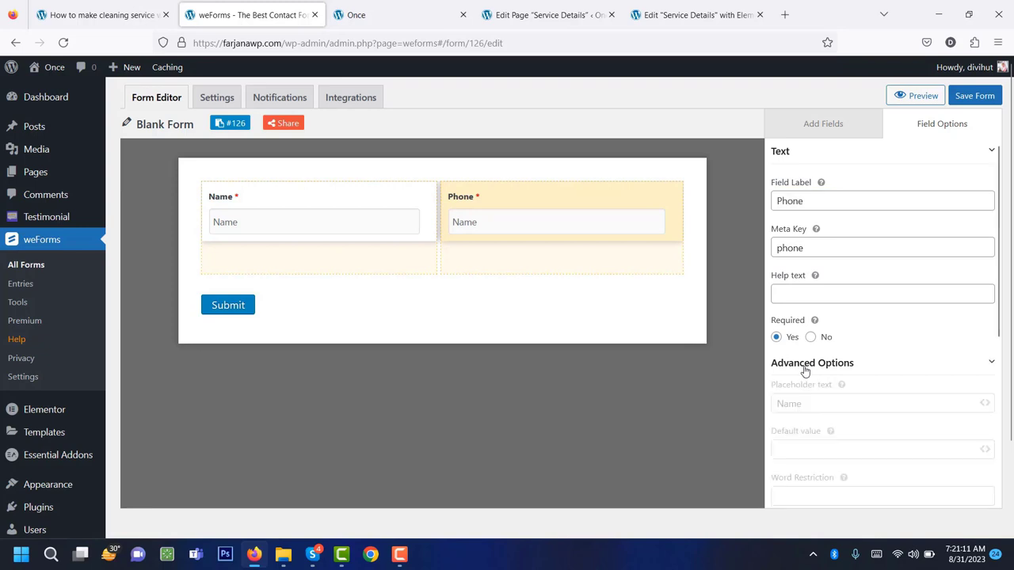
left_click(800, 412)
double_click(800, 412)
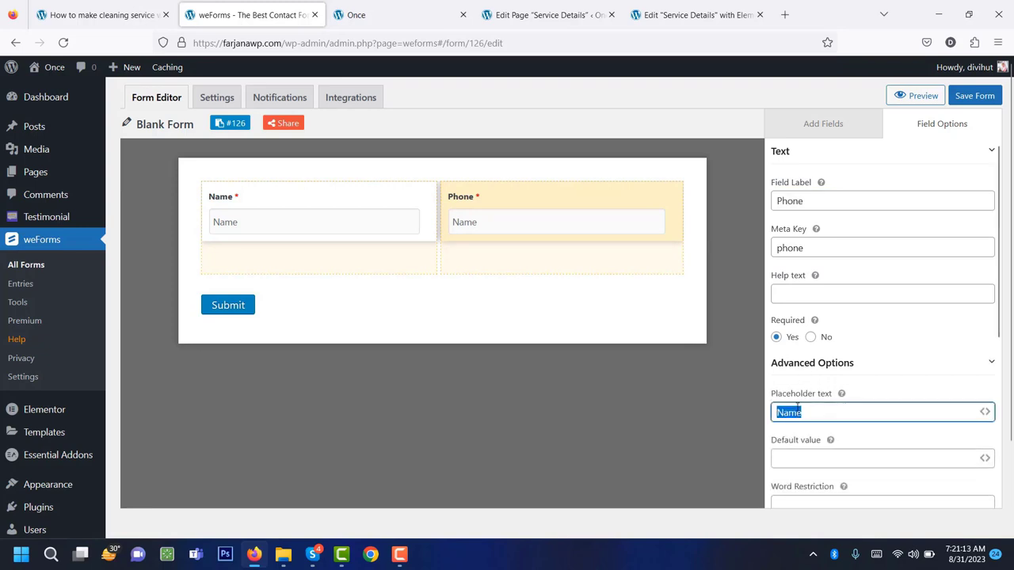
type("Phone")
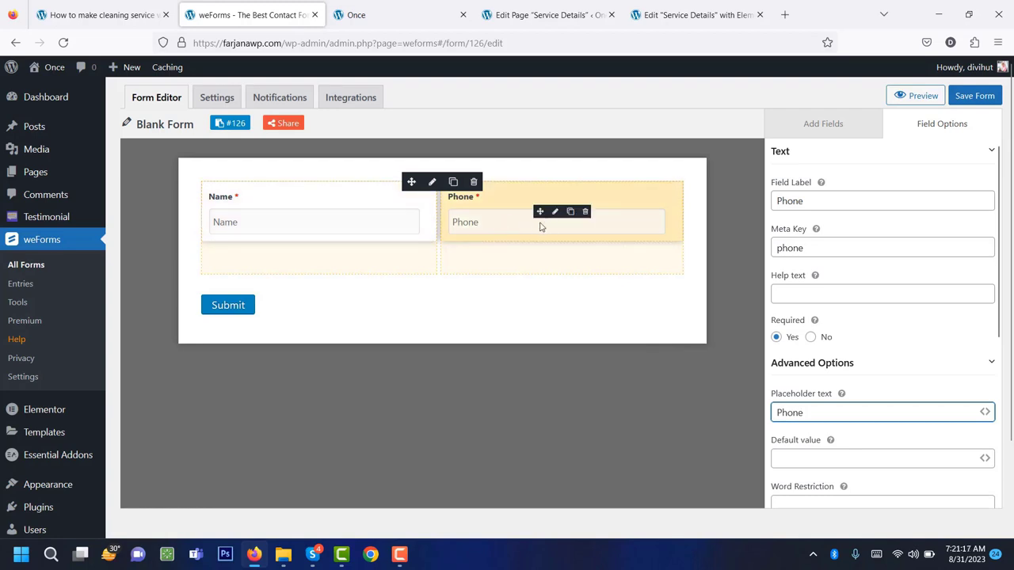
Duplicate the Name/Phone row three times and delete the copied Name and Phone fields.
left_click(453, 182)
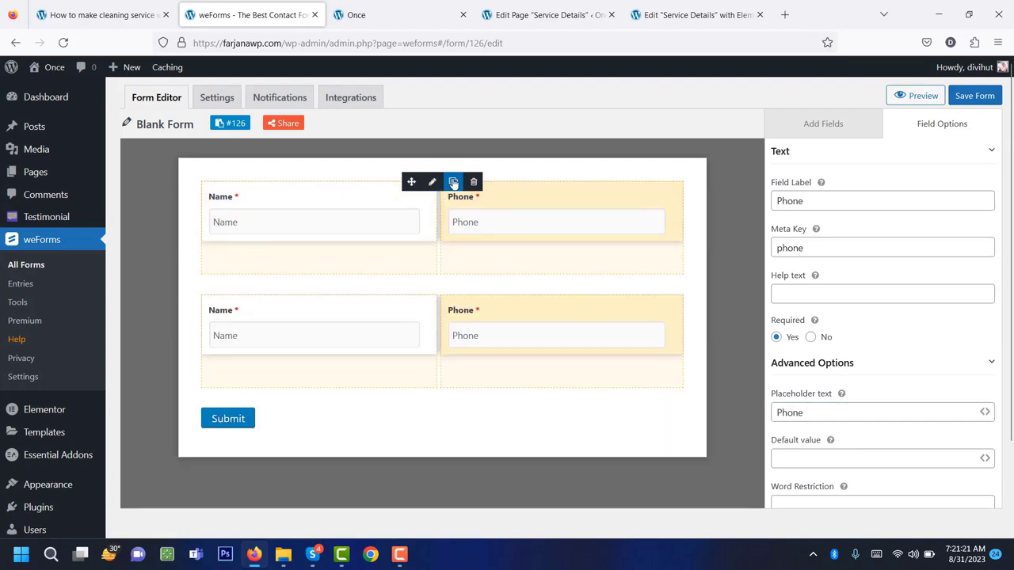
left_click(452, 182)
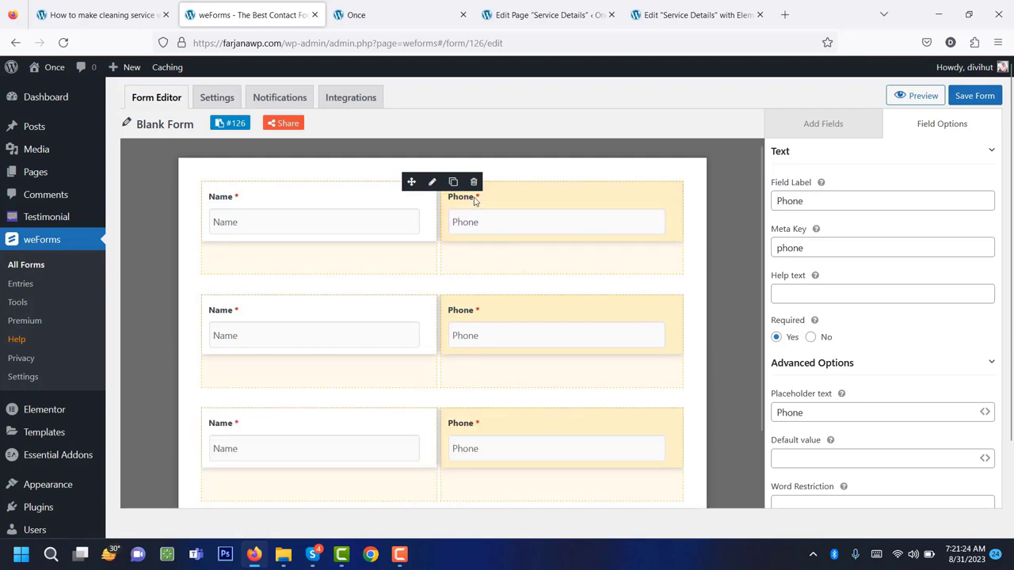
left_click(452, 183)
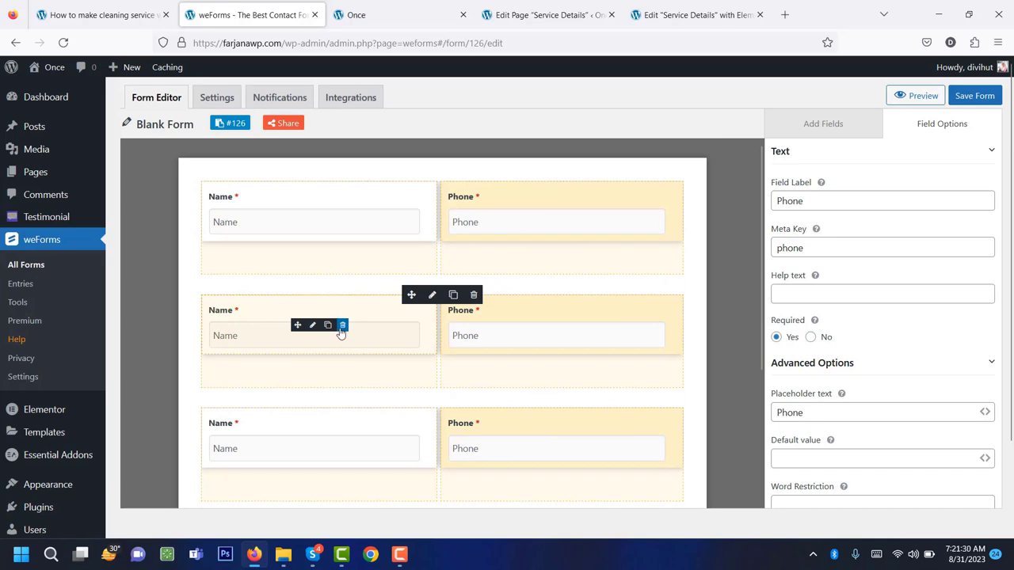
left_click(586, 325)
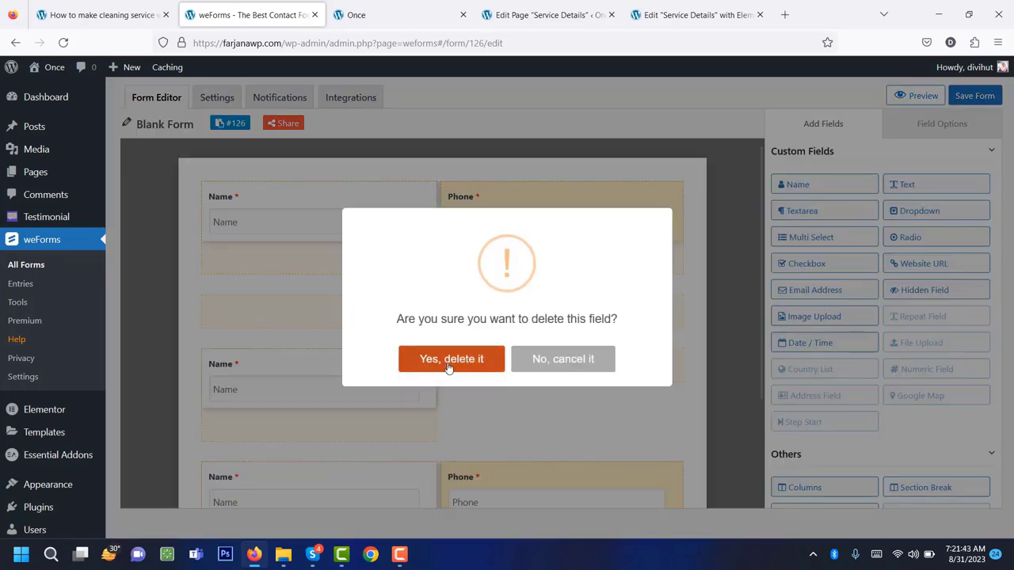
left_click(440, 358)
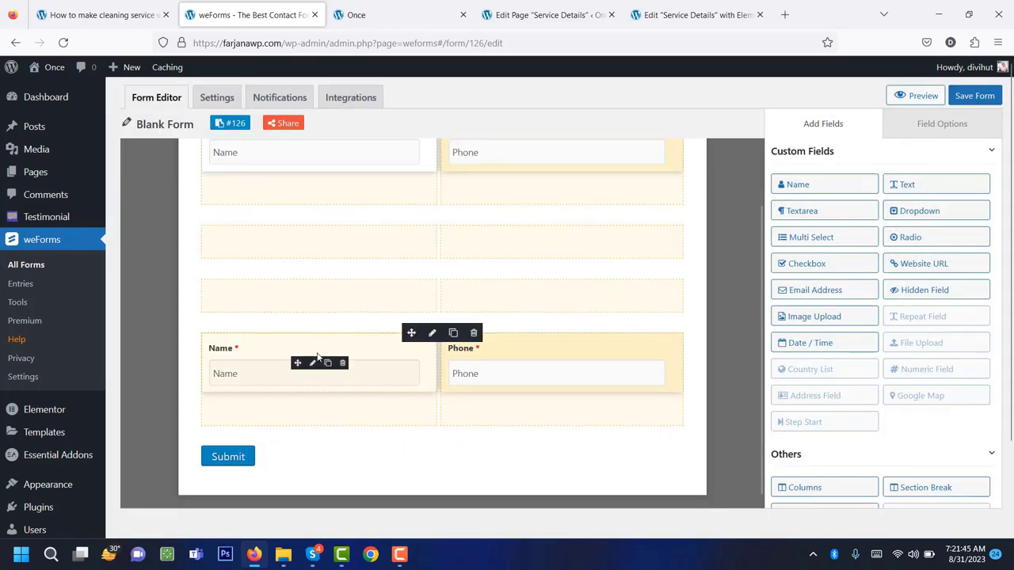
left_click(340, 364)
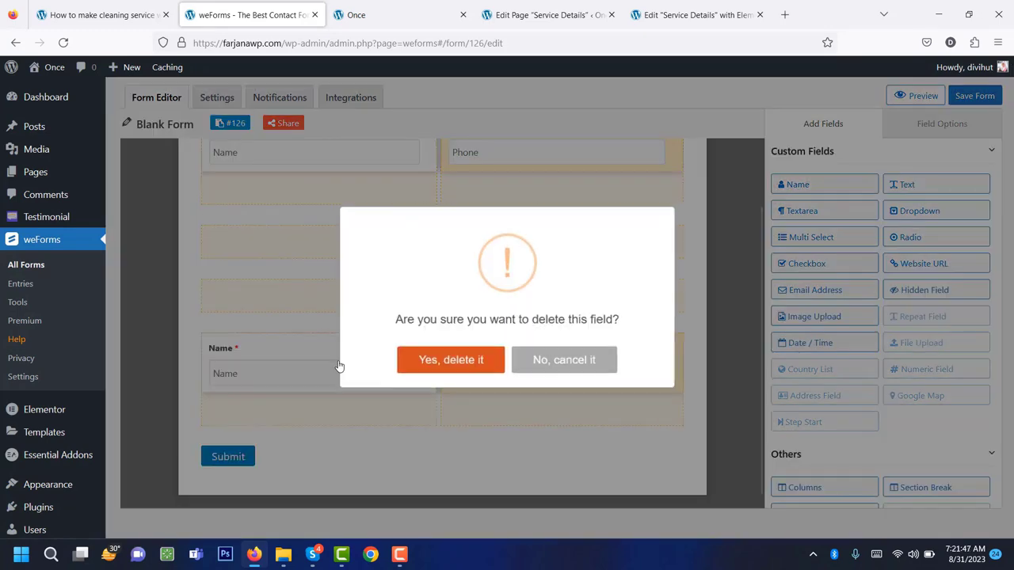
left_click(485, 361)
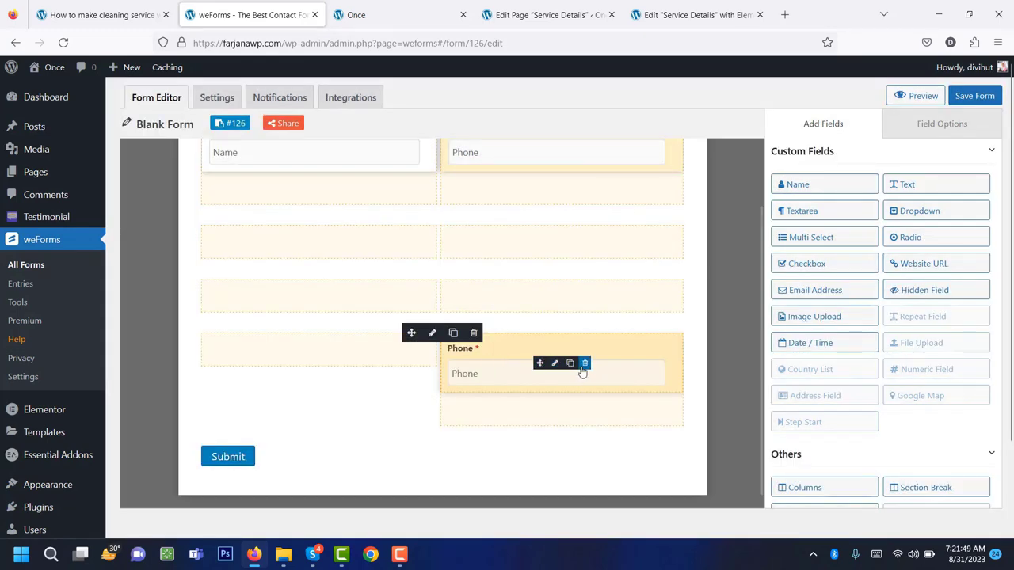
left_click(585, 362)
left_click(457, 345)
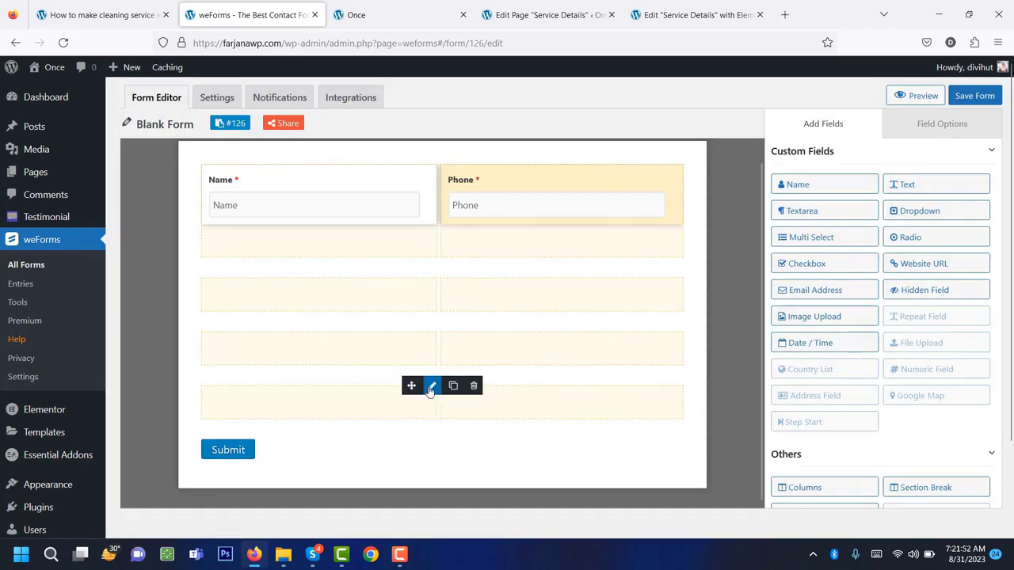
Reduce the bottom row to one column and add an Email Address field below Name.
left_click(430, 387)
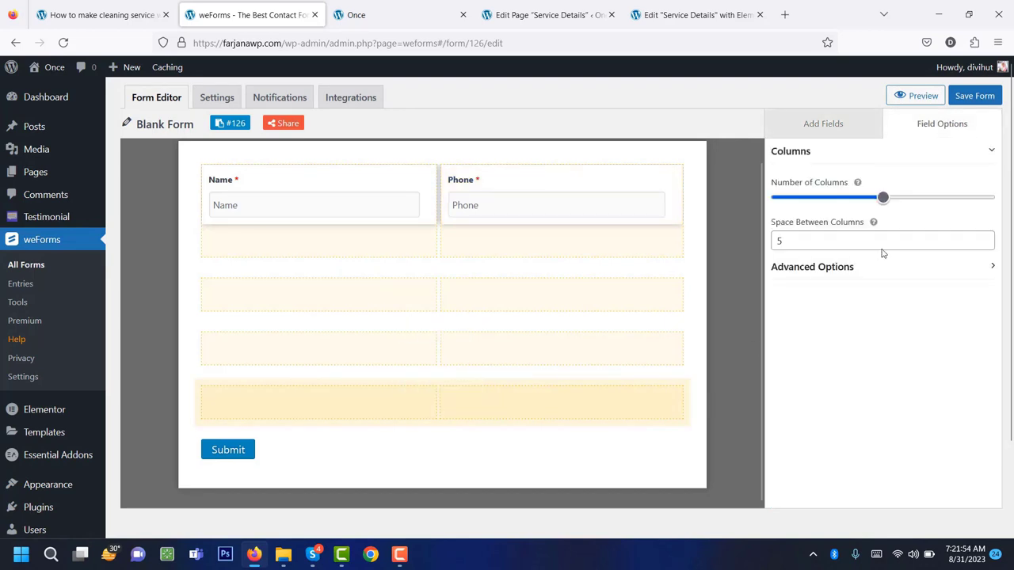
left_click_drag(879, 200, 818, 212)
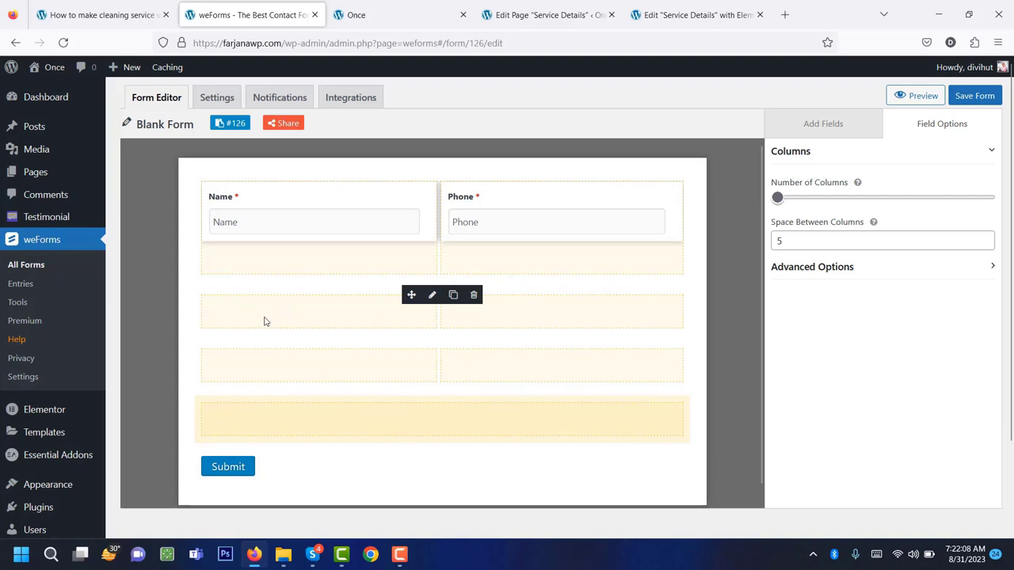
left_click(856, 126)
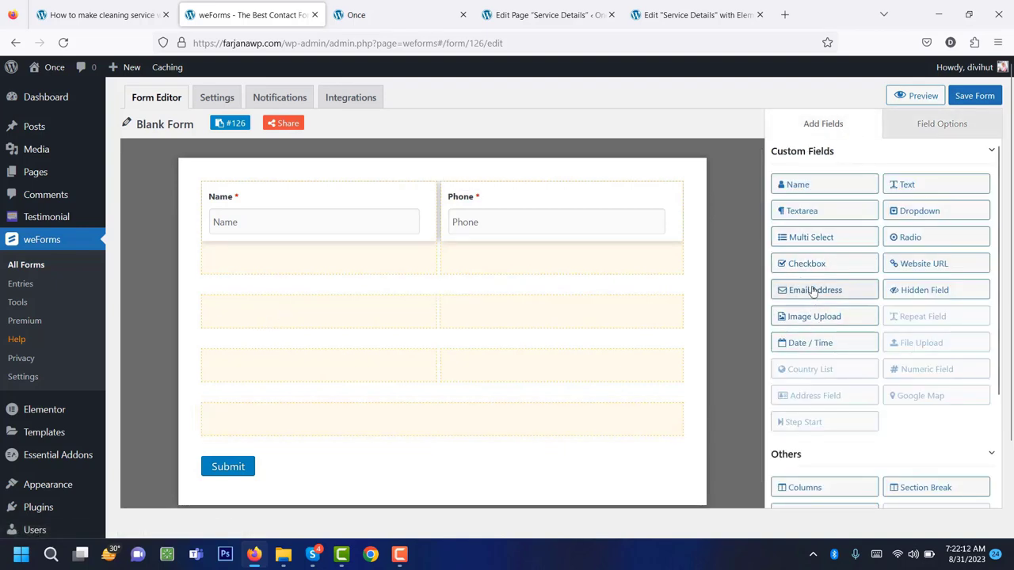
left_click_drag(810, 293, 337, 308)
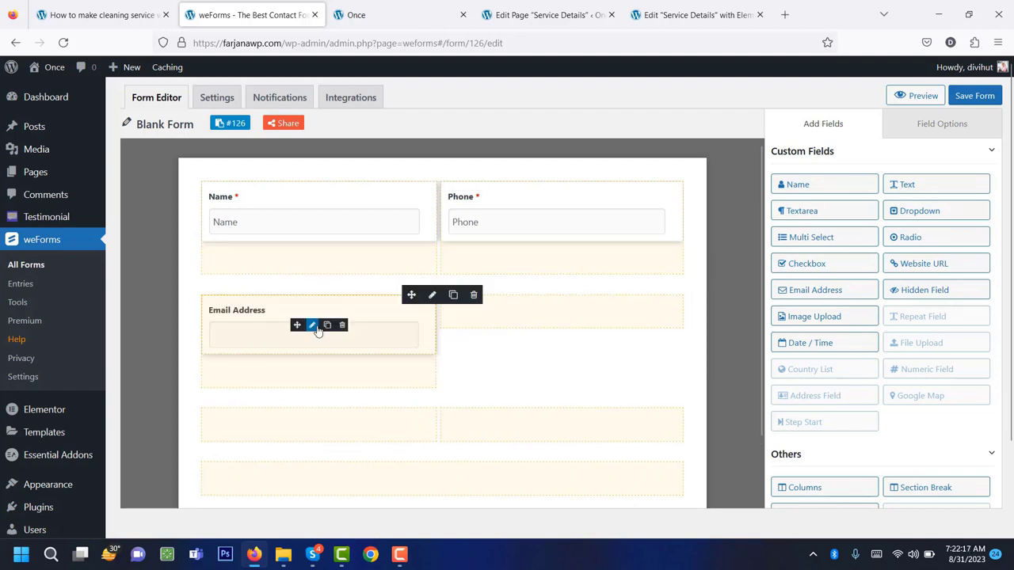
Shorten the Email Address field's label to Email and set its placeholder to Email.
left_click(313, 326)
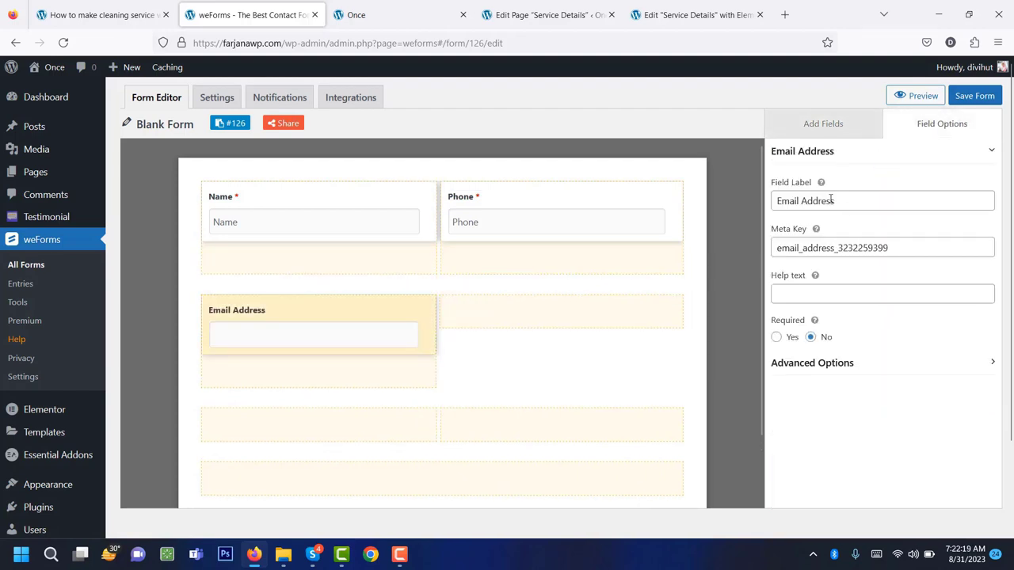
left_click_drag(832, 201, 803, 204)
right_click(806, 212)
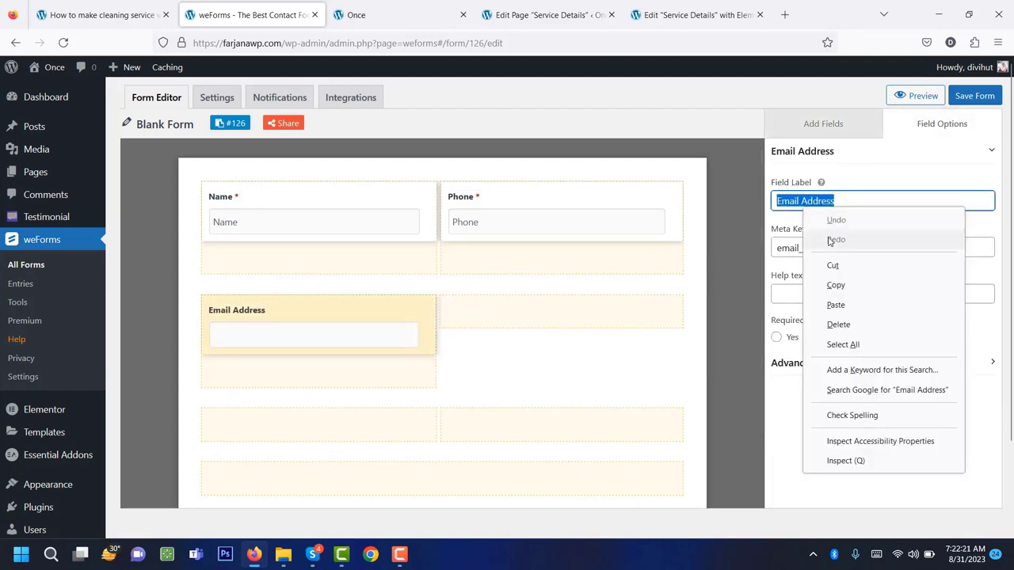
left_click(821, 200)
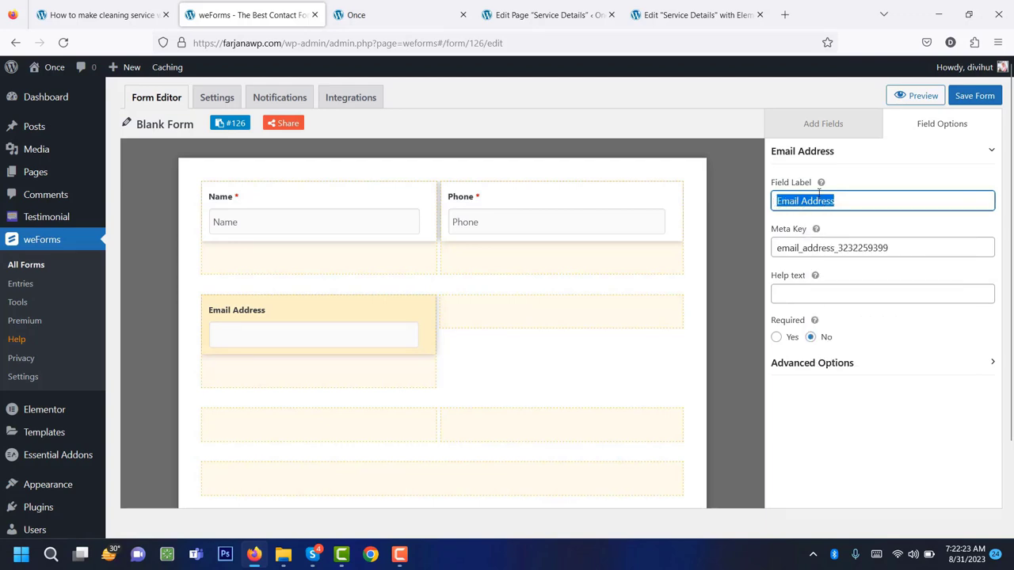
double_click(819, 195)
key("BackSpace")
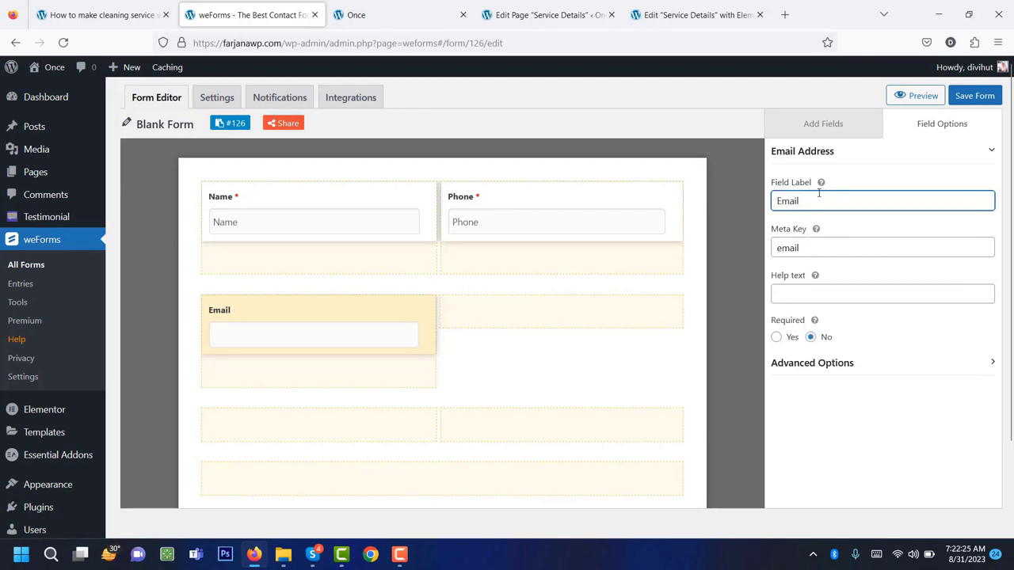
left_click_drag(799, 200, 776, 200)
right_click(792, 203)
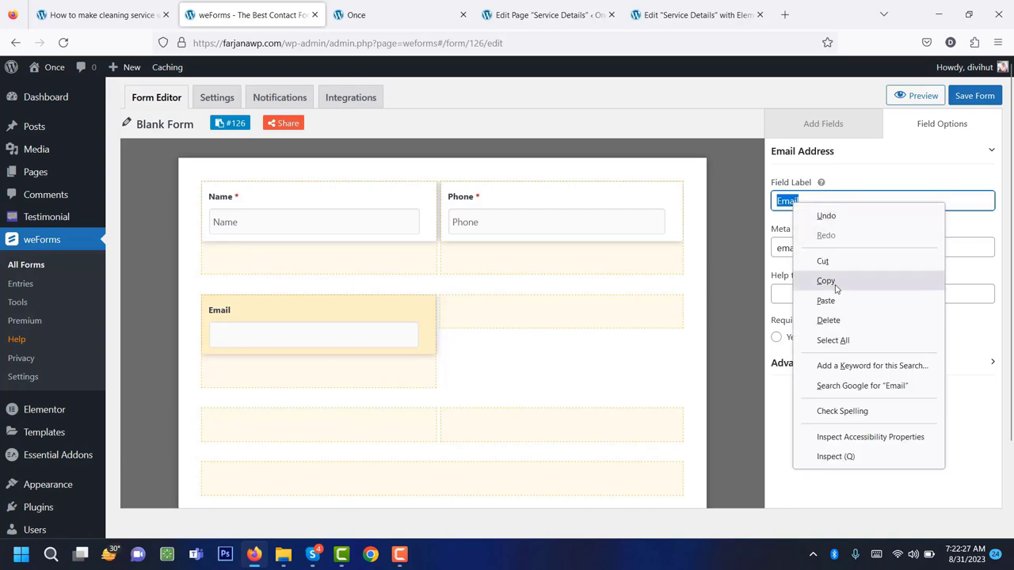
left_click(834, 288)
left_click(802, 366)
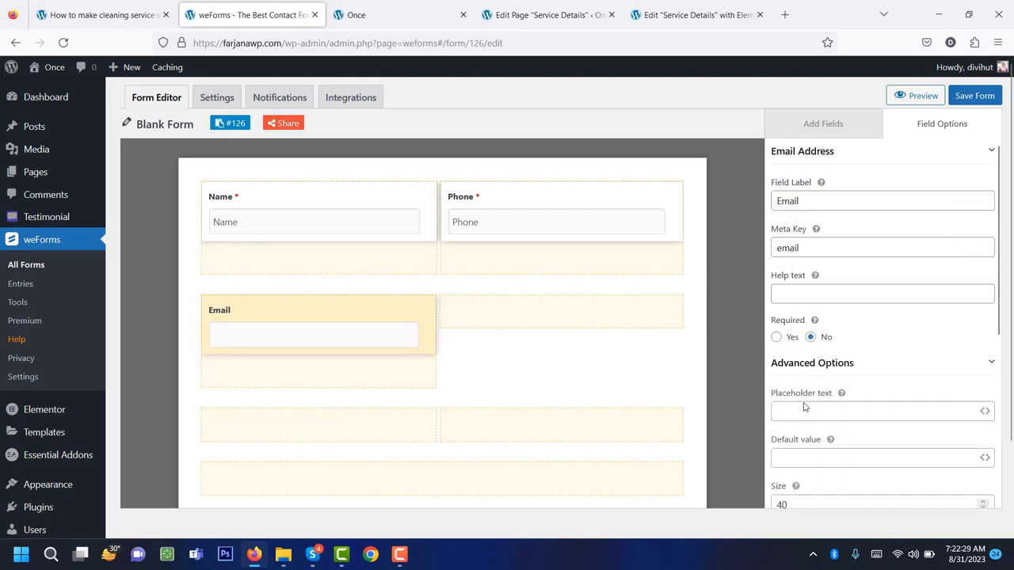
left_click(802, 409)
right_click(802, 410)
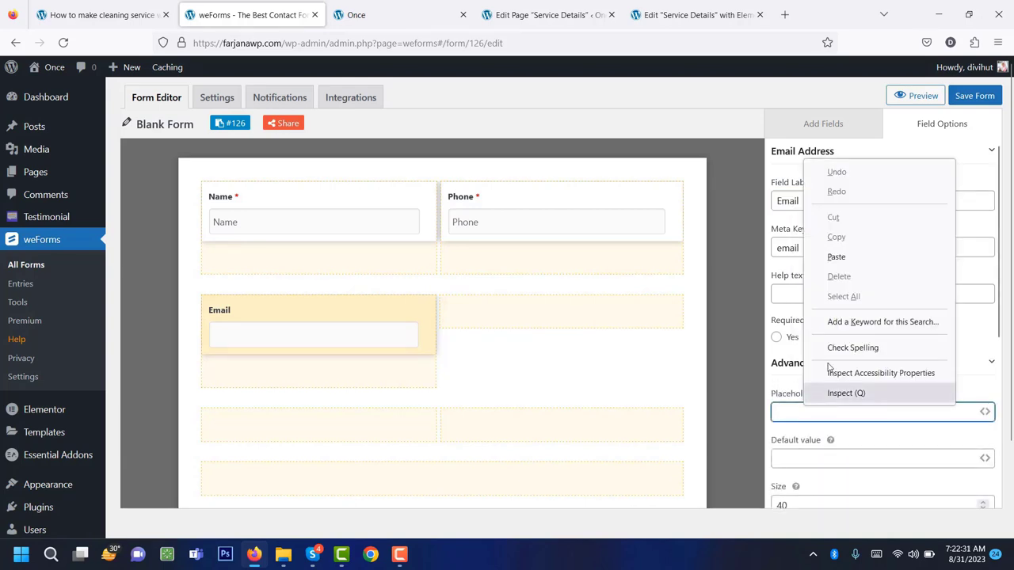
left_click(836, 262)
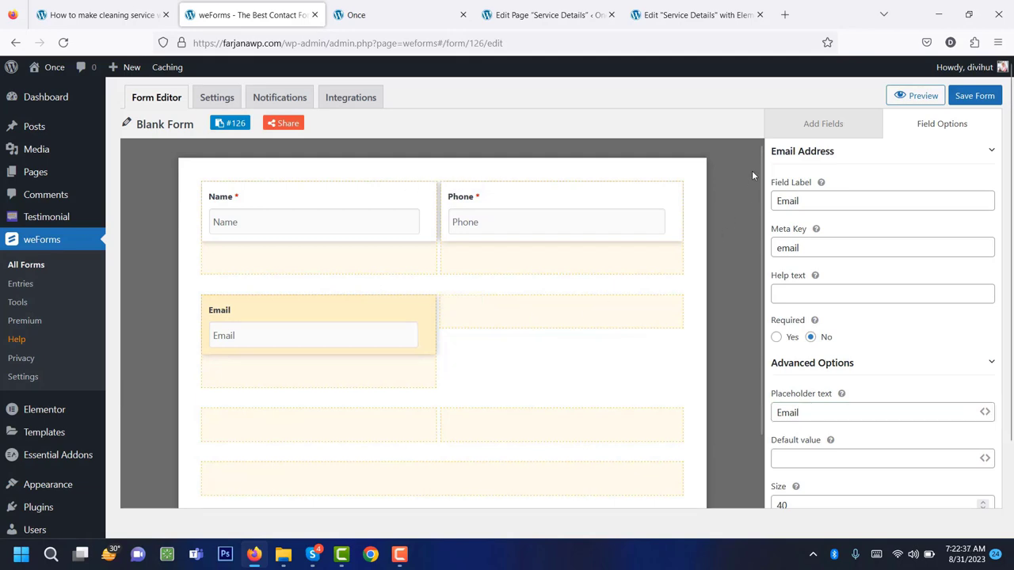
Add a Locality text field beside Email, and a row of two text fields below.
left_click(800, 134)
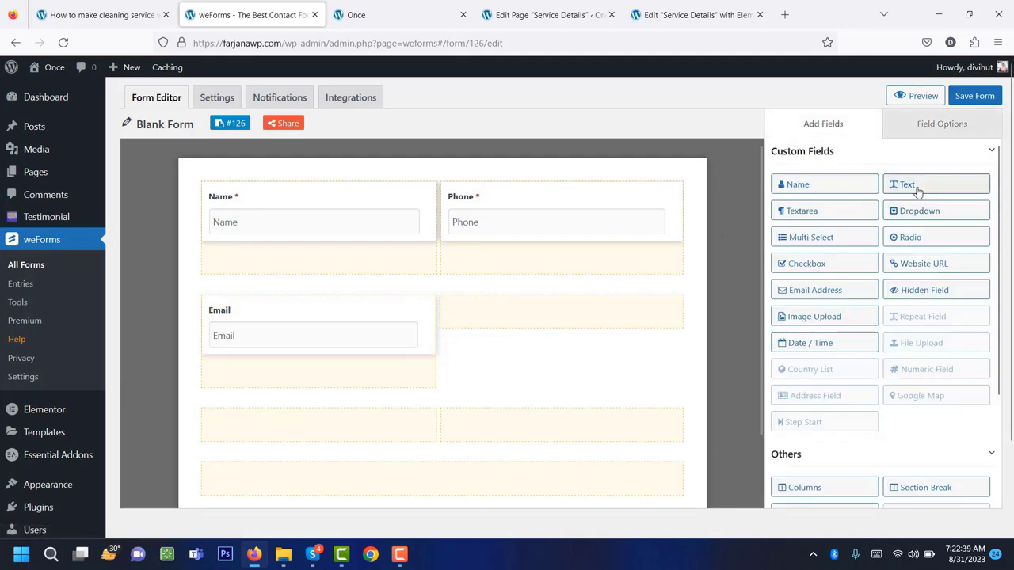
left_click_drag(905, 184, 545, 321)
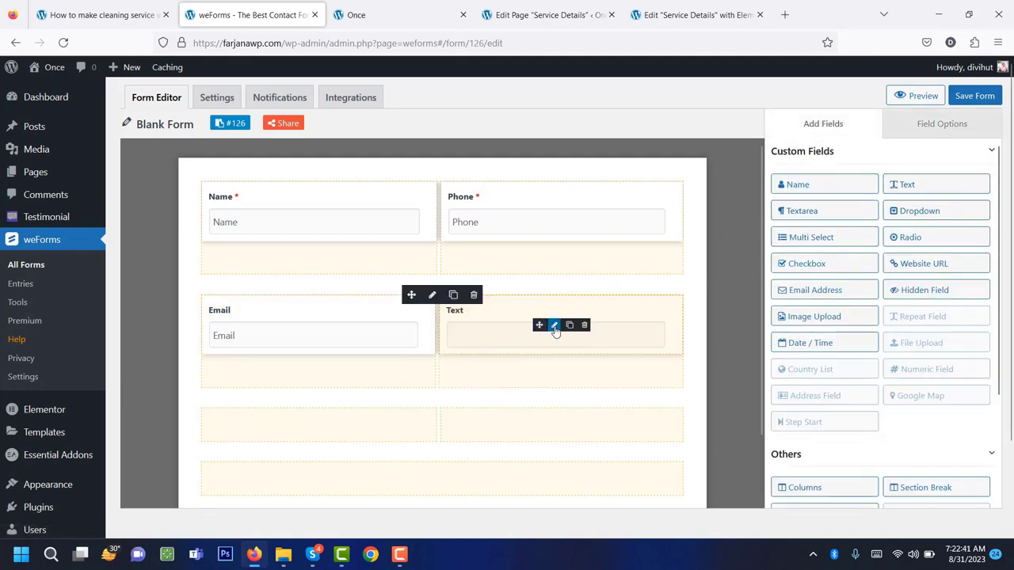
left_click(556, 324)
triple_click(848, 200)
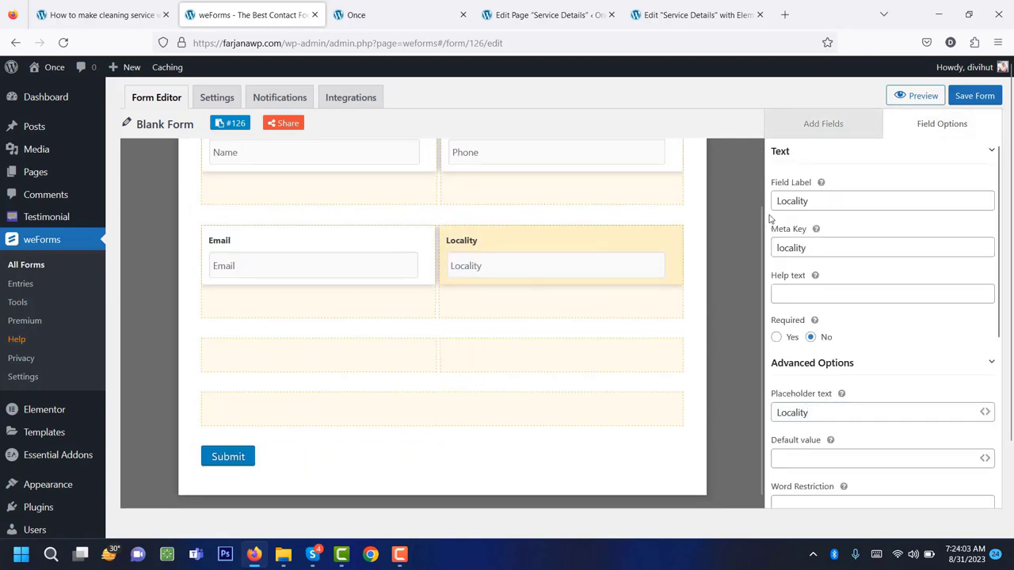
left_click(823, 126)
left_click_drag(887, 184, 263, 363)
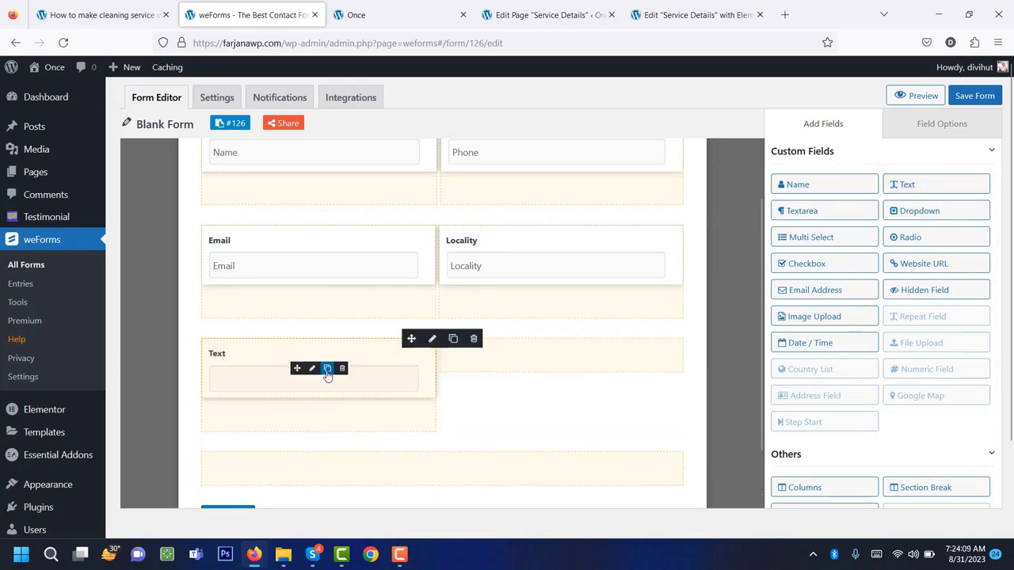
left_click(327, 369)
left_click_drag(297, 431, 555, 376)
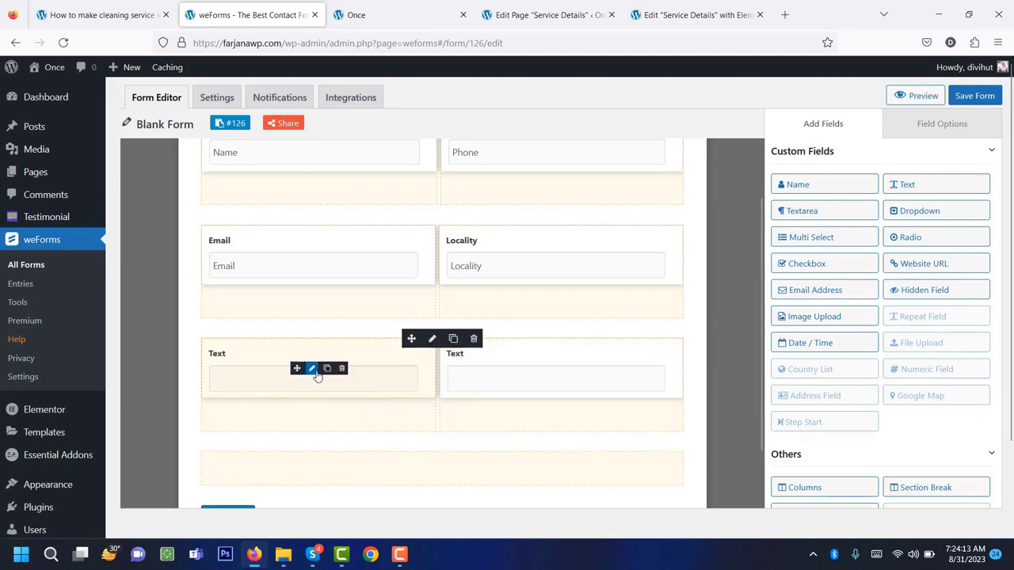
Label the left field Address with an Address placeholder, and relabel the right field Post Number.
left_click(312, 373)
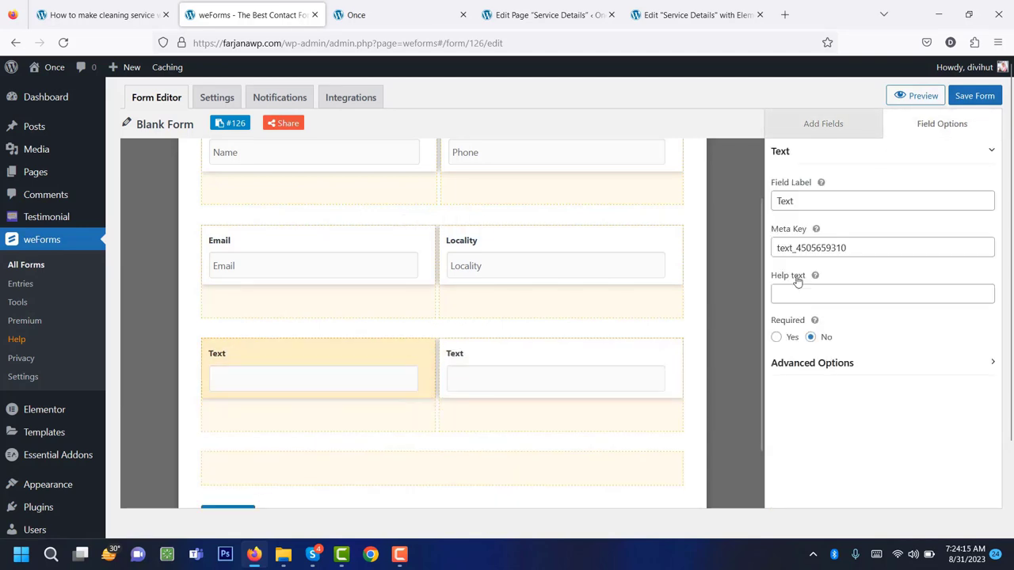
left_click(824, 198)
double_click(823, 199)
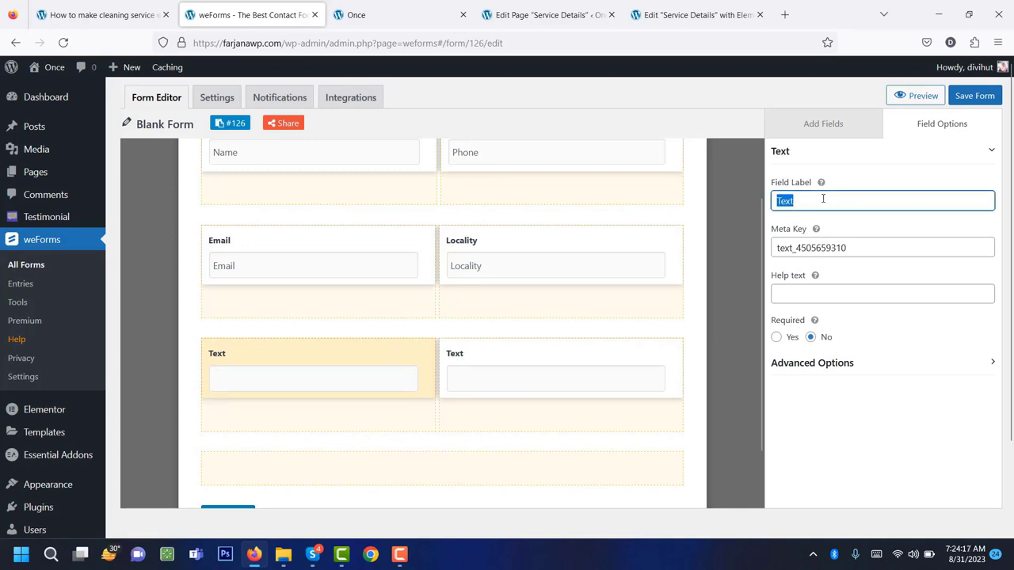
type("A")
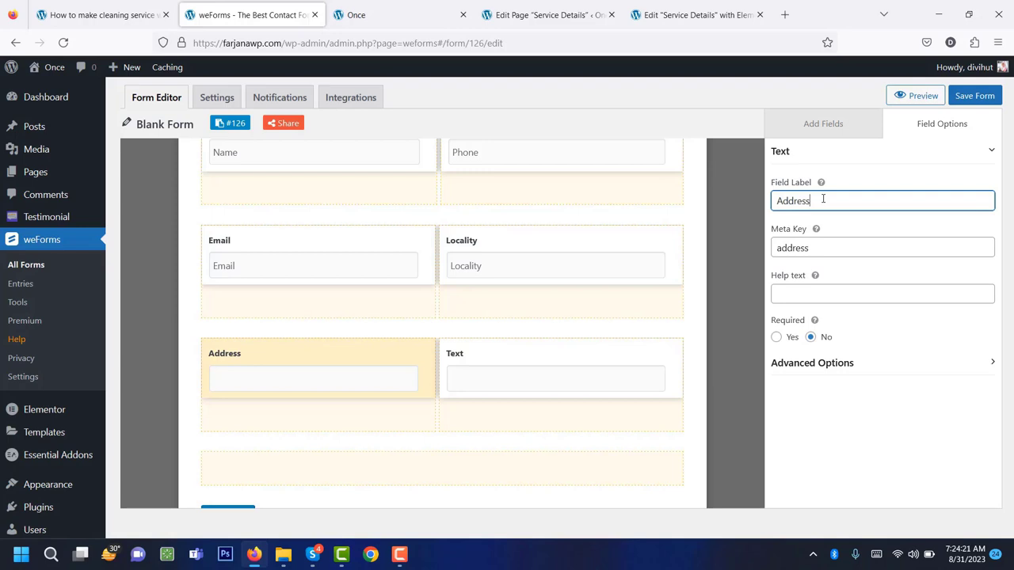
type("ddress")
double_click(823, 199)
key("ctrl+c")
left_click(812, 363)
left_click(871, 412)
key("ctrl+v")
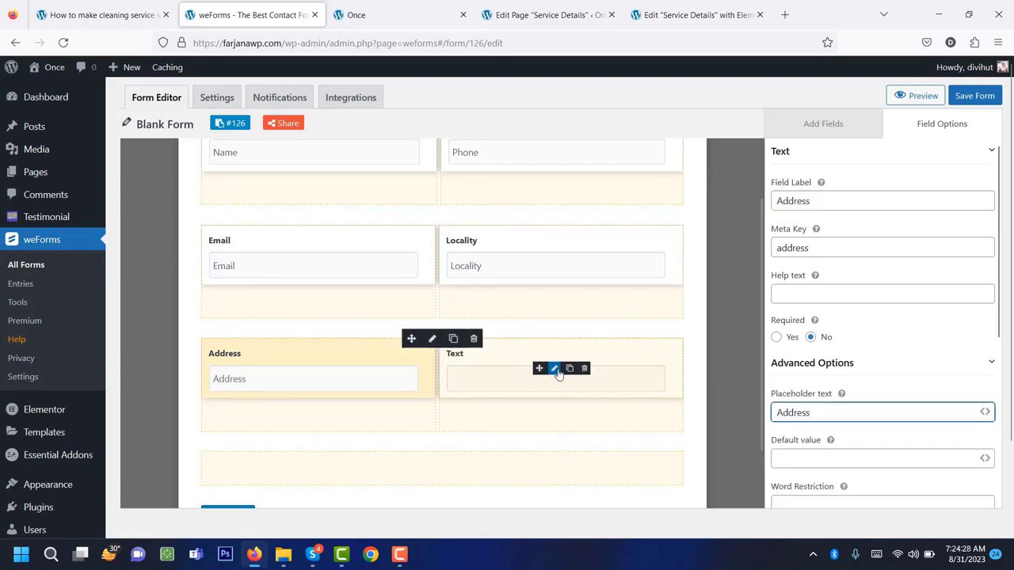
left_click(558, 371)
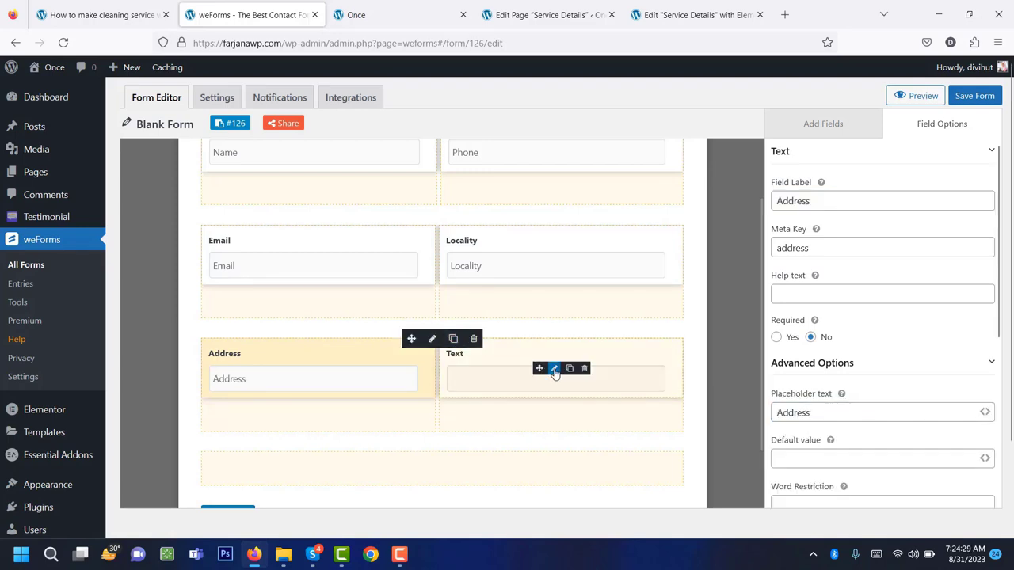
double_click(810, 201)
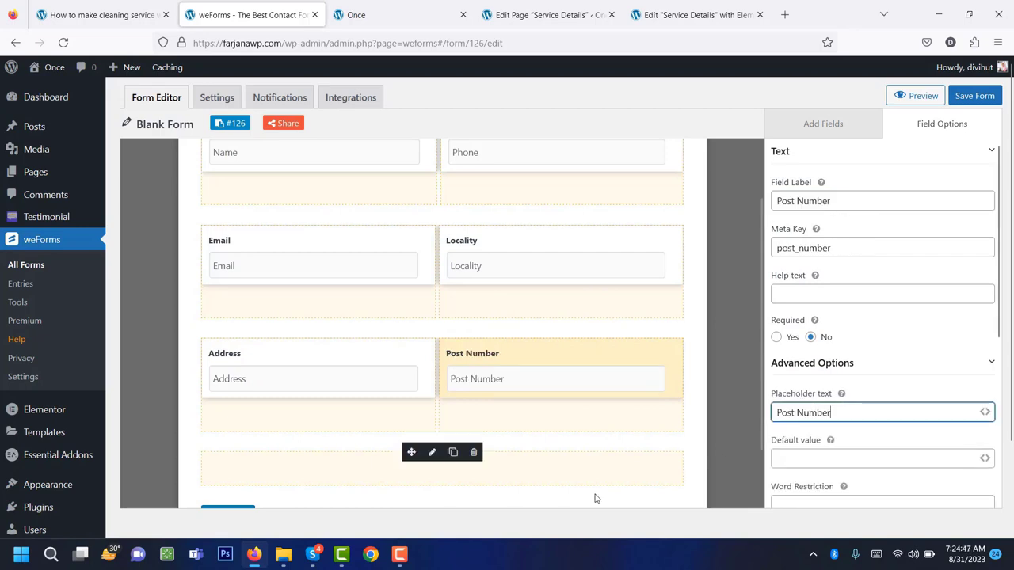
left_click(868, 130)
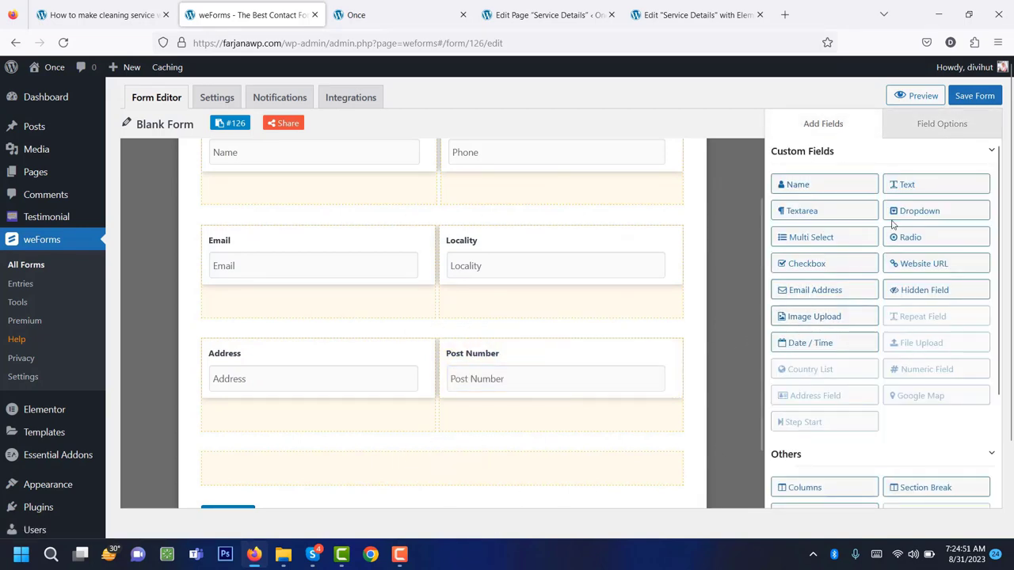
Add a Dropdown field with label and Select Text 'Select the type of service'.
left_click_drag(914, 210, 432, 471)
scroll(500, 428, "down", 2)
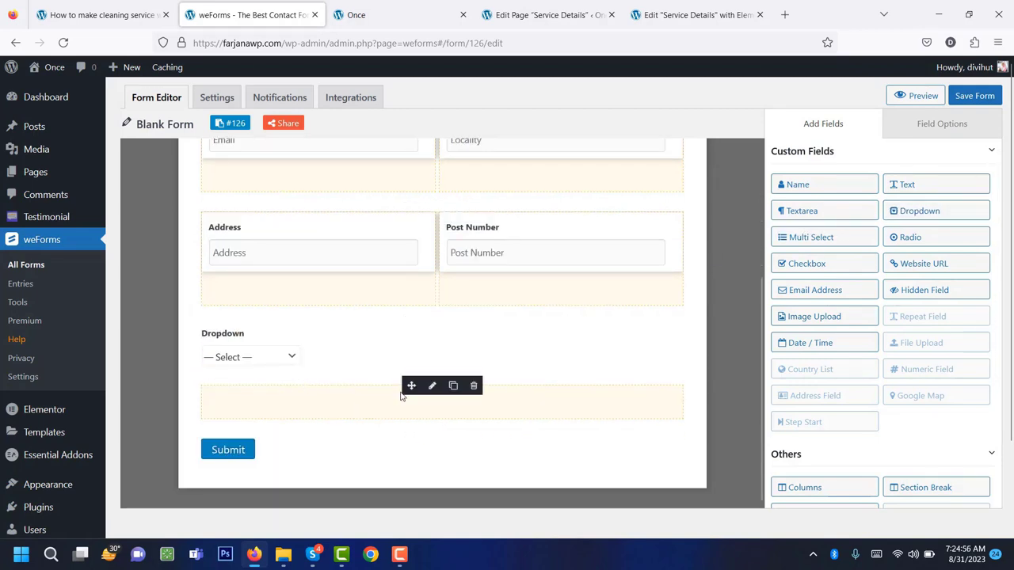
mouse_move(434, 358)
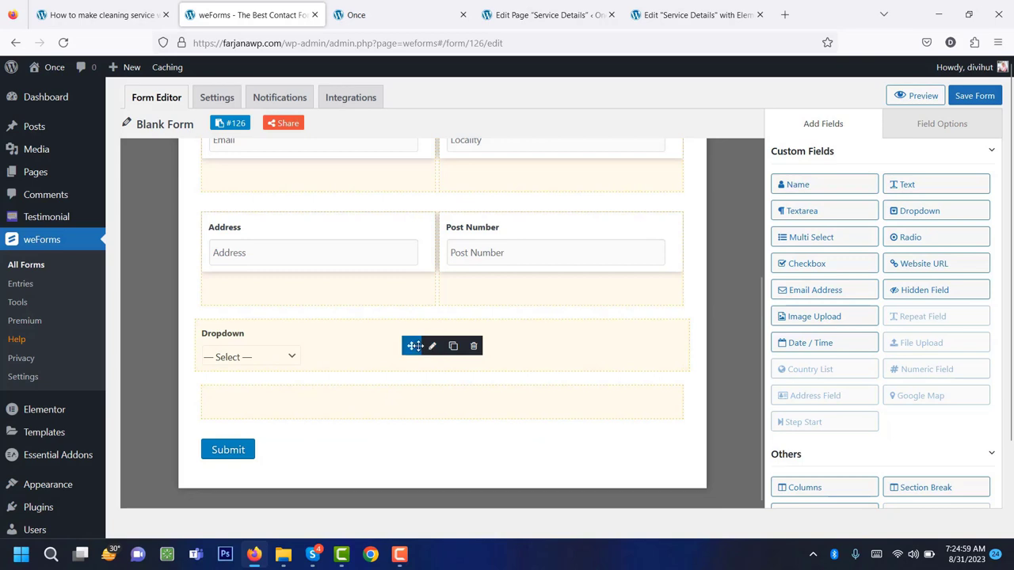
left_click_drag(413, 346, 405, 381)
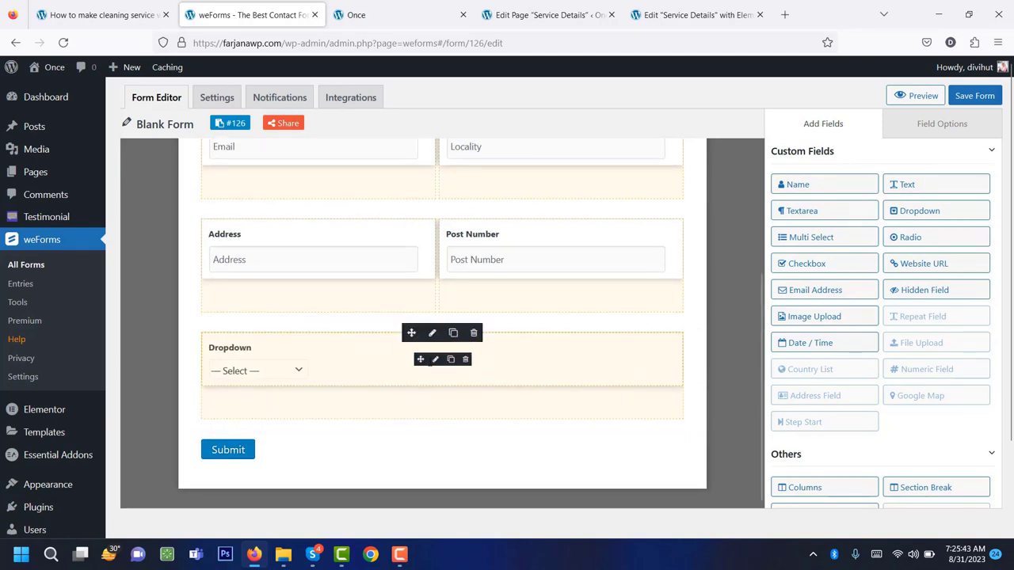
left_click(435, 361)
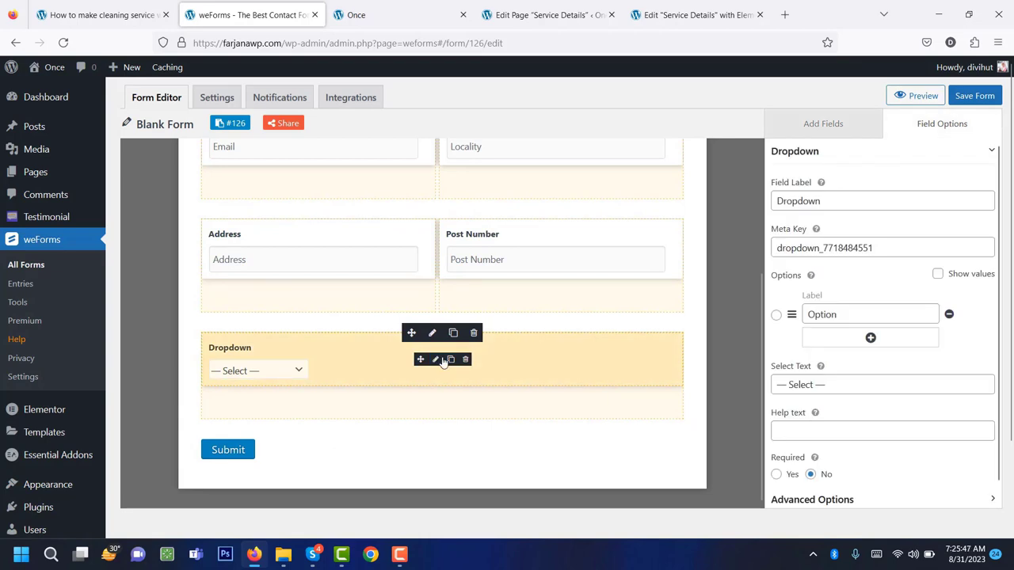
double_click(822, 205)
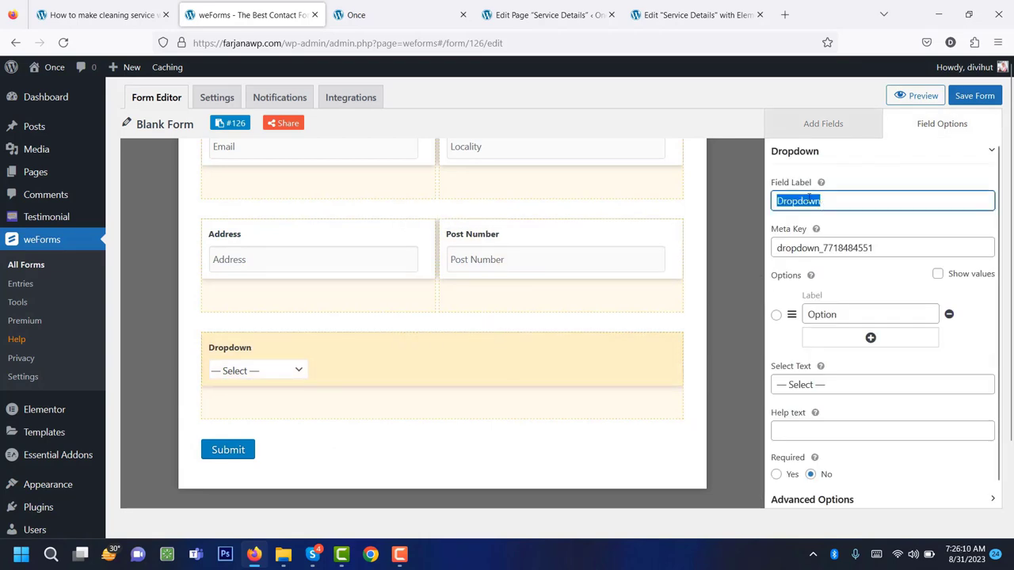
type("Select the type of service")
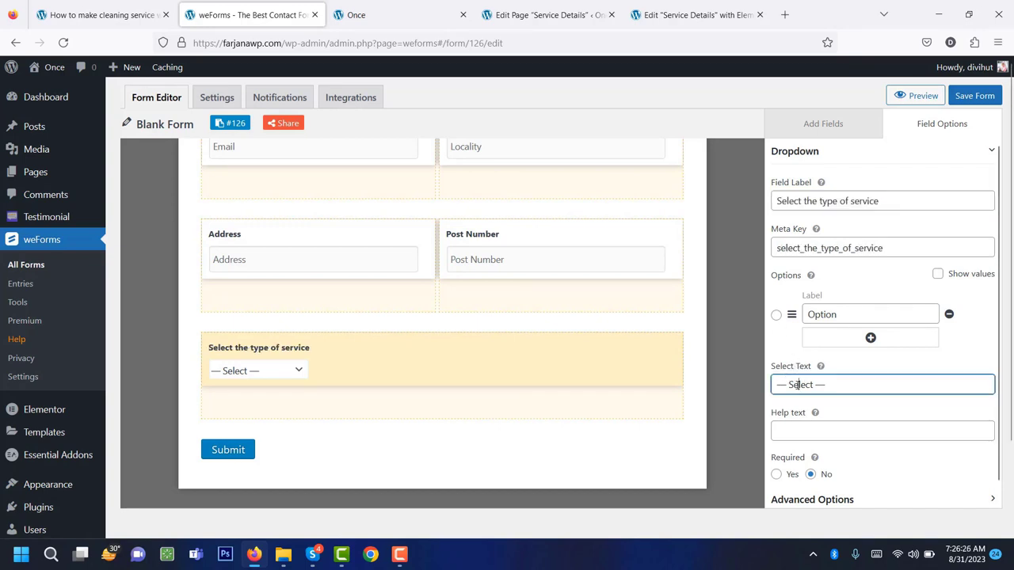
double_click(804, 384)
type("Select the type of service")
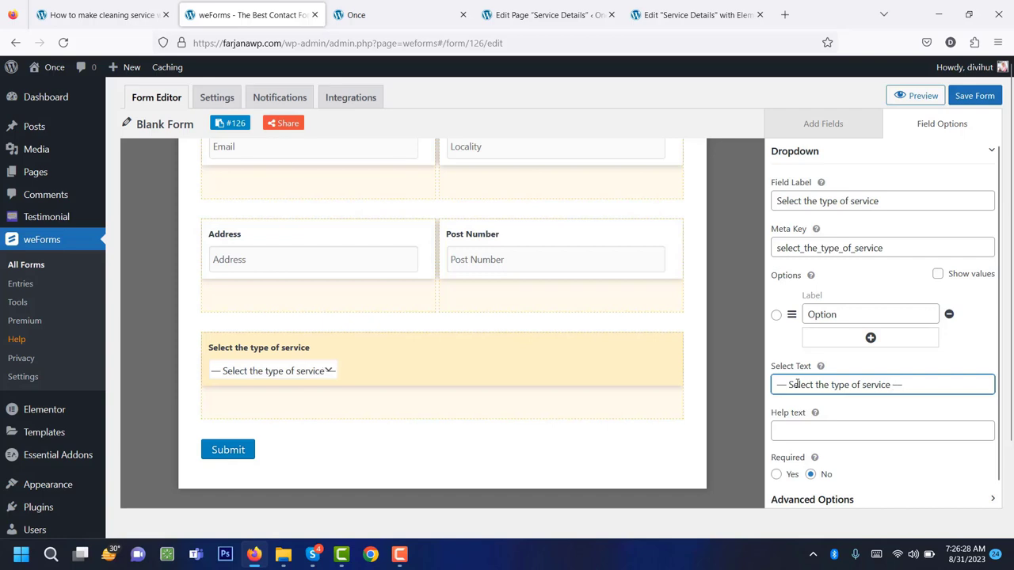
Set the dropdown options to Roofing, Home cleaning and Office cleaning.
mouse_move(294, 378)
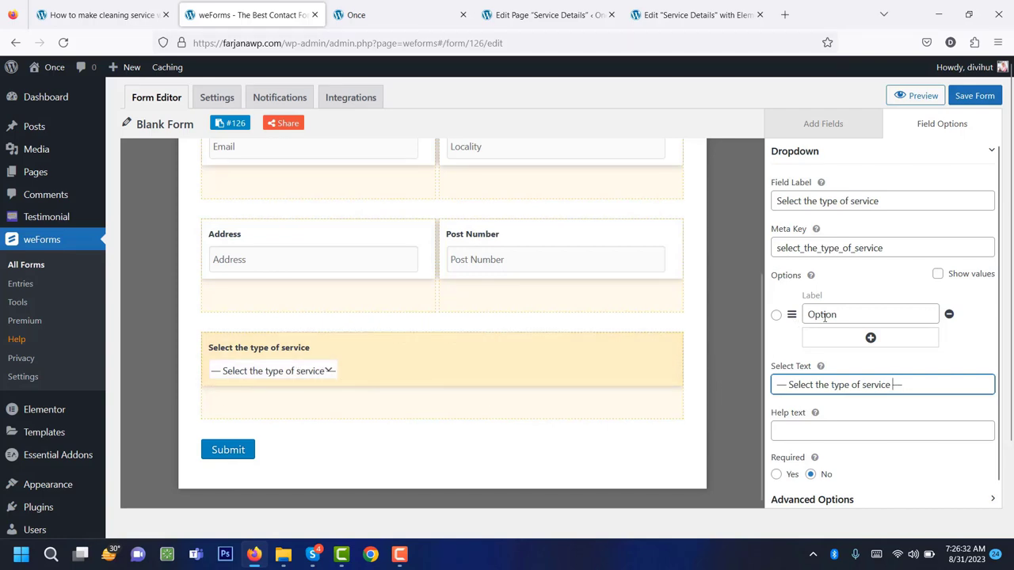
left_click(859, 317)
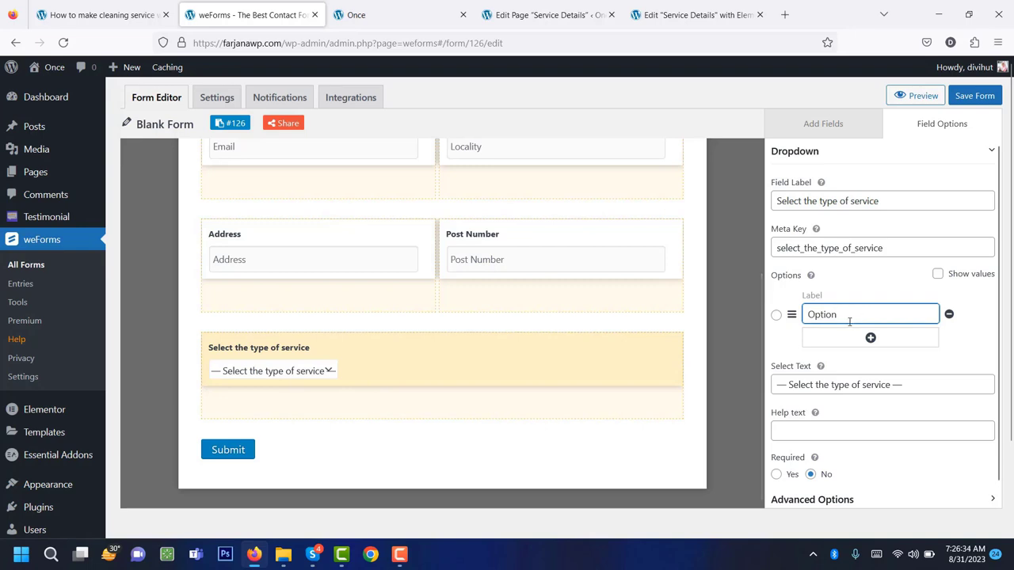
double_click(836, 315)
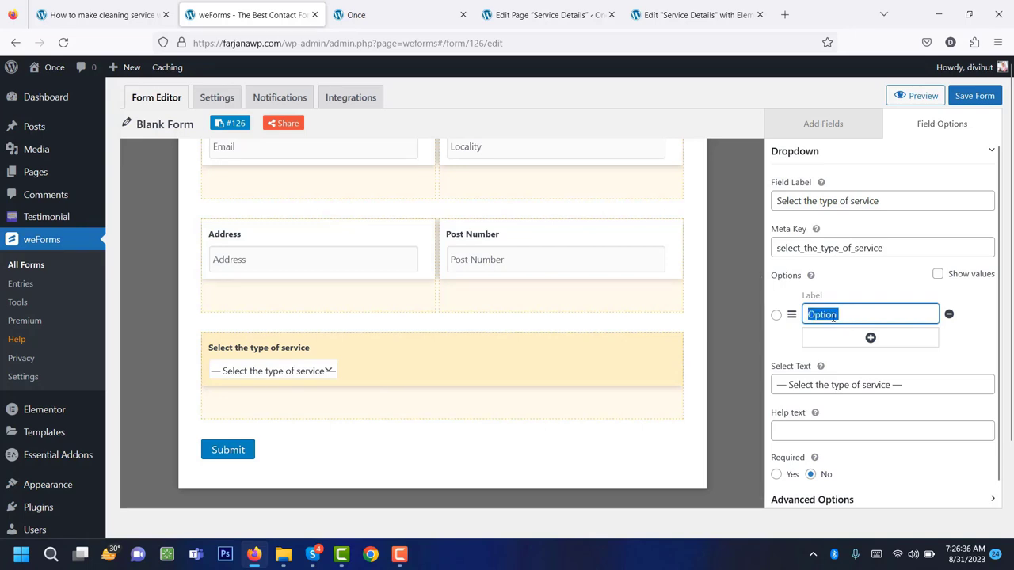
type("roo")
left_click(871, 339)
left_click(871, 339)
left_click(857, 343)
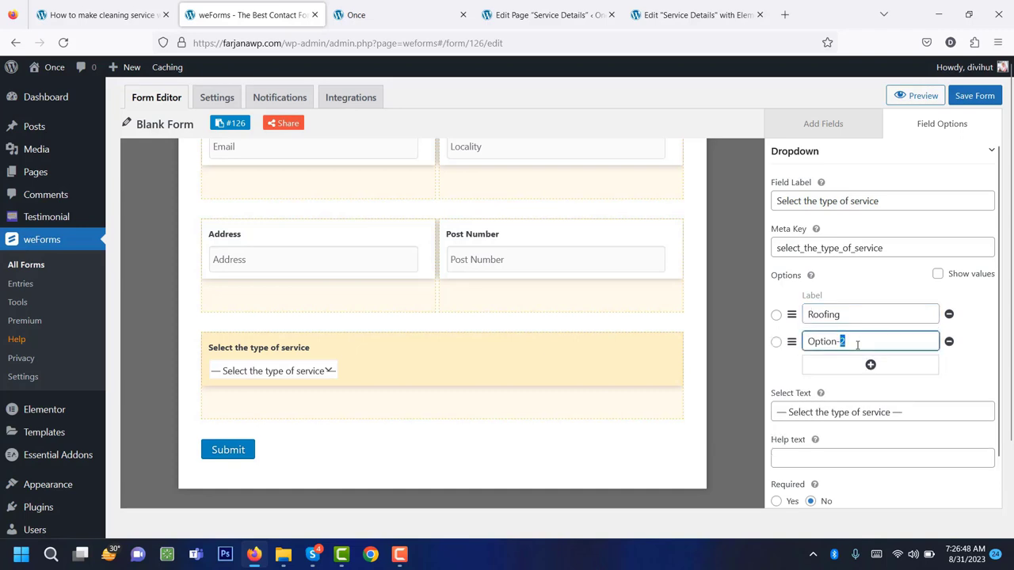
double_click(857, 343)
type("Home cleaning")
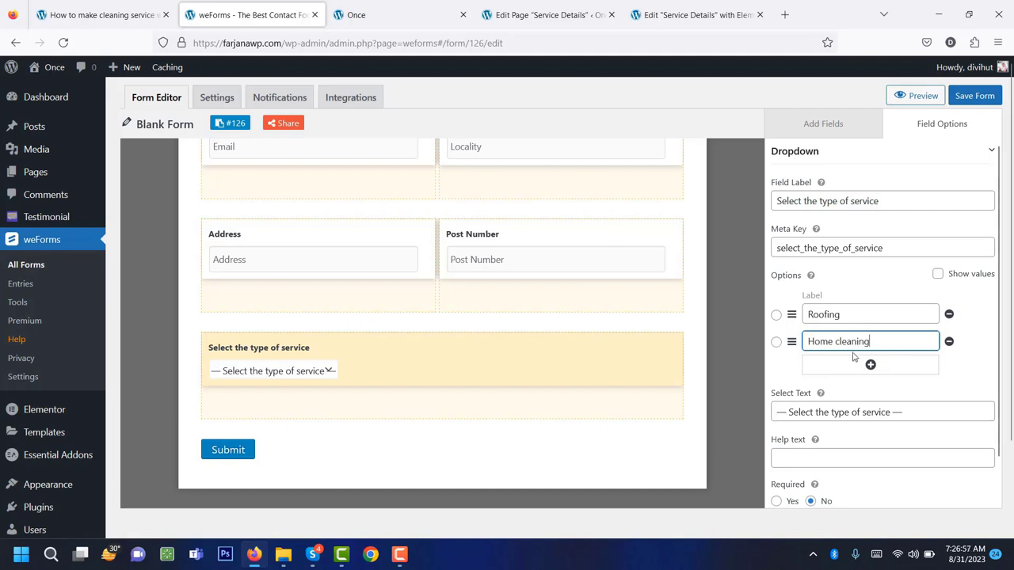
left_click(871, 364)
left_click(858, 369)
double_click(859, 370)
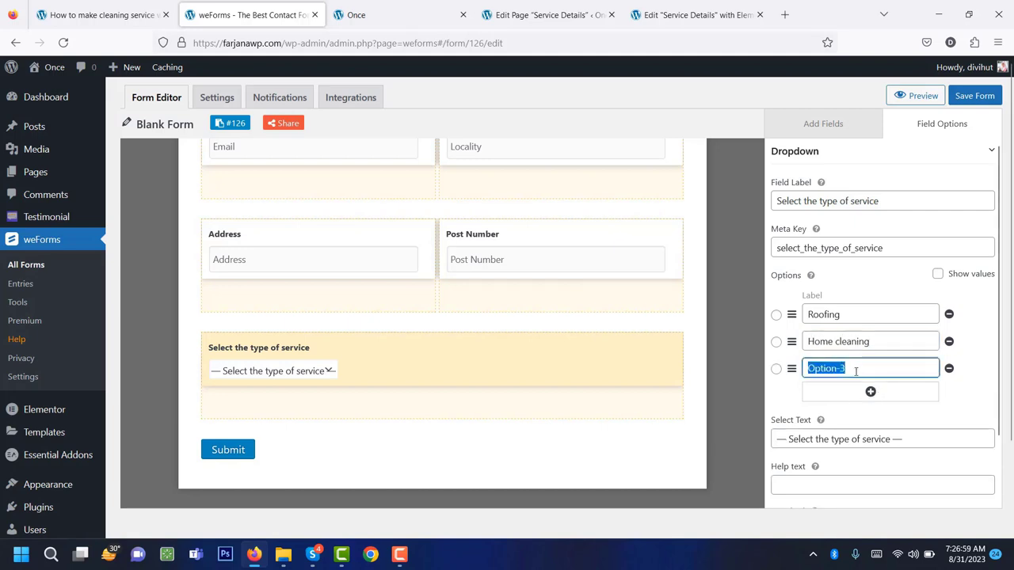
type("Office cleaning")
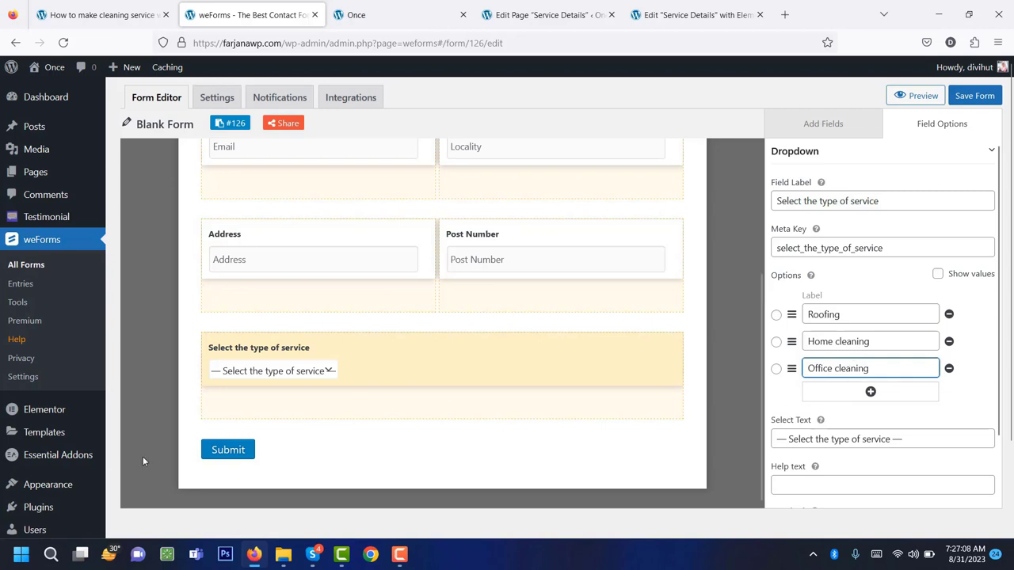
Save the weForms form.
left_click(970, 100)
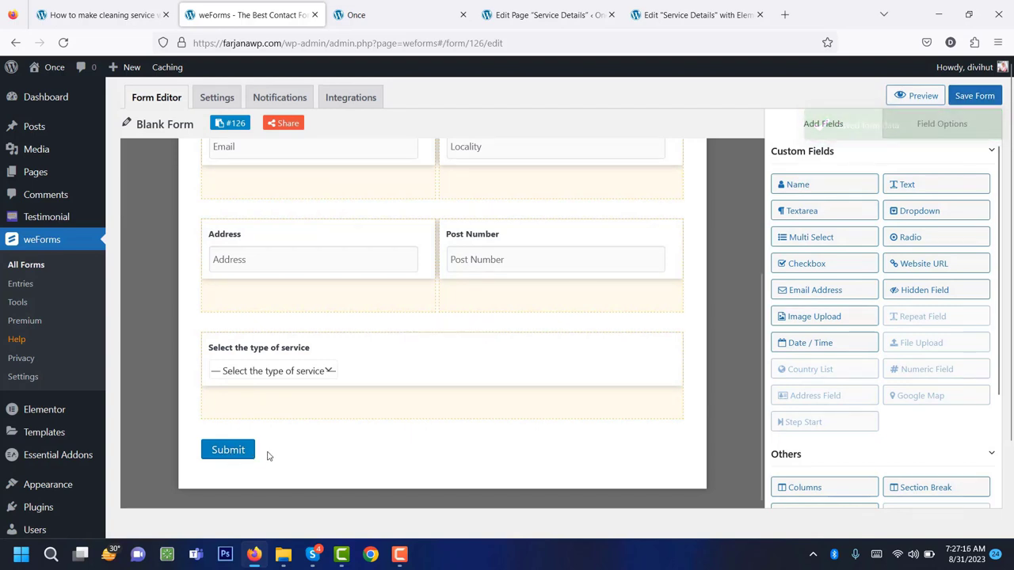
scroll(295, 464, "up", 2)
scroll(297, 463, "down", 2)
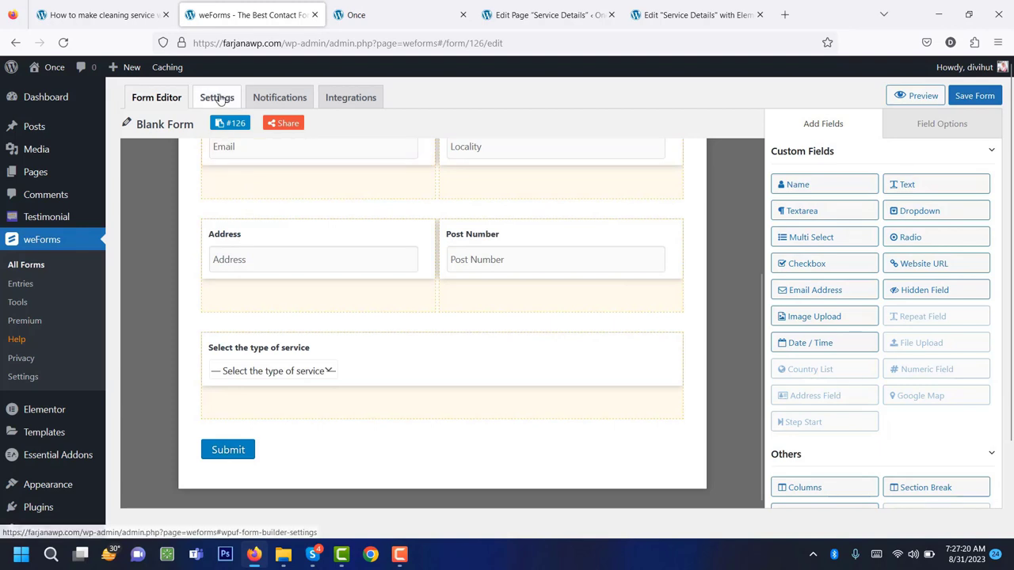
Look over the form's general settings, including the submit button wording and confirmation message.
left_click(219, 98)
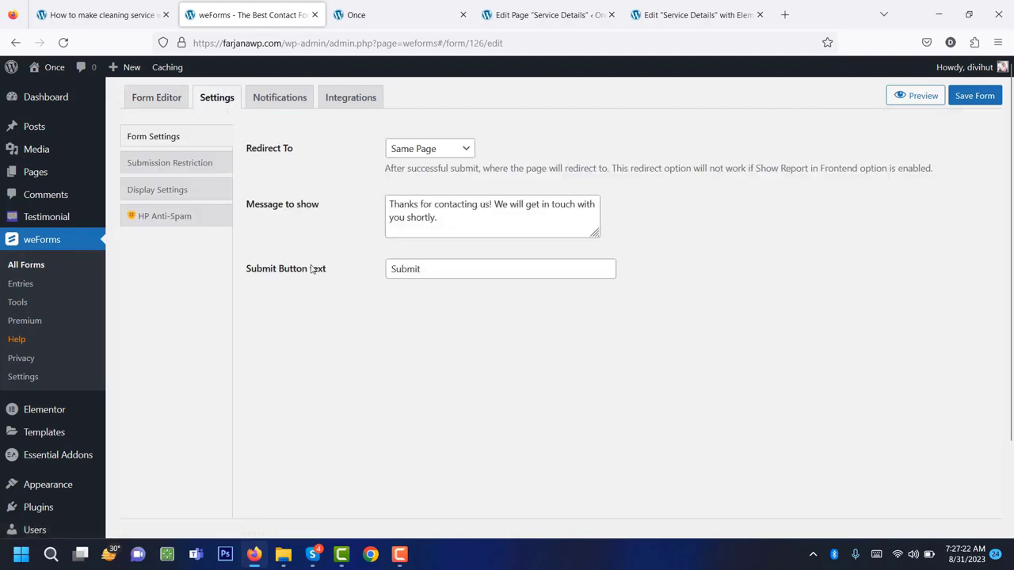
double_click(423, 275)
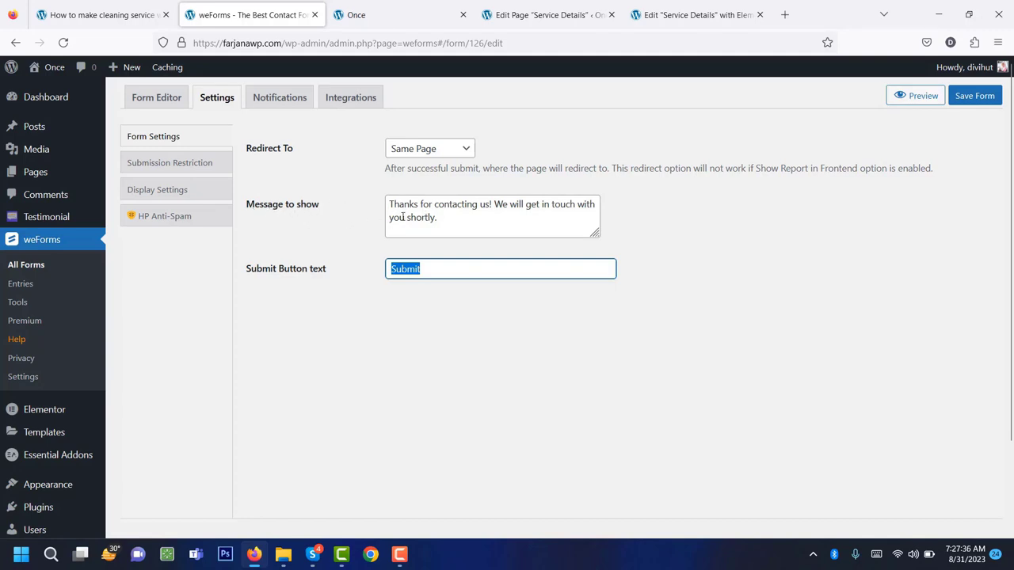
double_click(420, 217)
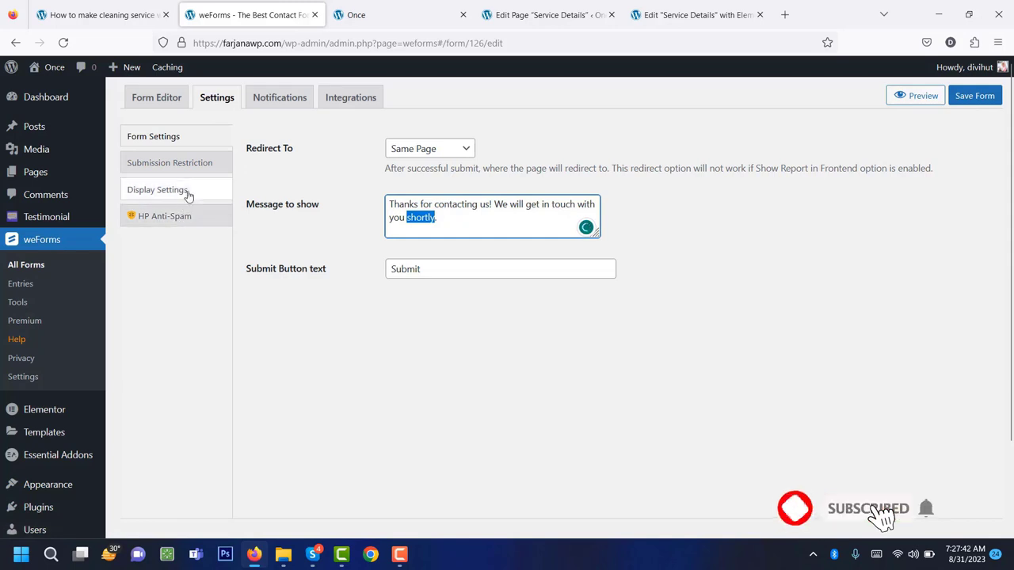
Check the Submission Restriction, Display Settings and HP Anti-Spam sections, ending on Notifications.
left_click(168, 170)
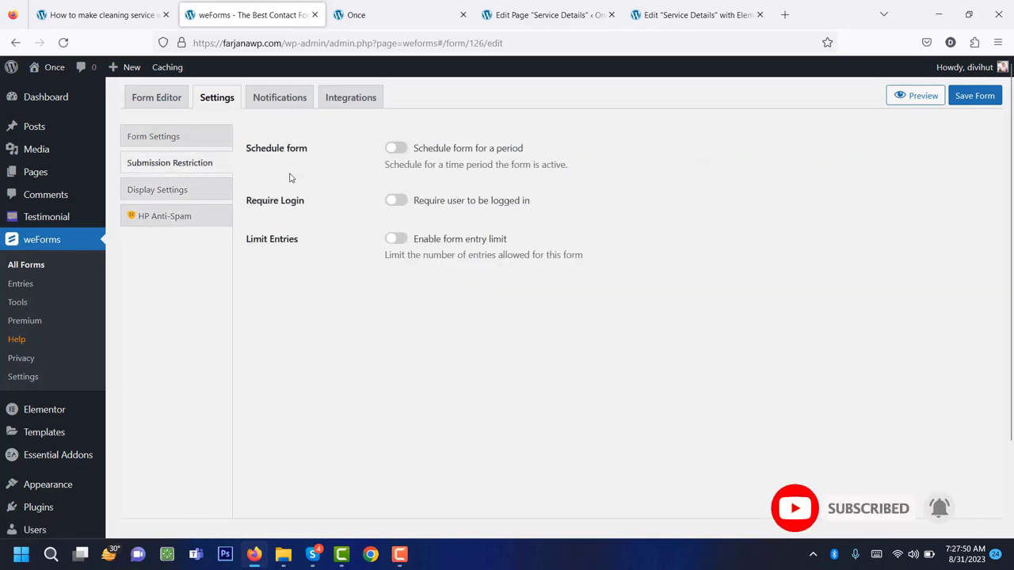
left_click(190, 200)
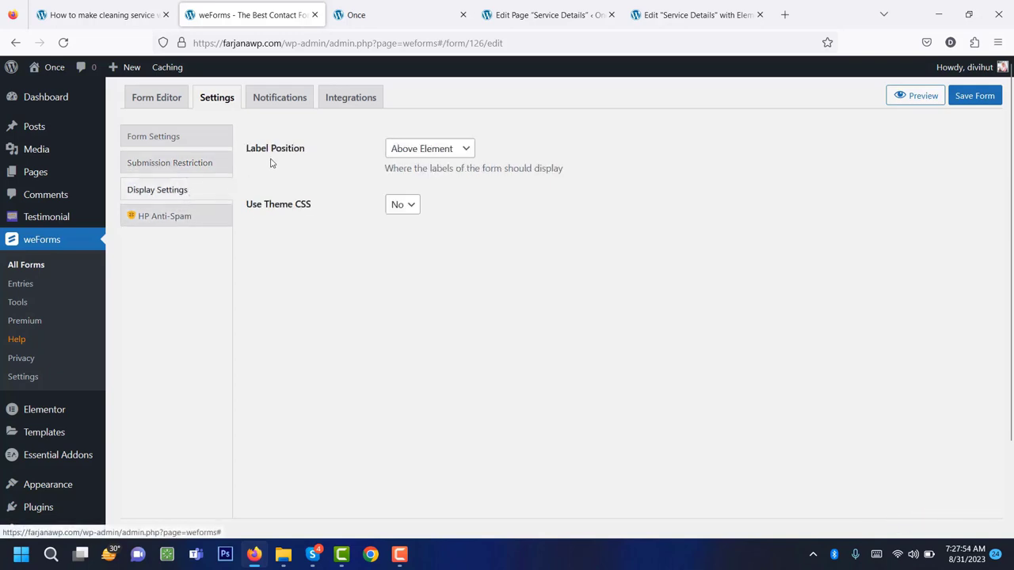
left_click(196, 228)
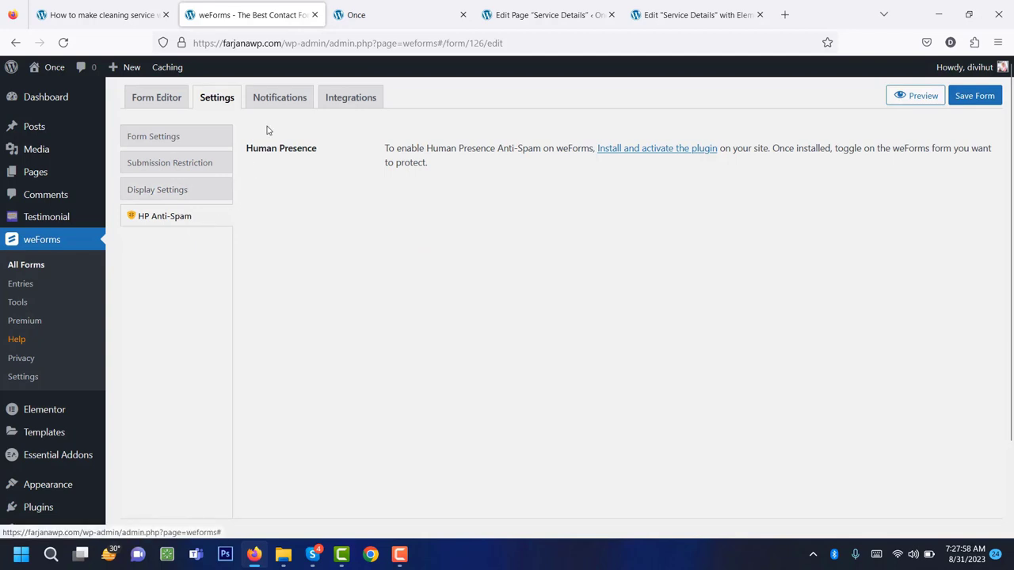
left_click(274, 101)
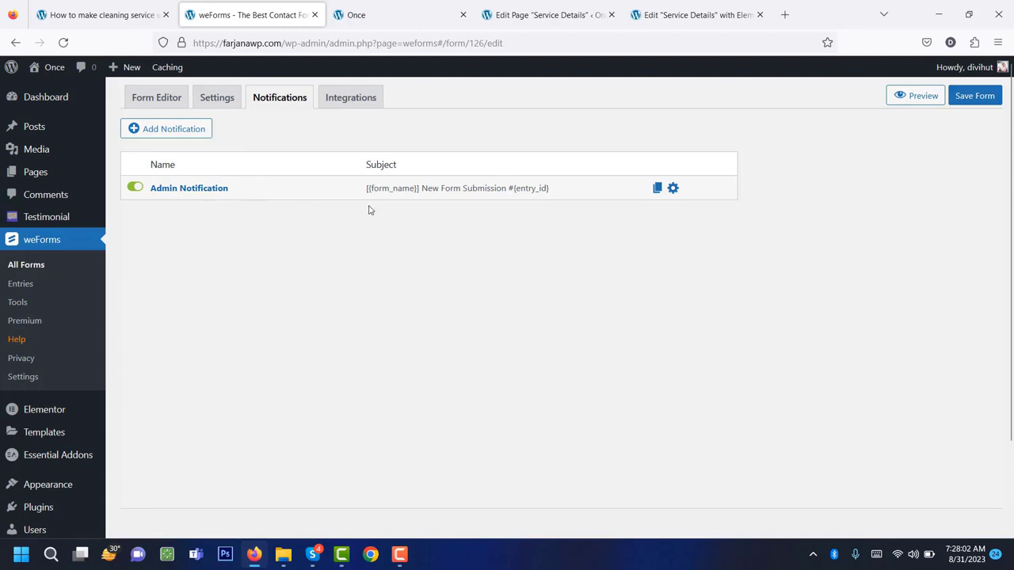
Inspect the Admin Notification's To address and 'New Form Submission' subject.
left_click(672, 188)
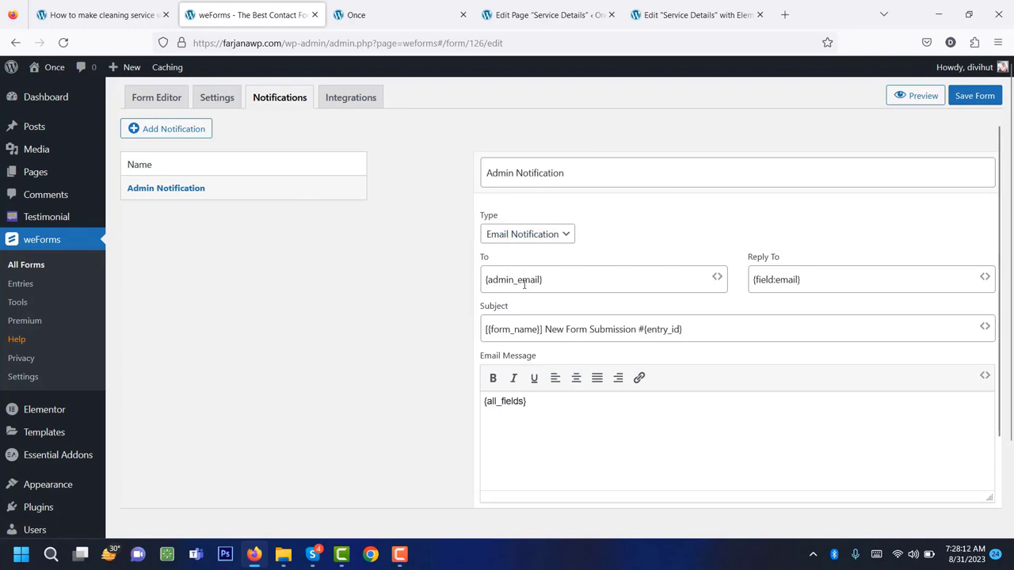
triple_click(508, 282)
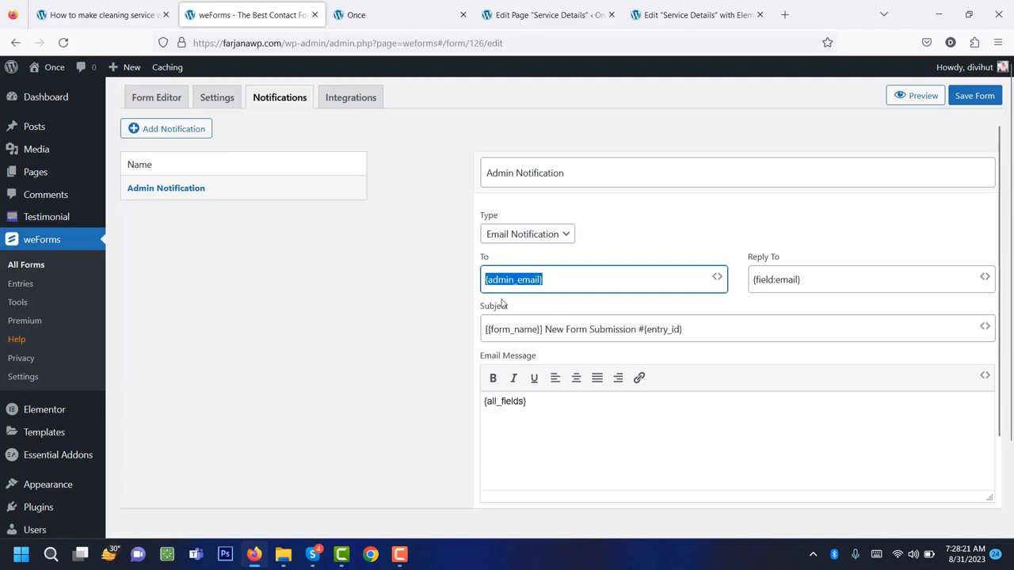
triple_click(576, 327)
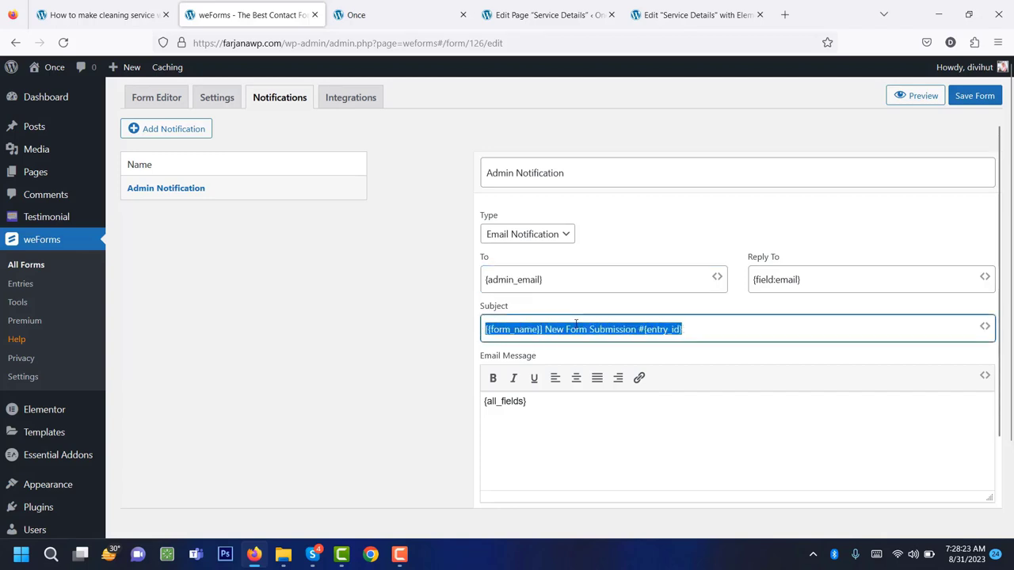
scroll(581, 331, "down", 1)
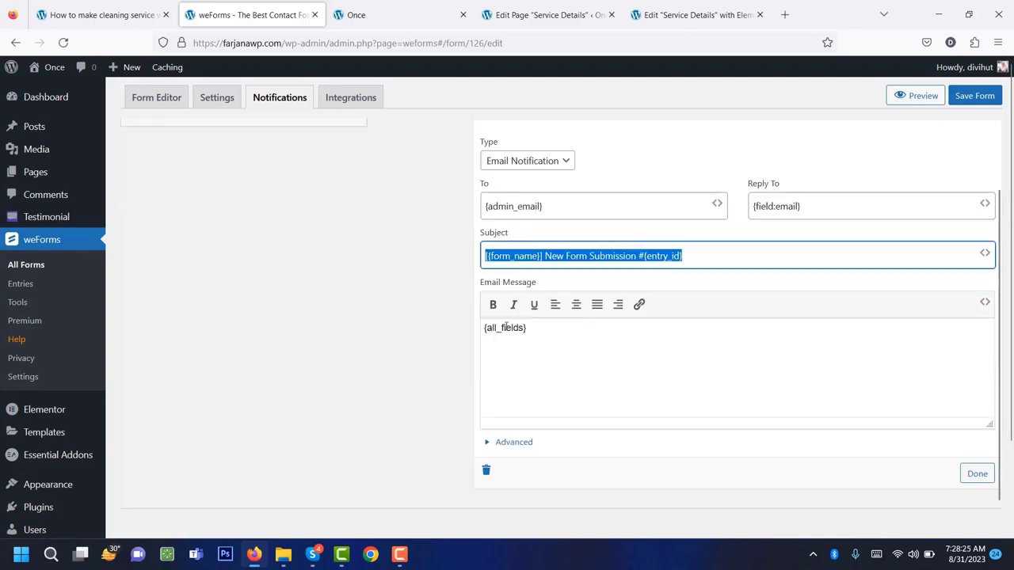
scroll(503, 329, "up", 1)
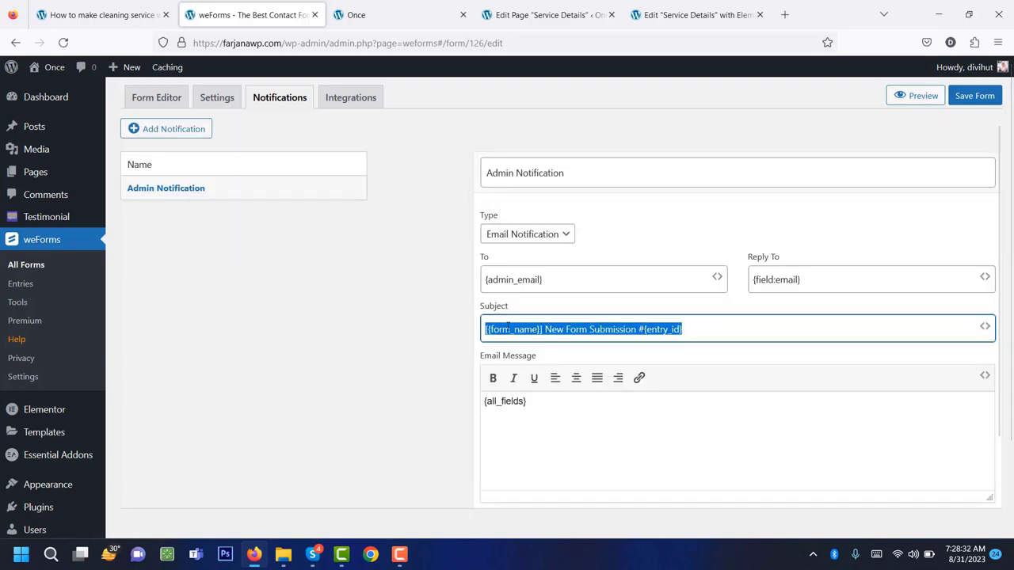
View the available Integrations, then save the Blank Form from the Form Editor.
left_click(345, 102)
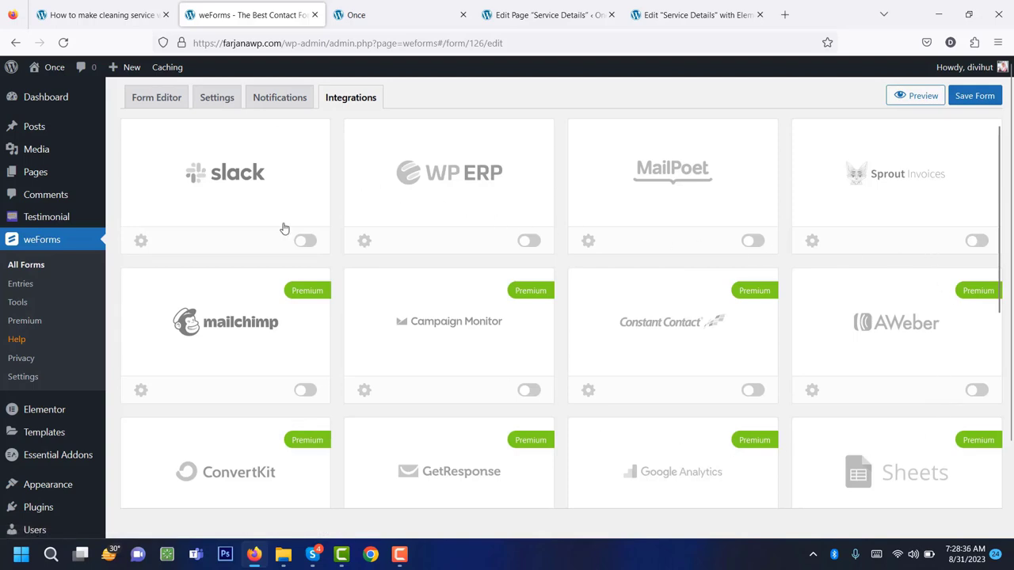
left_click(154, 97)
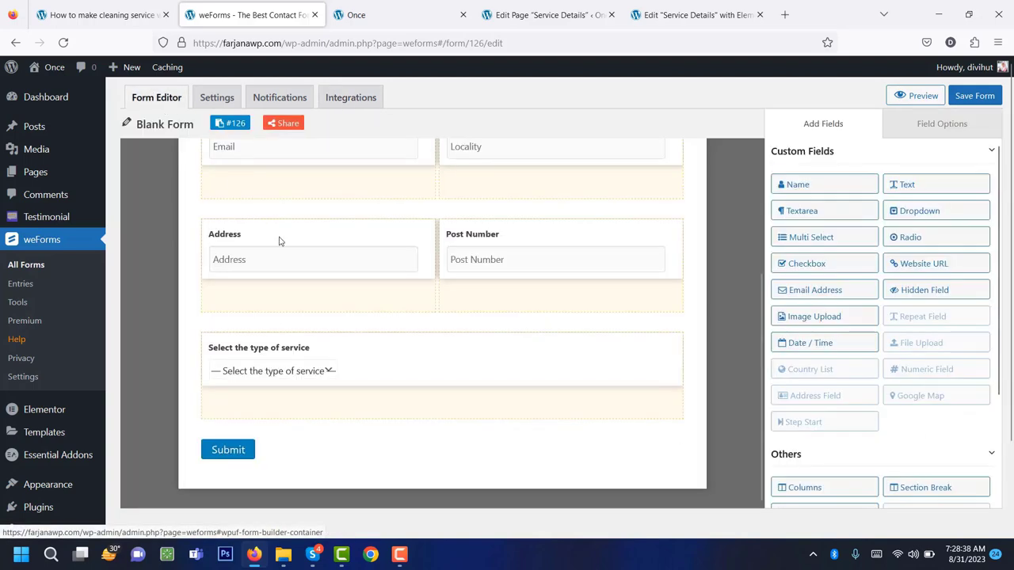
left_click(982, 95)
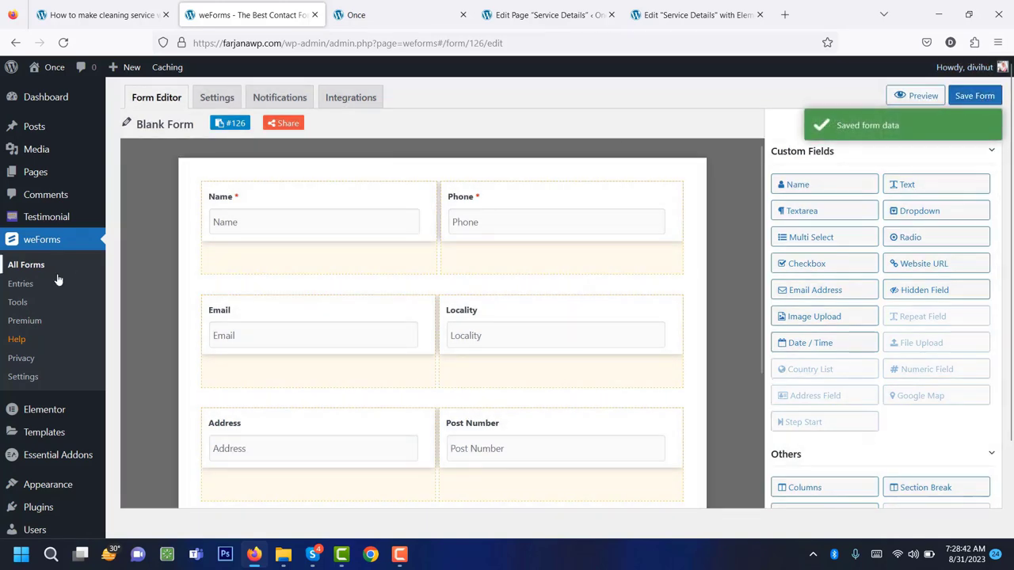
In the Contact Form, add a text field labelled Name and delete the old first/last Name field.
left_click(49, 268)
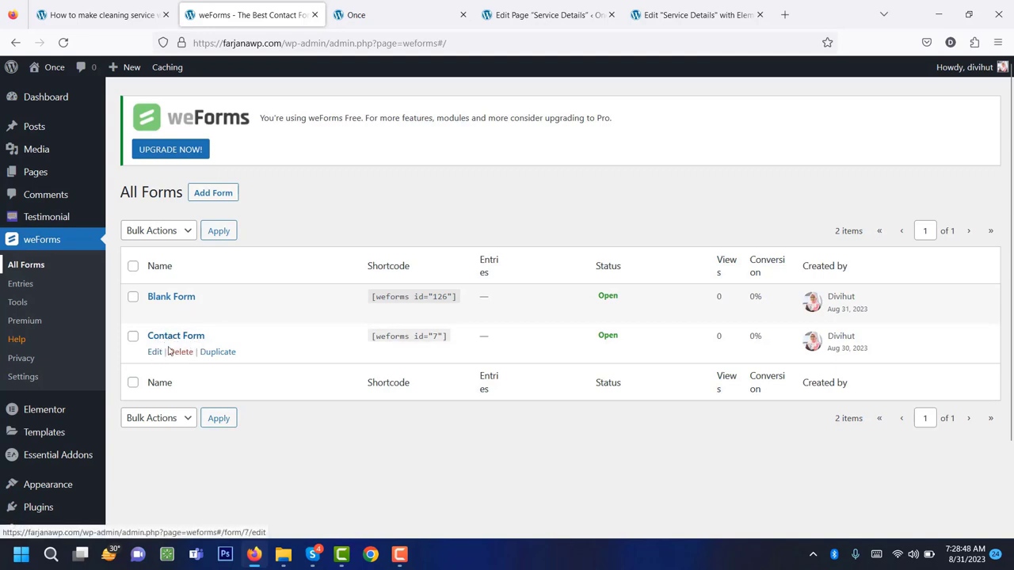
left_click(155, 352)
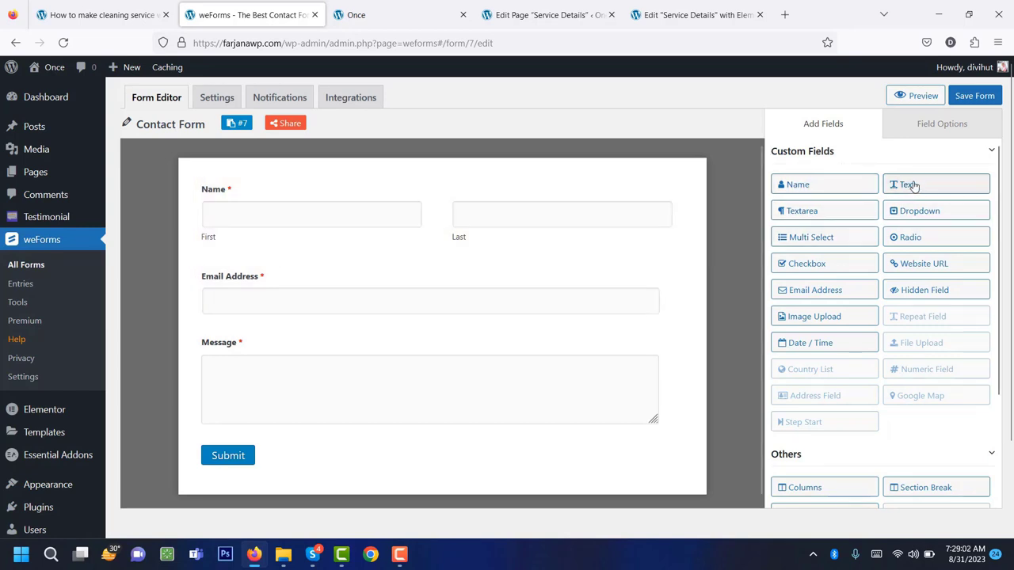
left_click_drag(914, 185, 441, 266)
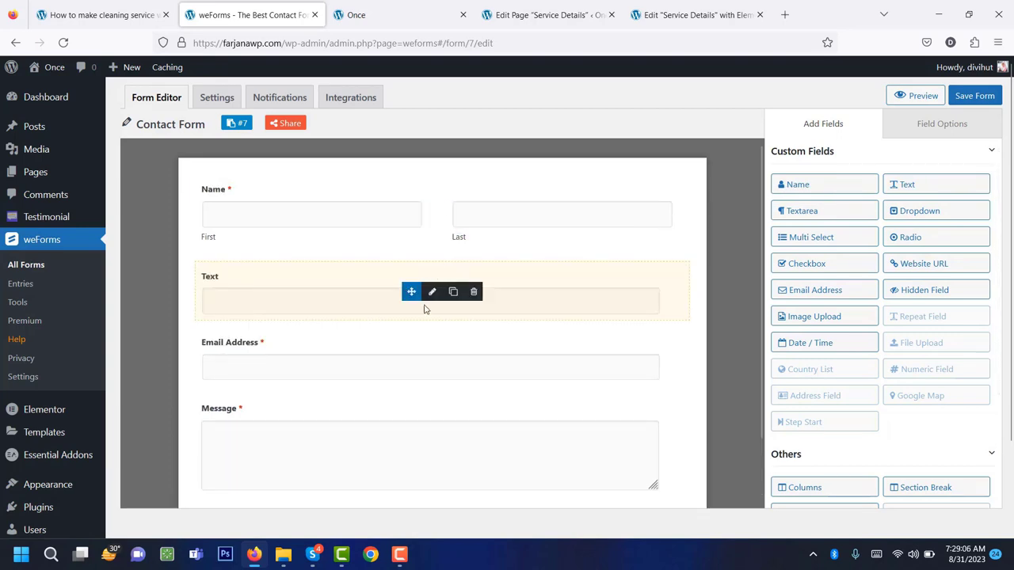
left_click(432, 292)
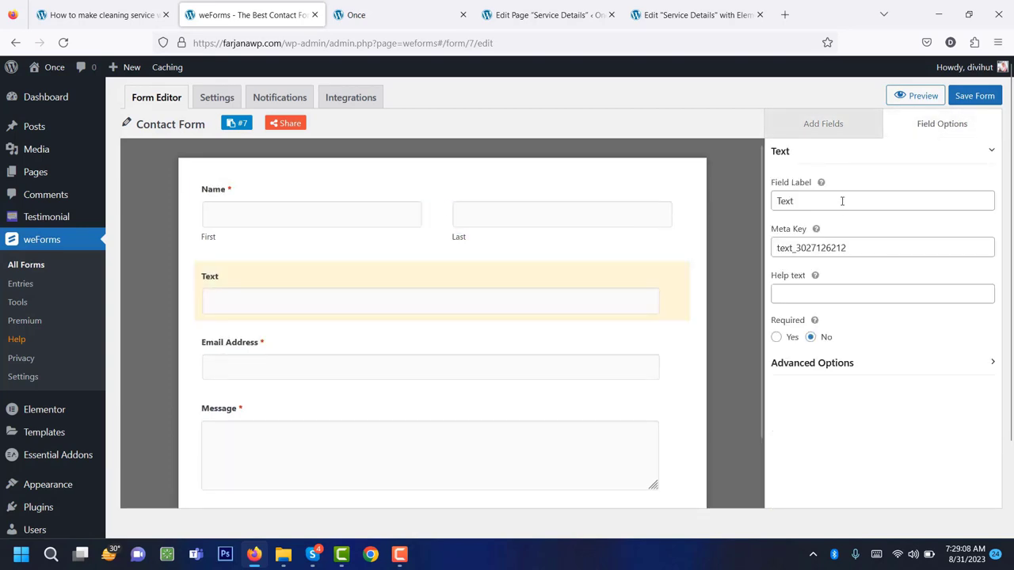
double_click(844, 201)
type("Name")
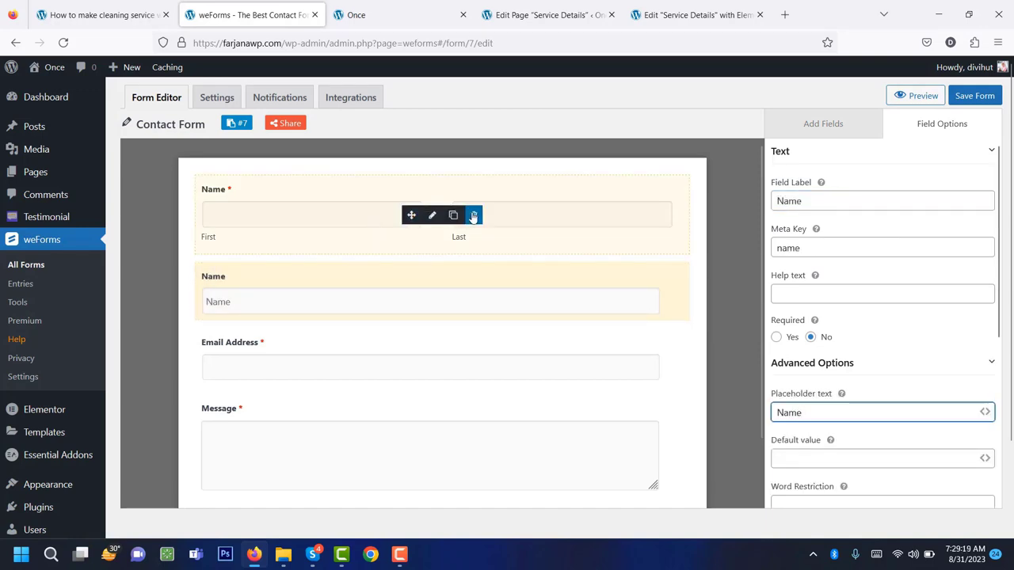
left_click(473, 215)
left_click(452, 356)
left_click(362, 285)
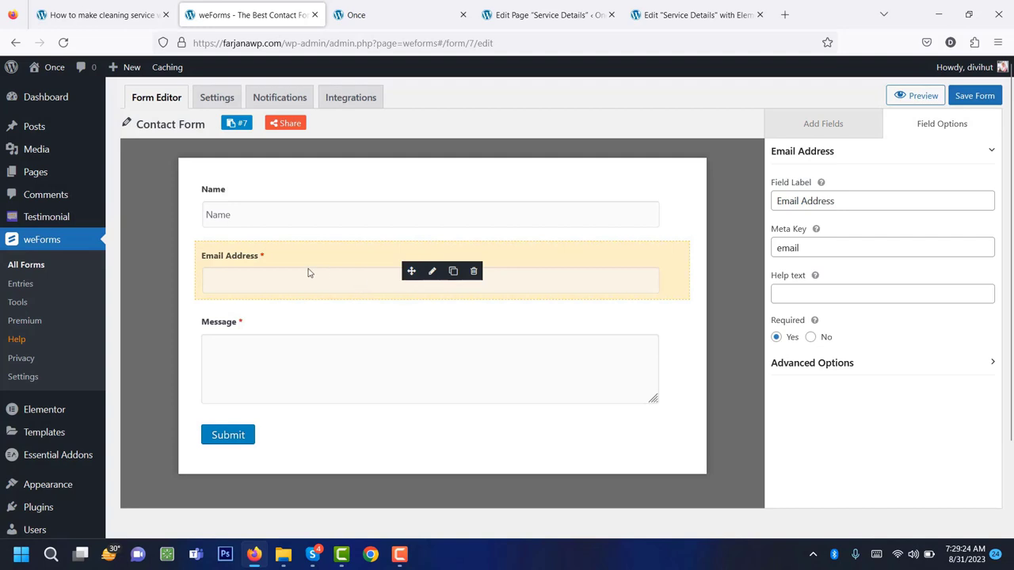
Rename the Email Address field to Email and give it the placeholder 'Email'.
left_click(827, 201)
key("BackSpace")
key("BackSpace")
key("BackSpace")
key("BackSpace")
key("BackSpace")
key("BackSpace")
key("BackSpace")
key("BackSpace")
left_click(812, 363)
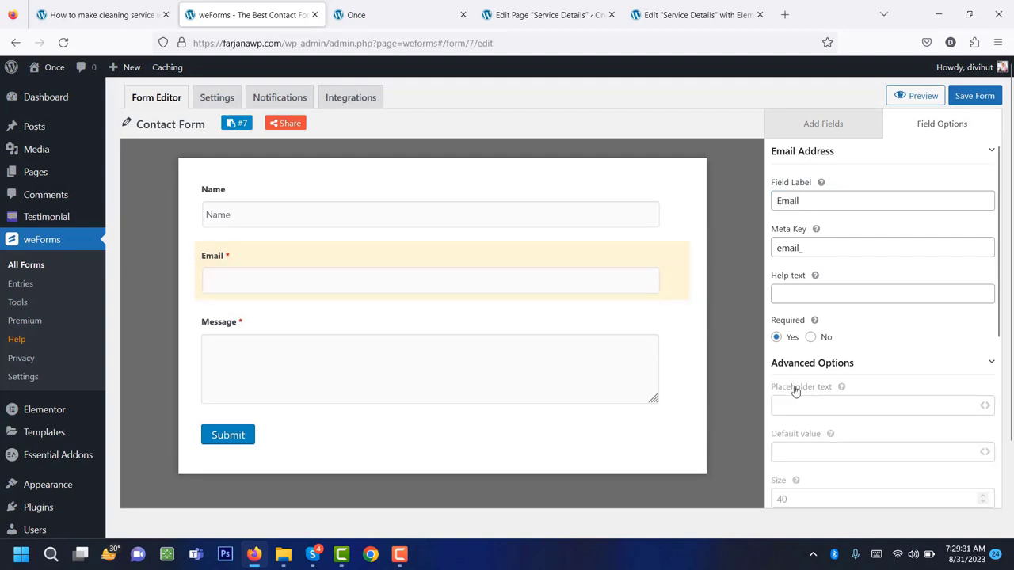
left_click(872, 412)
type("Email")
left_click(812, 127)
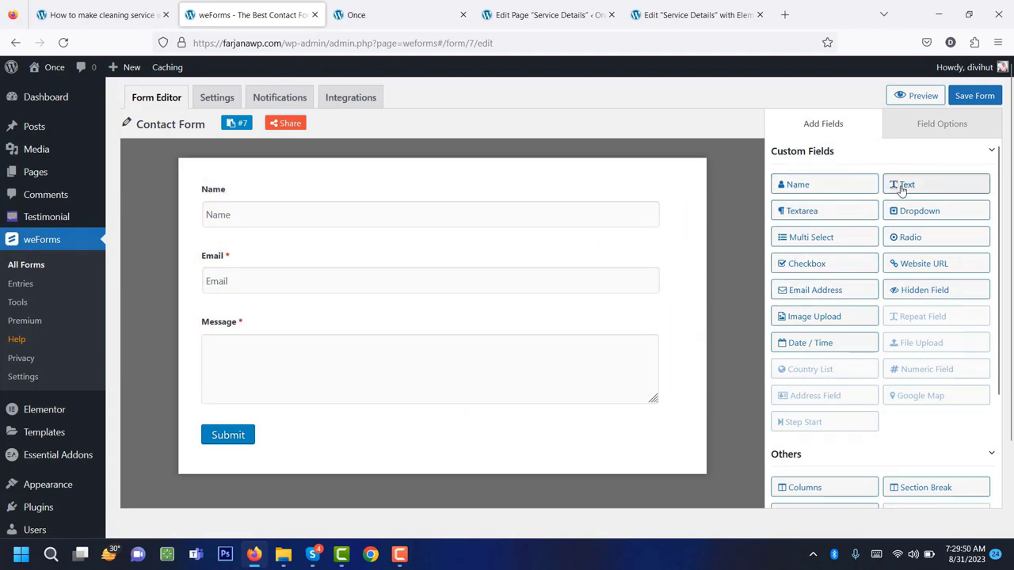
Add a new text field between Email and Message for the Phone number.
left_click_drag(927, 186, 507, 325)
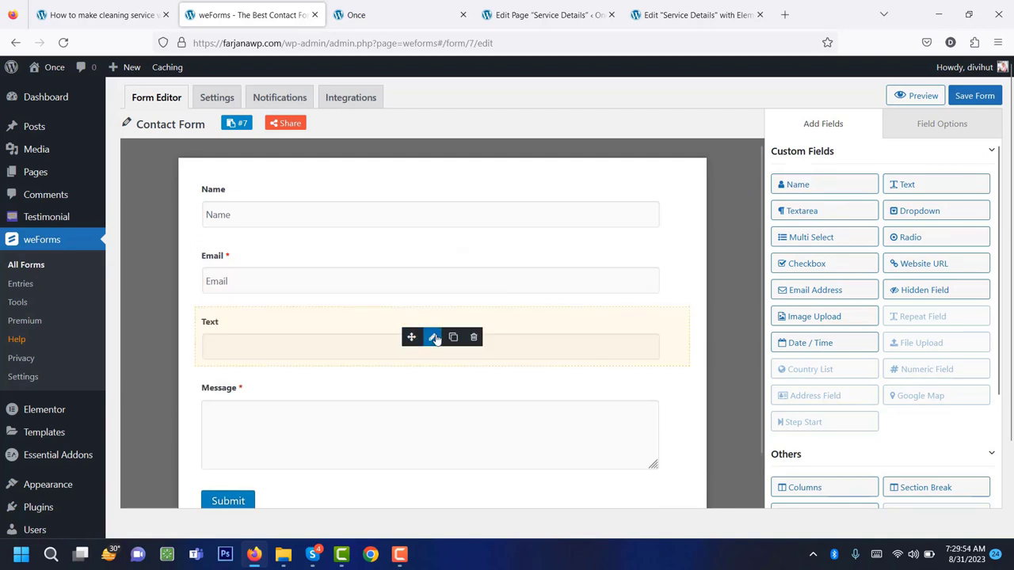
left_click(432, 338)
left_click(832, 201)
double_click(829, 204)
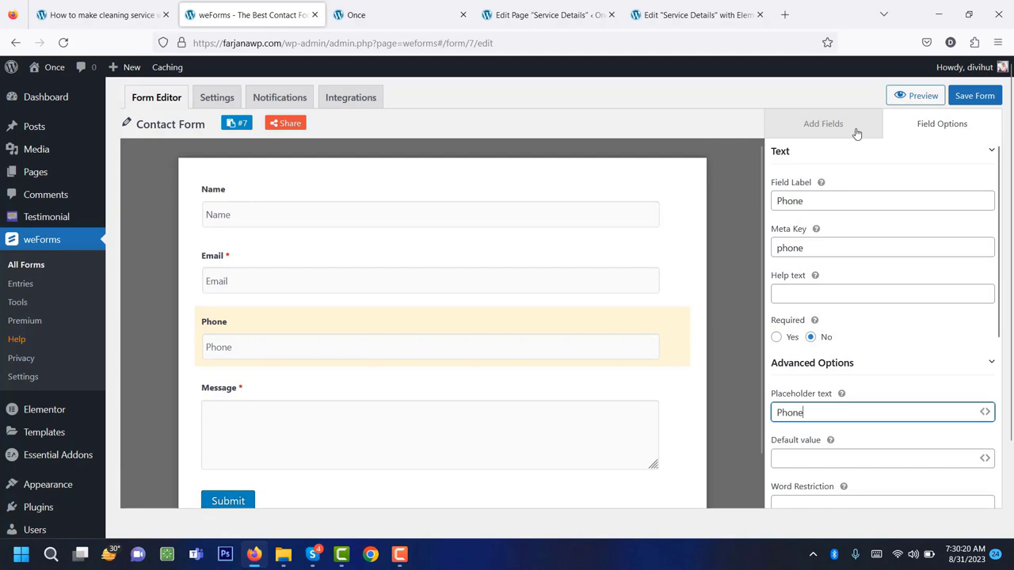
left_click(849, 132)
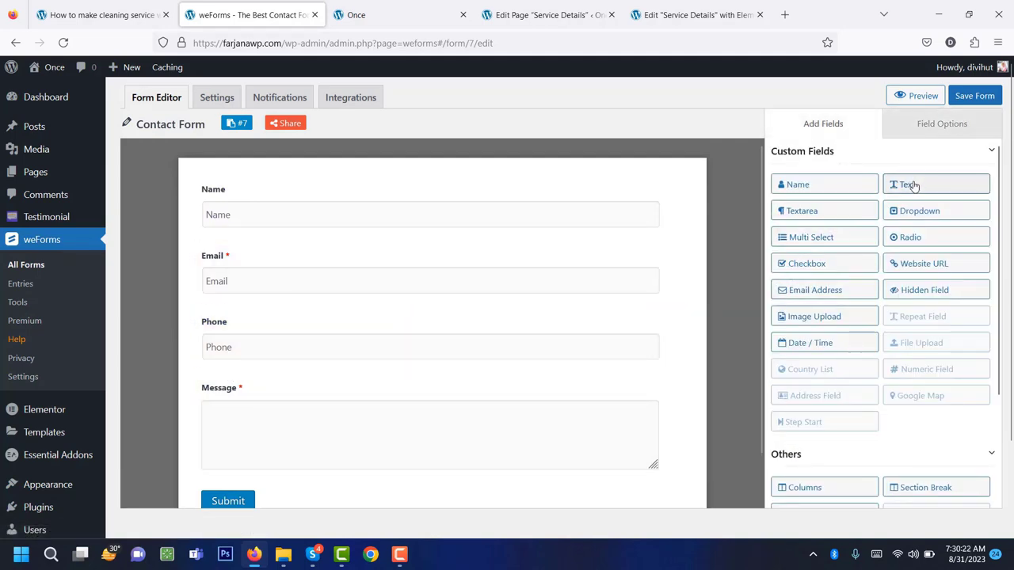
Add a text field labelled Address with placeholder 'Address' above Message.
left_click_drag(912, 187, 383, 401)
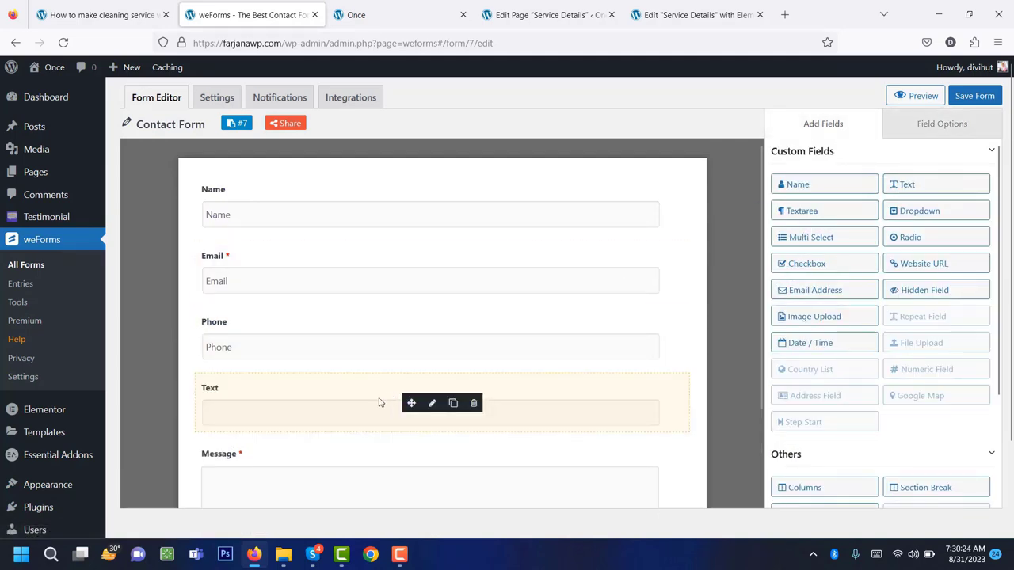
left_click(434, 410)
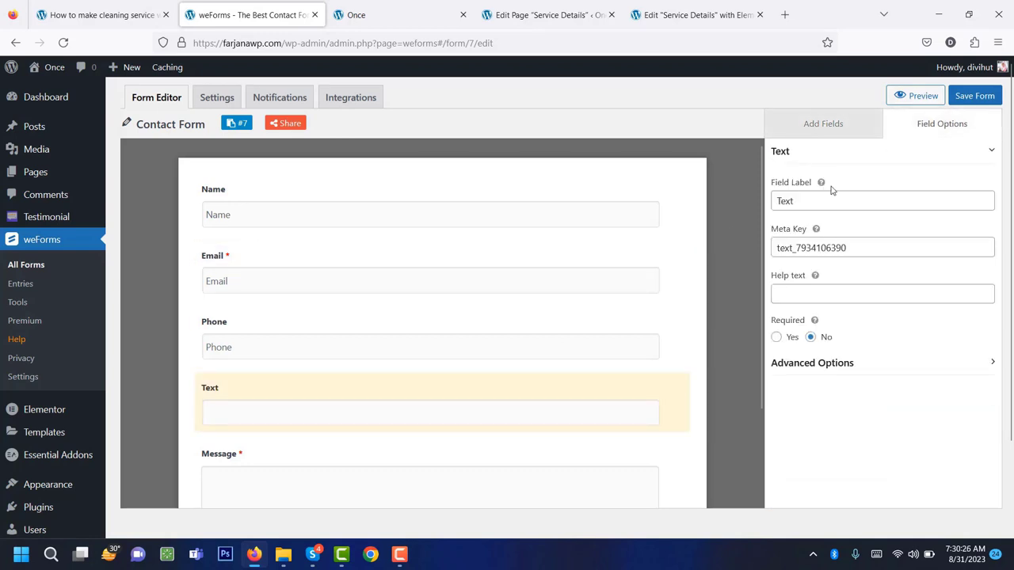
double_click(814, 201)
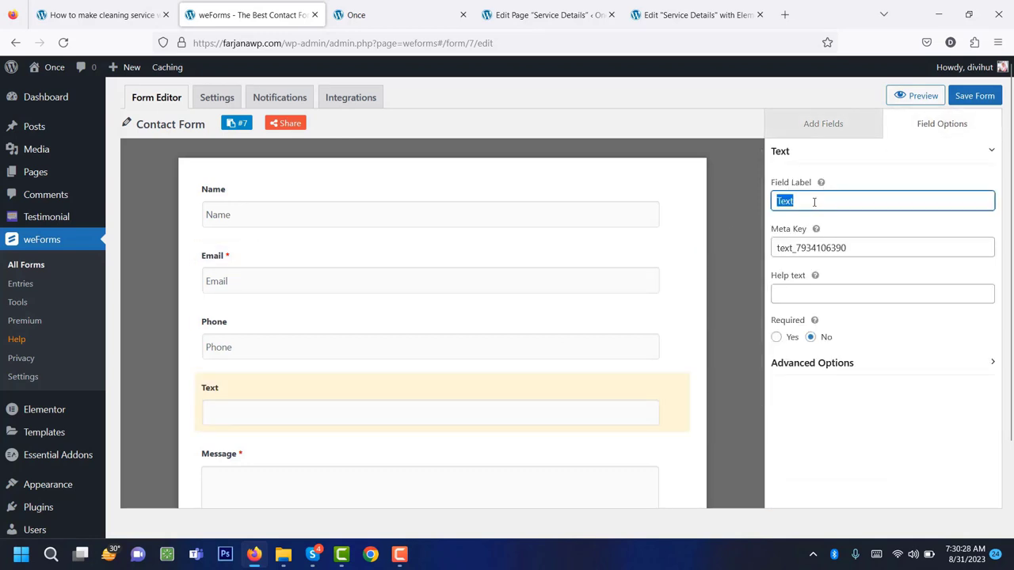
type("Address")
left_click(812, 363)
left_click(808, 410)
type("Address")
scroll(680, 382, "down", 2)
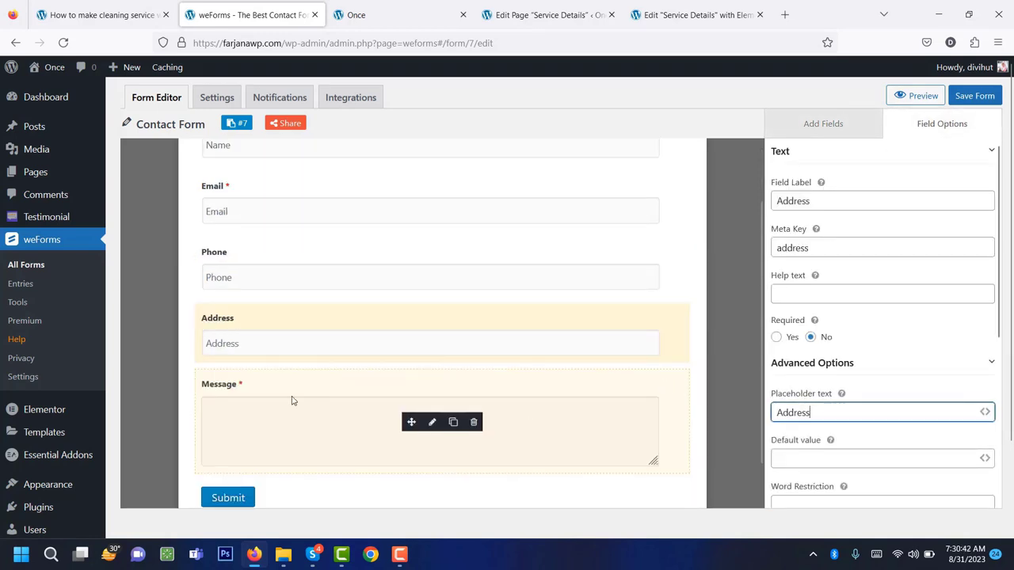
Copy the Message label and paste it as the Message textarea's placeholder.
left_click(432, 422)
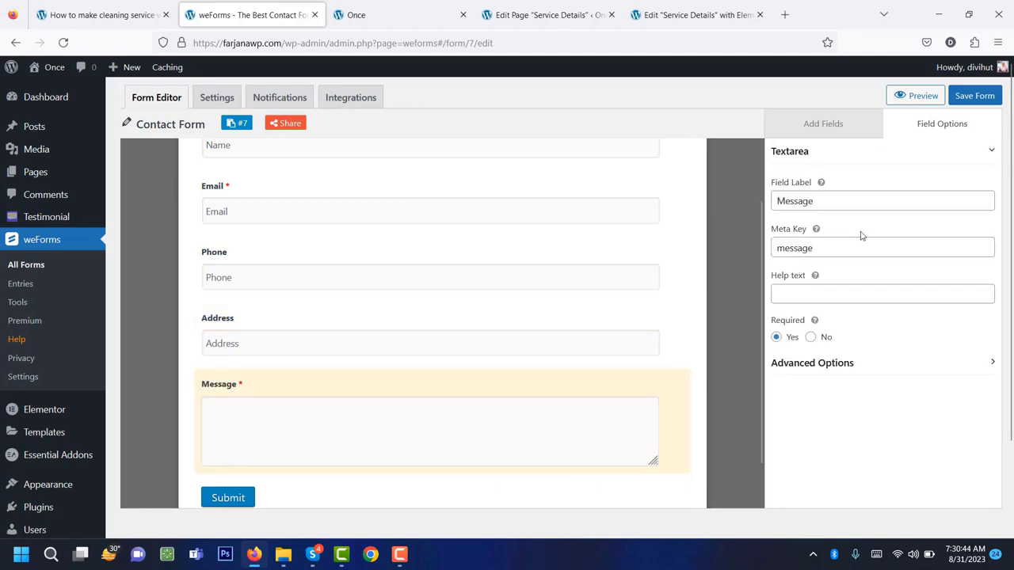
left_click(819, 201)
double_click(800, 202)
key("ctrl+c")
right_click(797, 203)
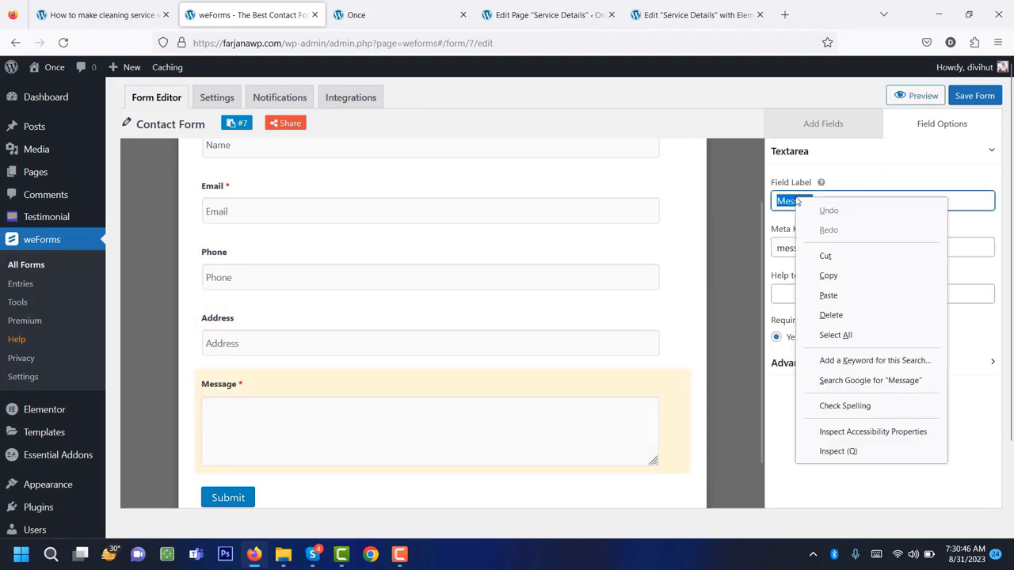
left_click(828, 275)
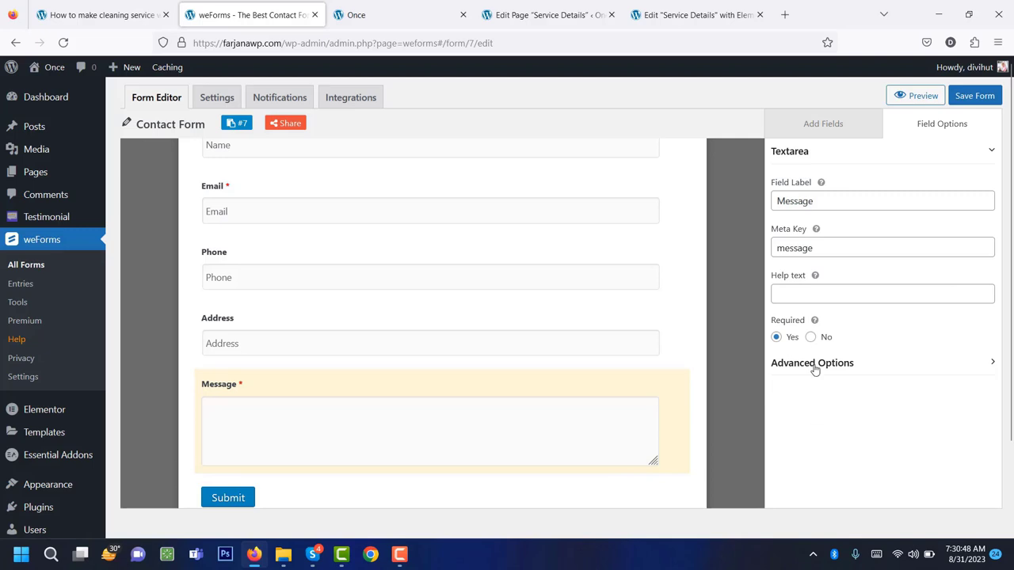
left_click(815, 366)
scroll(823, 406, "down", 3)
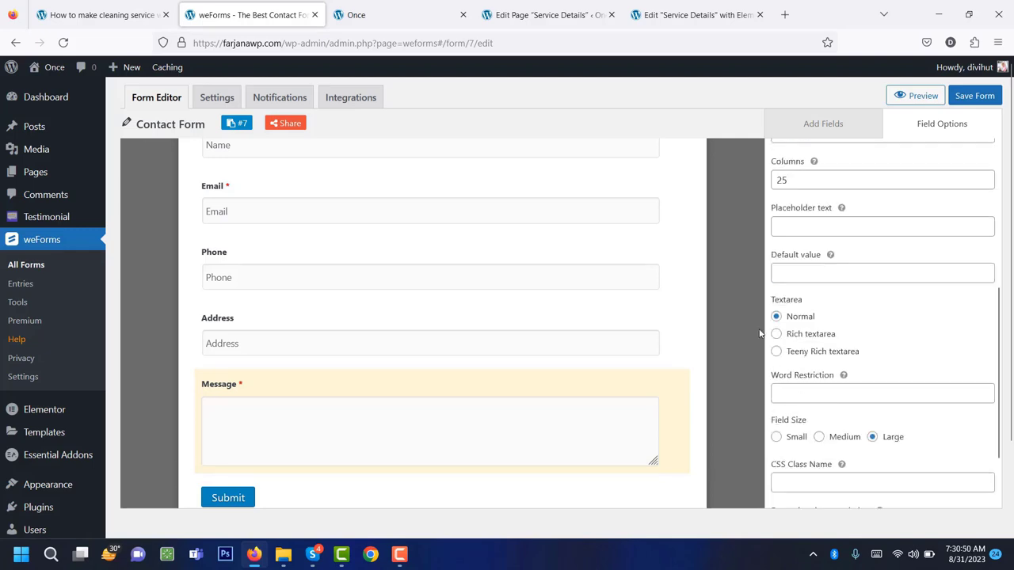
right_click(785, 228)
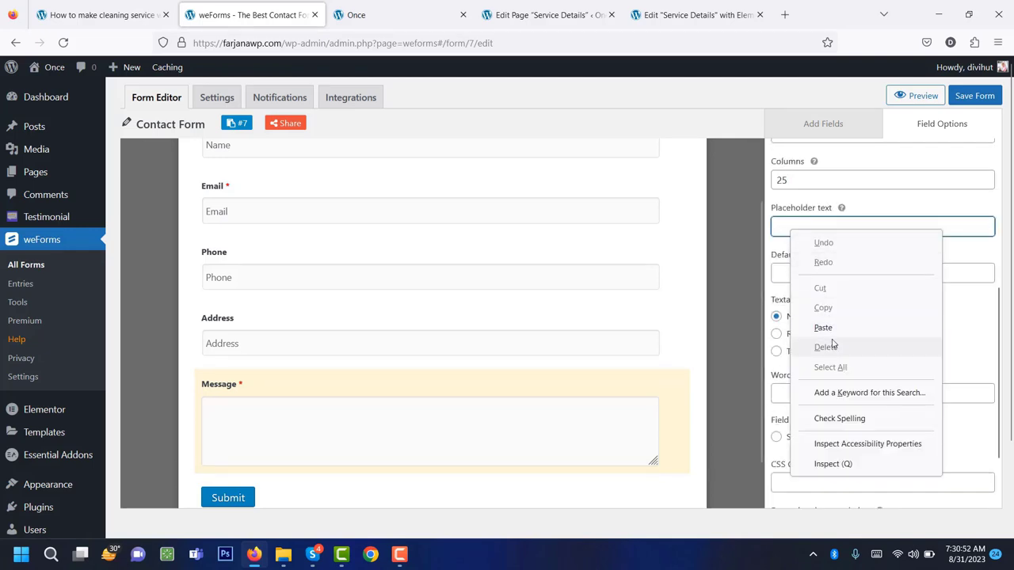
left_click(763, 324)
scroll(412, 357, "down", 1)
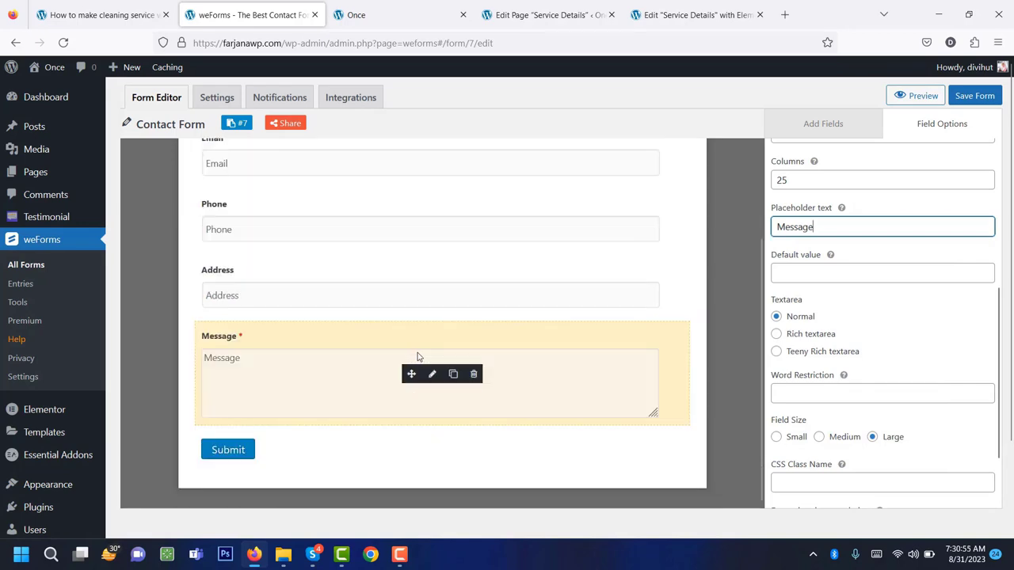
scroll(344, 400, "up", 2)
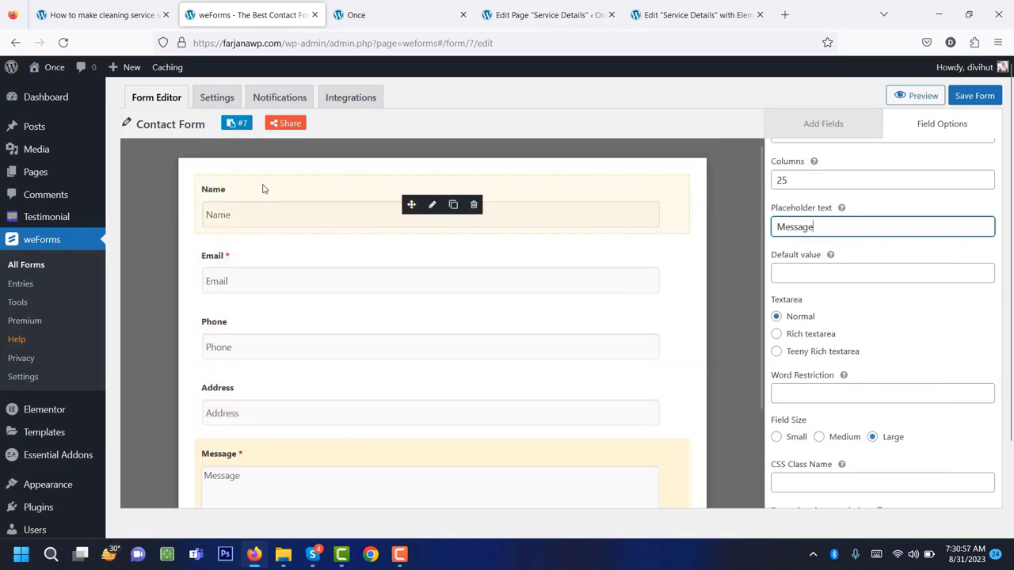
scroll(297, 375, "down", 1)
scroll(297, 376, "down", 1)
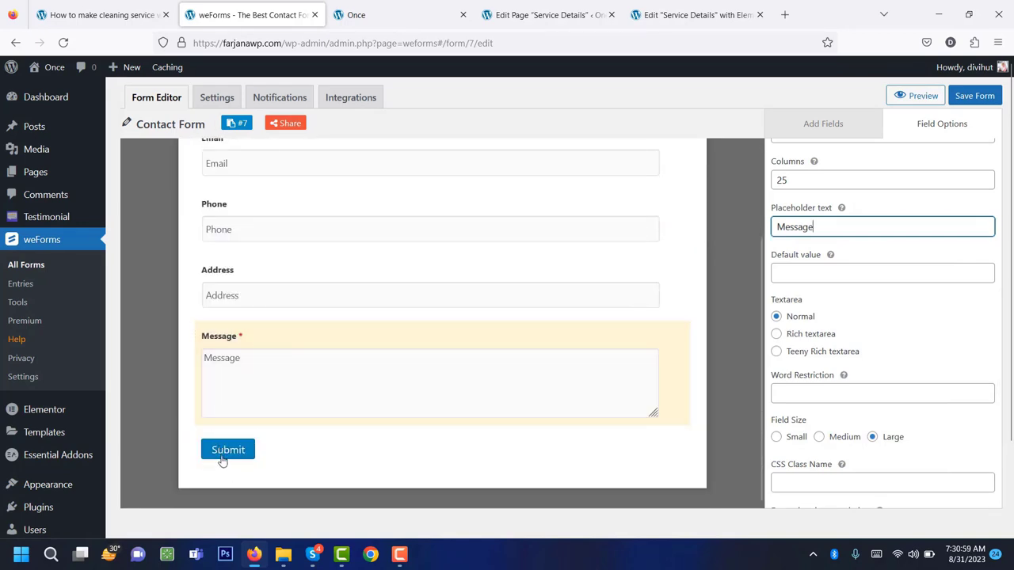
Change the submit button text to 'Send Message', save the form, and return to the home page tab.
left_click(214, 98)
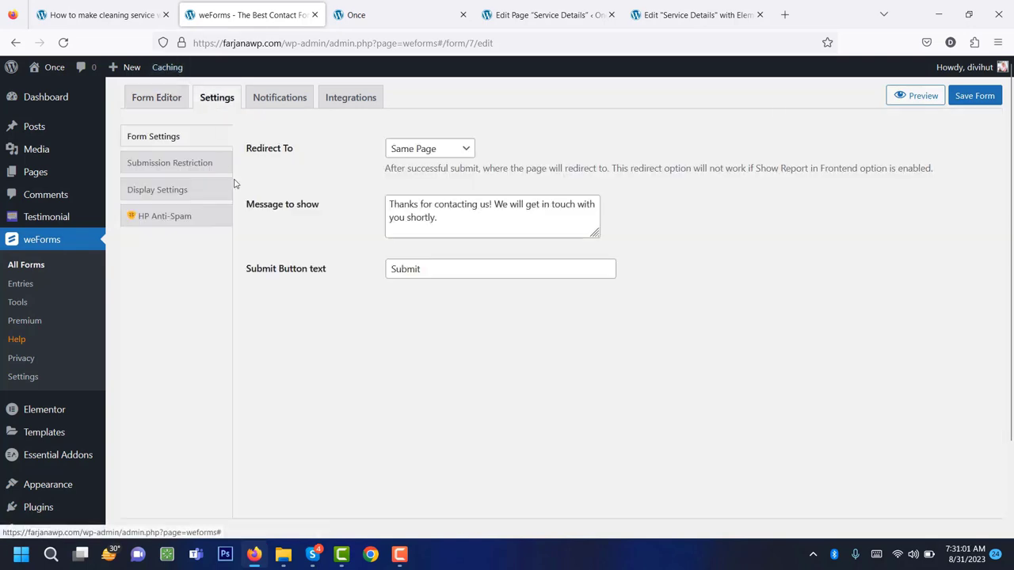
double_click(412, 275)
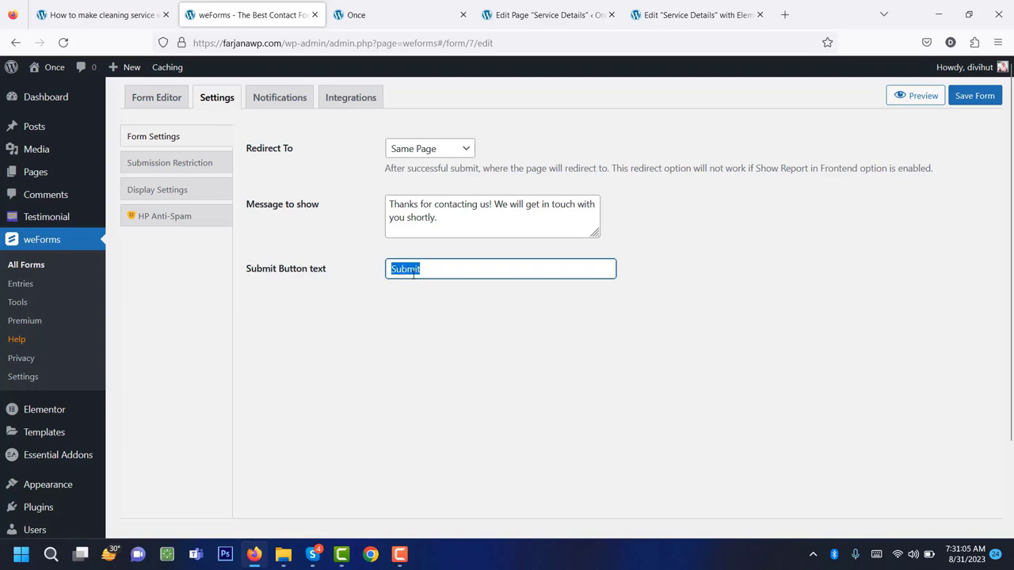
type("Send Message")
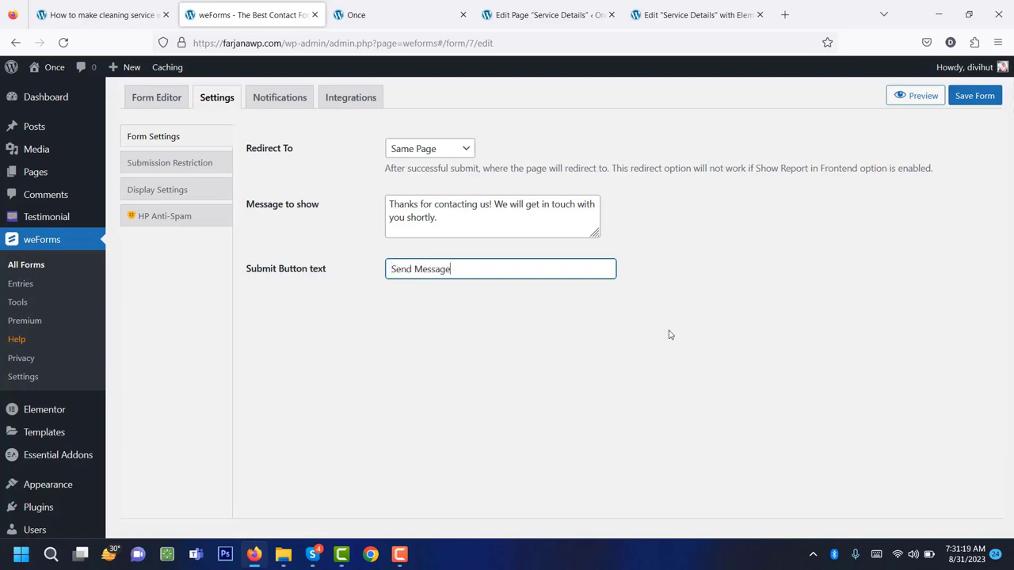
left_click(981, 98)
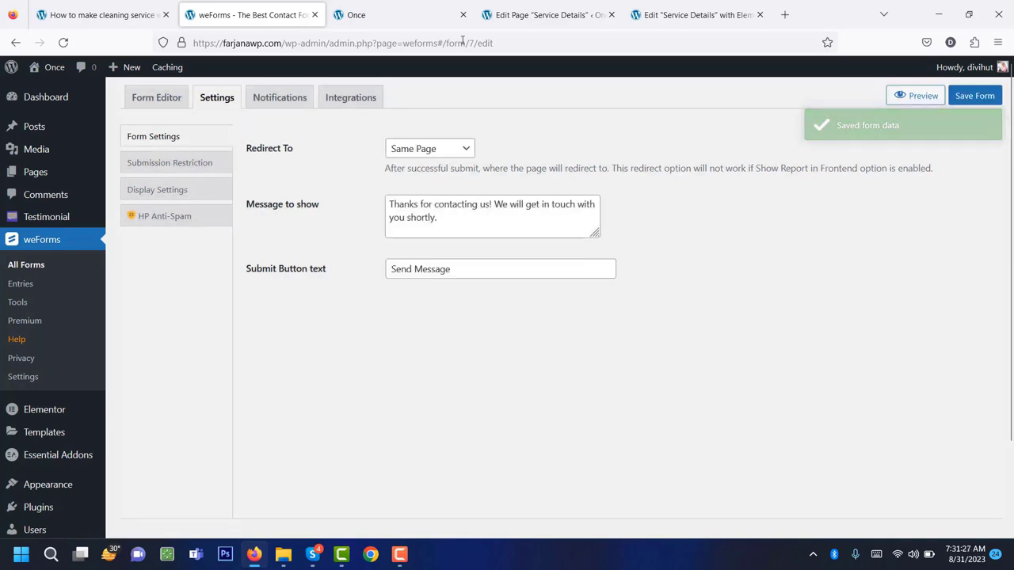
left_click(538, 8)
left_click(416, 8)
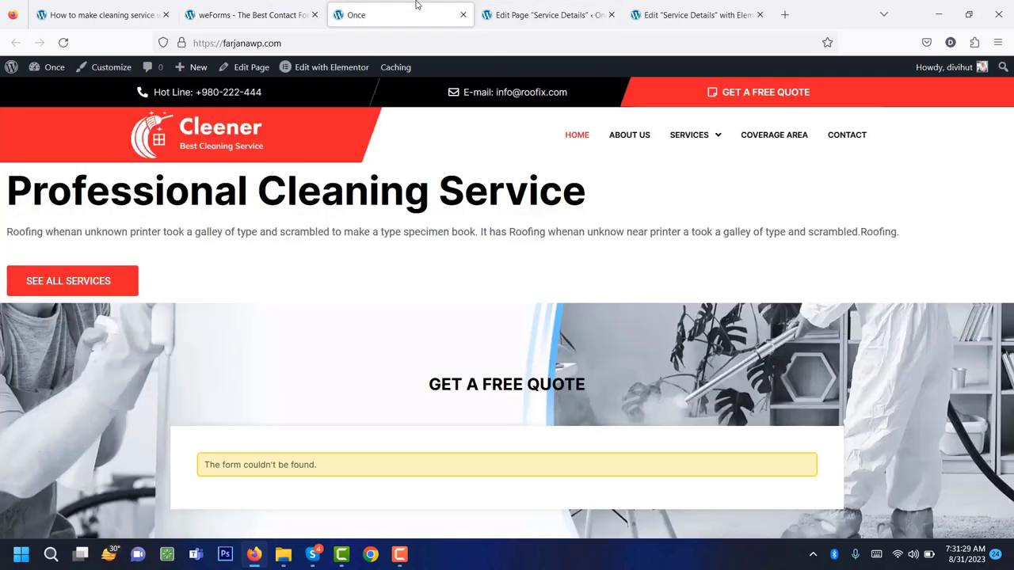
In Elementor, set the quote widget's weForm to Blank Form, update the page and preview it.
left_click(324, 69)
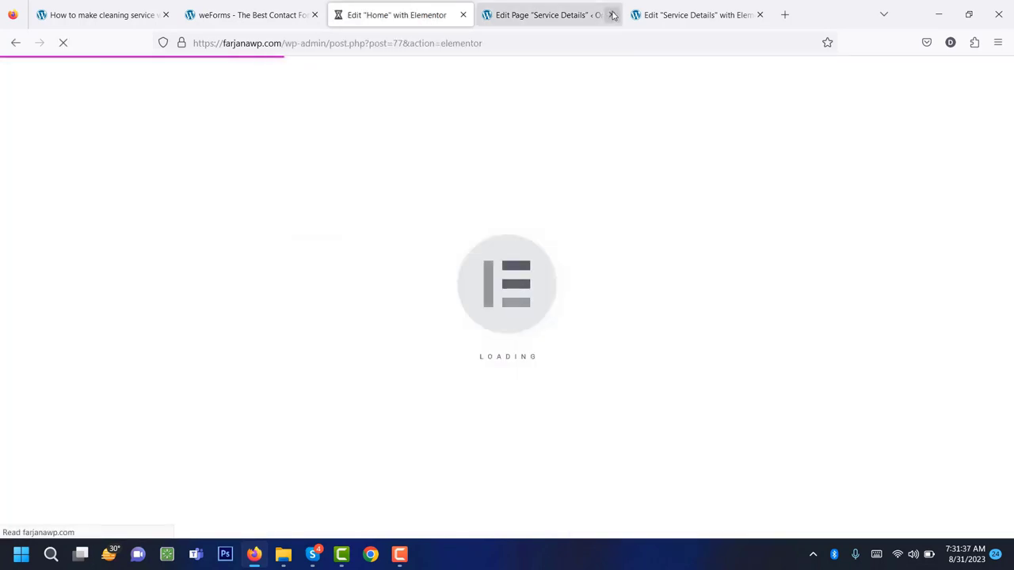
left_click(611, 15)
left_click(611, 14)
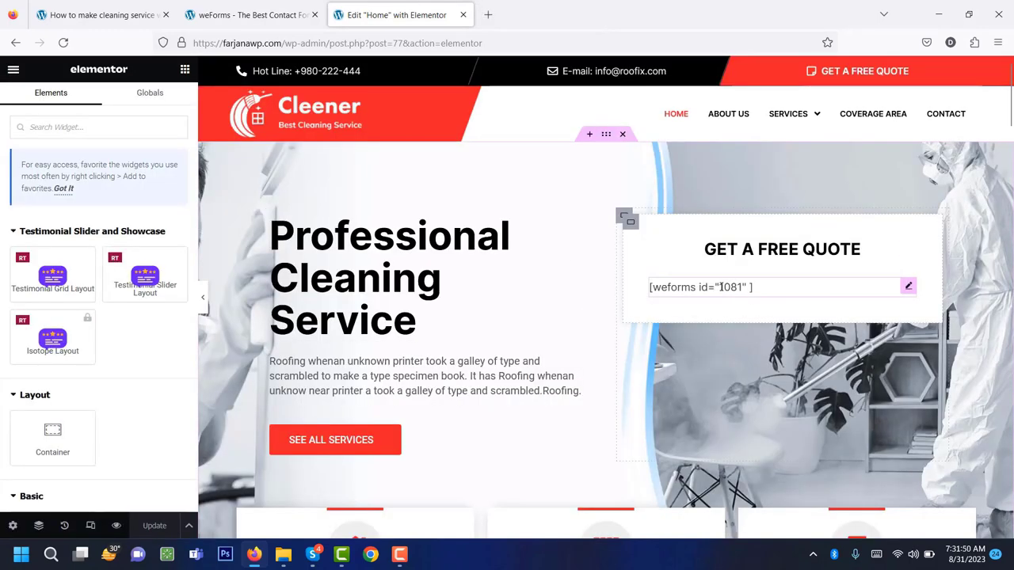
left_click(721, 286)
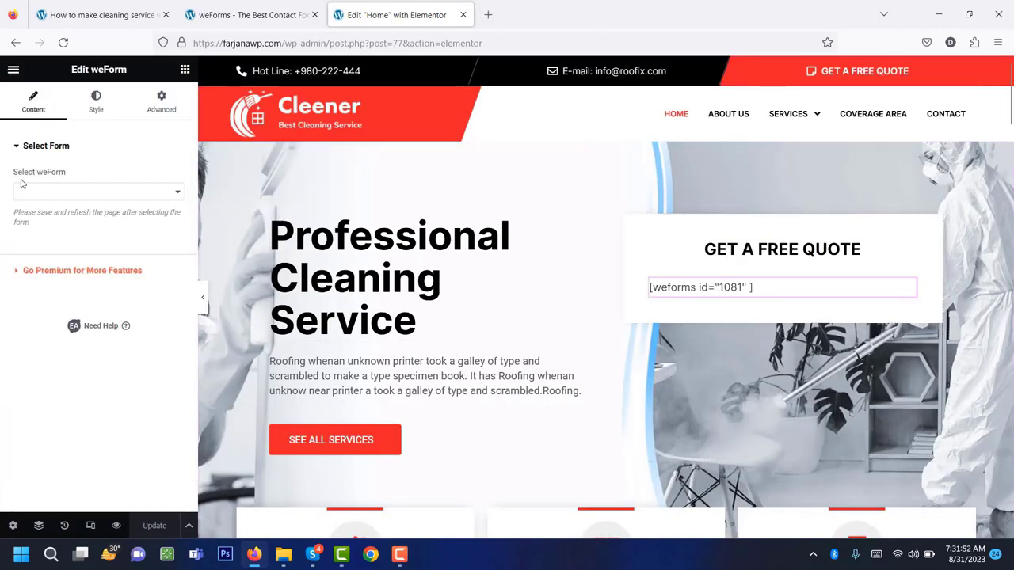
left_click(47, 196)
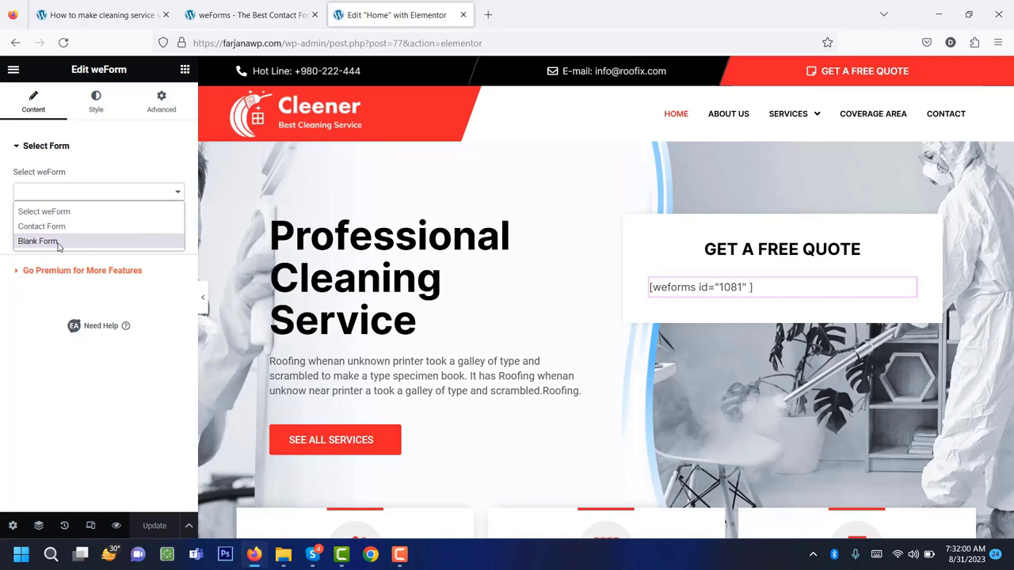
left_click(57, 241)
scroll(788, 339, "down", 2)
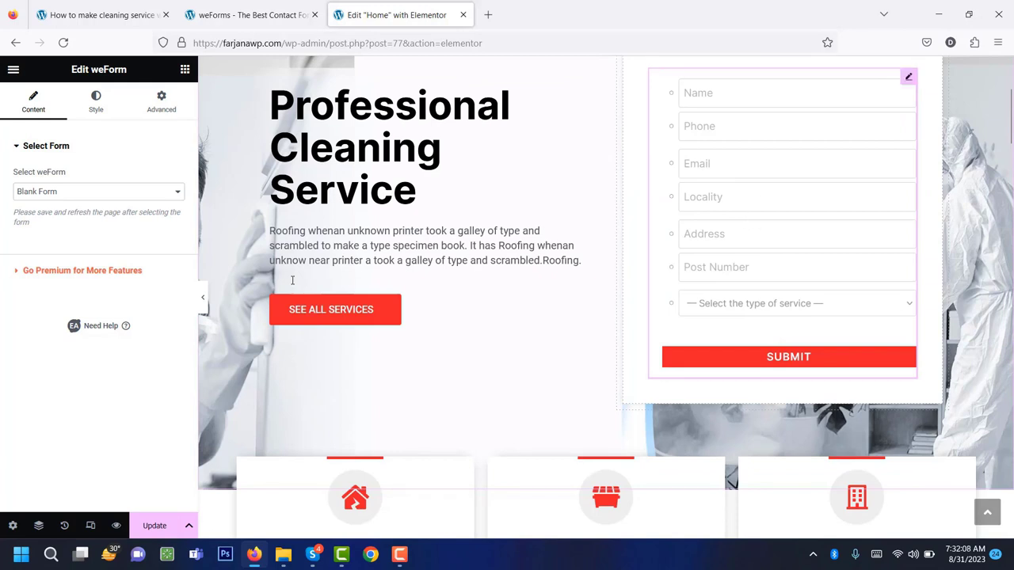
left_click(152, 529)
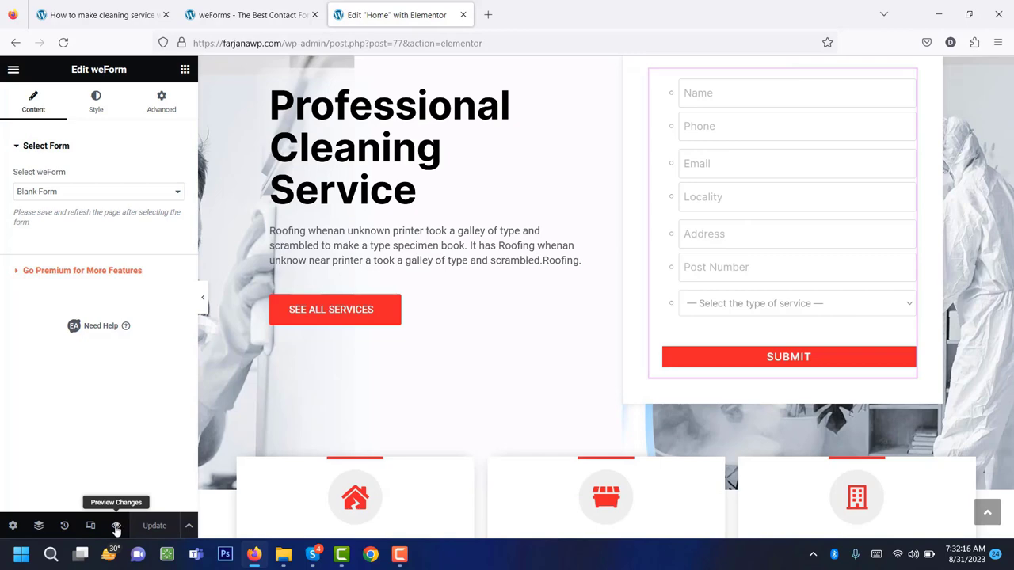
left_click(116, 527)
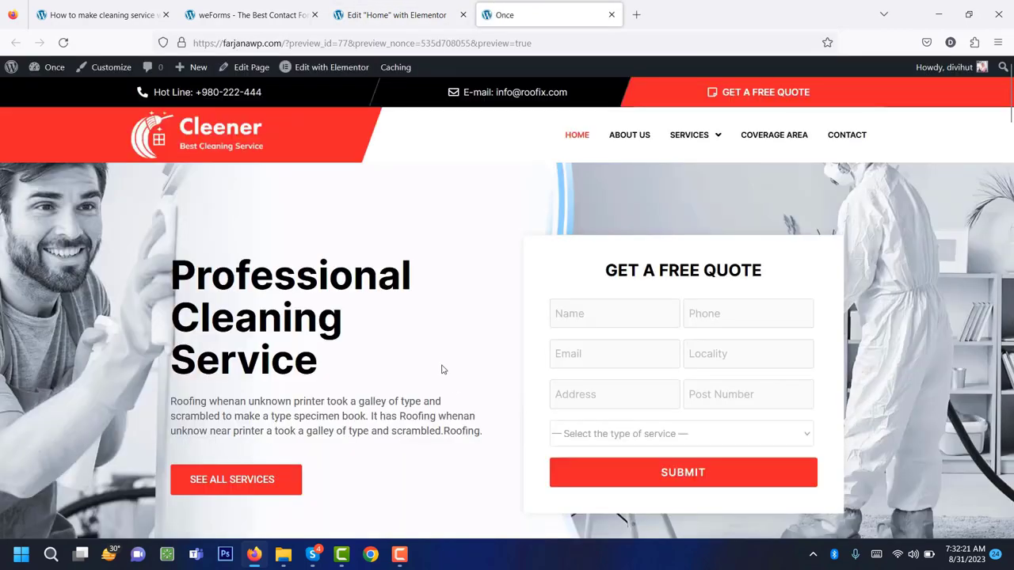
scroll(444, 367, "down", 1)
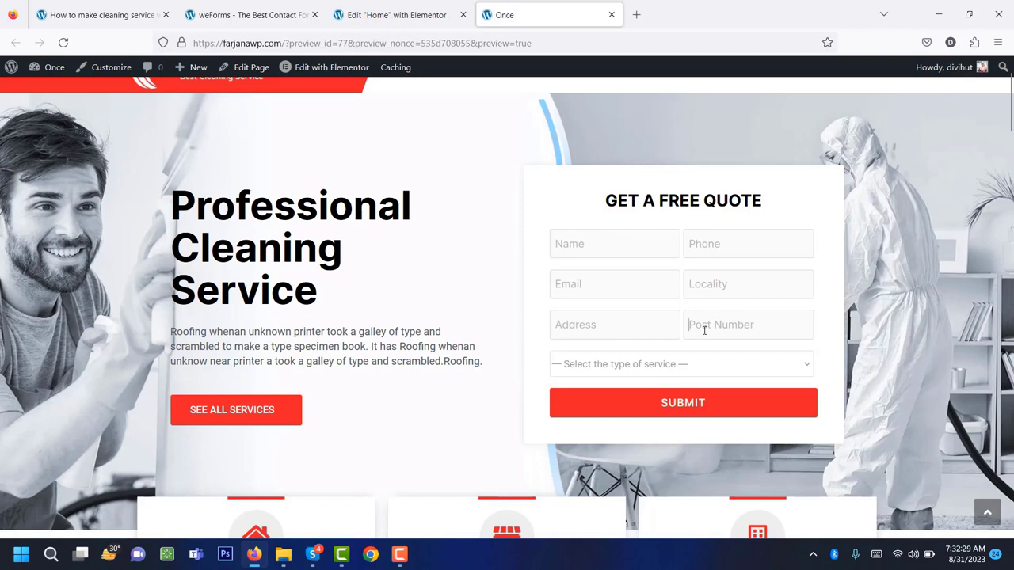
left_click(640, 374)
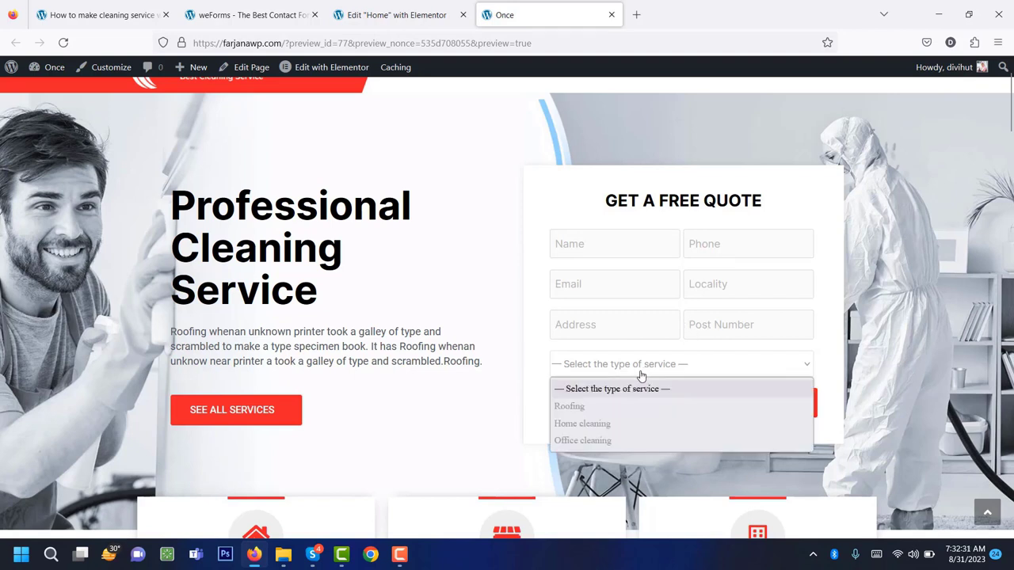
left_click(641, 373)
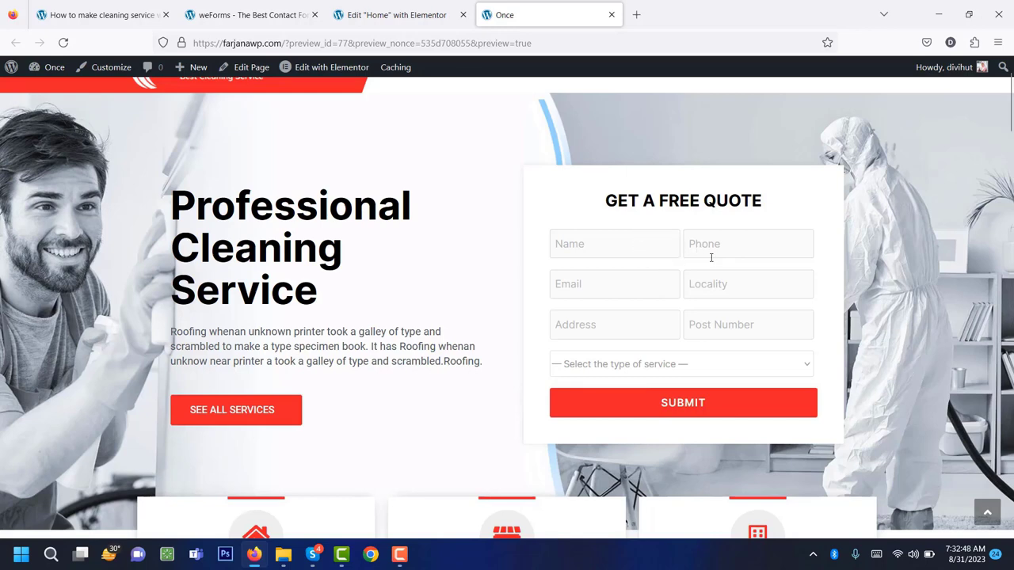
Open the Contact page from the site nav in a background tab and review its form.
left_click(233, 4)
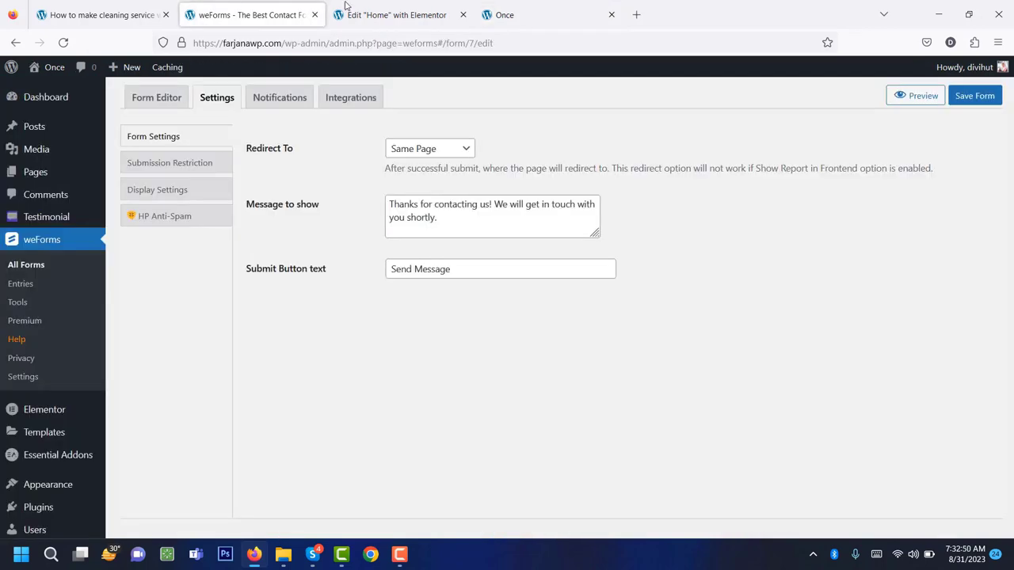
left_click(533, 11)
scroll(689, 194, "up", 1)
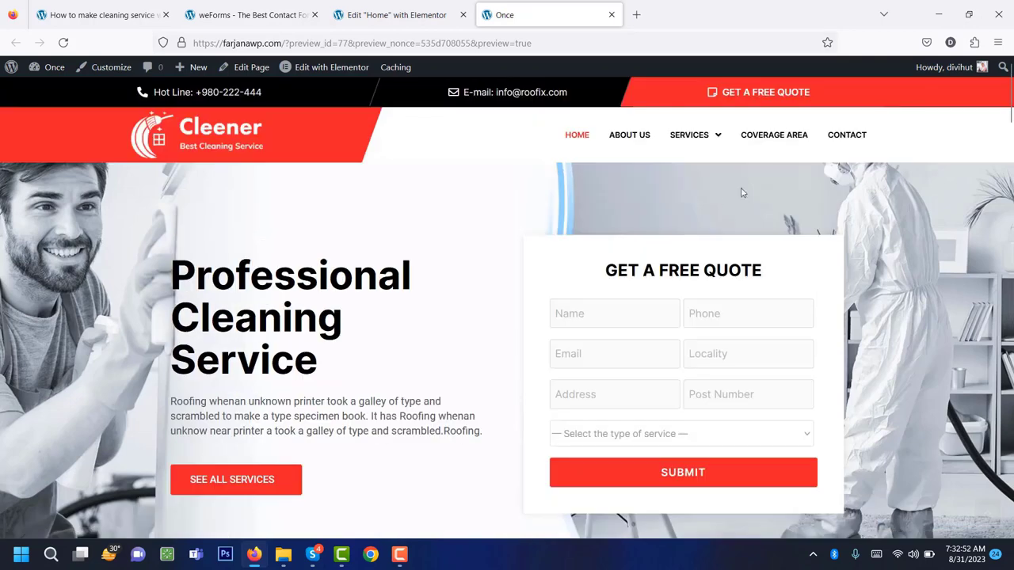
middle_click(855, 137)
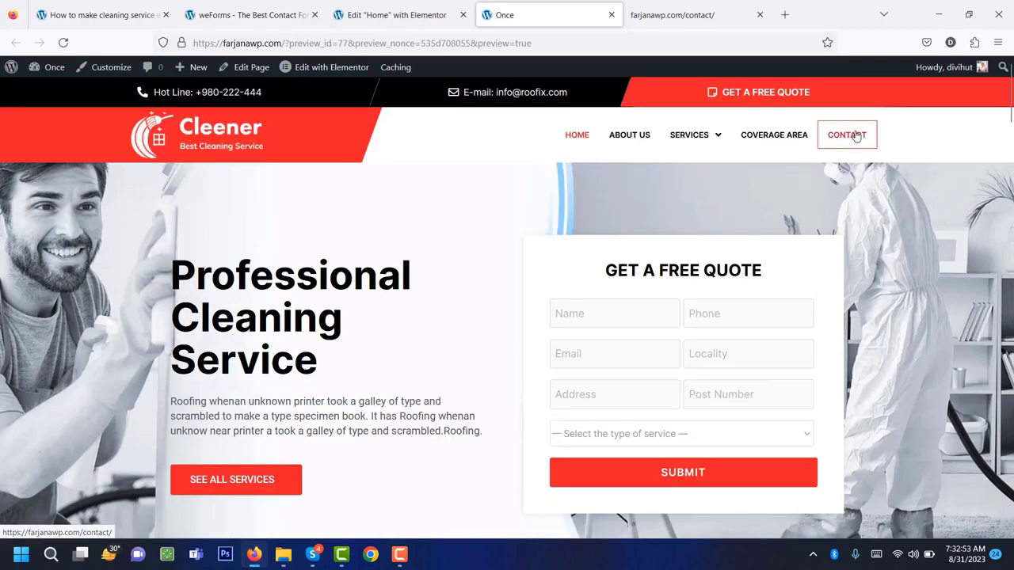
left_click(681, 15)
scroll(665, 341, "down", 5)
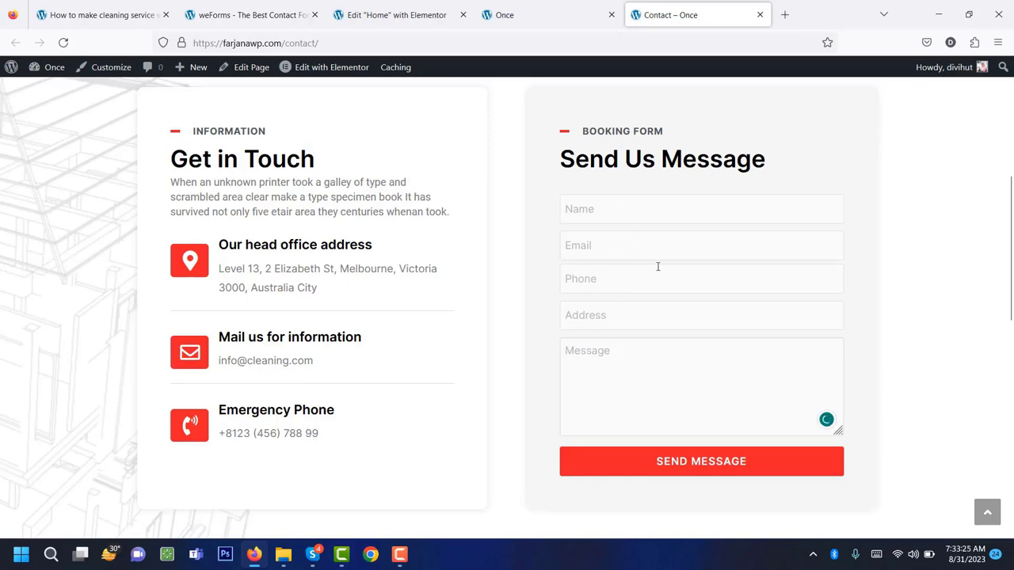
scroll(636, 362, "up", 5)
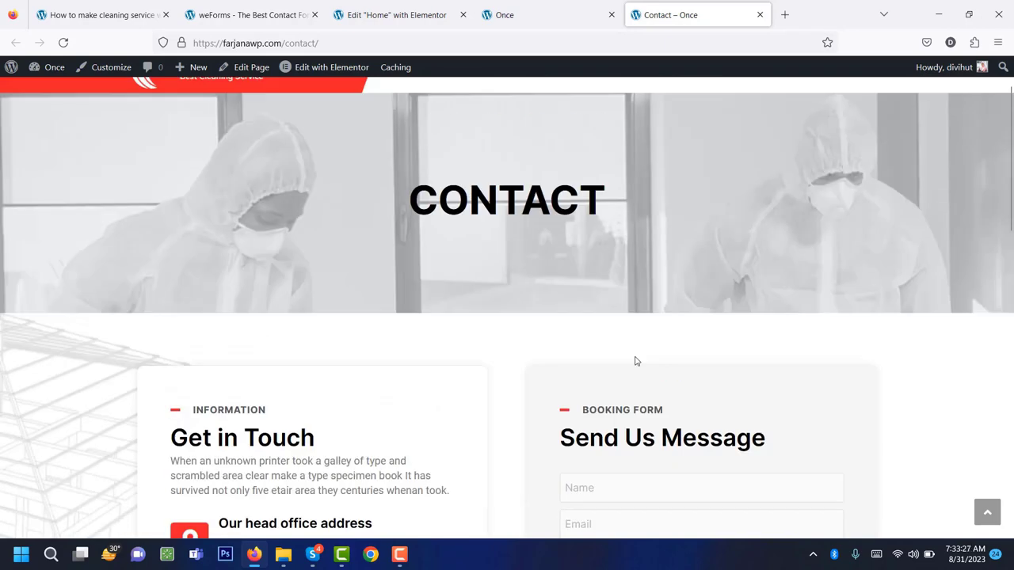
Glance at the tutorial's step list, then return to the weForms form settings.
left_click(523, 14)
left_click(412, 9)
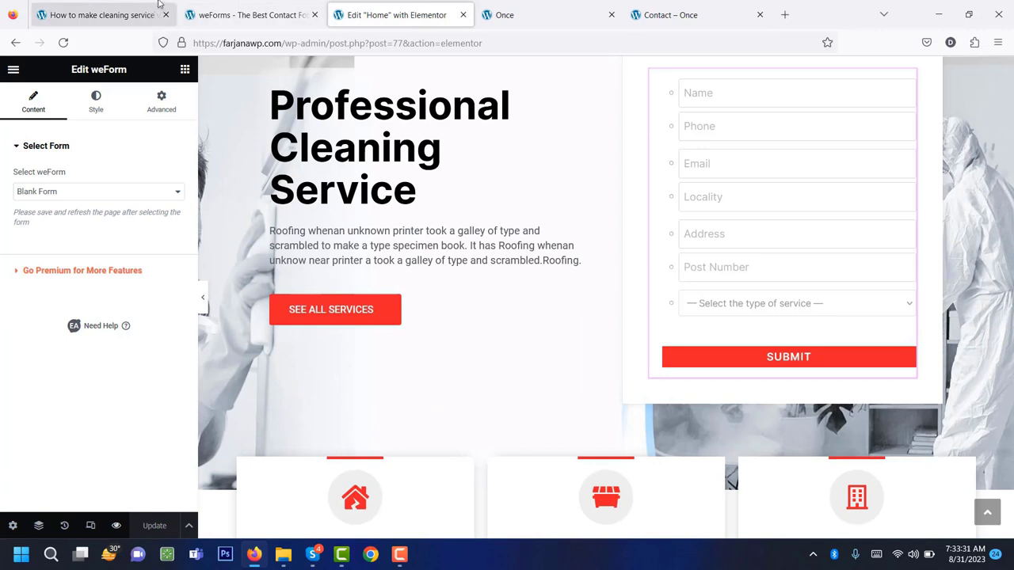
left_click(119, 11)
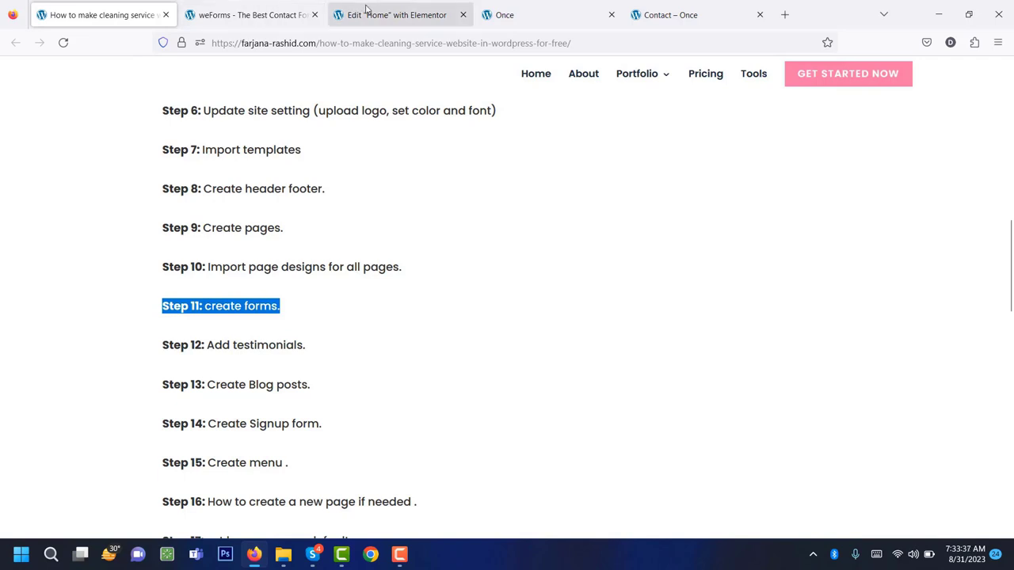
left_click(368, 8)
left_click(264, 5)
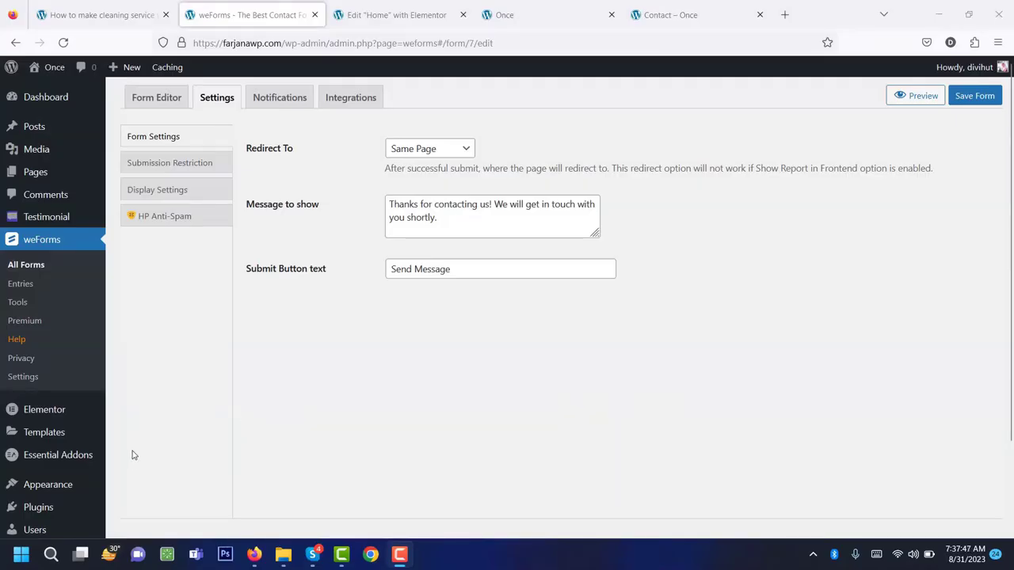
Start a new testimonial titled with a sample person's name and paste the placeholder quote as body.
left_click(49, 223)
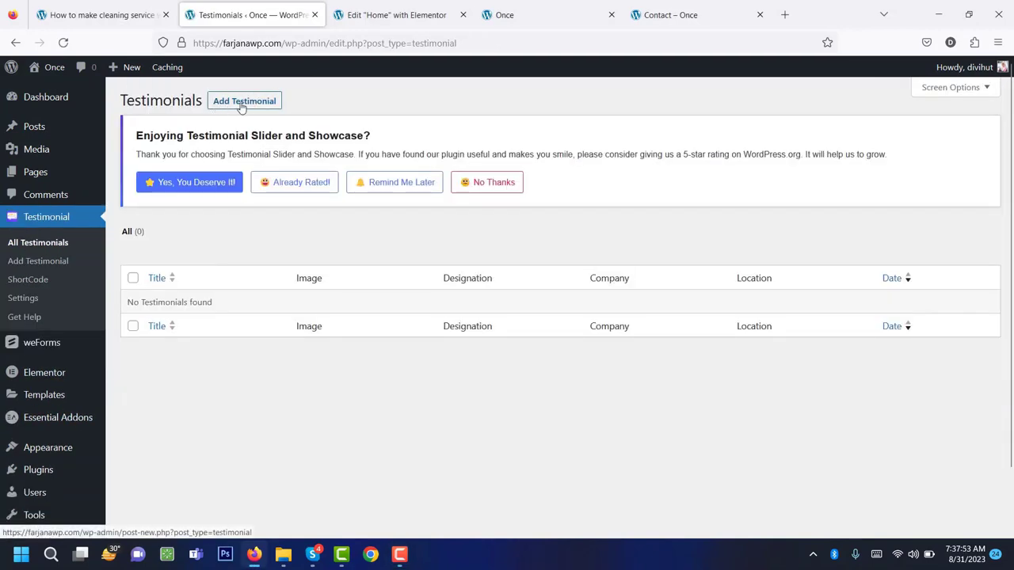
left_click(242, 105)
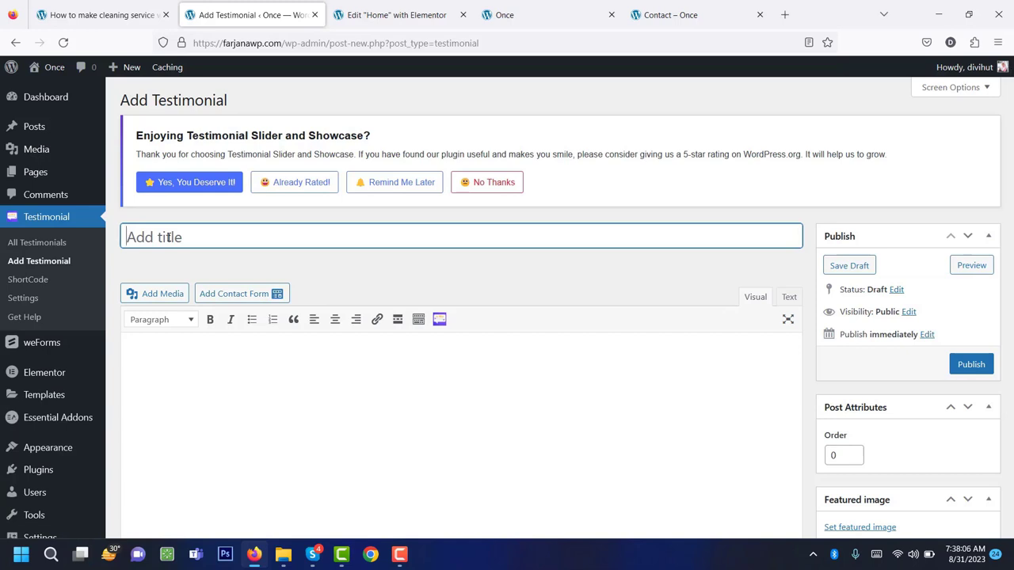
type("John")
type("Doe")
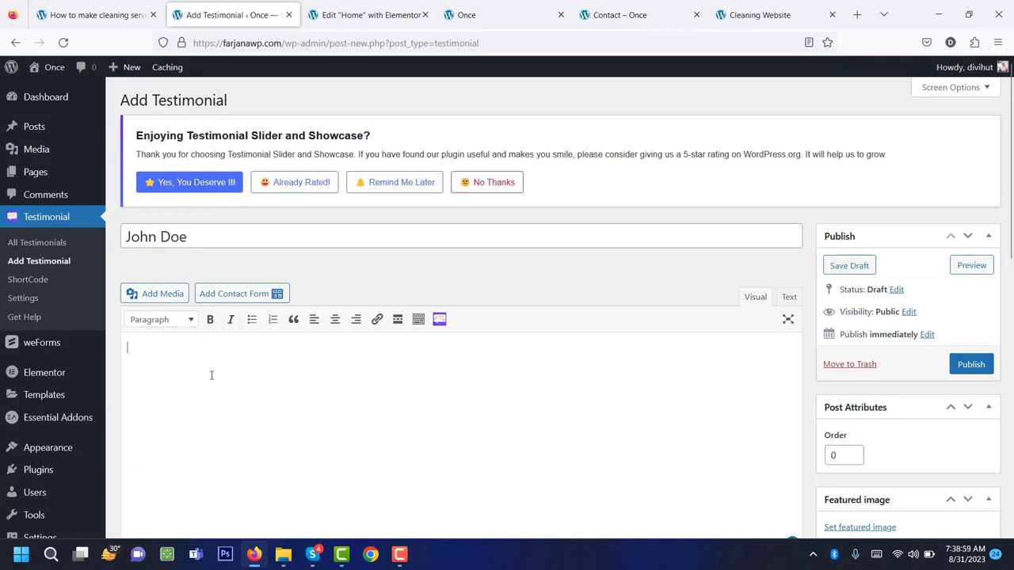
type("Shen an unknown printer took a galley offer type and scrambled it to make a typsp eare cimen book. It has survived not onl.")
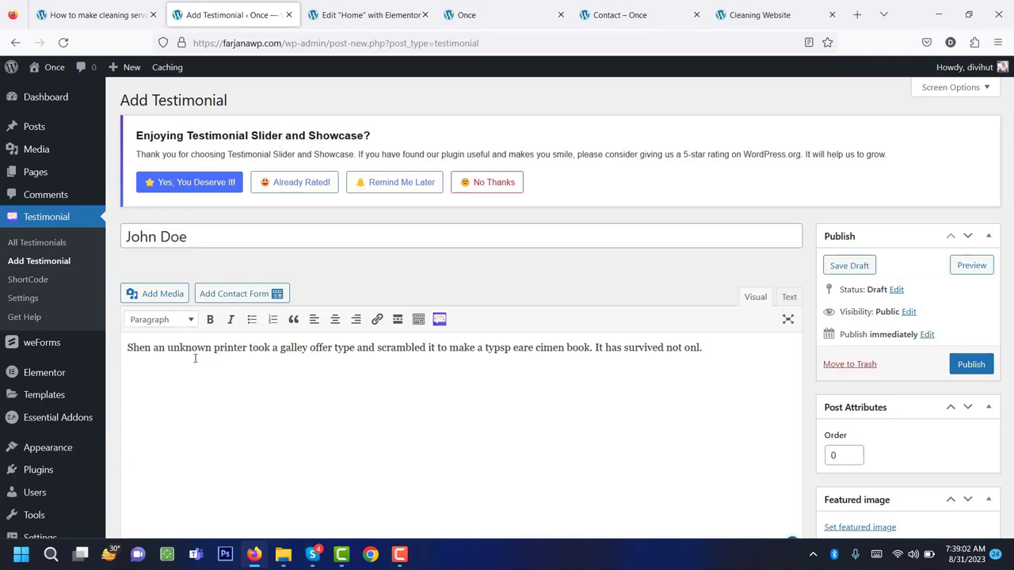
scroll(195, 358, "down", 5)
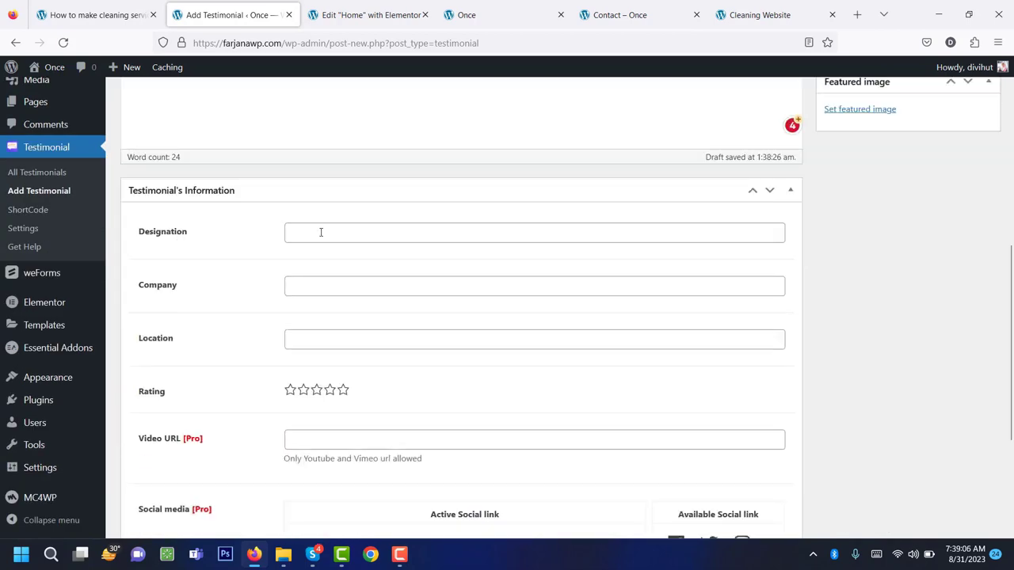
Fill in the Designation field with Founder, passing over Company and Location.
left_click(318, 236)
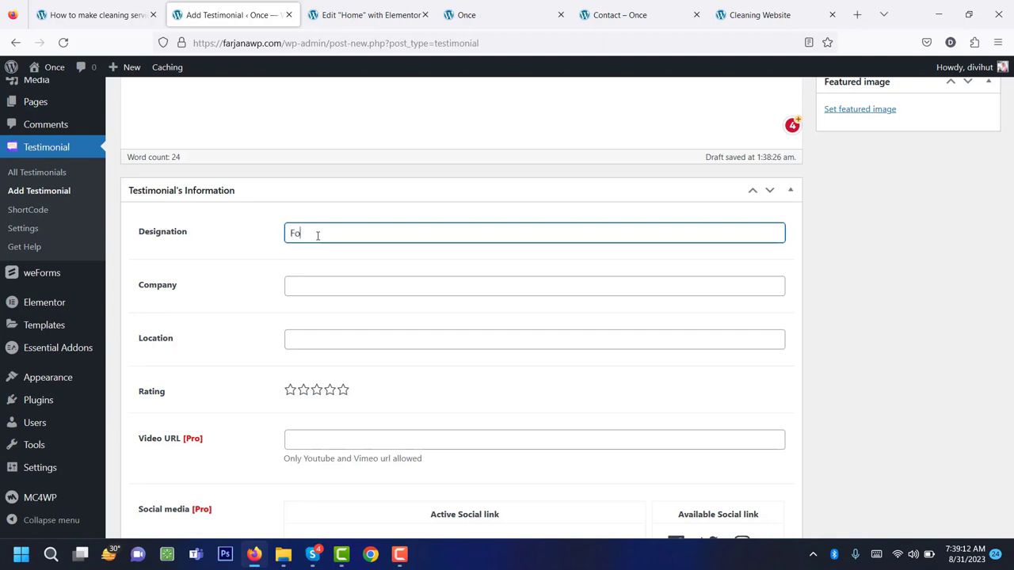
left_click(308, 286)
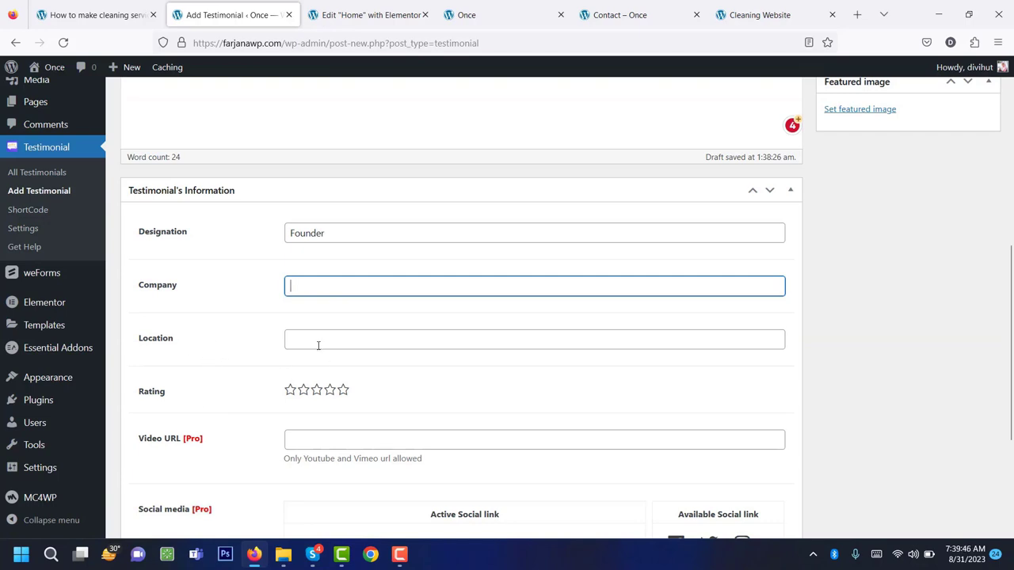
left_click(318, 345)
scroll(333, 416, "down", 3)
scroll(333, 418, "up", 2)
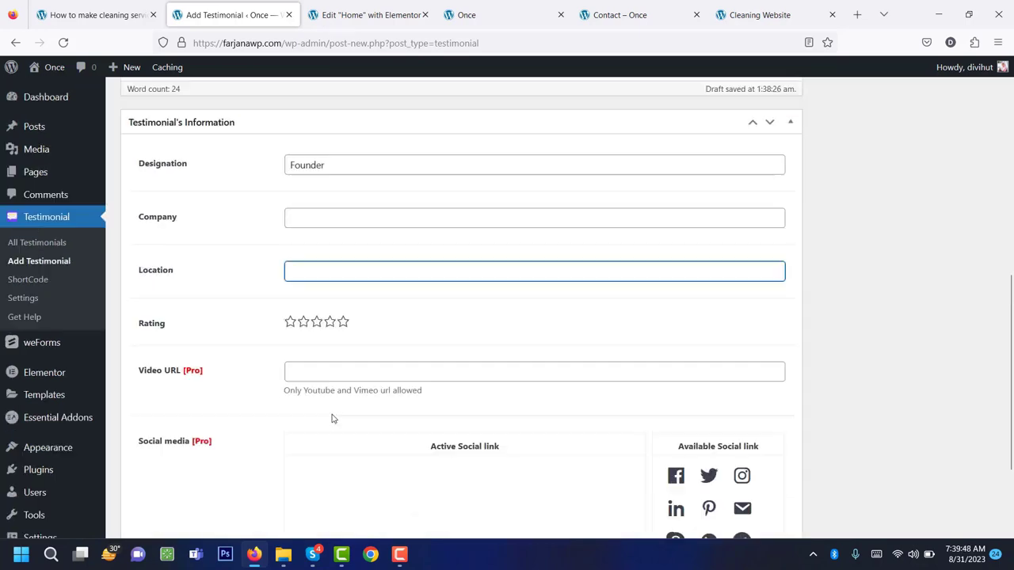
scroll(332, 418, "up", 3)
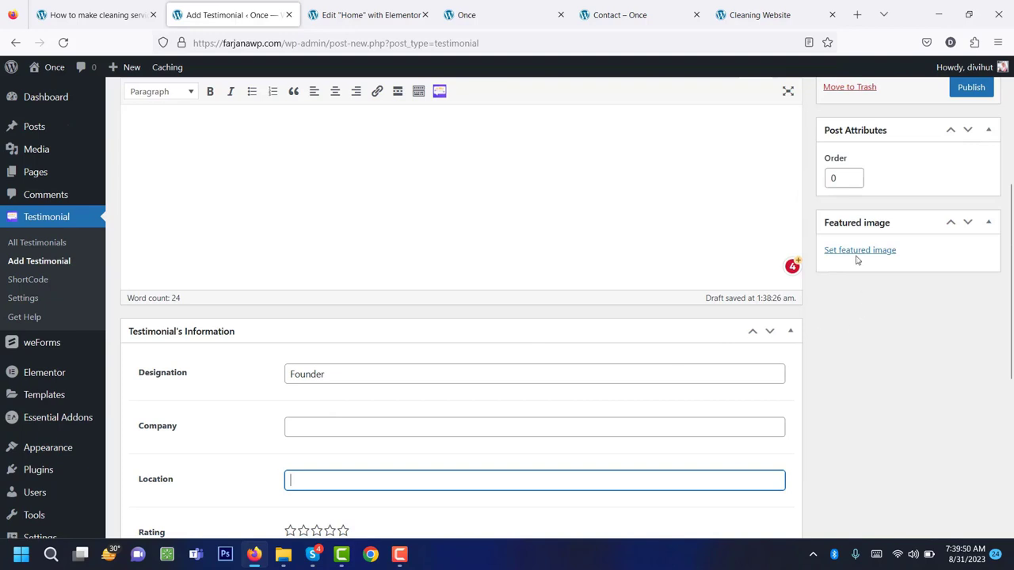
Upload the three testimonial photos, set testimonial1-1 as featured image, and publish the testimonial.
left_click(860, 250)
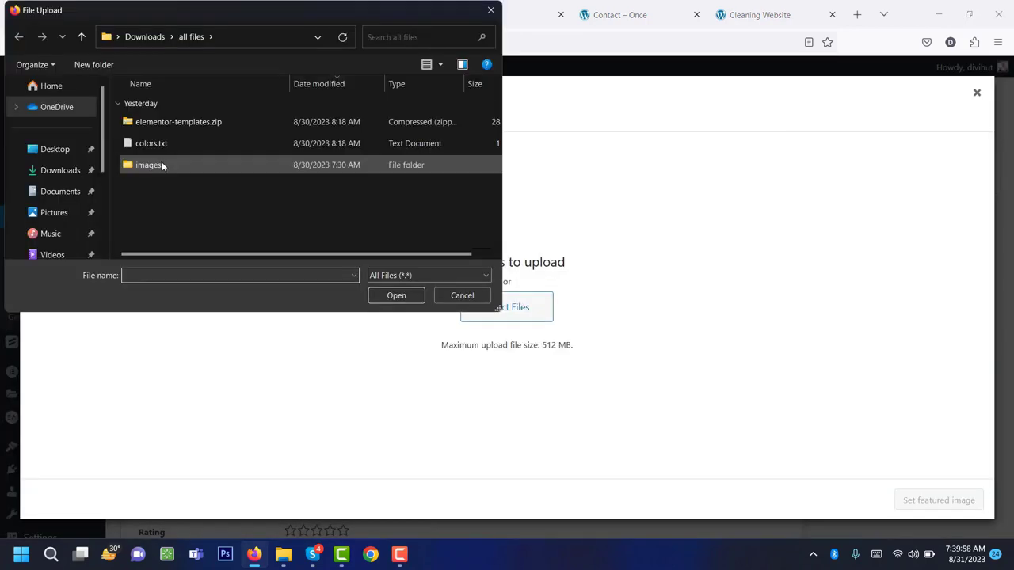
double_click(163, 162)
double_click(179, 144)
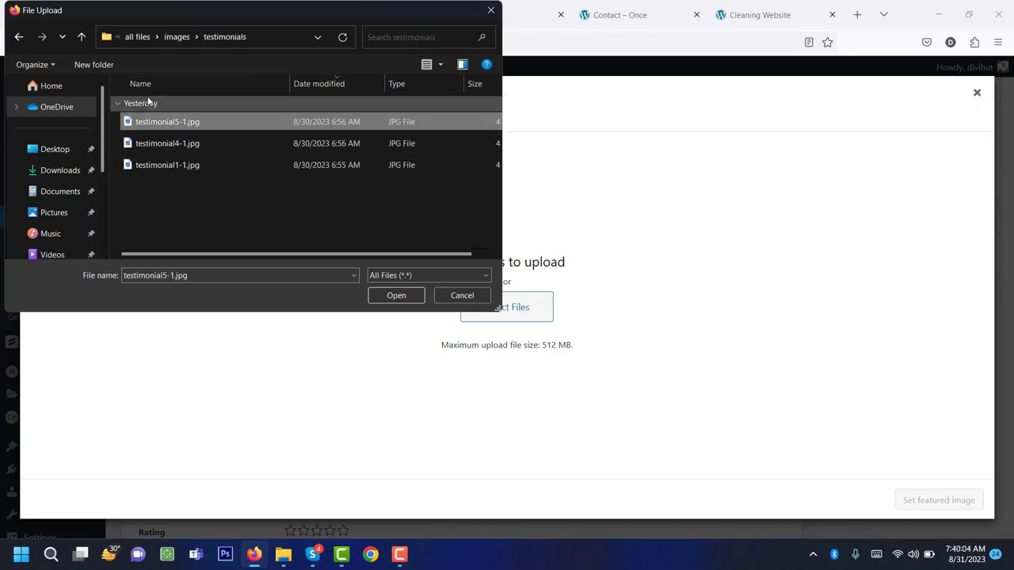
left_click(171, 164, "shift")
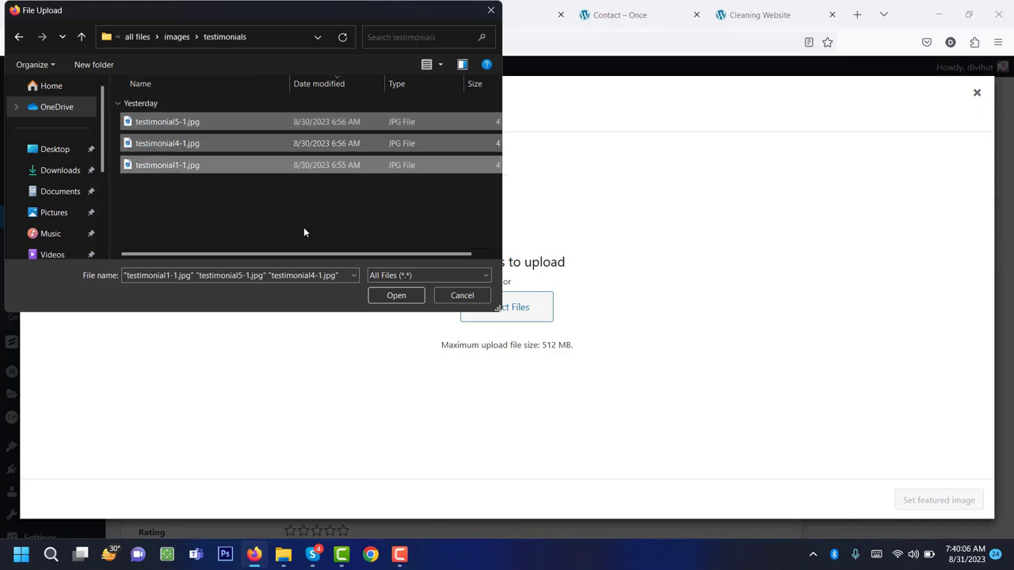
left_click(377, 299)
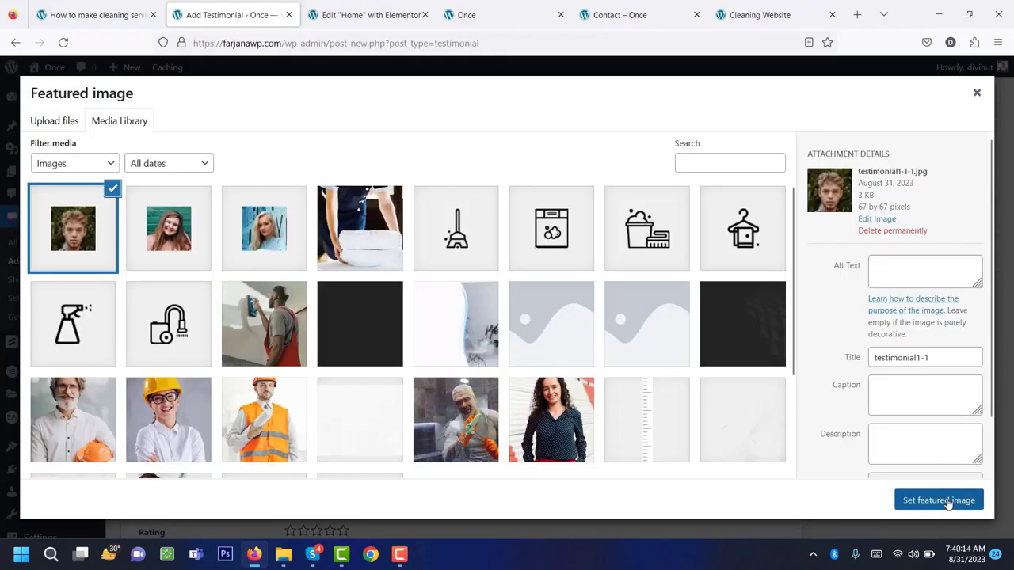
left_click(943, 499)
scroll(919, 475, "up", 10)
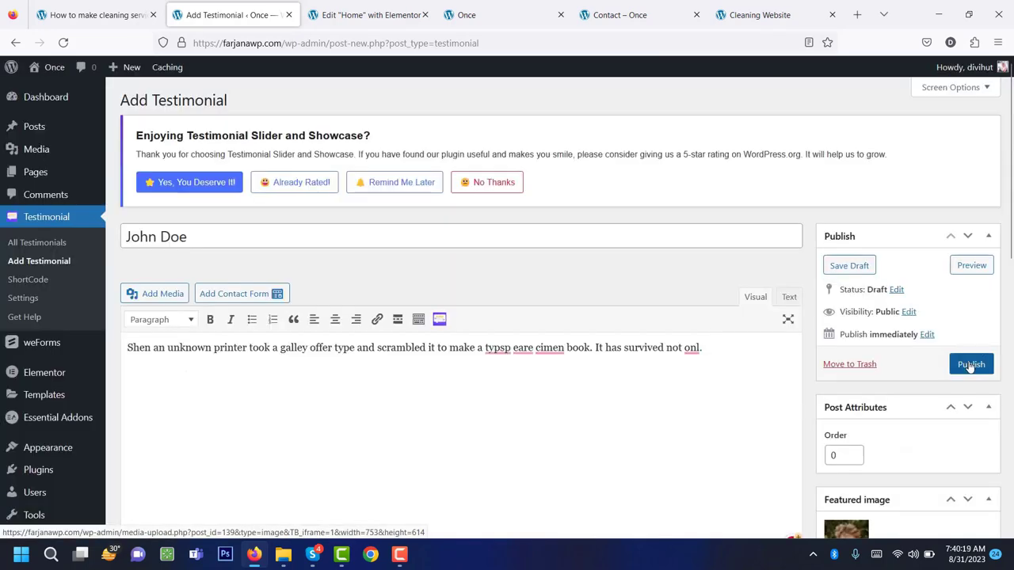
left_click(970, 365)
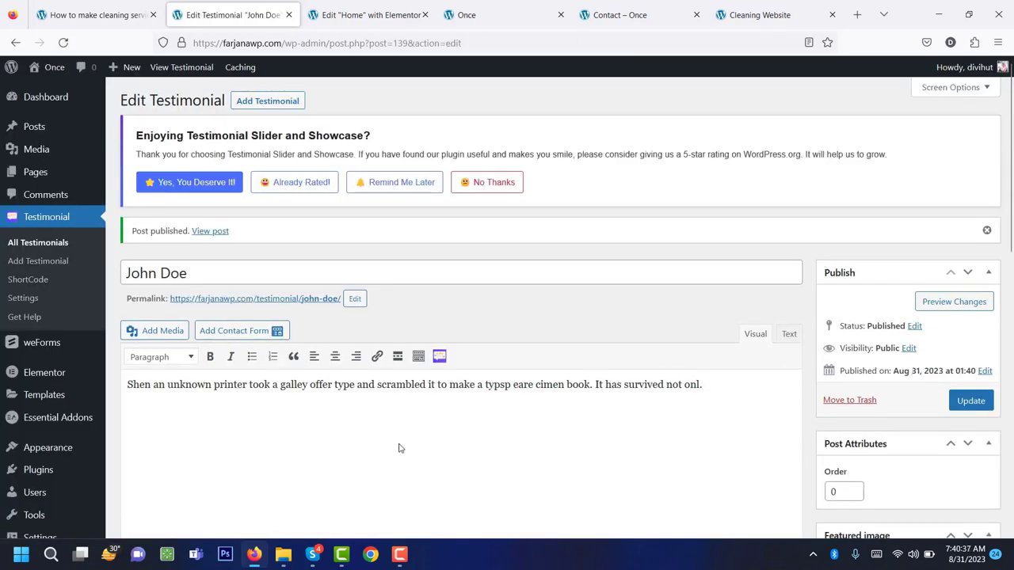
Confirm in All Testimonials that three are published, then close both testimonial editor tabs.
left_click(55, 245)
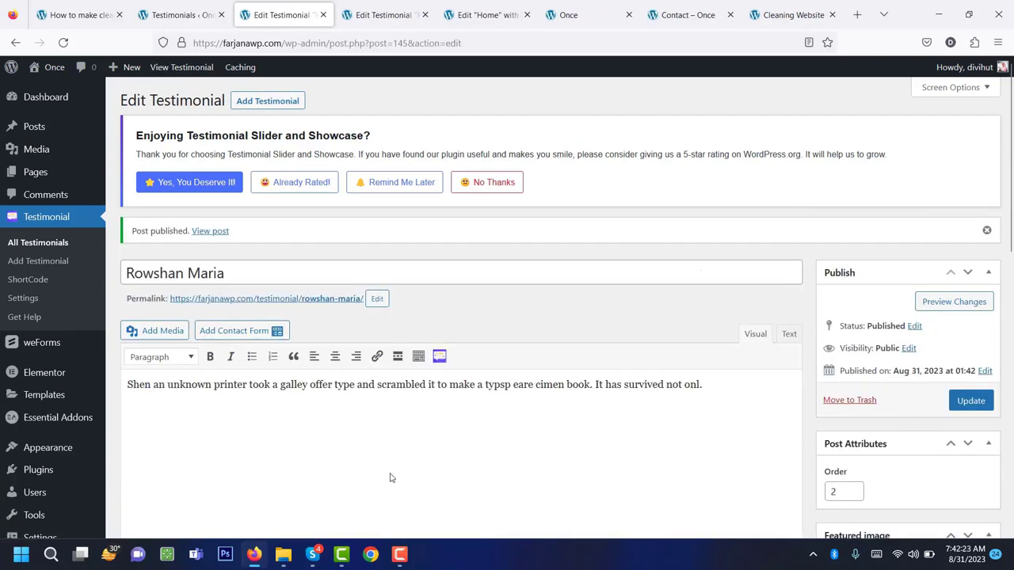
left_click(412, 9)
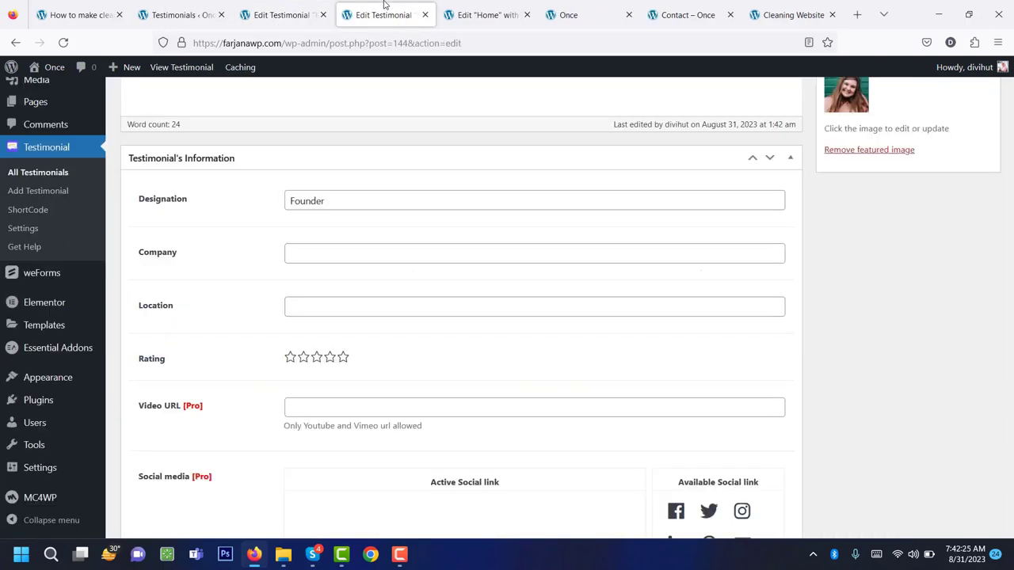
left_click(184, 14)
left_click(64, 42)
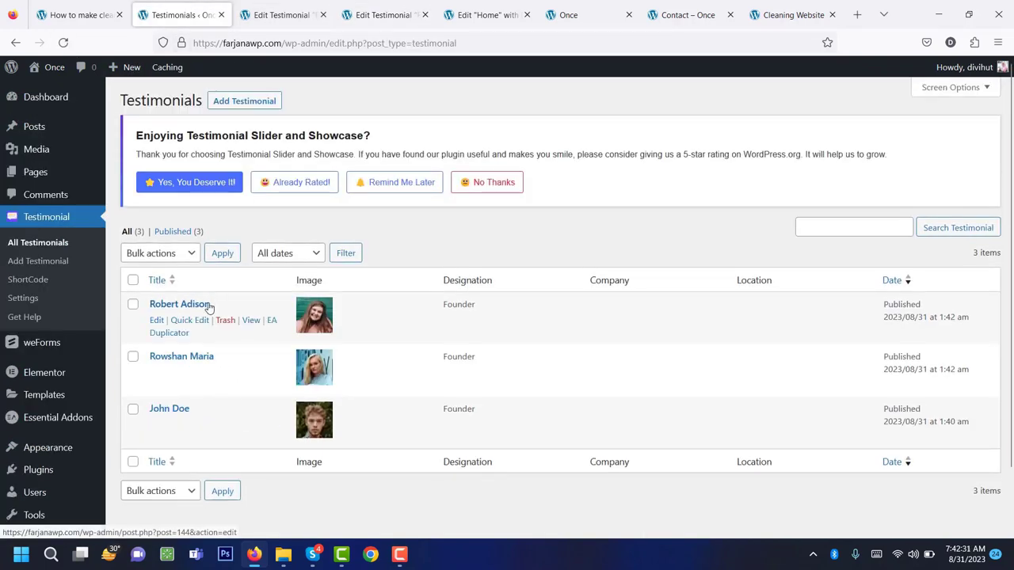
left_click(274, 15)
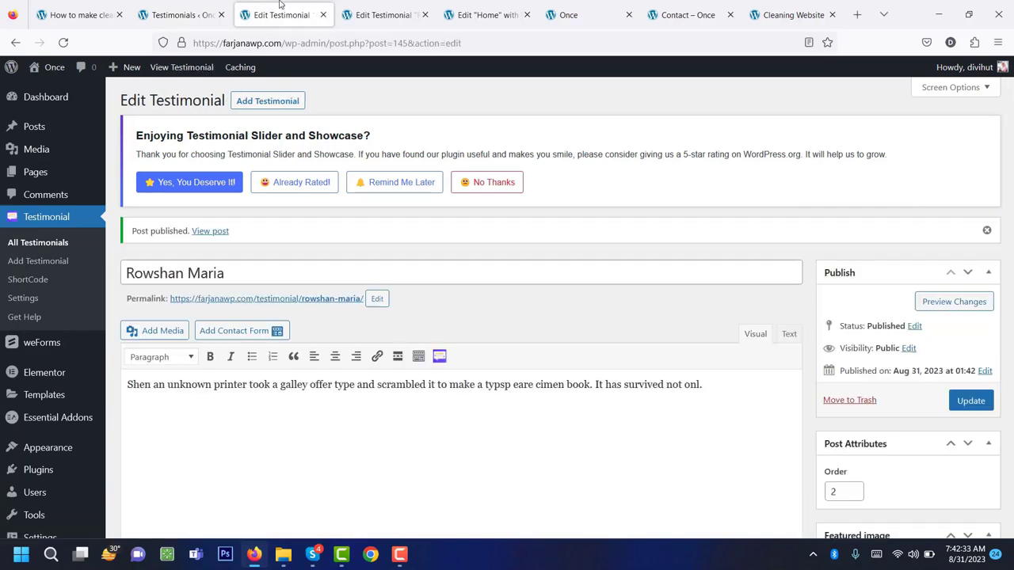
left_click(323, 14)
left_click(324, 14)
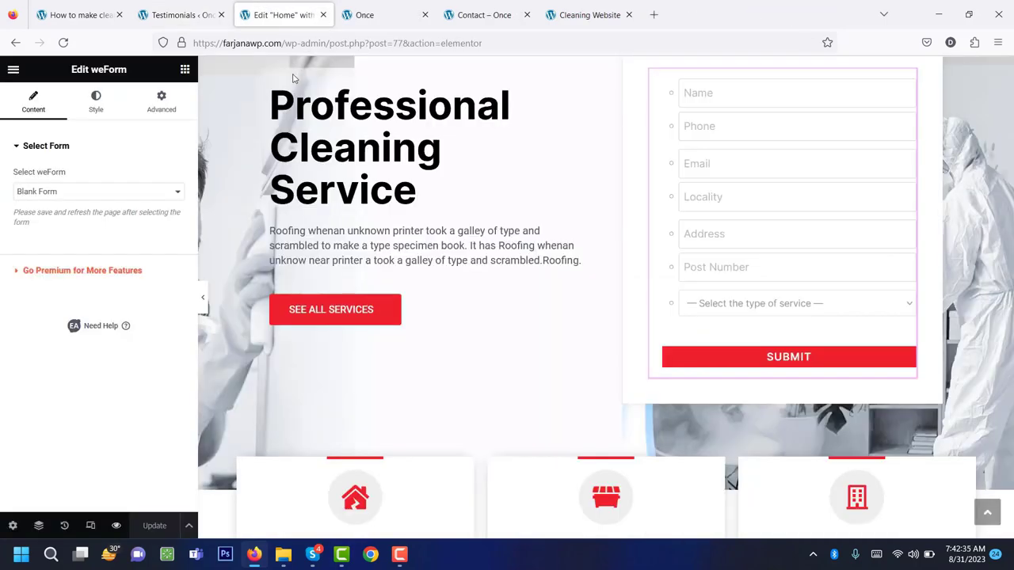
Reload the Elementor editor, select the testimonial slider widget and review its Style colour options.
scroll(317, 309, "up", 3)
left_click(66, 43)
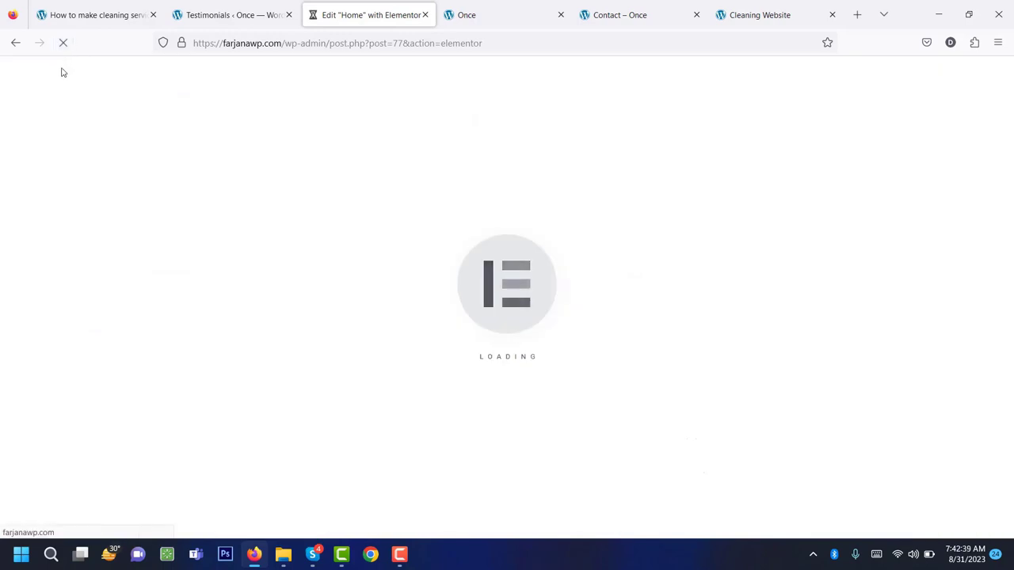
scroll(419, 331, "down", 7)
scroll(419, 332, "down", 10)
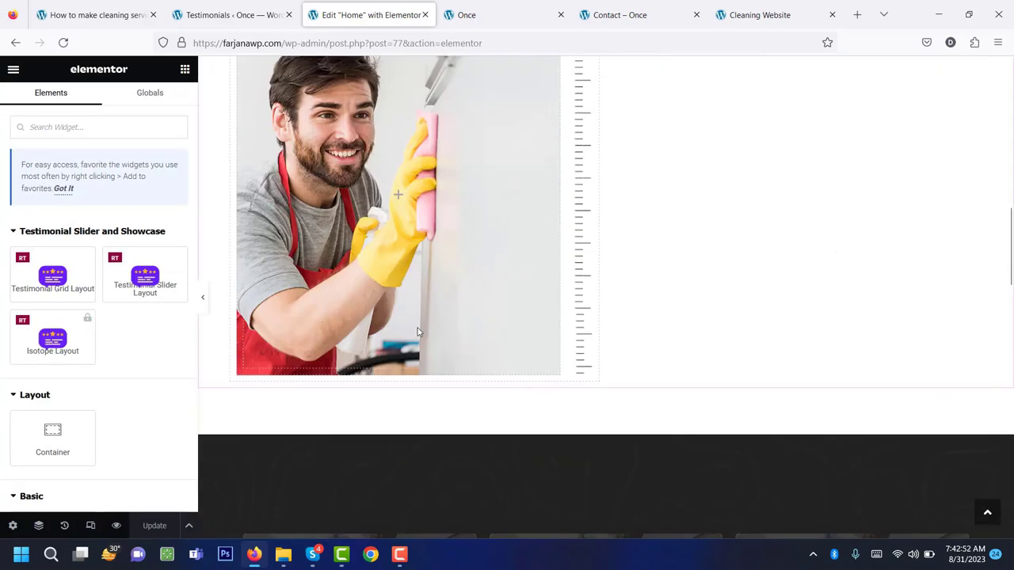
scroll(415, 319, "down", 2)
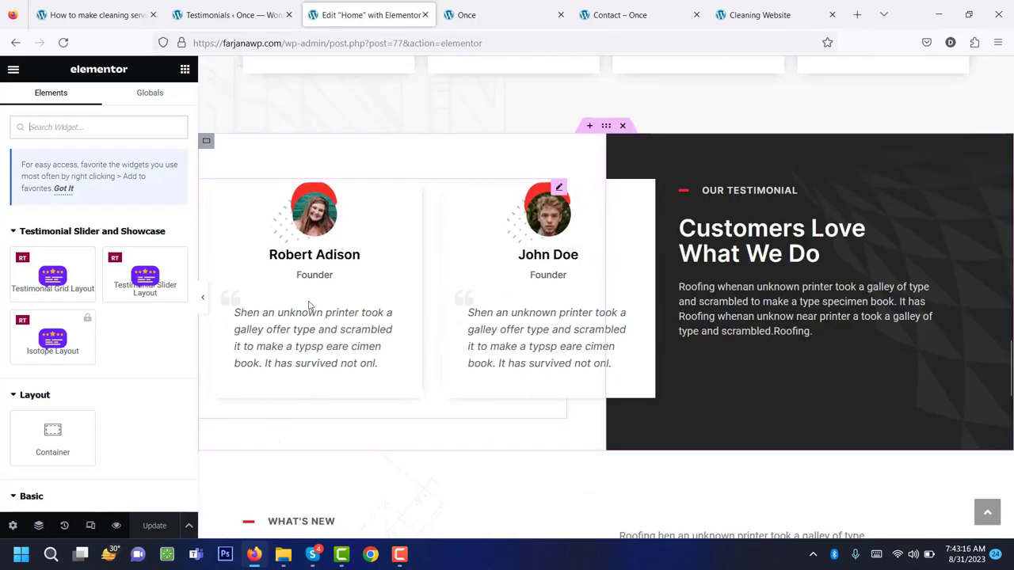
left_click(383, 303)
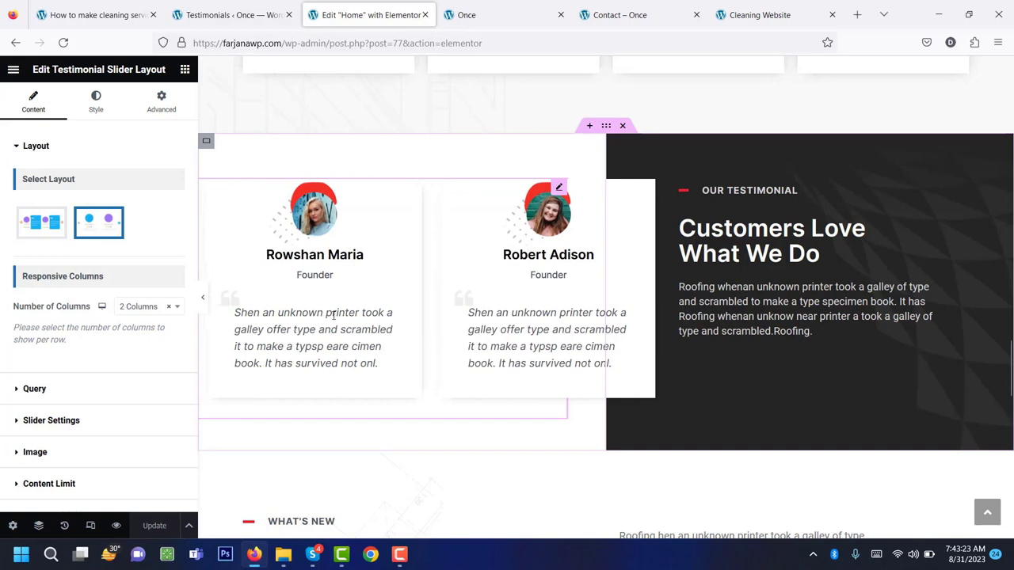
scroll(112, 412, "down", 1)
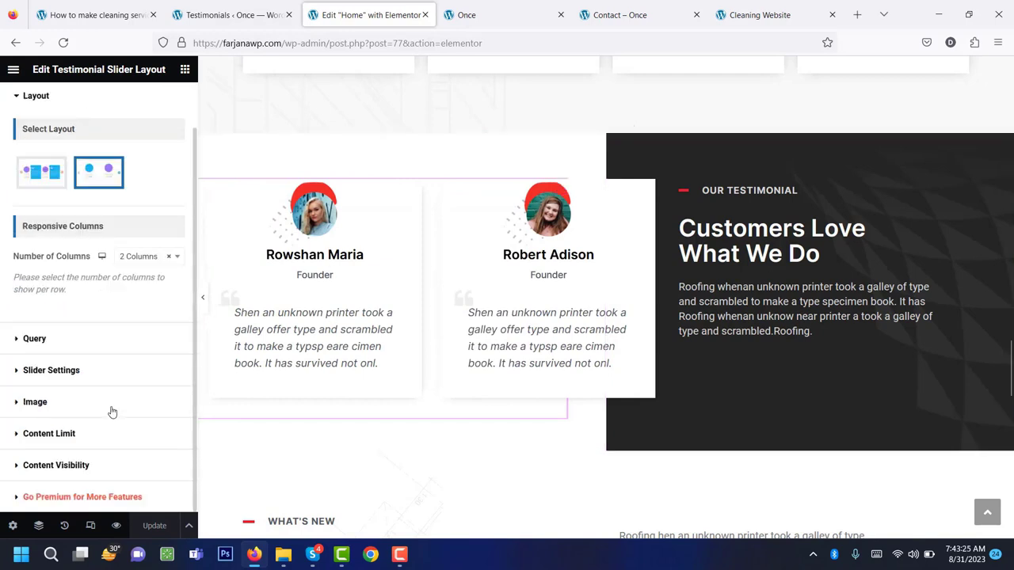
scroll(112, 412, "up", 2)
left_click(93, 113)
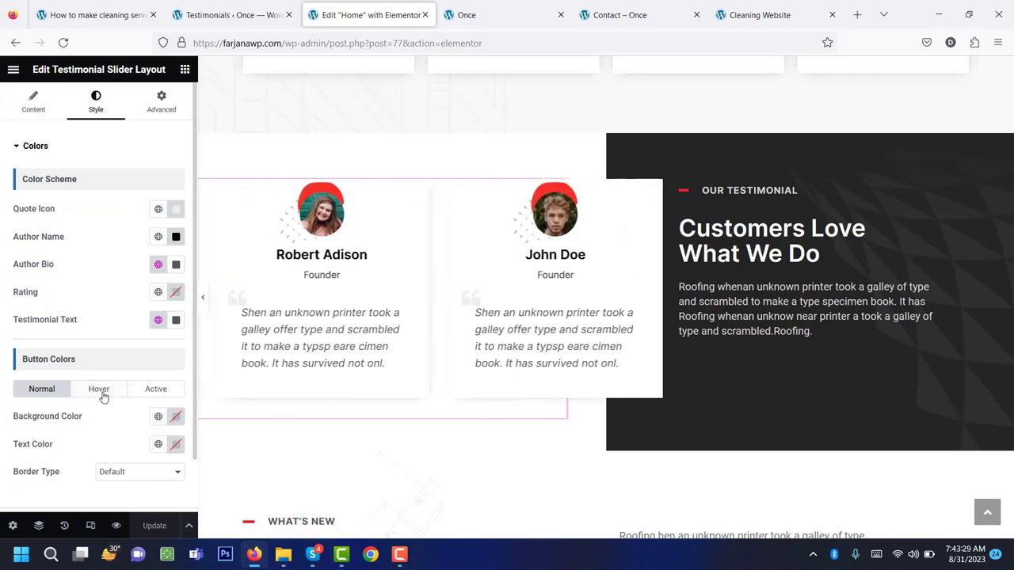
scroll(102, 396, "down", 1)
scroll(76, 367, "up", 2)
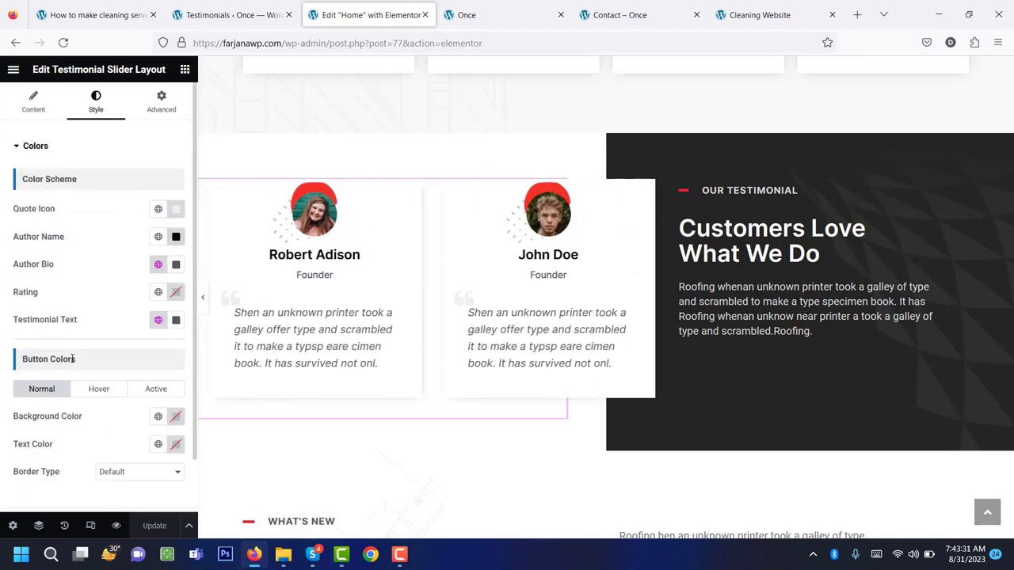
Check the slider's Query and Slider Settings options, then switch to the live site preview.
left_click(33, 101)
scroll(44, 309, "down", 1)
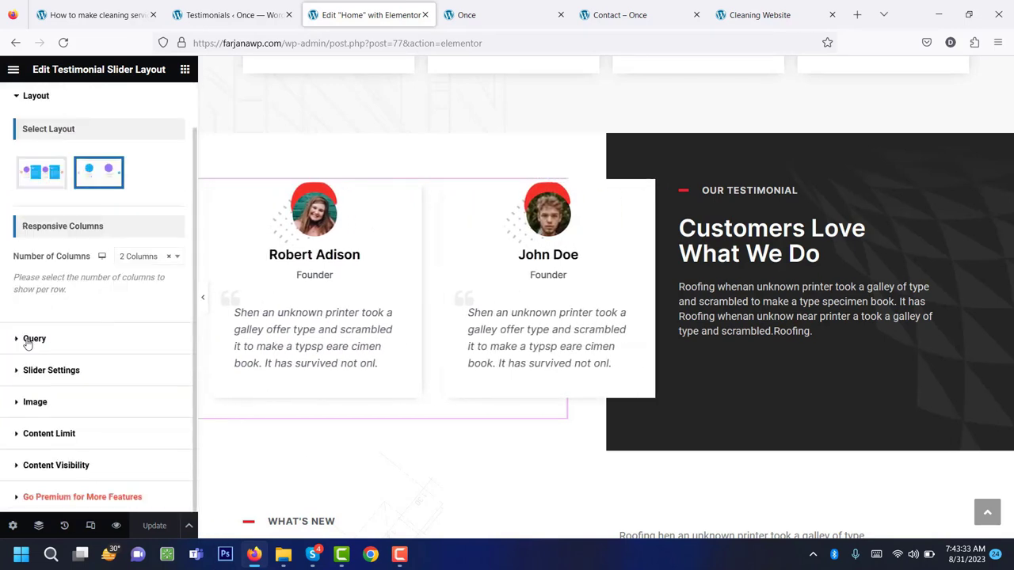
left_click(34, 340)
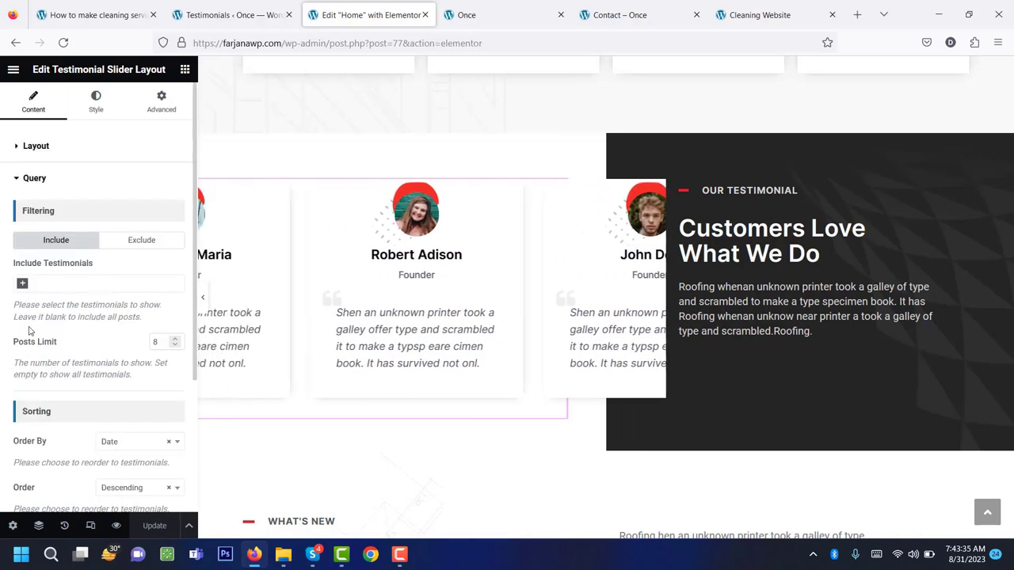
left_click(46, 178)
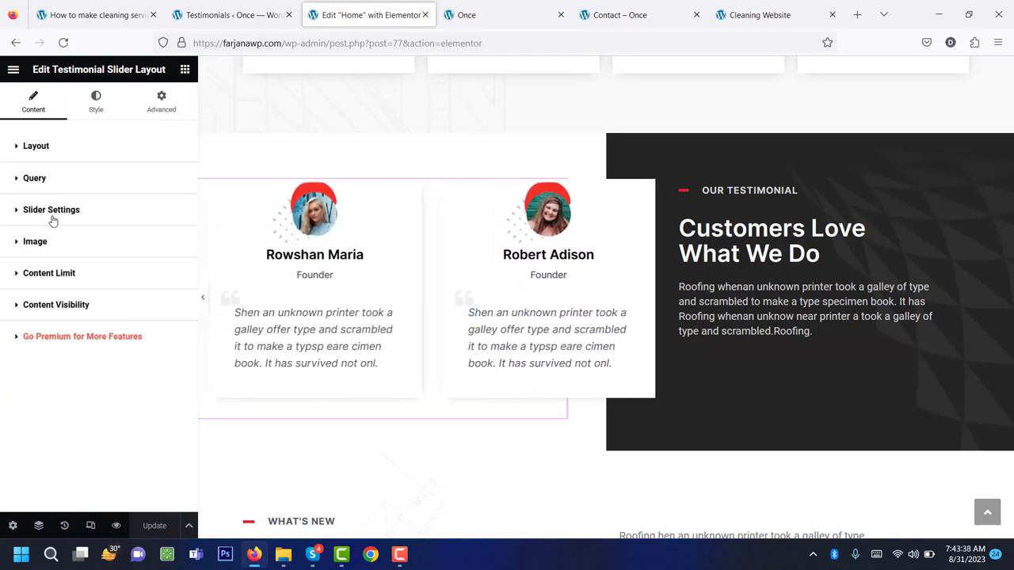
left_click(52, 220)
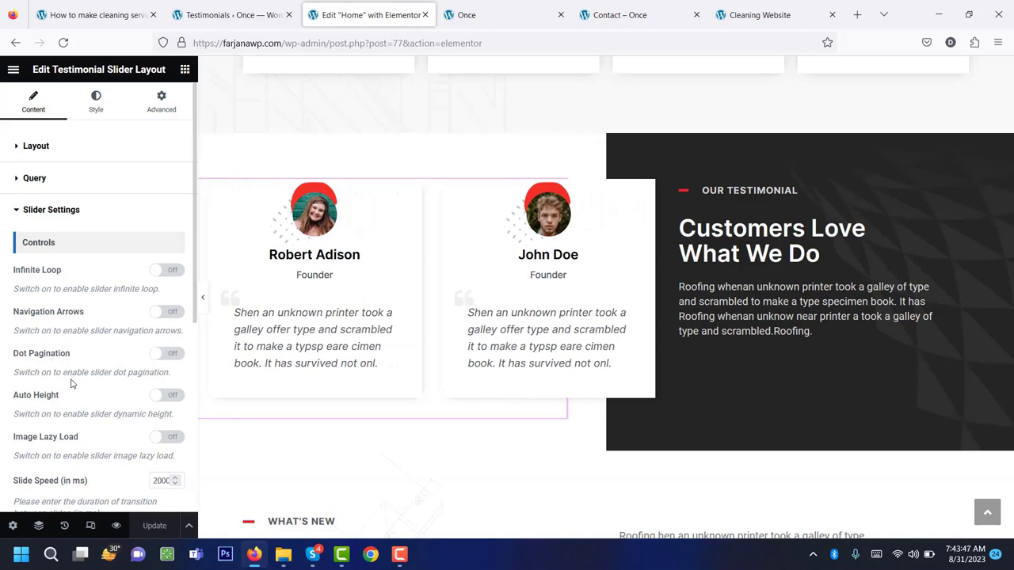
scroll(69, 386, "down", 3)
scroll(69, 388, "down", 1)
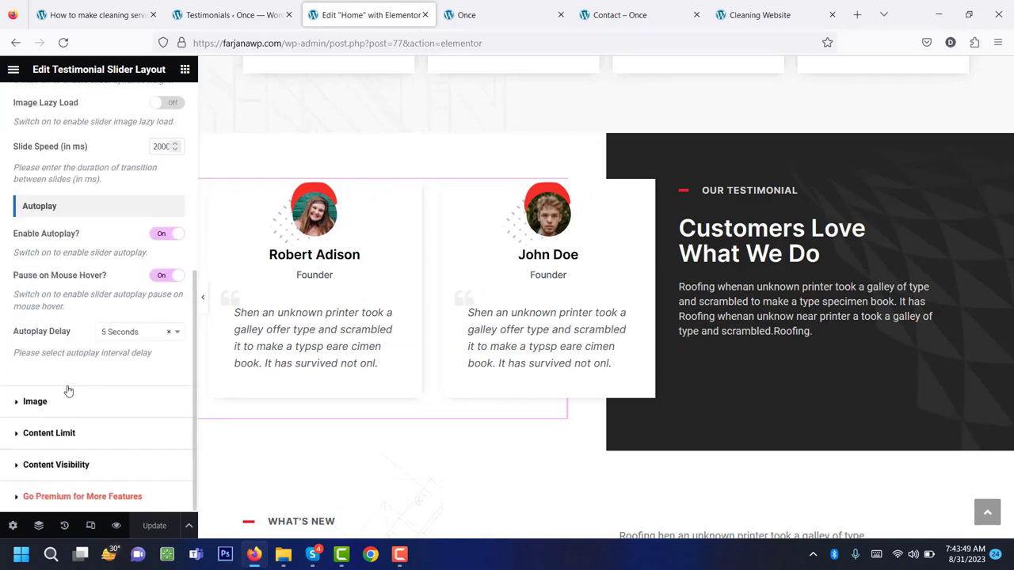
scroll(69, 389, "up", 4)
scroll(69, 390, "up", 2)
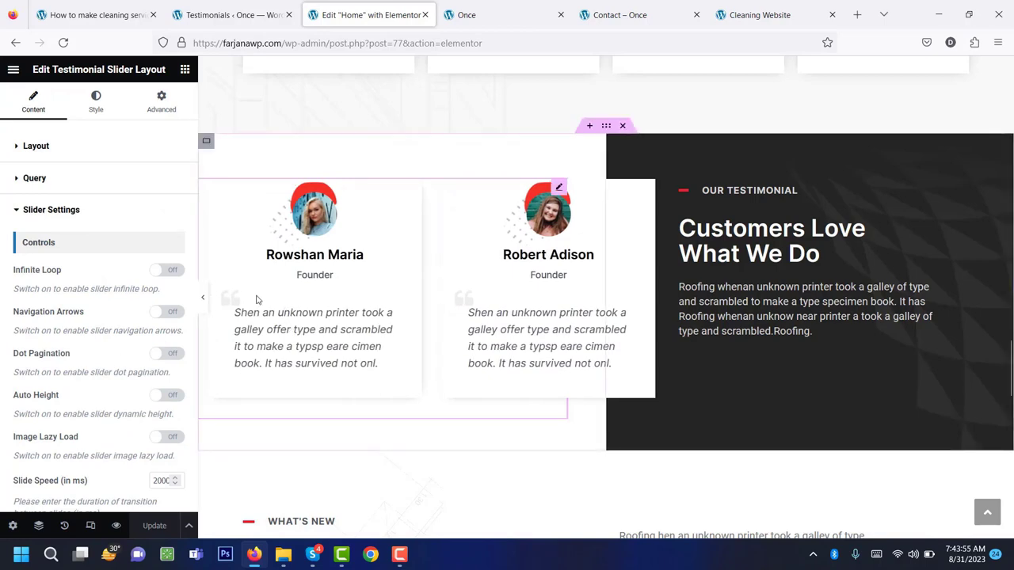
scroll(253, 317, "up", 3)
left_click(485, 14)
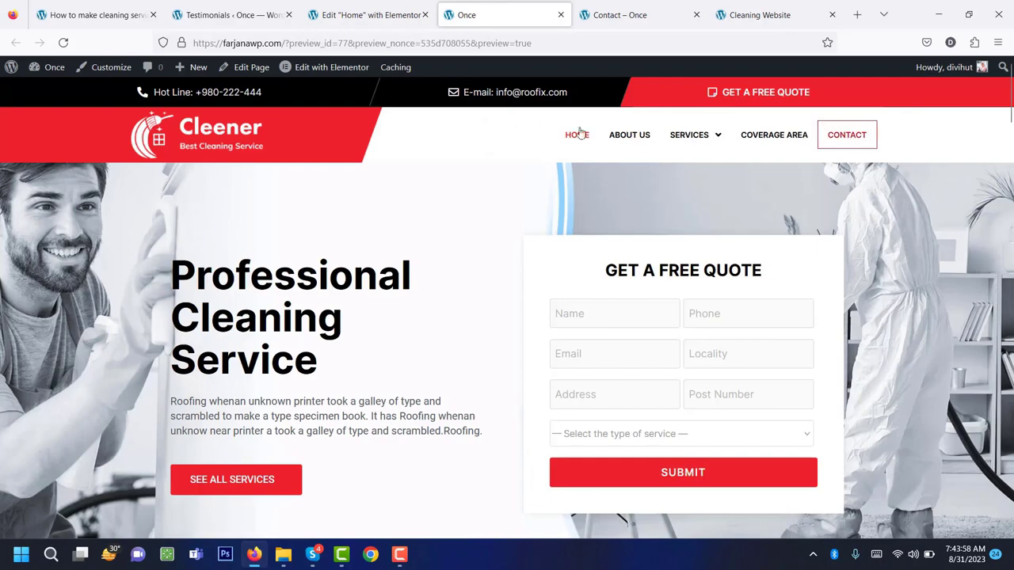
Open About Us, scroll to its testimonial slider, then return to the tutorial blog post.
left_click(638, 145)
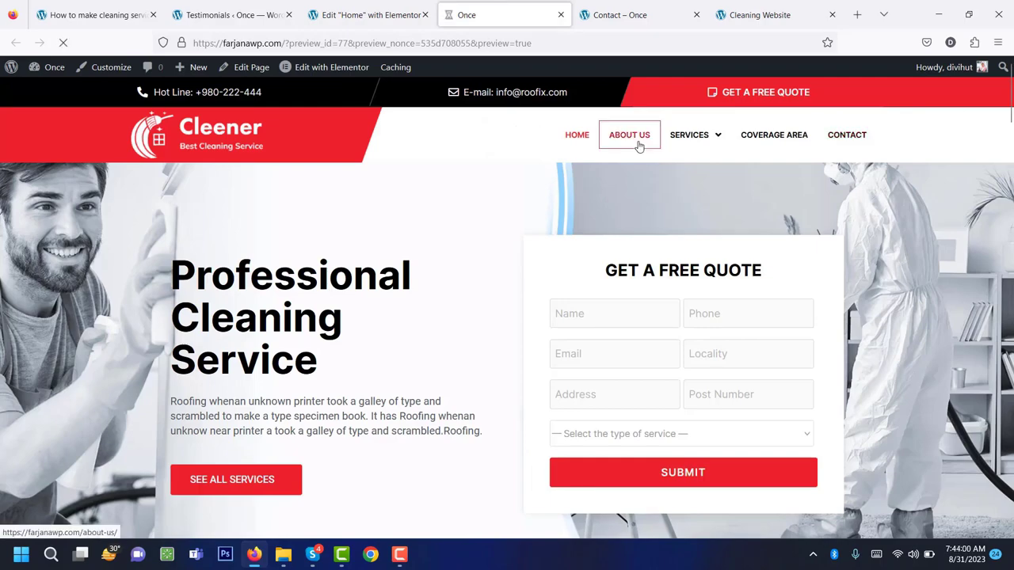
scroll(535, 239, "down", 15)
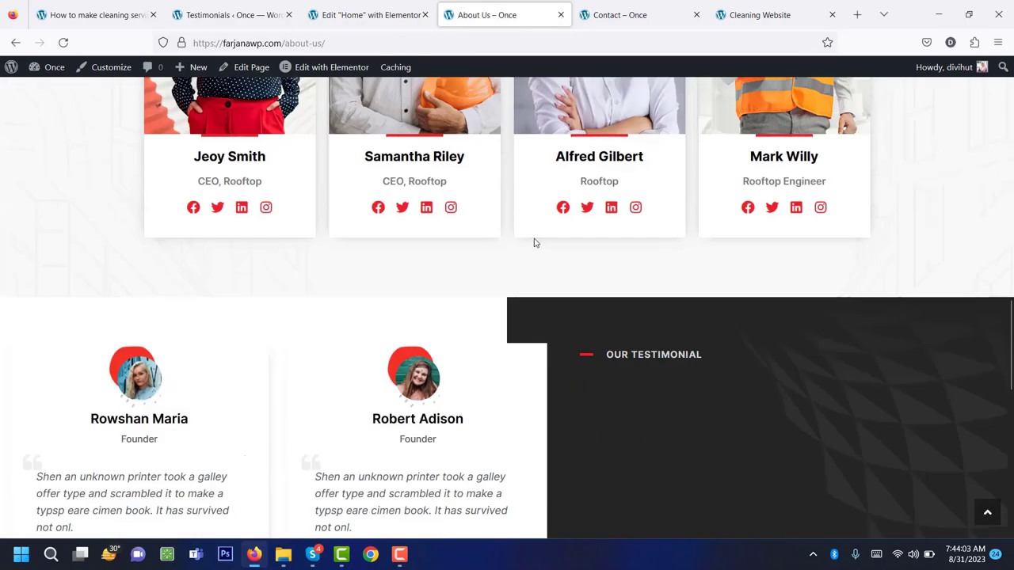
scroll(534, 240, "down", 3)
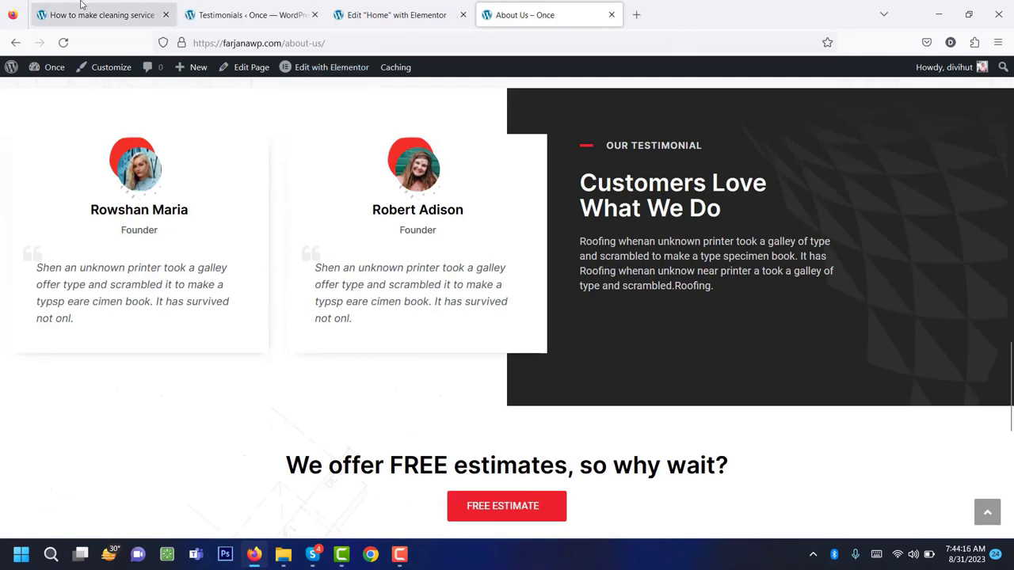
left_click(82, 11)
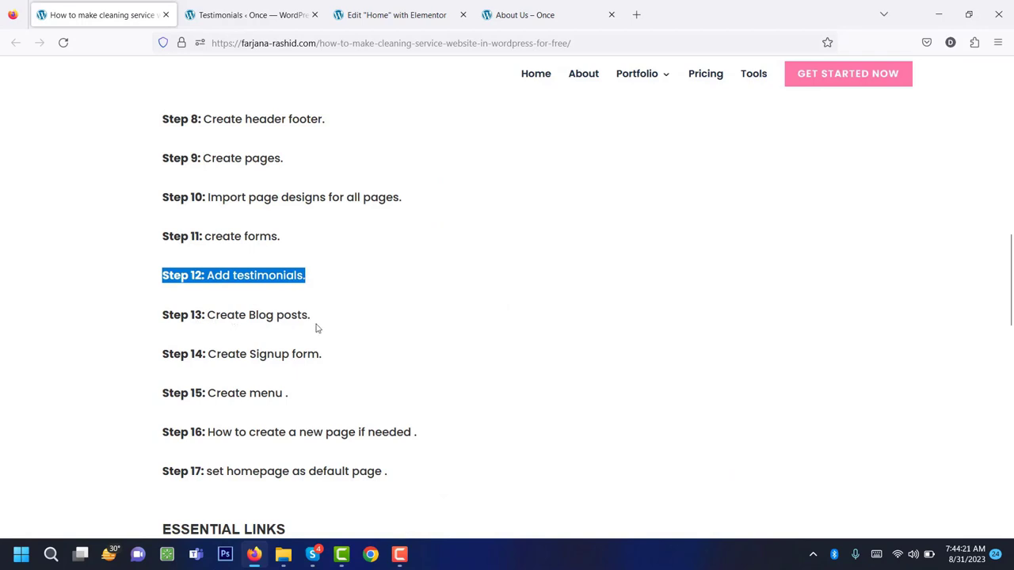
From the Testimonials admin, go to Posts and start a new post 'Urna orci in felis pellentesque id amet'.
left_click(394, 14)
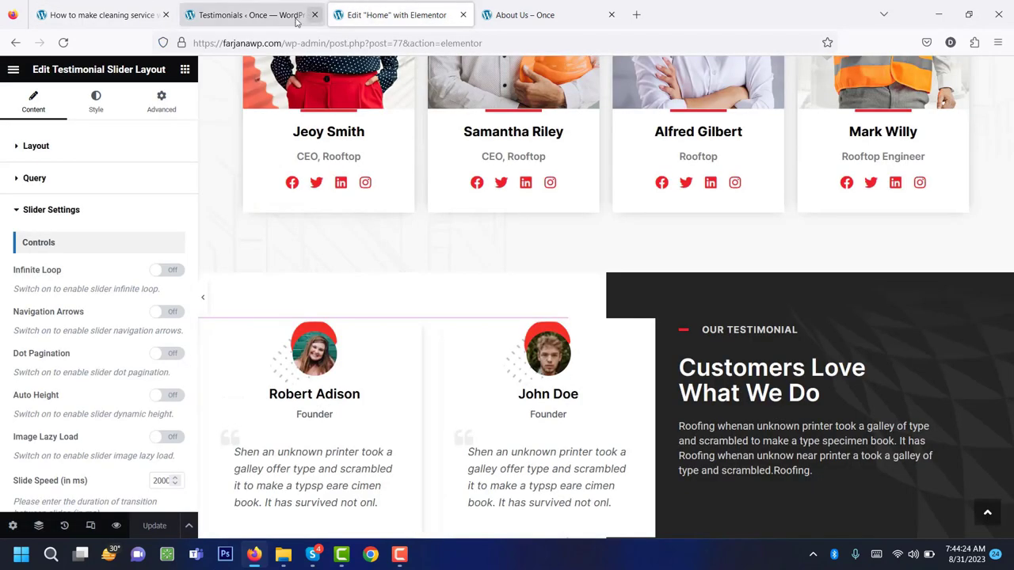
left_click(259, 15)
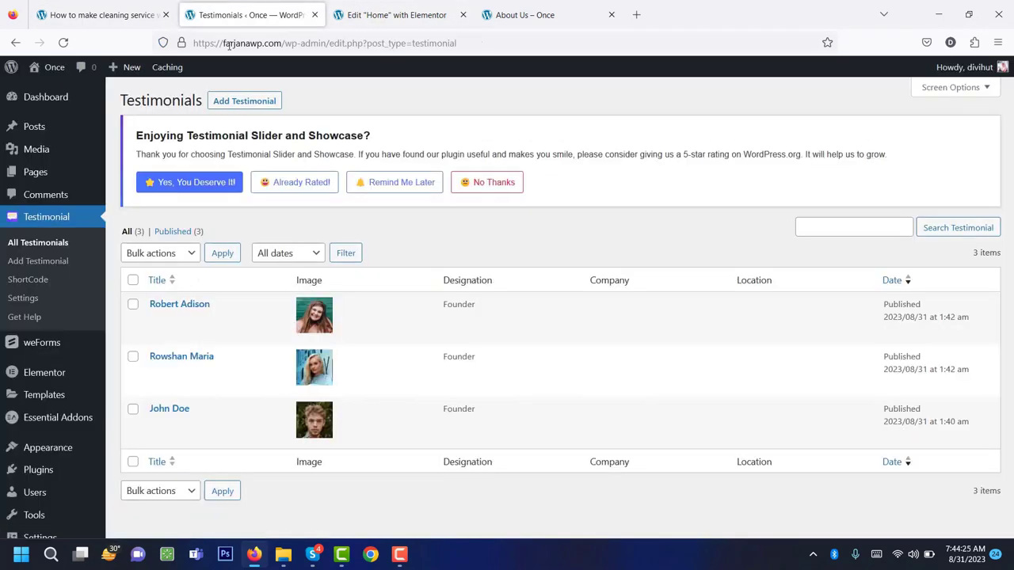
left_click(45, 133)
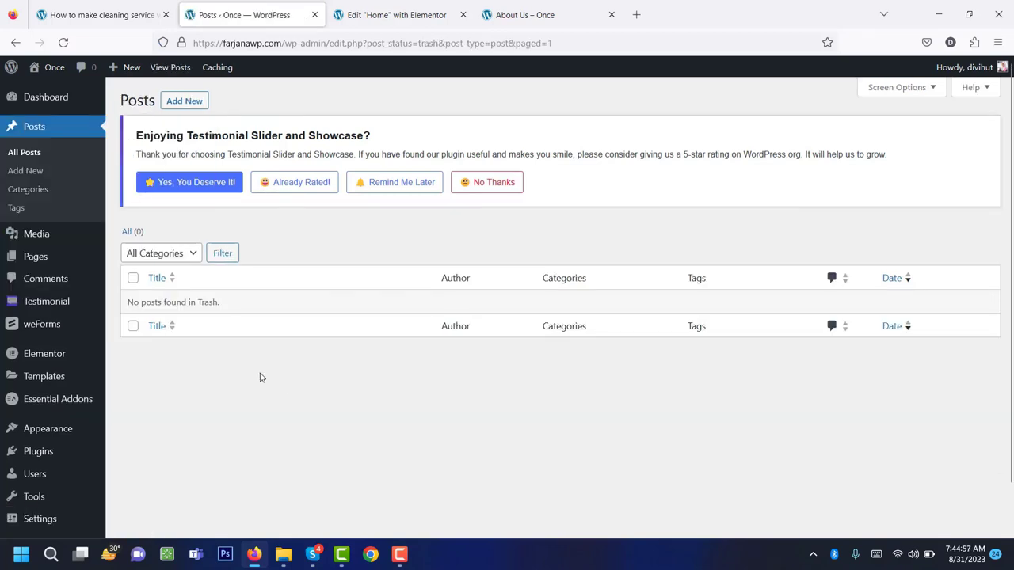
left_click(181, 101)
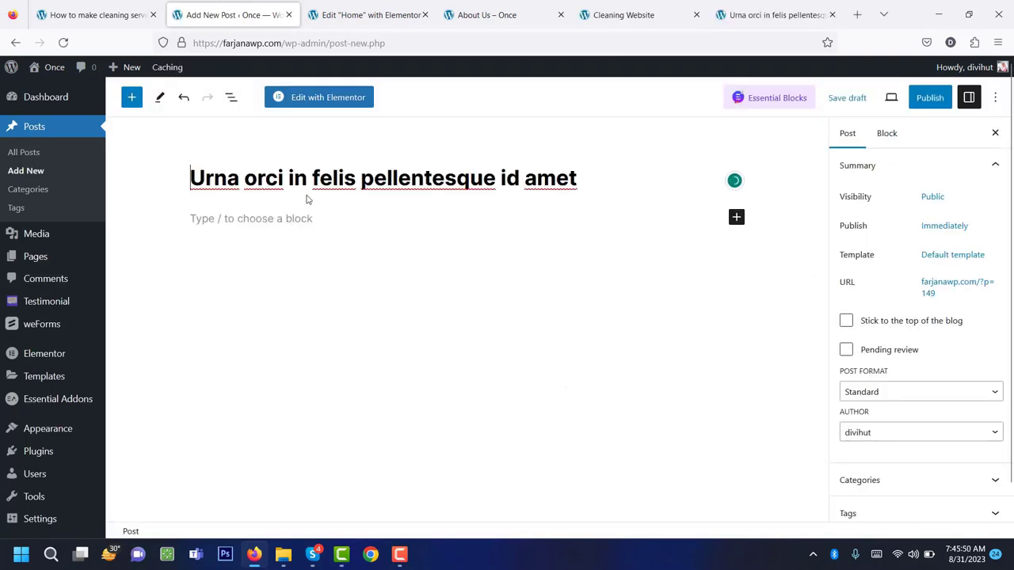
Write the first paragraph and split it into a new paragraph after 'sapien pretium'.
left_click(250, 220)
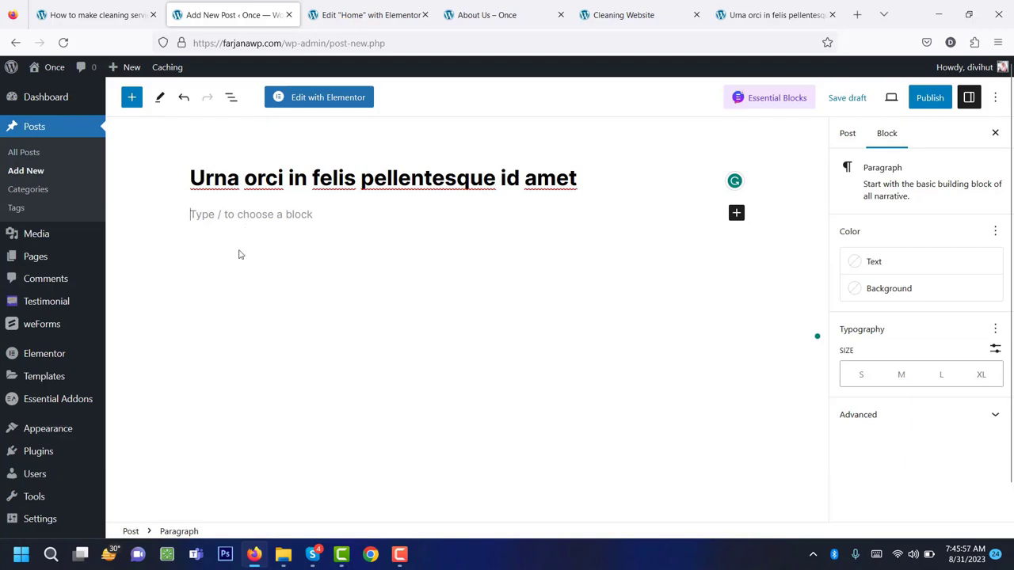
scroll(266, 313, "down", 2)
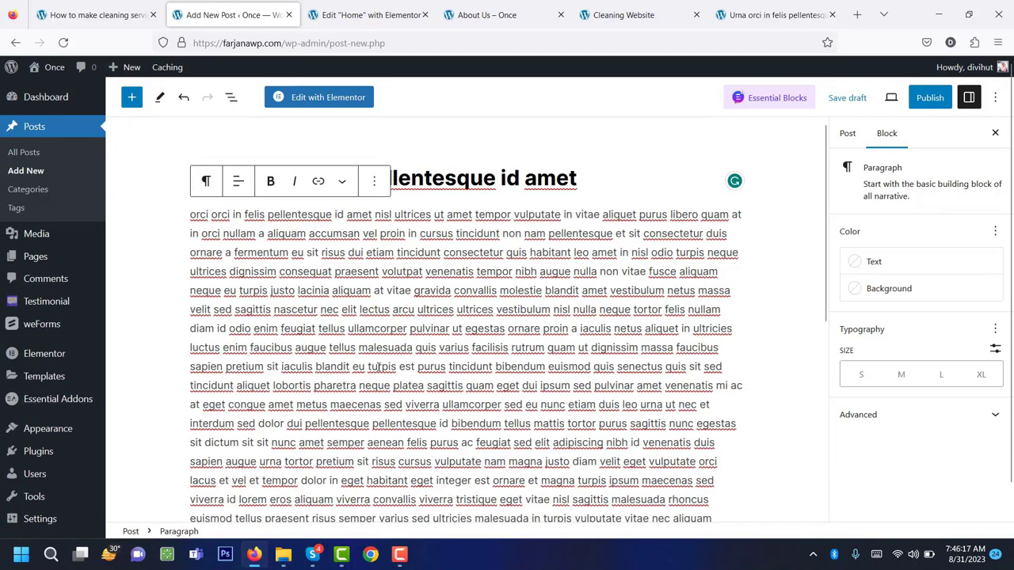
scroll(323, 343, "down", 5)
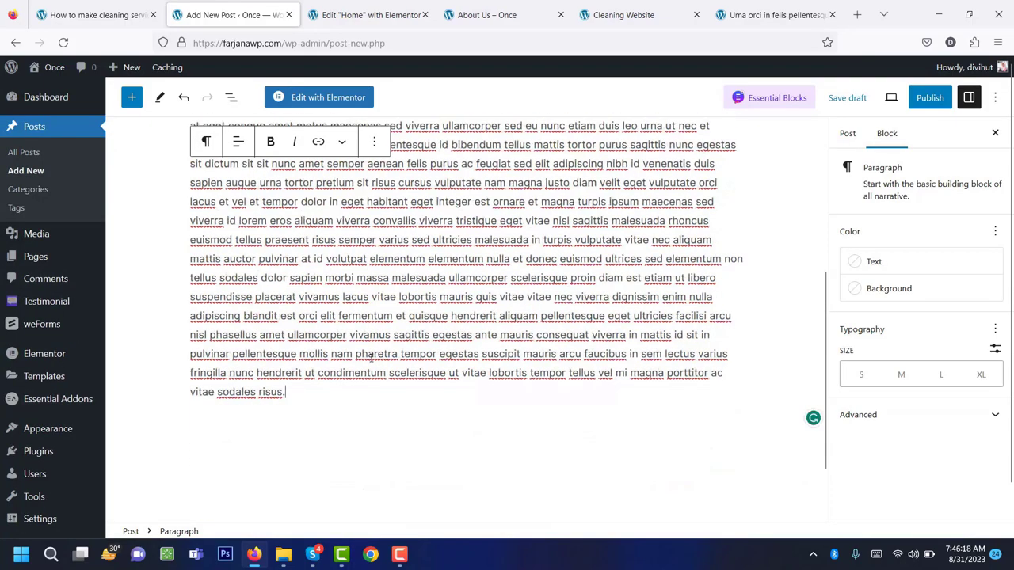
scroll(323, 343, "up", 10)
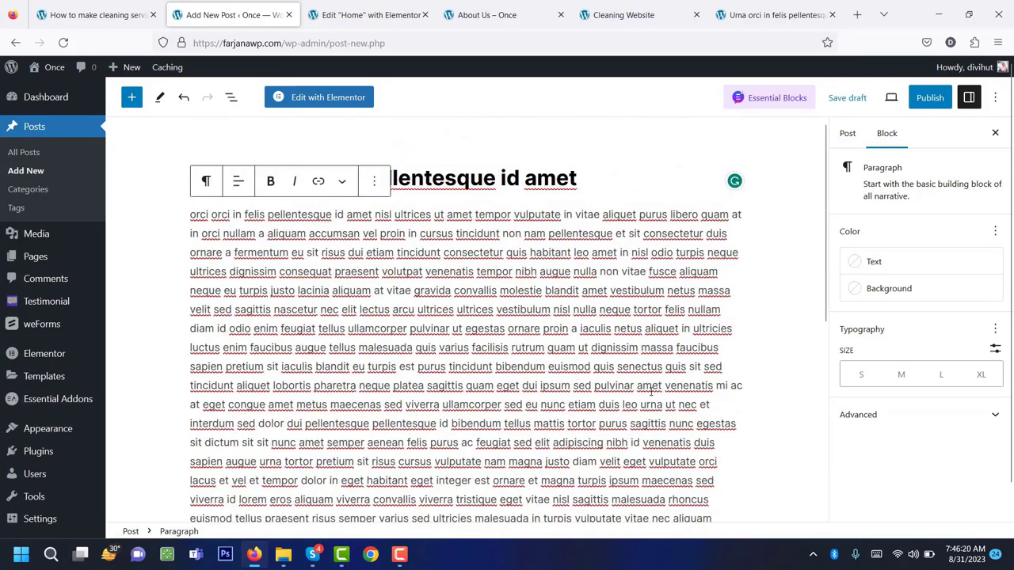
left_click(272, 365)
key("Return")
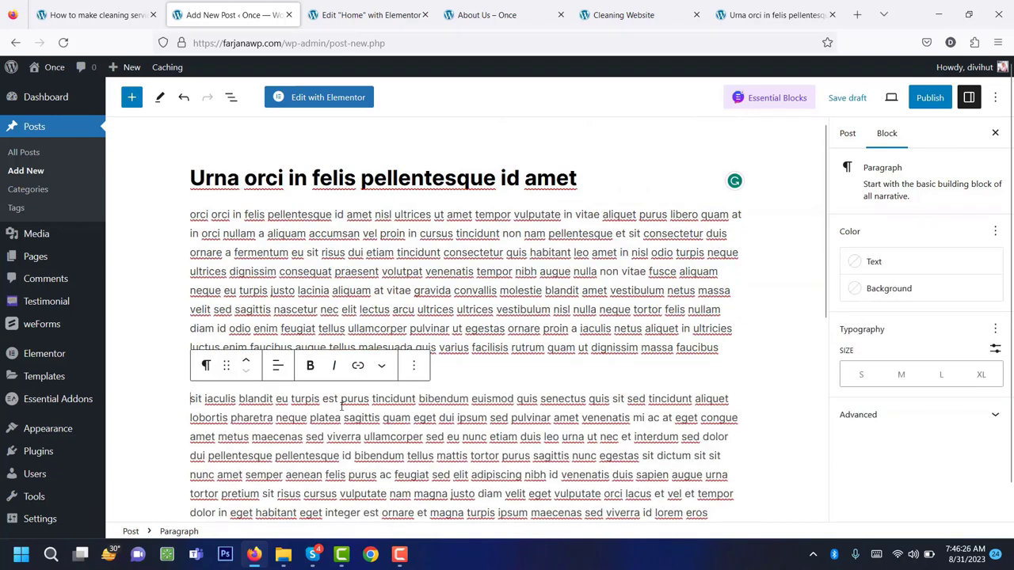
Bold 'purus', cancel a link on 'tincidunt', and add an empty paragraph at the end.
left_click_drag(342, 400, 369, 400)
left_click(309, 365)
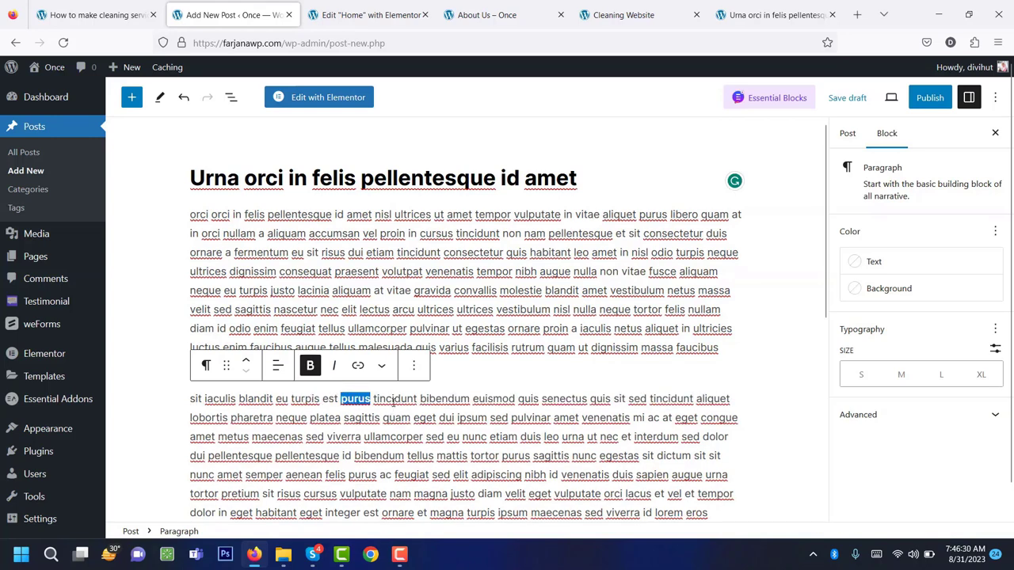
double_click(394, 400)
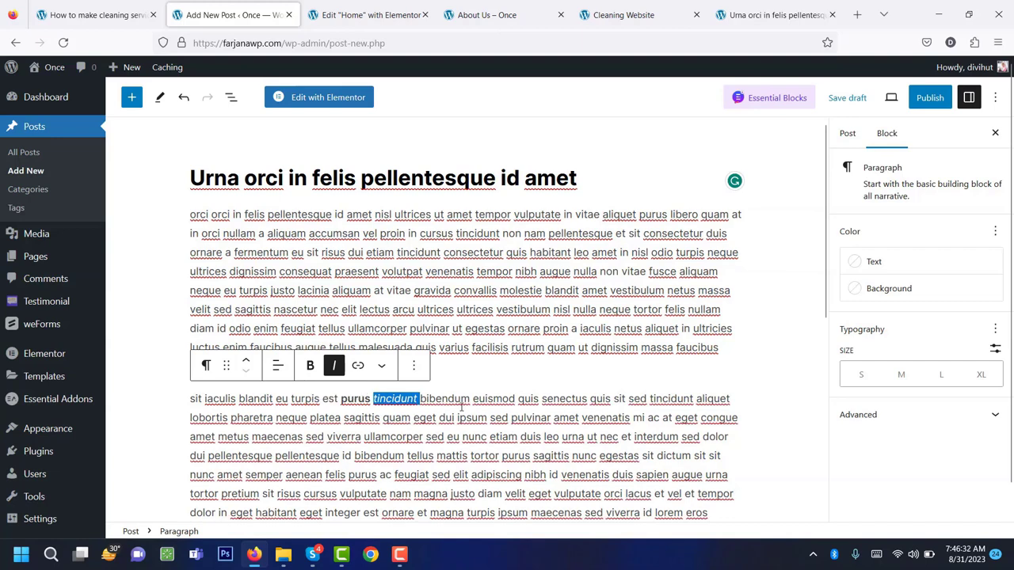
left_click(358, 365)
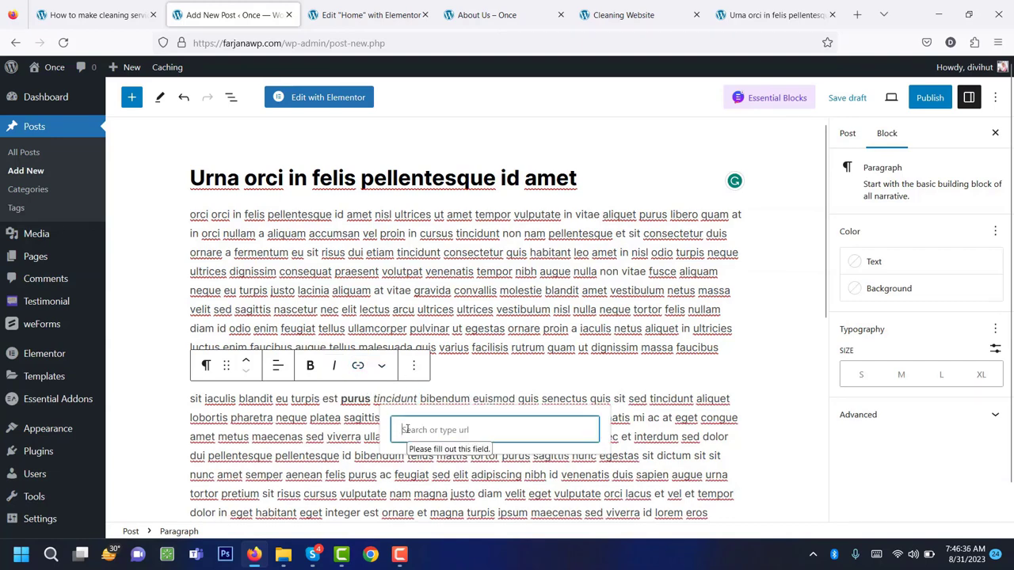
key("Escape")
scroll(606, 408, "down", 3)
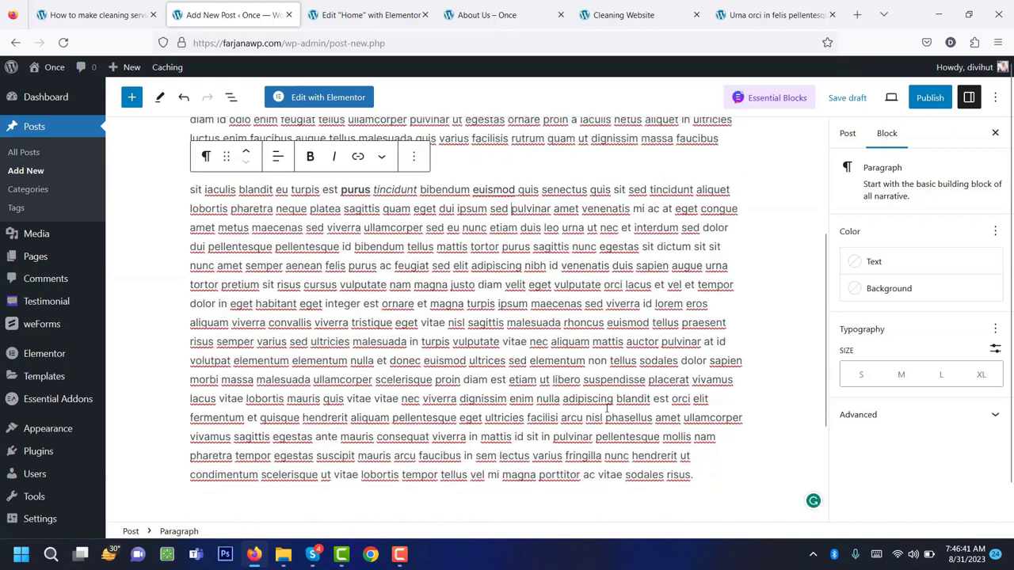
scroll(608, 407, "up", 2)
scroll(592, 429, "down", 3)
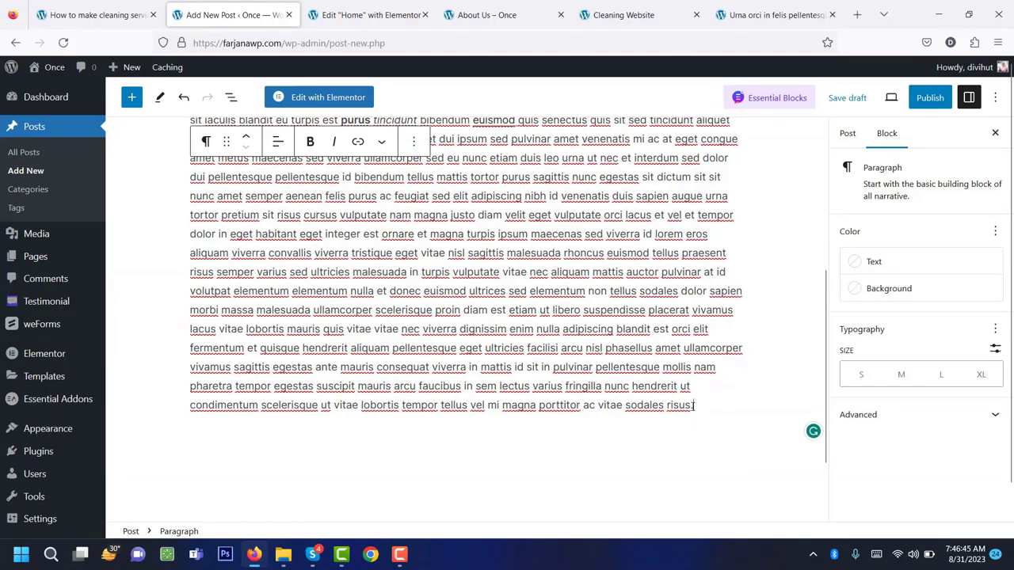
key("Return")
Scroll back to the top and show the Post settings in the sidebar.
scroll(654, 401, "up", 5)
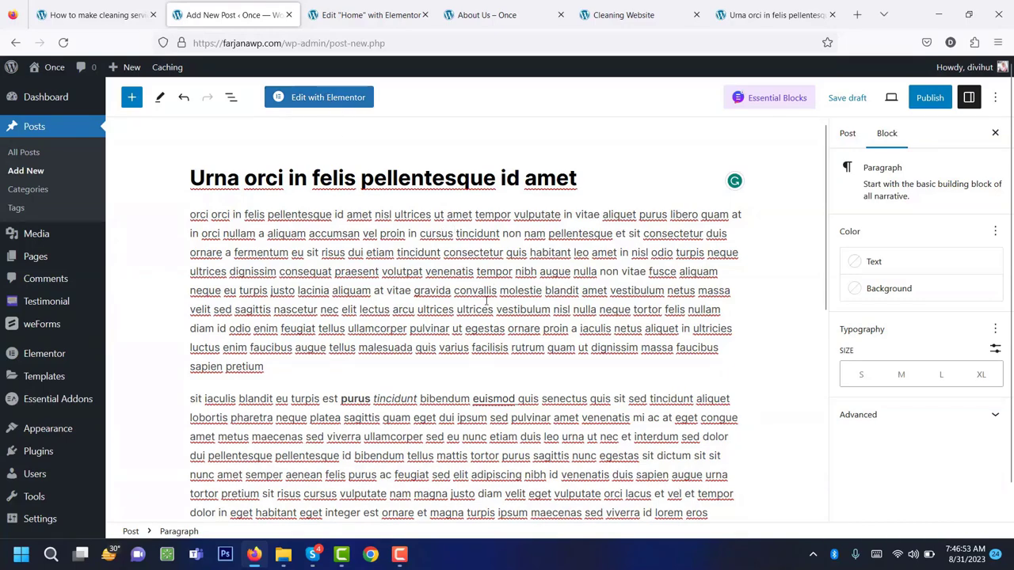
scroll(487, 299, "down", 6)
scroll(491, 301, "up", 6)
left_click(845, 141)
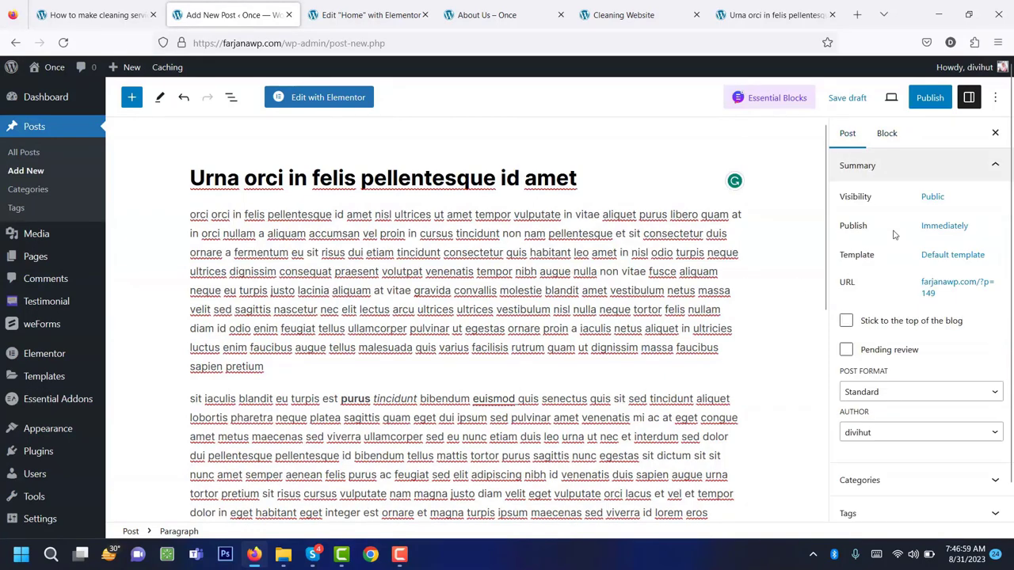
Upload the five blog images and set one as the post's featured image.
scroll(912, 273, "down", 5)
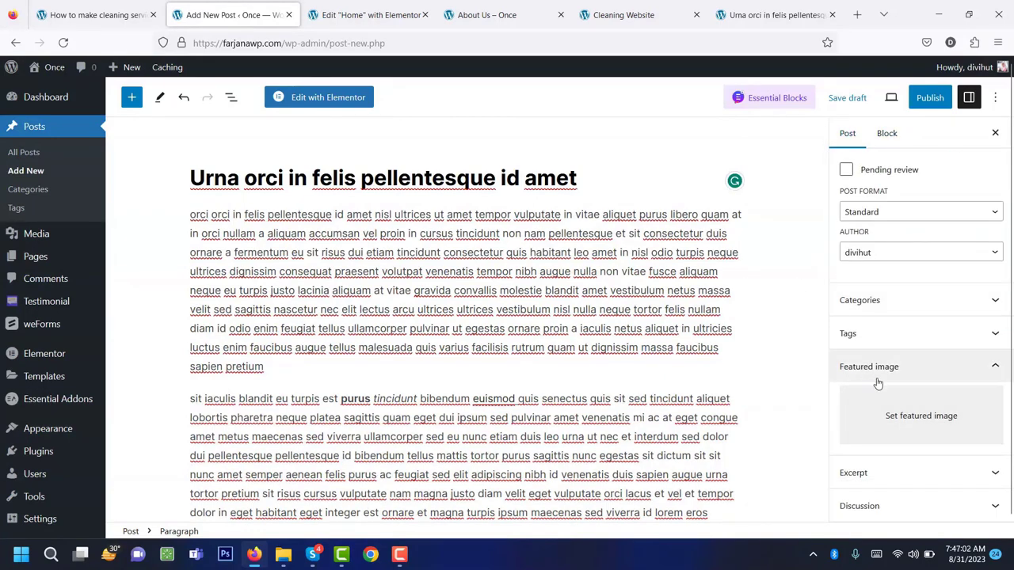
left_click(891, 418)
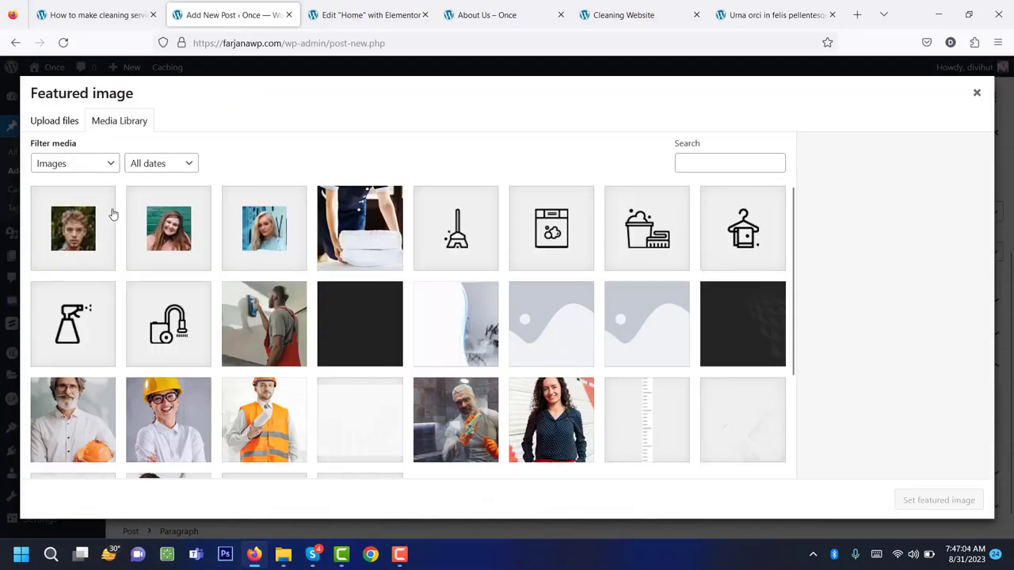
left_click(41, 121)
left_click(469, 306)
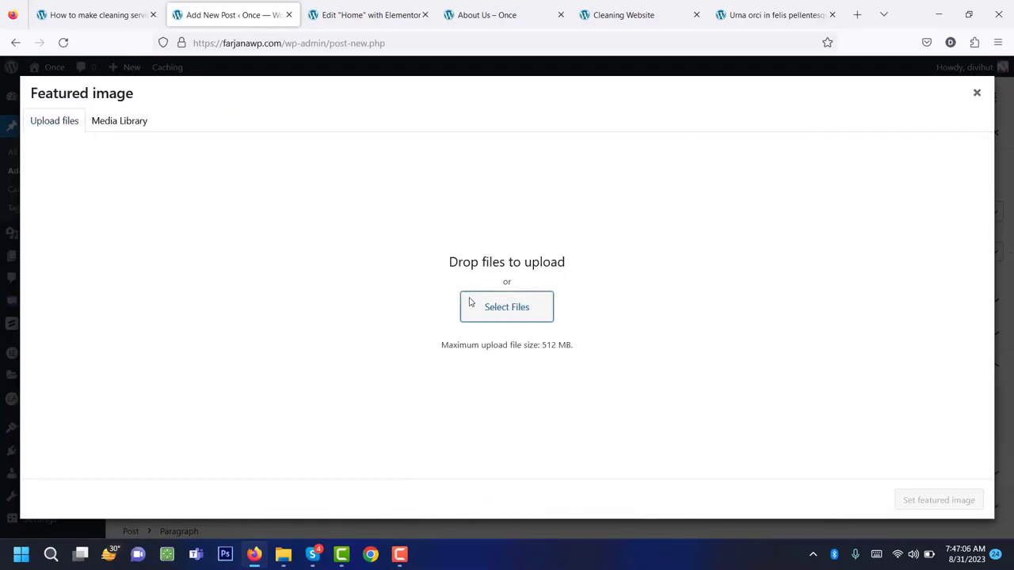
double_click(148, 121)
left_click(169, 207, "shift")
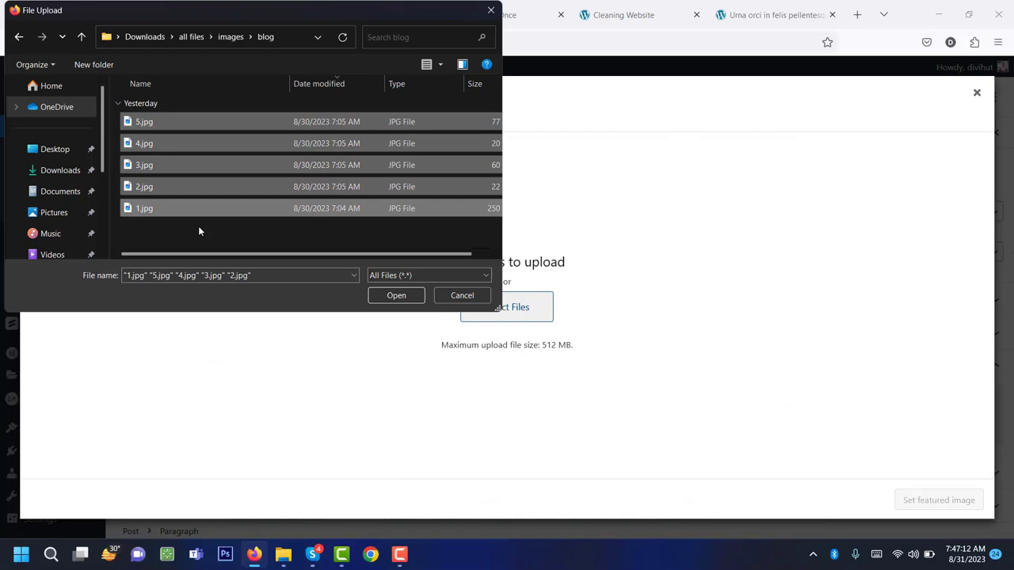
left_click(396, 294)
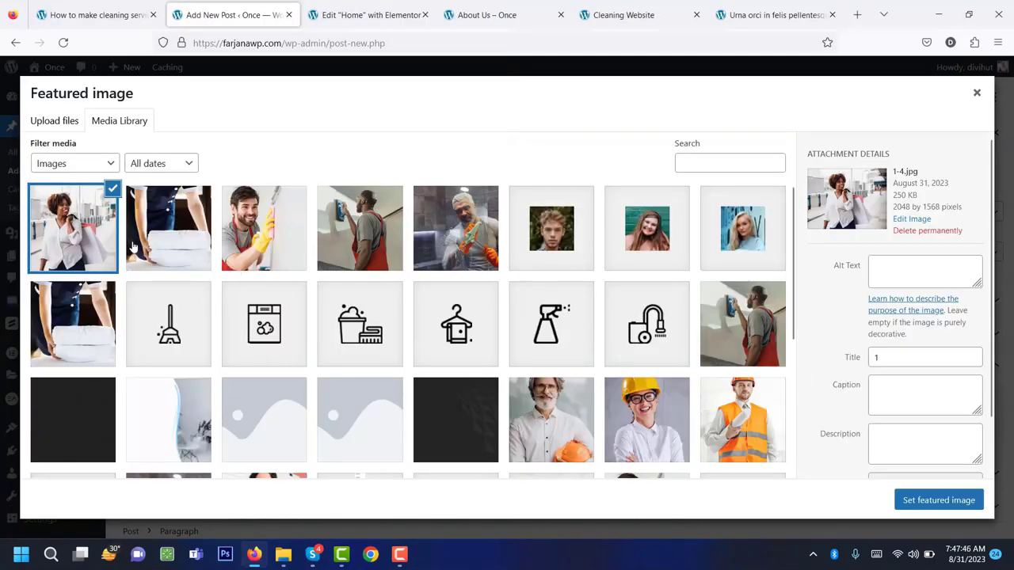
left_click(954, 504)
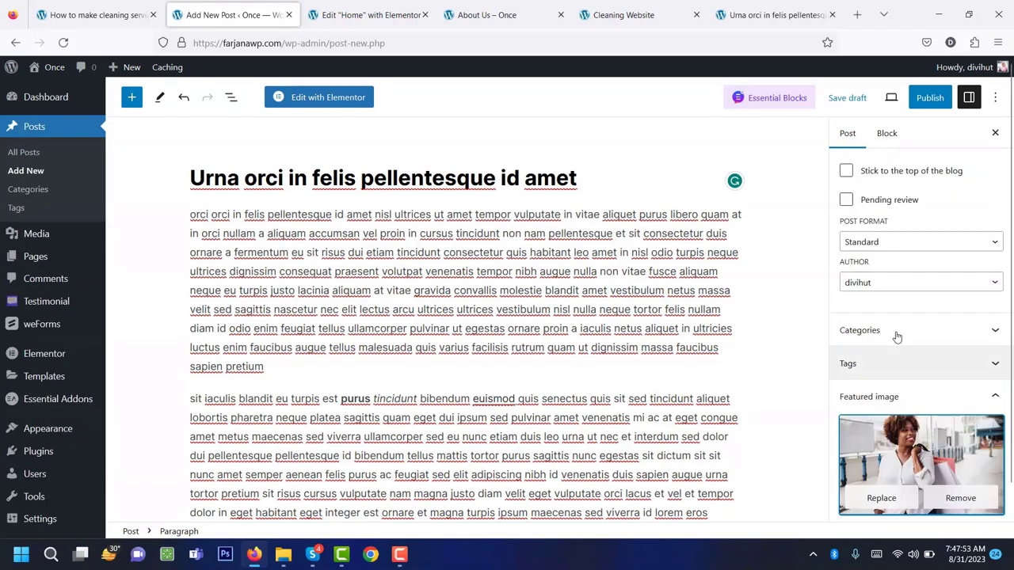
Create and assign the new category 'cleaning home'.
left_click(864, 332)
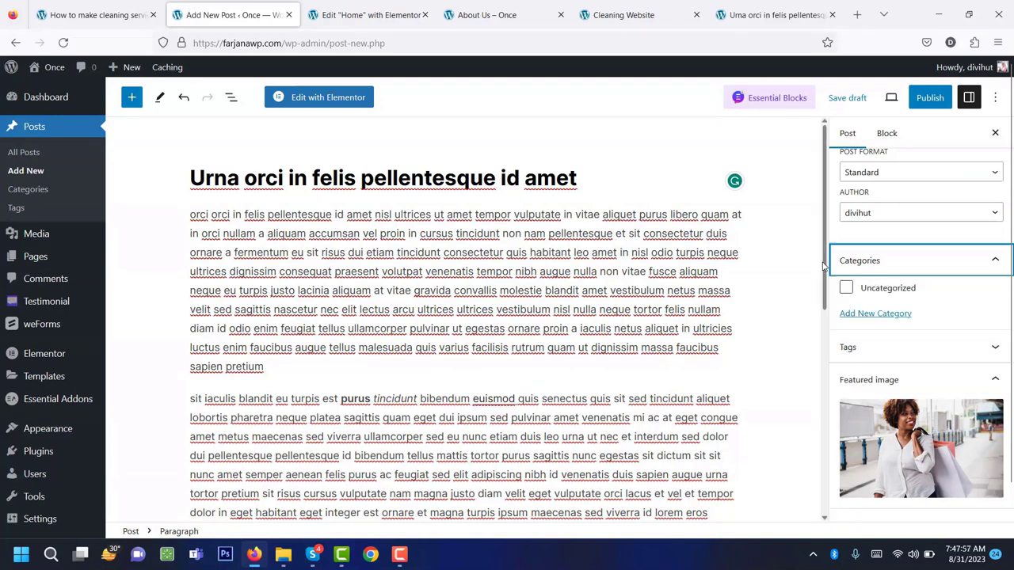
left_click(854, 315)
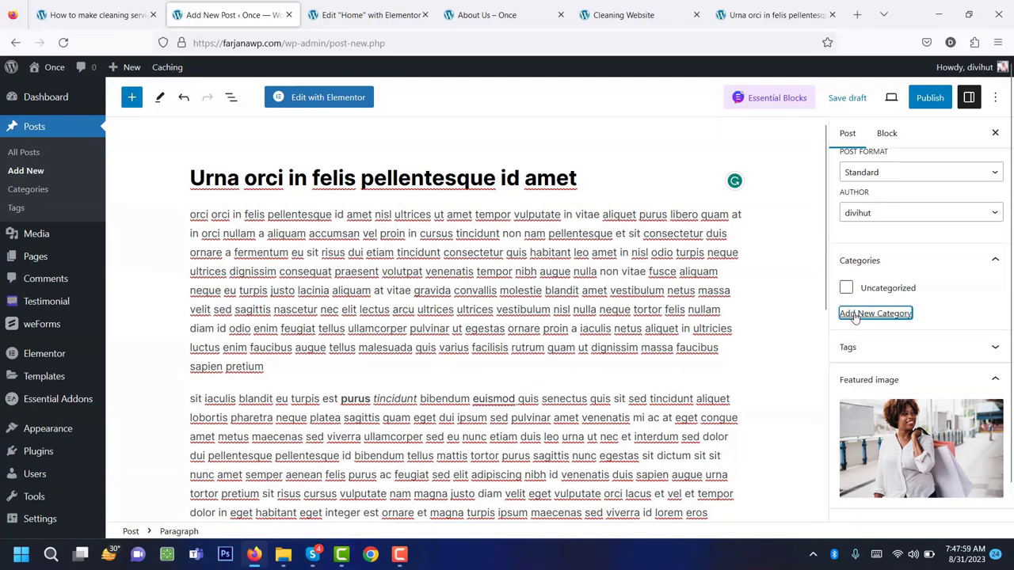
left_click(870, 358)
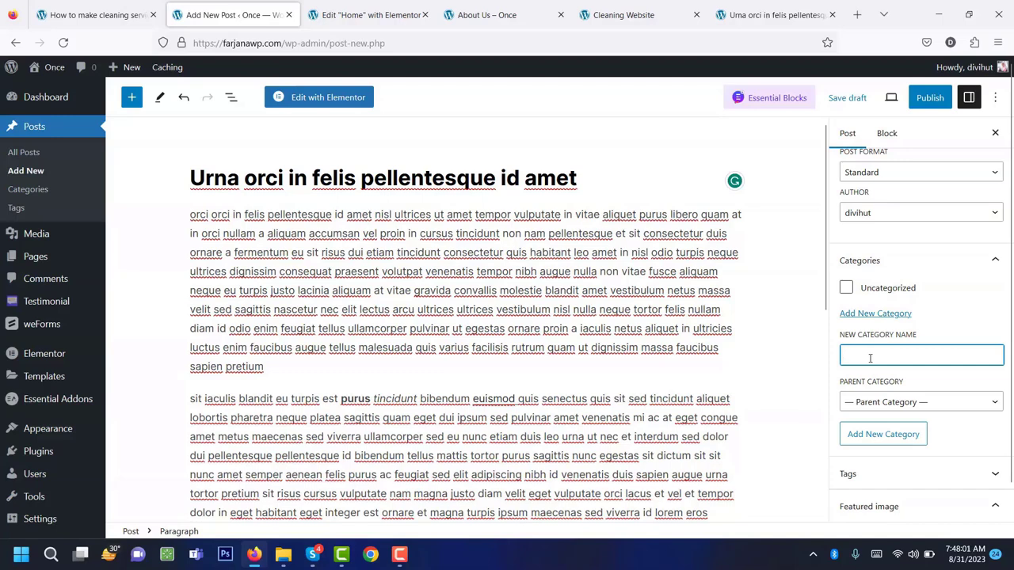
type("cle")
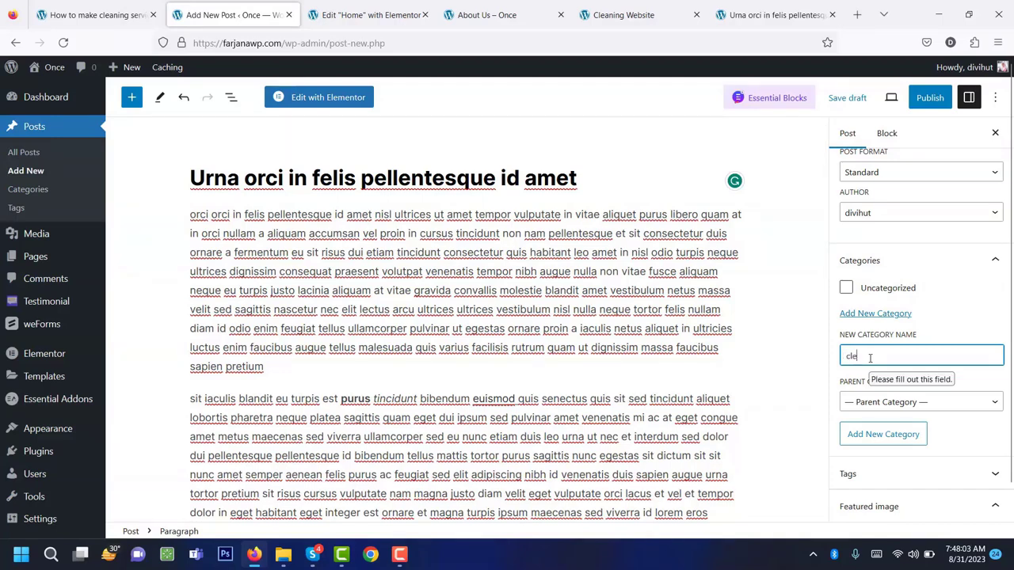
type("aning home")
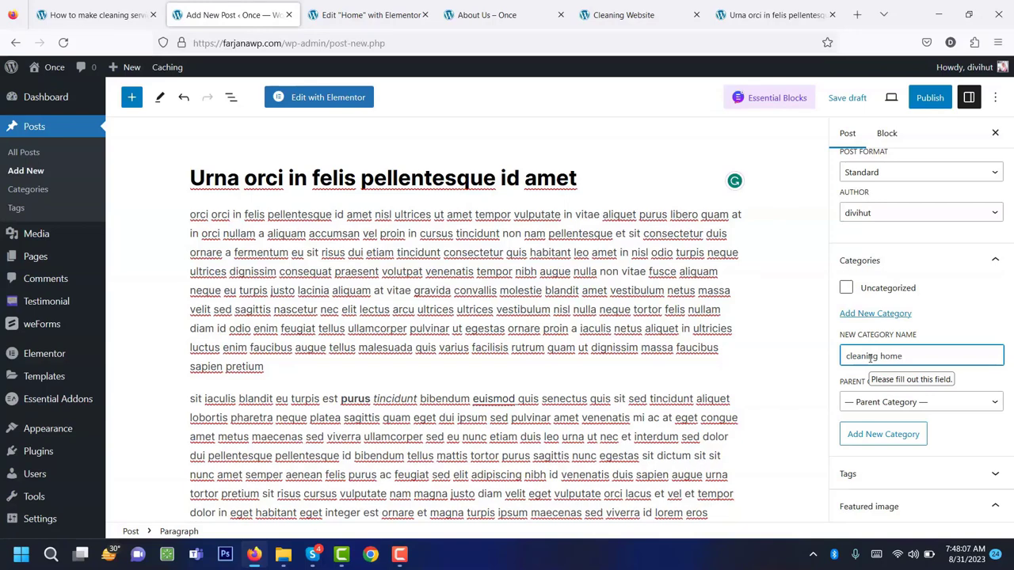
left_click(883, 437)
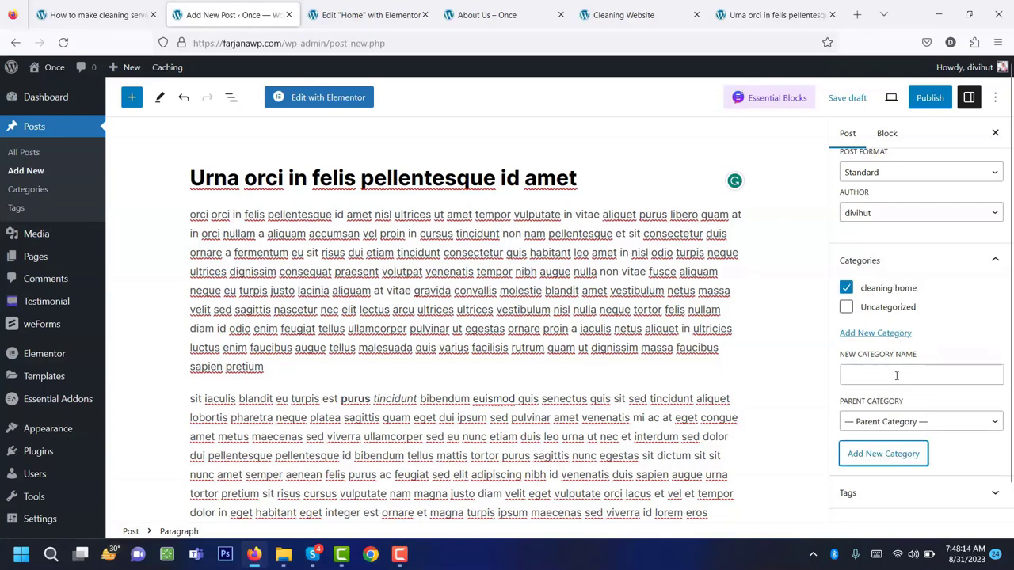
left_click(897, 375)
Add the tags cleaning and home to the post.
scroll(871, 380, "down", 3)
left_click(865, 358)
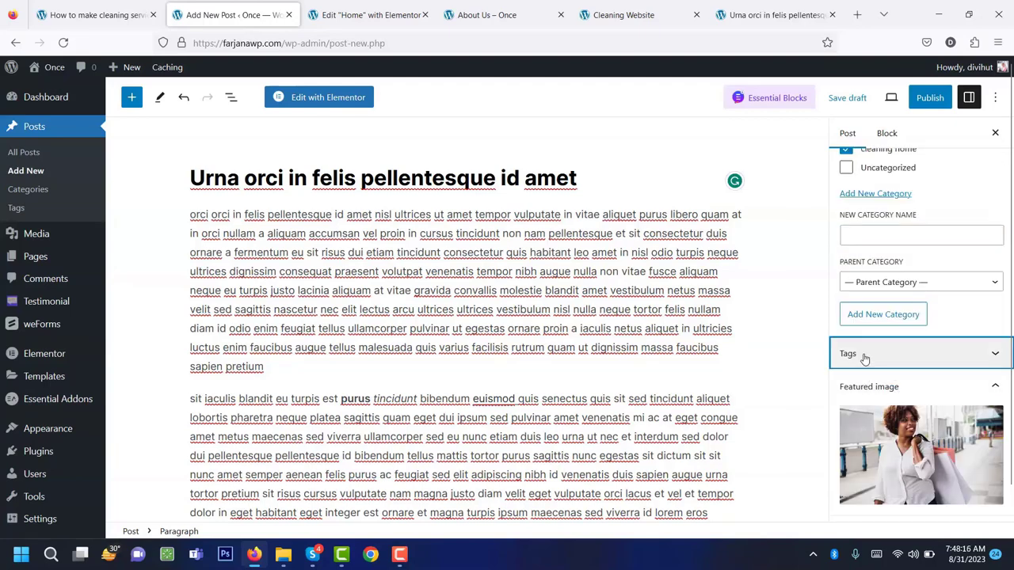
left_click(855, 336)
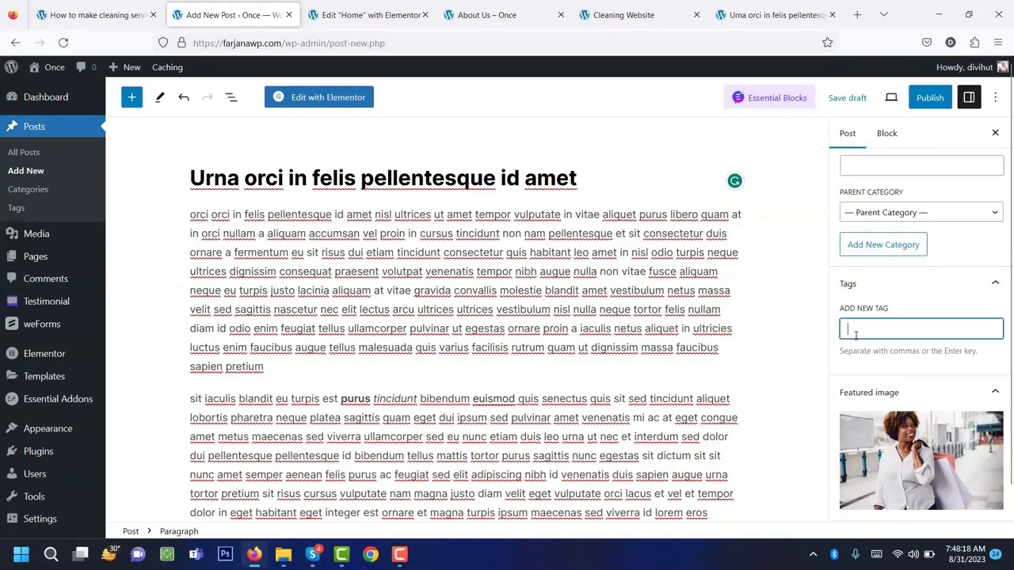
type("cleaning")
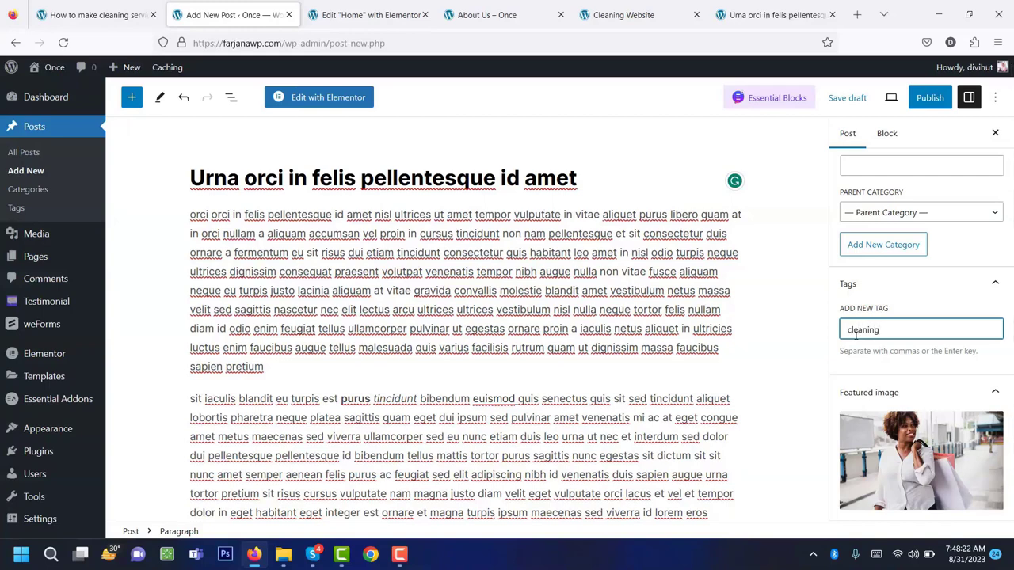
key("Return")
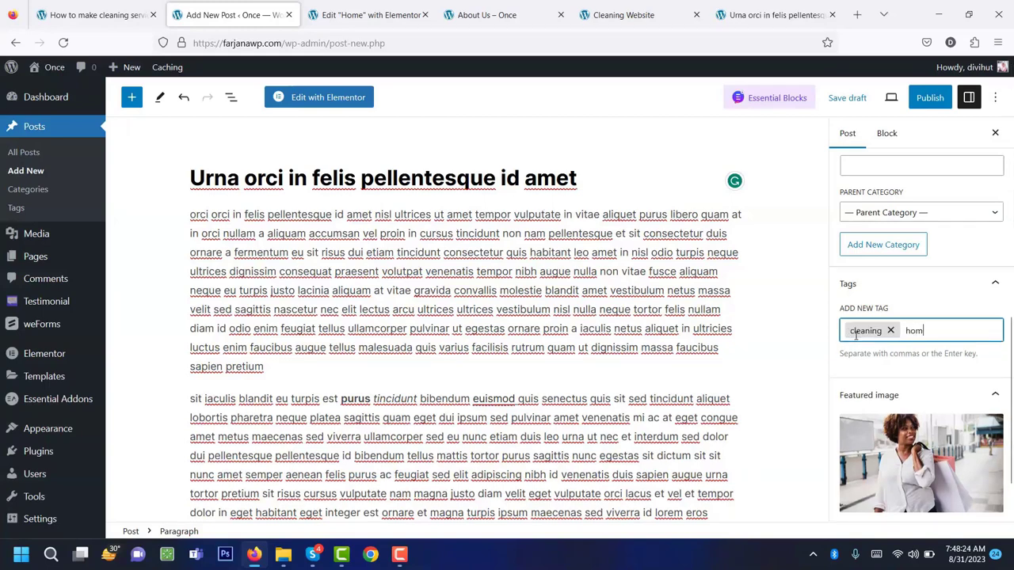
key("Return")
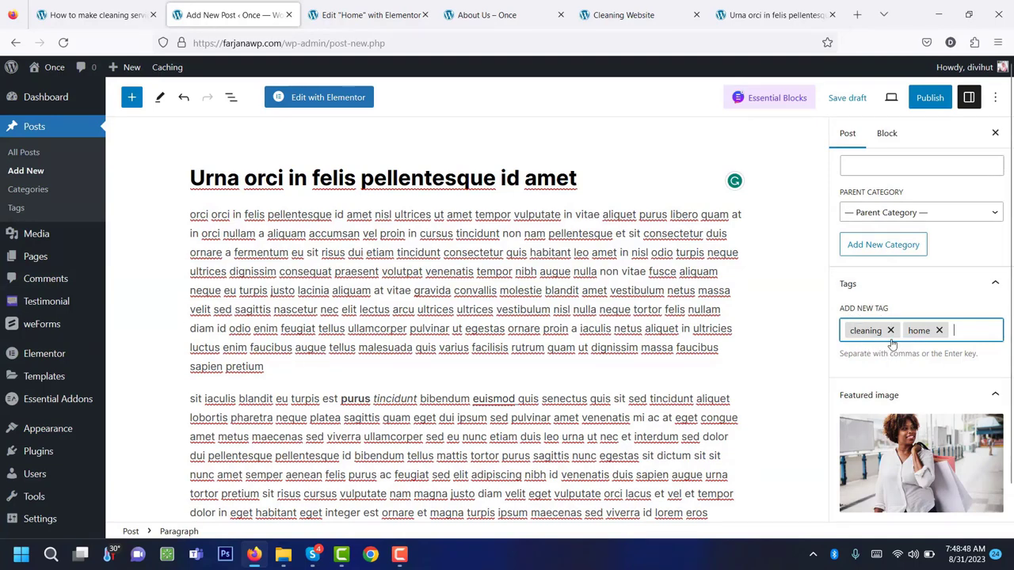
Open the Excerpt section, publish the post, and go to the Elementor Home editor.
scroll(908, 343, "up", 10)
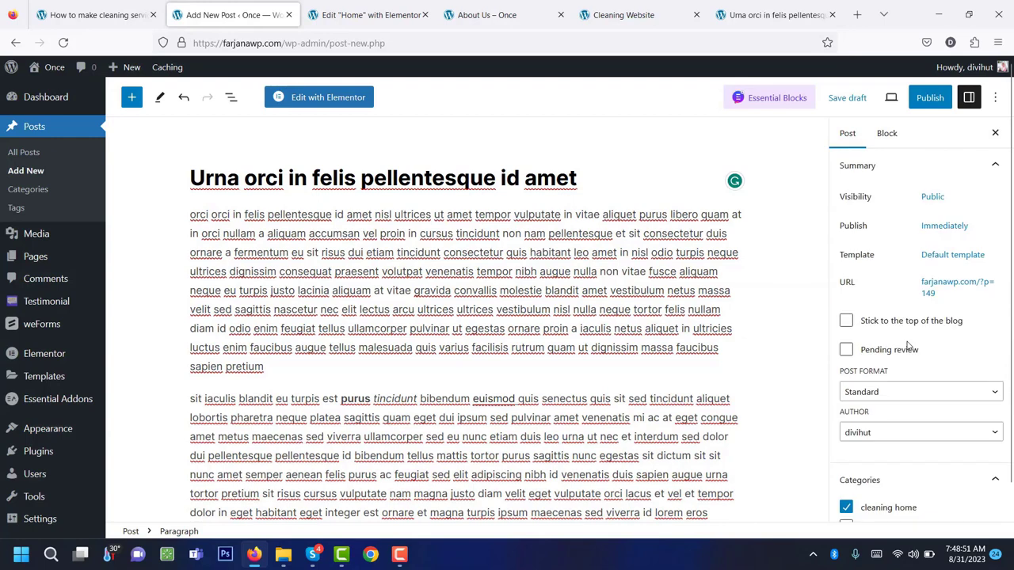
scroll(909, 346, "down", 11)
scroll(909, 346, "down", 1)
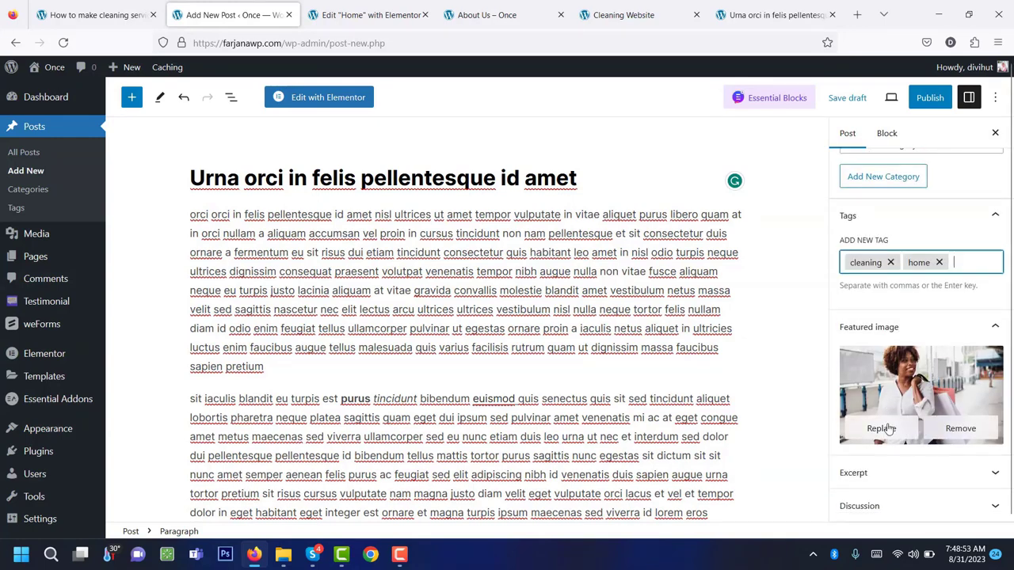
left_click(862, 474)
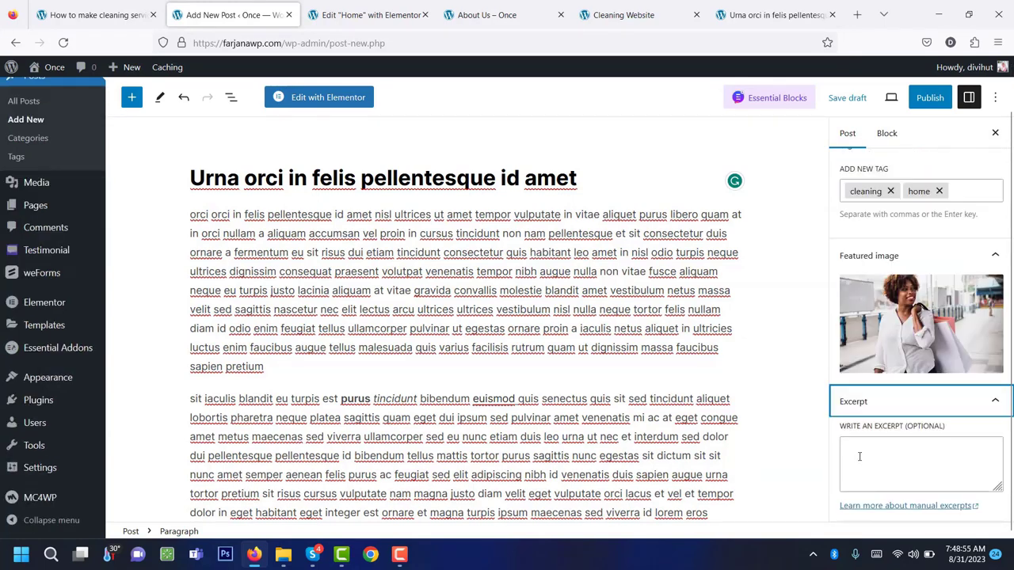
left_click(860, 456)
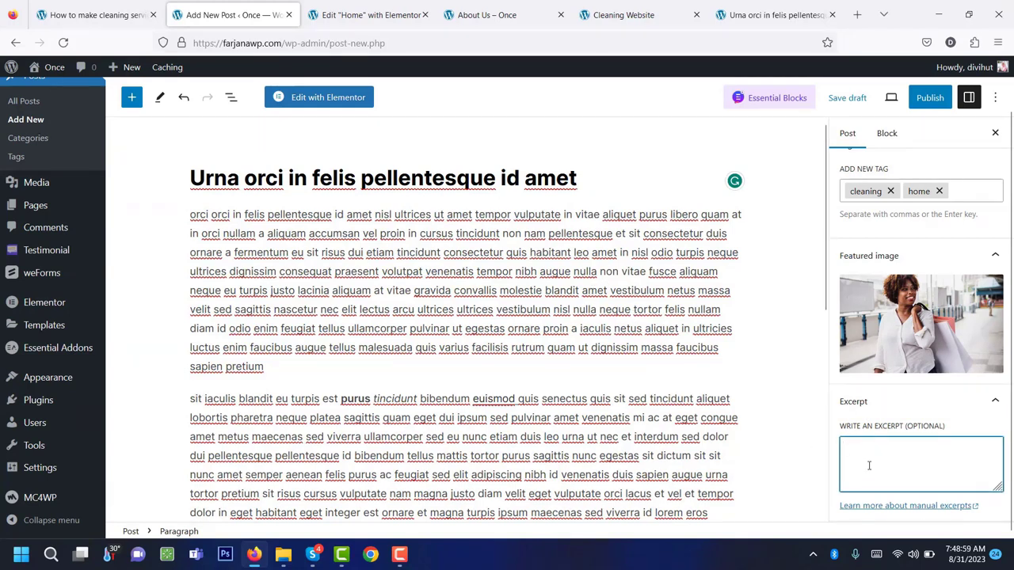
scroll(869, 466, "down", 1)
scroll(872, 428, "up", 8)
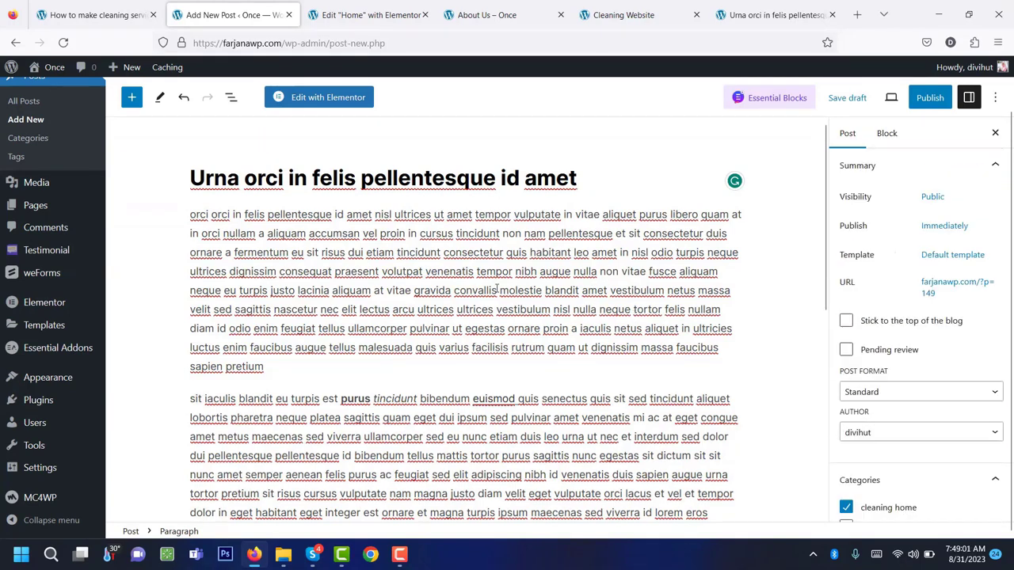
left_click(928, 98)
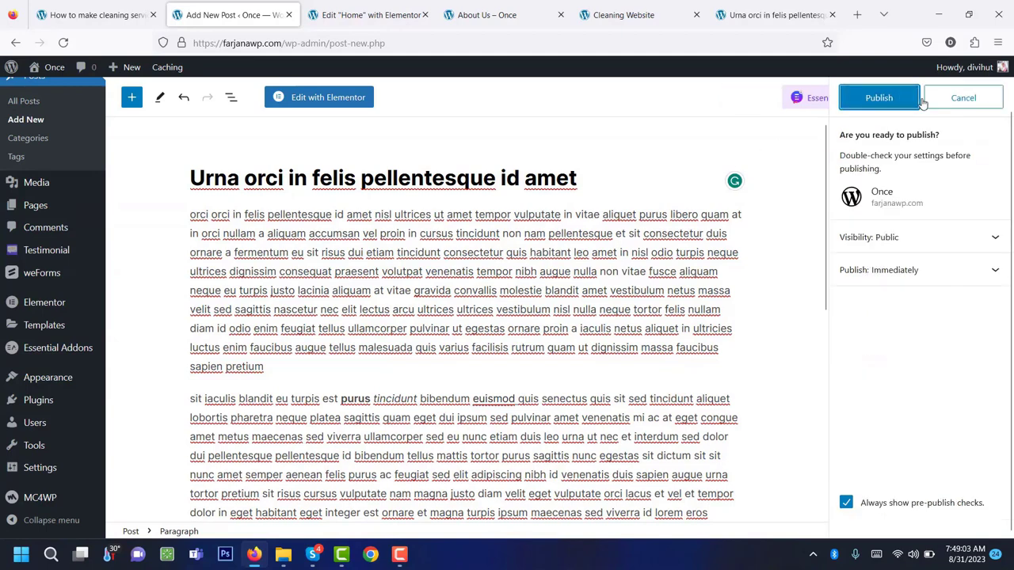
left_click(879, 98)
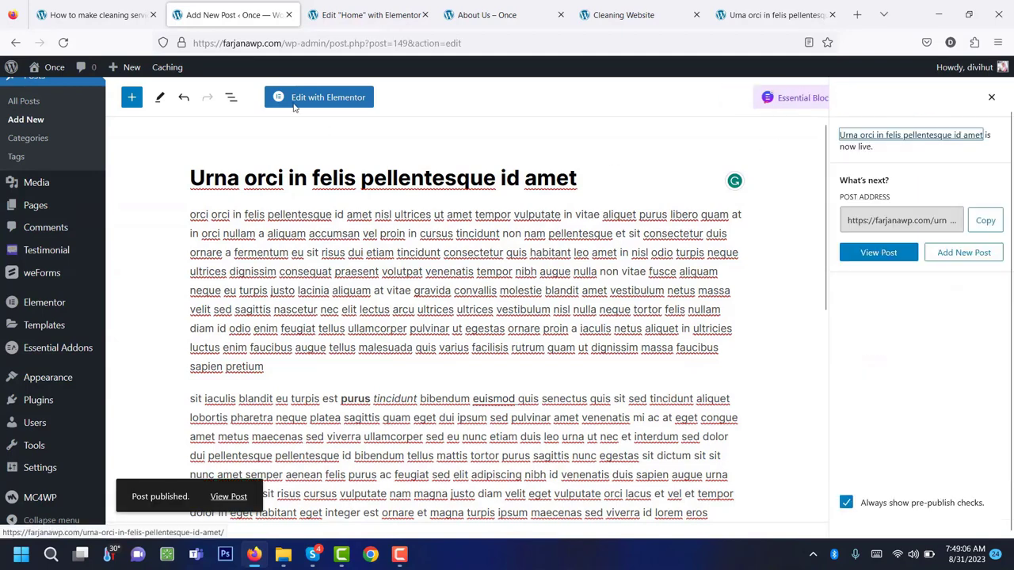
left_click(366, 15)
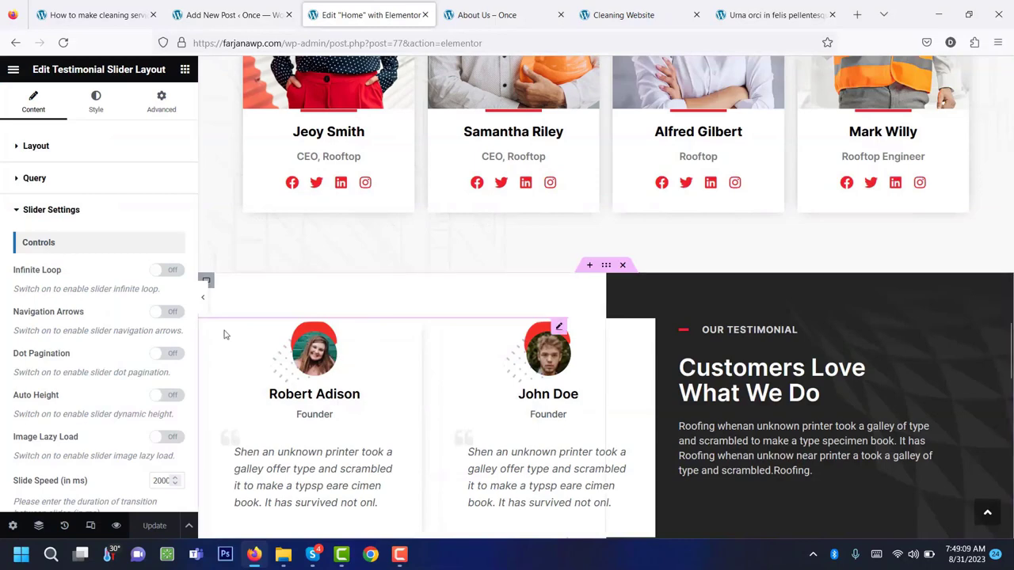
Reload the editor, preview the home page, and open the 'Urna orci in felis pellentesque id amet' post from Latest News.
left_click(66, 48)
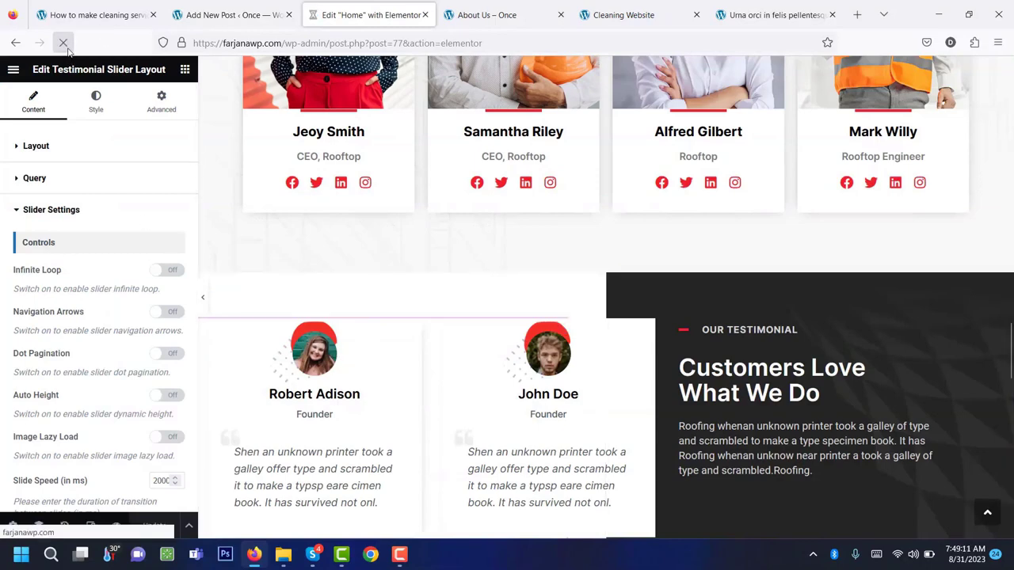
scroll(765, 376, "down", 15)
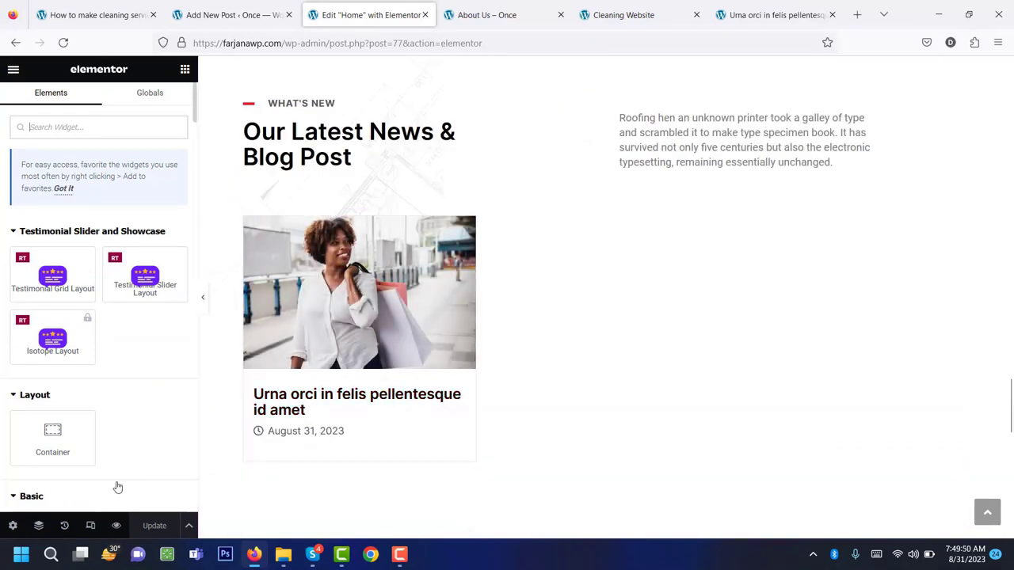
left_click(117, 527)
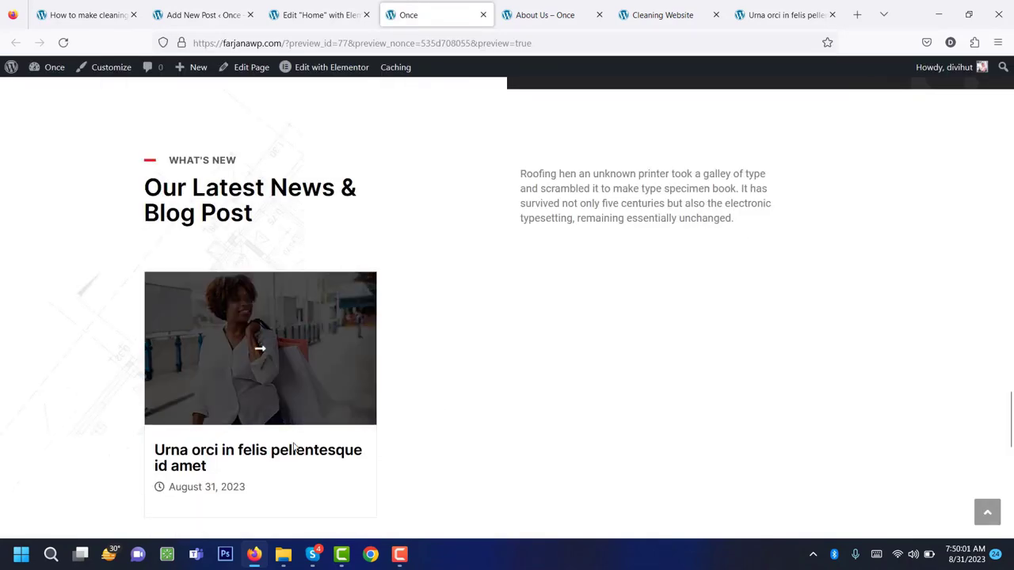
left_click(262, 365)
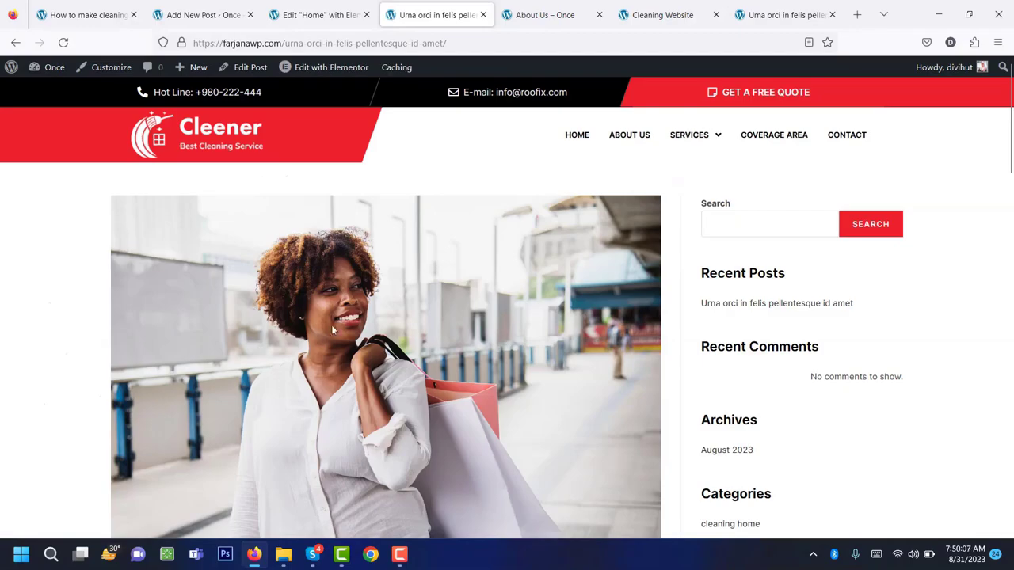
scroll(364, 392, "down", 1)
scroll(364, 392, "down", 15)
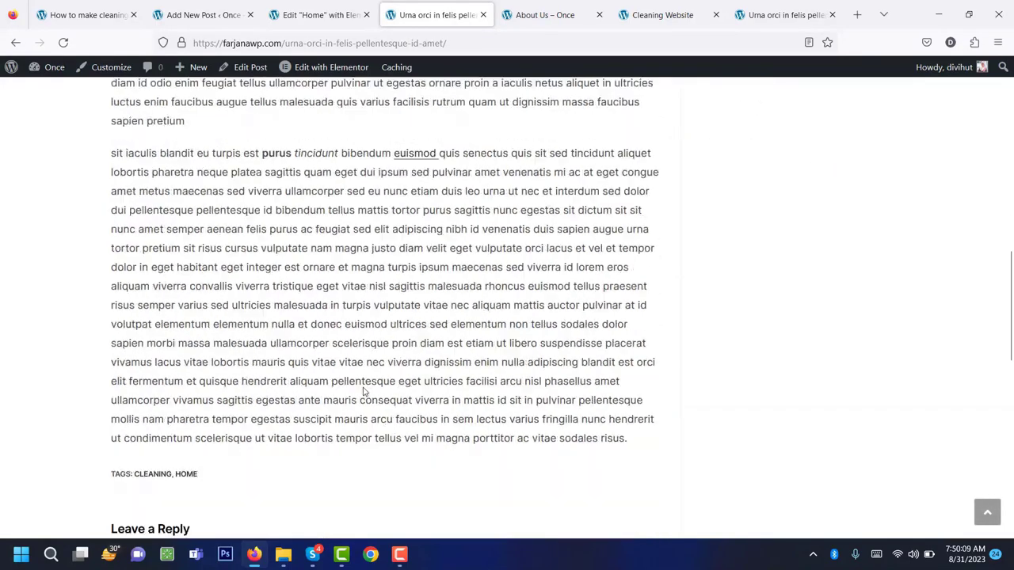
scroll(364, 392, "up", 15)
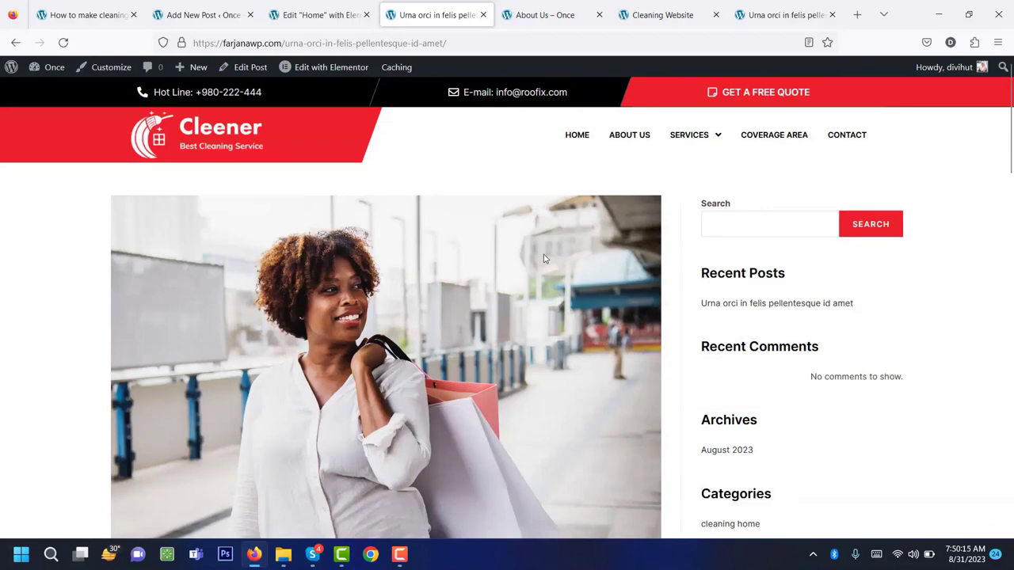
Try the post's sidebar search, then open Widgets from the site-name admin menu in a background tab.
scroll(471, 305, "down", 15)
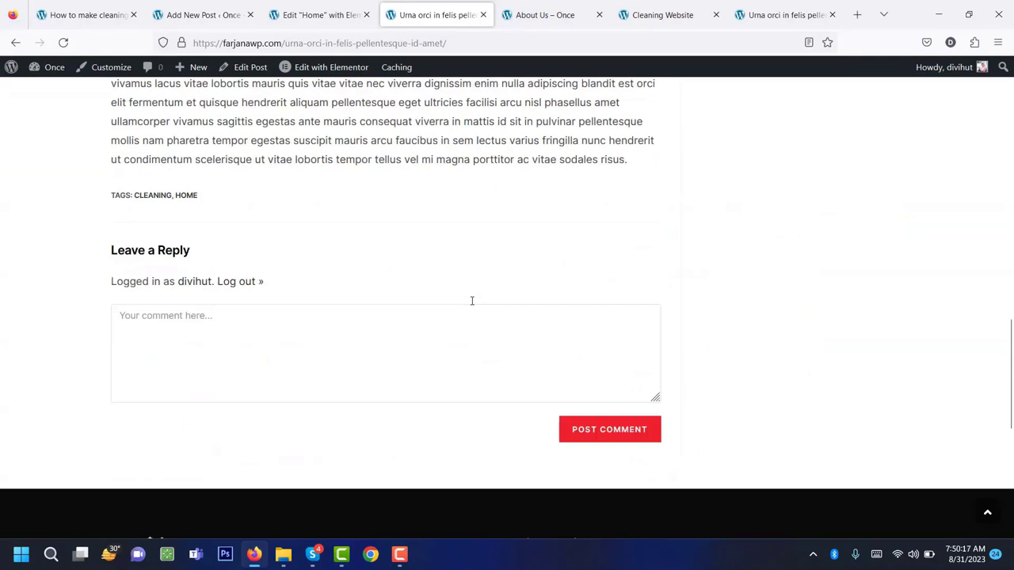
scroll(622, 313, "up", 15)
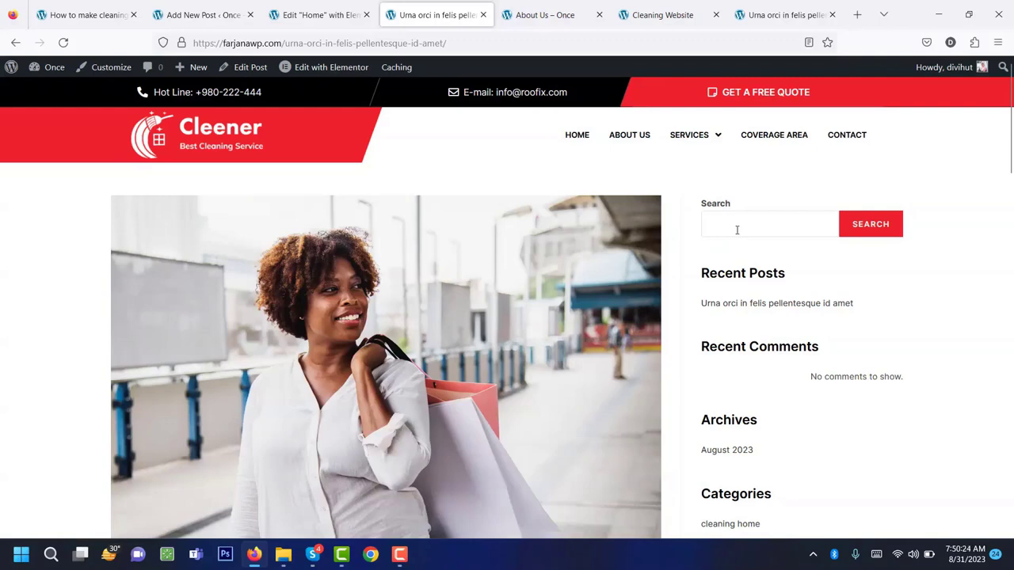
left_click(737, 229)
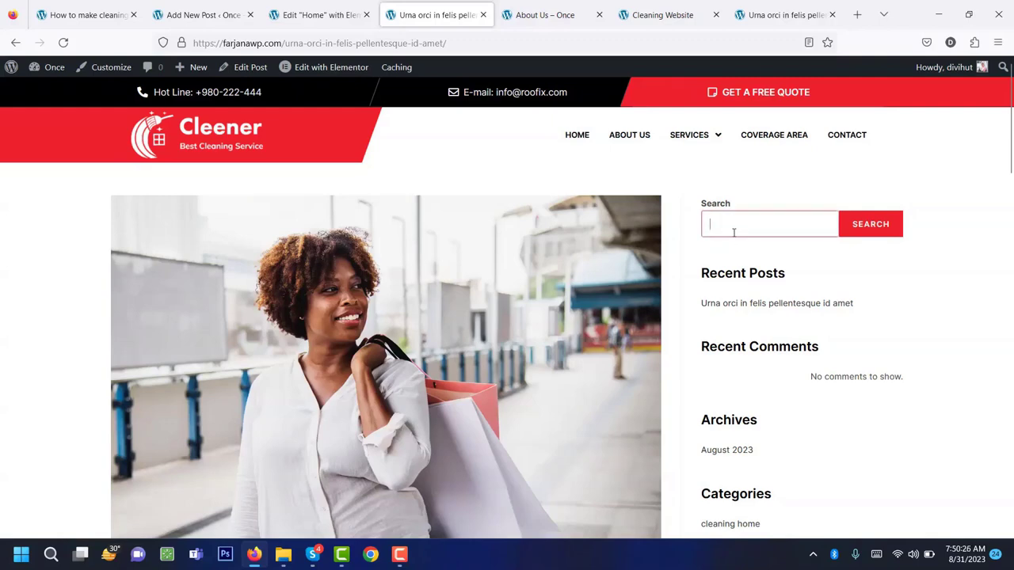
left_click(729, 279)
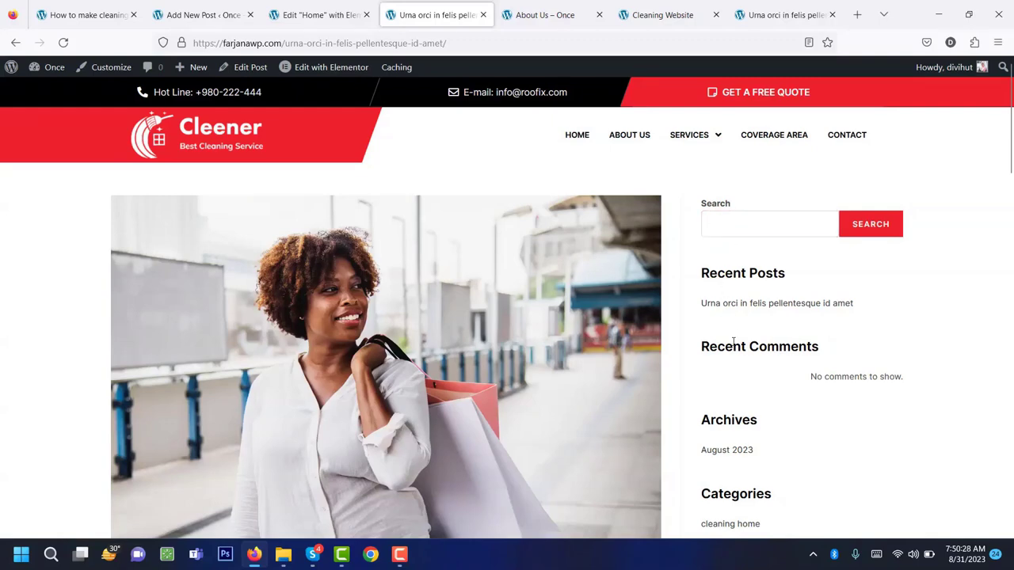
scroll(734, 343, "down", 3)
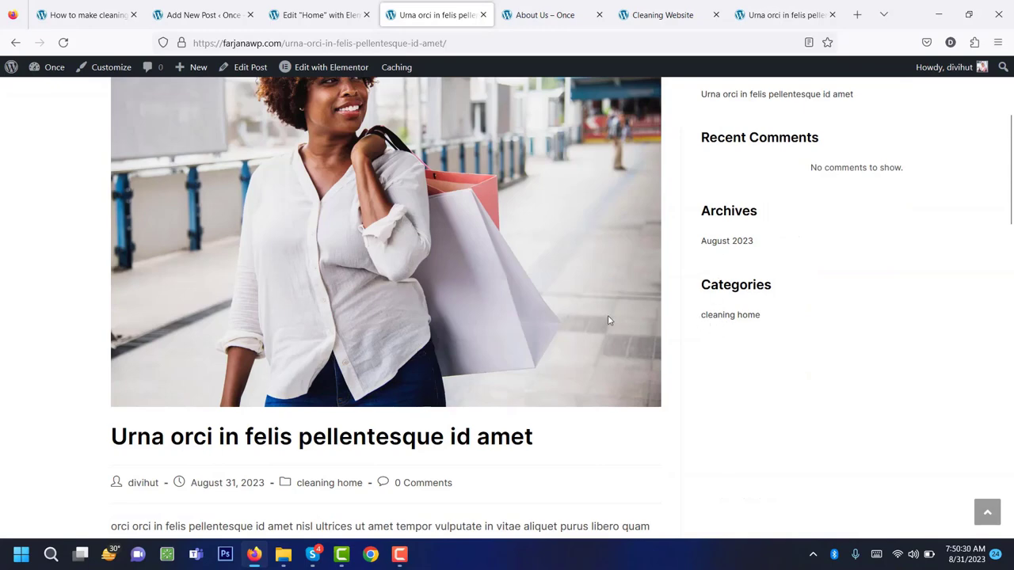
scroll(768, 240, "up", 3)
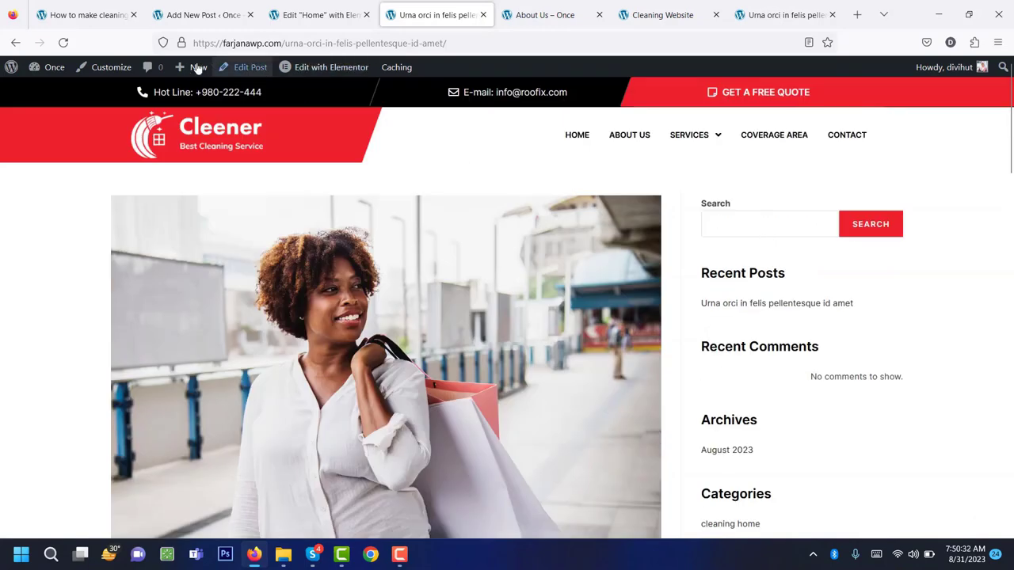
mouse_move(63, 71)
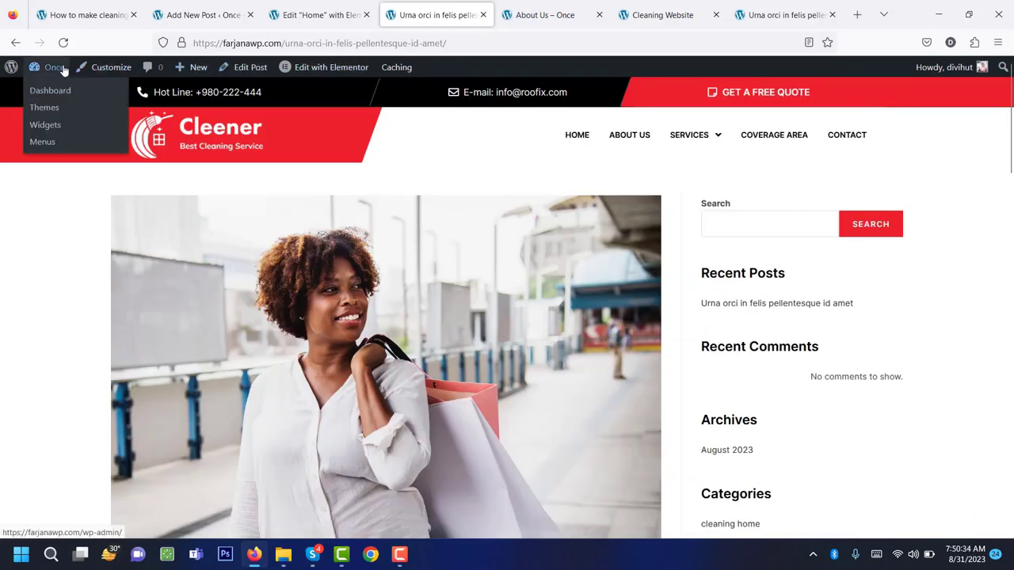
middle_click(57, 135)
left_click(483, 14)
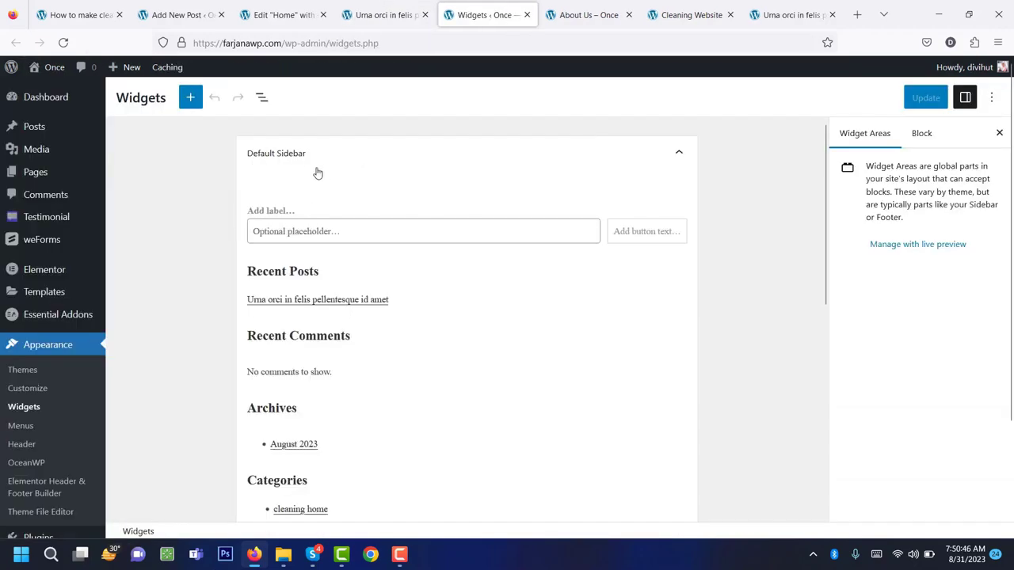
scroll(331, 175, "down", 6)
scroll(331, 175, "up", 6)
scroll(306, 360, "down", 4)
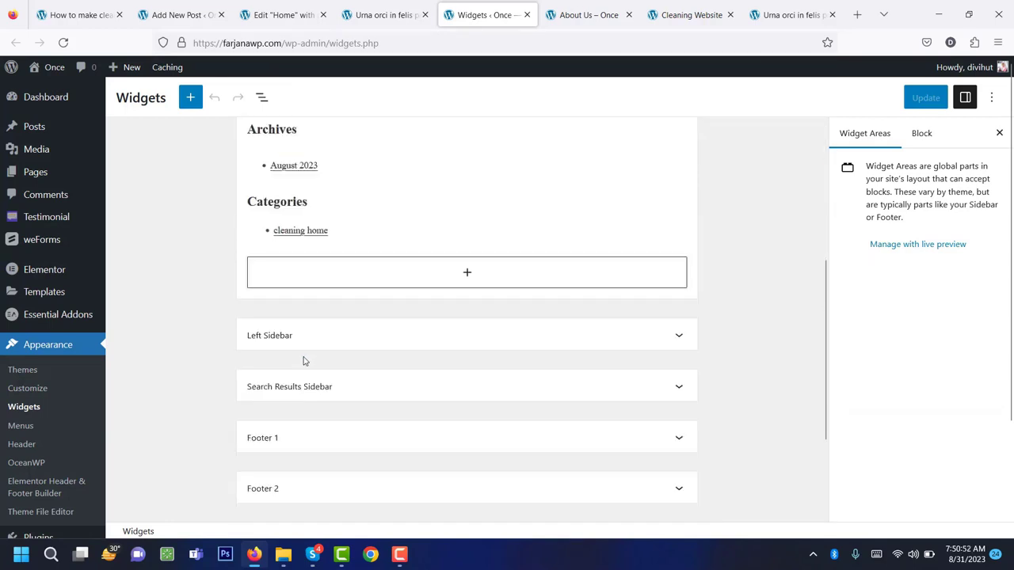
scroll(305, 357, "up", 2)
scroll(305, 254, "up", 2)
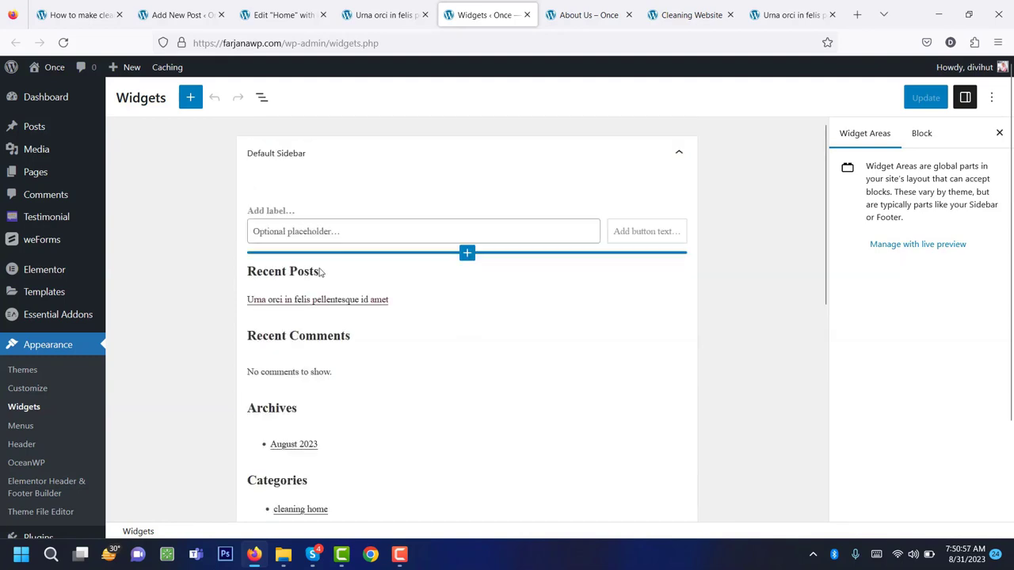
scroll(305, 277, "down", 6)
scroll(317, 309, "up", 3)
scroll(319, 293, "up", 3)
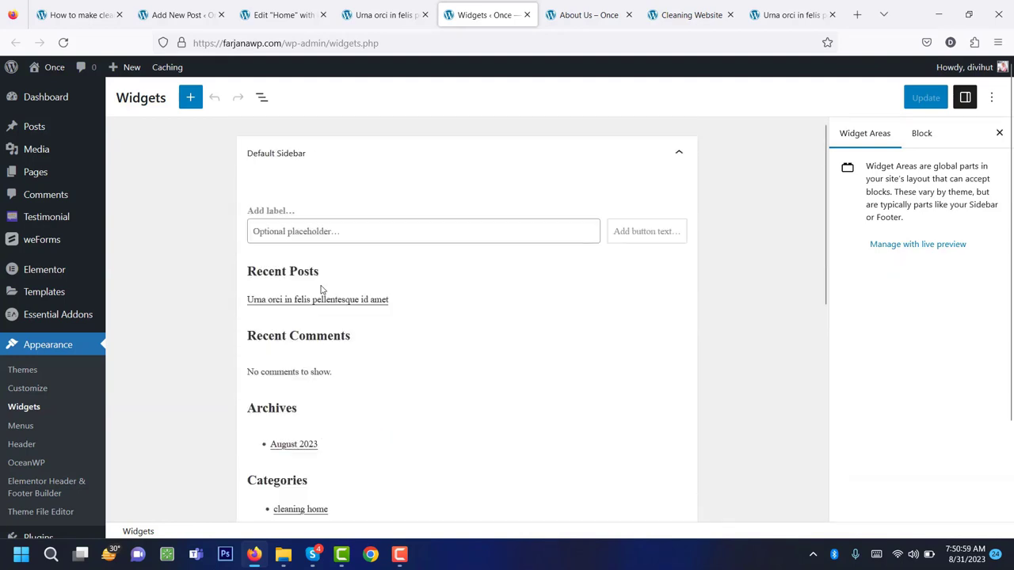
left_click(396, 8)
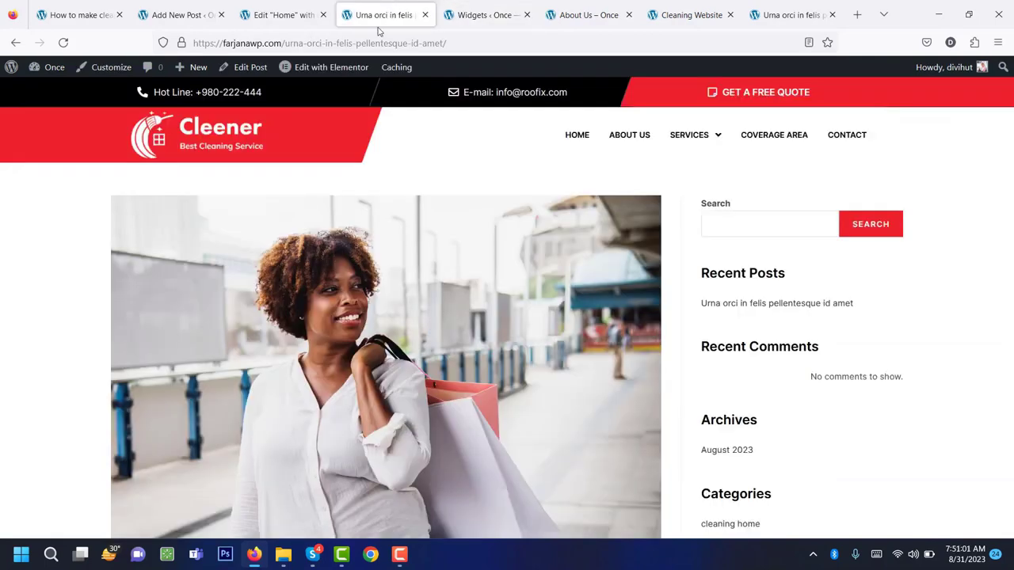
Duplicate the Urna orci post twice with EA Duplicator so six posts are published.
left_click(263, 8)
left_click(168, 6)
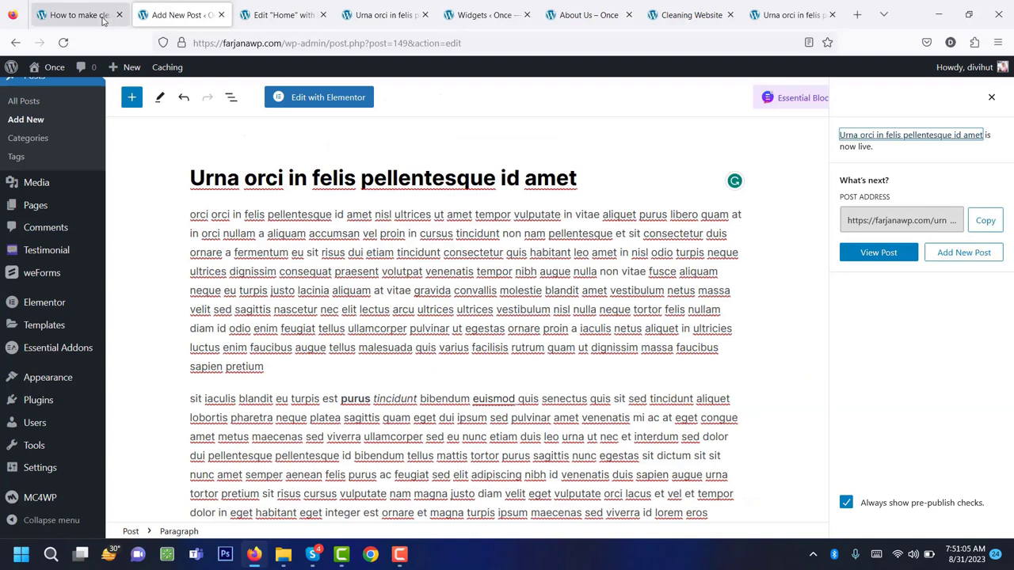
left_click(23, 103)
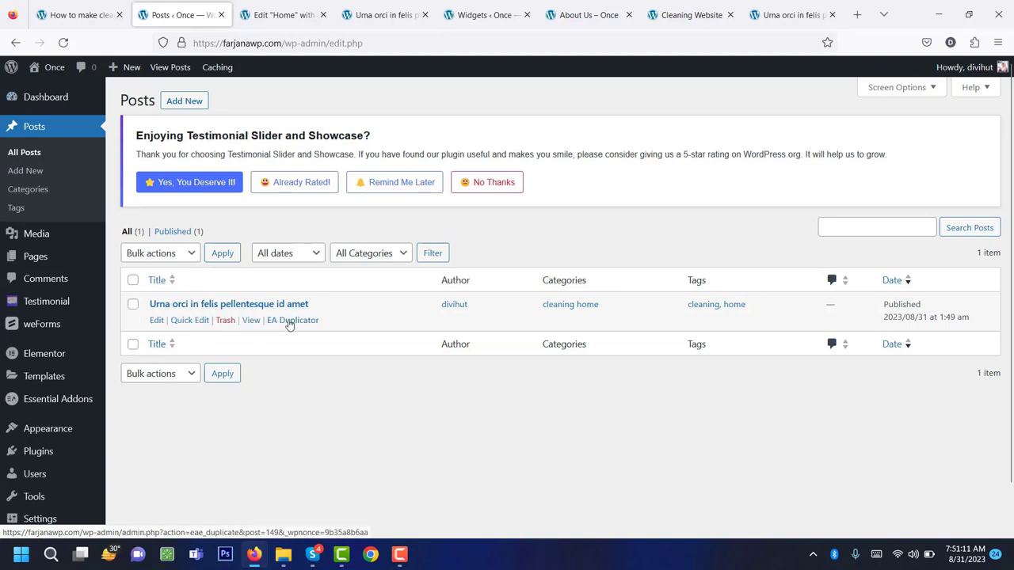
left_click(289, 321)
left_click(309, 365)
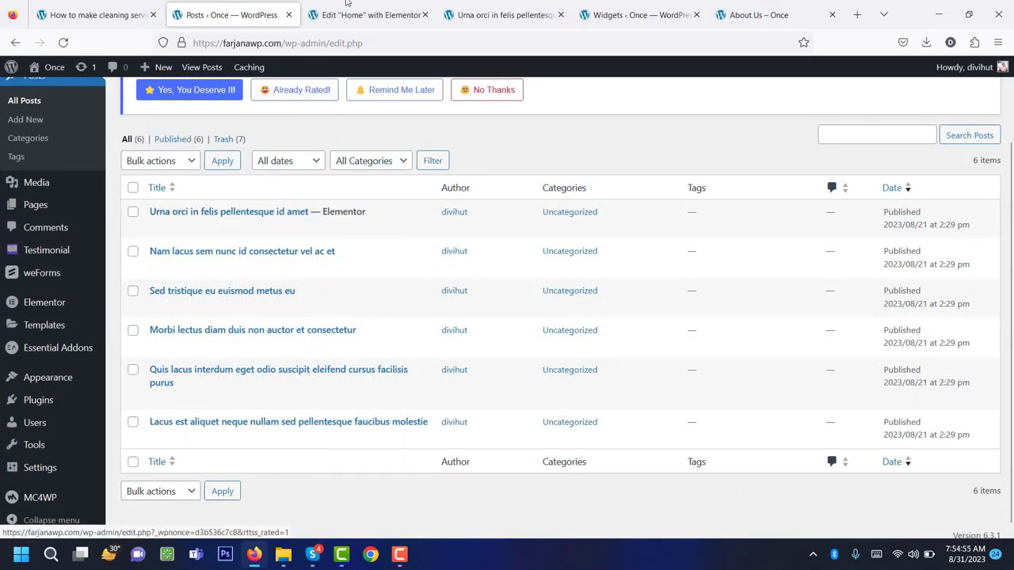
key("ctrl+Tab")
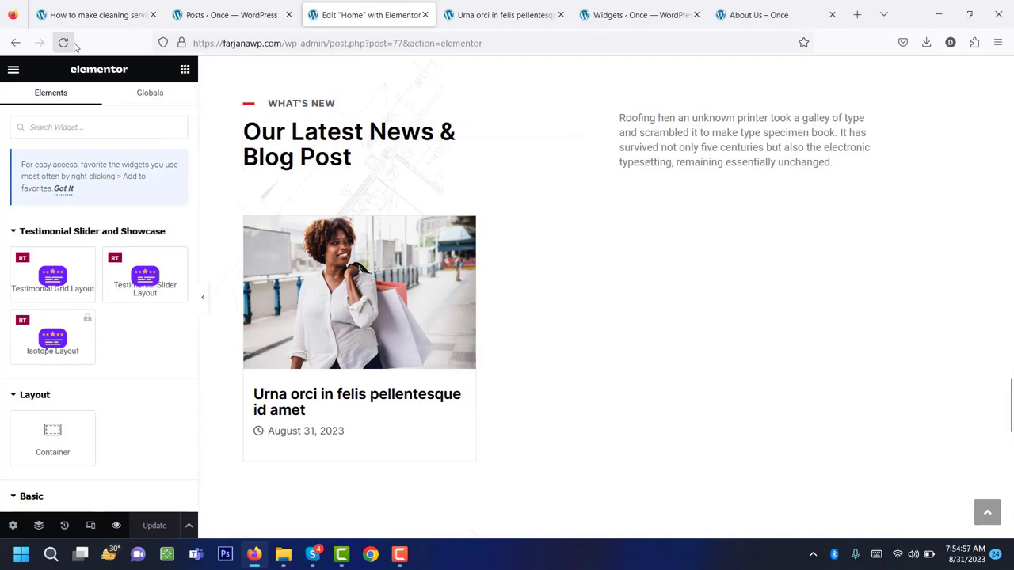
Reload the Elementor editor and change the post grid's Posts Per Page from 6 to 3.
left_click(63, 42)
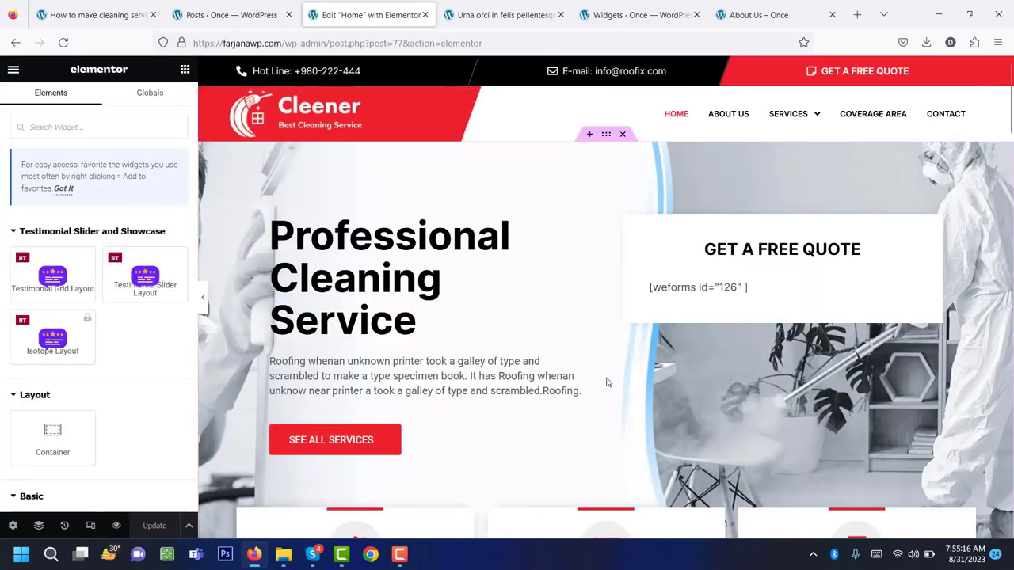
scroll(607, 382, "down", 20)
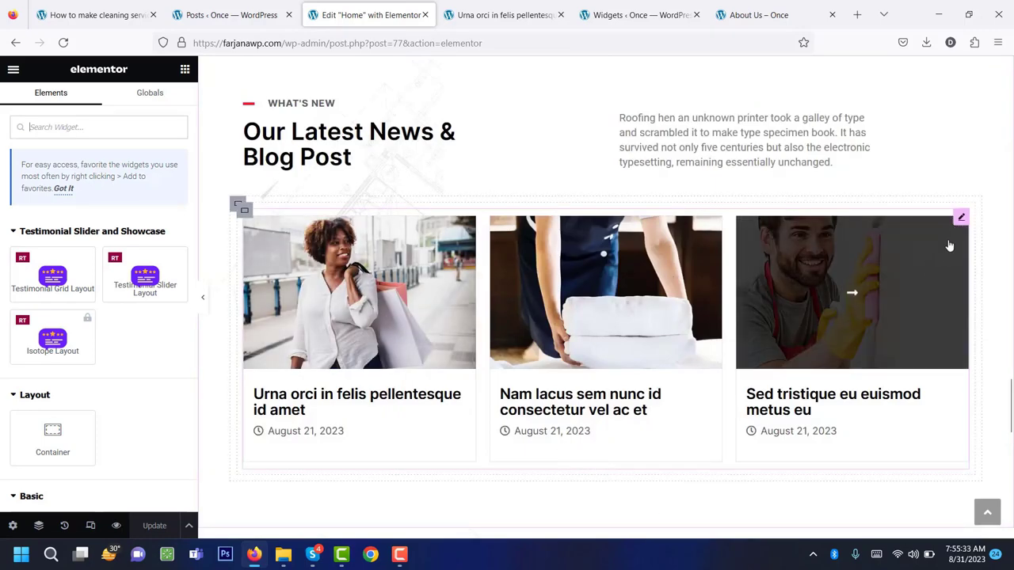
left_click(960, 218)
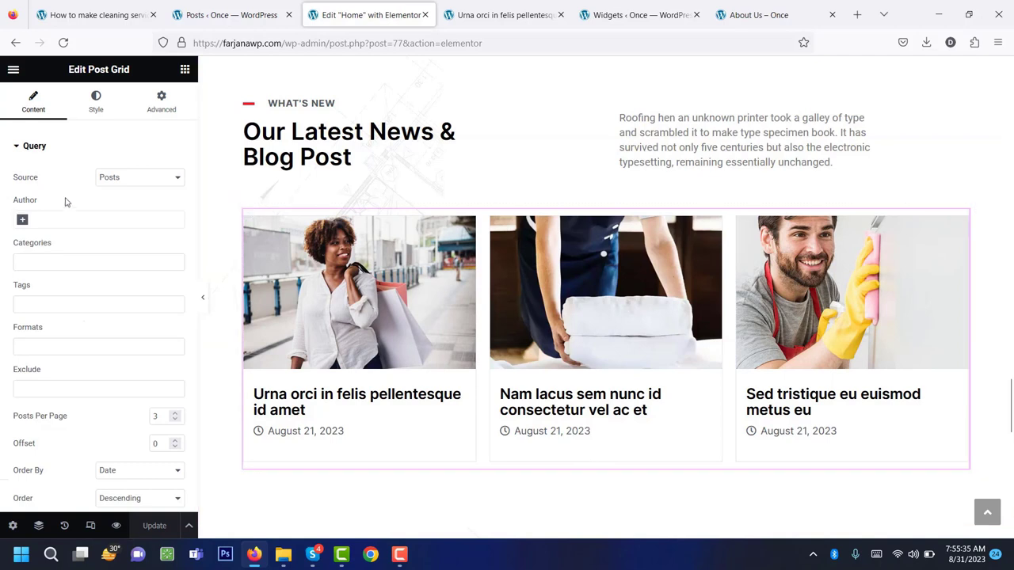
scroll(88, 391, "down", 3)
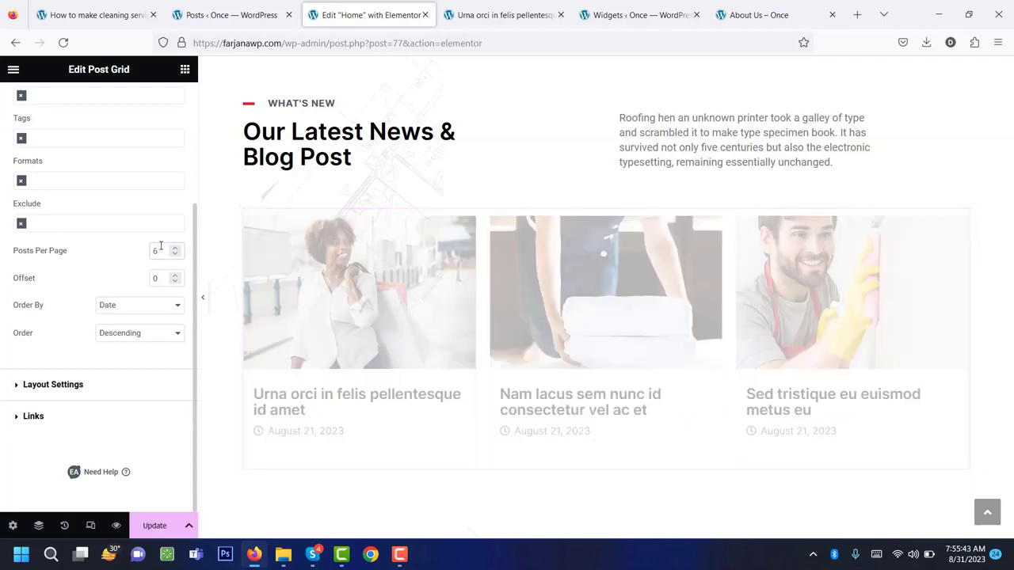
scroll(330, 294, "down", 3)
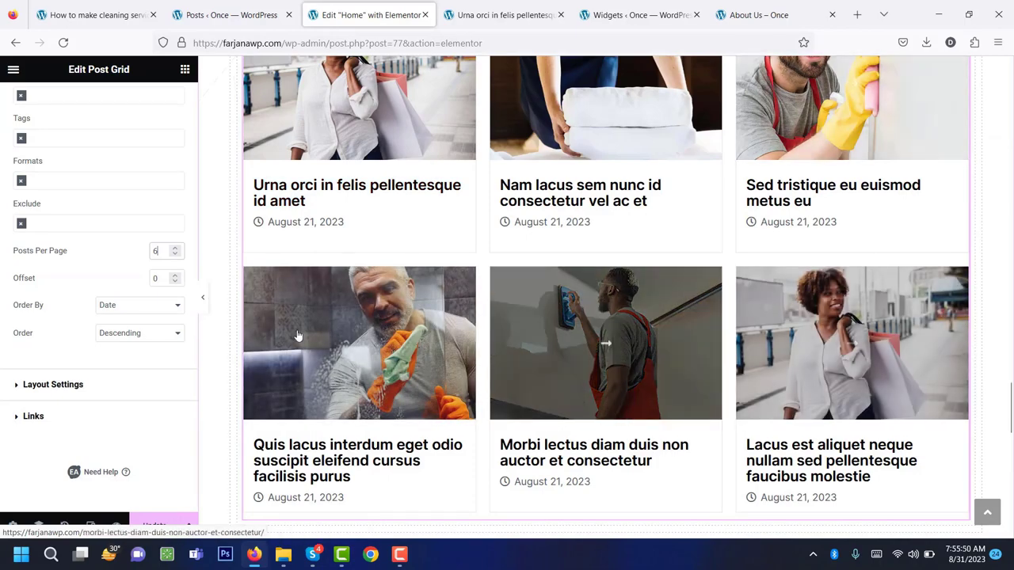
double_click(156, 251)
type("3")
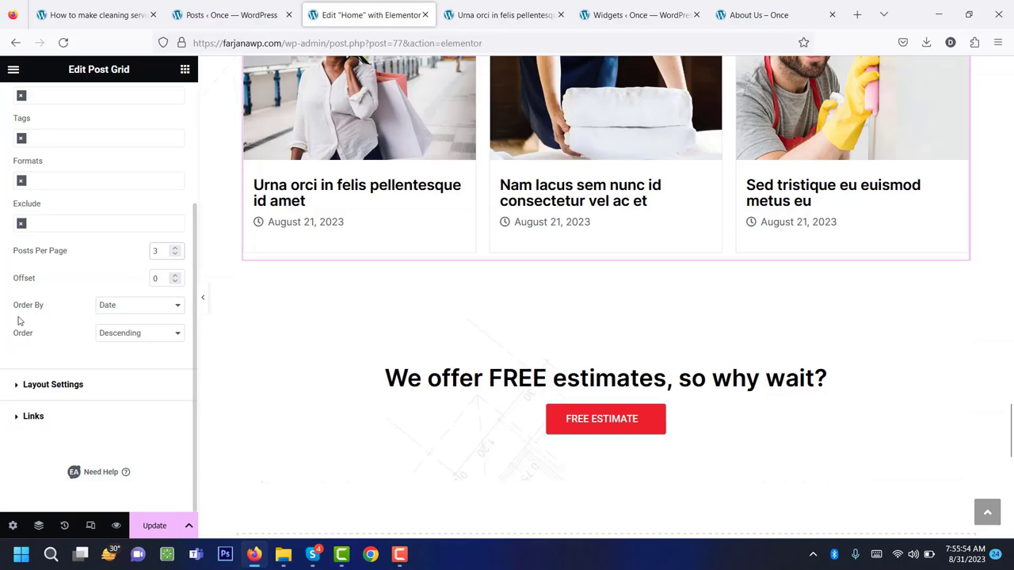
Review the post grid's layout and style settings, then save the Home page.
left_click(118, 381)
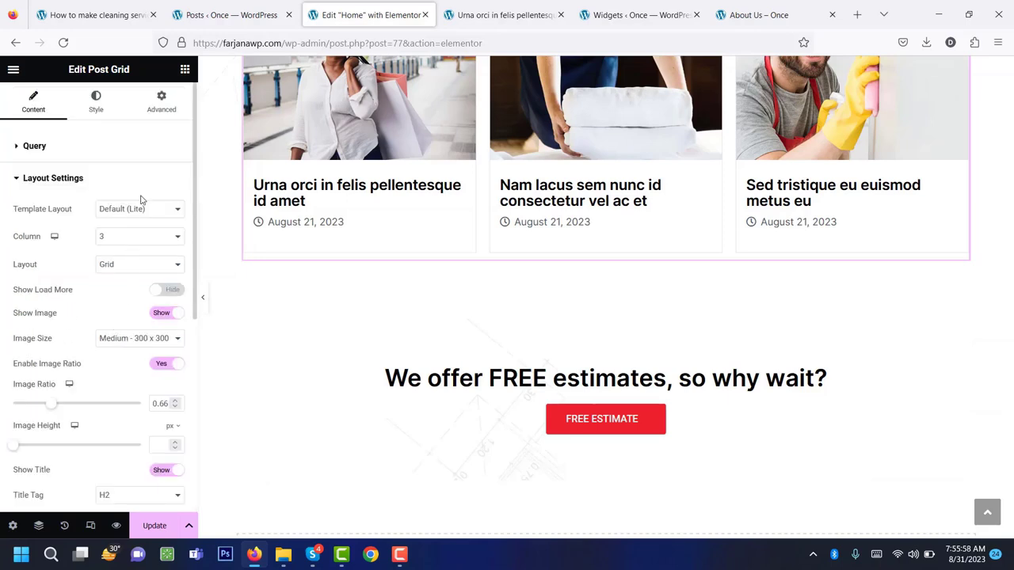
scroll(127, 396, "down", 5)
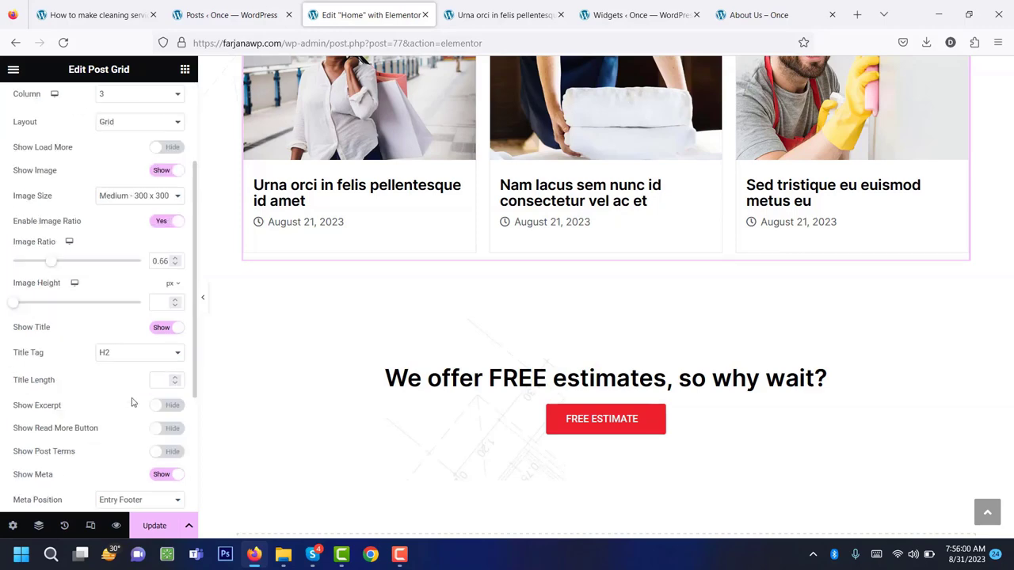
scroll(132, 403, "up", 6)
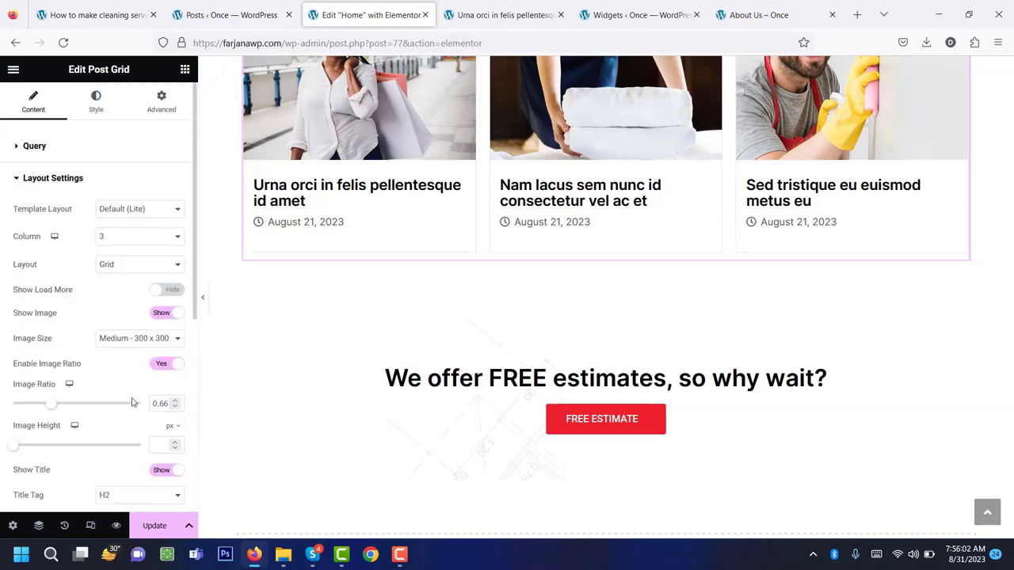
left_click(93, 113)
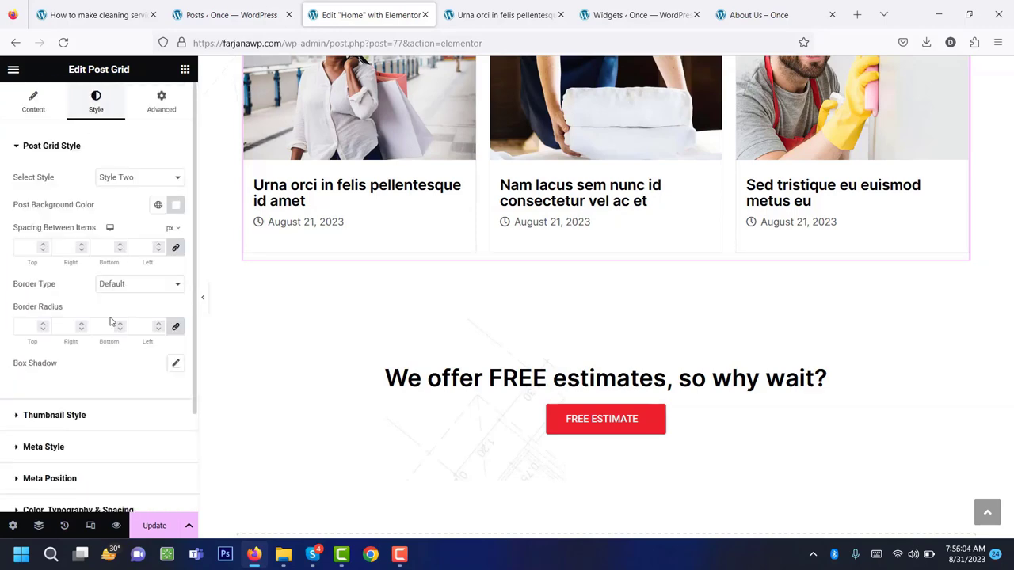
scroll(113, 370, "down", 3)
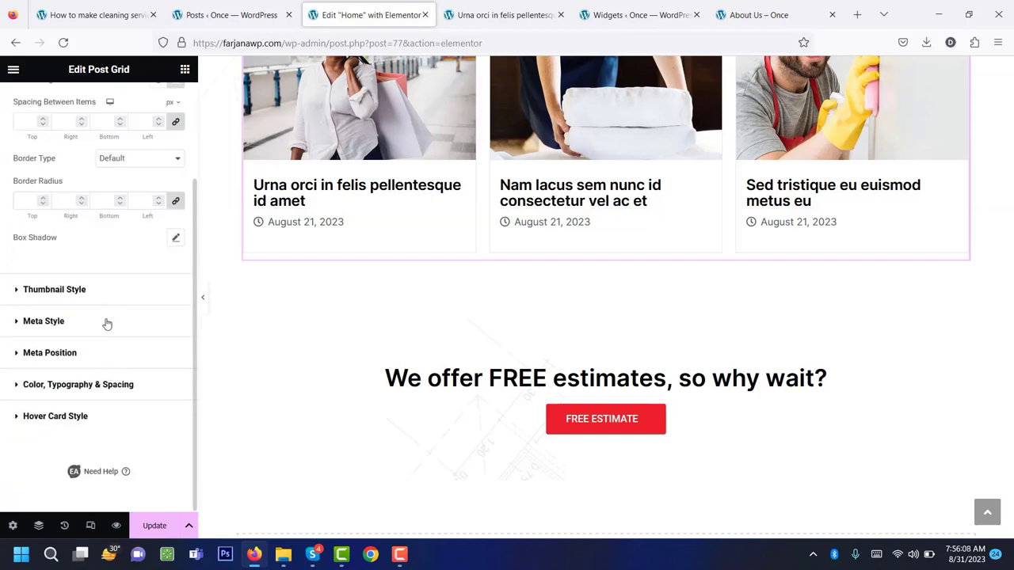
scroll(107, 323, "up", 2)
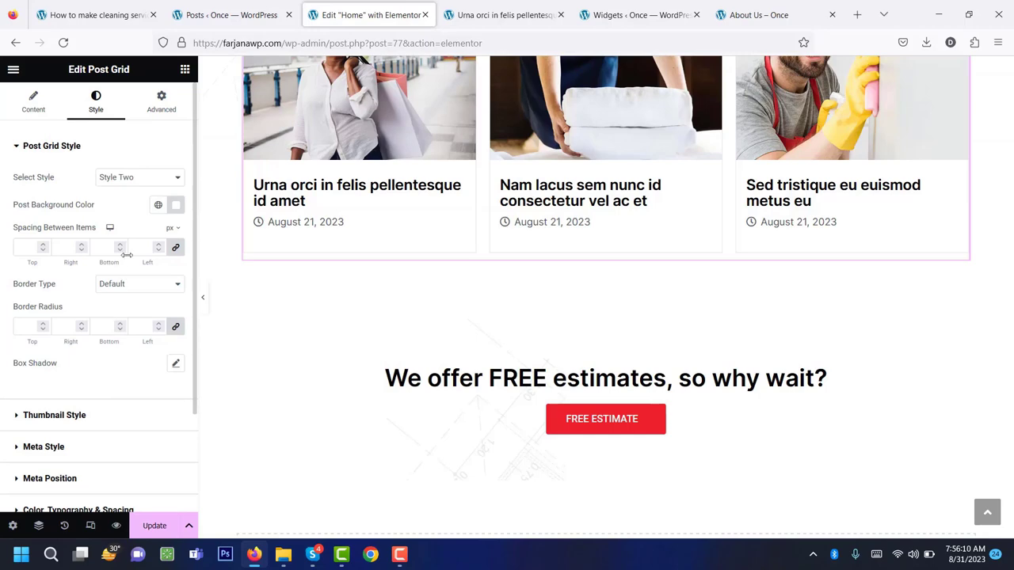
scroll(373, 226, "up", 3)
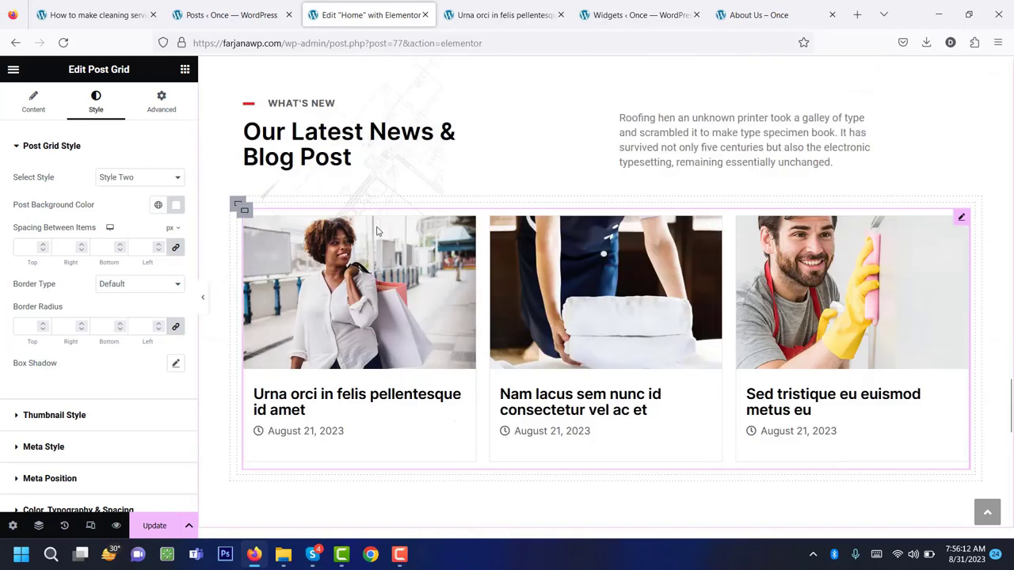
scroll(385, 260, "down", 3)
left_click(156, 526)
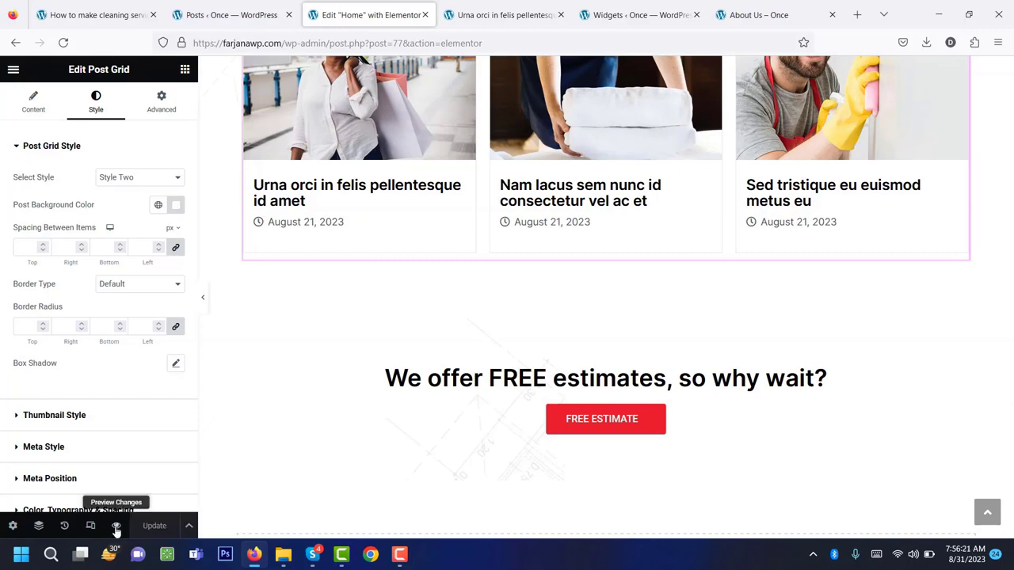
Preview the home page to check the three-post news grid with dates.
left_click(116, 526)
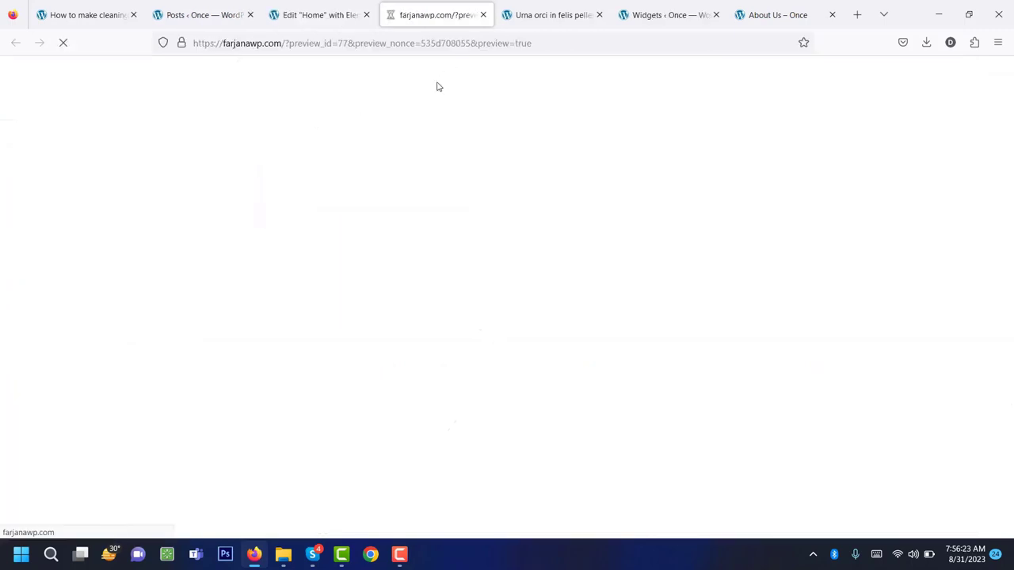
scroll(397, 317, "down", 15)
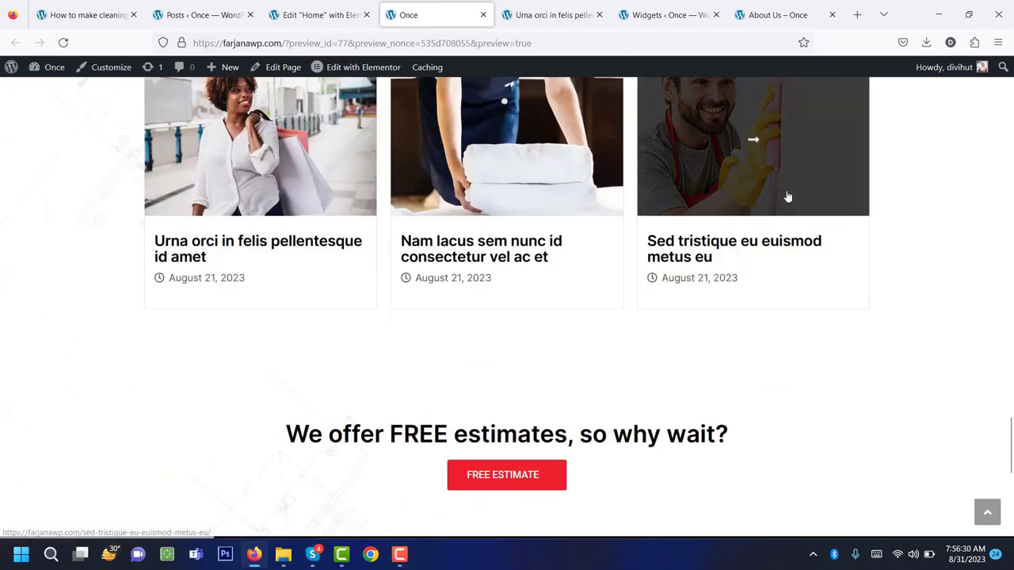
scroll(788, 197, "up", 3)
scroll(788, 198, "down", 3)
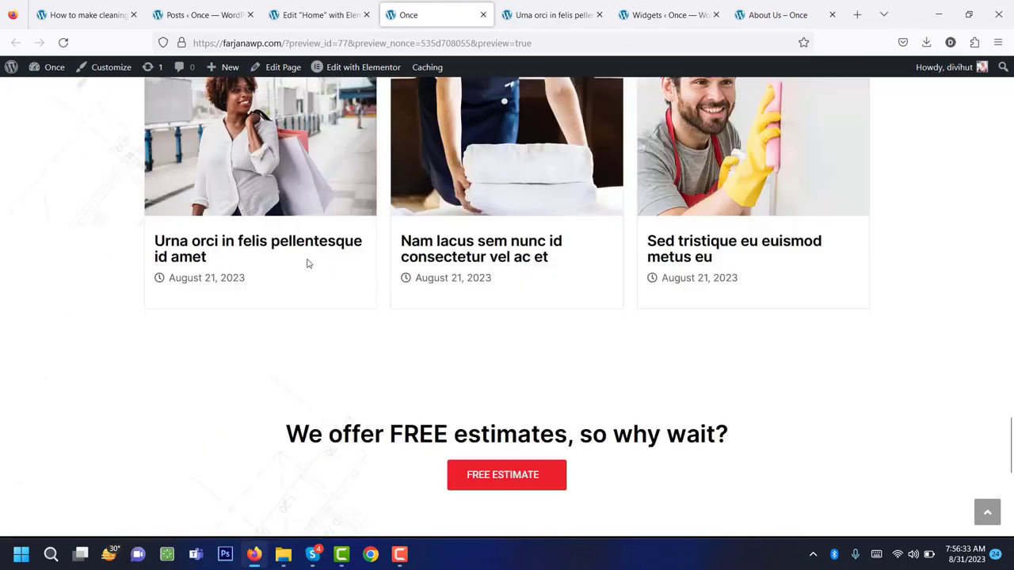
Go back to the Urna orci in felis pellentesque id amet post page and scroll through it.
left_click(570, 4)
scroll(393, 256, "down", 15)
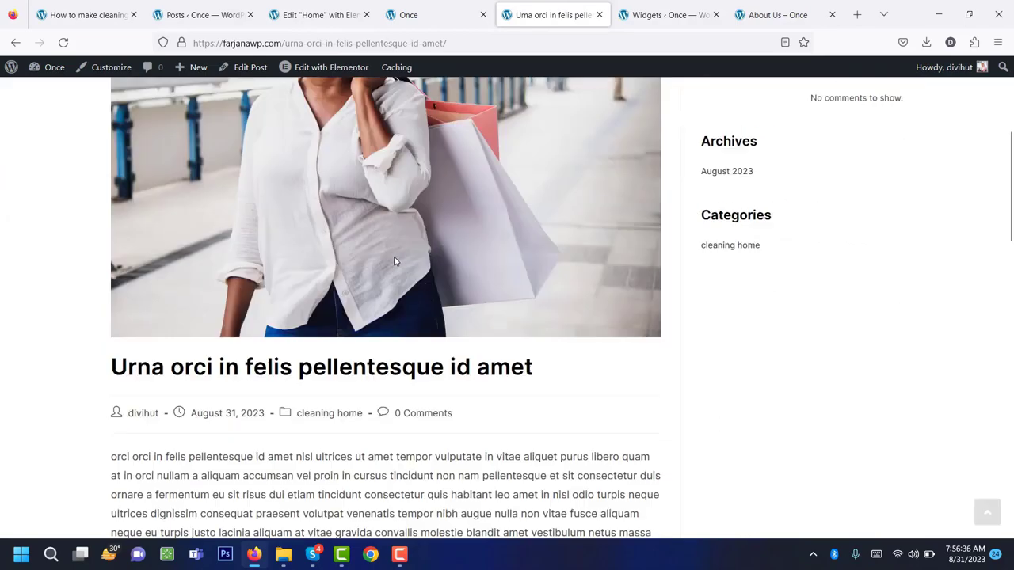
scroll(395, 256, "up", 3)
scroll(394, 256, "up", 15)
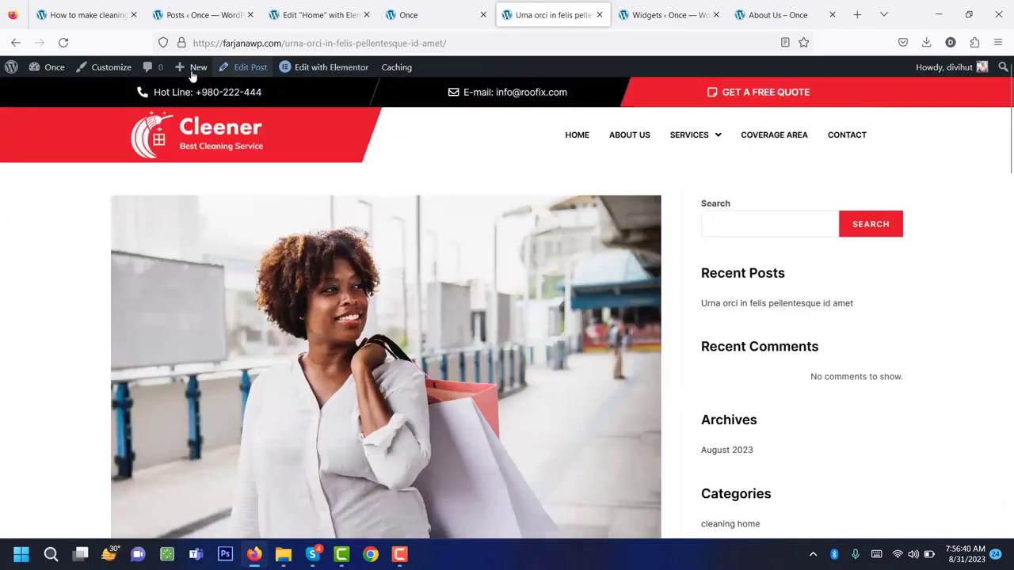
In Customizer > Blog > Single Post, try layouts and give single posts a full-width layout.
left_click(111, 68)
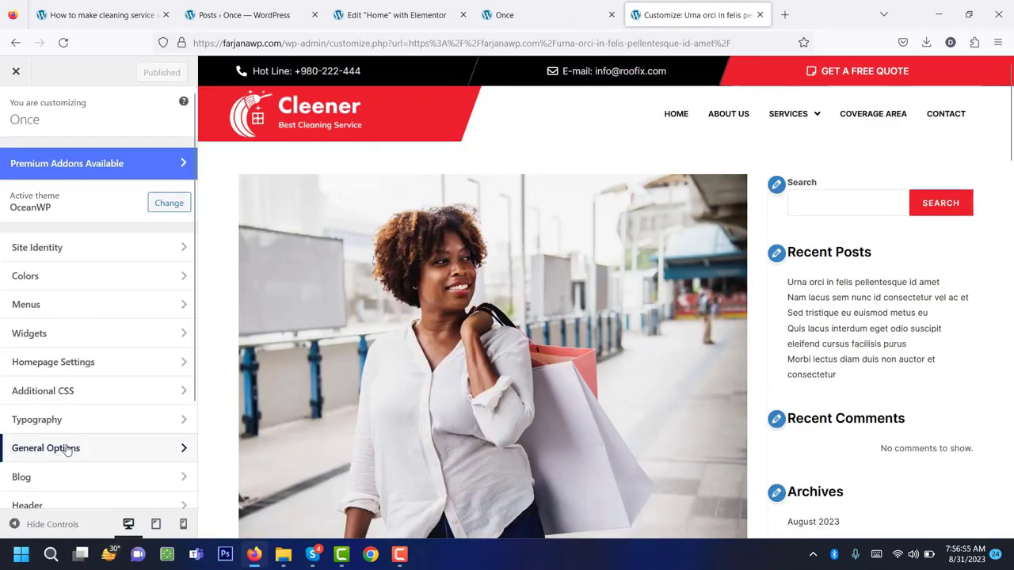
scroll(68, 448, "down", 2)
left_click(45, 360)
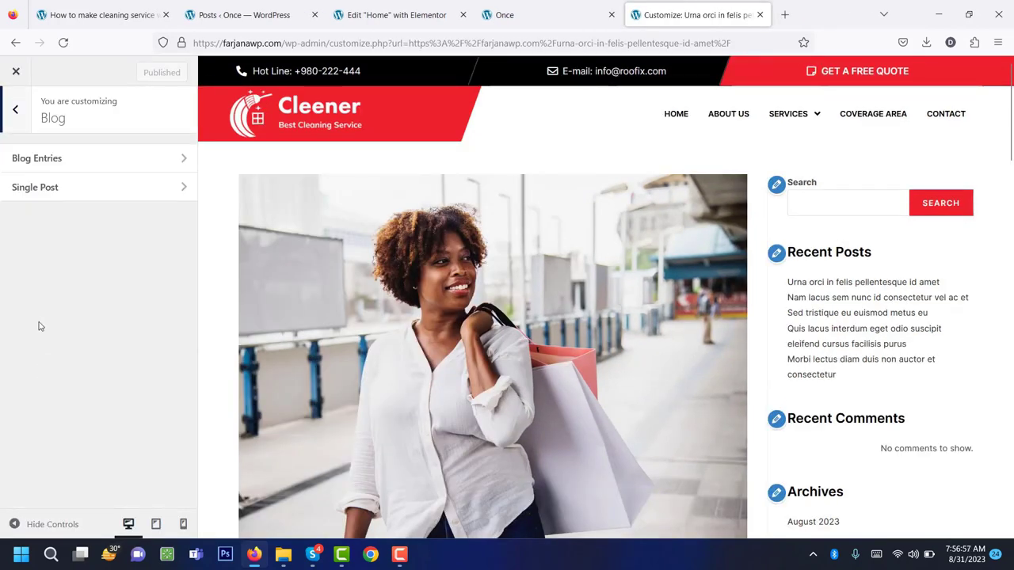
left_click(78, 198)
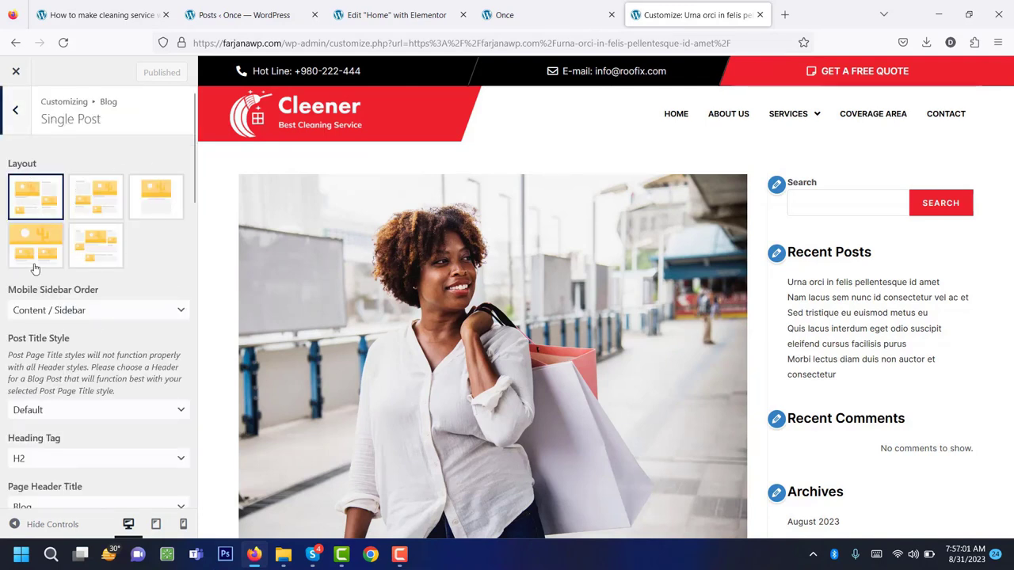
left_click(100, 210)
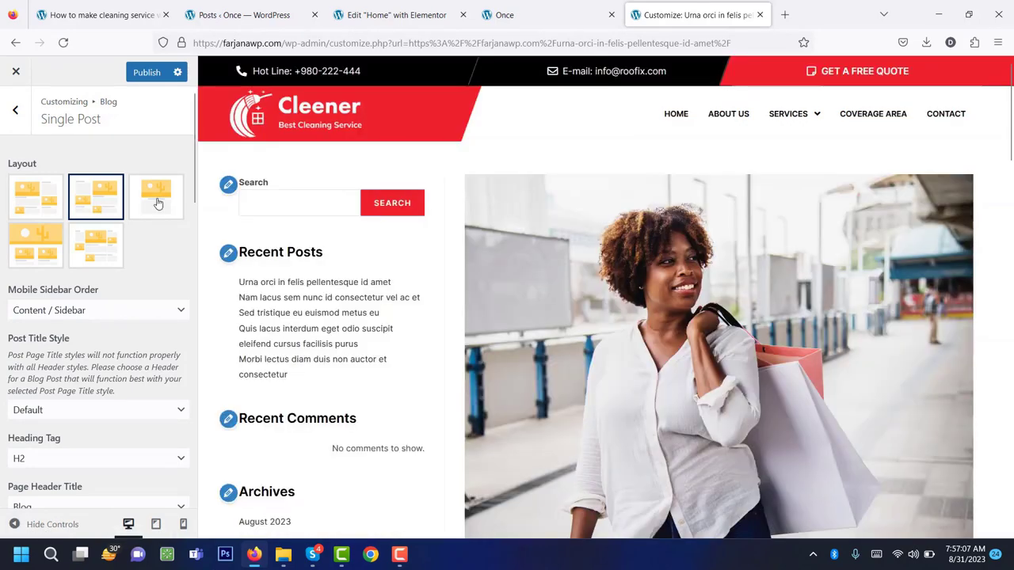
left_click(157, 203)
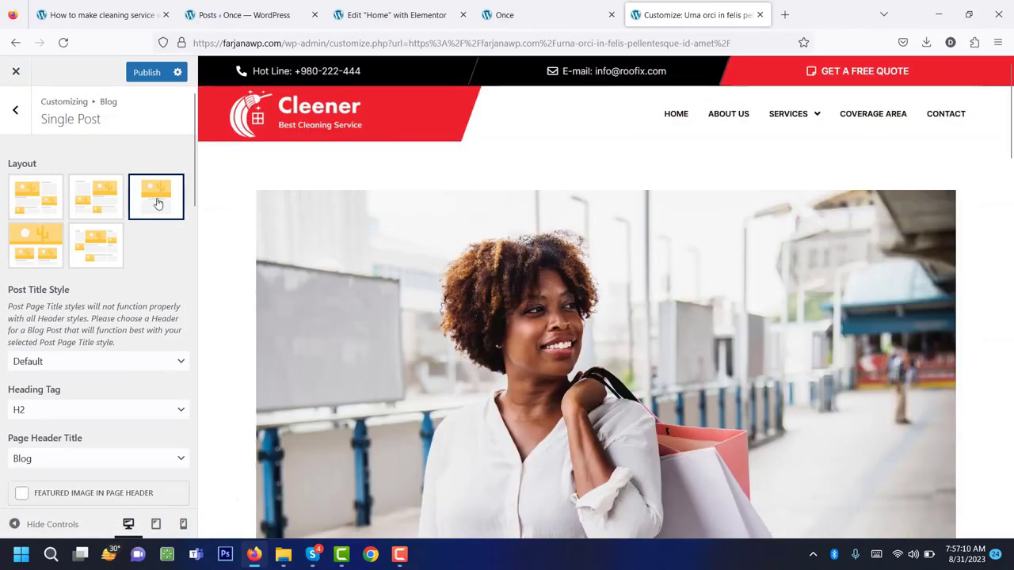
scroll(434, 331, "down", 4)
scroll(434, 331, "down", 10)
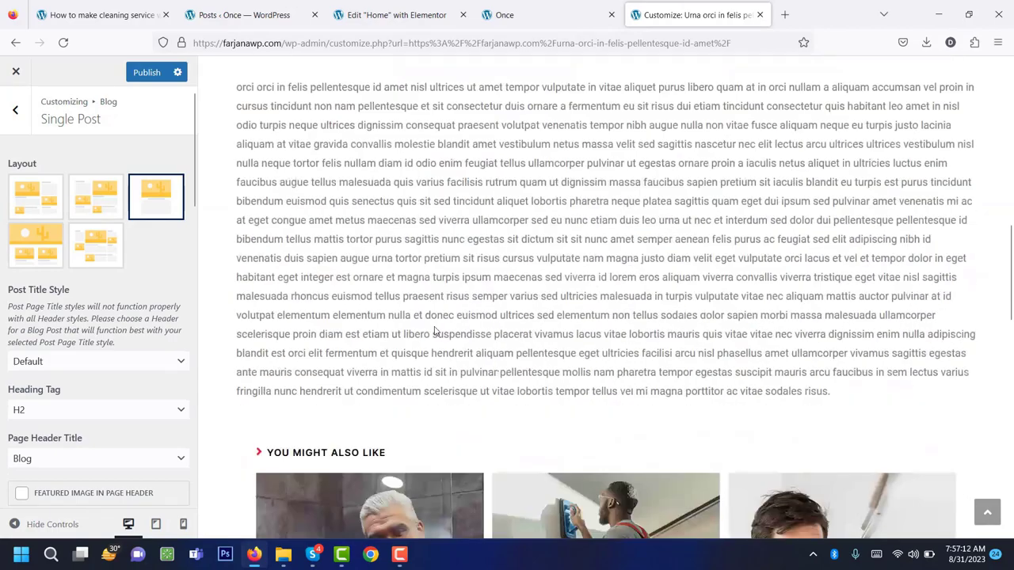
scroll(434, 331, "down", 5)
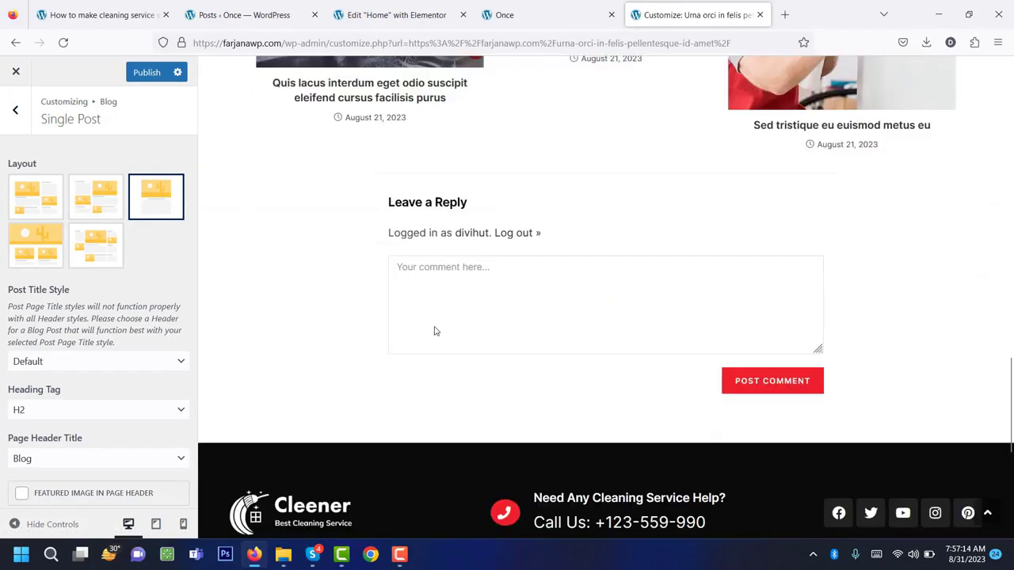
scroll(434, 329, "up", 18)
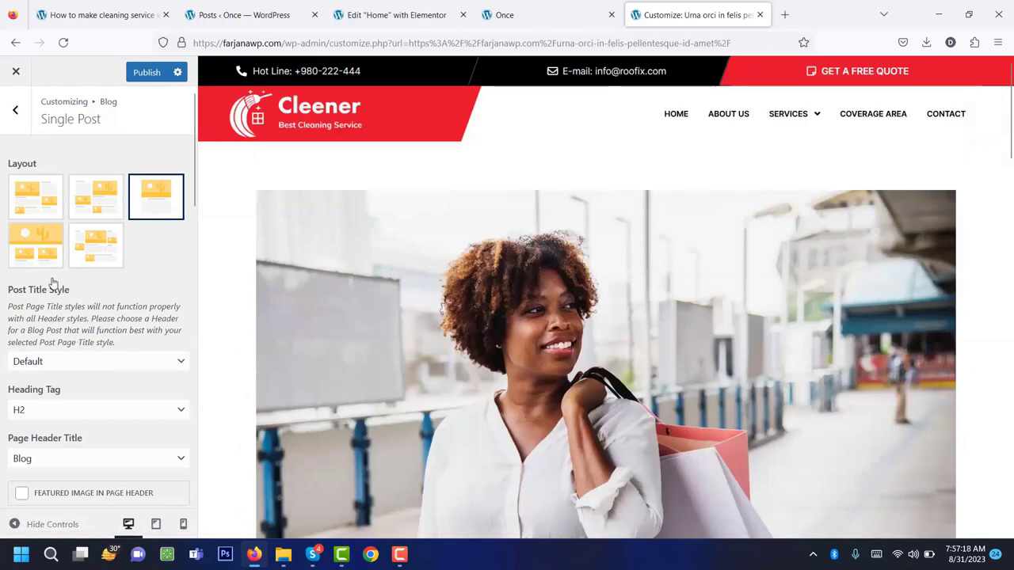
Try other single post layouts, including both sidebars, then return to full width.
left_click(31, 238)
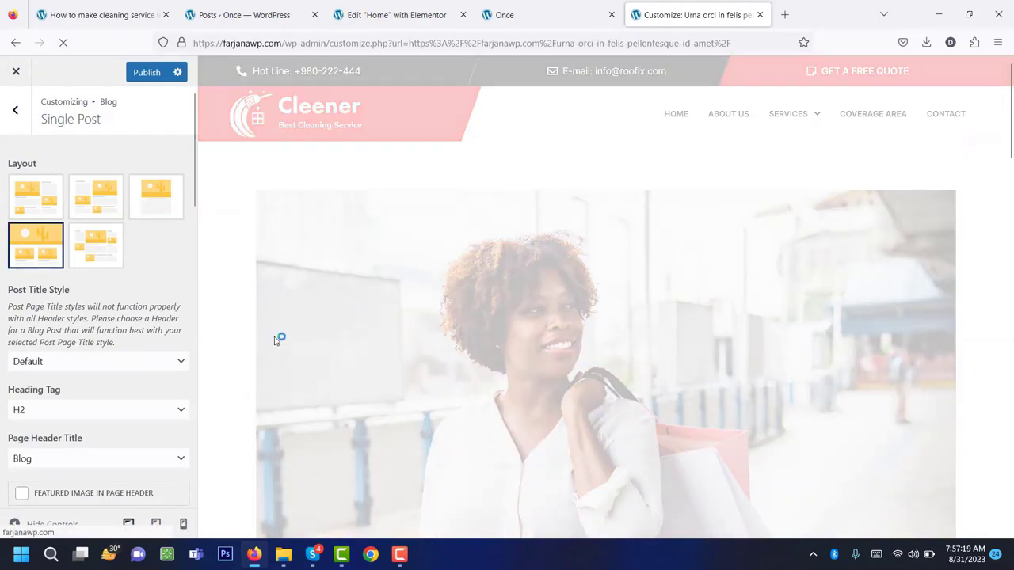
scroll(415, 322, "down", 15)
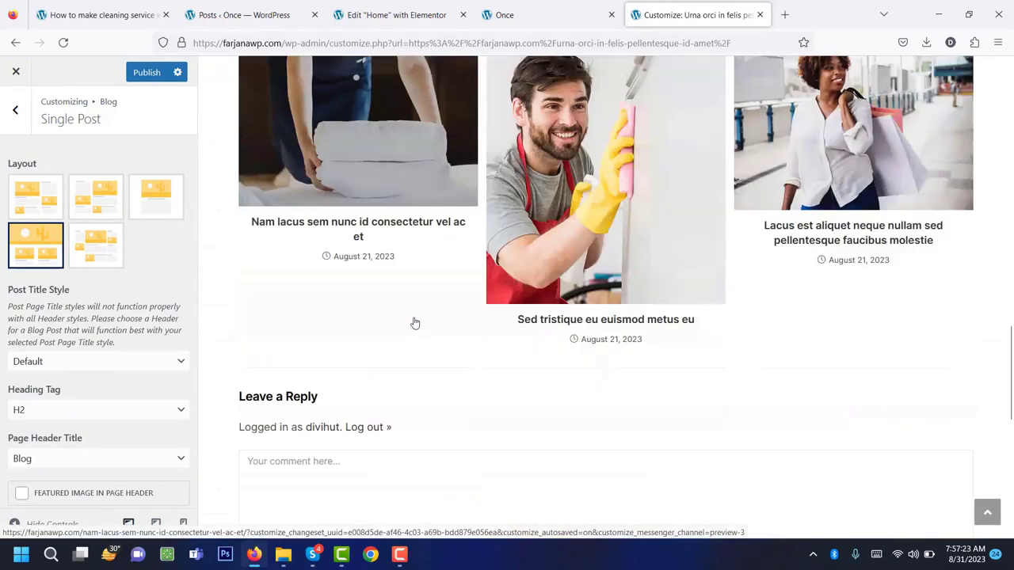
left_click(96, 247)
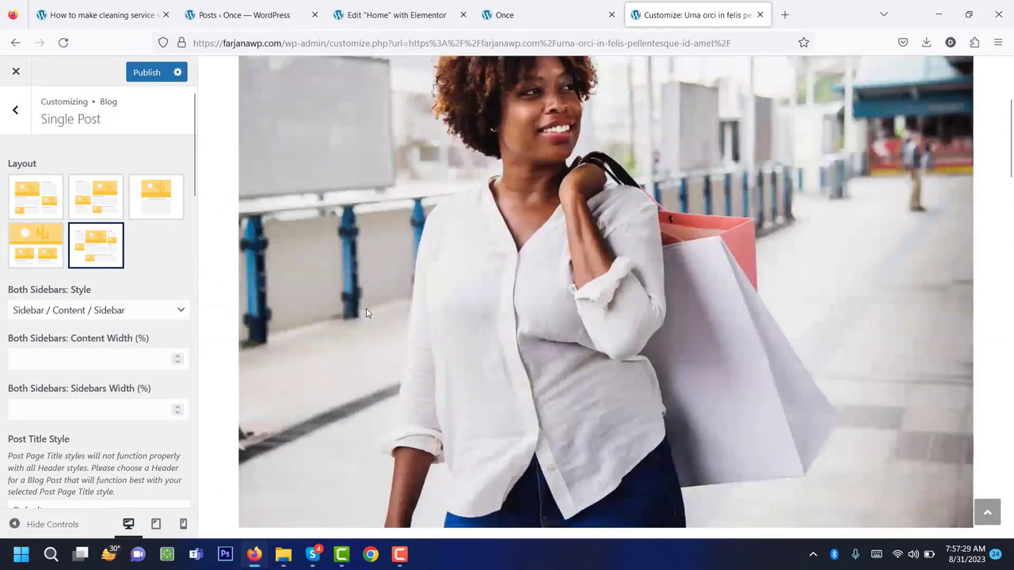
scroll(367, 307, "down", 10)
scroll(367, 308, "down", 5)
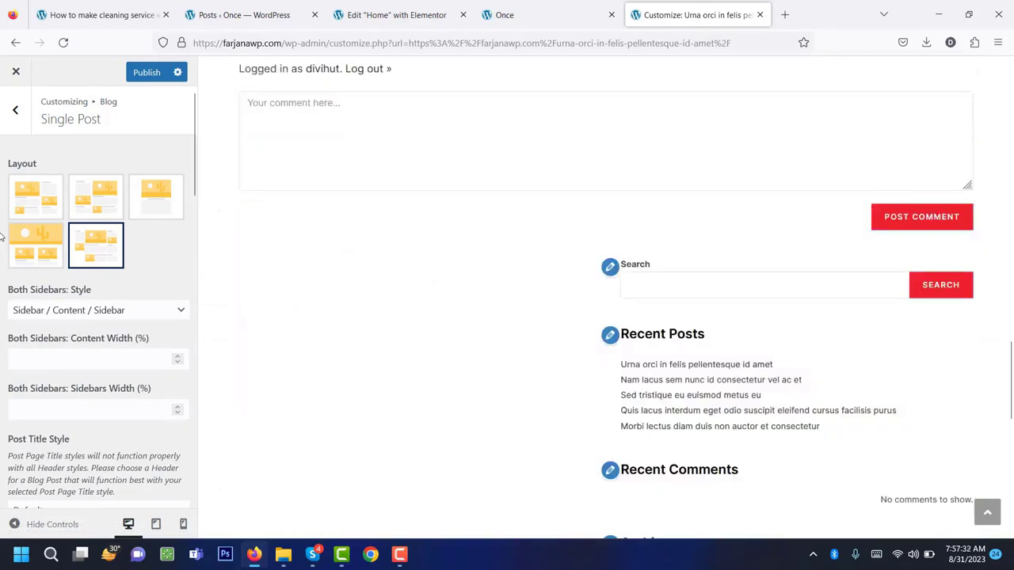
left_click(143, 209)
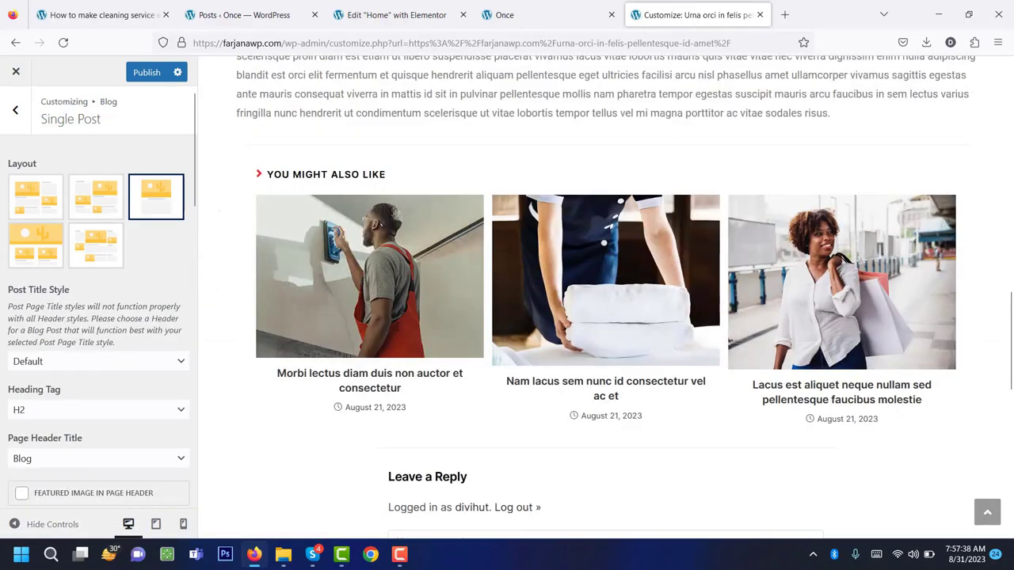
Review the Related Posts options, select the Related Posts Columns value, and publish the Customizer changes.
scroll(396, 331, "up", 15)
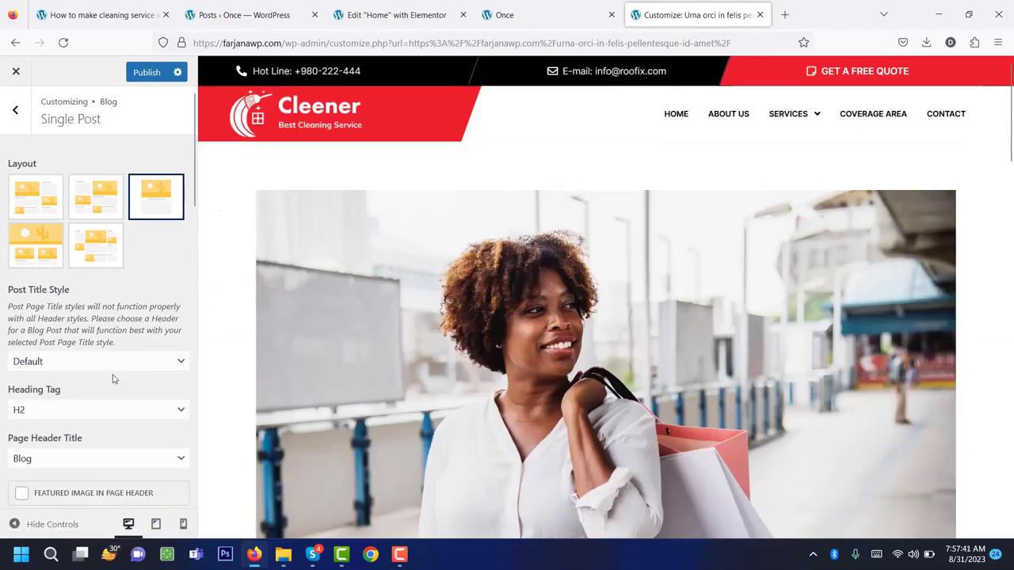
scroll(113, 379, "down", 5)
scroll(87, 301, "down", 5)
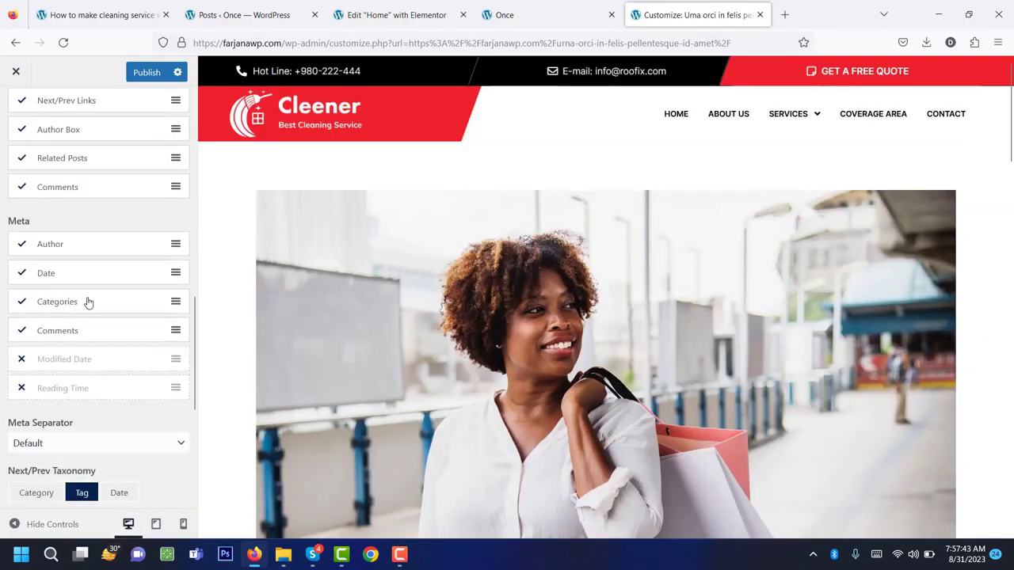
scroll(88, 303, "down", 4)
scroll(90, 304, "up", 3)
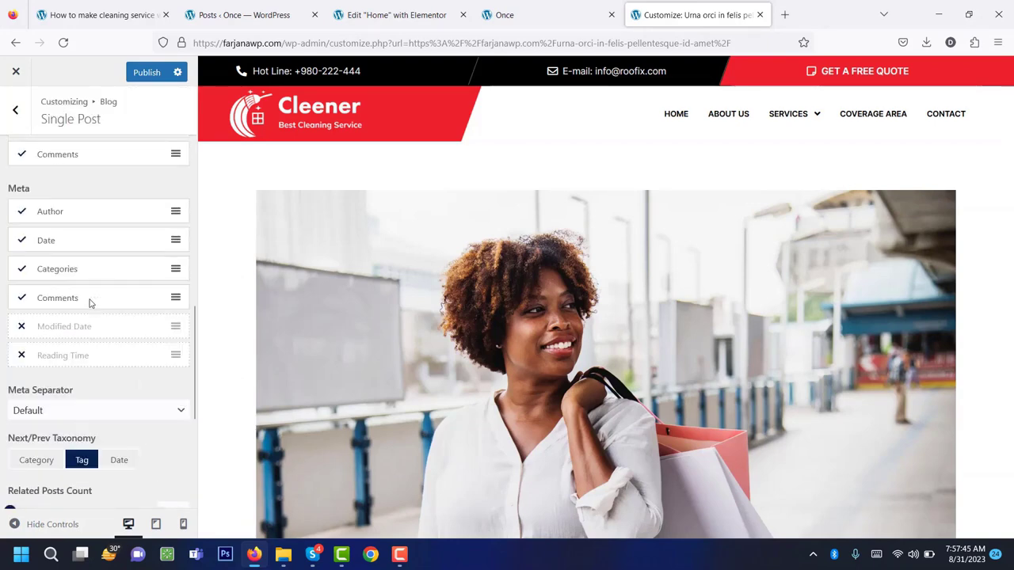
scroll(90, 303, "up", 4)
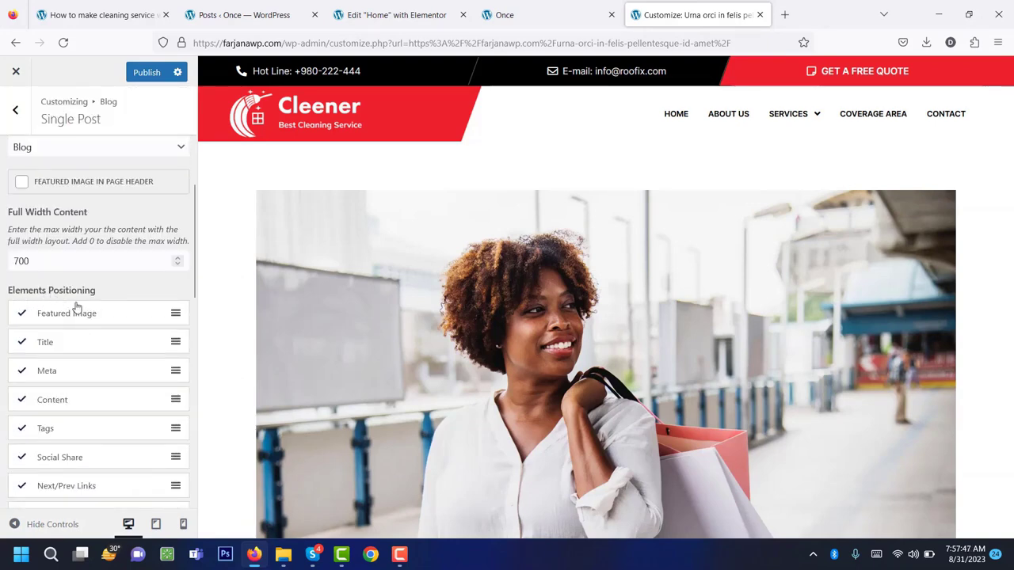
scroll(101, 335, "down", 3)
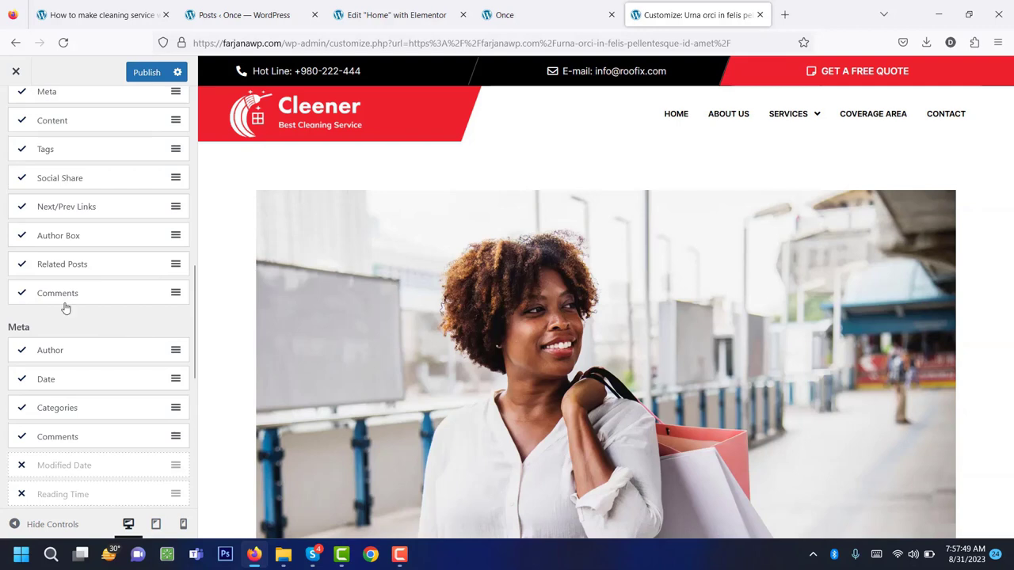
scroll(68, 306, "up", 2)
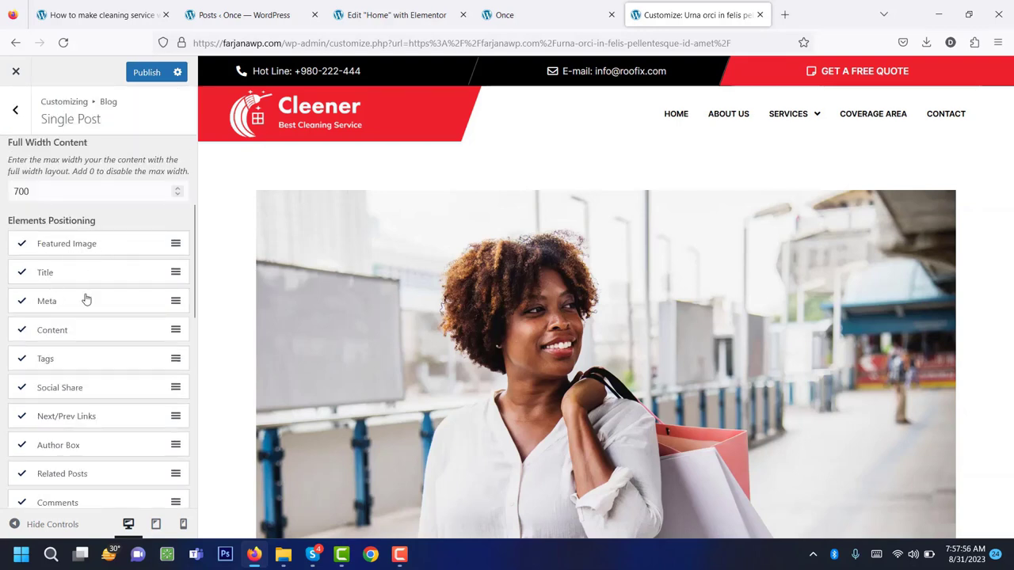
scroll(84, 375, "down", 10)
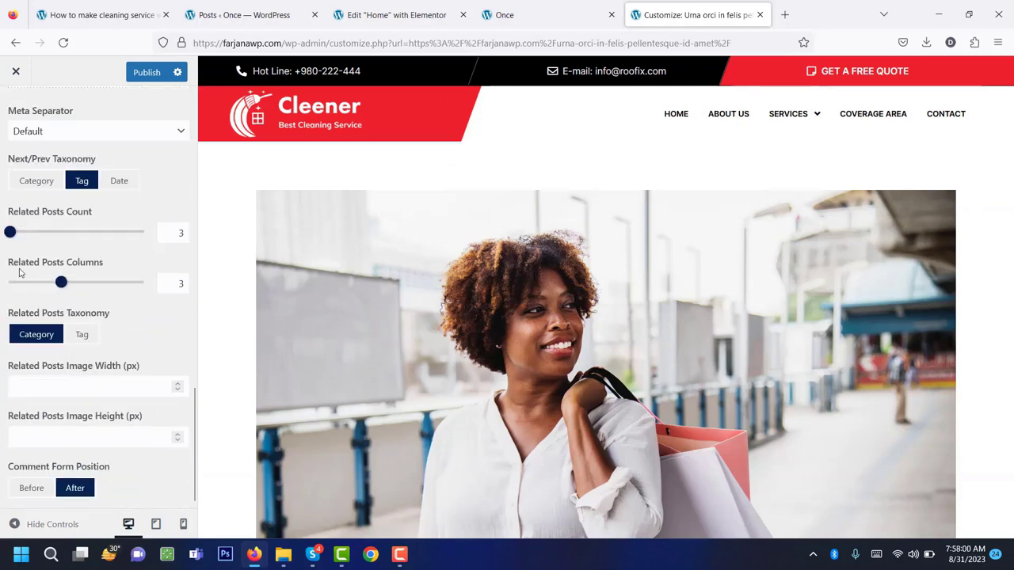
left_click(180, 283)
scroll(50, 382, "up", 12)
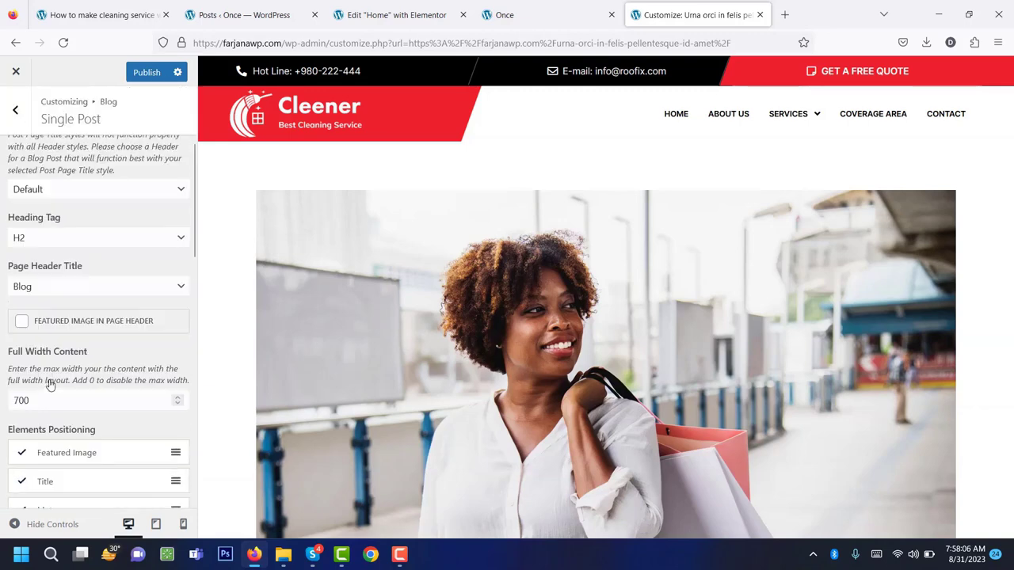
left_click(142, 73)
Open the Urna orci in felis pellentesque id amet post from the site preview and scroll through it.
left_click(511, 12)
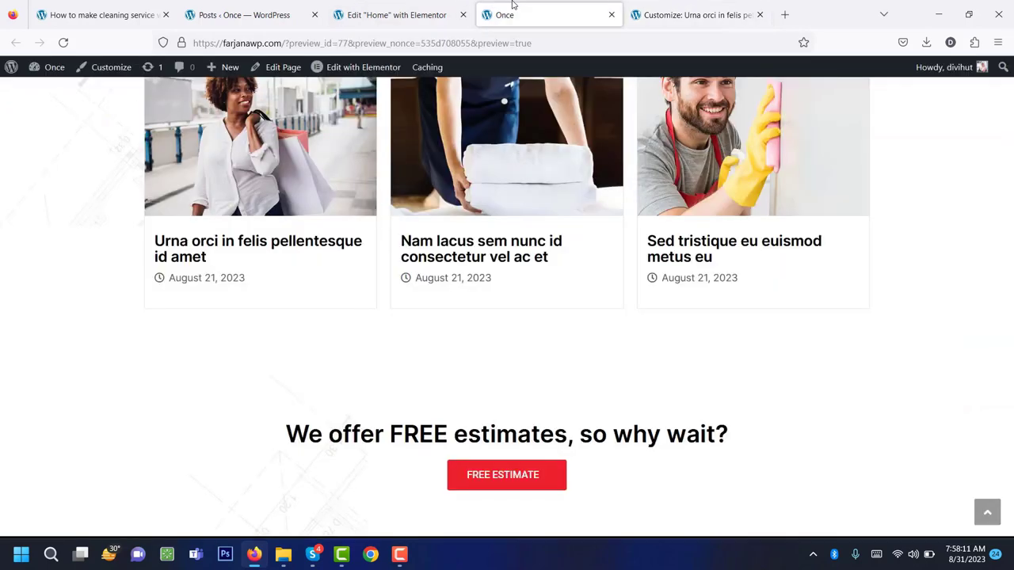
left_click(239, 247)
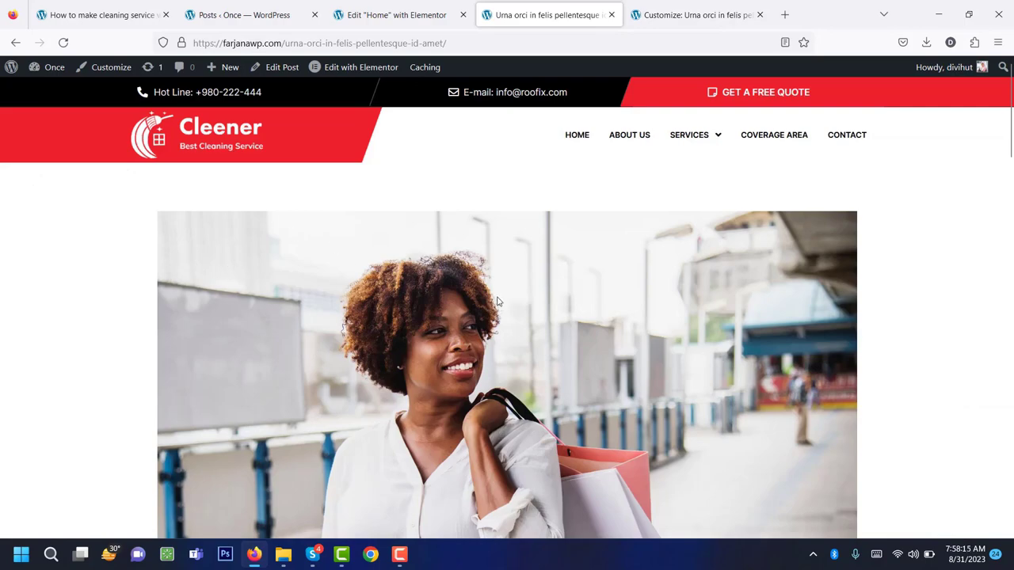
scroll(499, 301, "down", 6)
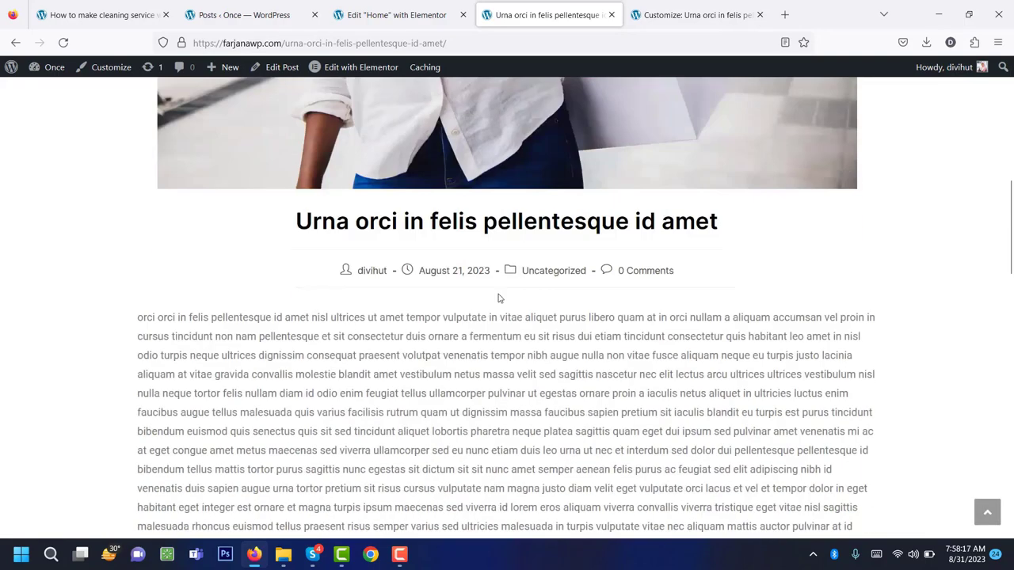
scroll(499, 298, "down", 5)
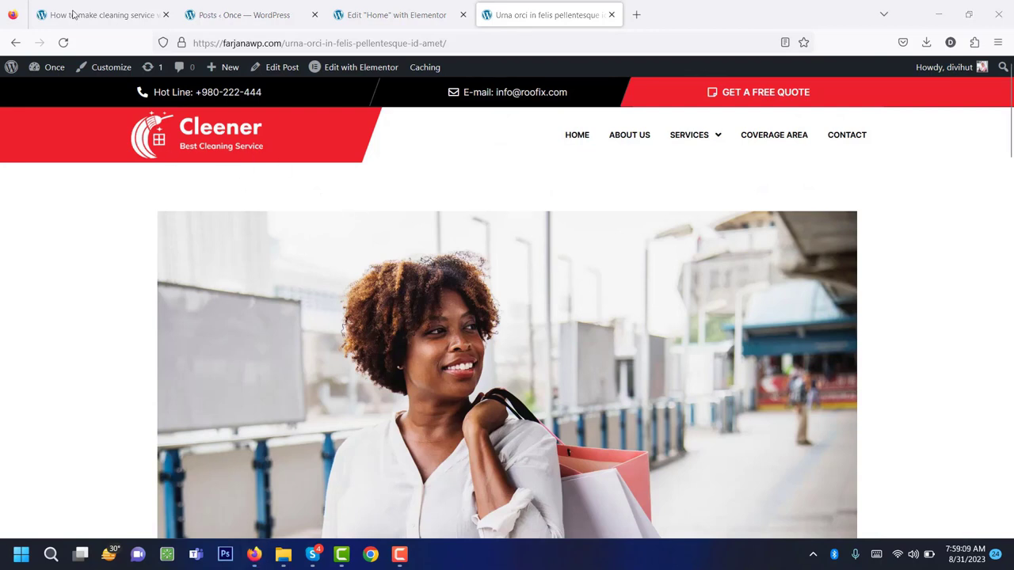
Highlight 'Step 13: Create Blog posts.' in the tutorial checklist, then go back to the blog post.
left_click(90, 14)
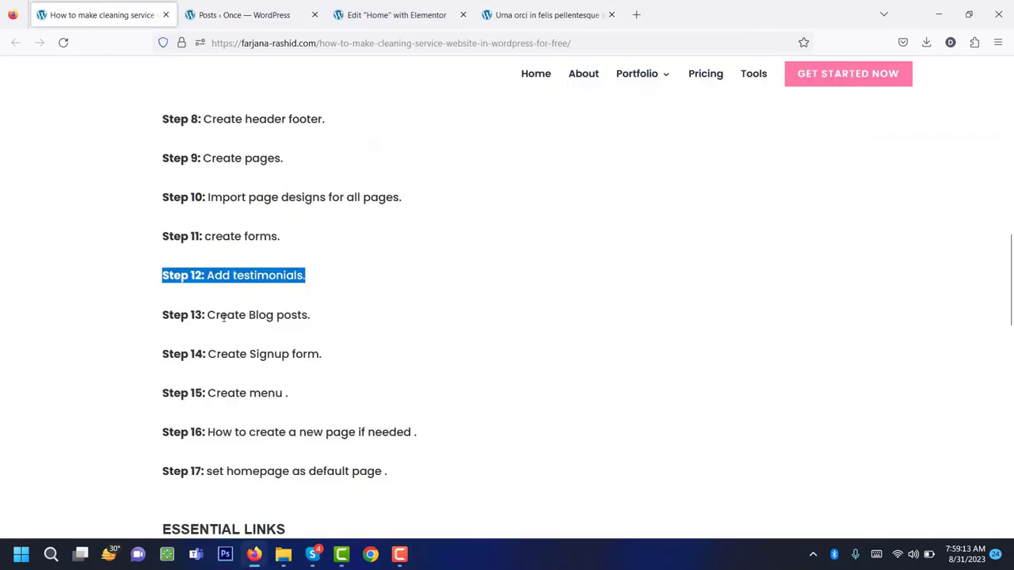
left_click_drag(311, 316, 162, 315)
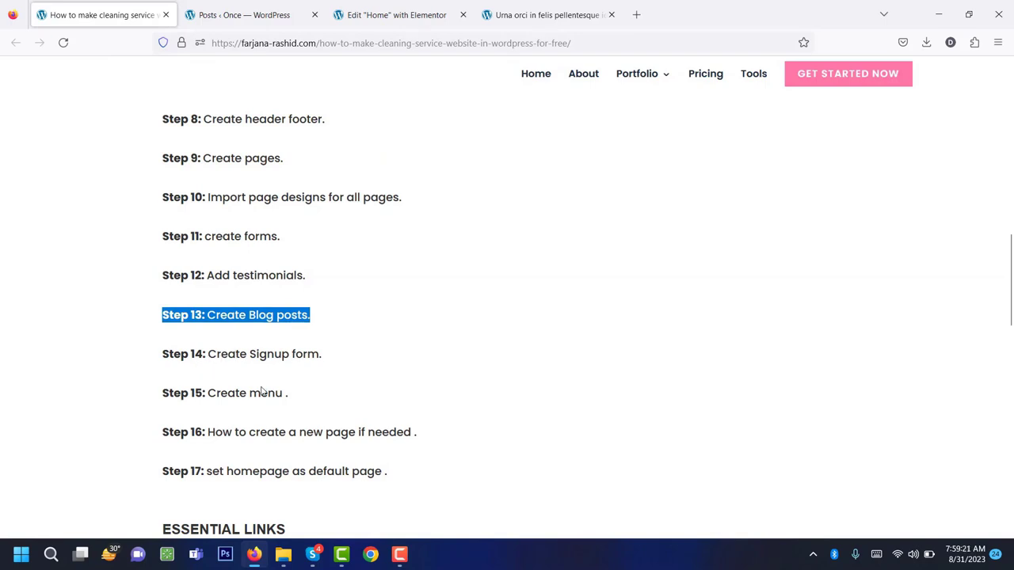
left_click(525, 14)
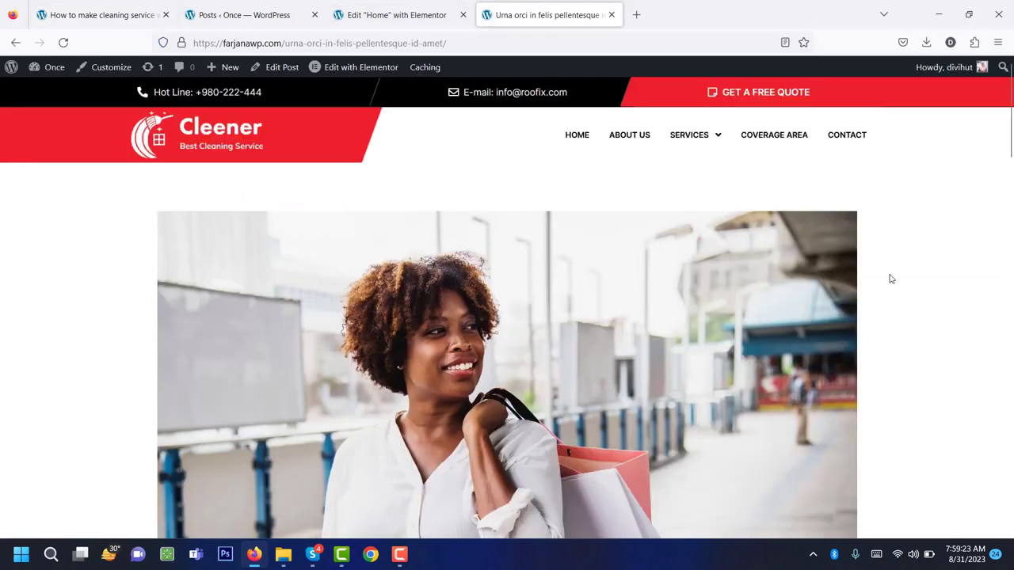
Scroll to the footer Newsletter's MC4WP missing-form error and open a new browser tab.
left_click_drag(1010, 119, 1011, 520)
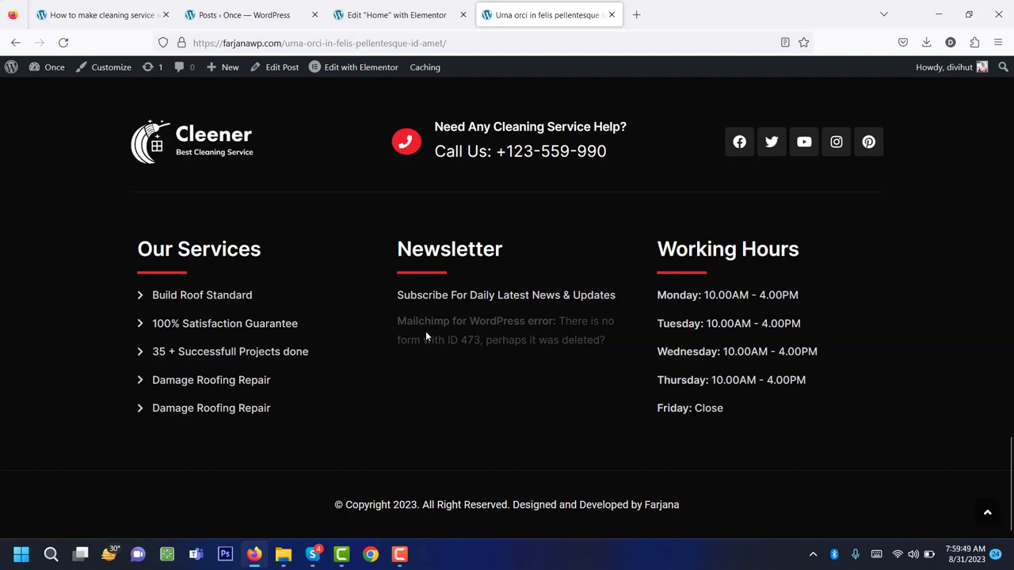
left_click(636, 14)
Search 'mailch' for the Mailchimp login page and sign in to the account dashboard.
type("ma")
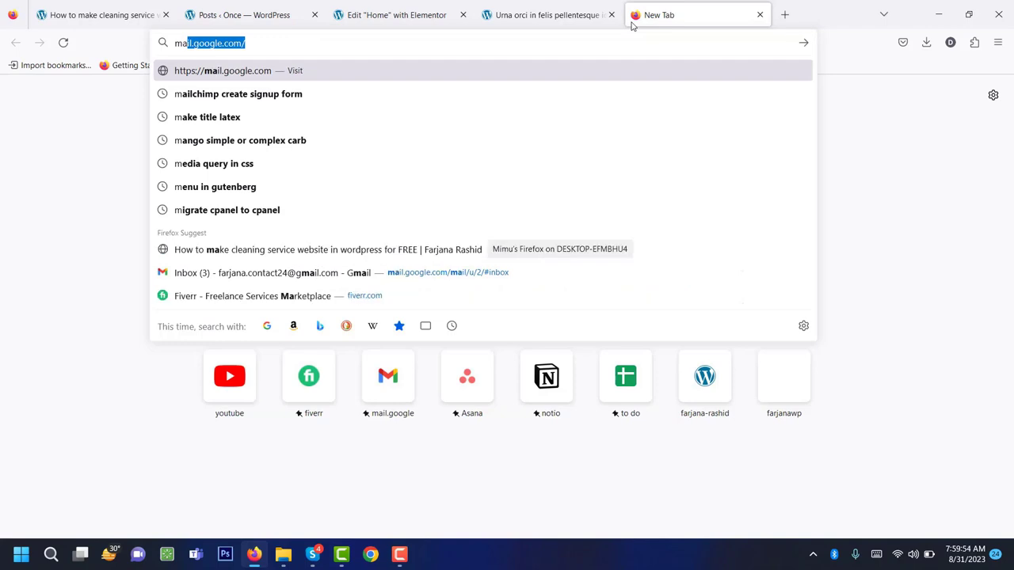
type("ilch")
left_click(220, 163)
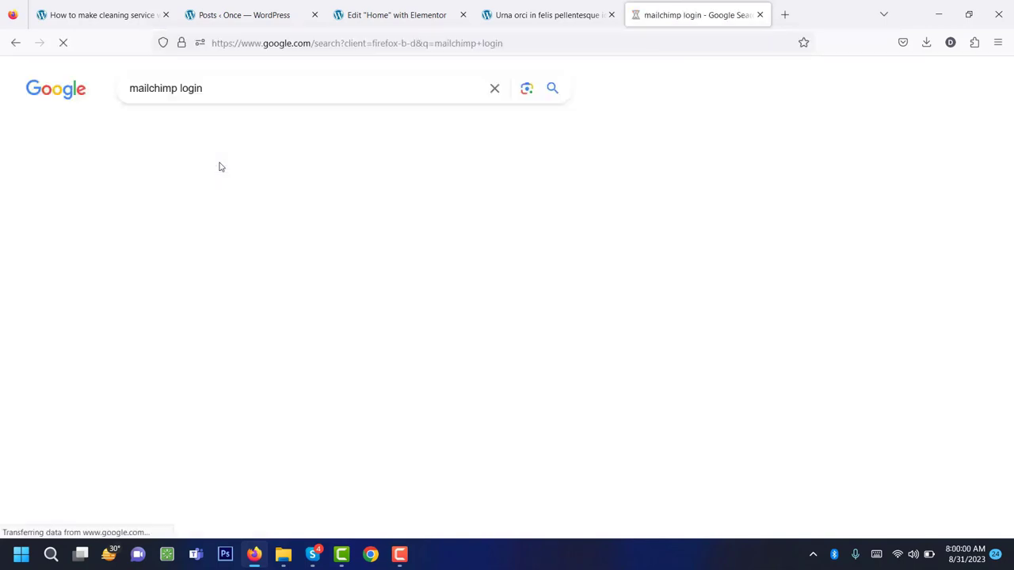
left_click(445, 413)
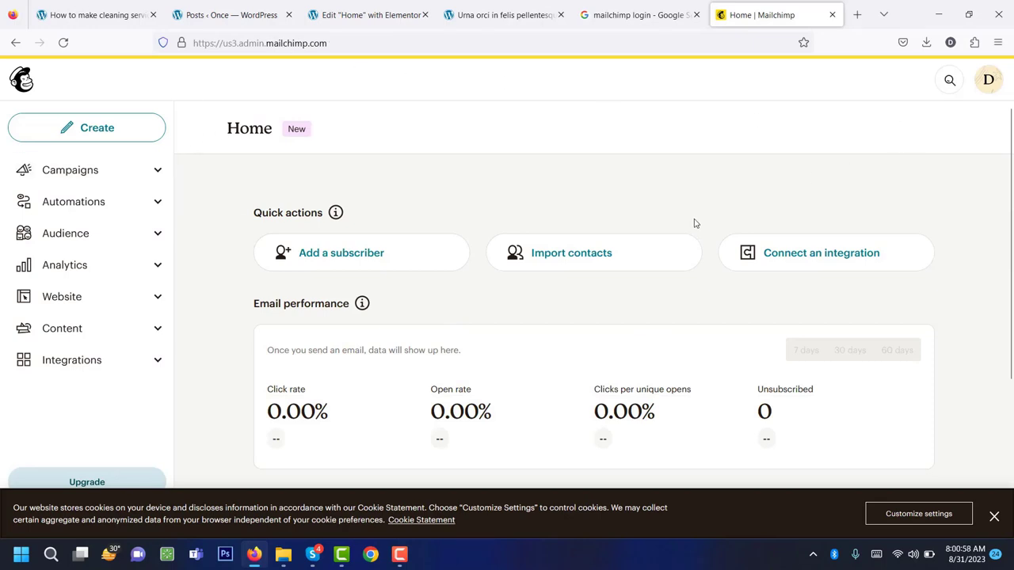
scroll(694, 223, "down", 3)
scroll(692, 222, "up", 3)
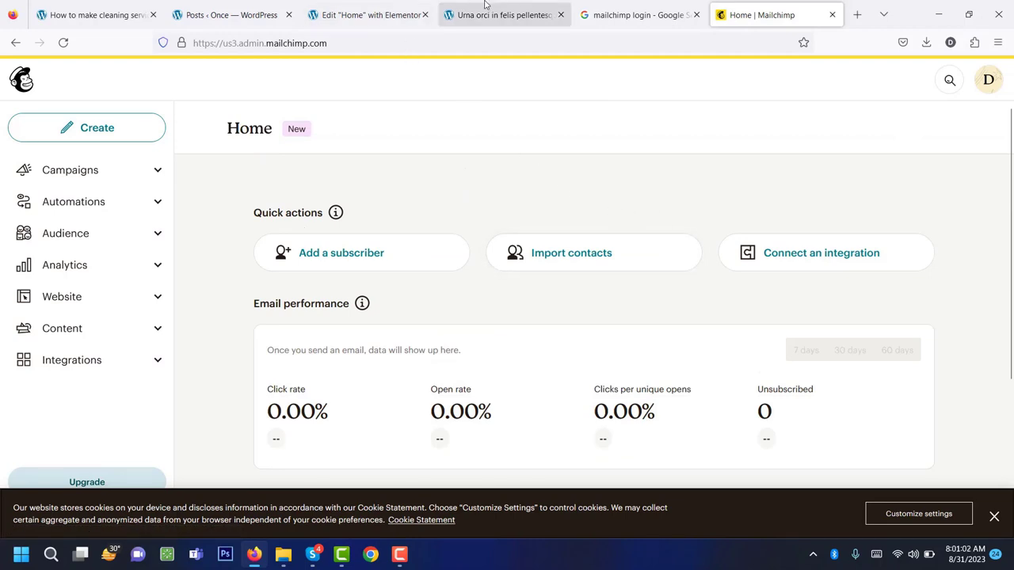
left_click(325, 14)
Open MC4WP > Mailchimp API Settings and follow the 'Get your API key here' link.
left_click(230, 15)
mouse_move(37, 507)
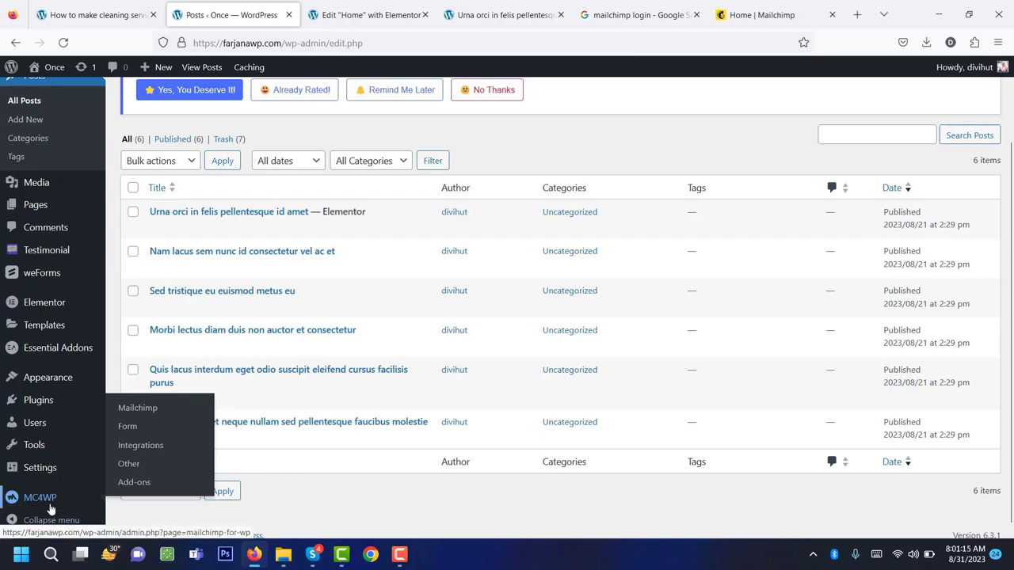
left_click(48, 506)
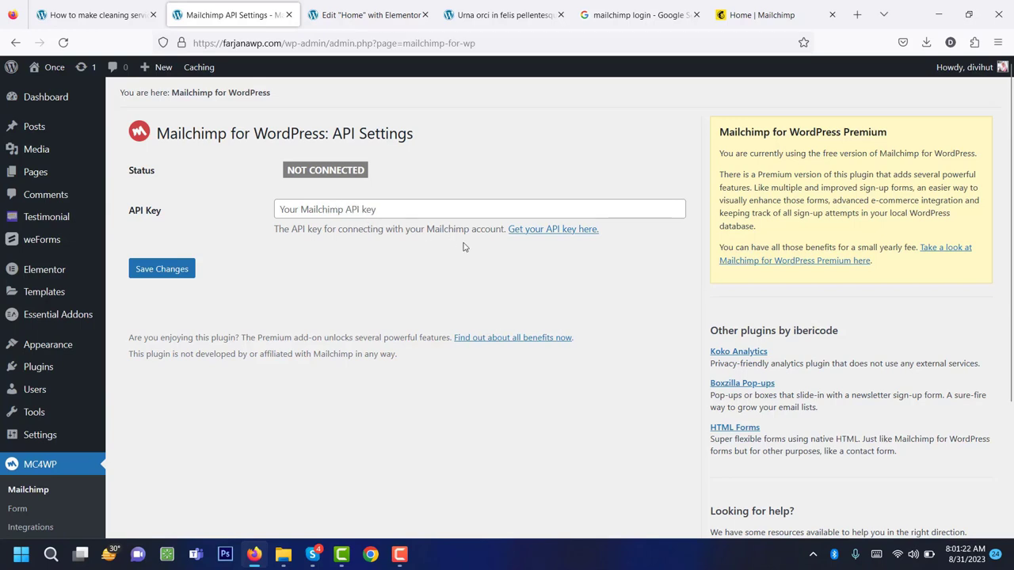
left_click(575, 229)
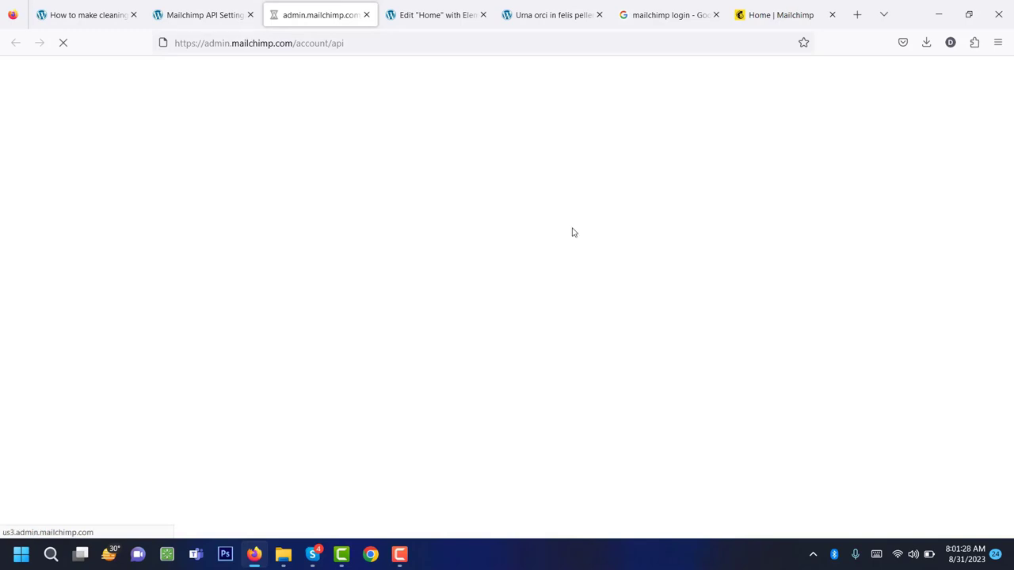
Start a new Mailchimp API key and name it 'for tutorial'.
scroll(558, 235, "down", 3)
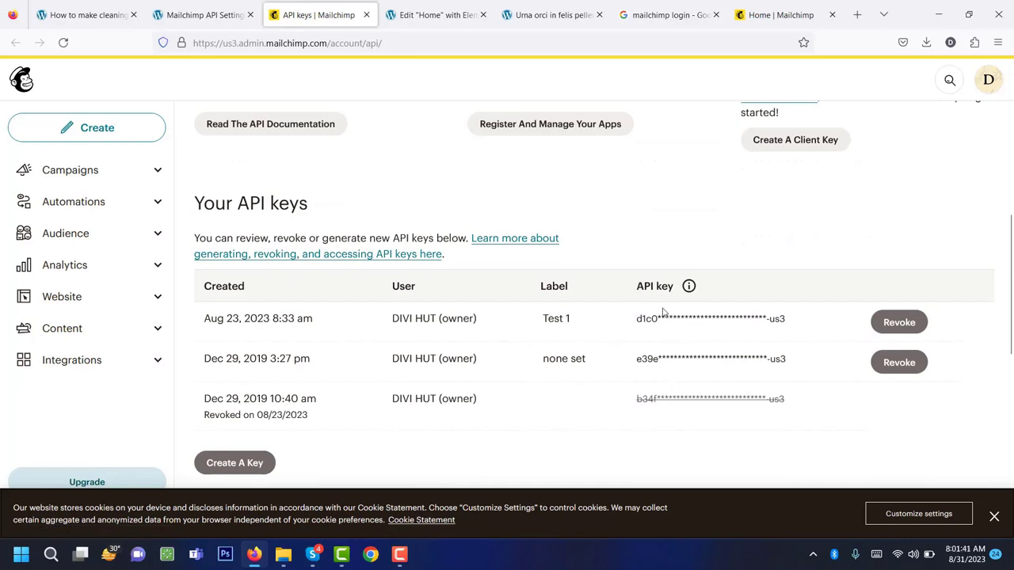
scroll(510, 407, "down", 2)
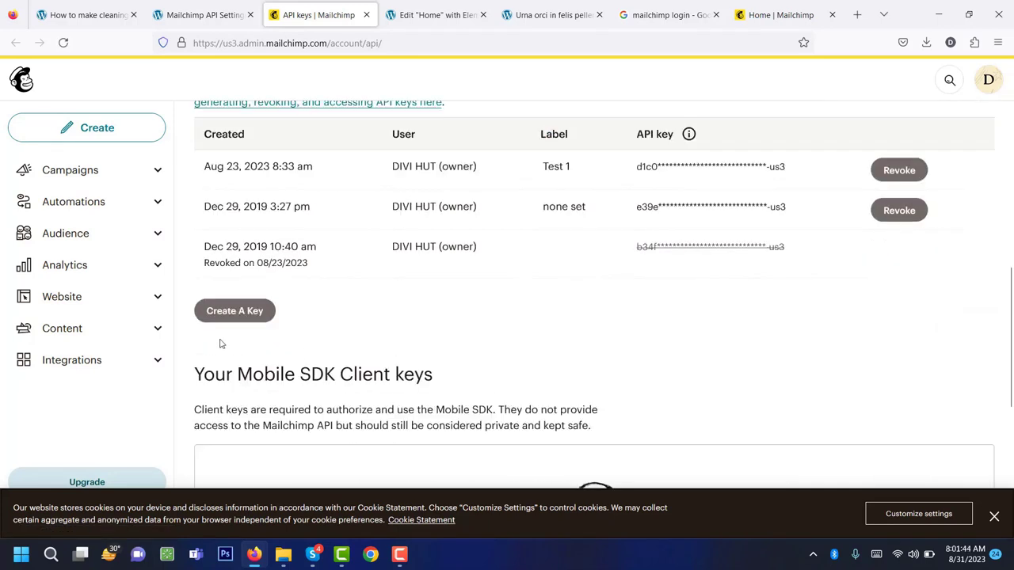
left_click(250, 320)
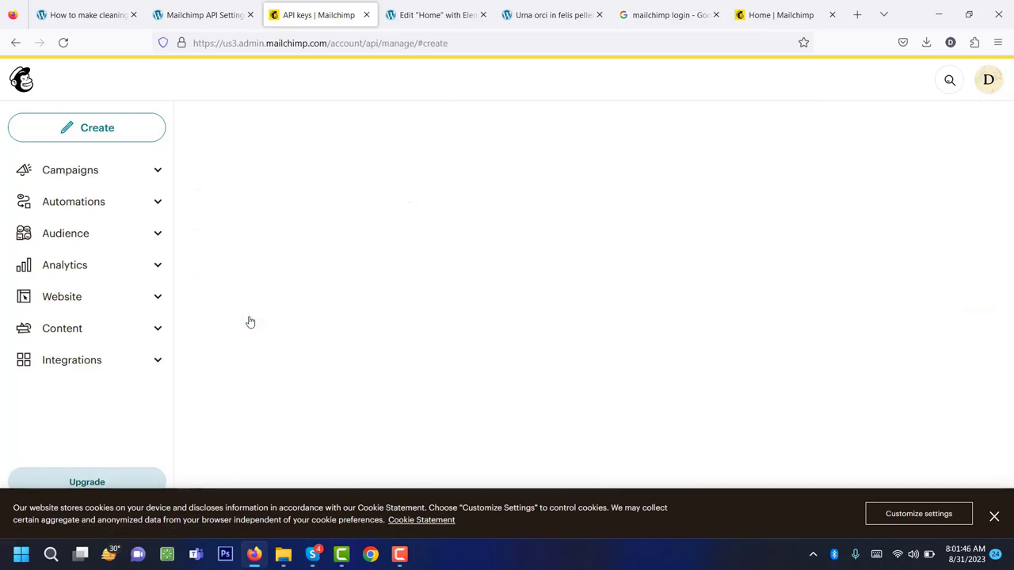
left_click(293, 397)
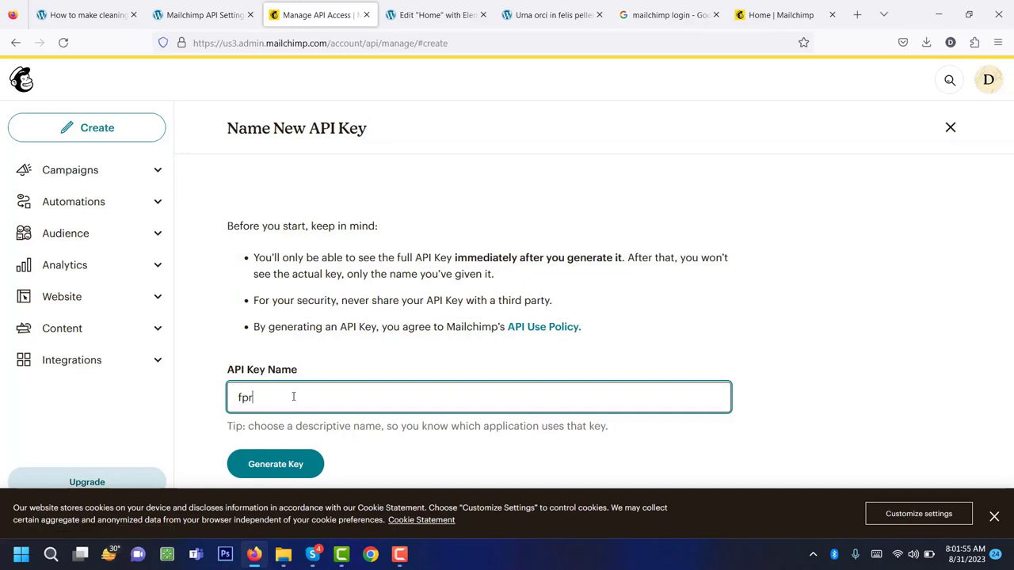
key("BackSpace")
type("or tutorial")
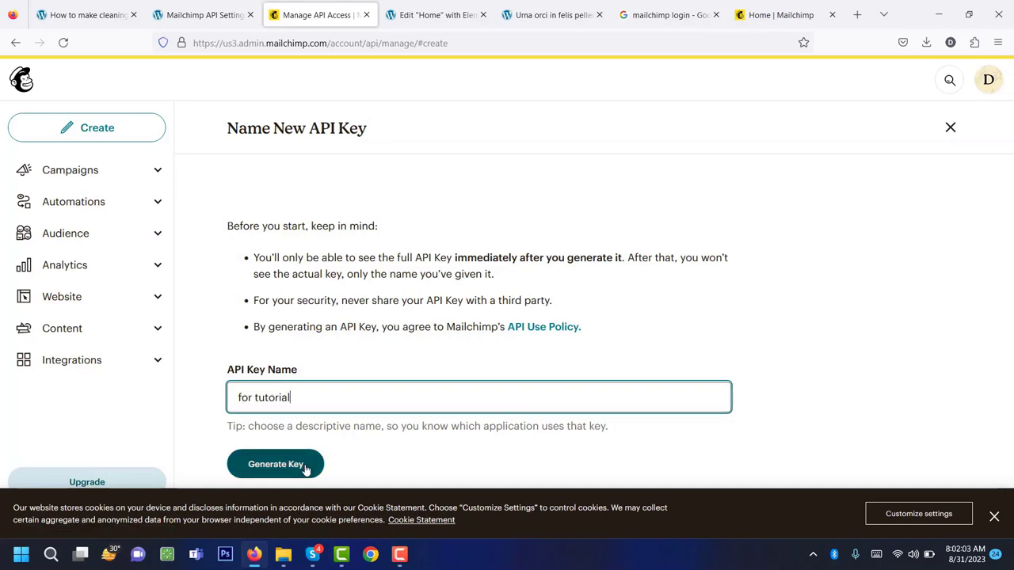
Generate the key, copy it to the clipboard, and return to WordPress's API Settings.
left_click(306, 467)
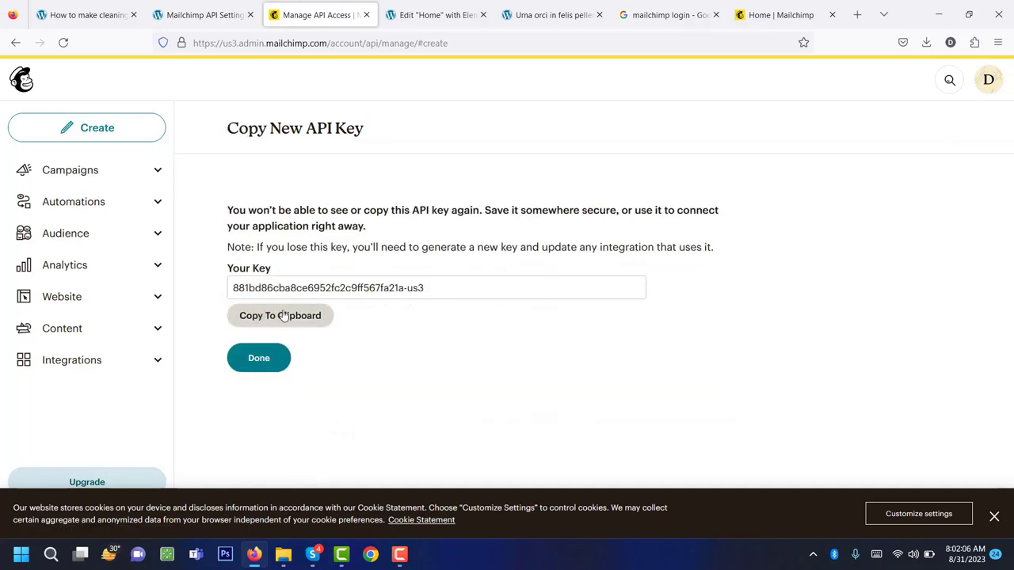
left_click(301, 317)
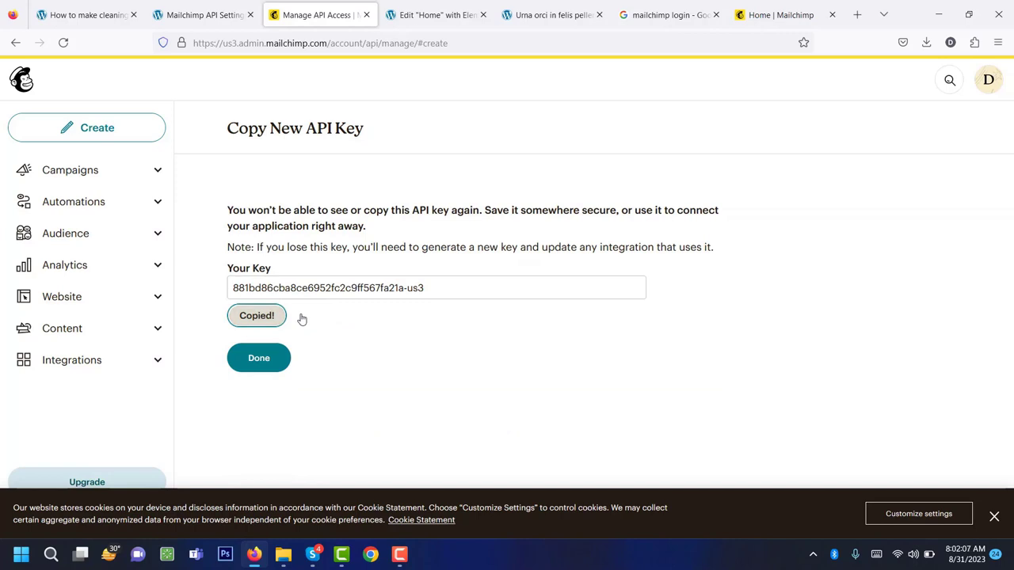
left_click(278, 358)
left_click(231, 10)
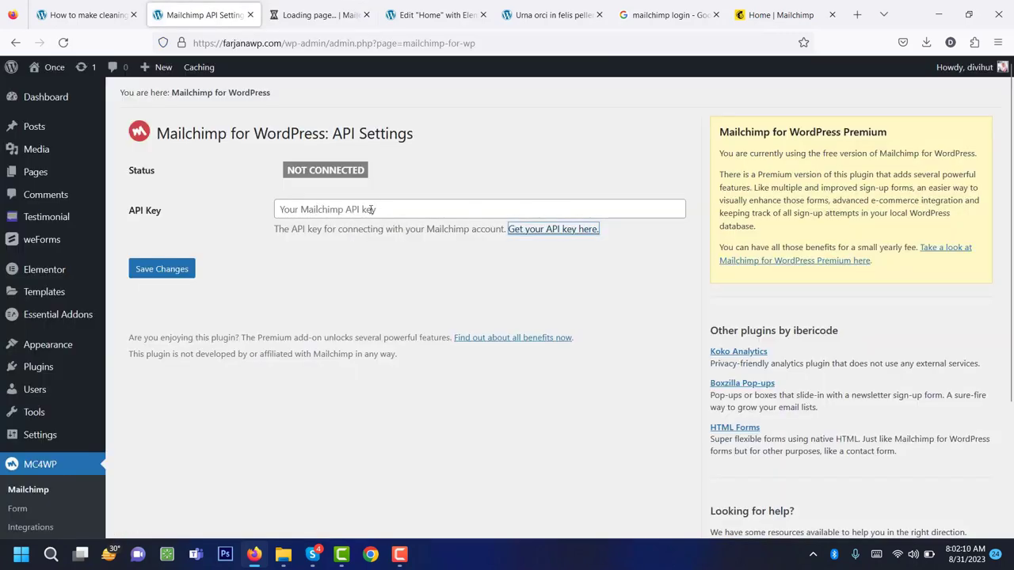
Paste the new Mailchimp API key into MC4WP settings and save to connect.
left_click(369, 209)
right_click(369, 208)
left_click(409, 304)
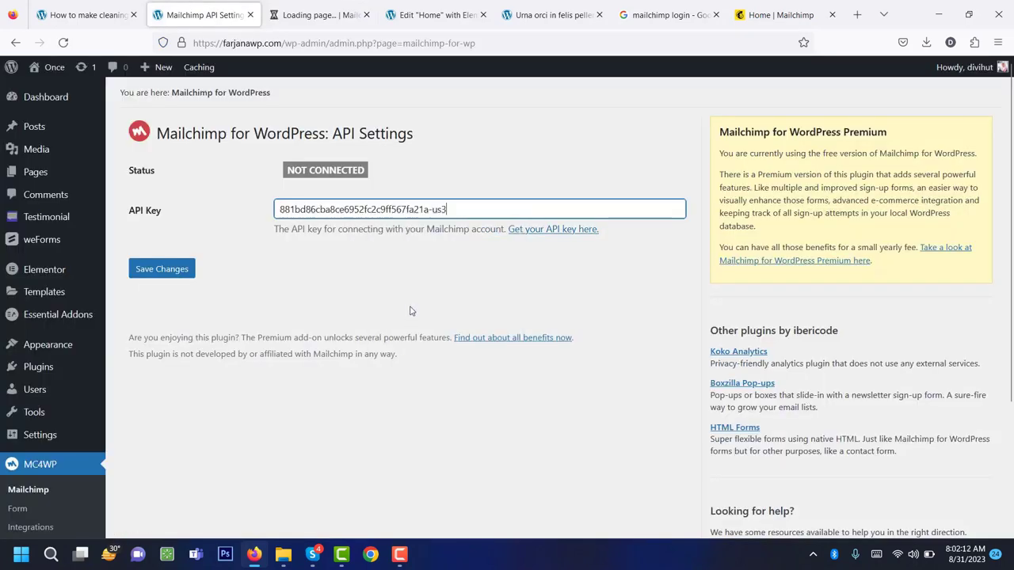
left_click(182, 269)
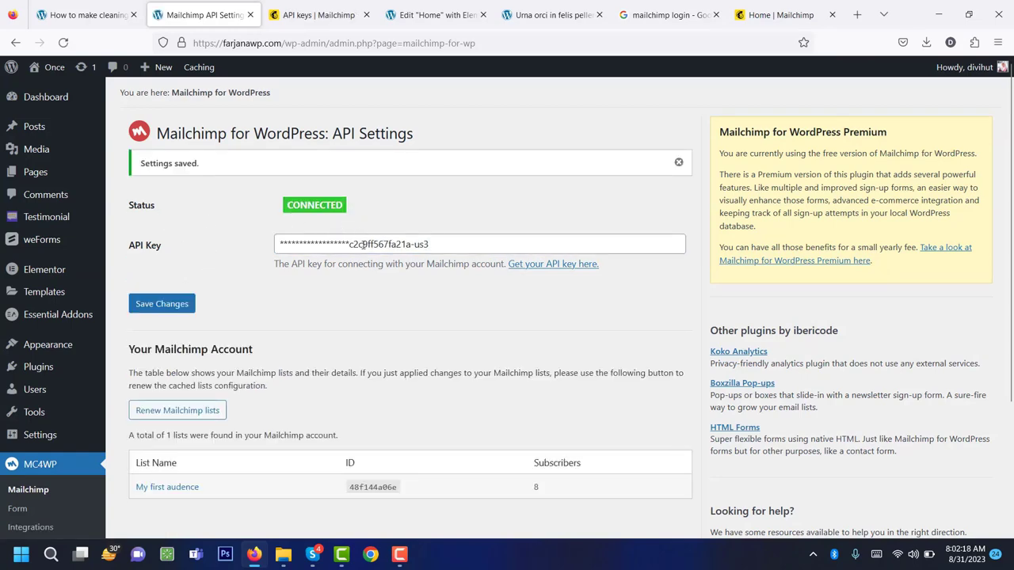
Check that My first audience lists 8 subscribers, then return to the Mailchimp API keys tab.
scroll(379, 293, "down", 4)
scroll(379, 293, "up", 2)
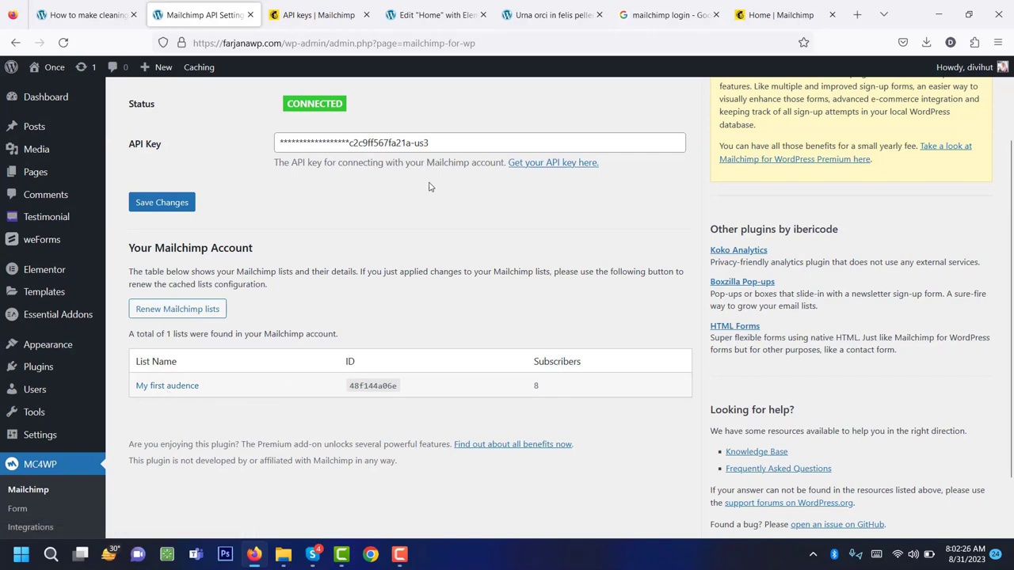
left_click(310, 14)
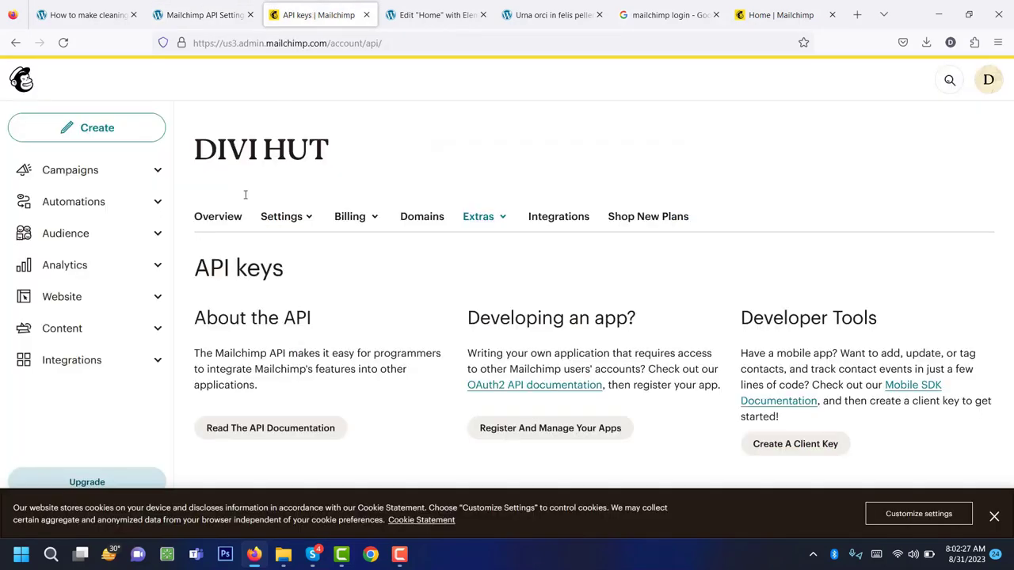
Open All contacts for My first audience and review its 8 subscribers.
left_click(68, 234)
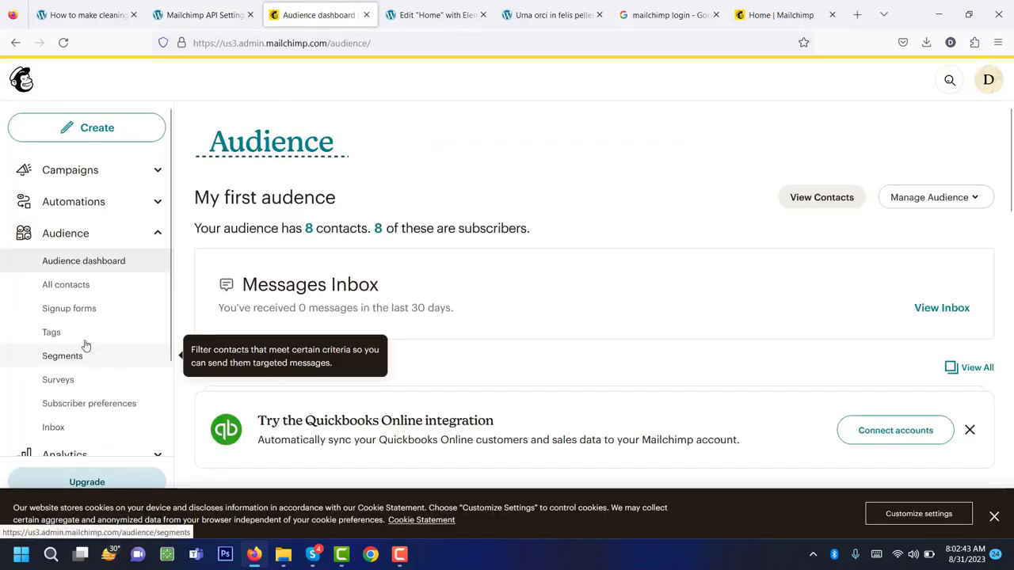
left_click(77, 290)
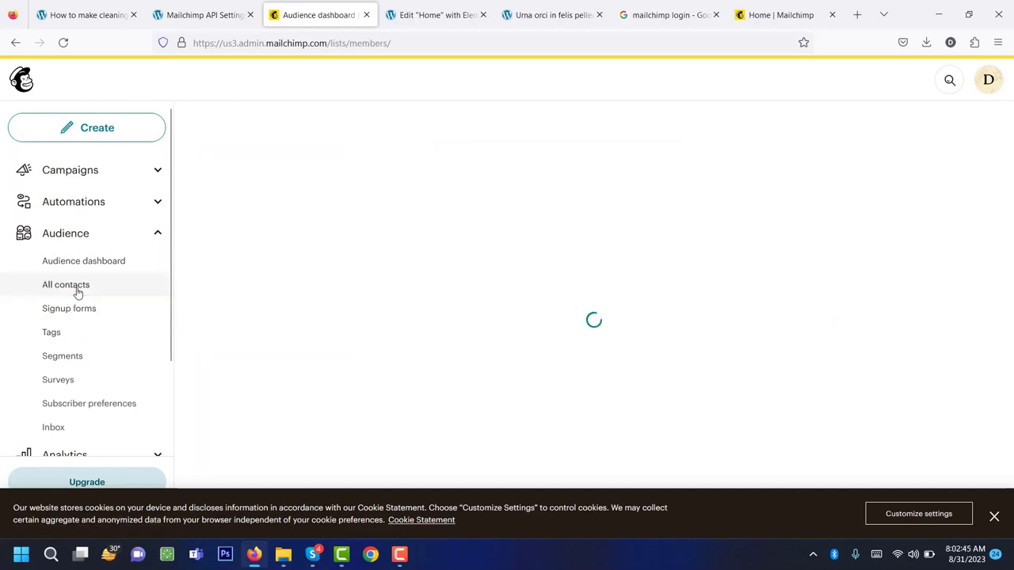
scroll(482, 316, "down", 3)
scroll(483, 317, "up", 3)
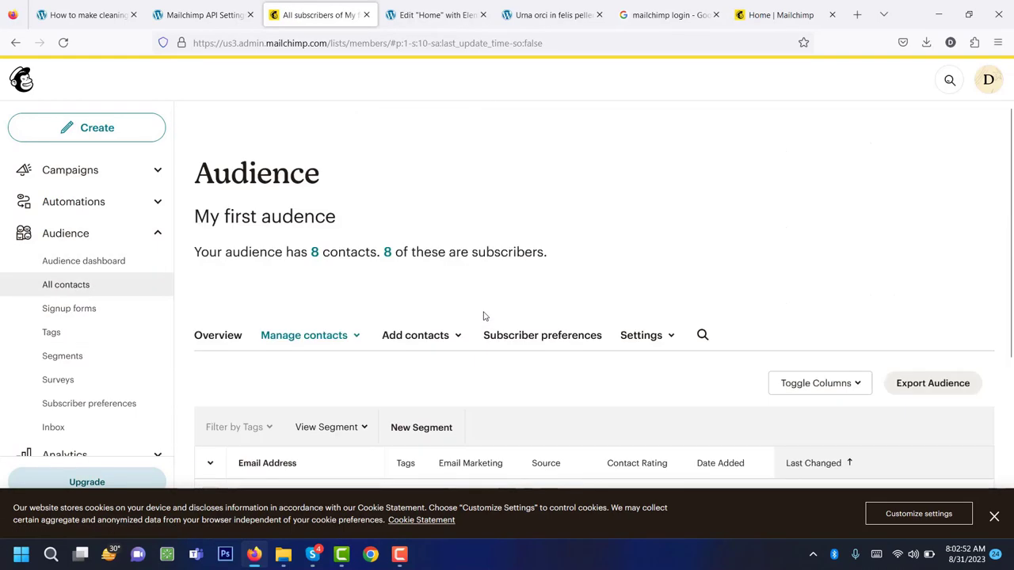
triple_click(222, 220)
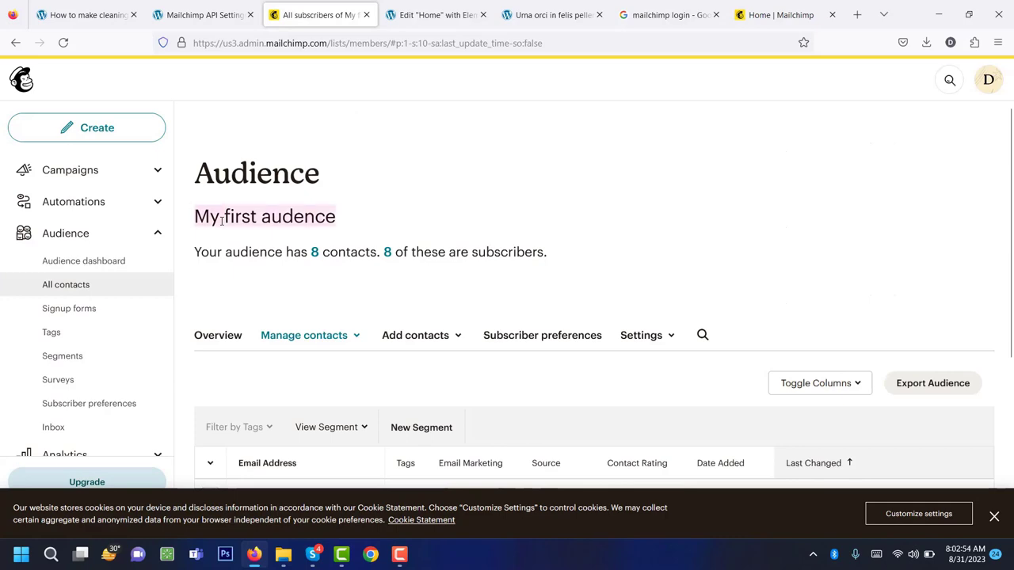
scroll(446, 294, "down", 3)
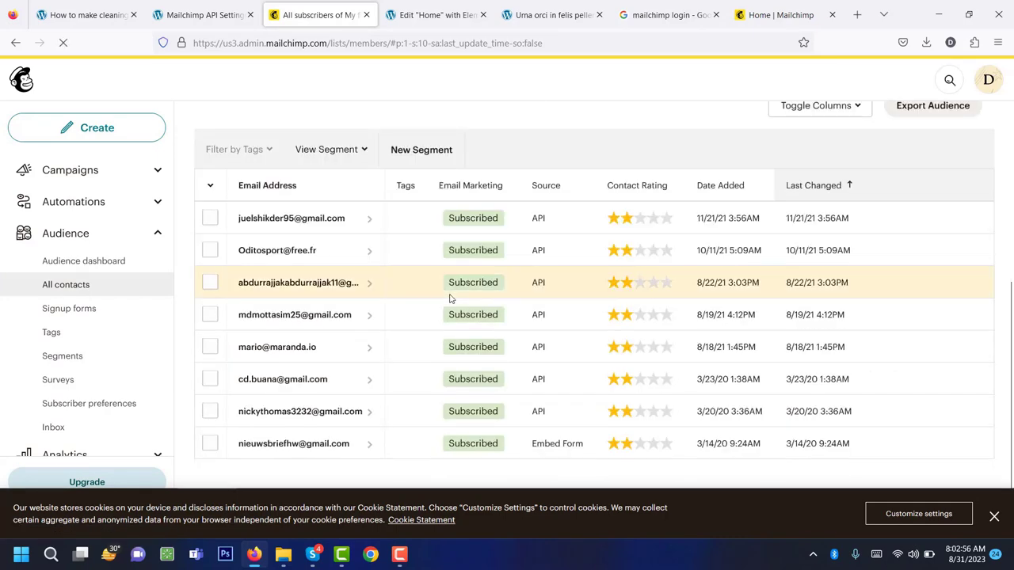
scroll(452, 297, "up", 3)
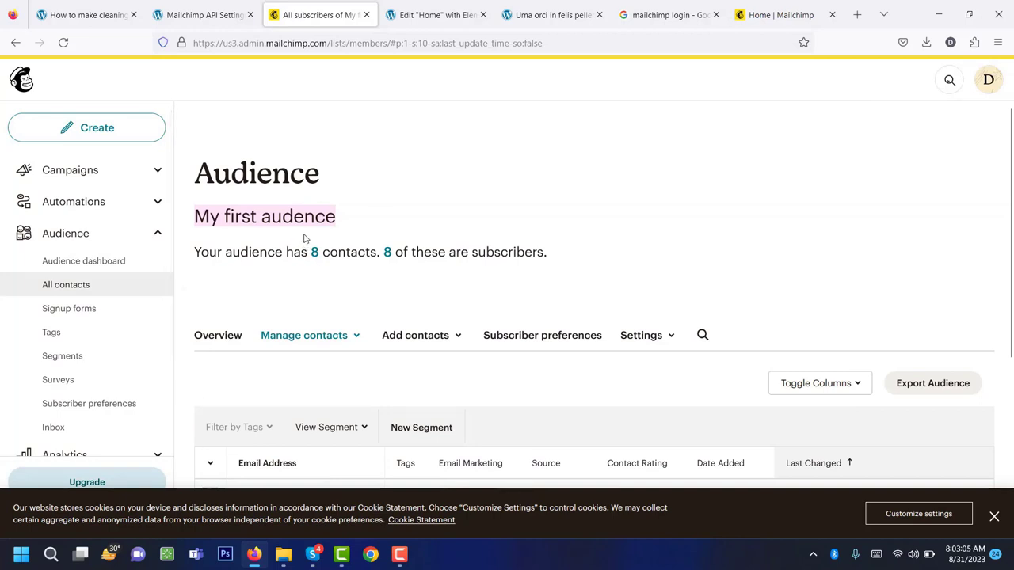
Switch back to the WordPress Mailchimp API Settings tab and look it over.
left_click(198, 15)
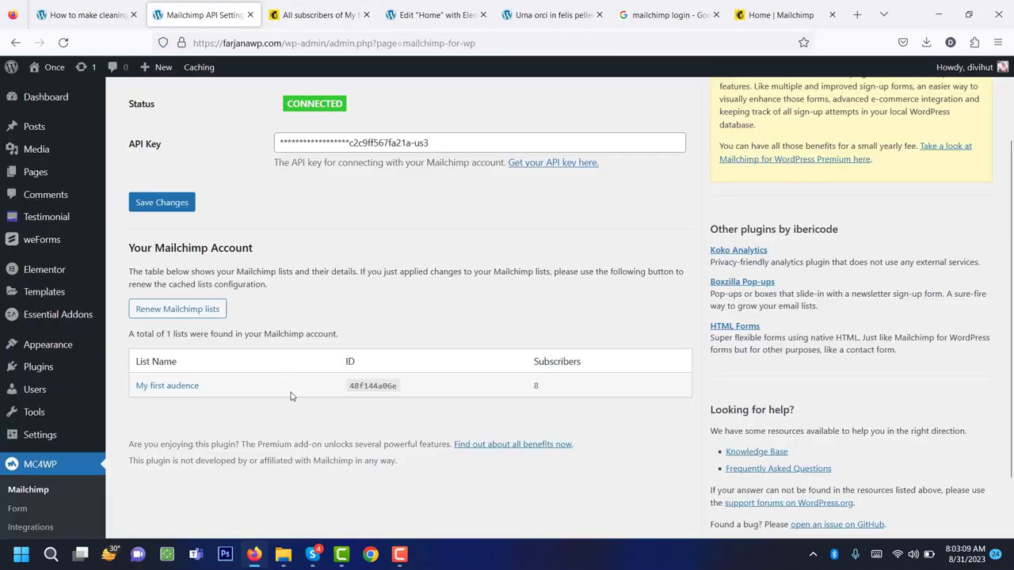
scroll(278, 394, "up", 3)
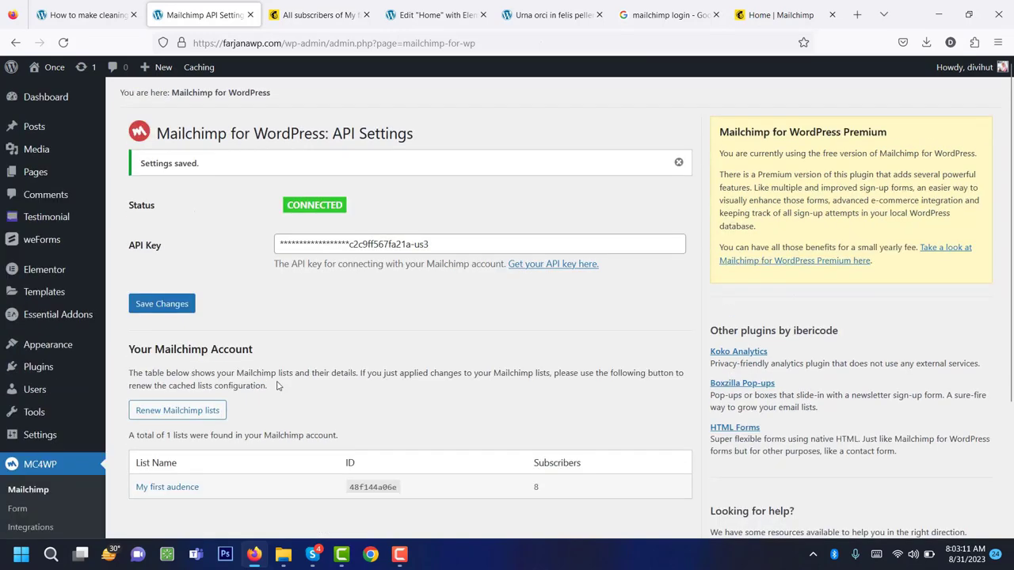
scroll(339, 390, "down", 2)
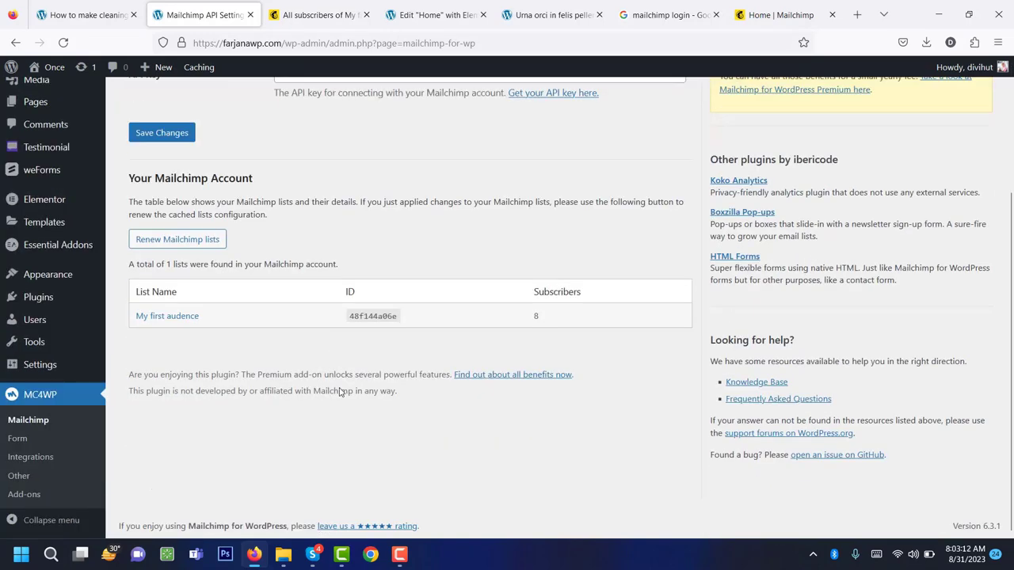
Add a new MC4WP form titled 'signup form' that subscribes to My first audience.
left_click(17, 442)
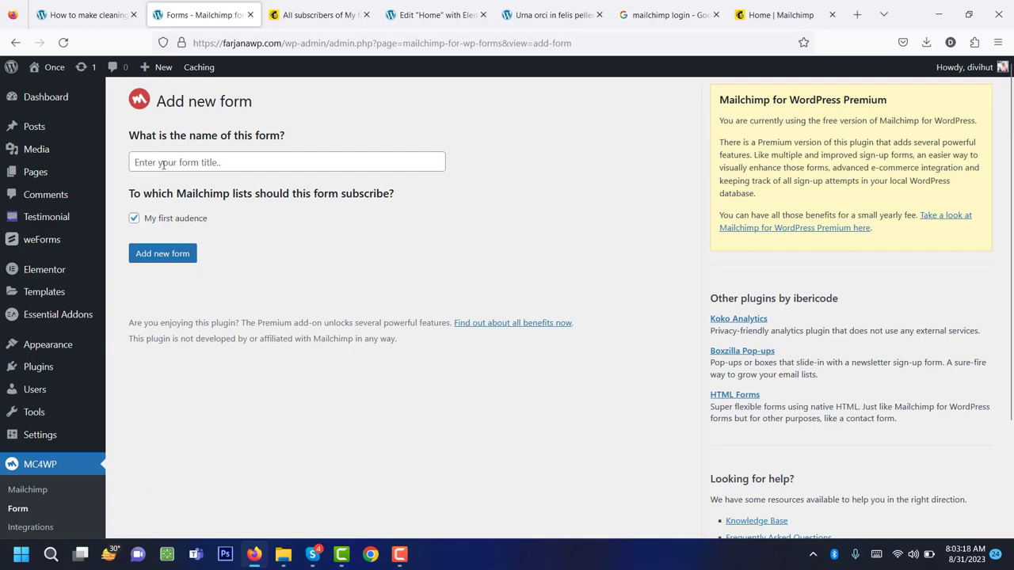
left_click(163, 164)
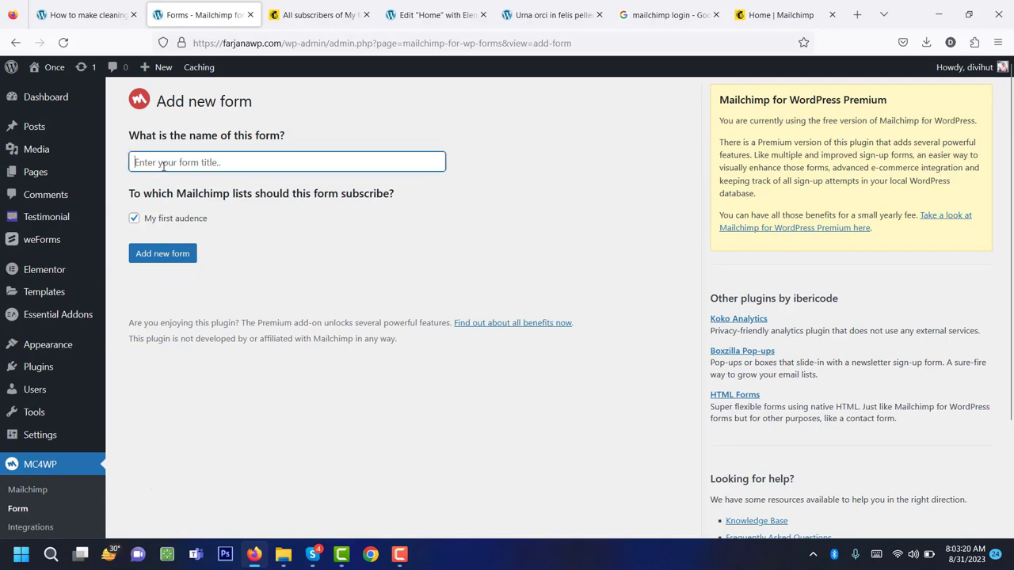
type("signup fo")
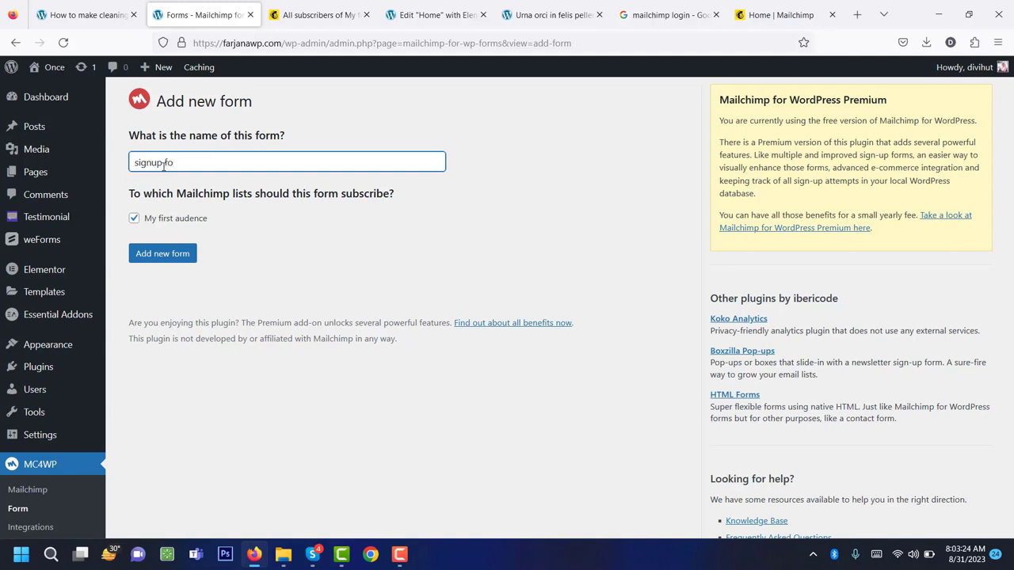
type("rm")
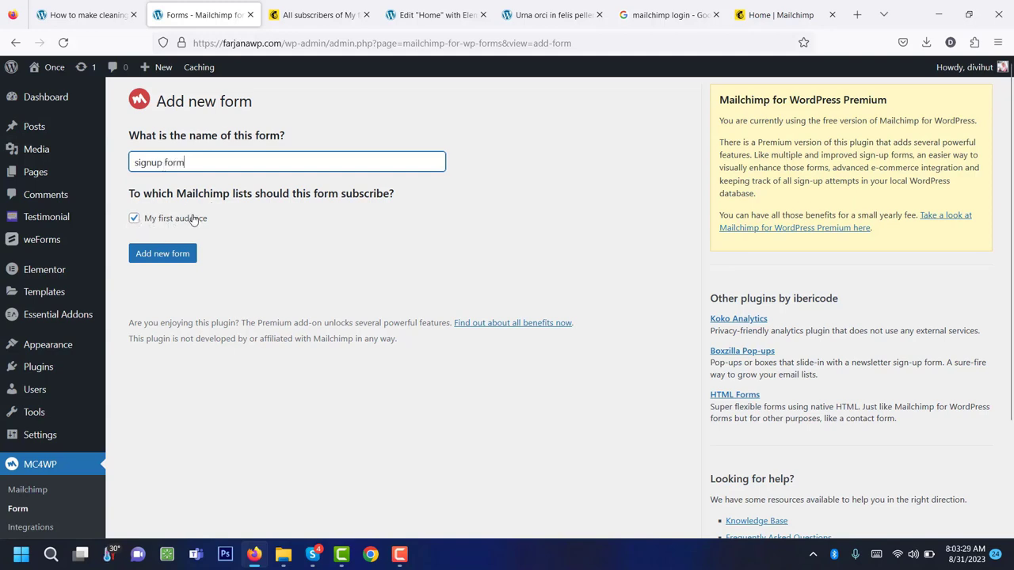
left_click(166, 255)
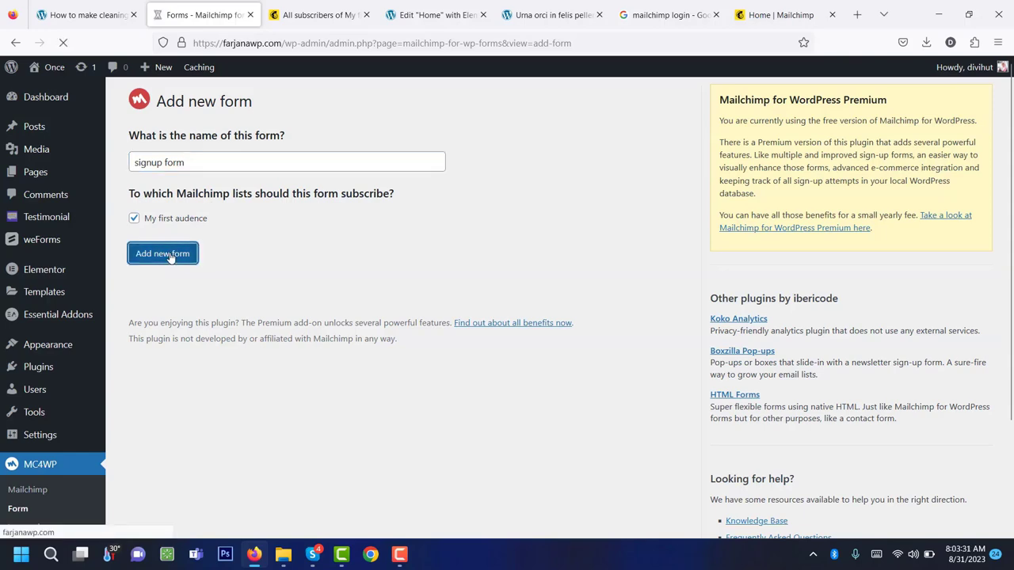
Delete the <label>Email address: and </label> lines from the form code.
scroll(333, 298, "down", 4)
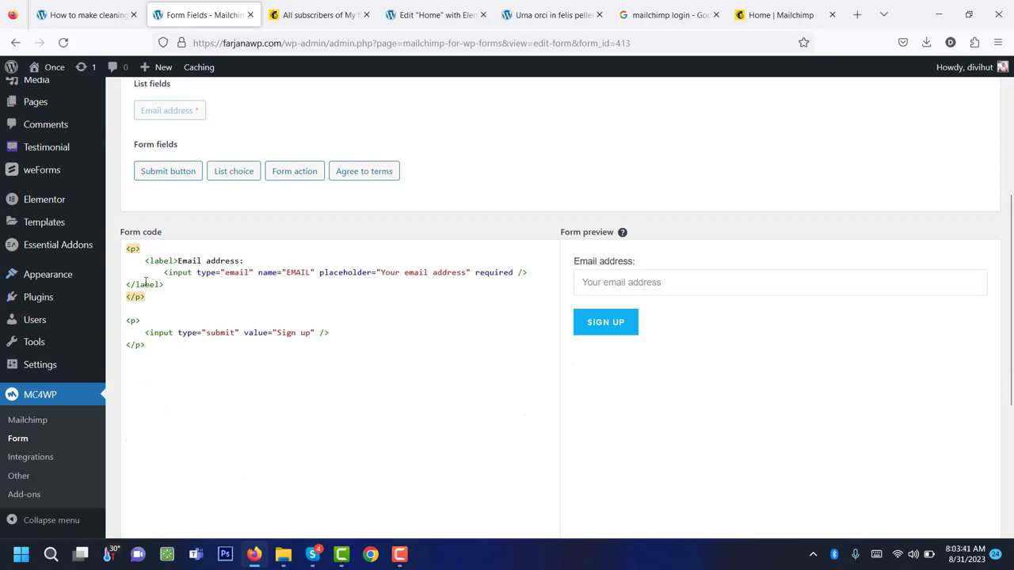
left_click(197, 272)
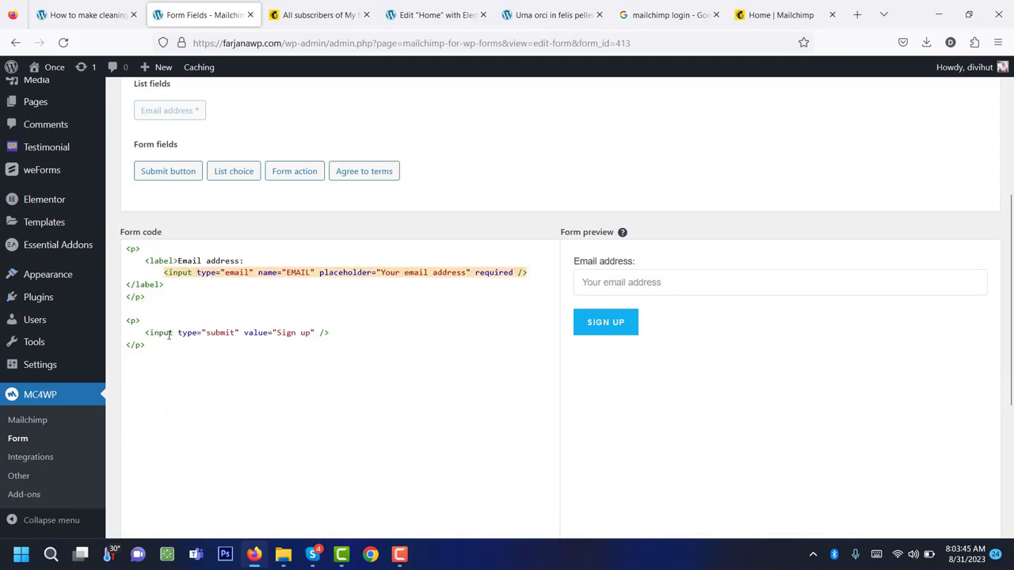
triple_click(151, 260)
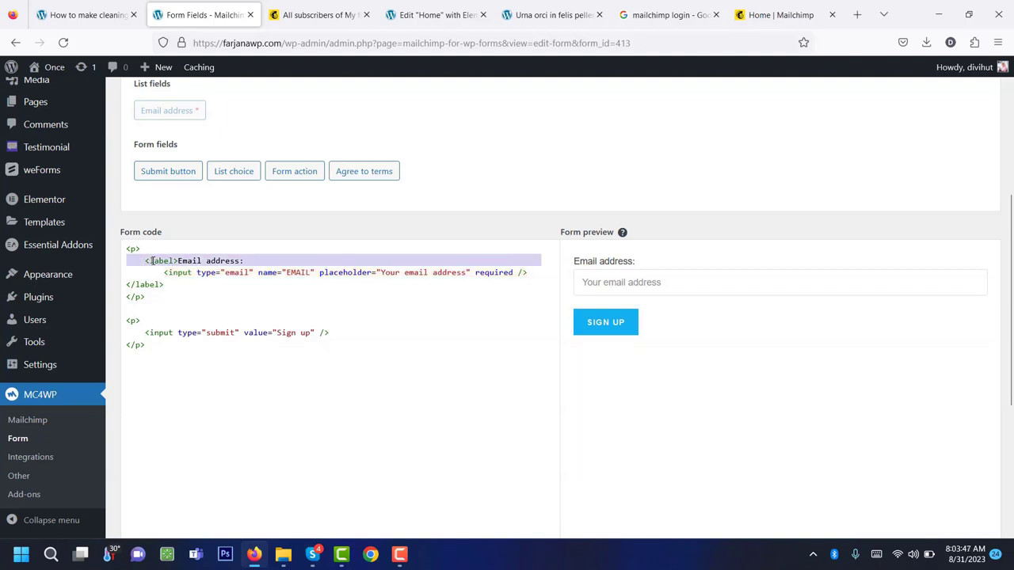
key("BackSpace")
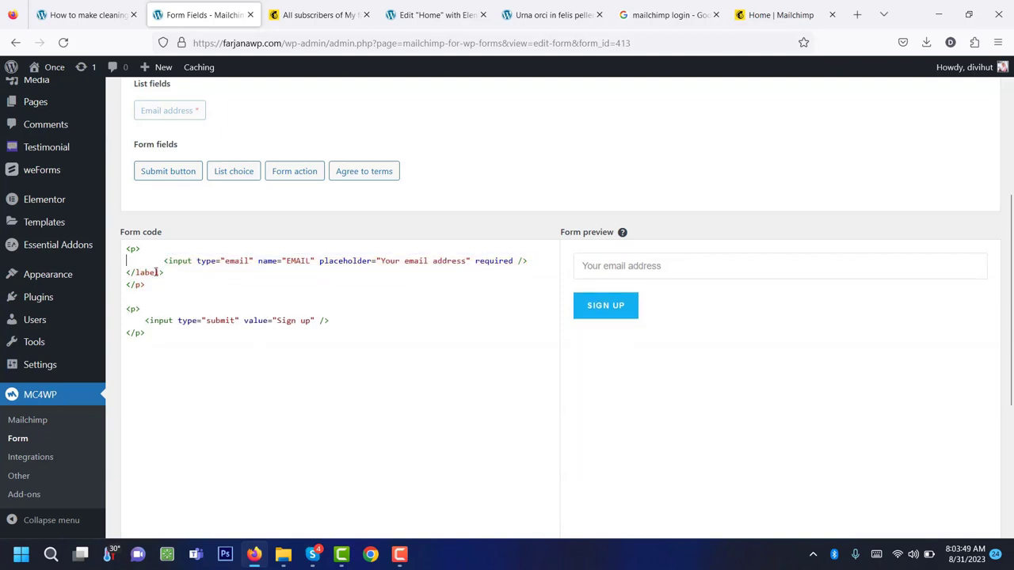
triple_click(154, 272)
key("BackSpace")
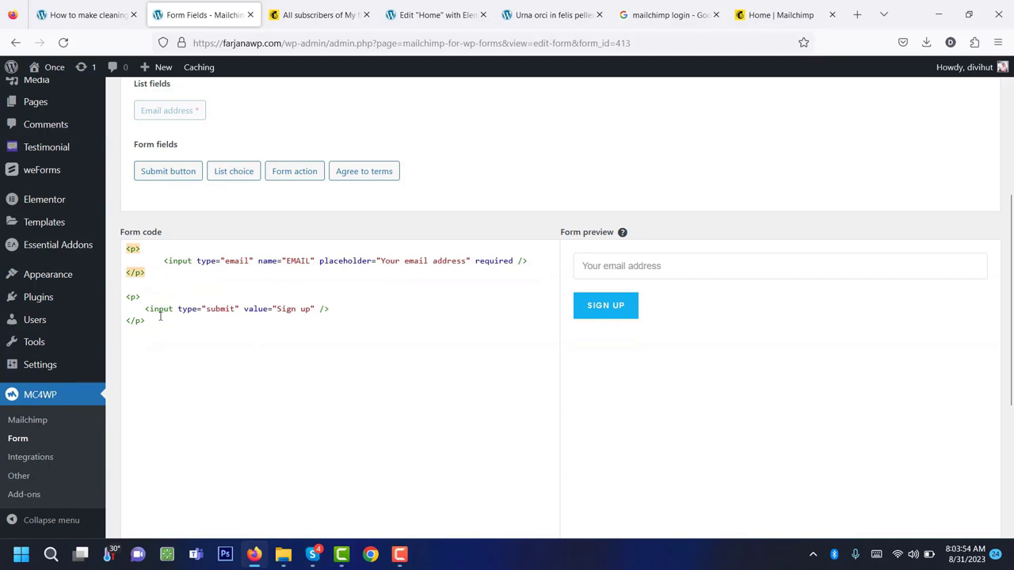
double_click(285, 309)
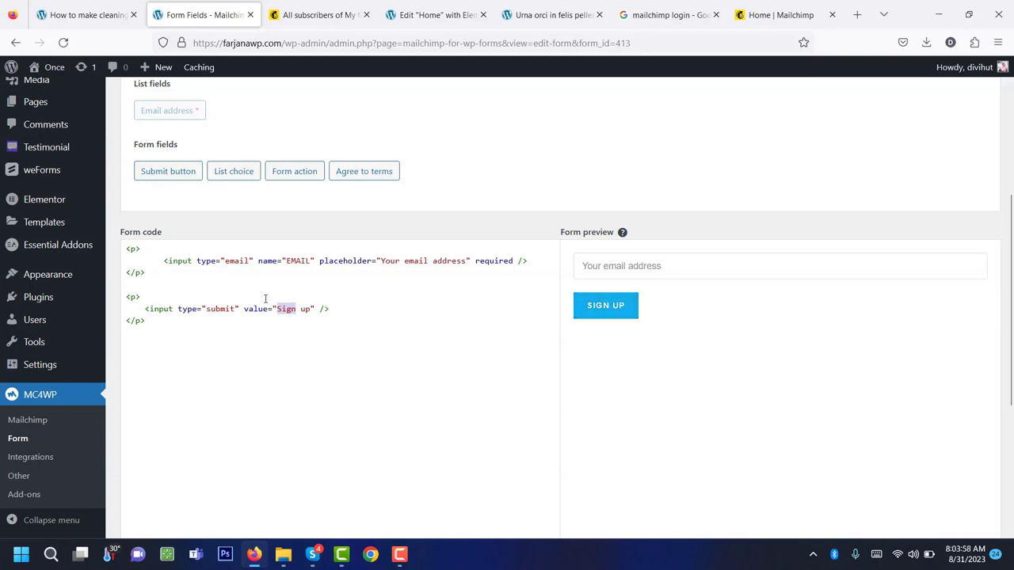
Review the edited form and save it, producing shortcode [mc4wp_form id=413].
scroll(265, 299, "up", 3)
scroll(267, 314, "down", 2)
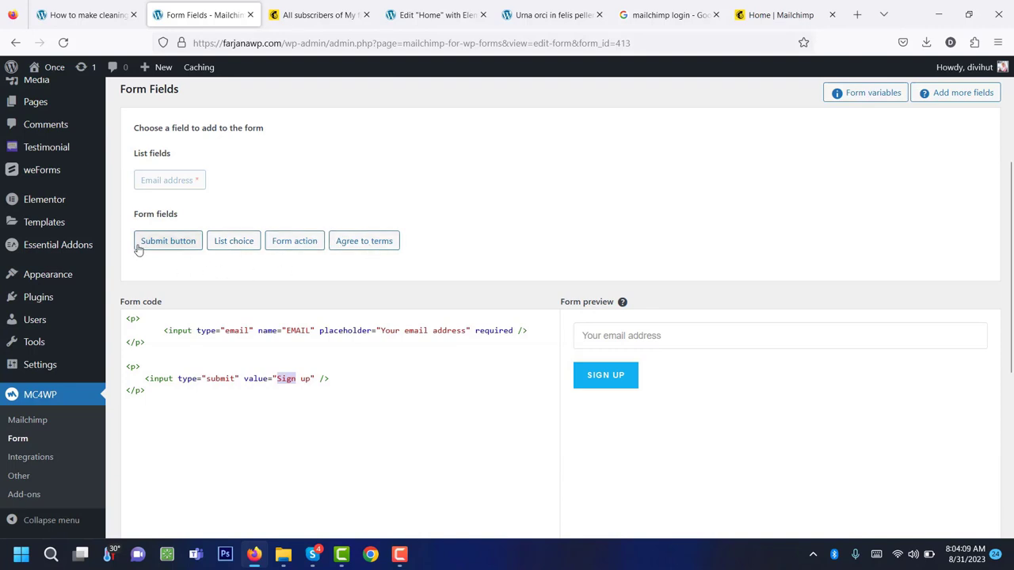
scroll(223, 266, "up", 2)
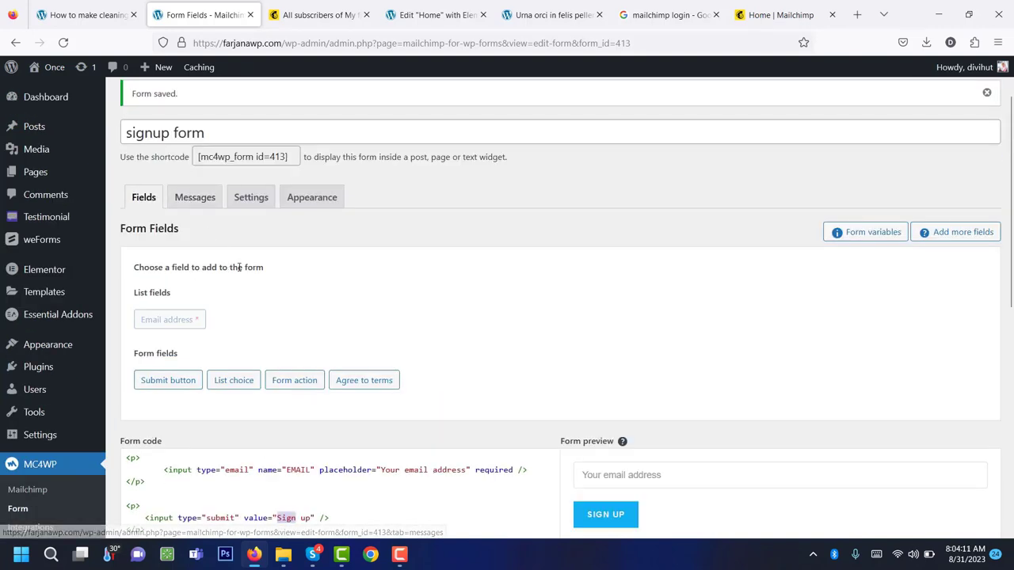
scroll(226, 261, "down", 7)
scroll(238, 272, "up", 7)
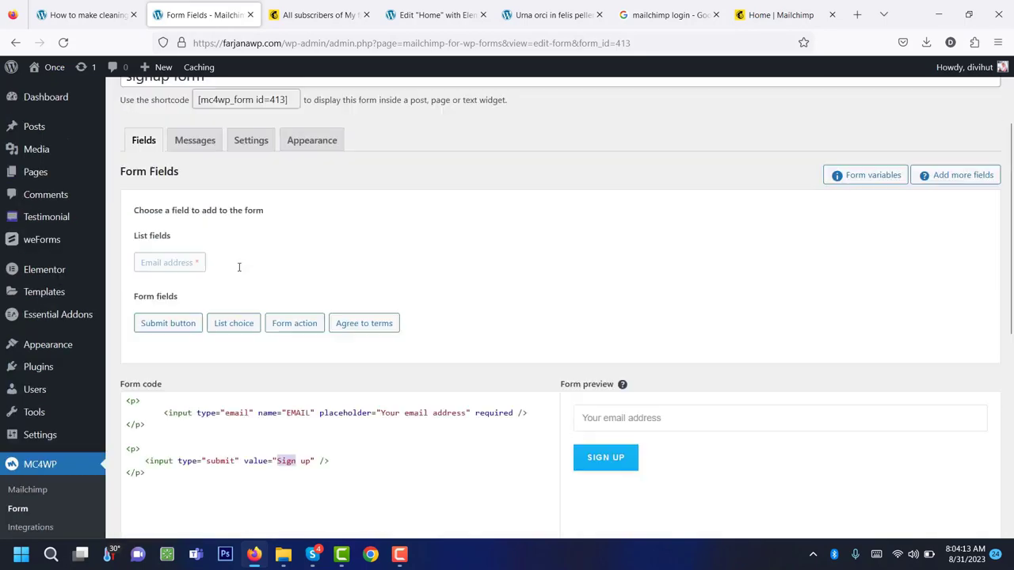
scroll(271, 278, "down", 3)
scroll(271, 278, "down", 4)
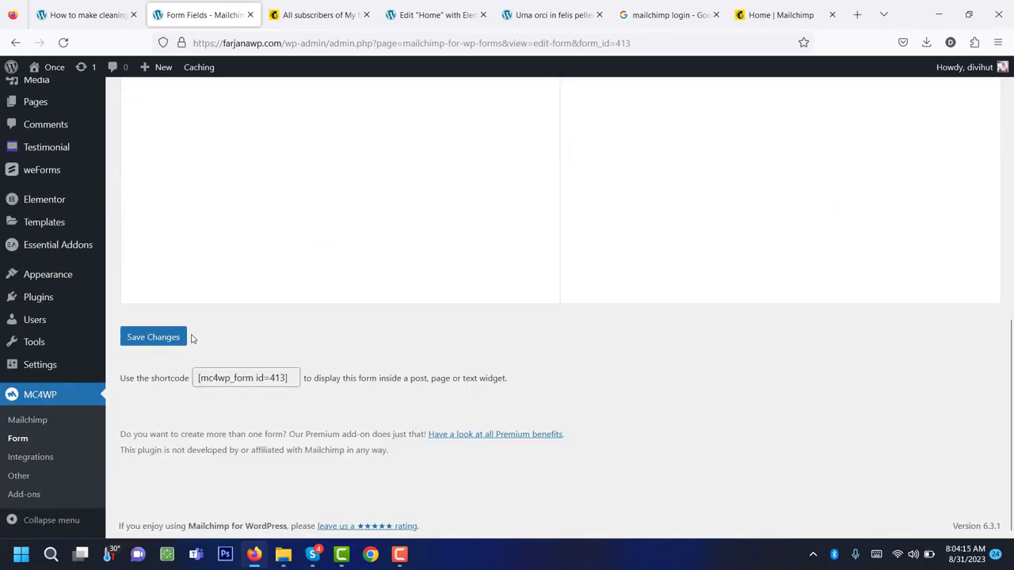
left_click(159, 338)
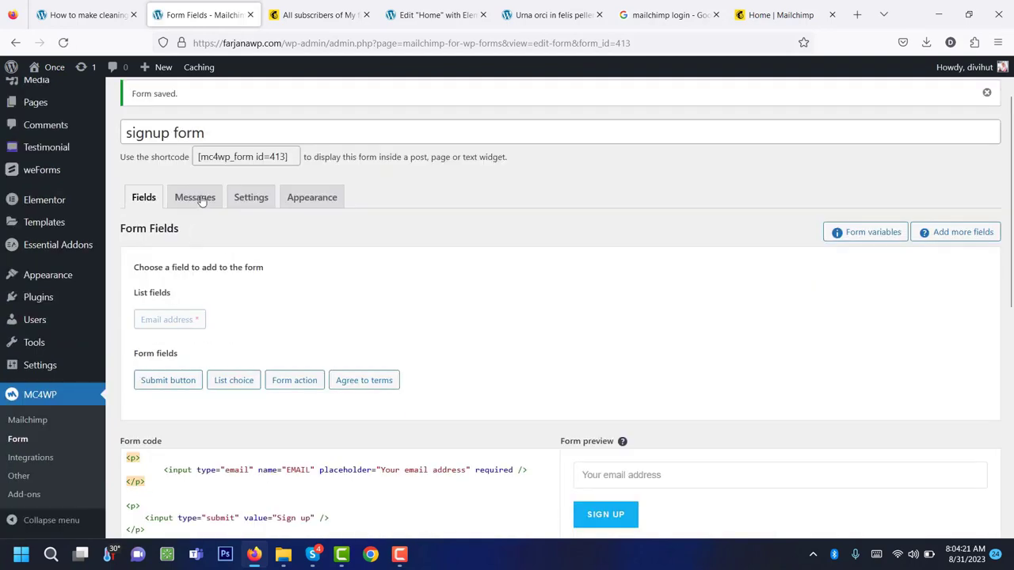
Look over the signup form's response messages, including the invalid-email message.
left_click(202, 201)
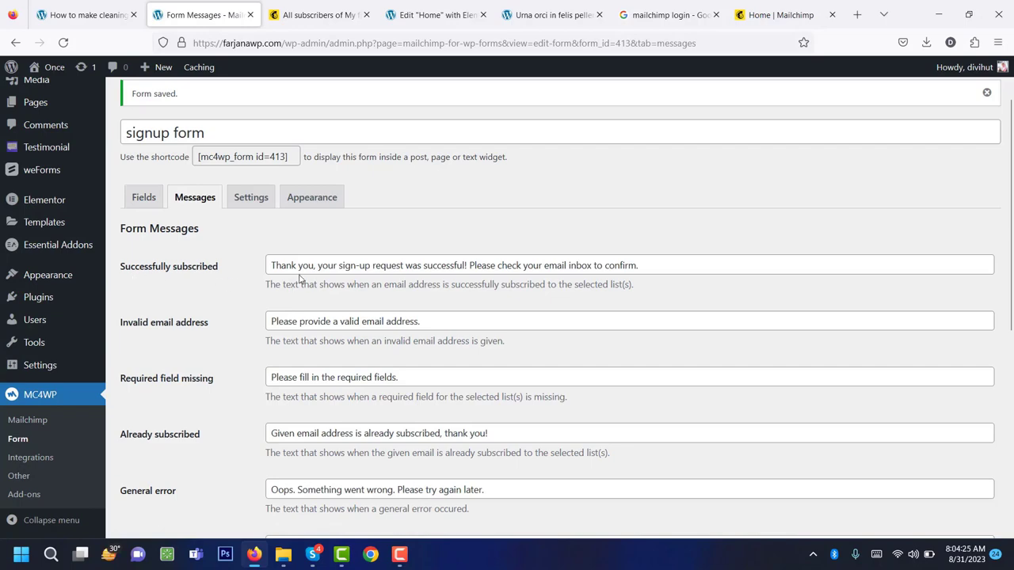
double_click(308, 322)
scroll(183, 322, "down", 4)
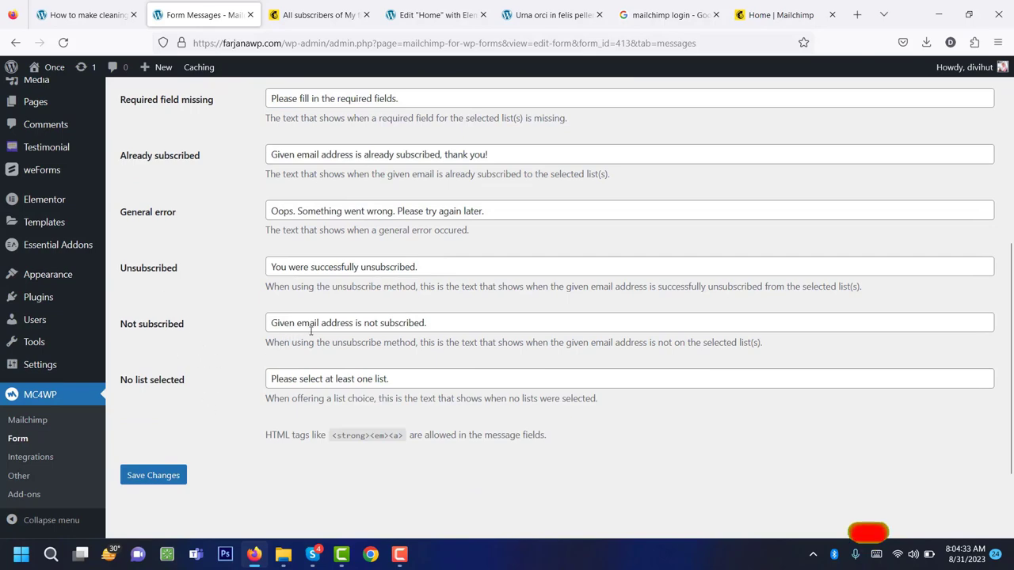
scroll(309, 331, "up", 5)
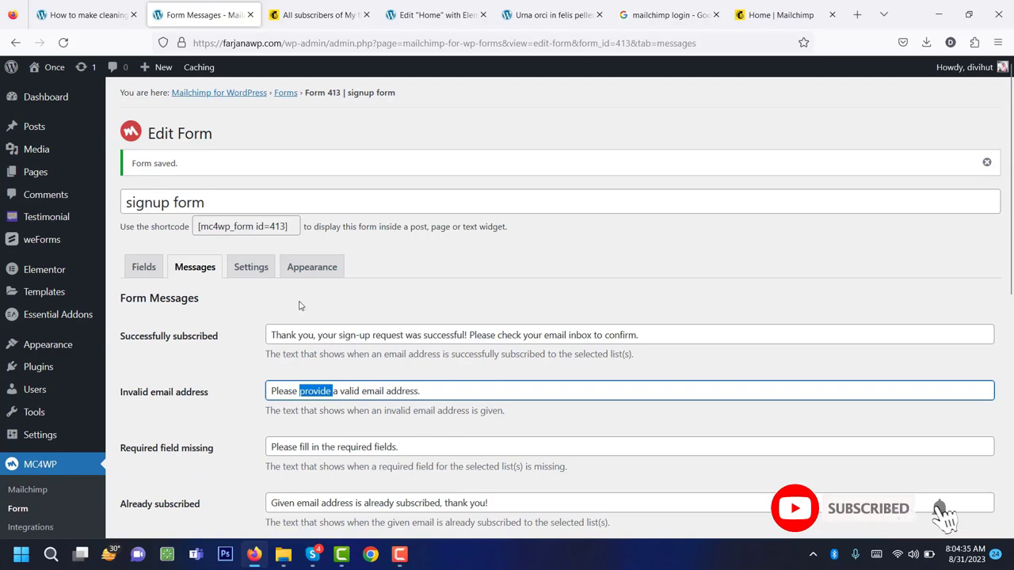
Keep My first audence ticked as the subscriber list and save the form settings.
left_click(268, 273)
scroll(288, 292, "down", 4)
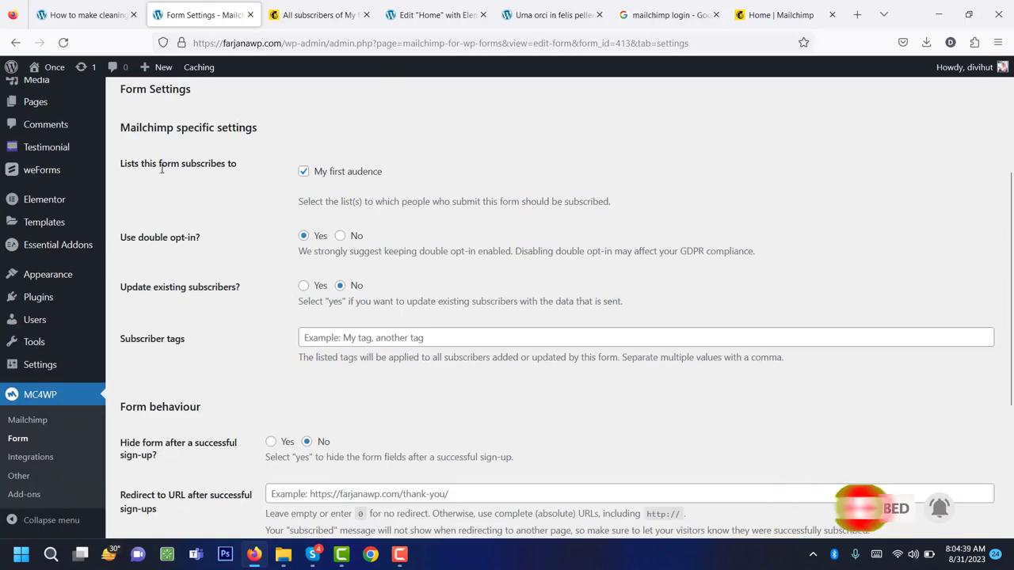
left_click(338, 174)
left_click(337, 174)
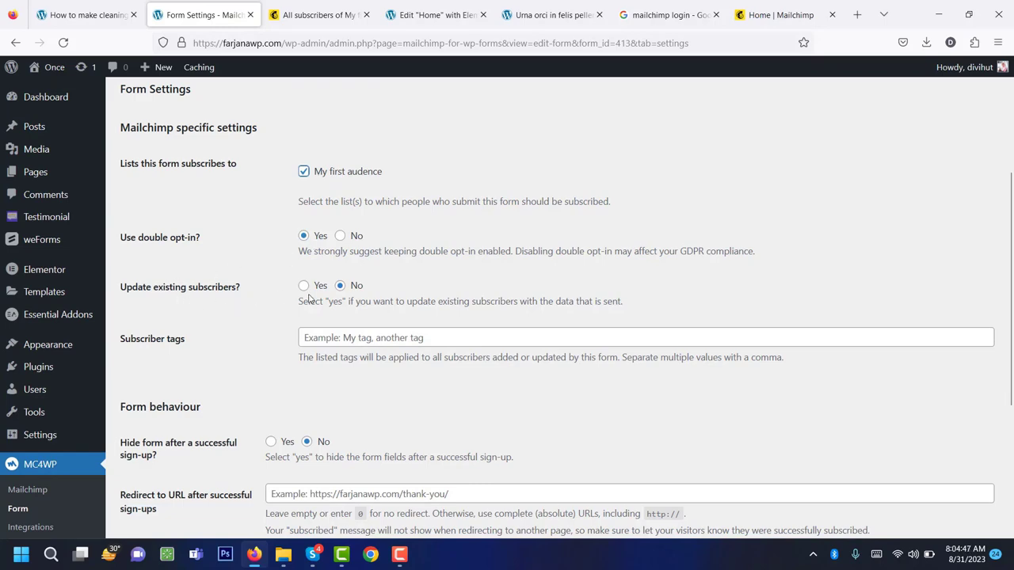
scroll(323, 316, "down", 3)
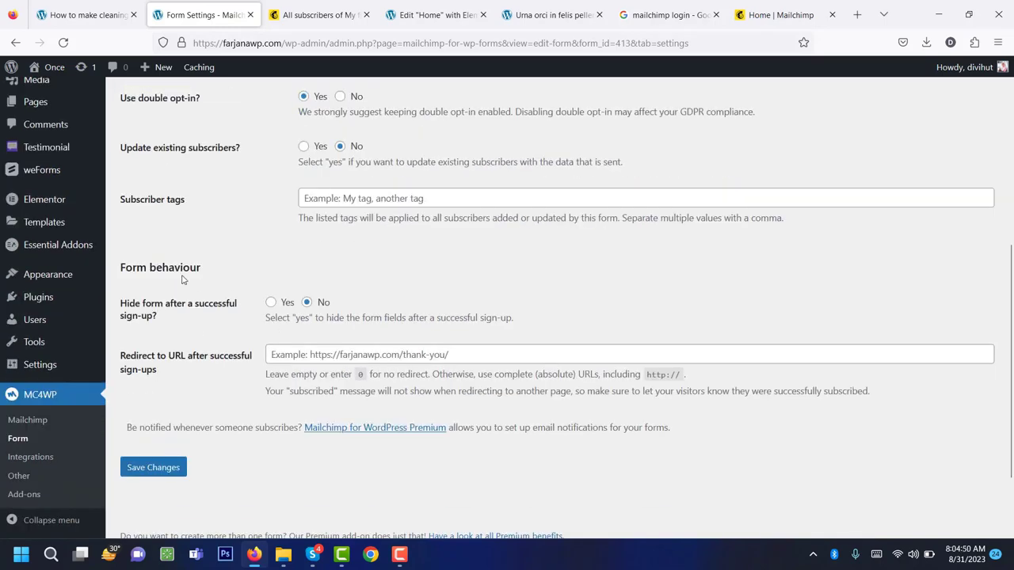
scroll(239, 421, "down", 2)
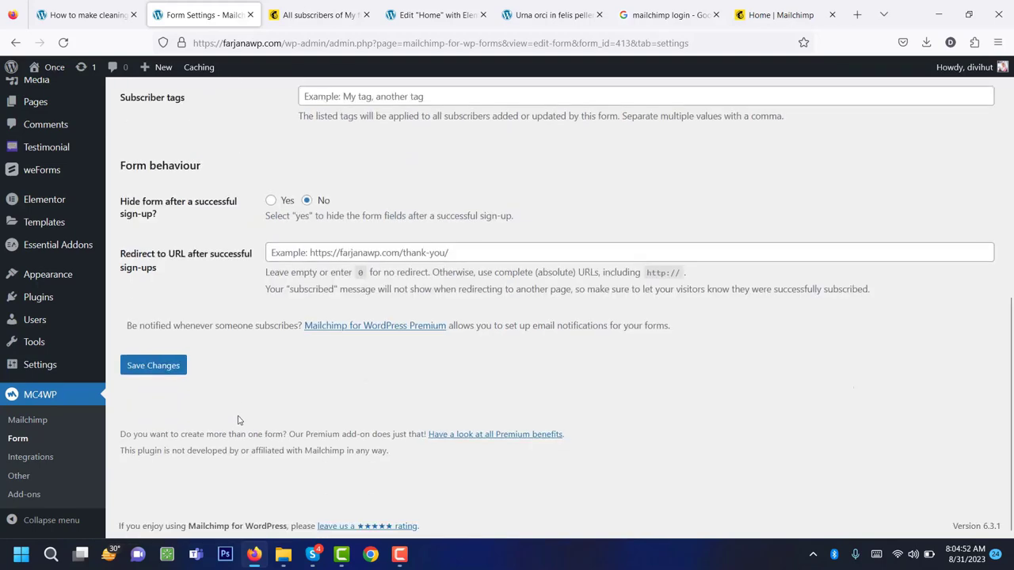
left_click(153, 366)
Check the Appearance Form Style, leaving it as 'Inherit from OceanWP theme'.
left_click(302, 269)
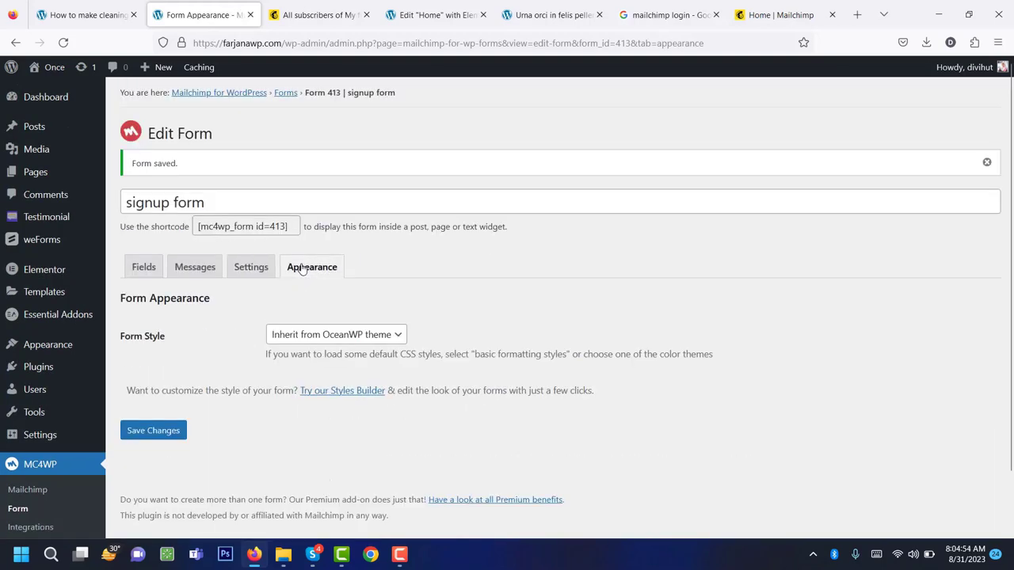
left_click(327, 336)
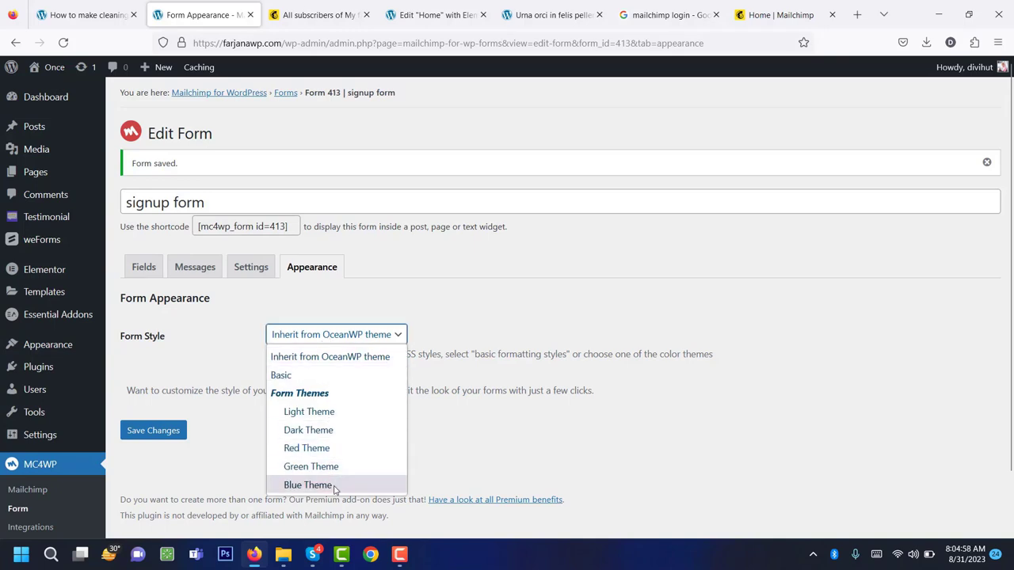
left_click(485, 428)
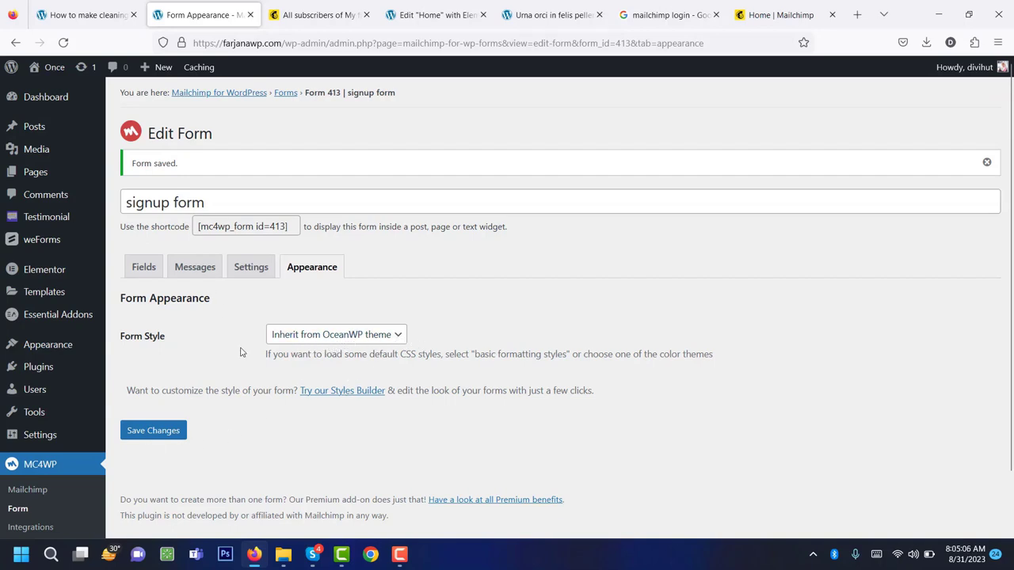
Open the footer in Elementor, close leftover Mailchimp tabs, and select the Newsletter shortcode widget.
left_click(518, 6)
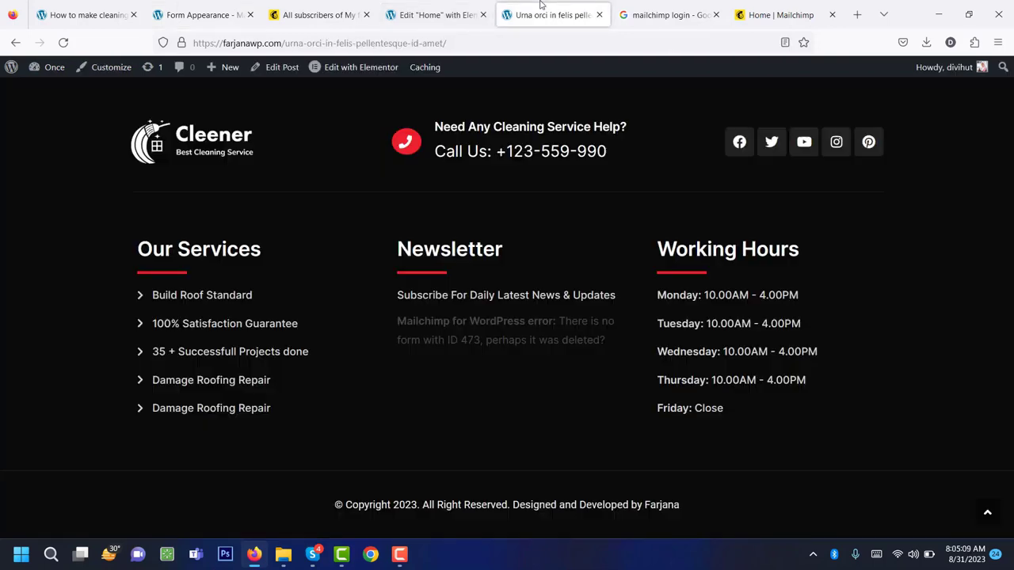
left_click(64, 42)
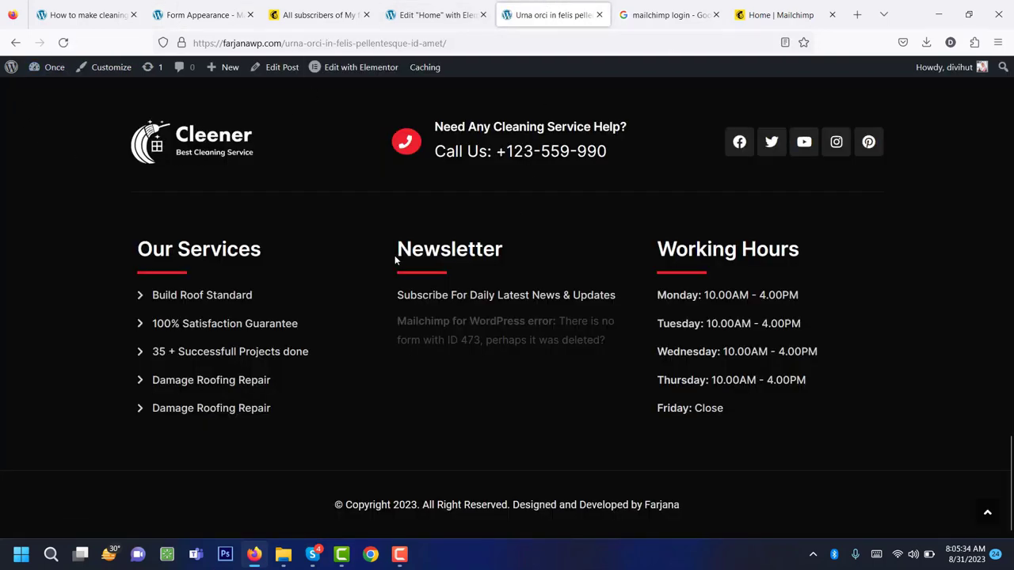
mouse_move(366, 68)
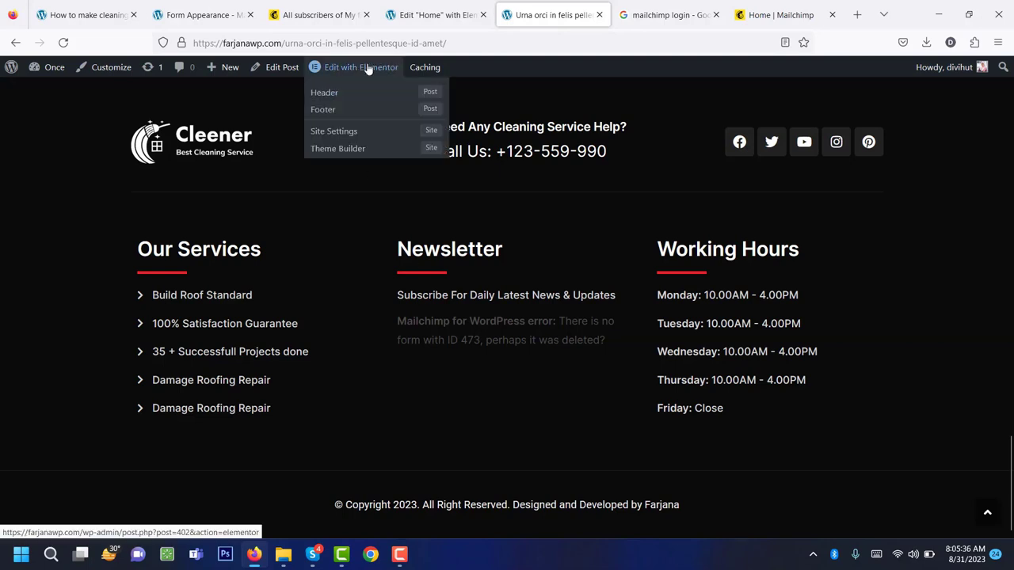
left_click(361, 114)
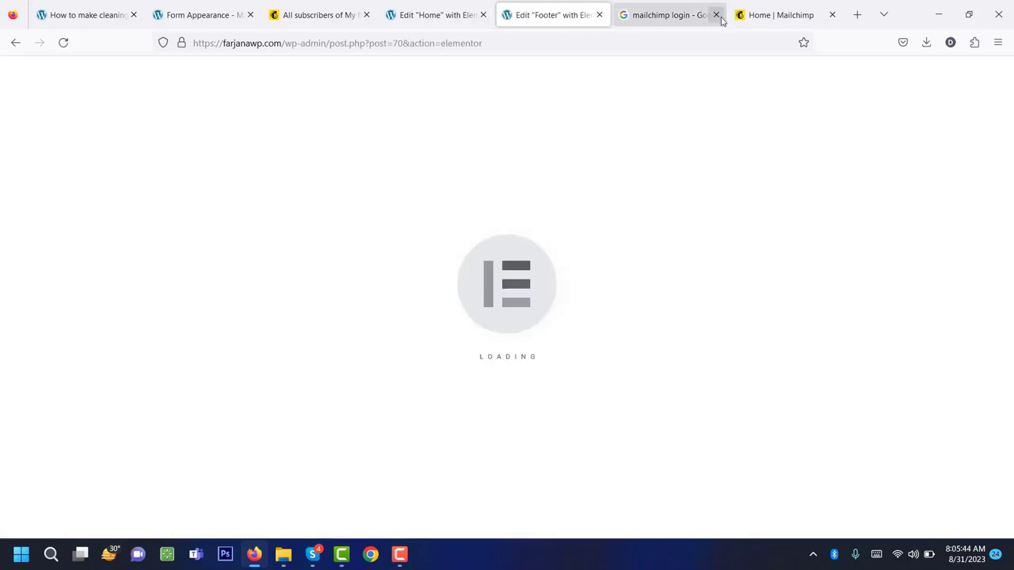
left_click(715, 15)
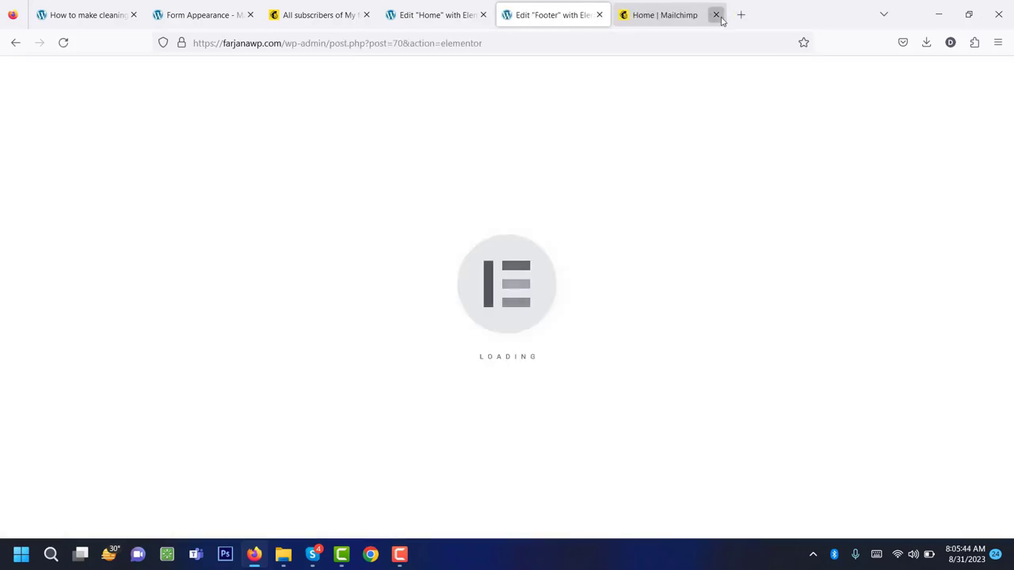
left_click(715, 15)
left_click(362, 14)
left_click(584, 313)
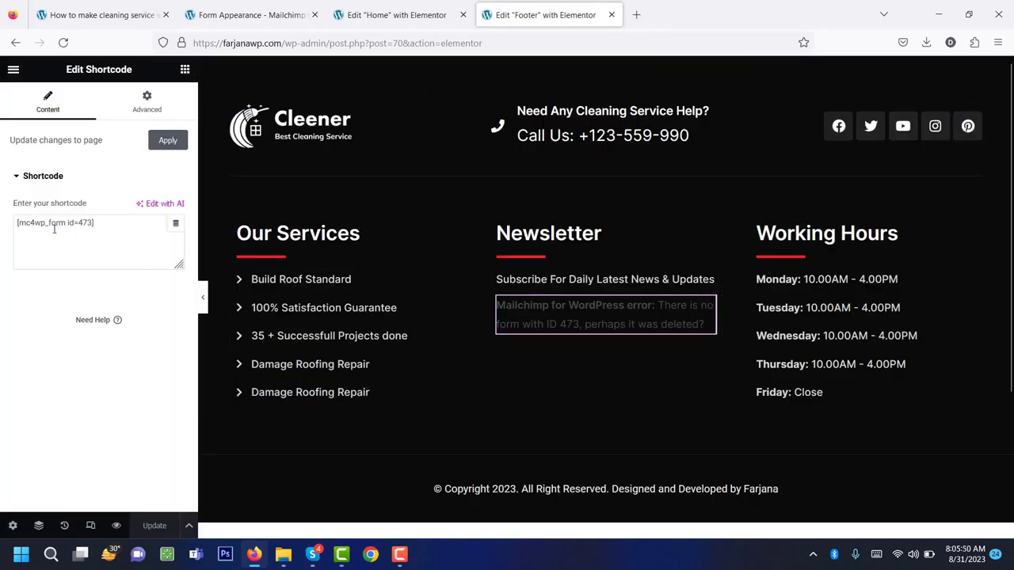
Copy the [mc4wp_form id=413] shortcode from the signup form page.
left_click(250, 14)
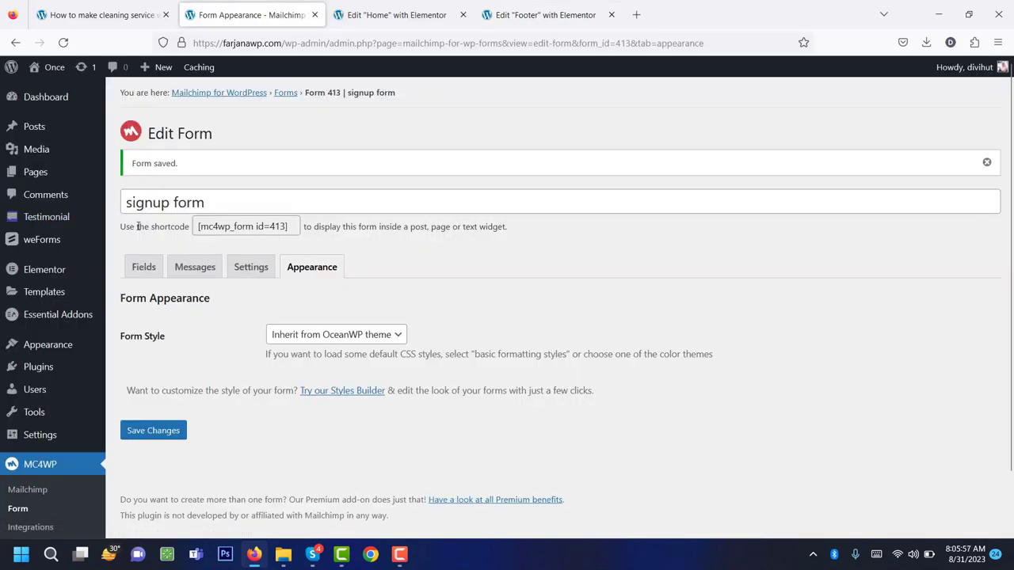
double_click(216, 229)
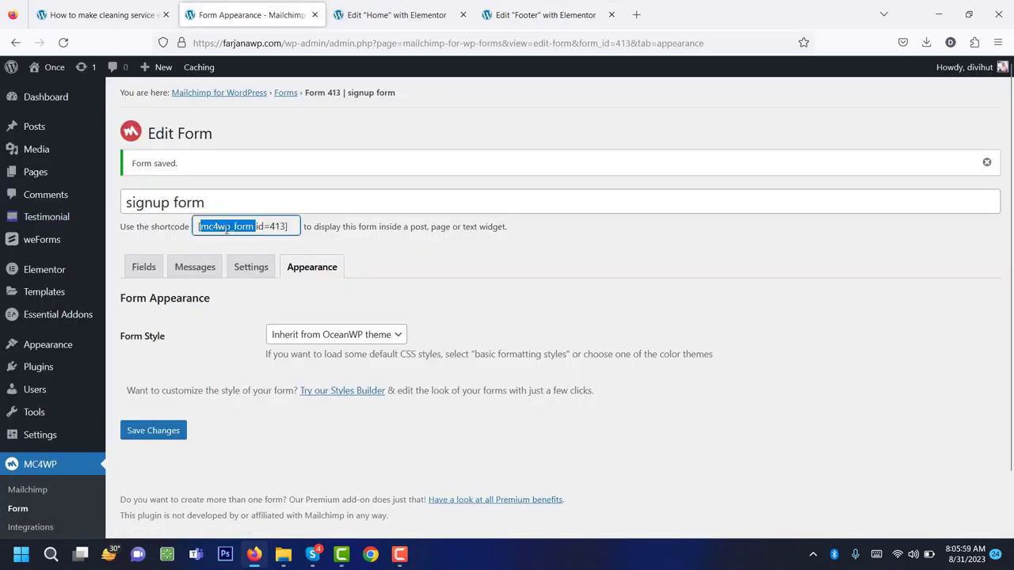
left_click(227, 229)
right_click(228, 232)
left_click(244, 309)
Replace the widget's old shortcode with [mc4wp_form id=413], update the footer, and preview it.
left_click(545, 14)
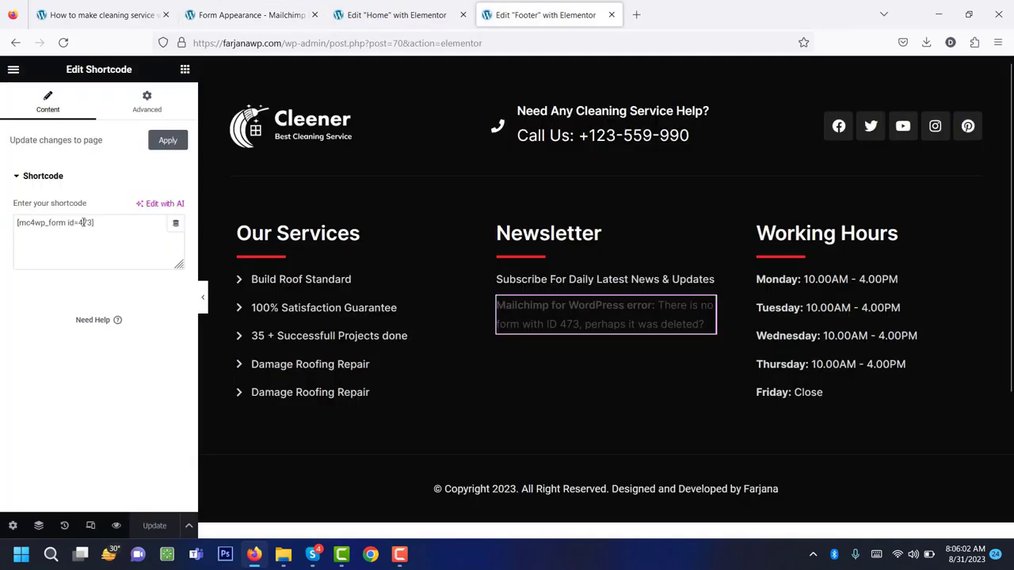
triple_click(75, 228)
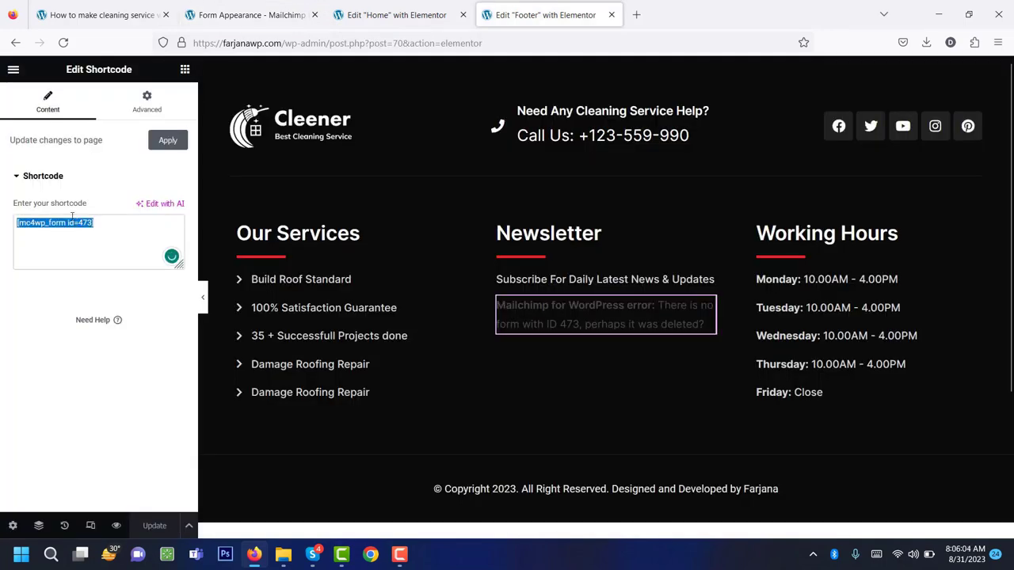
key("ctrl+v")
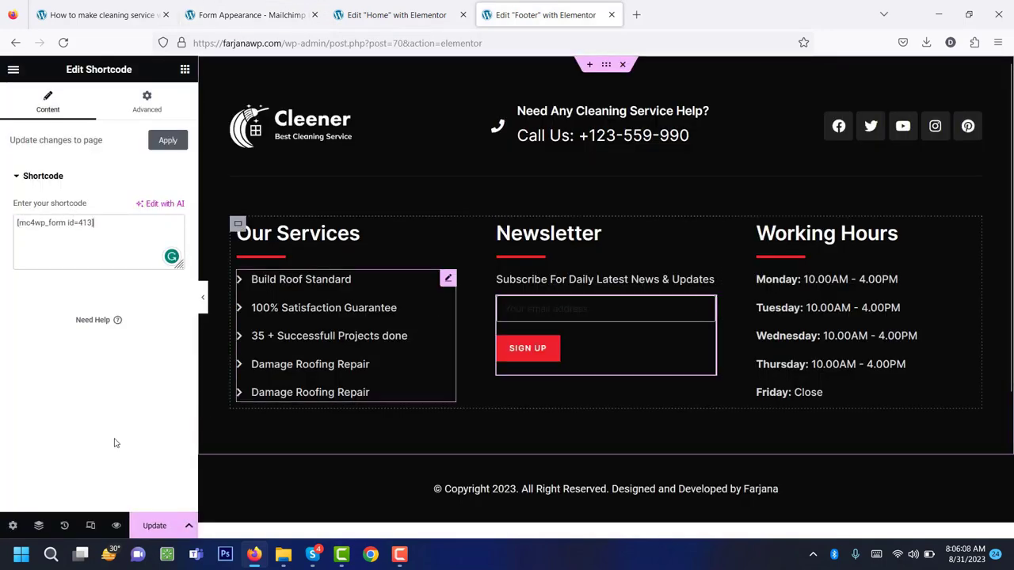
left_click(153, 526)
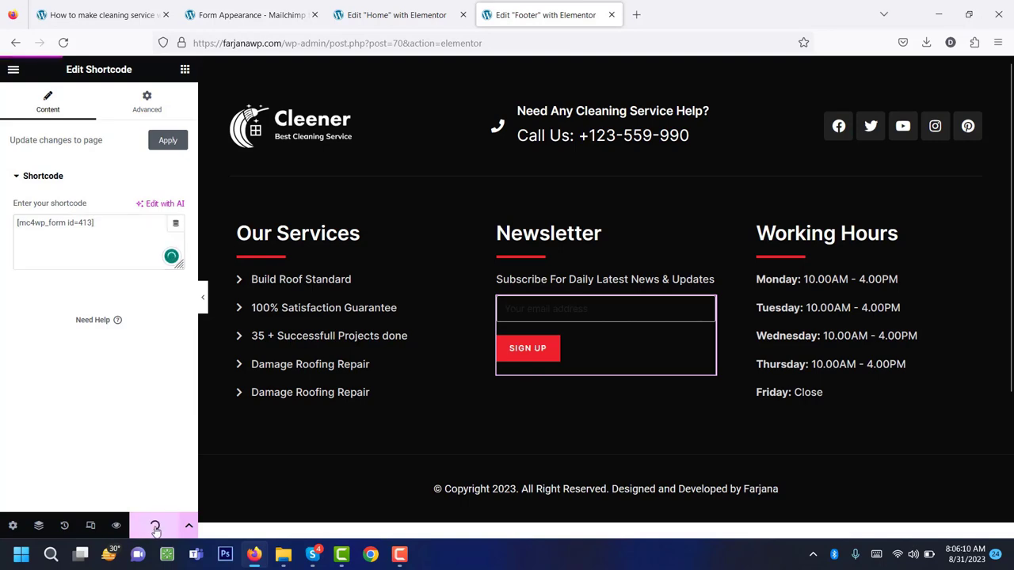
left_click(117, 529)
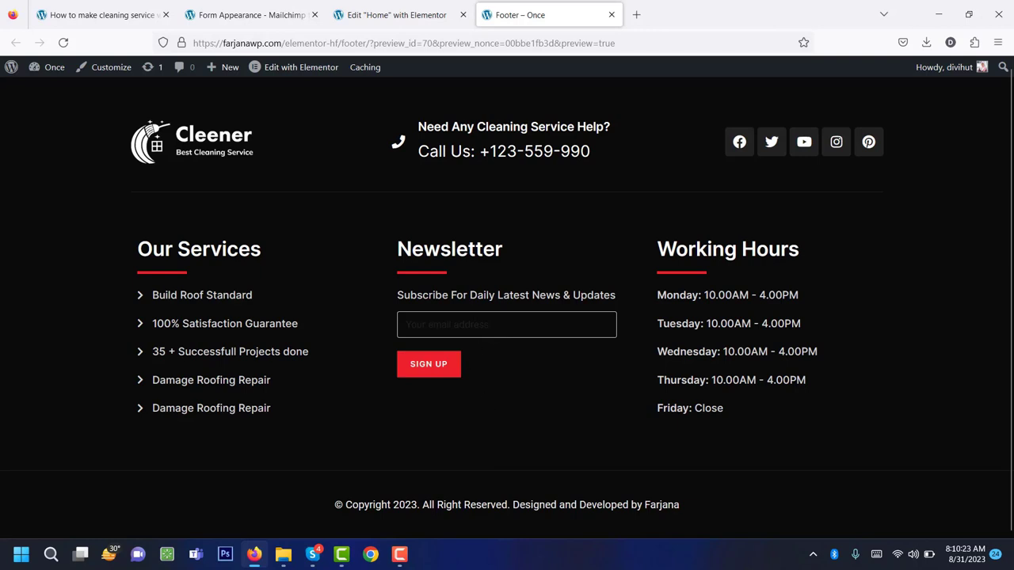
left_click(454, 376)
scroll(466, 397, "up", 1)
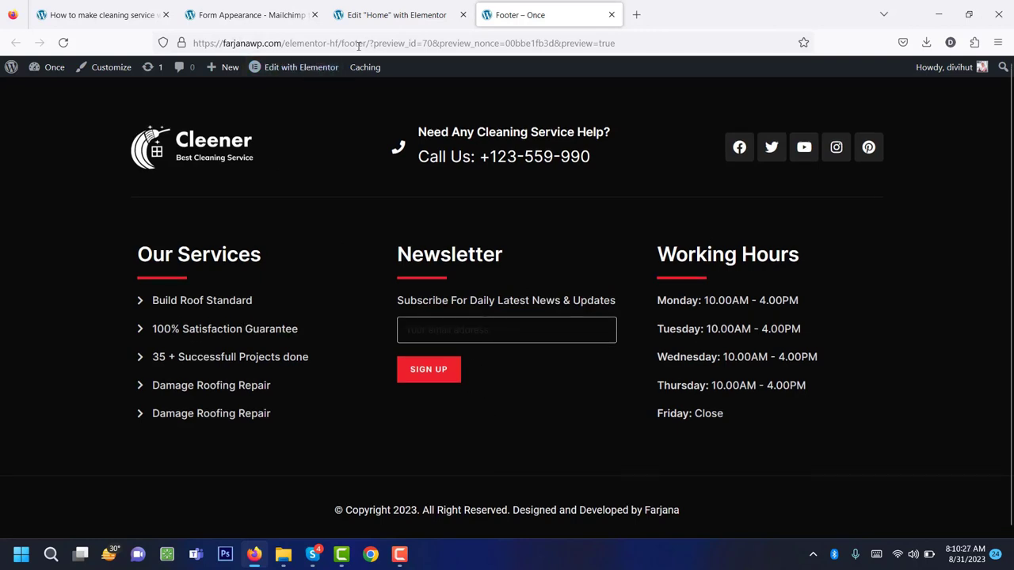
left_click(302, 43)
key("shift+End")
key("Delete")
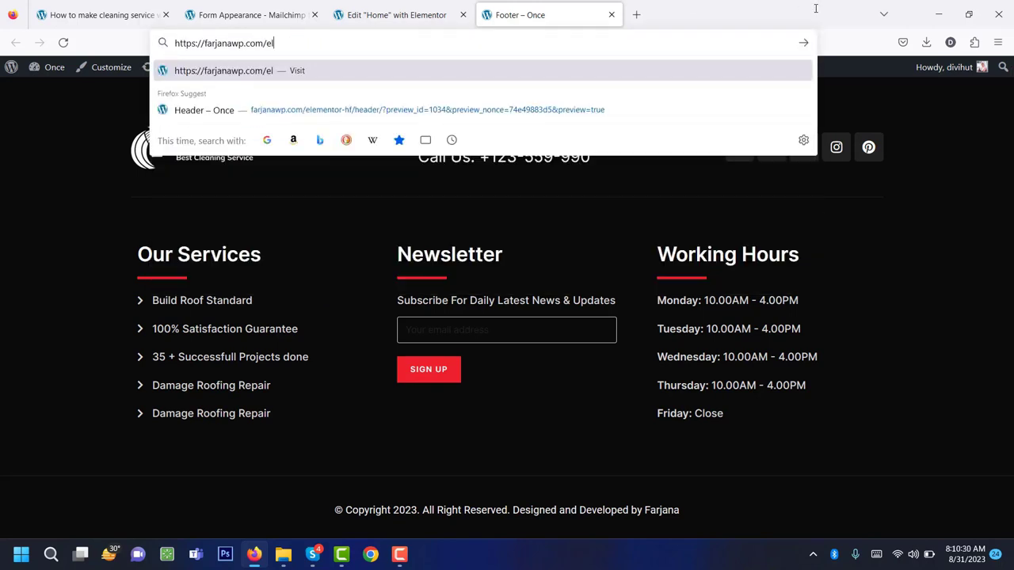
key("BackSpace")
key("BackSpace")
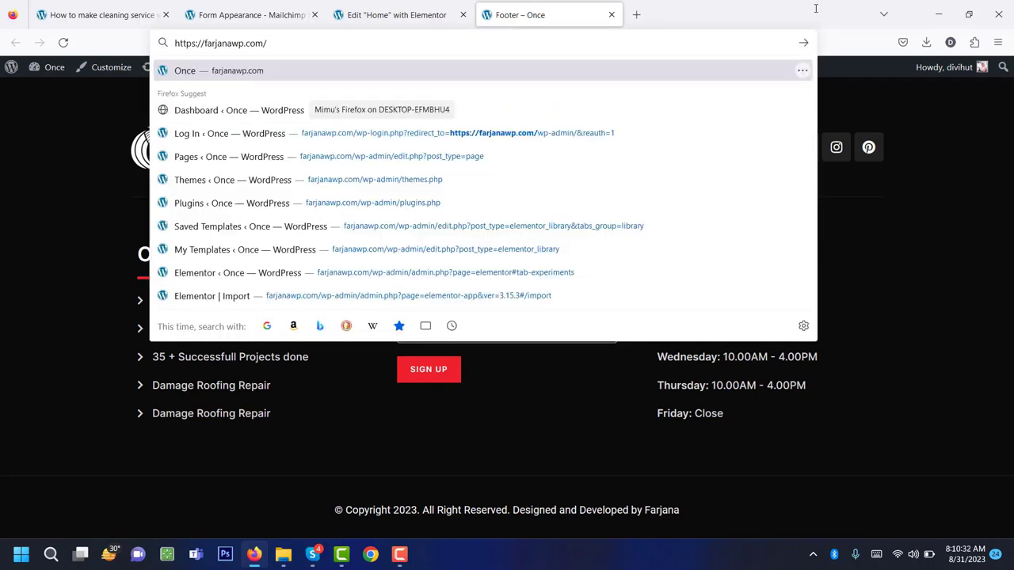
key("Return")
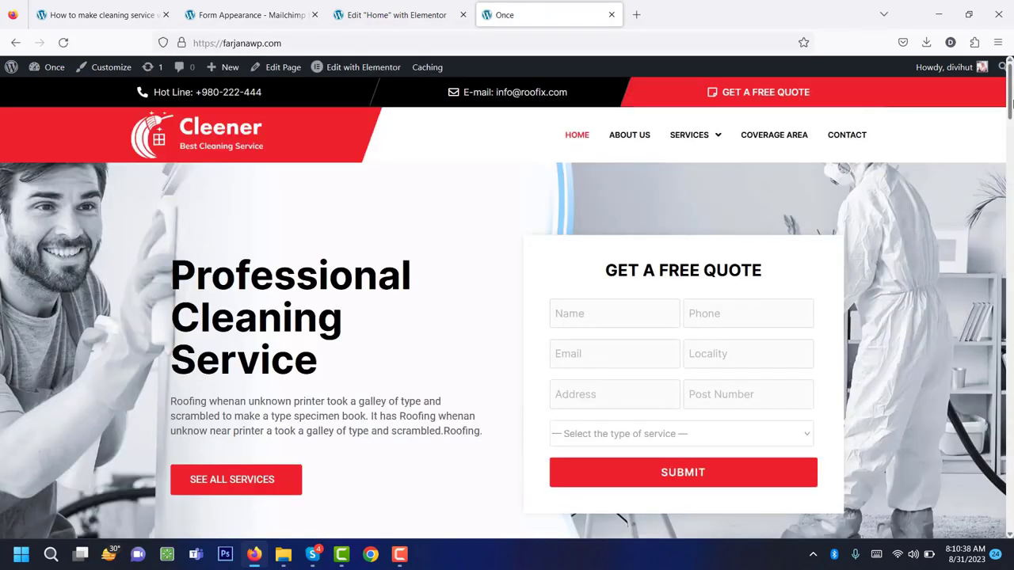
left_click_drag(1011, 95, 1011, 499)
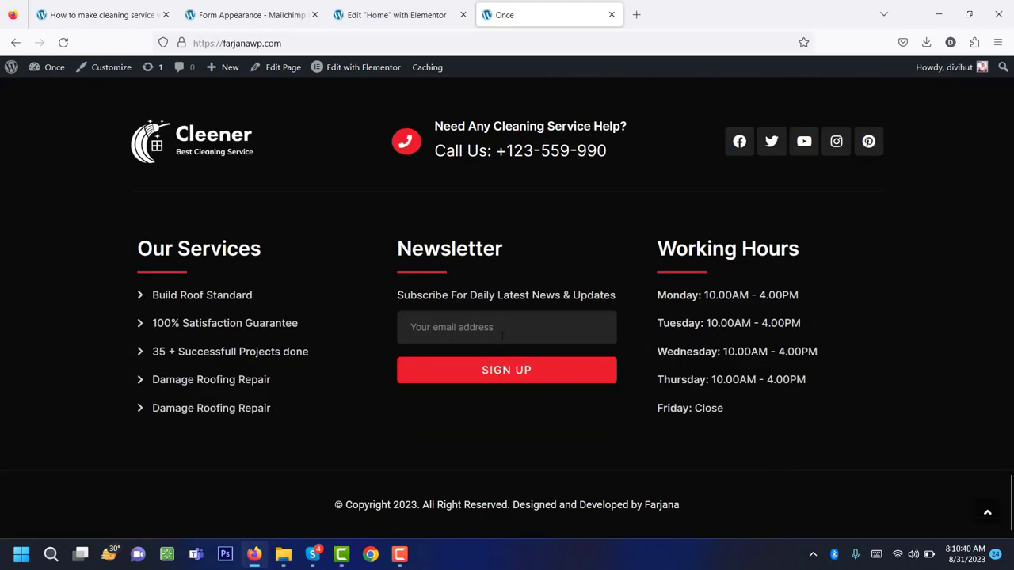
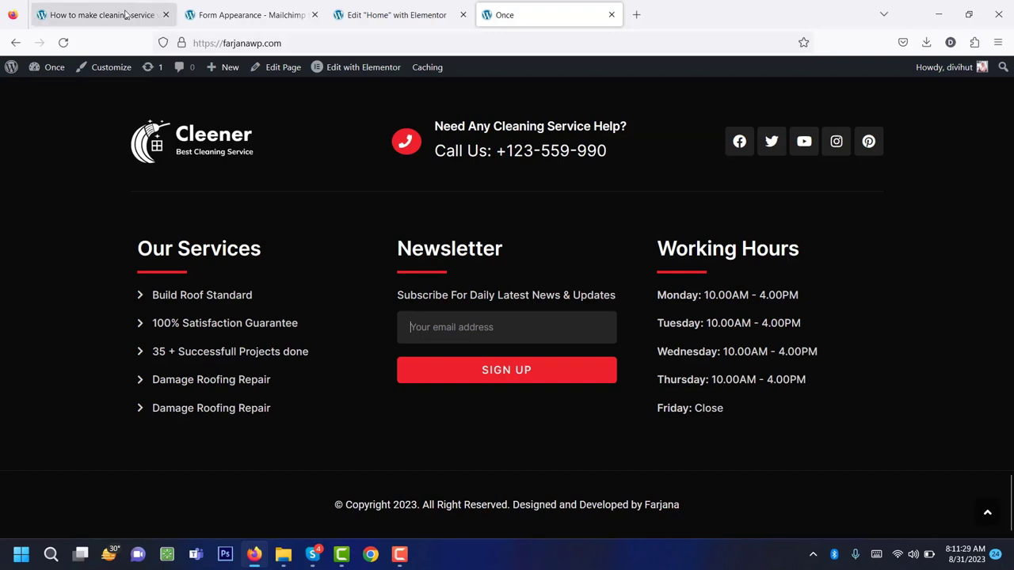
Review Step 14 (signup form) and Step 16 (create a new page) in the cleaning-website tutorial.
left_click(125, 15)
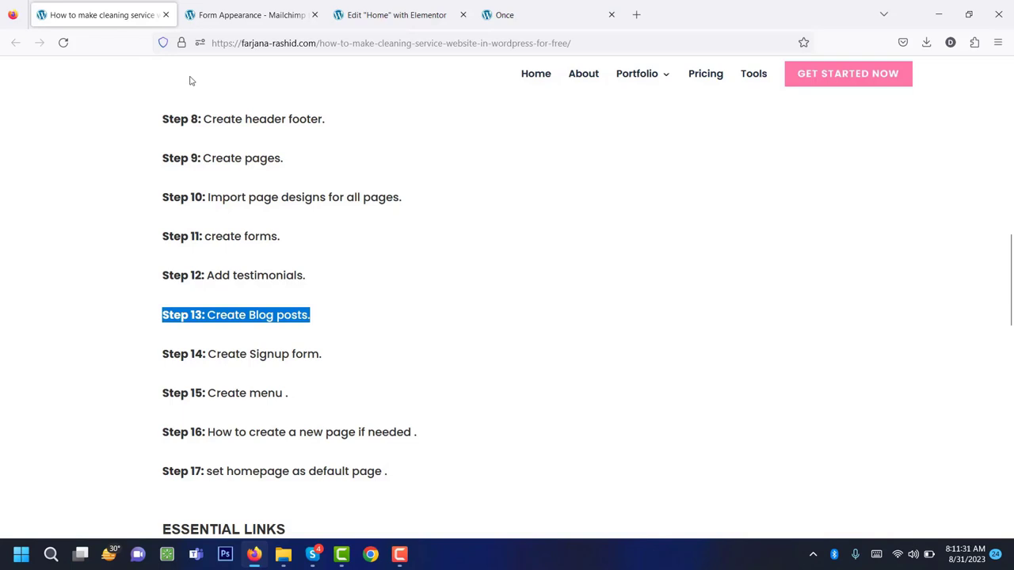
triple_click(258, 356)
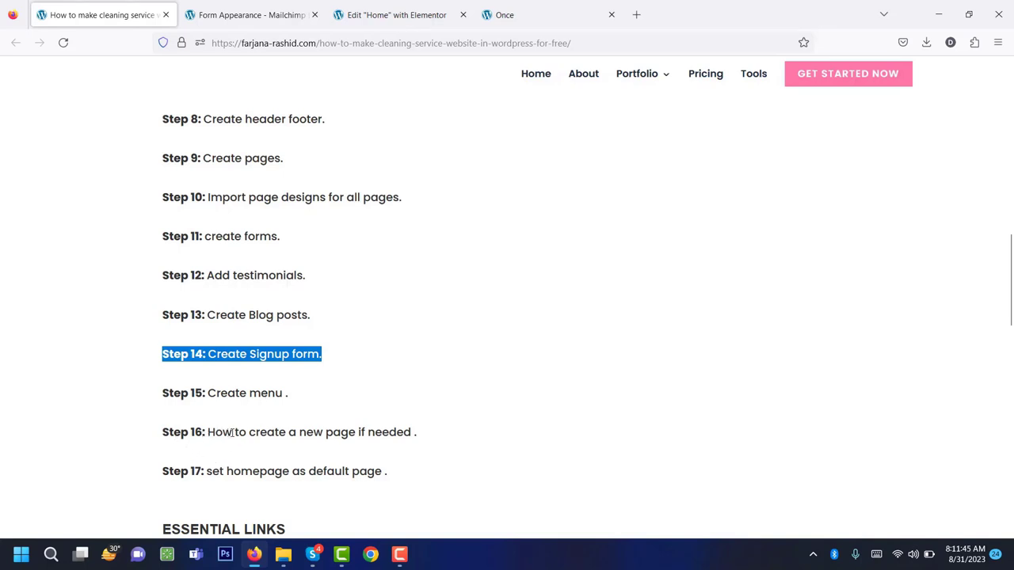
triple_click(389, 432)
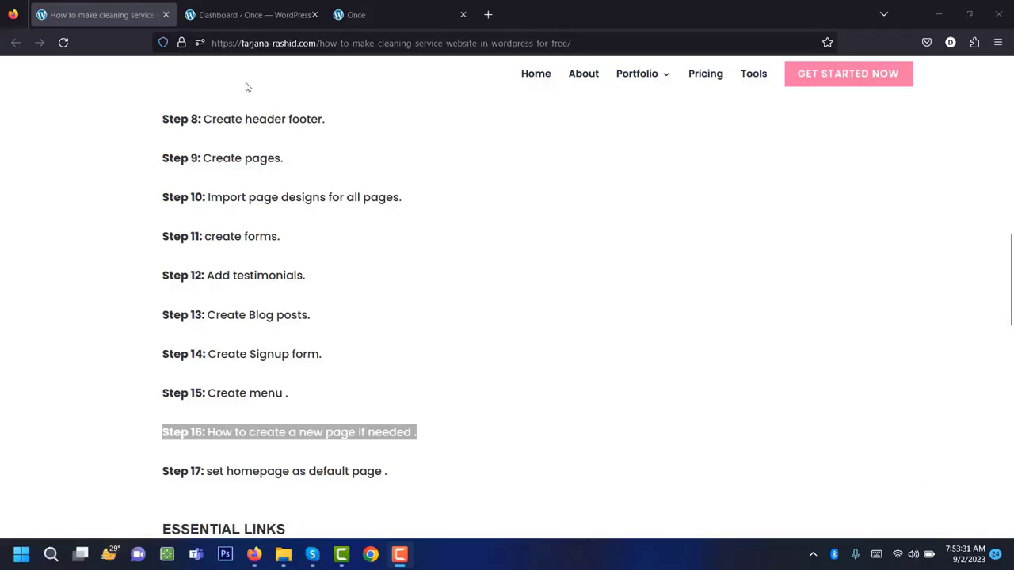
Duplicate the About Us page with EA Duplicator from the Pages list.
left_click(257, 17)
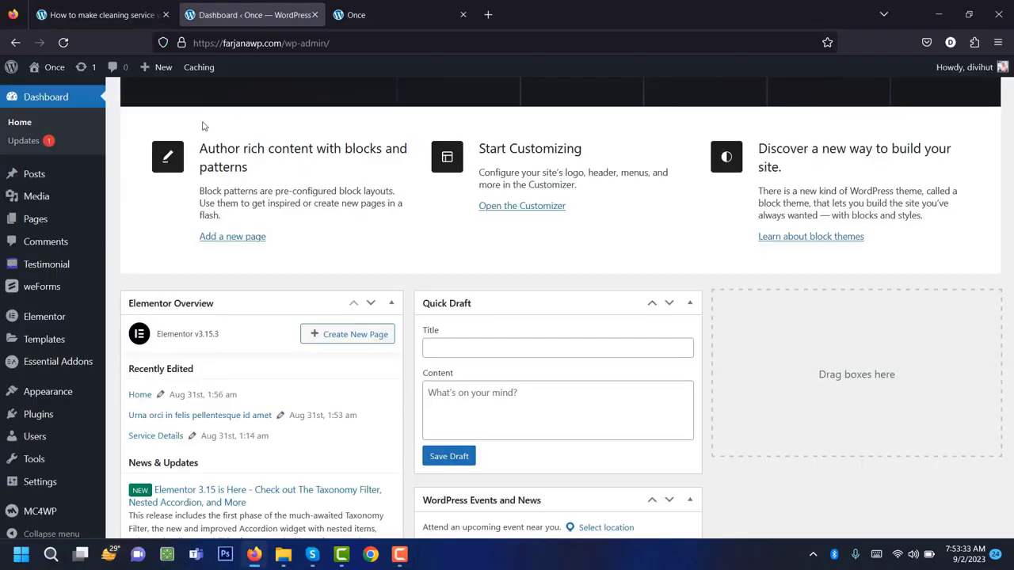
left_click(35, 220)
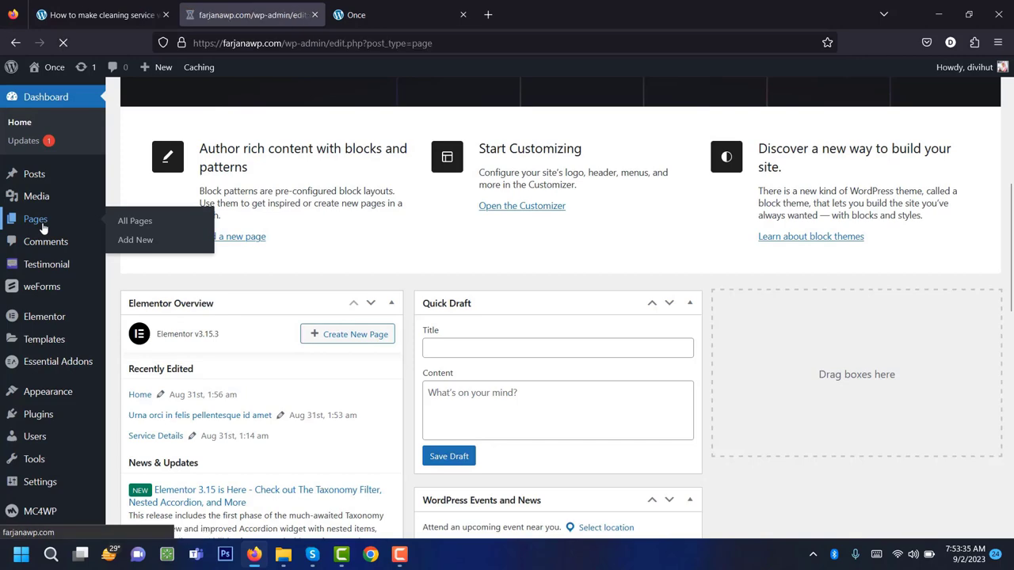
scroll(357, 309, "down", 3)
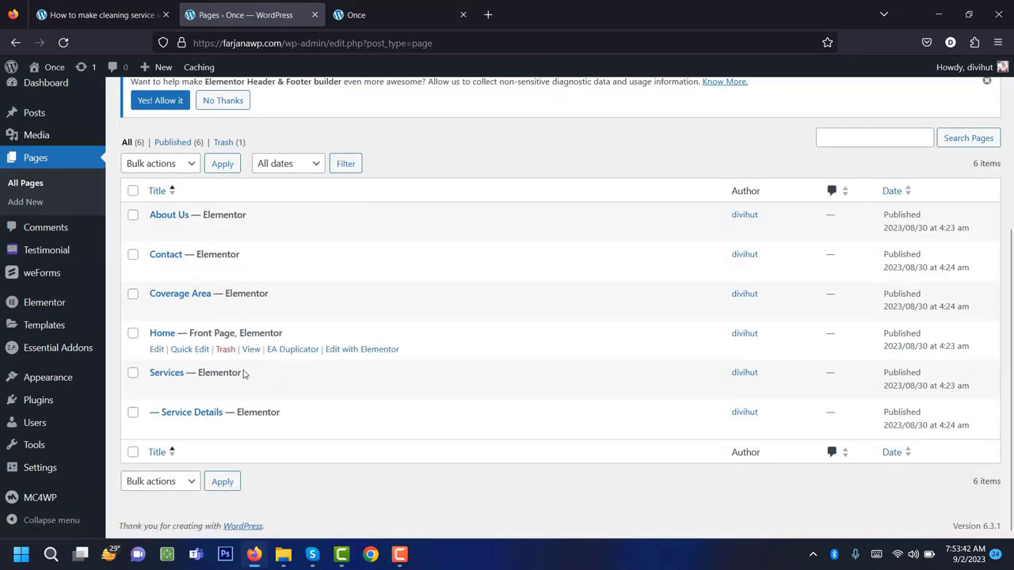
scroll(220, 326, "up", 2)
scroll(220, 326, "down", 2)
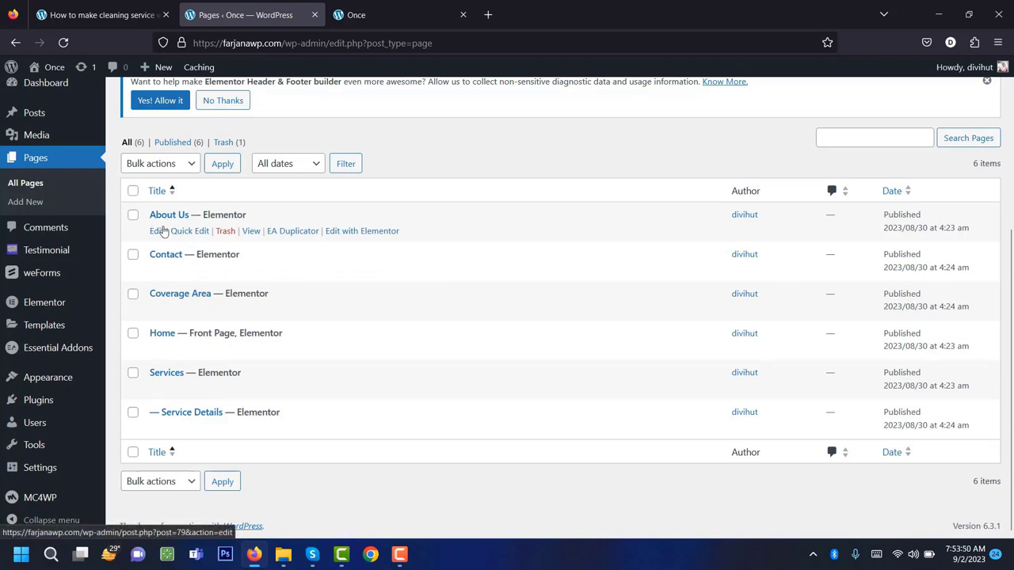
left_click(286, 236)
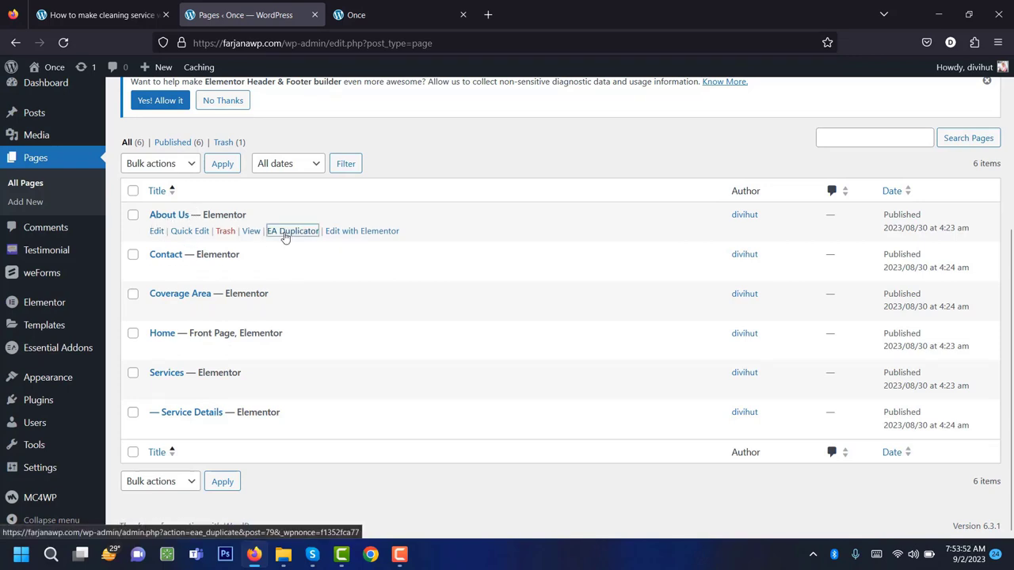
left_click(154, 378)
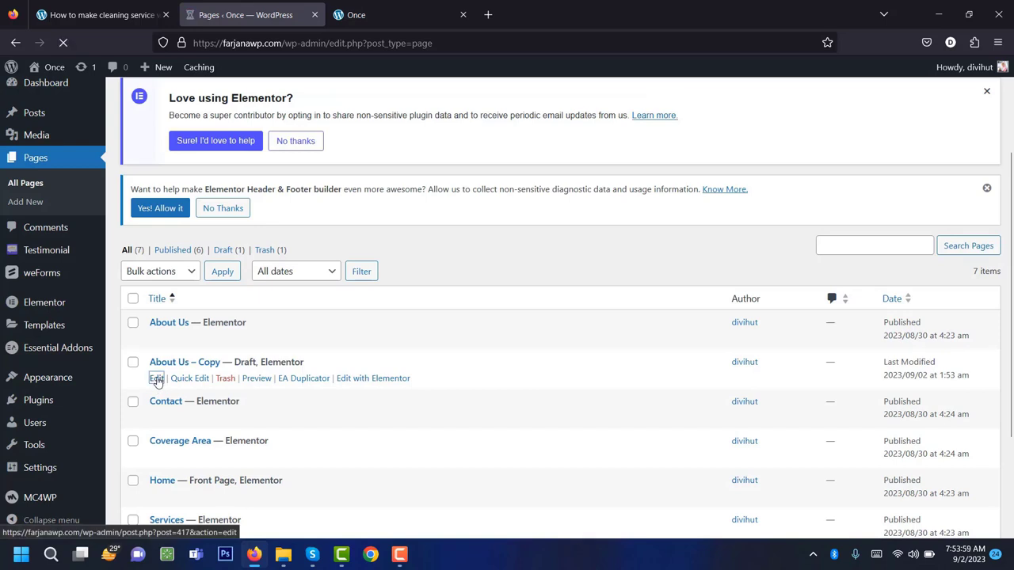
Retitle the copied page 'Testimonials' and publish it.
triple_click(235, 181)
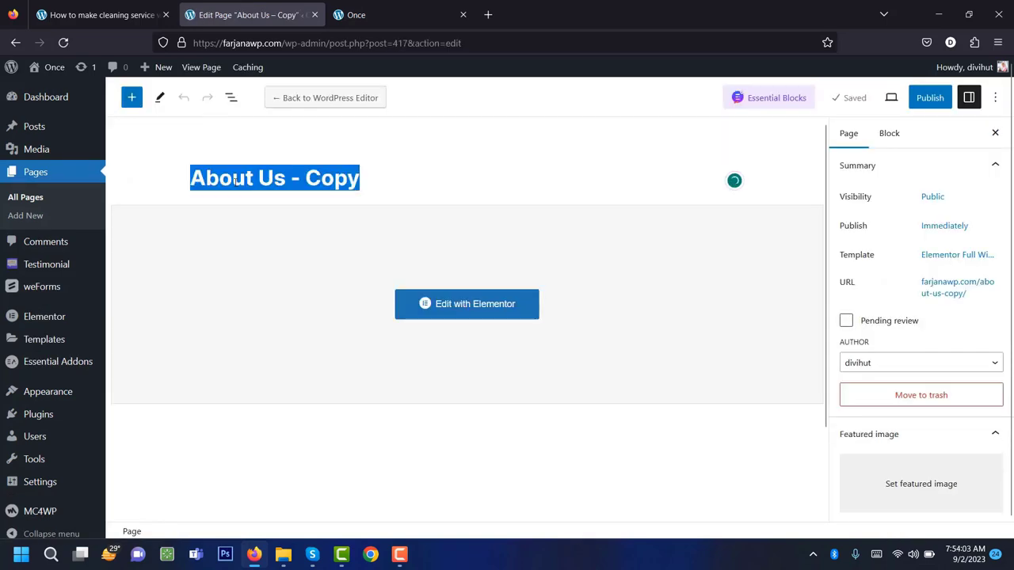
type("T")
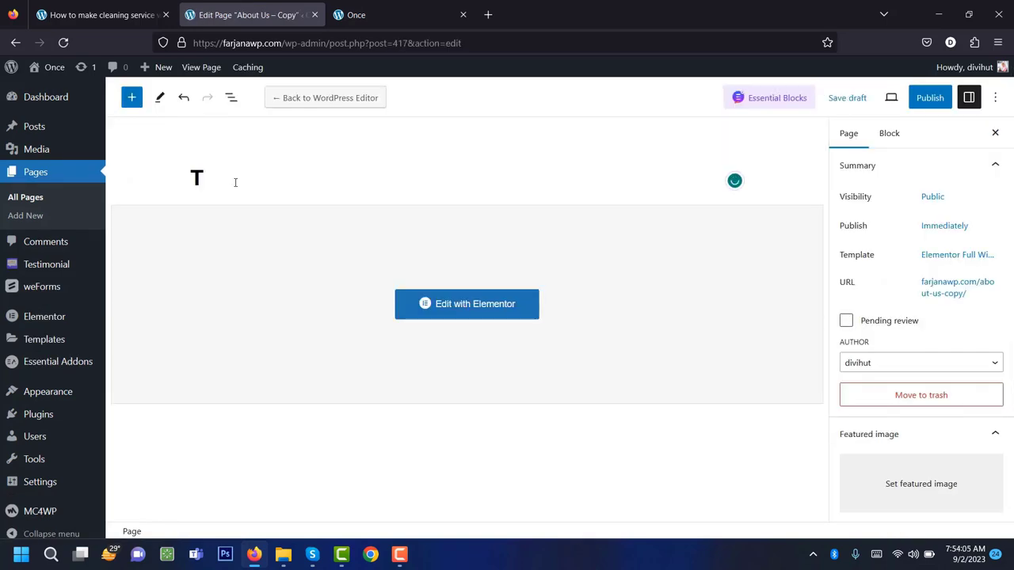
type("estimonia")
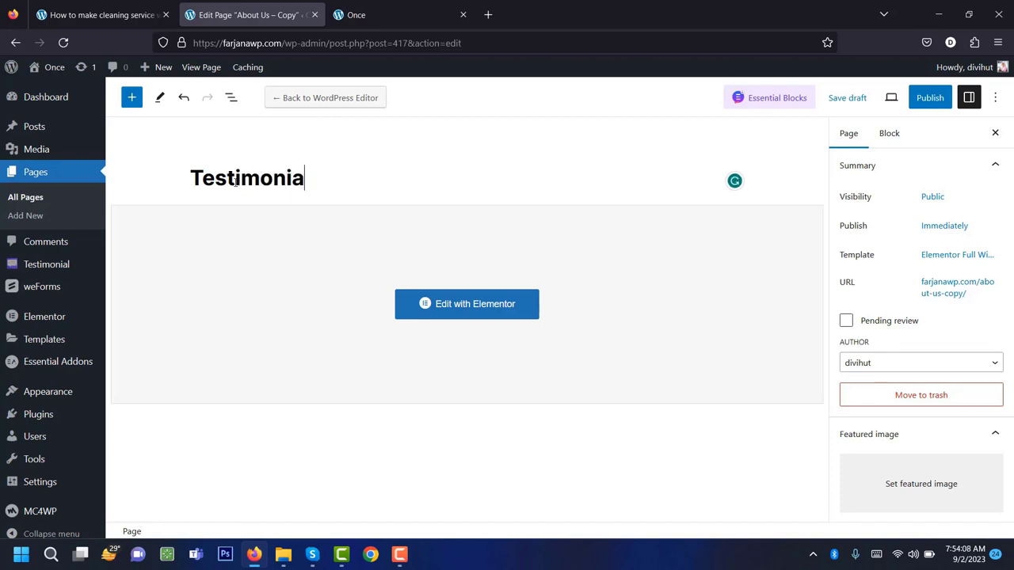
type("ls")
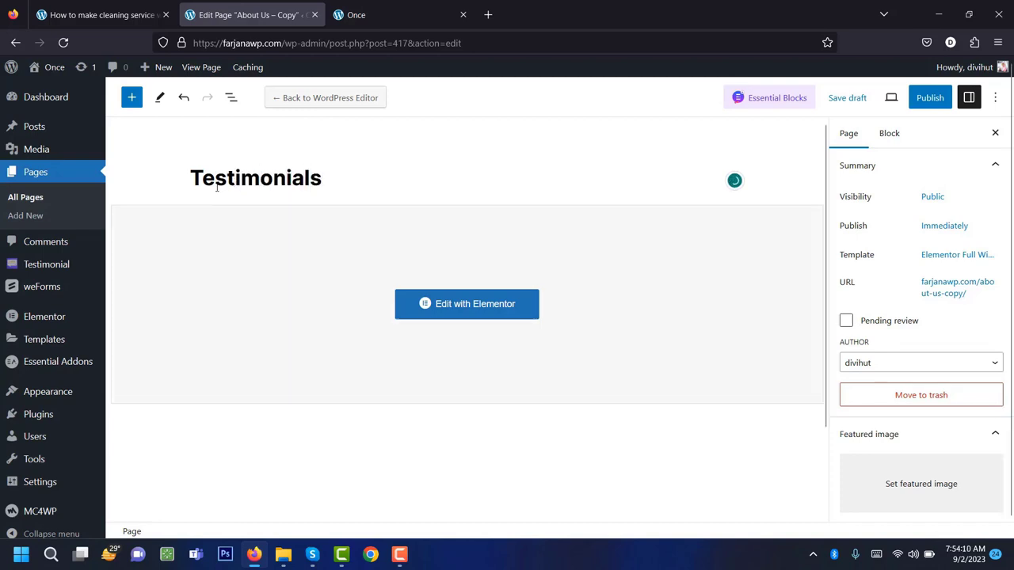
left_click(931, 101)
left_click(891, 100)
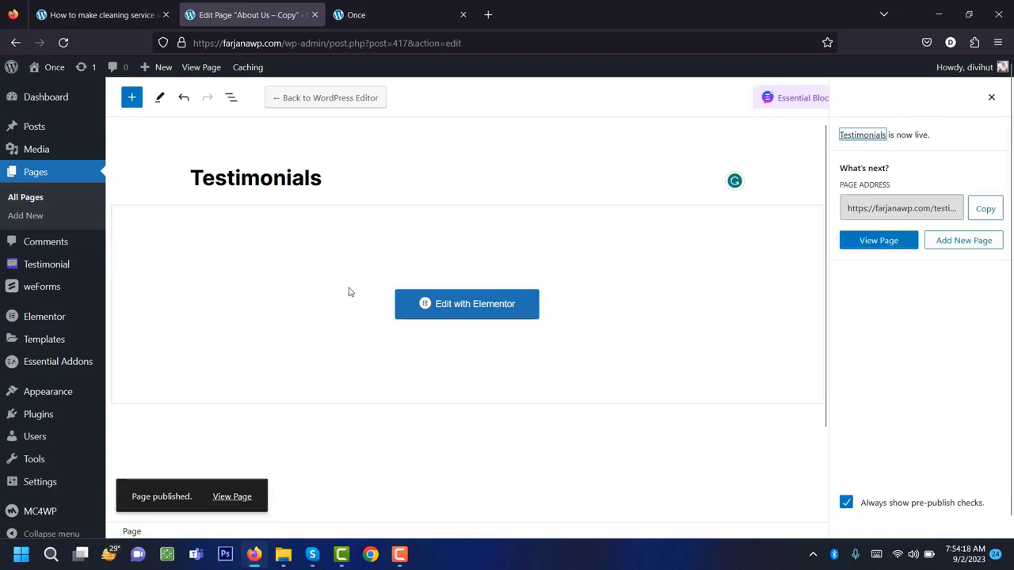
left_click(465, 309)
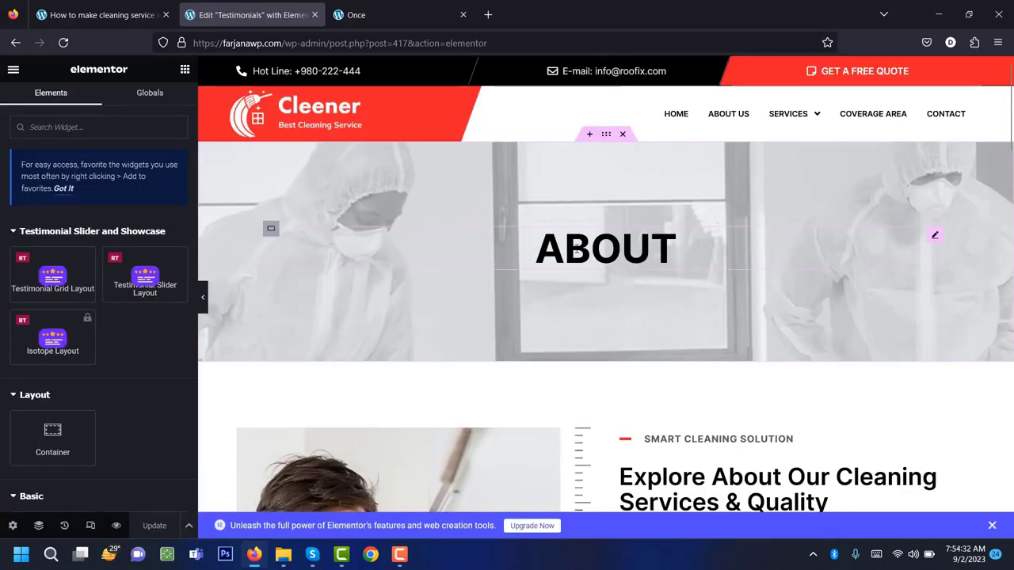
Change the hero heading title from About to 'Testimonials'.
left_click(606, 249)
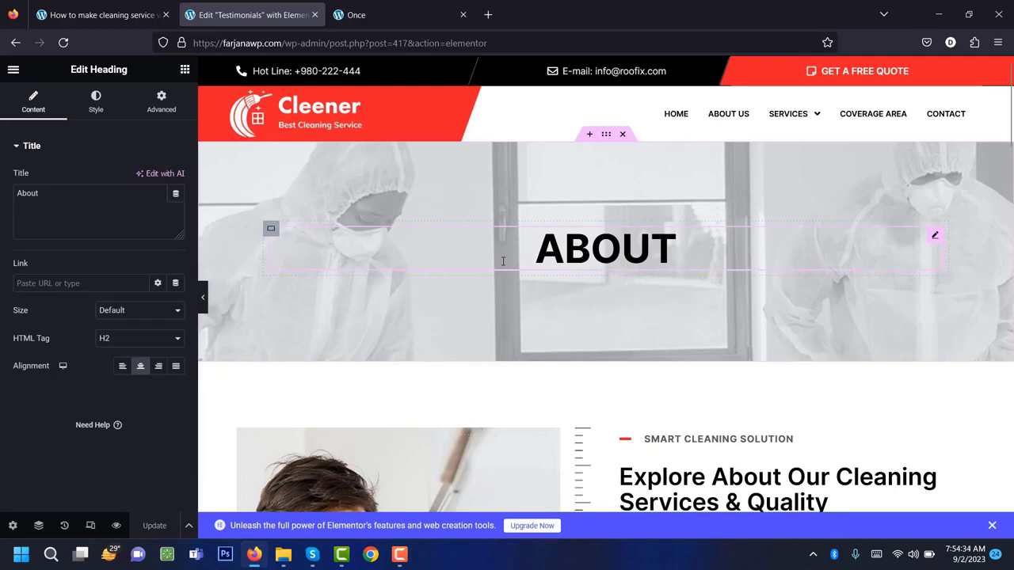
triple_click(128, 196)
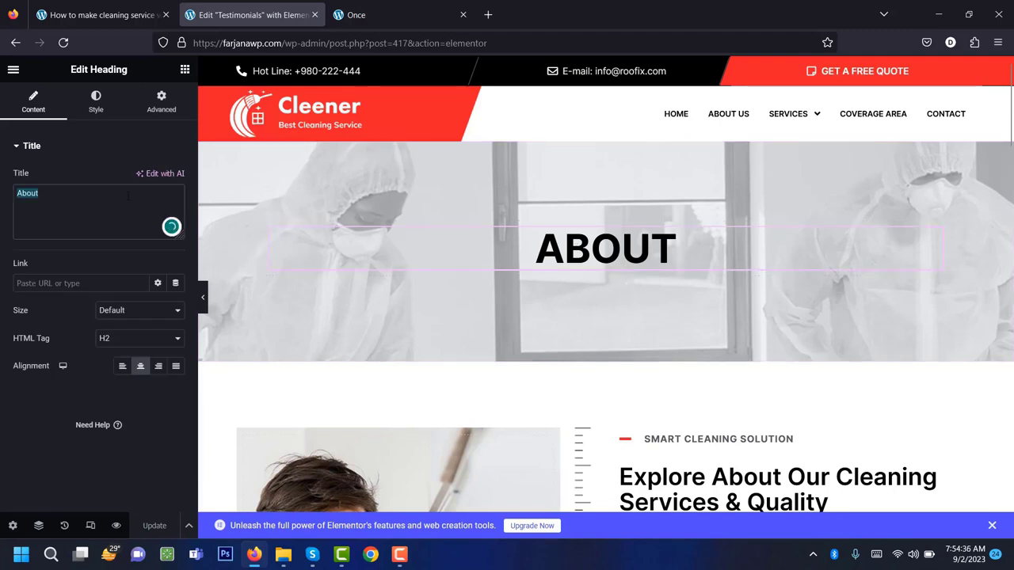
type("Test")
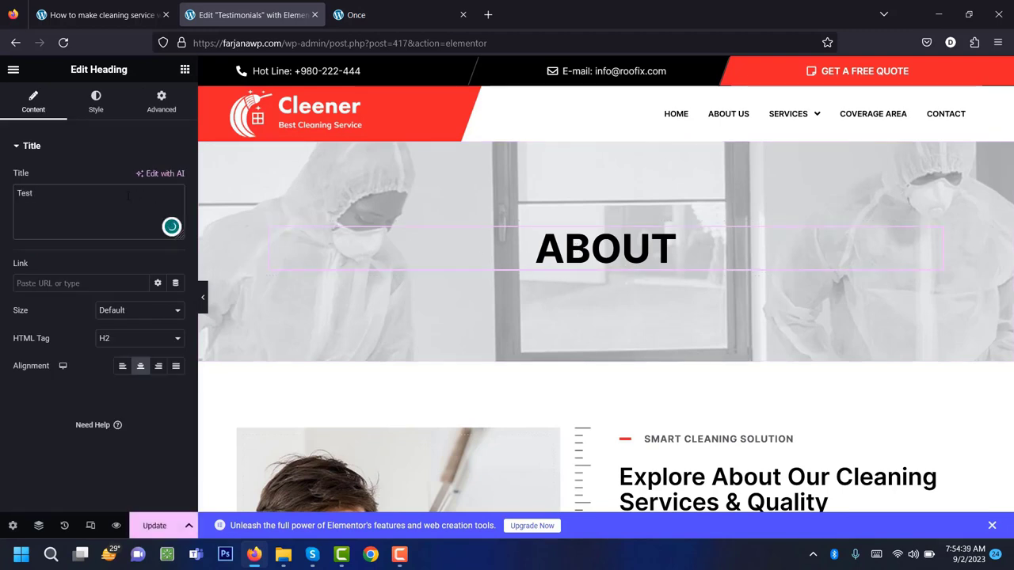
type("imonials")
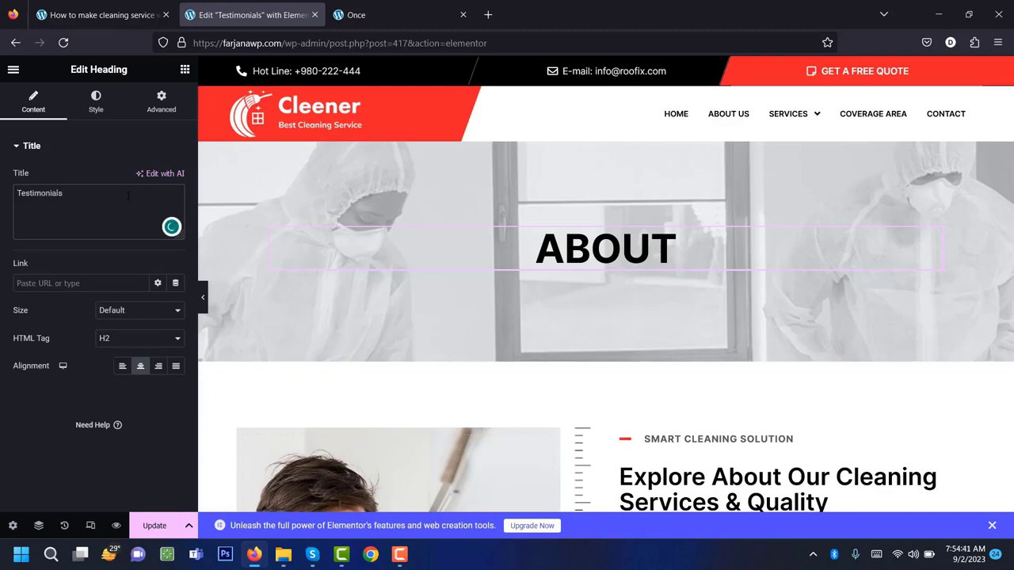
scroll(564, 424, "down", 12)
scroll(564, 424, "down", 6)
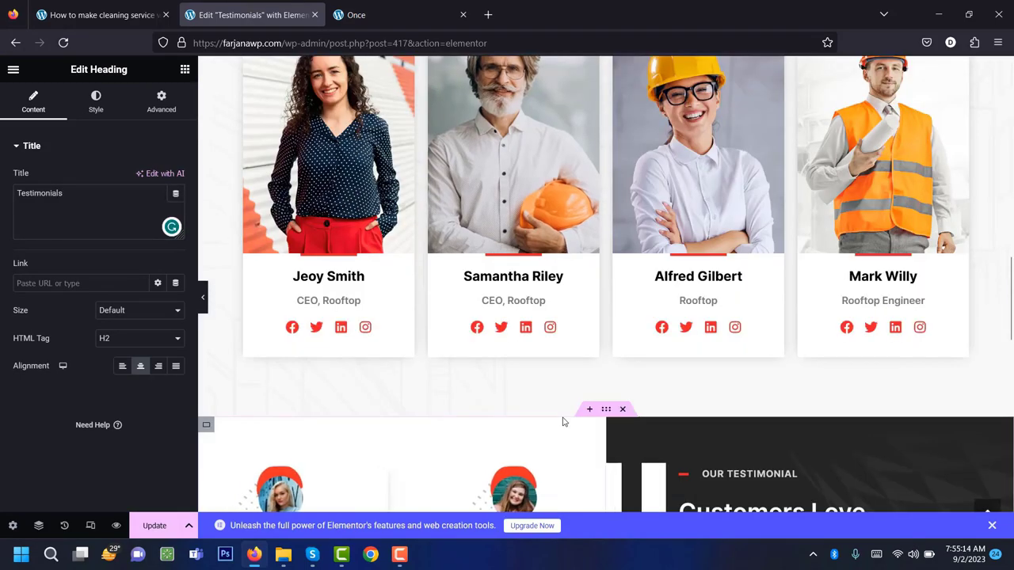
scroll(562, 417, "up", 8)
scroll(562, 418, "up", 10)
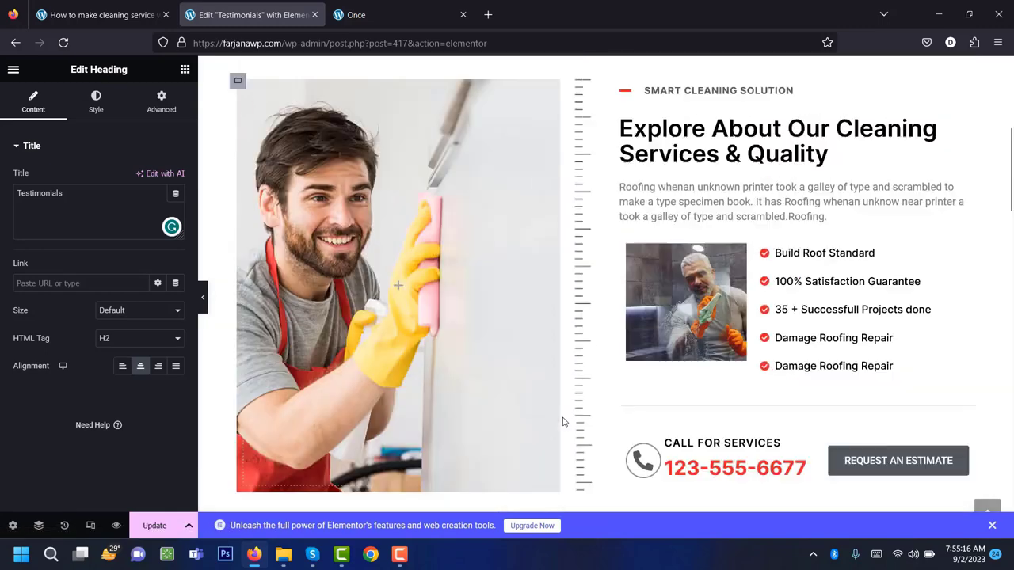
Delete the About, testimonials carousel and FREE estimates sections below the banner.
left_click(622, 285)
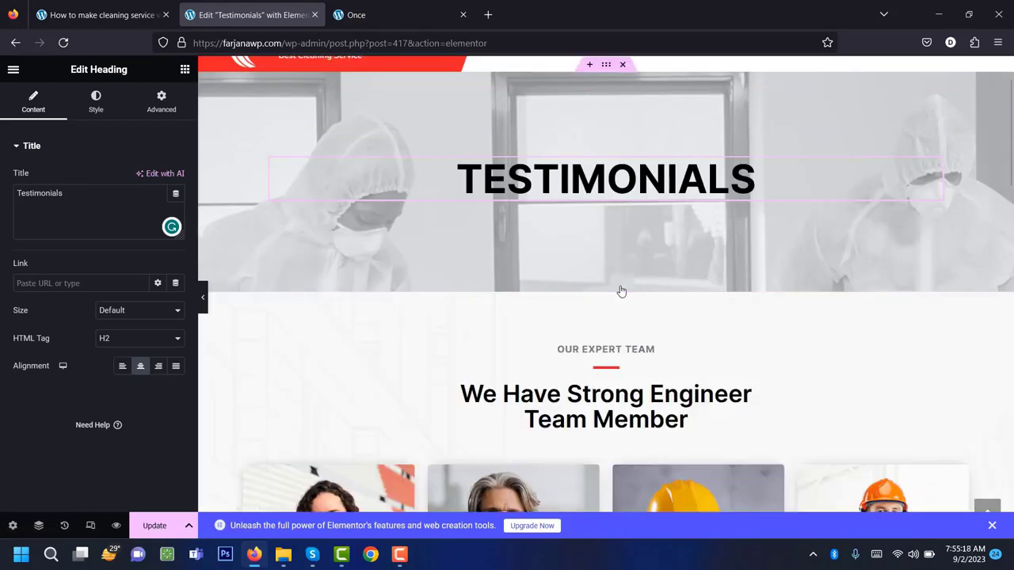
scroll(627, 312, "down", 8)
scroll(578, 381, "up", 2)
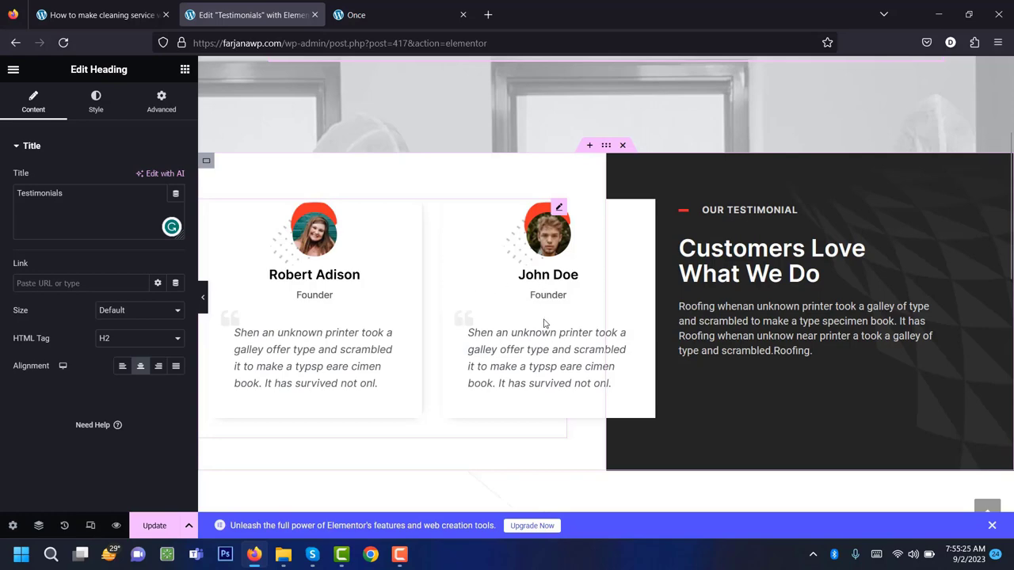
scroll(544, 323, "up", 2)
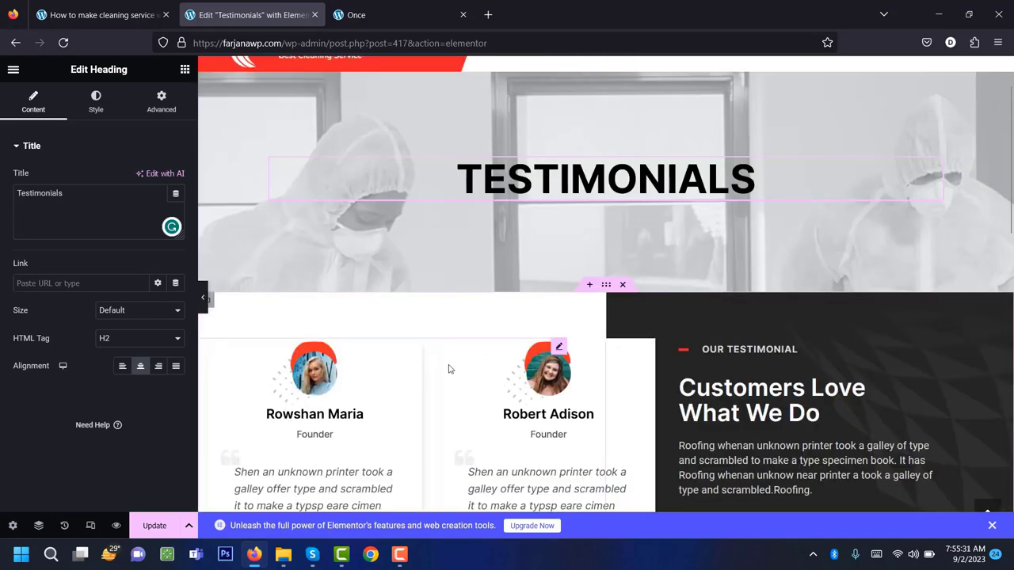
left_click(353, 15)
left_click(242, 15)
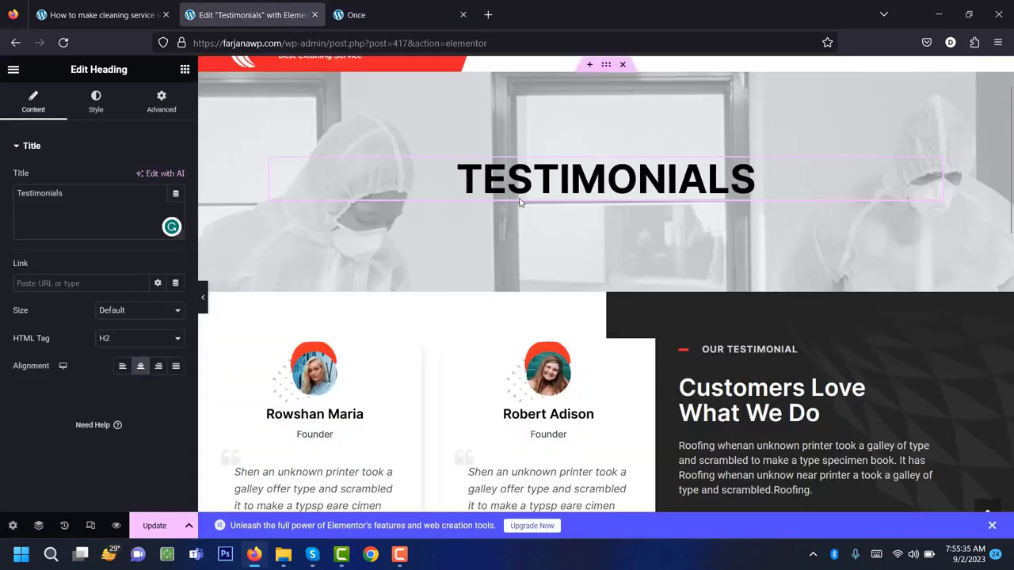
left_click(623, 287)
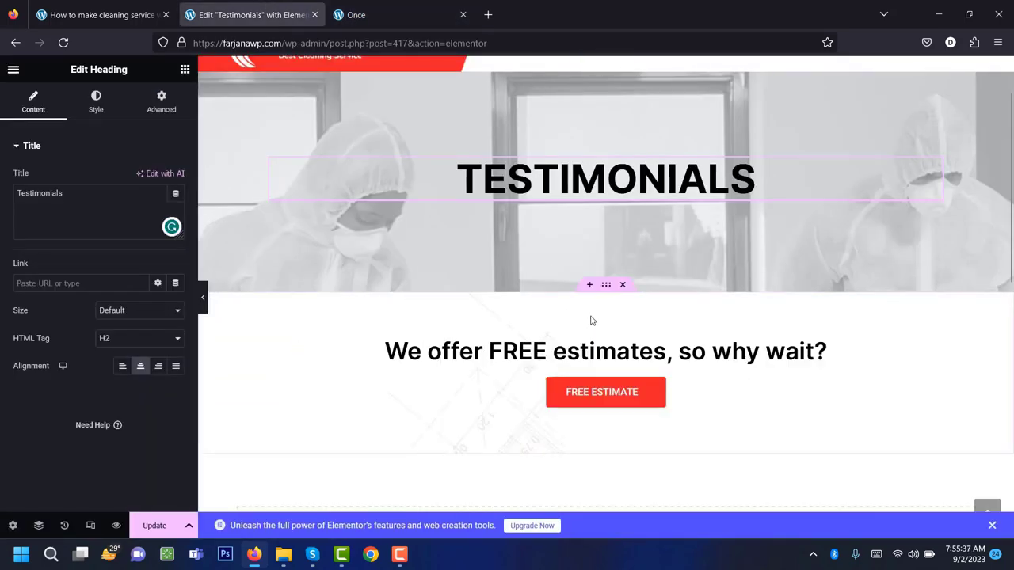
left_click(623, 286)
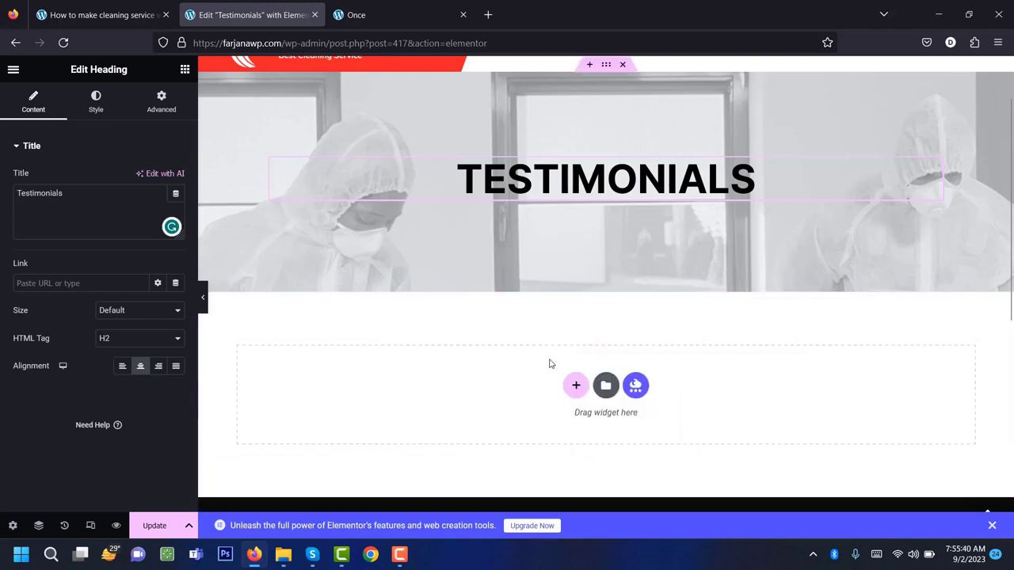
left_click(373, 12)
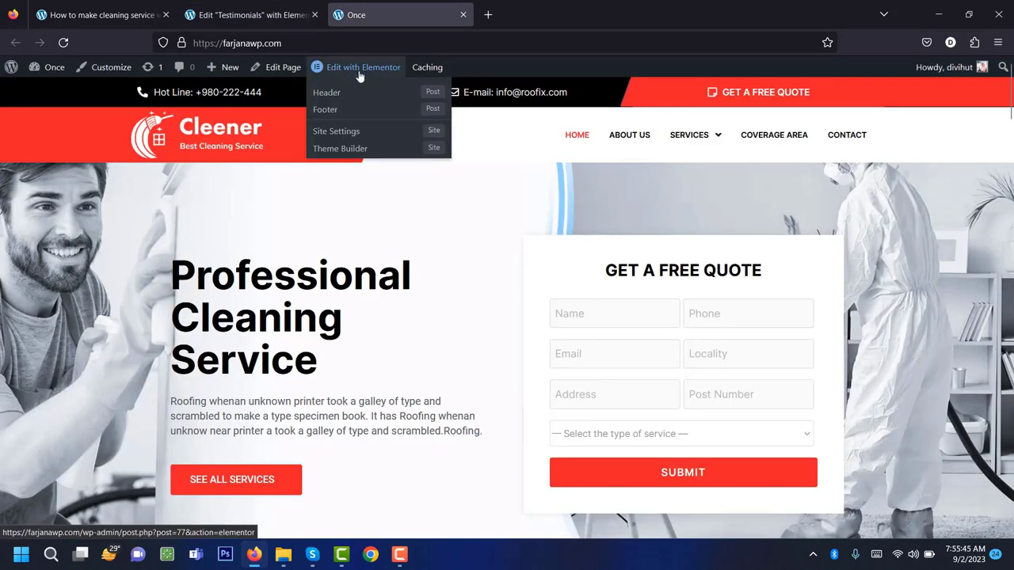
Open the Home page in Elementor and copy its testimonial section.
left_click(359, 69)
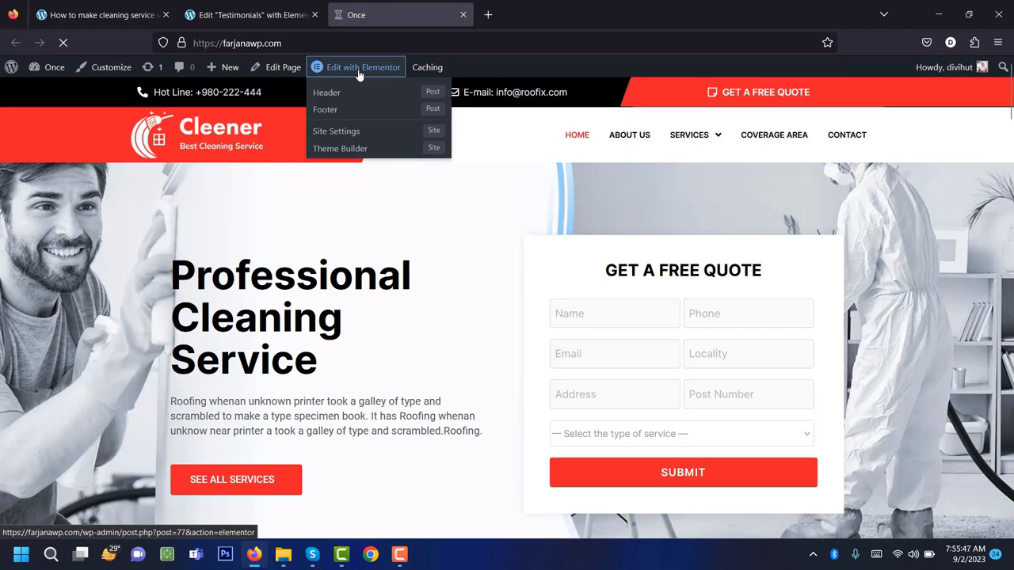
scroll(1008, 342, "down", 12)
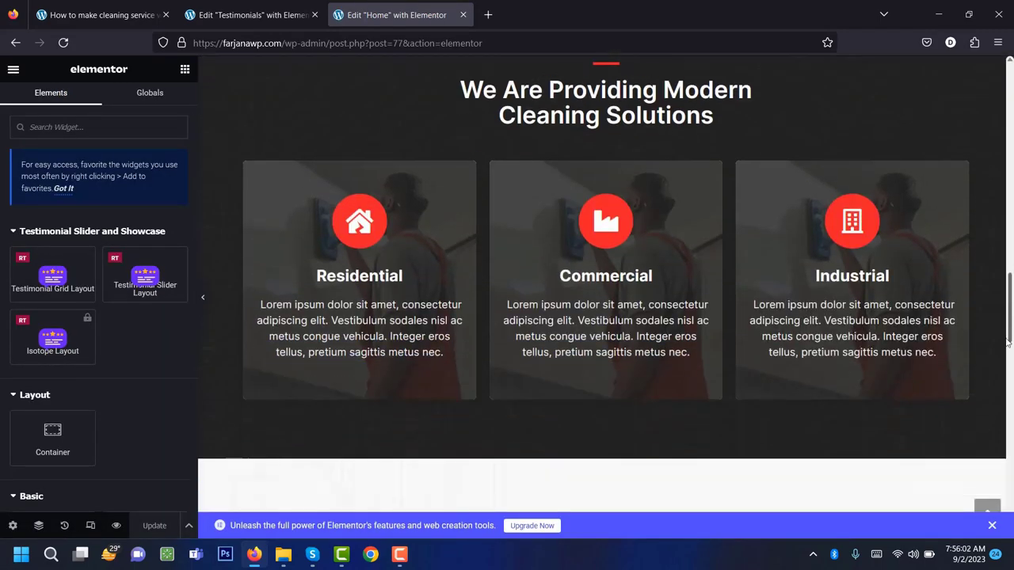
scroll(1009, 343, "down", 10)
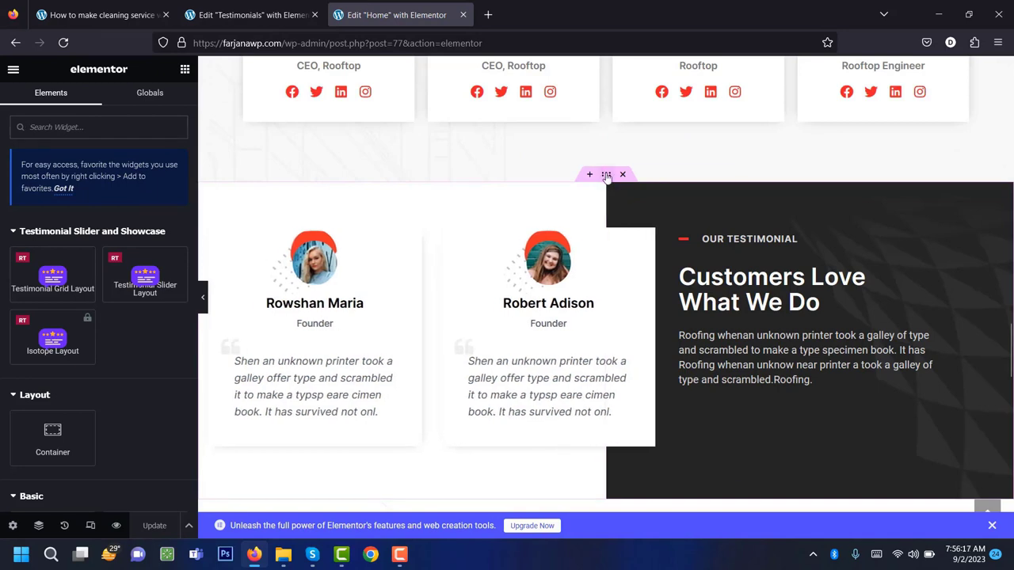
right_click(606, 175)
left_click(636, 261)
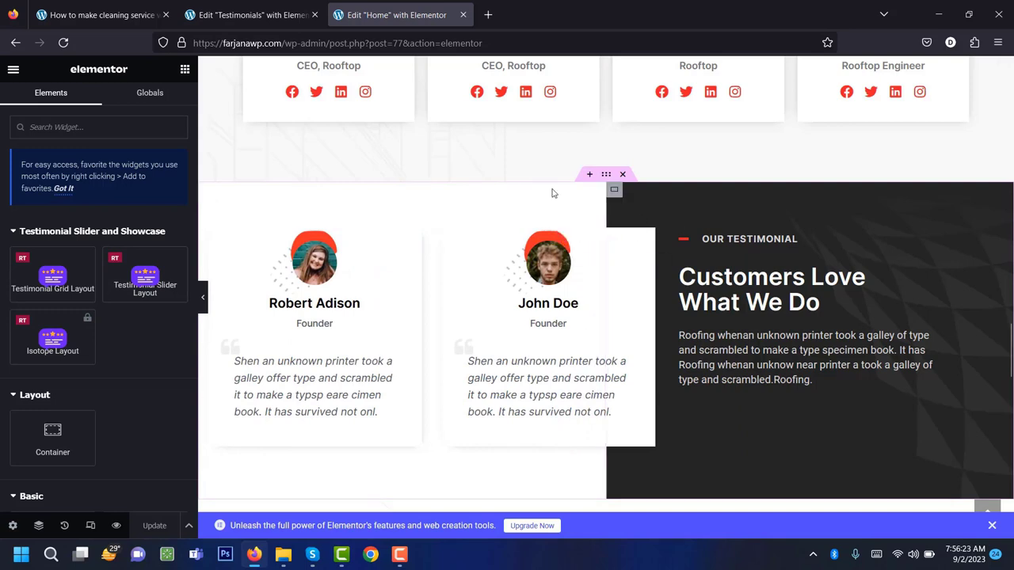
left_click(267, 22)
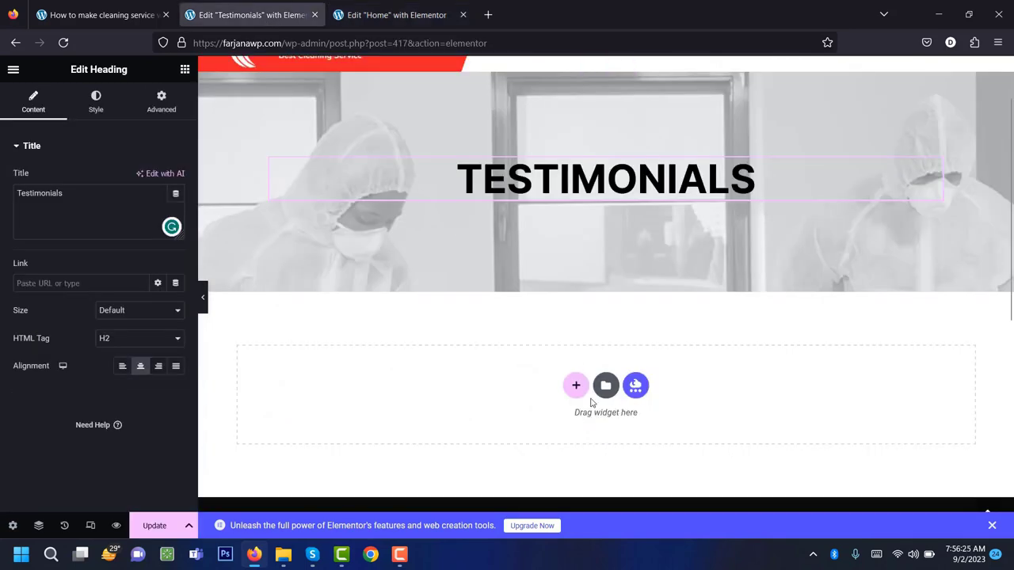
Paste the copied testimonial section into the empty area below the TESTIMONIALS banner.
left_click(576, 386)
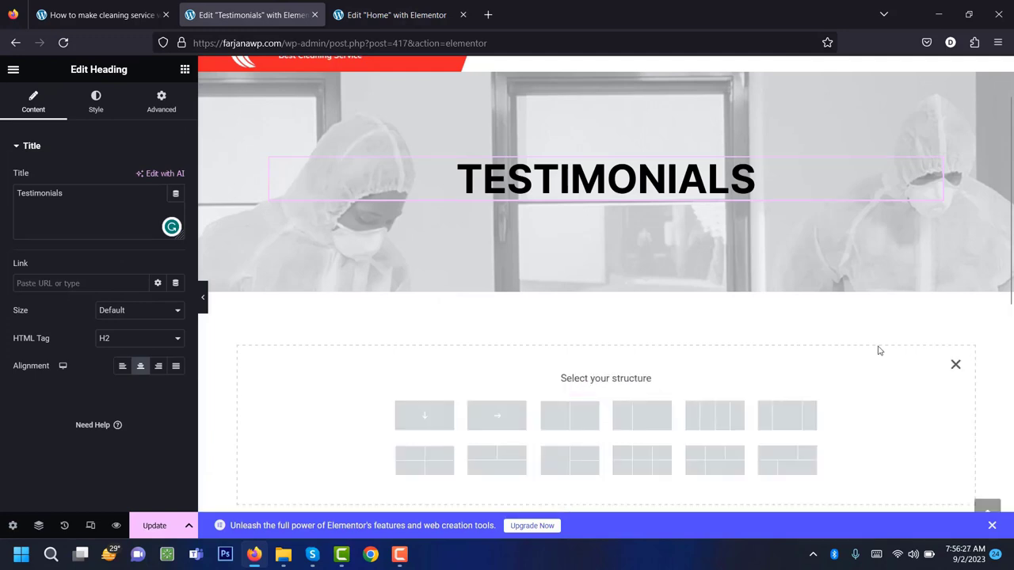
left_click(957, 367)
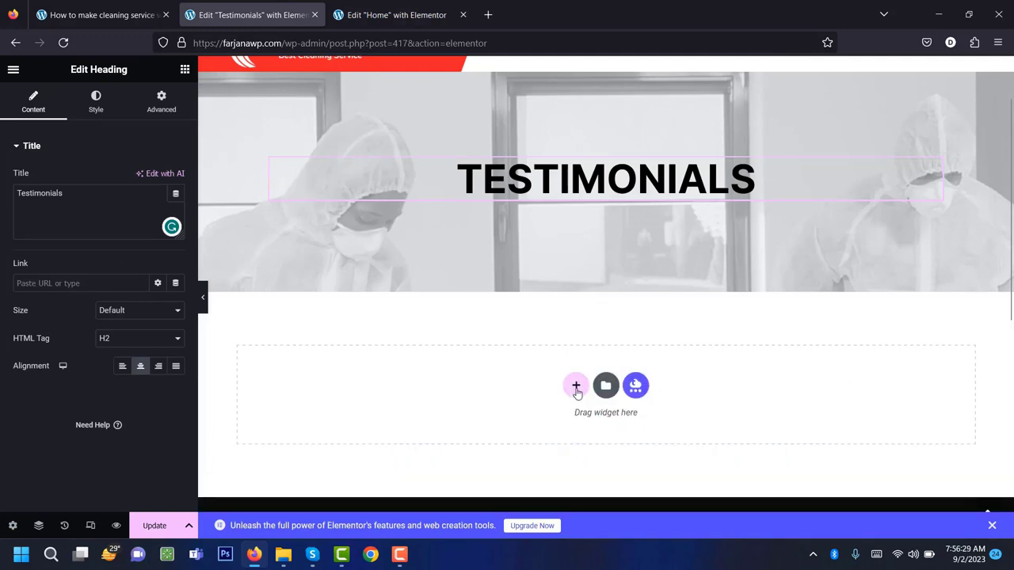
right_click(576, 388)
left_click(607, 402)
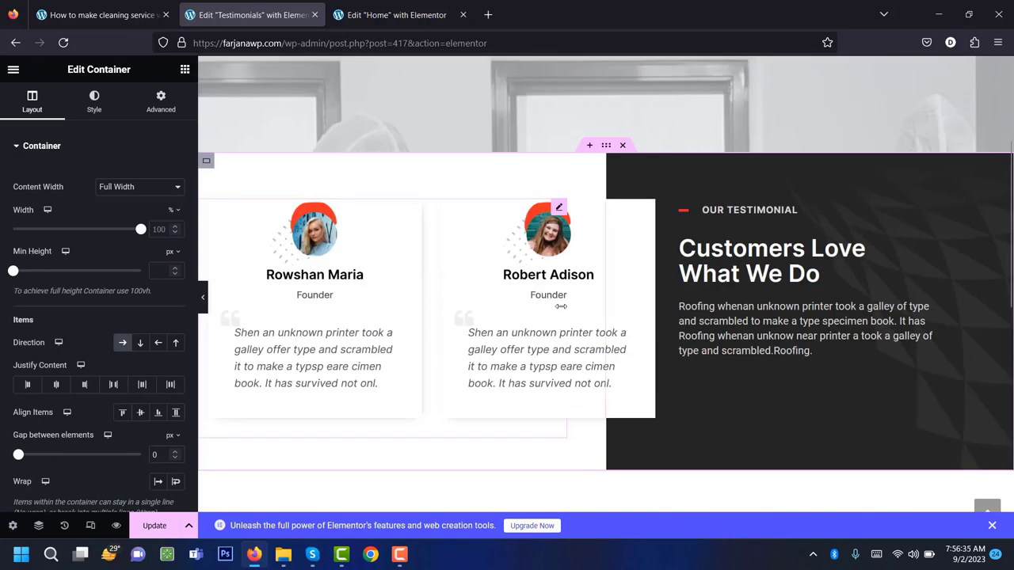
Inspect the pasted OUR TESTIMONIAL heading, Customers Love What We Do heading and paragraph.
left_click(741, 209)
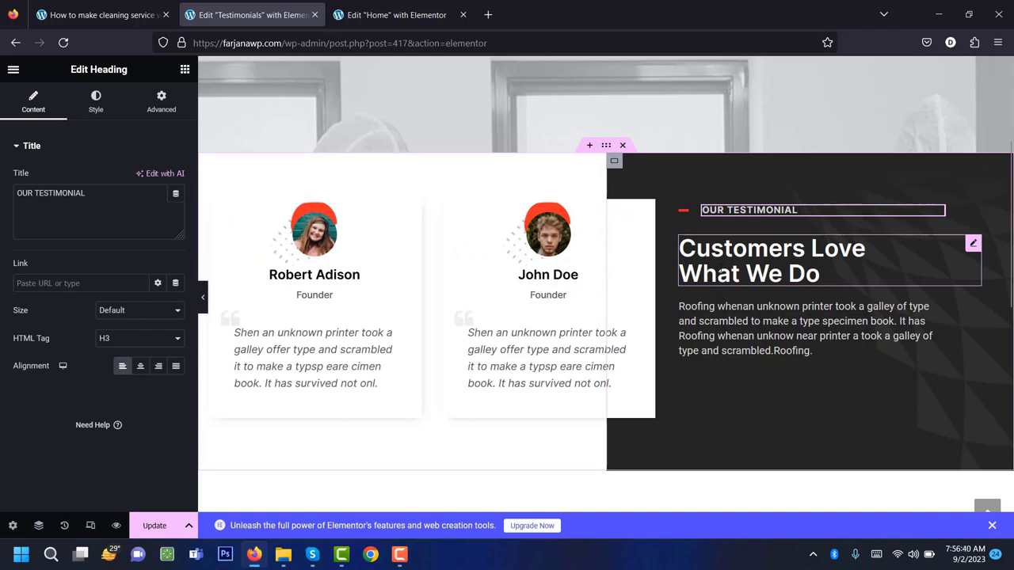
left_click(824, 273)
left_click(925, 331)
scroll(555, 299, "down", 3)
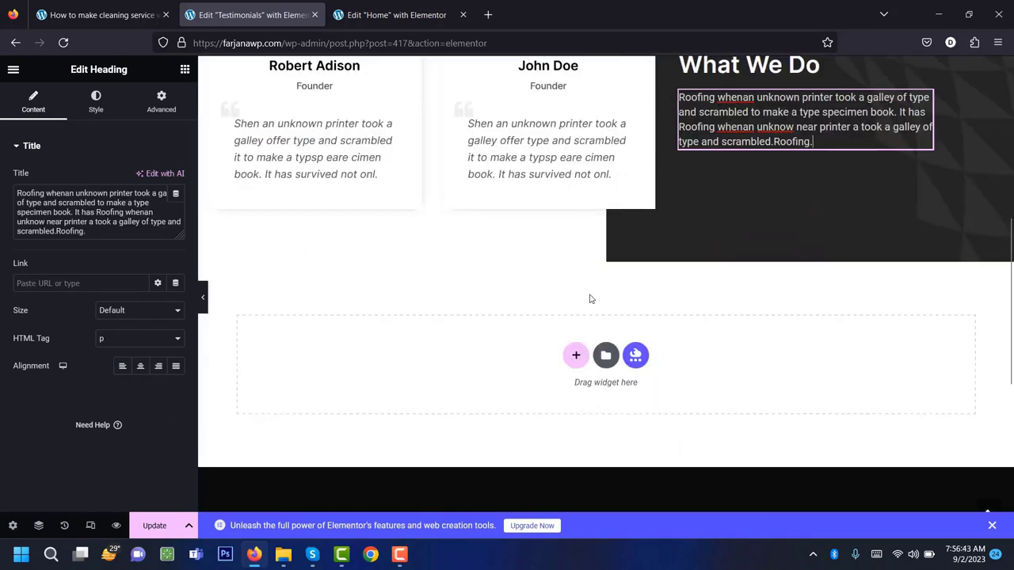
scroll(587, 293, "up", 2)
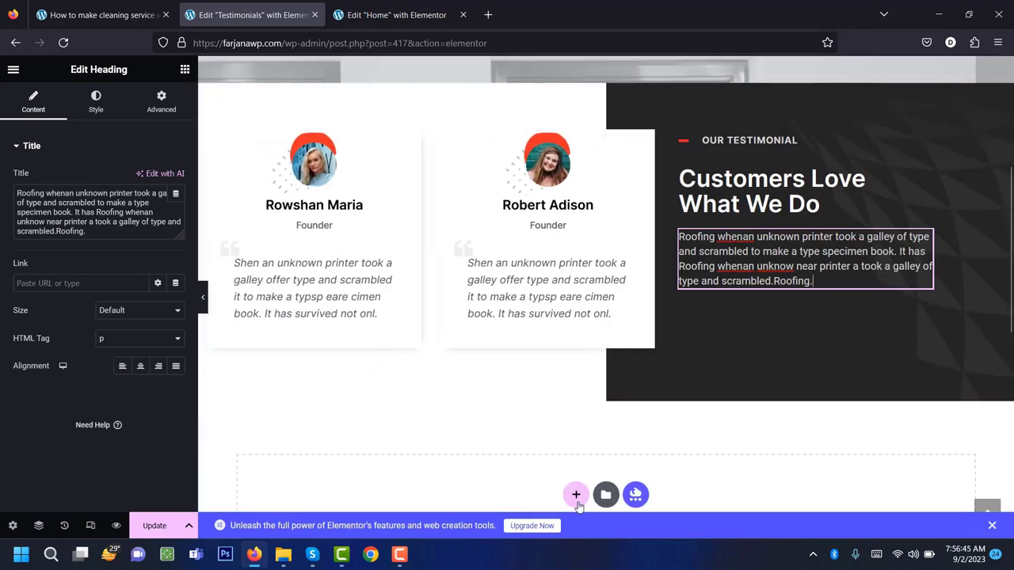
scroll(577, 499, "down", 1)
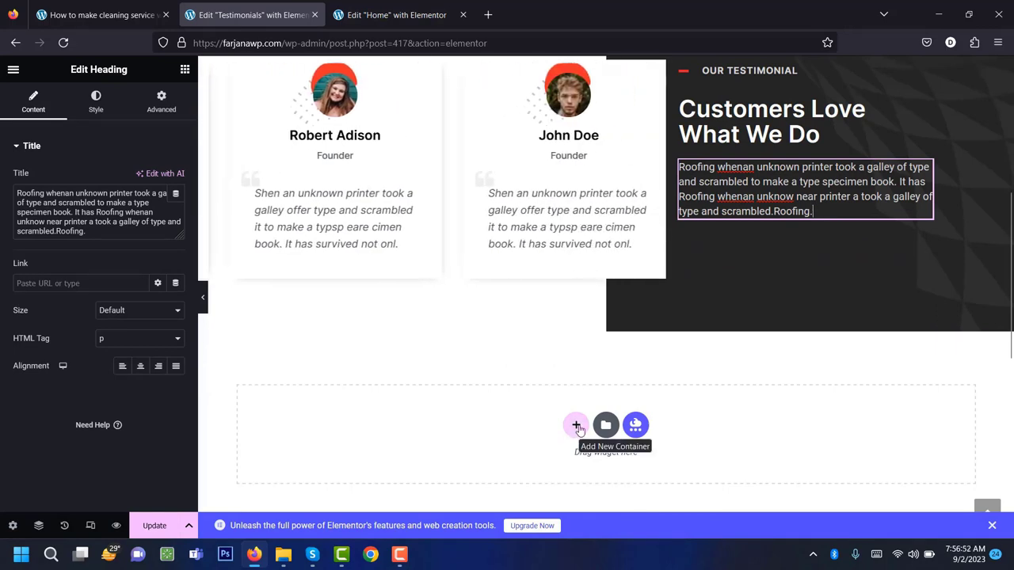
Add a single-column container below the pasted testimonial section.
left_click(576, 426)
scroll(580, 430, "down", 2)
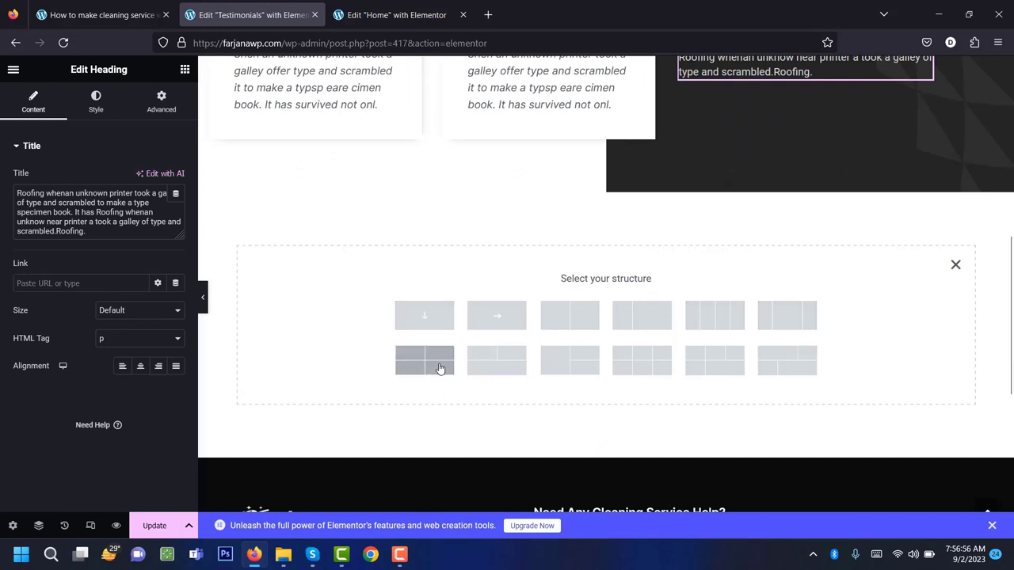
left_click(431, 315)
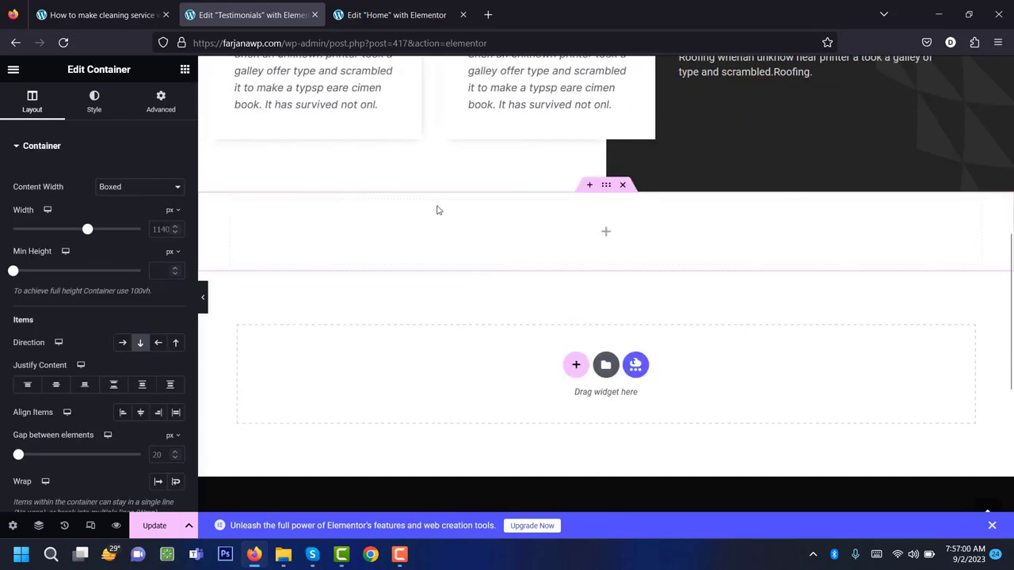
left_click(604, 234)
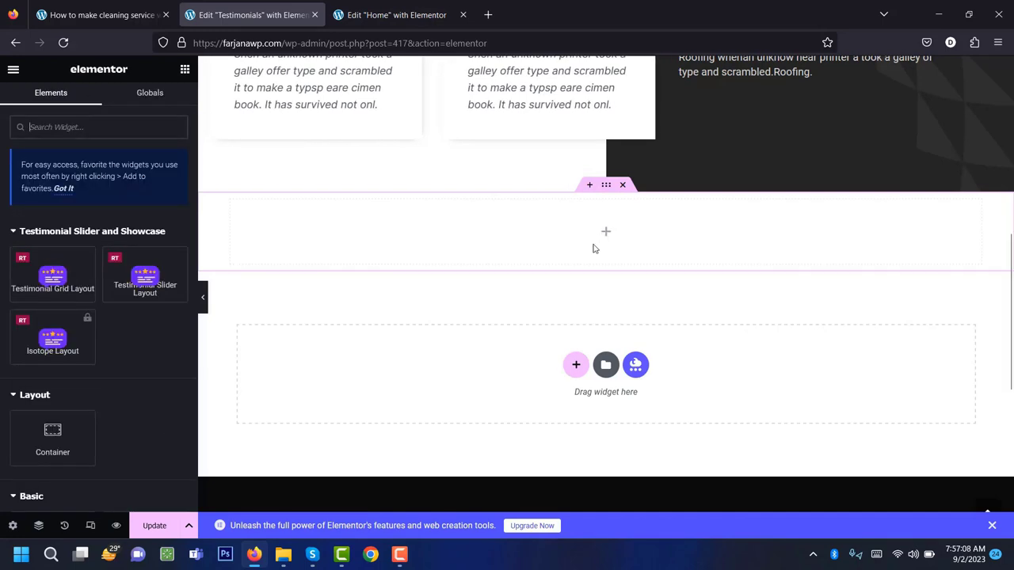
scroll(115, 388, "down", 4)
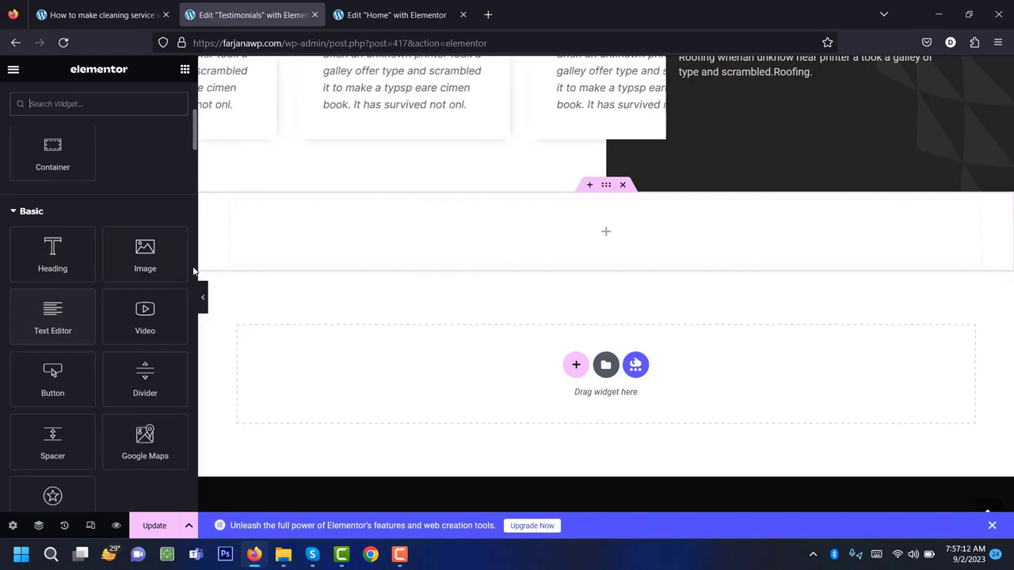
scroll(111, 400, "down", 3)
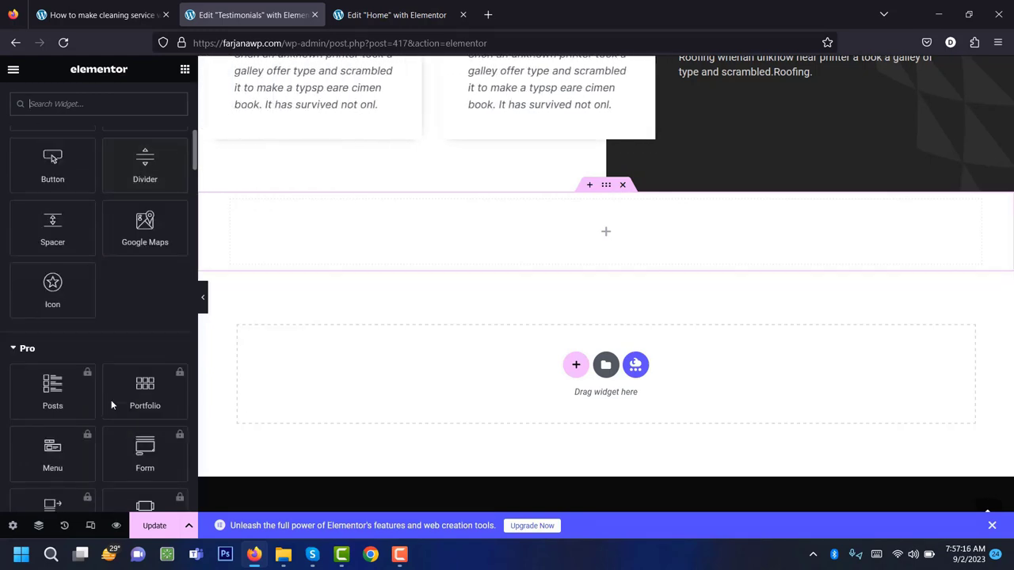
scroll(111, 400, "up", 4)
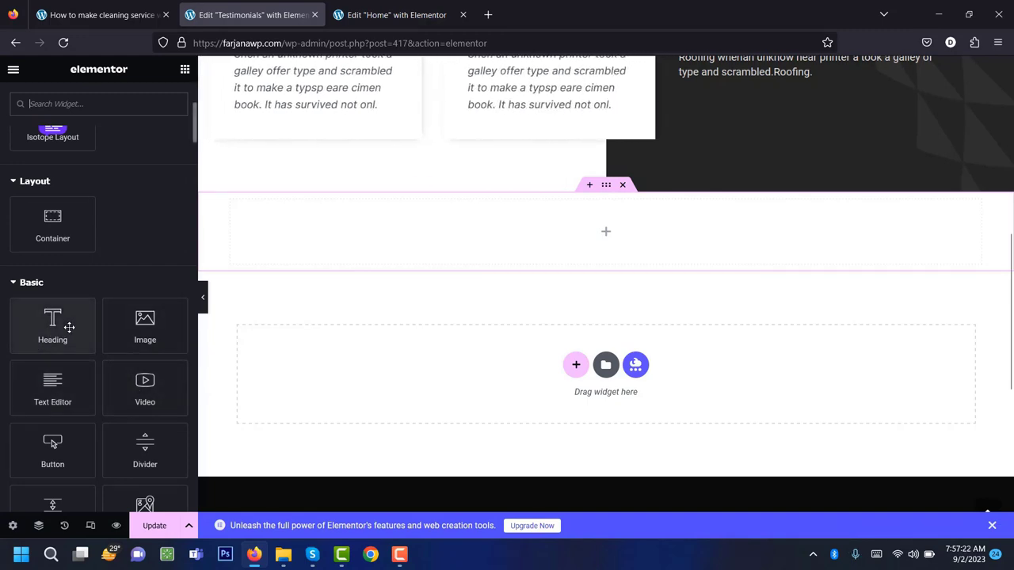
Place a Heading widget in the new container titled 'Here will be our custom text'.
left_click_drag(68, 330, 658, 230)
triple_click(171, 227)
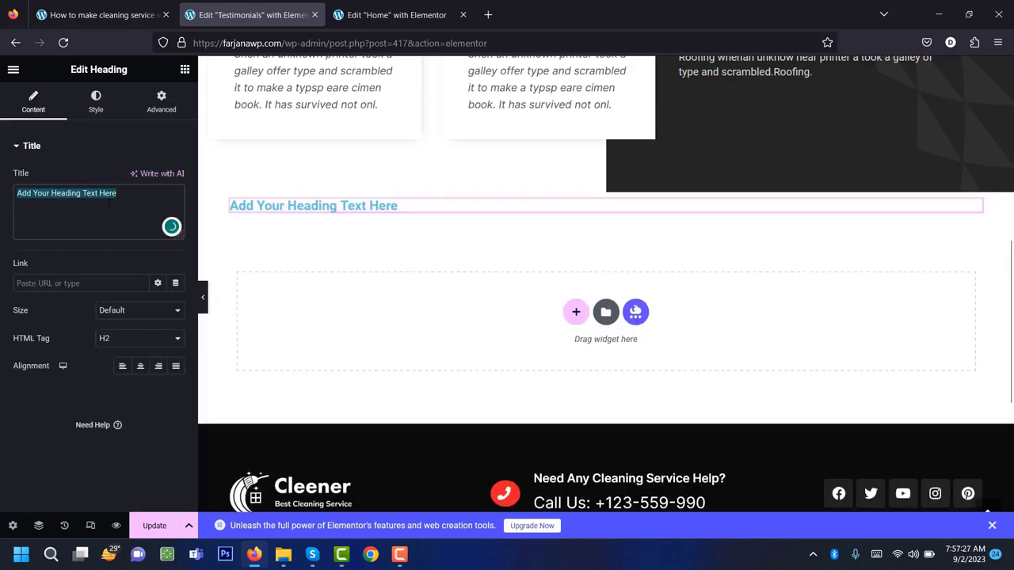
type("Here will")
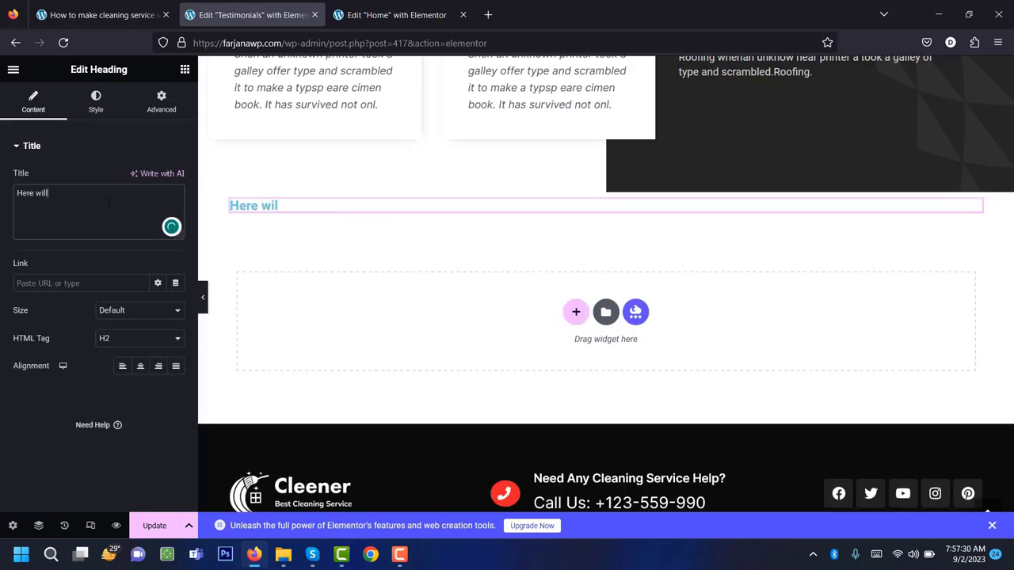
type(" be our custom text")
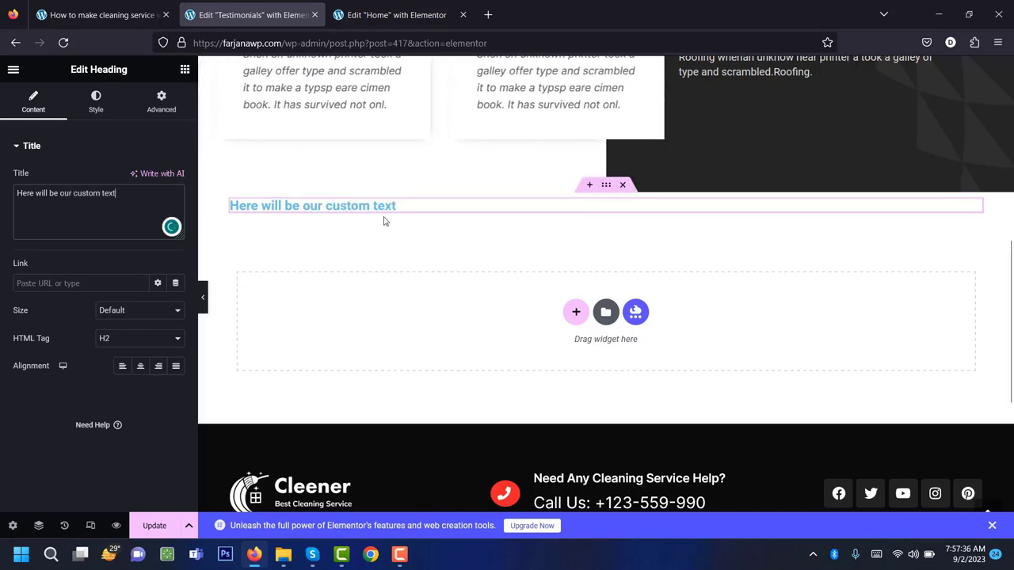
Set the heading's text colour to #000.
left_click(93, 116)
left_click(159, 179)
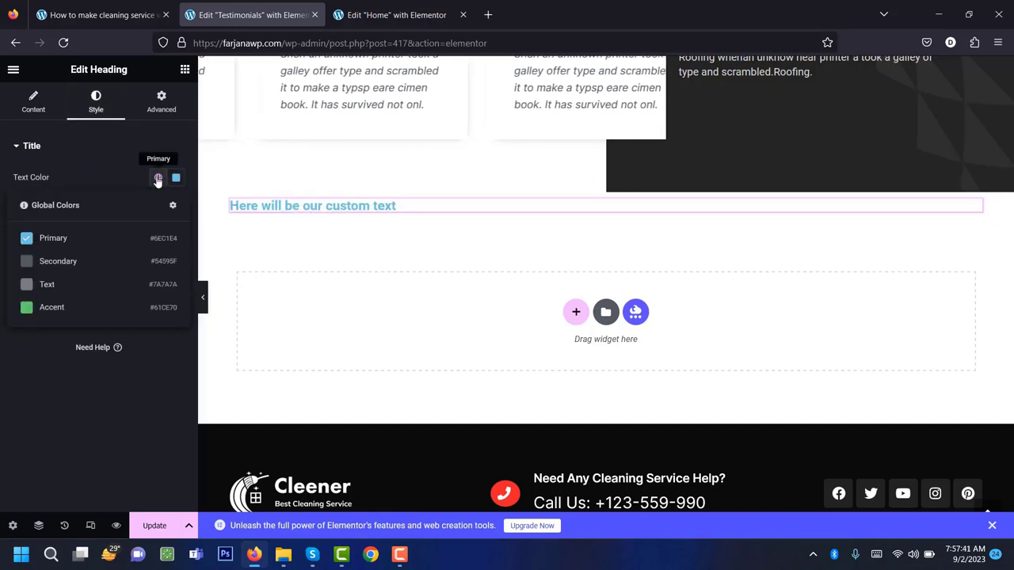
left_click(176, 179)
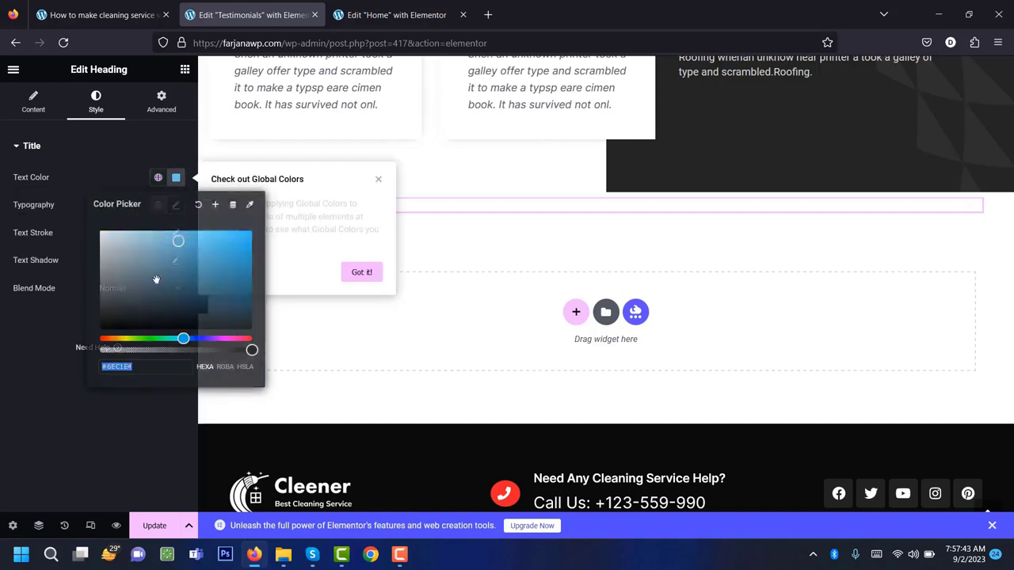
type("000")
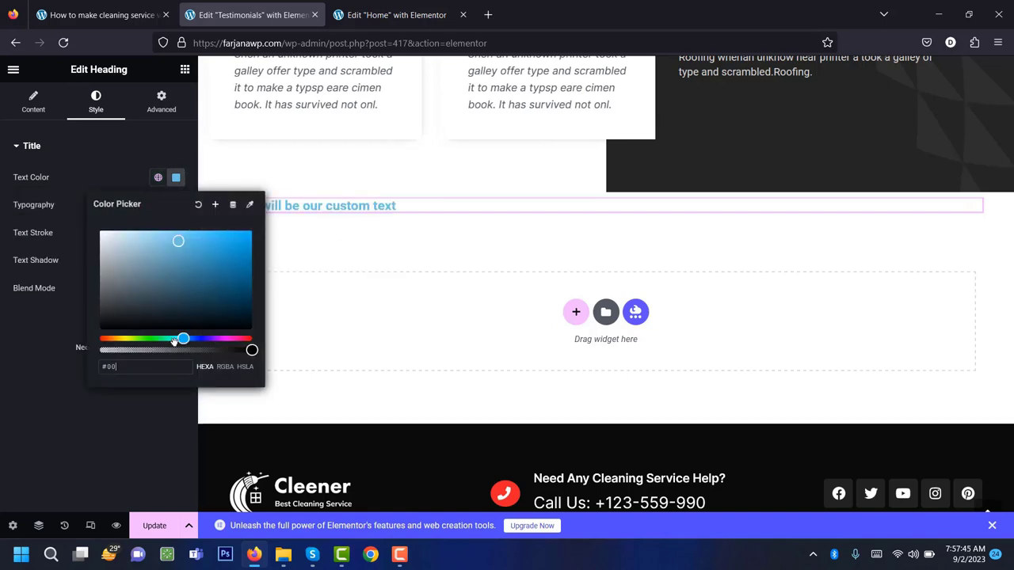
left_click(60, 325)
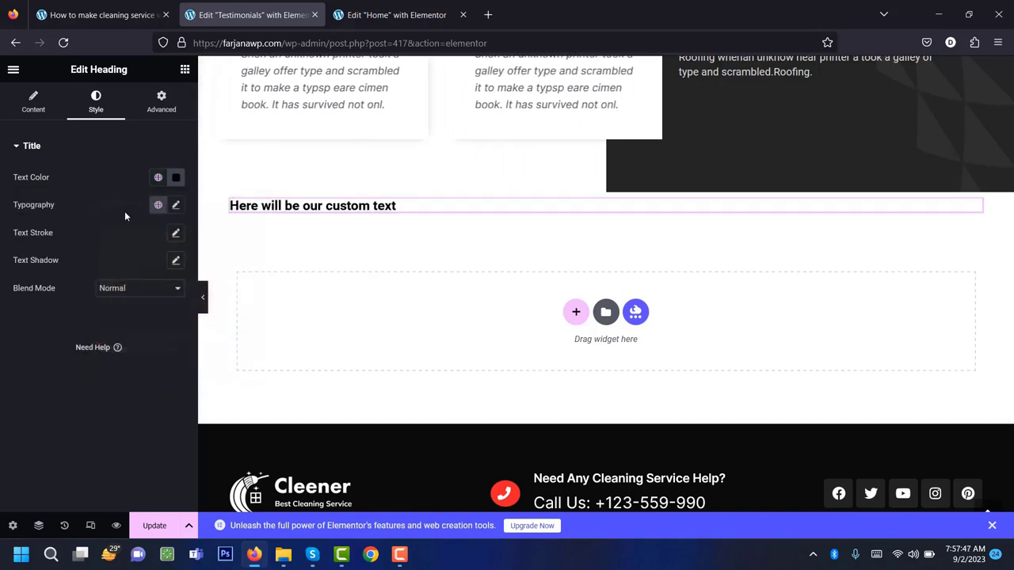
Set the heading typography to the Inter font at 40 px.
left_click(175, 205)
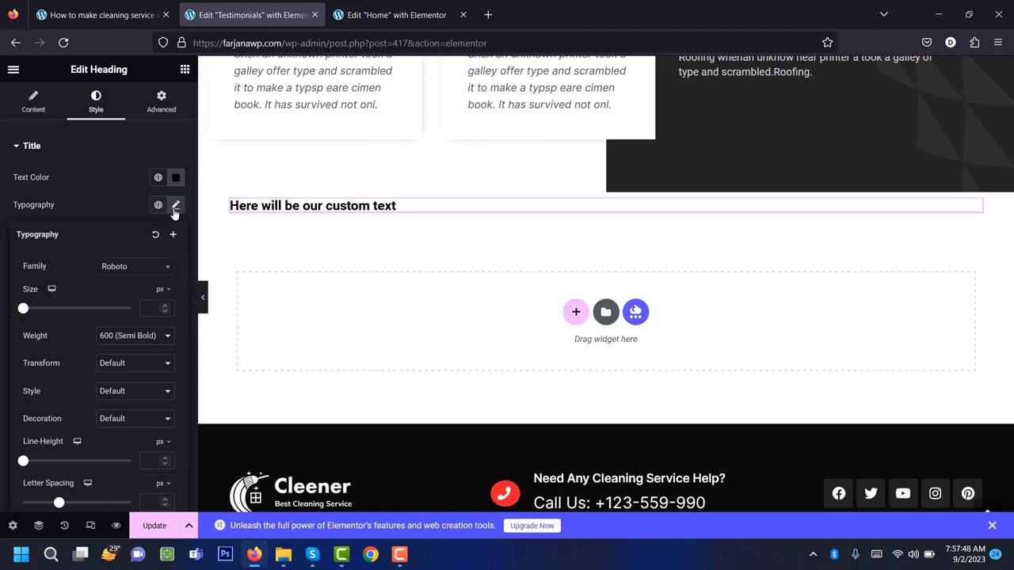
left_click(124, 268)
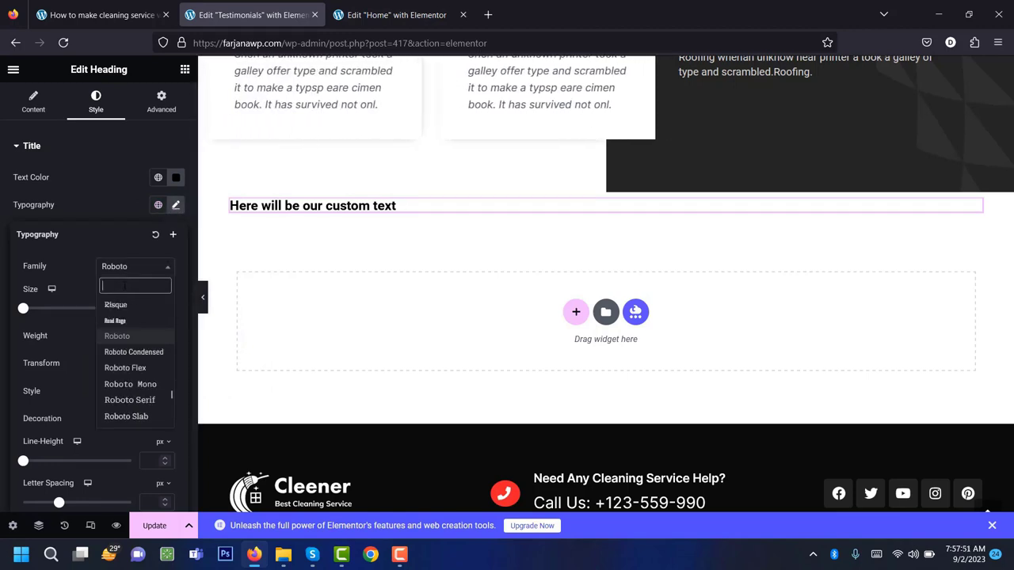
type("inte")
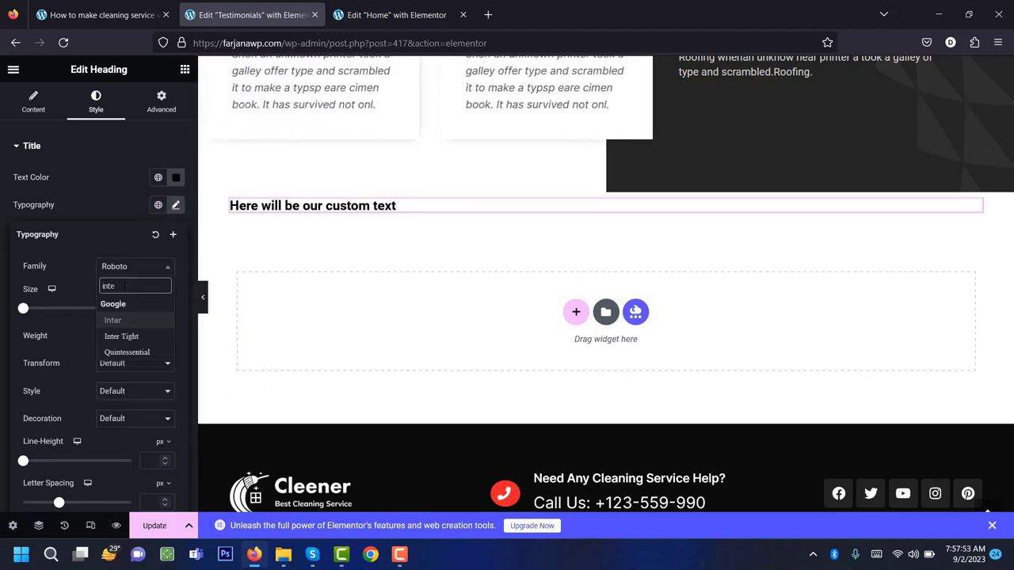
left_click(119, 320)
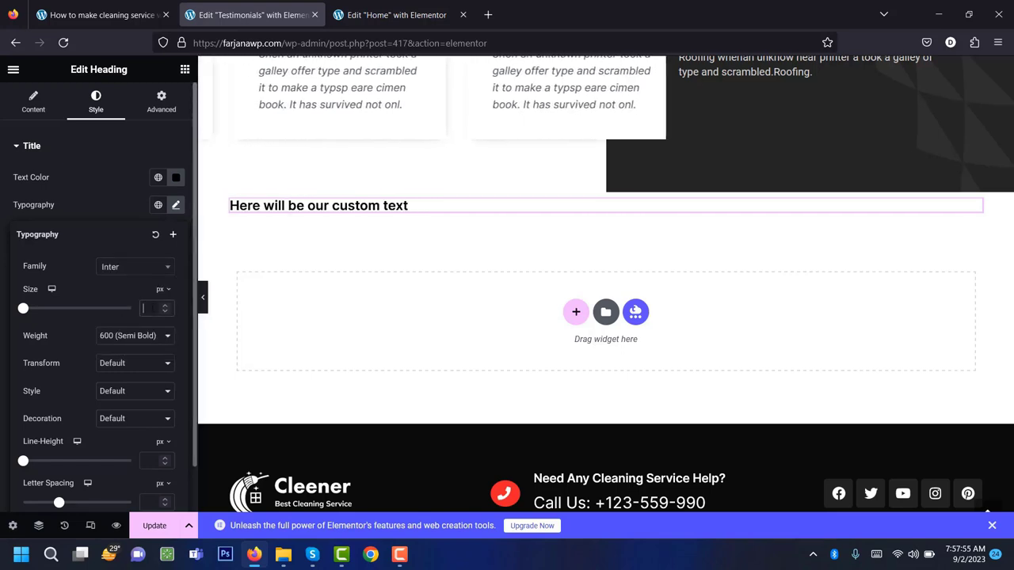
left_click(153, 307)
type("16")
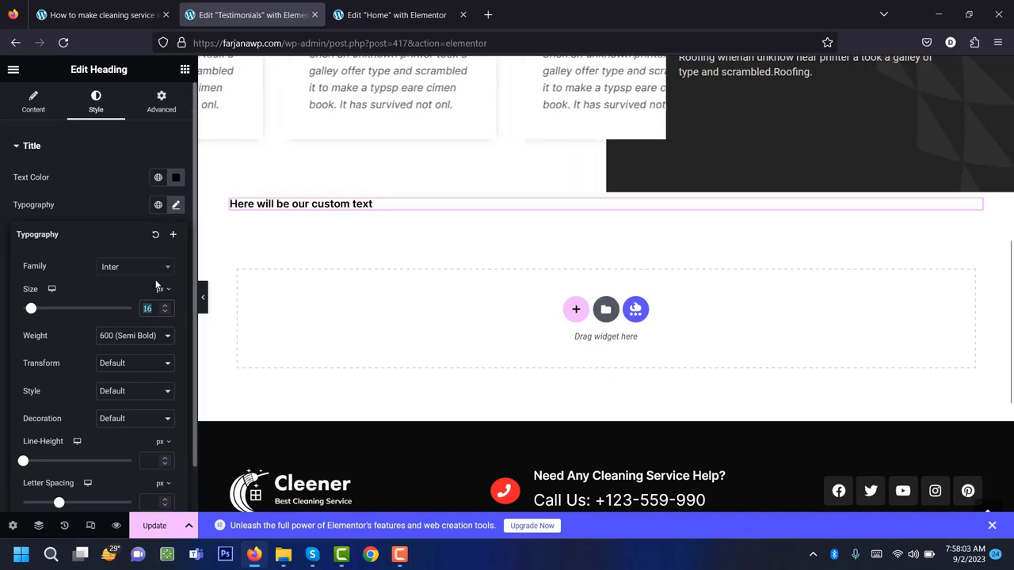
type("40")
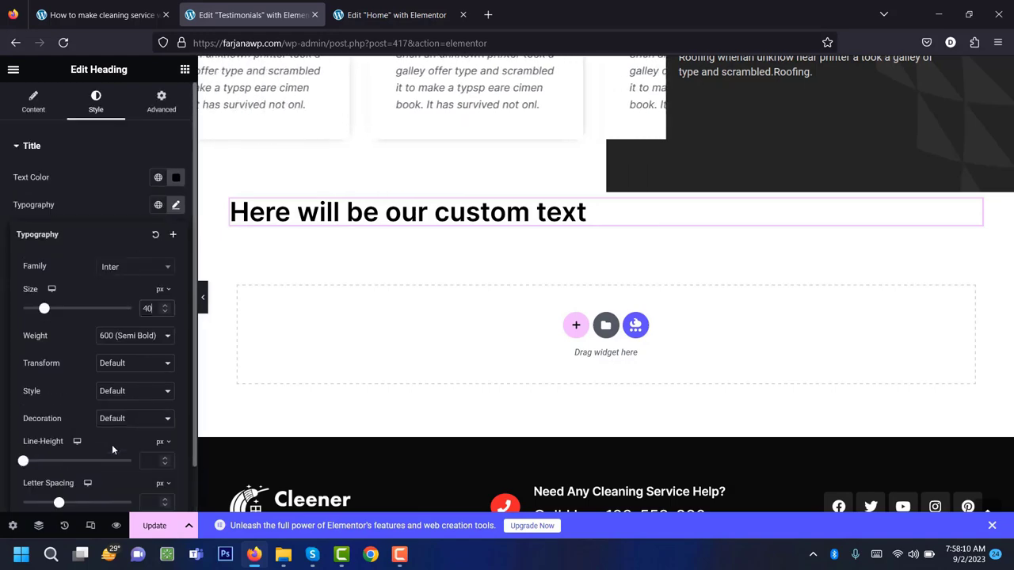
left_click(98, 198)
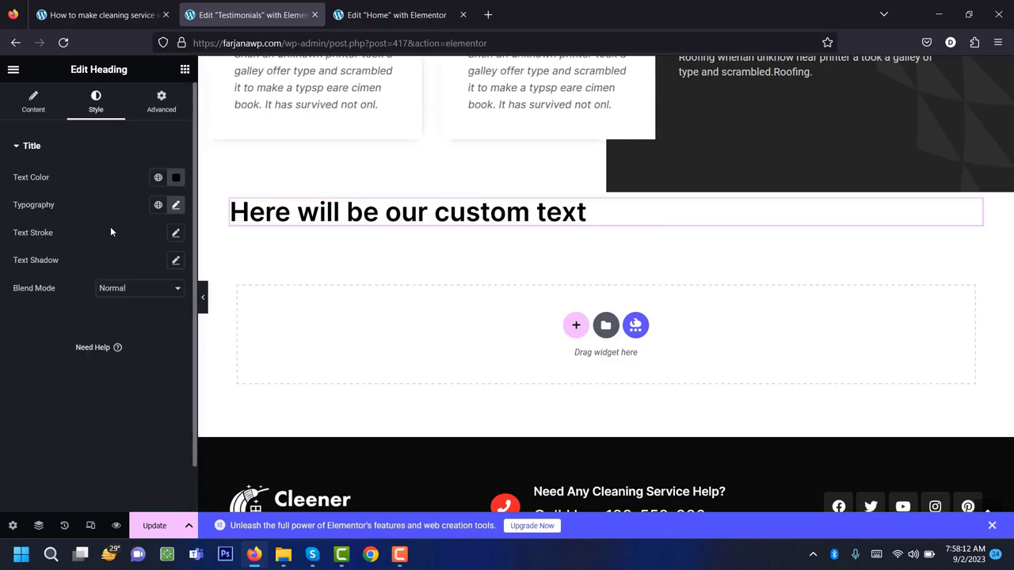
Copy the team heading from the Home page editor.
scroll(407, 333, "up", 6)
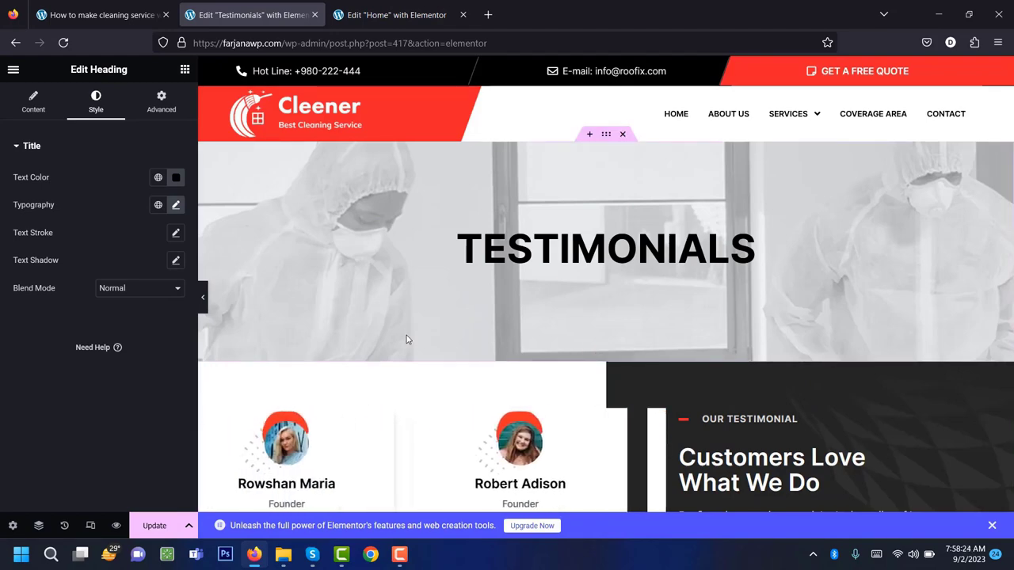
scroll(407, 335, "down", 3)
scroll(406, 340, "down", 6)
scroll(407, 340, "up", 2)
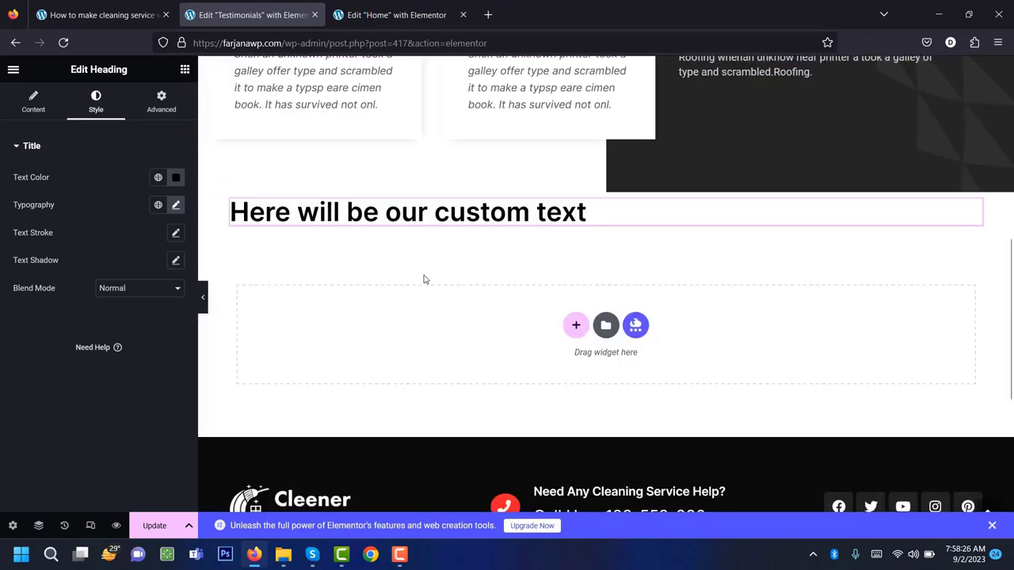
left_click(364, 12)
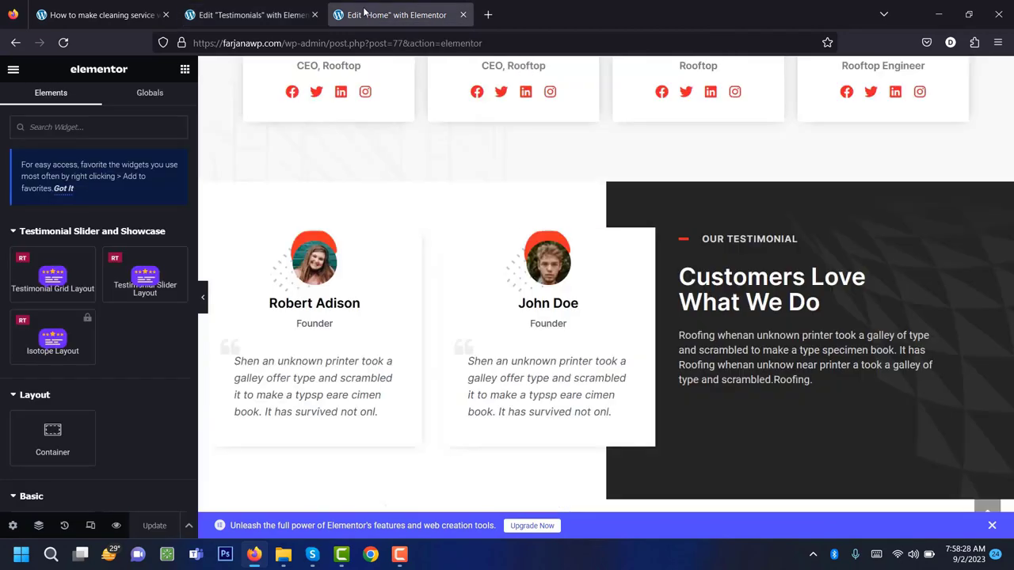
scroll(527, 373, "up", 4)
scroll(527, 373, "up", 6)
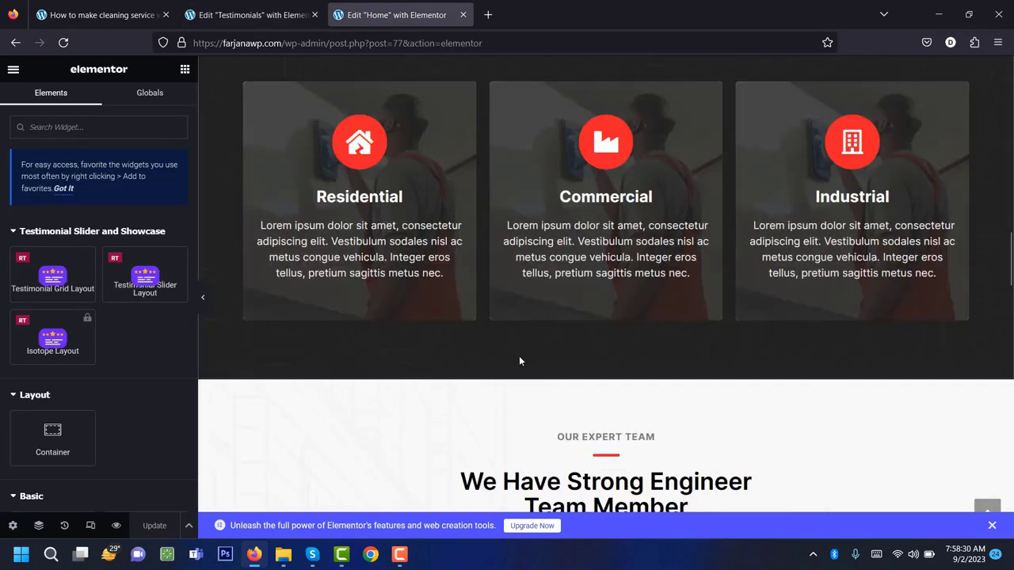
scroll(519, 356, "down", 3)
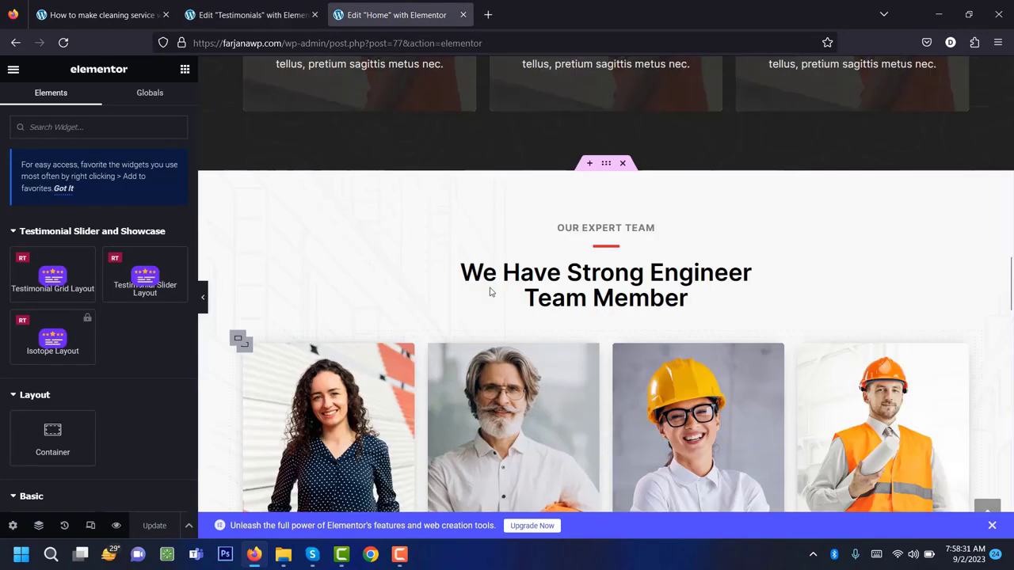
right_click(546, 261)
left_click(578, 319)
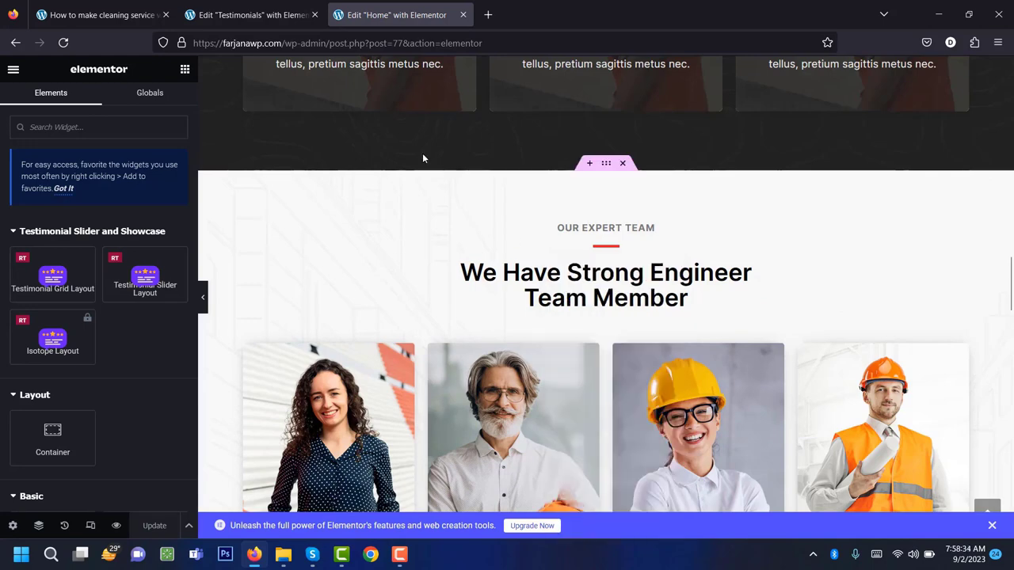
Paste the team heading's style onto the 'Here will be our custom text' heading.
left_click(246, 12)
right_click(386, 214)
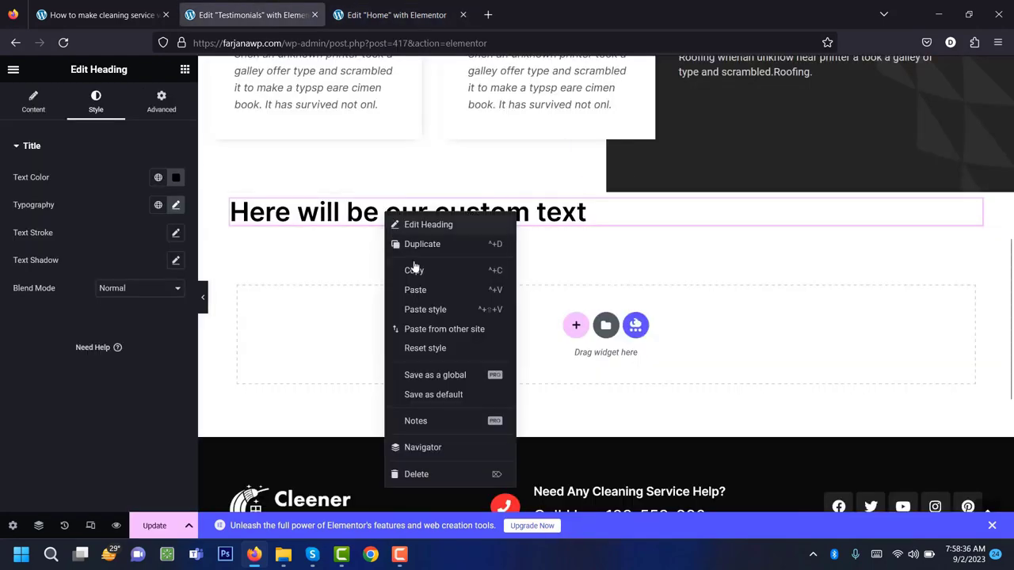
left_click(425, 309)
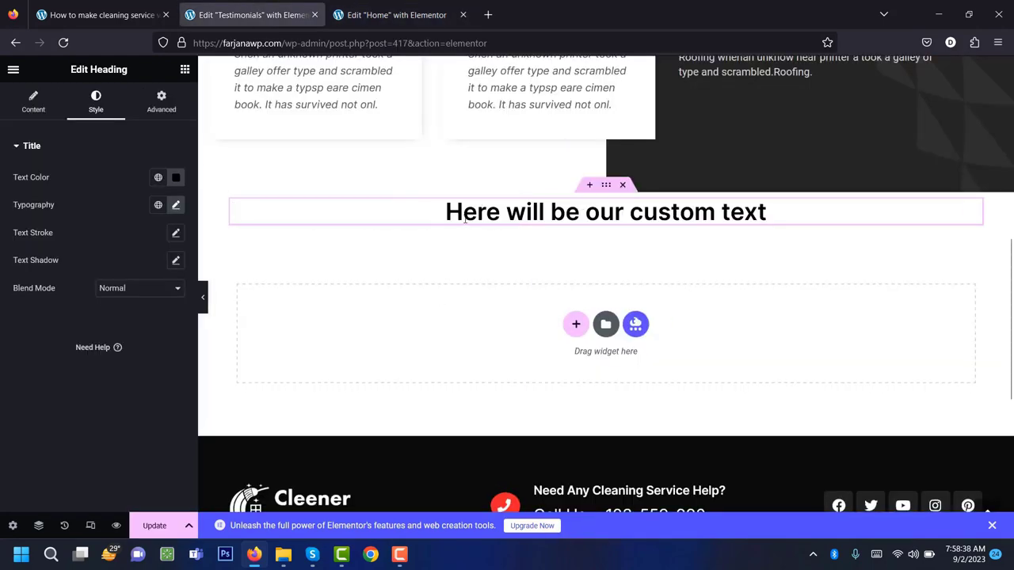
Copy the OUR EXPERT TEAM label from Home into Testimonials and move it above the custom heading.
left_click(368, 10)
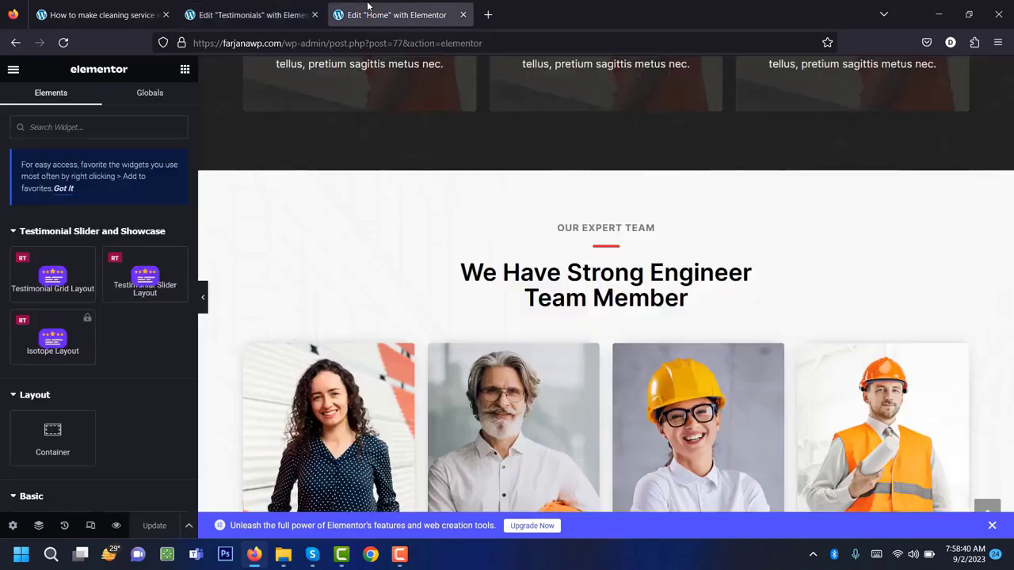
right_click(578, 226)
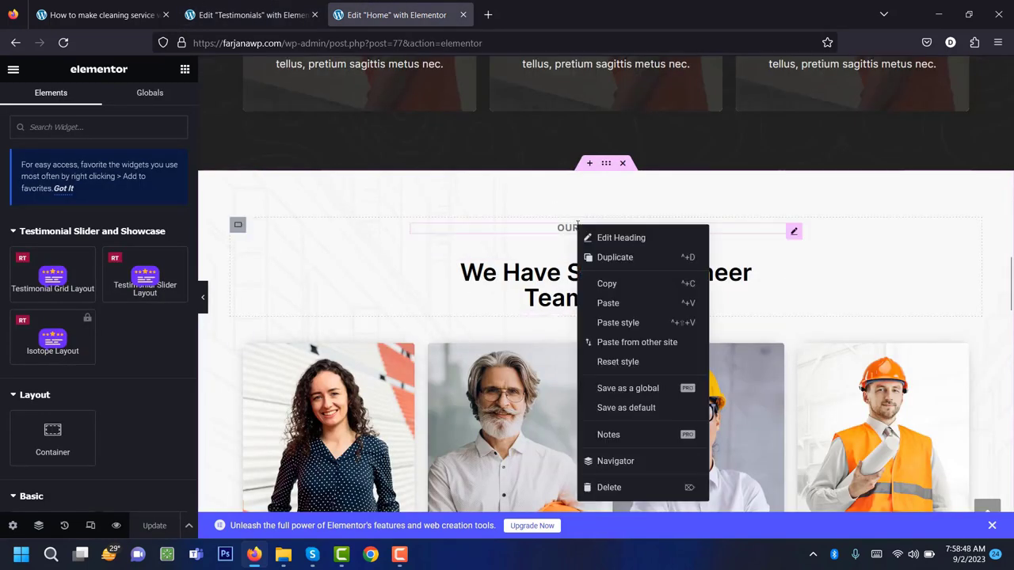
left_click(607, 283)
left_click(246, 5)
right_click(571, 218)
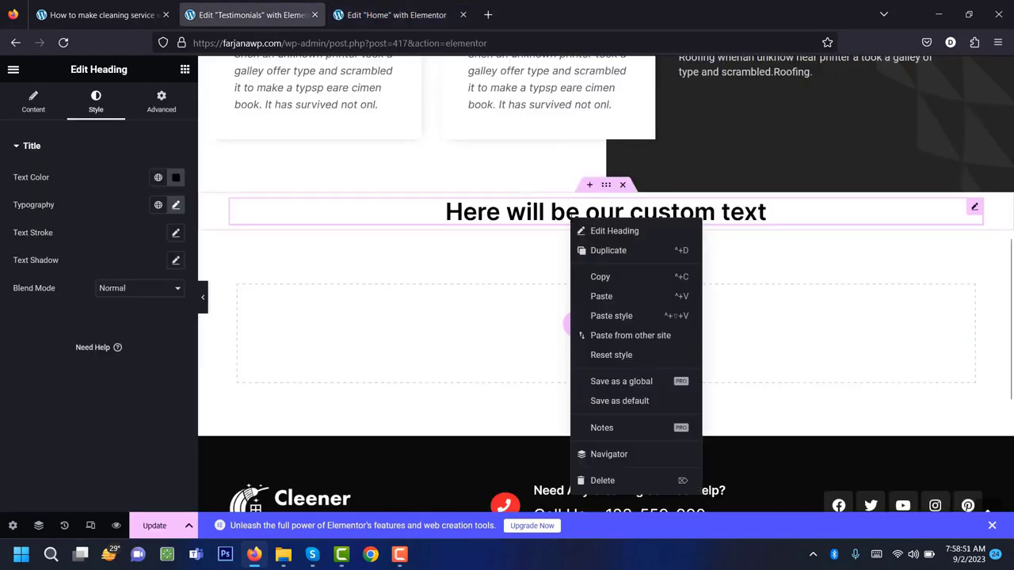
left_click(604, 295)
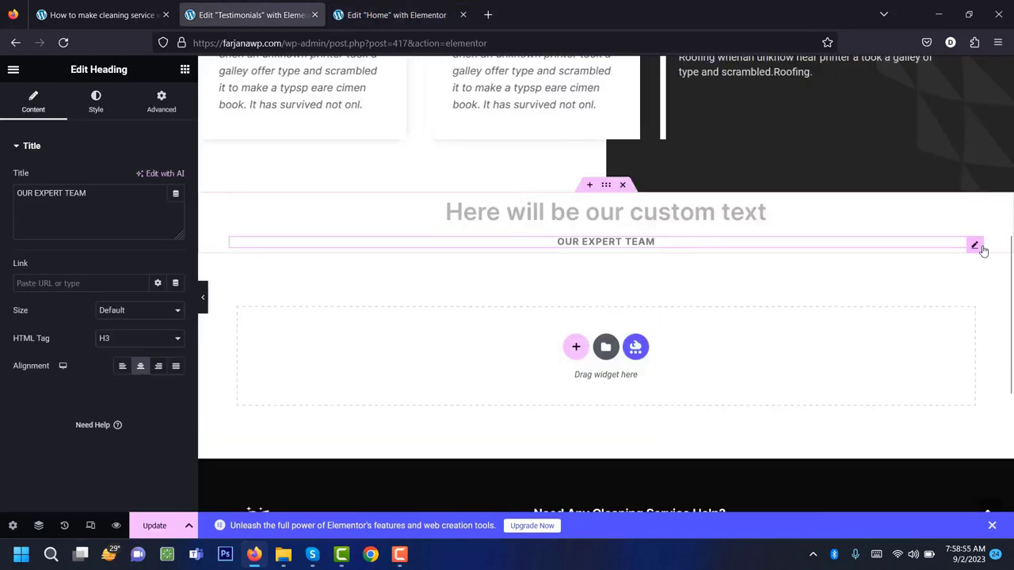
left_click_drag(975, 243, 966, 208)
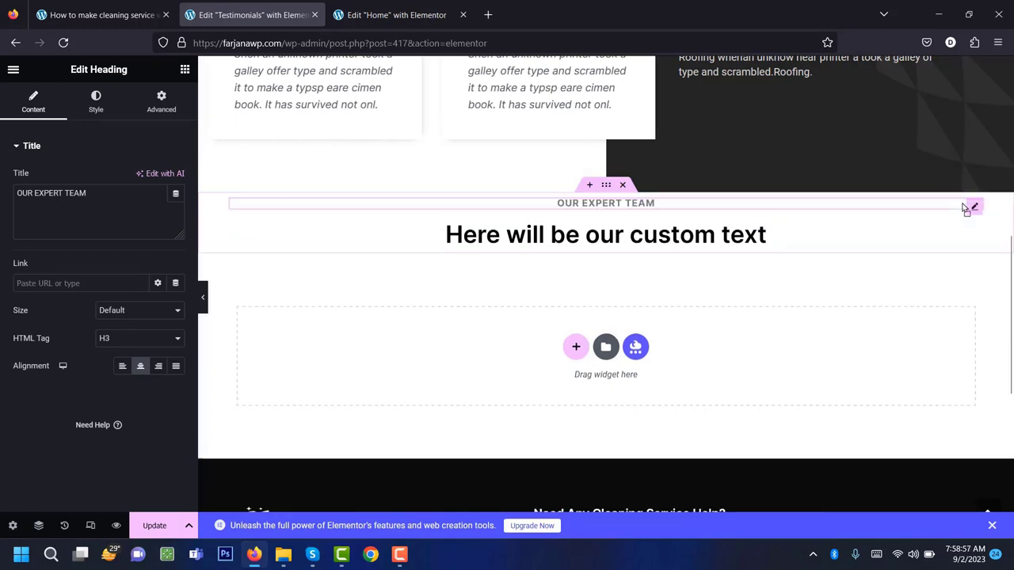
Copy the red 40 px divider from Home and paste it below OUR EXPERT TEAM.
left_click(396, 14)
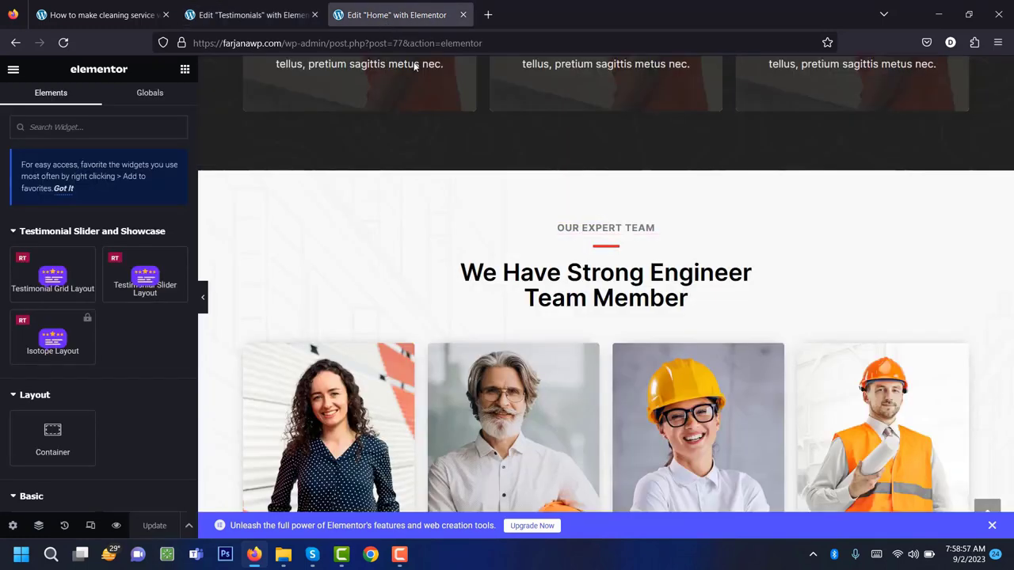
right_click(603, 249)
key("ctrl+shift+Tab")
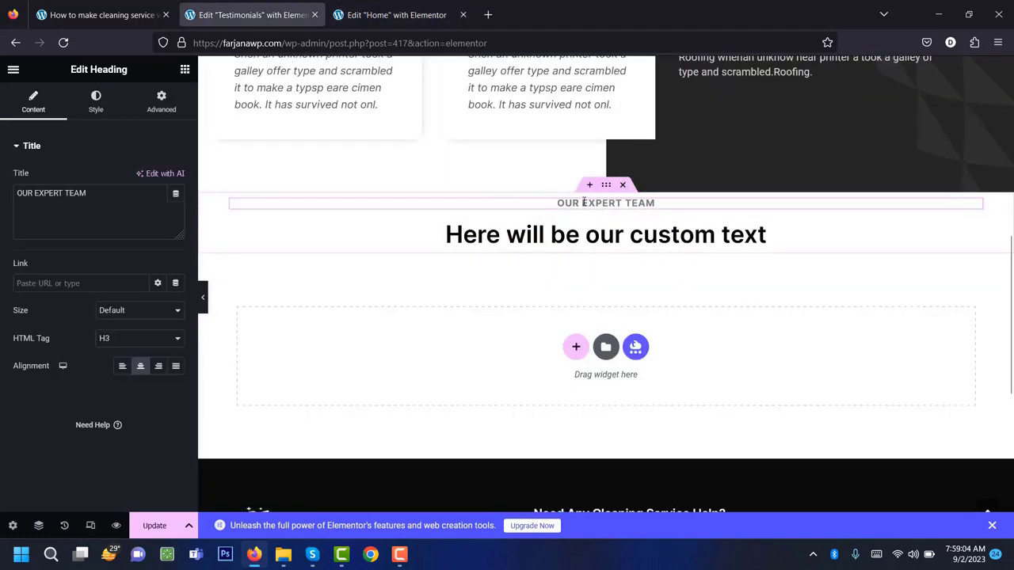
right_click(584, 206)
left_click(608, 286)
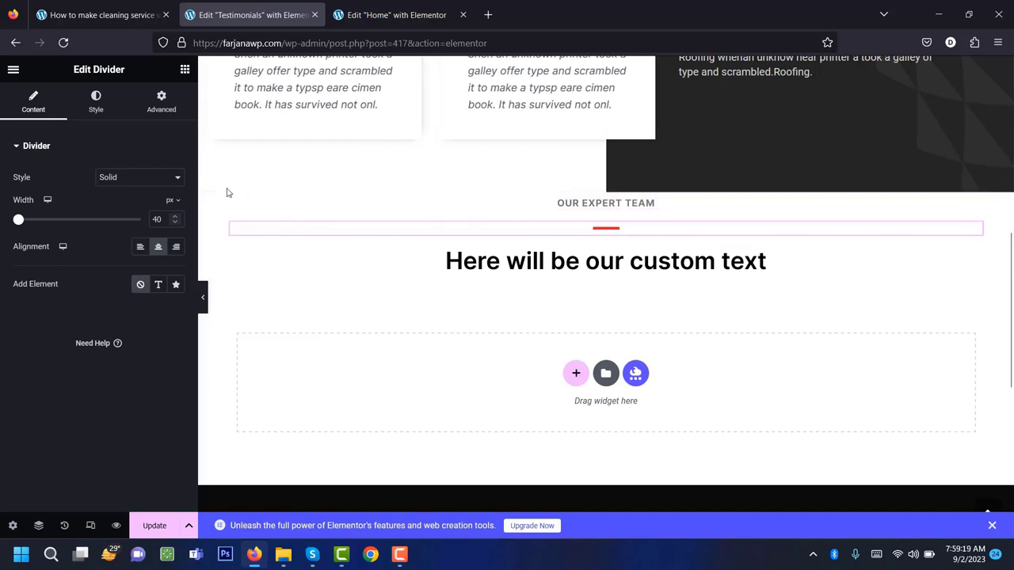
Set the heading section's gap between elements to 10 px.
left_click(607, 190)
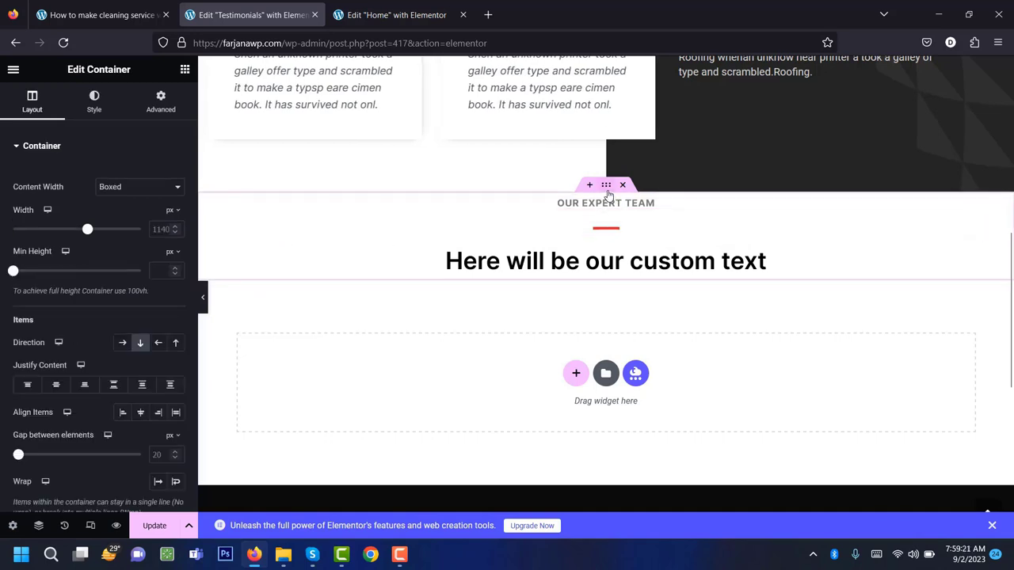
scroll(79, 313, "down", 3)
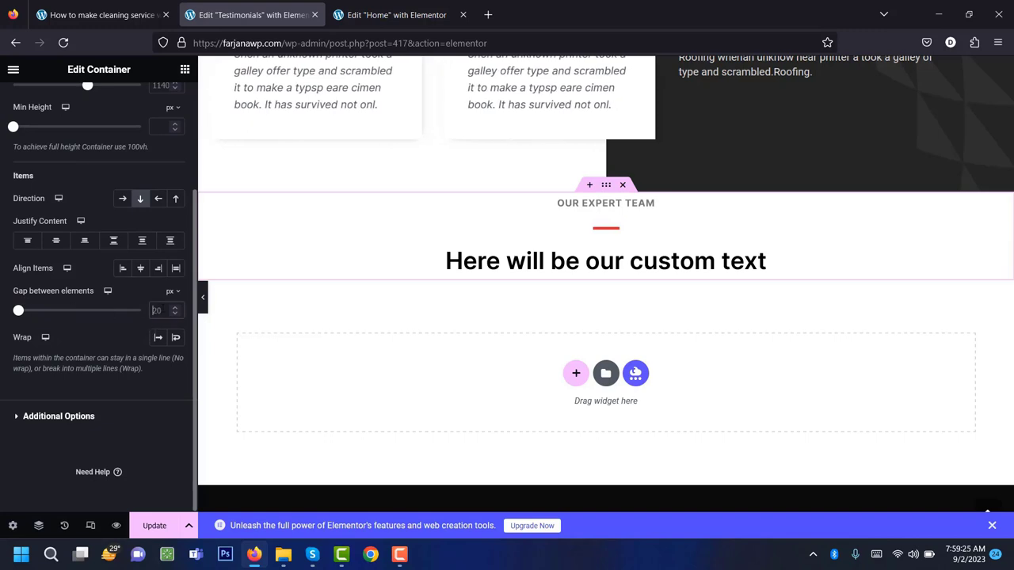
type("0")
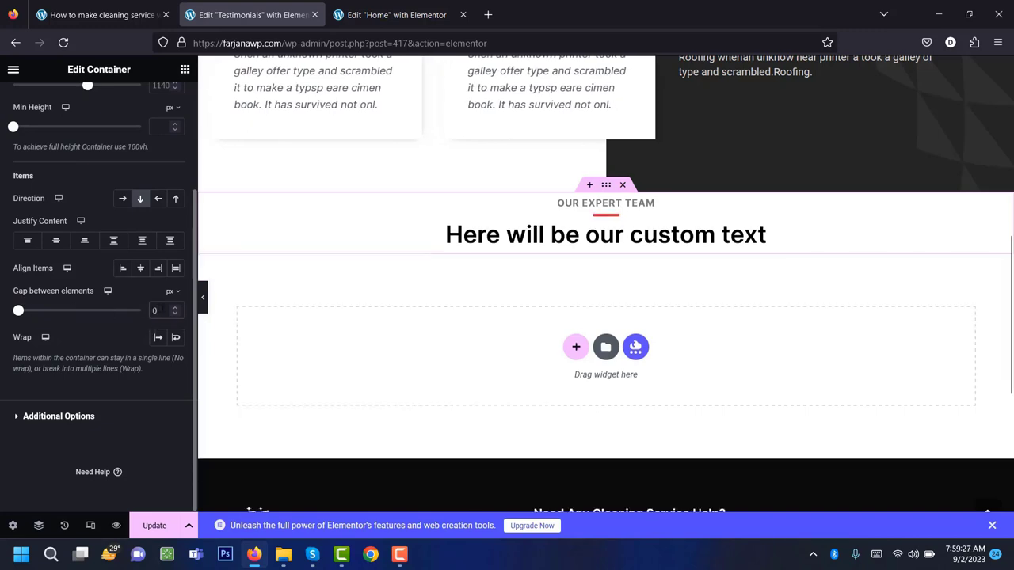
key("BackSpace")
type("4")
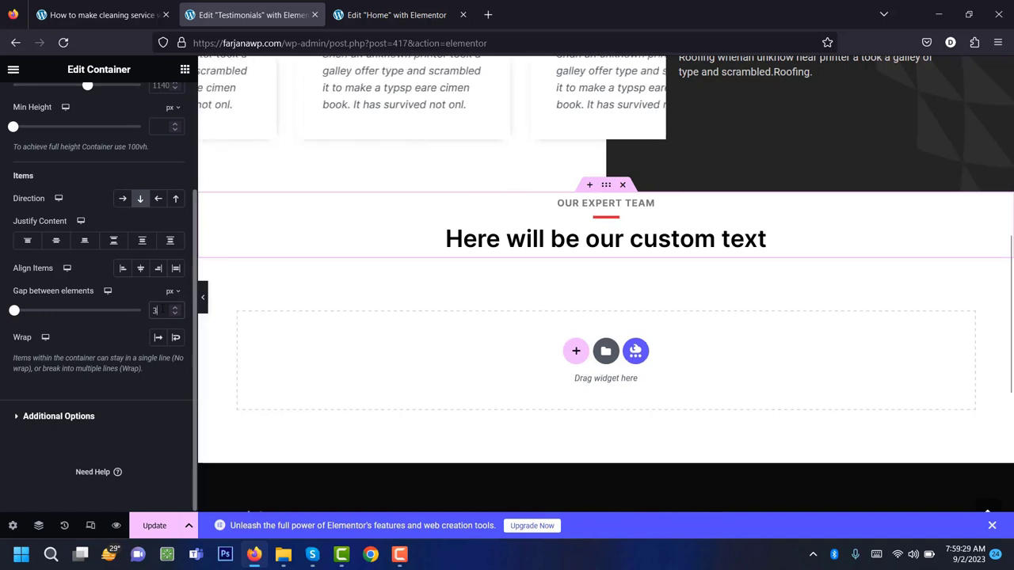
key("BackSpace")
type("10")
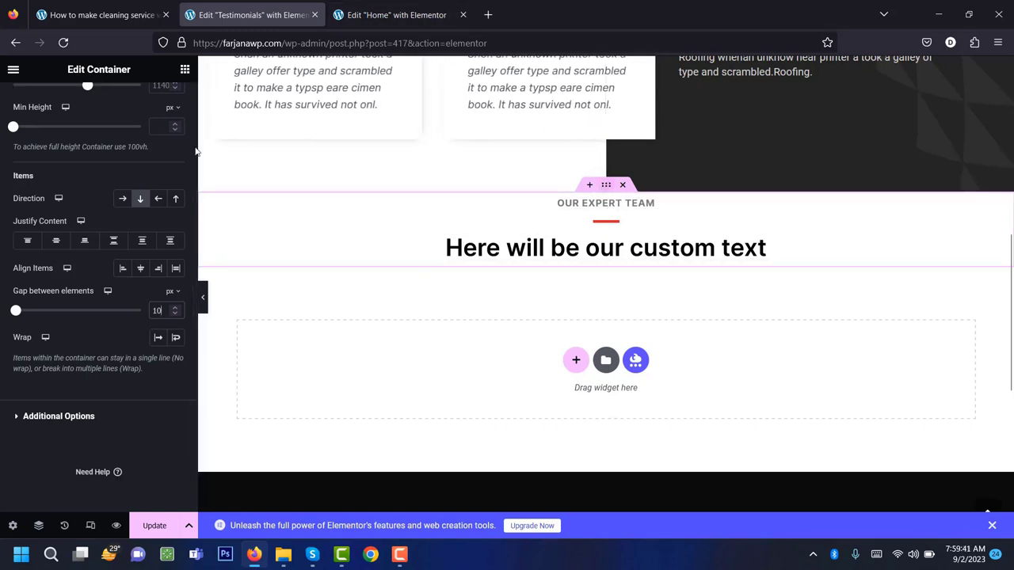
Unlink the section's Advanced padding and set top and bottom padding to 70 px.
scroll(180, 161, "up", 5)
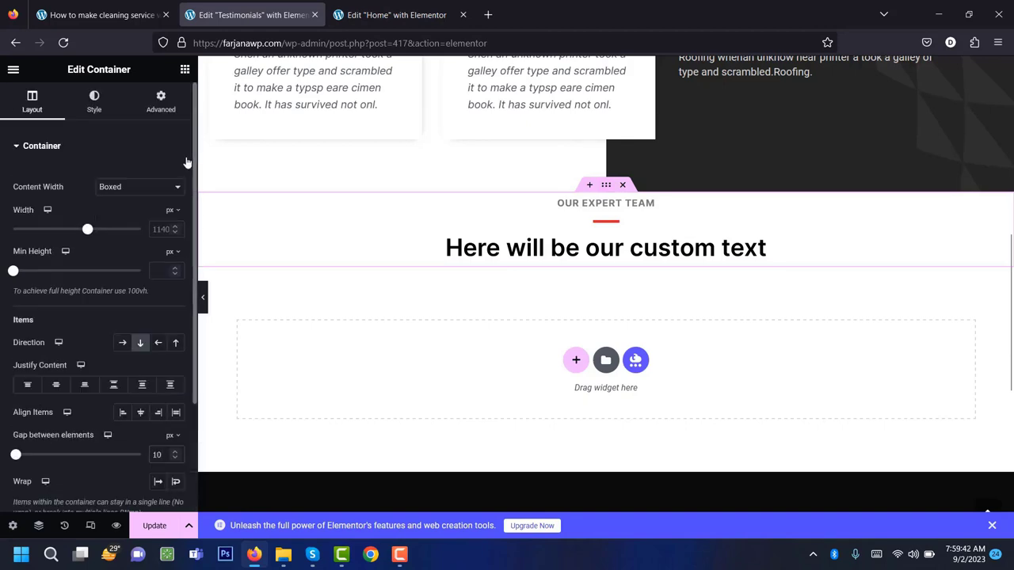
left_click(161, 102)
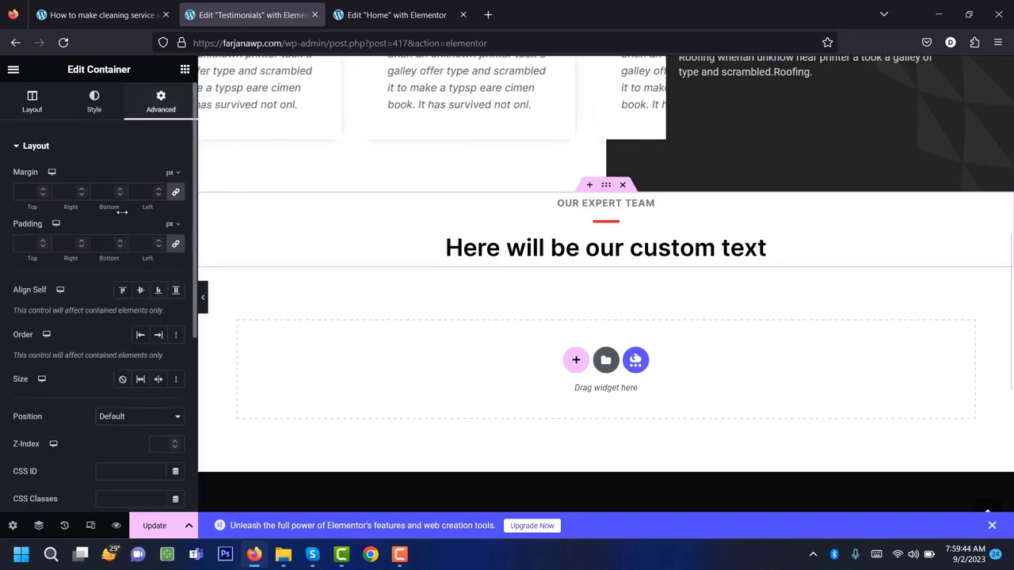
left_click(176, 243)
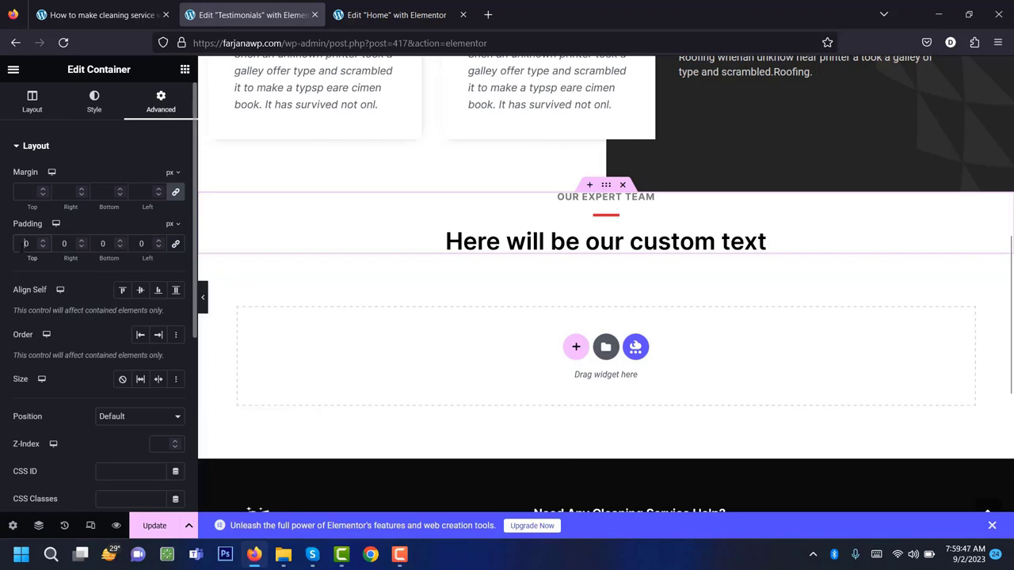
left_click(26, 243)
type("7")
left_click(103, 244)
type("70")
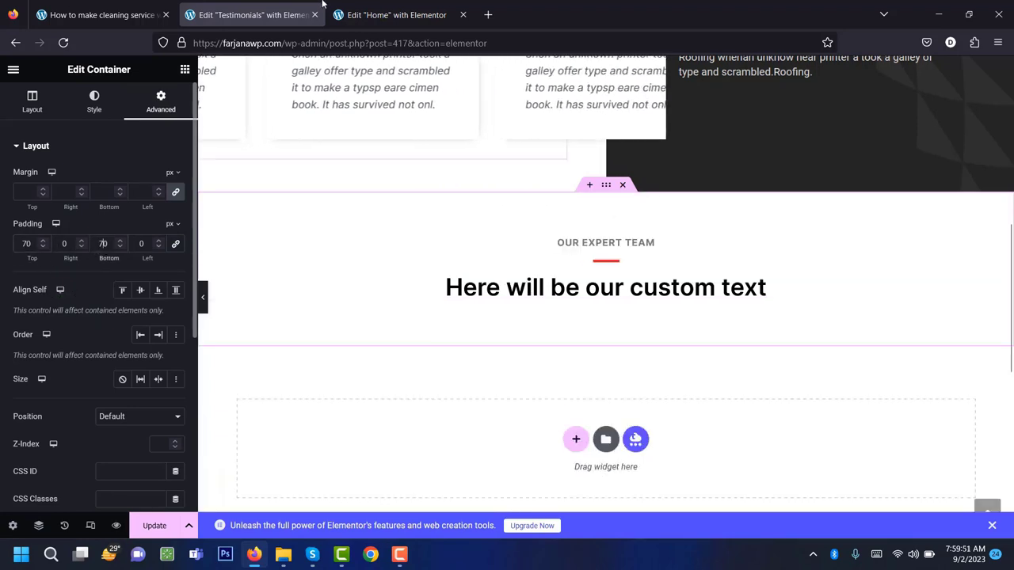
left_click(396, 14)
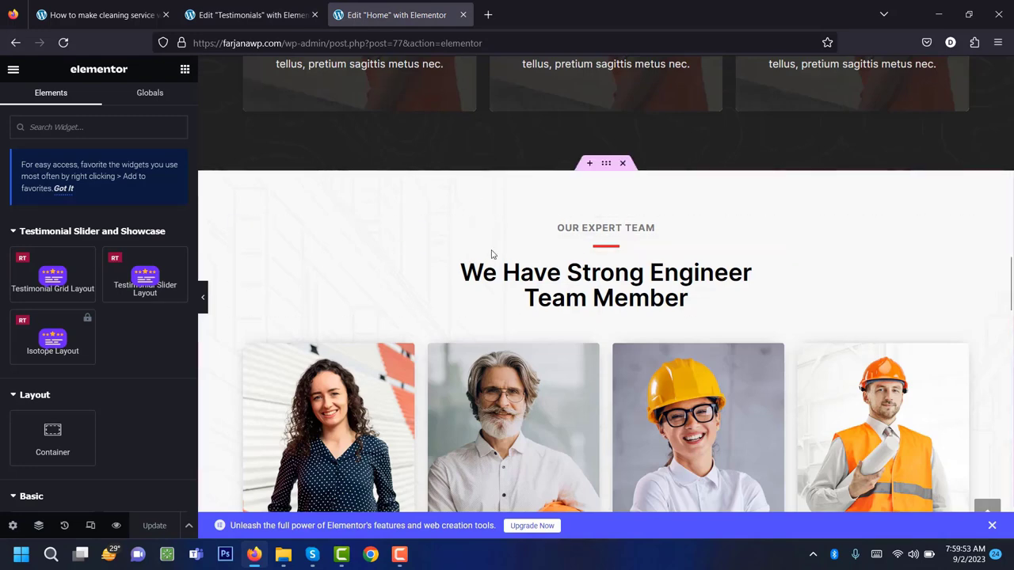
Copy the Home team section and paste its light grey patterned background style onto the Testimonials heading section.
right_click(608, 168)
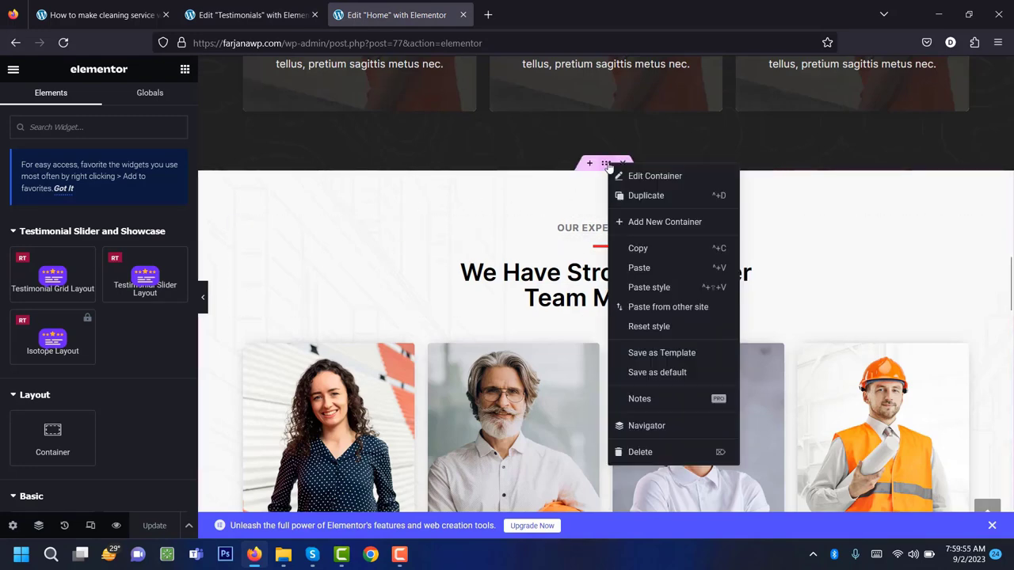
left_click(635, 249)
left_click(273, 4)
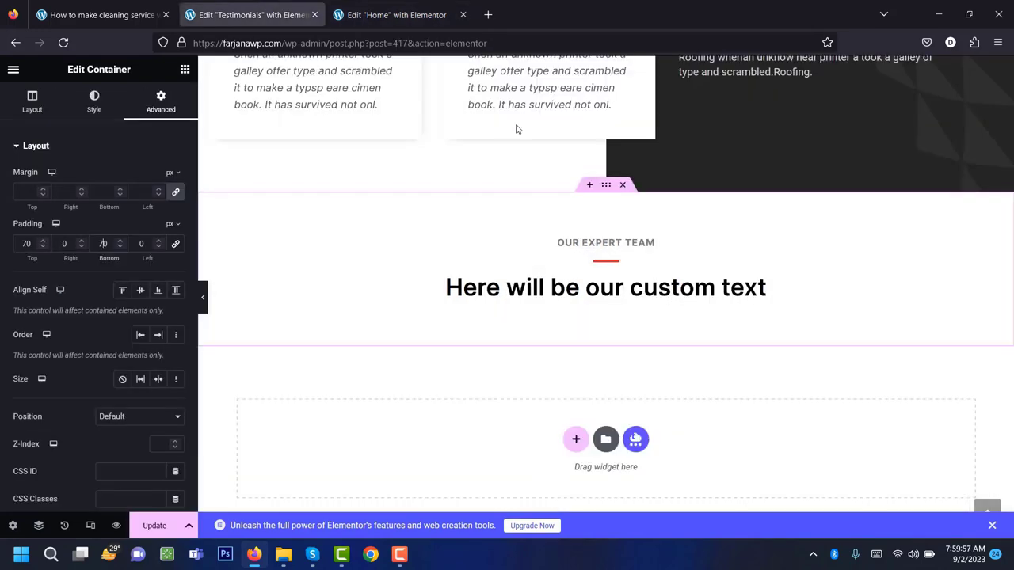
right_click(604, 188)
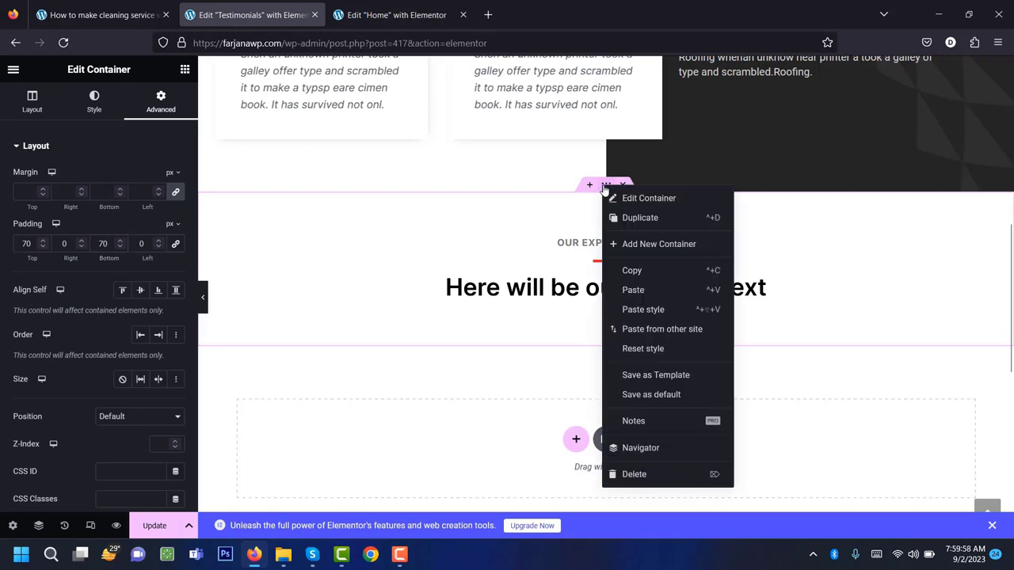
left_click(648, 310)
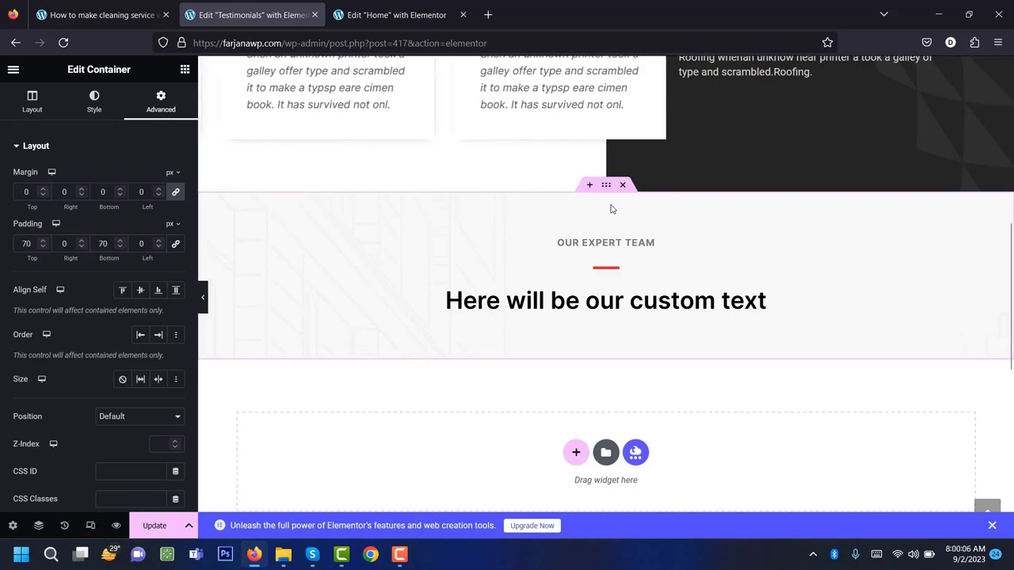
left_click(94, 104)
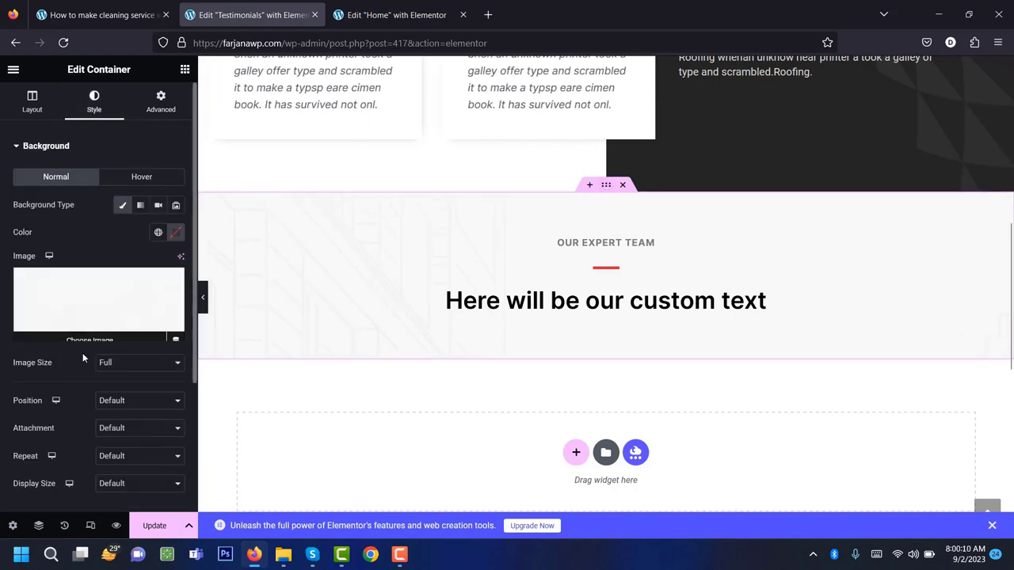
scroll(83, 352, "down", 3)
scroll(82, 352, "up", 3)
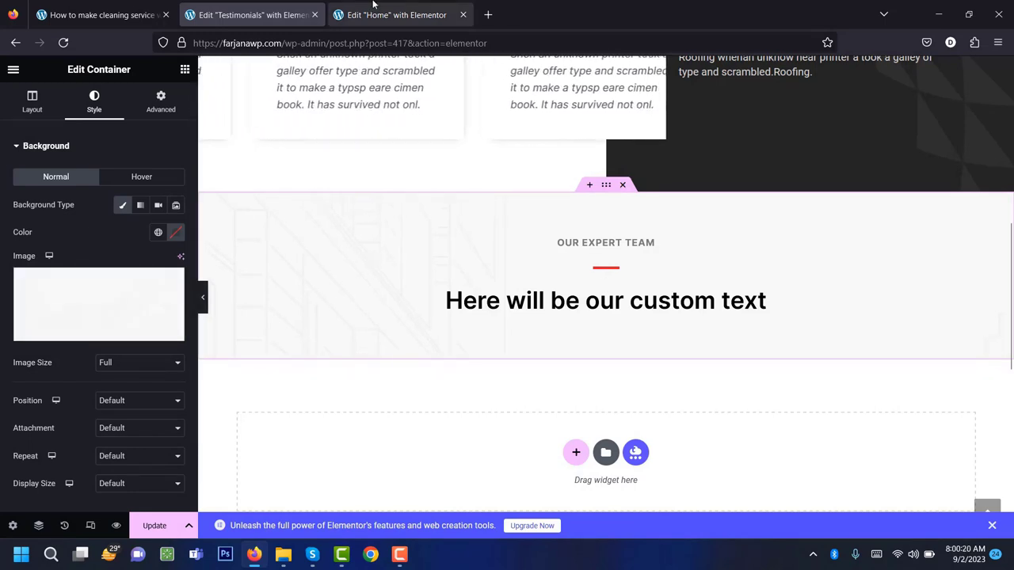
Drag a new empty Container below the 'Here will be our custom text' heading.
left_click(396, 14)
scroll(495, 338, "down", 3)
scroll(495, 339, "up", 4)
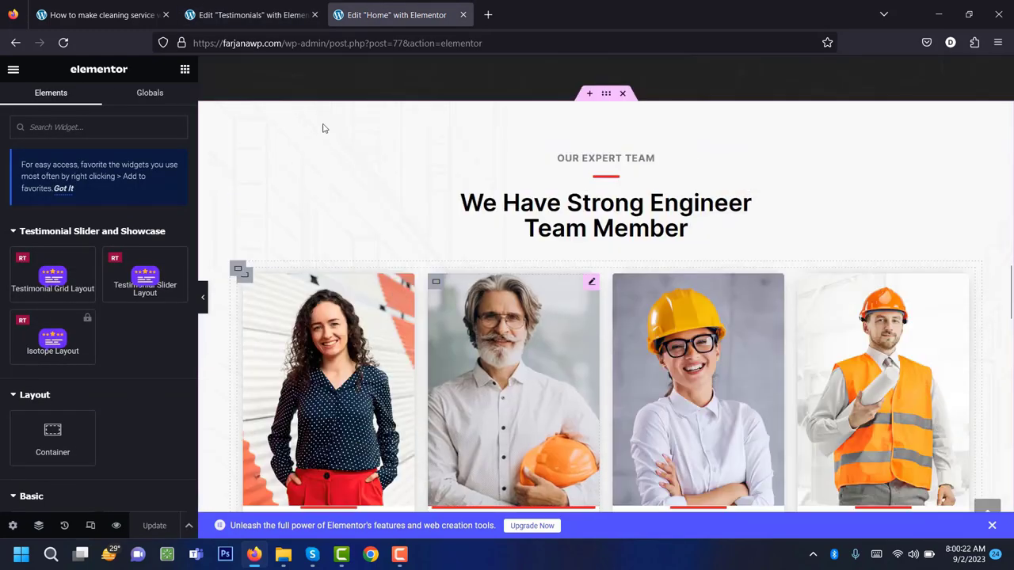
left_click(249, 14)
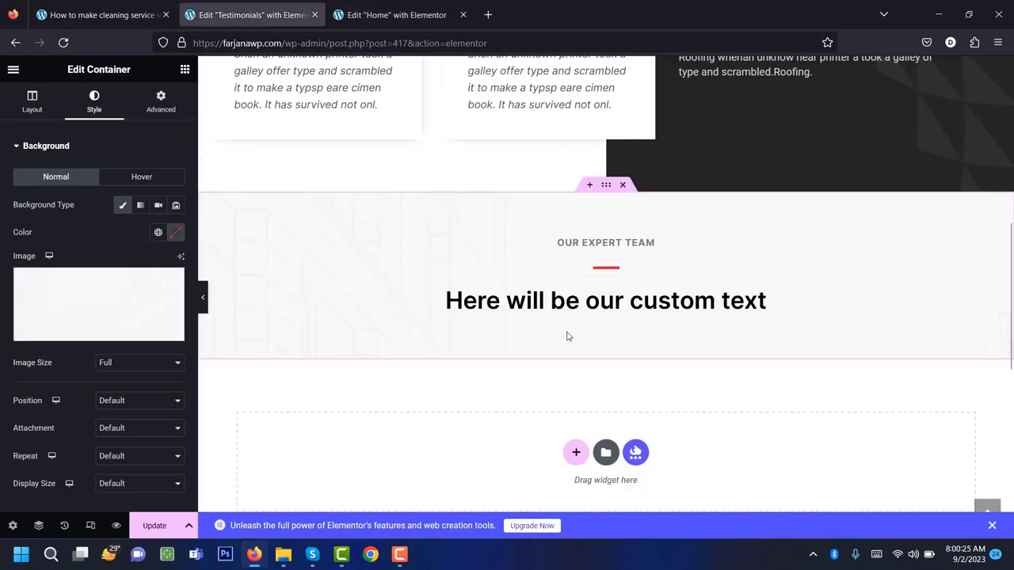
left_click(185, 73)
scroll(103, 335, "down", 3)
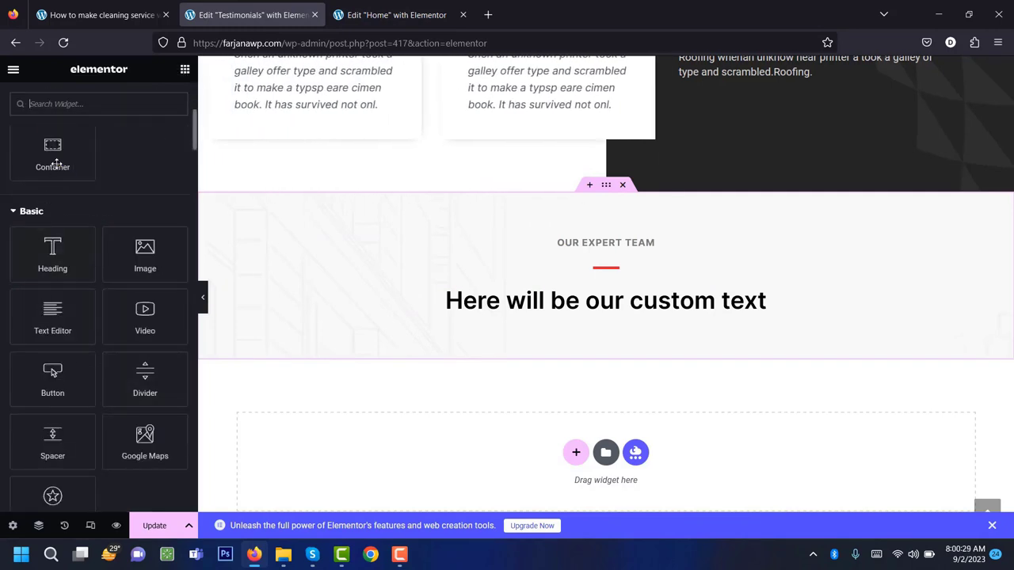
left_click_drag(54, 153, 611, 369)
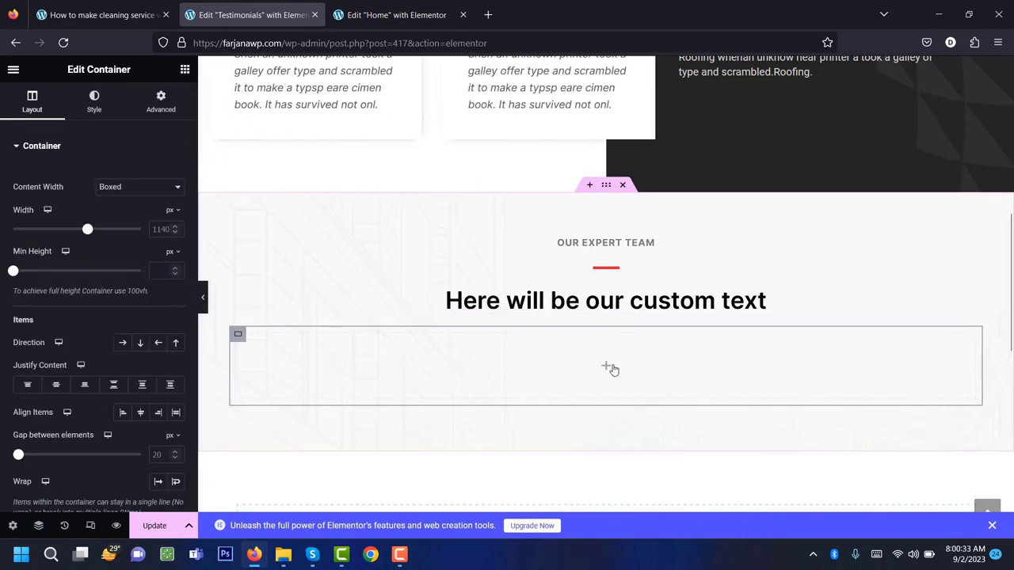
left_click(605, 367)
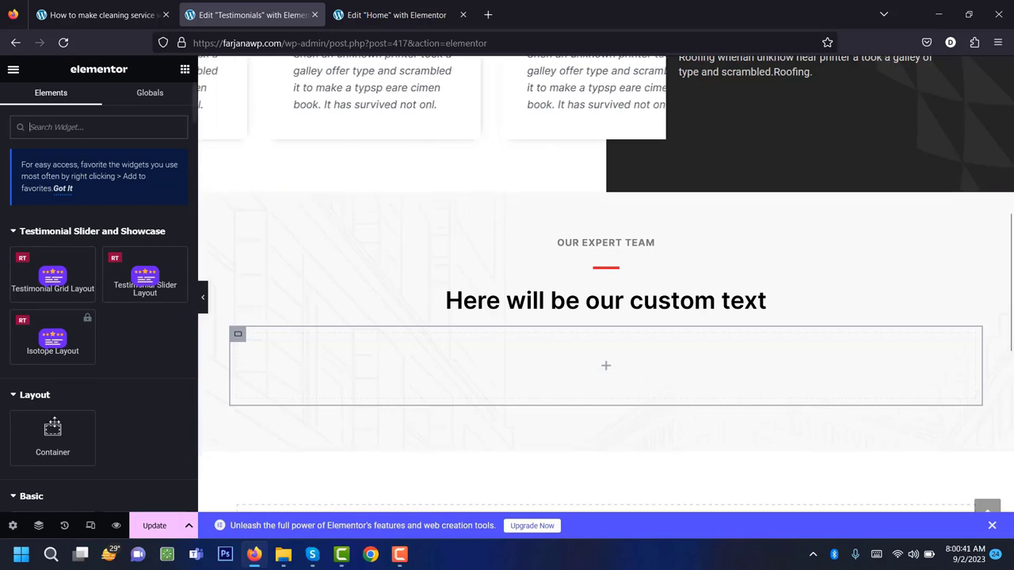
Nest a Container inside the empty one, set Direction to Row, and duplicate it into two boxes.
left_click_drag(53, 434, 512, 360)
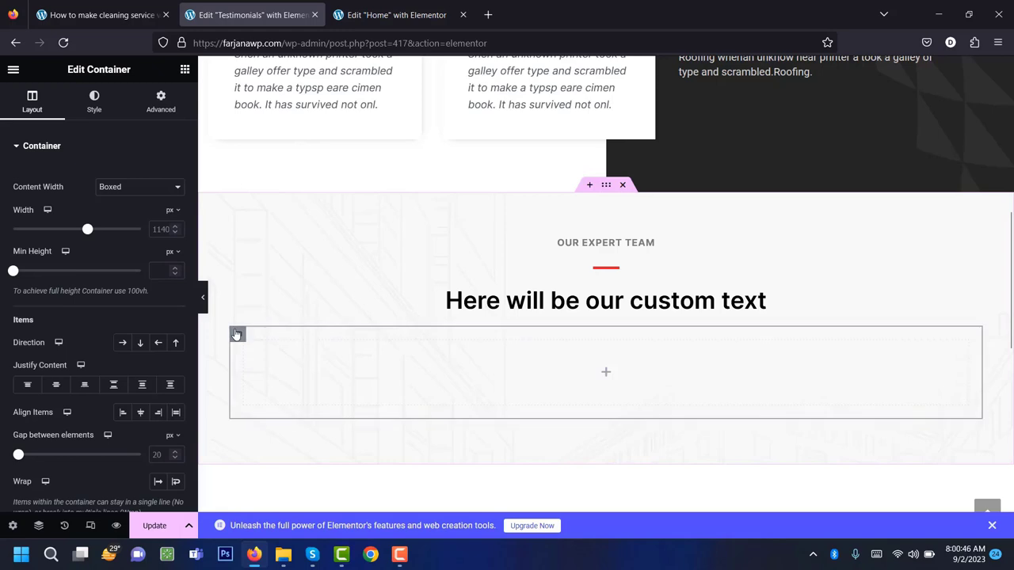
left_click(122, 344)
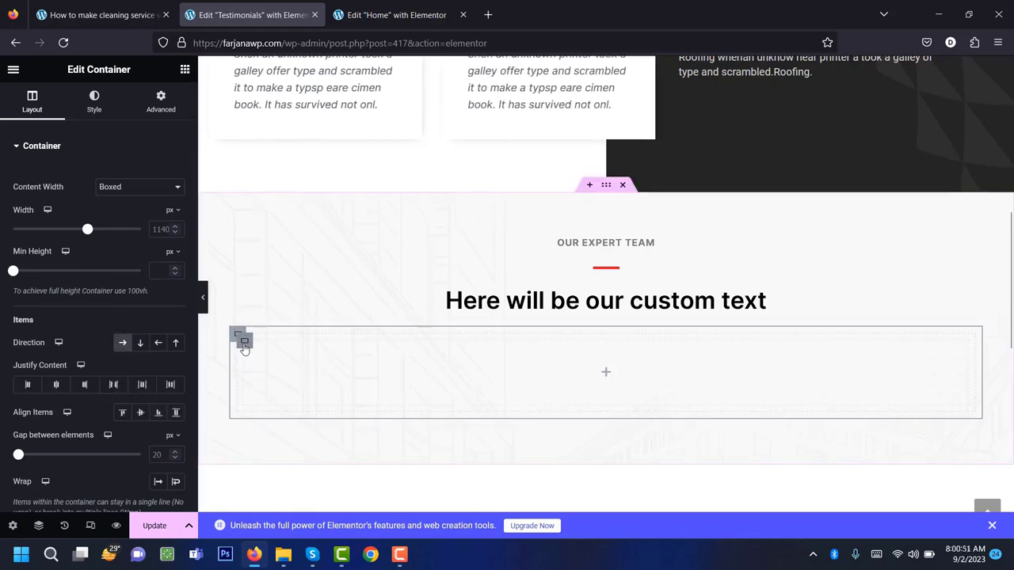
right_click(244, 346)
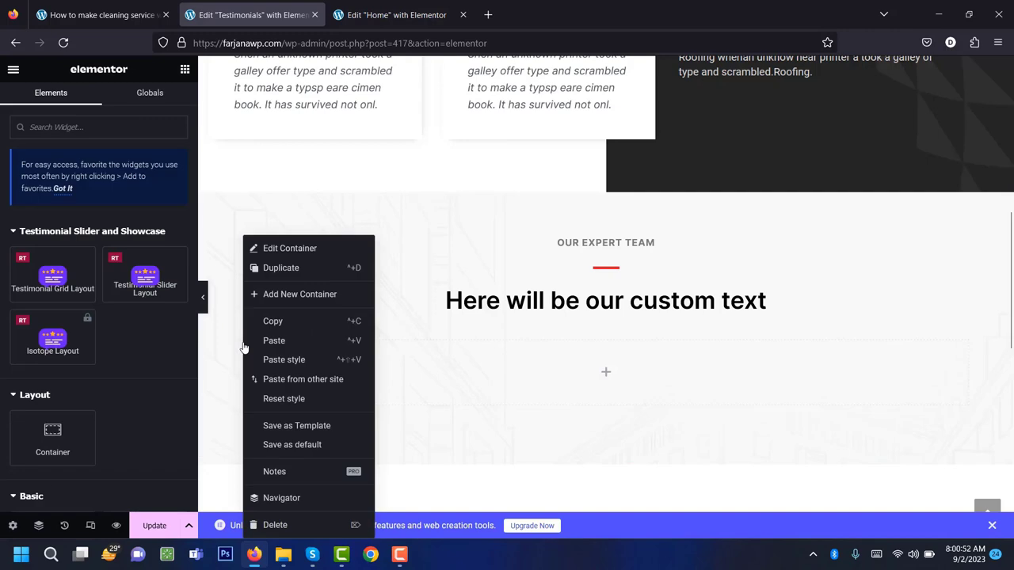
left_click(300, 273)
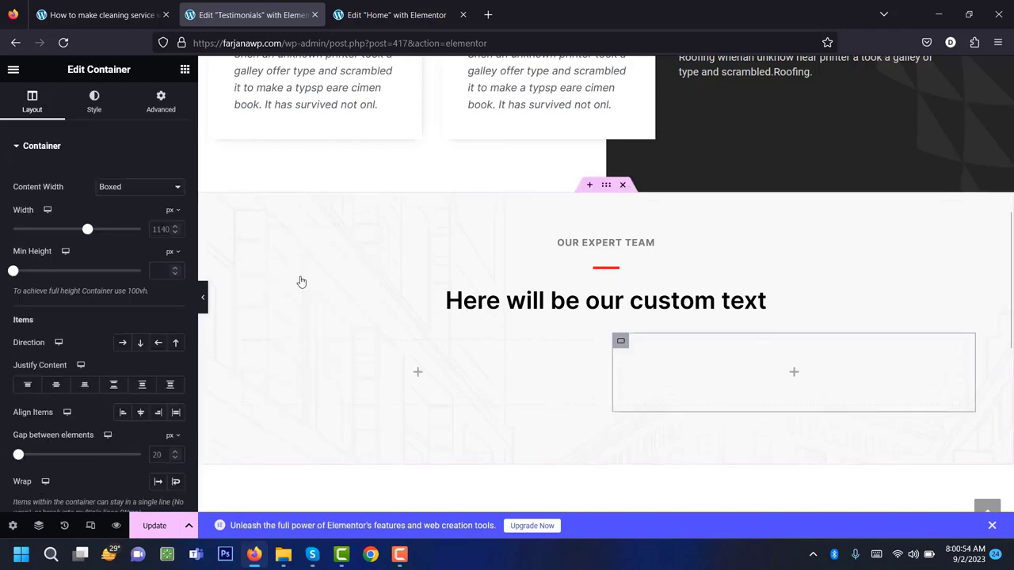
left_click(419, 373)
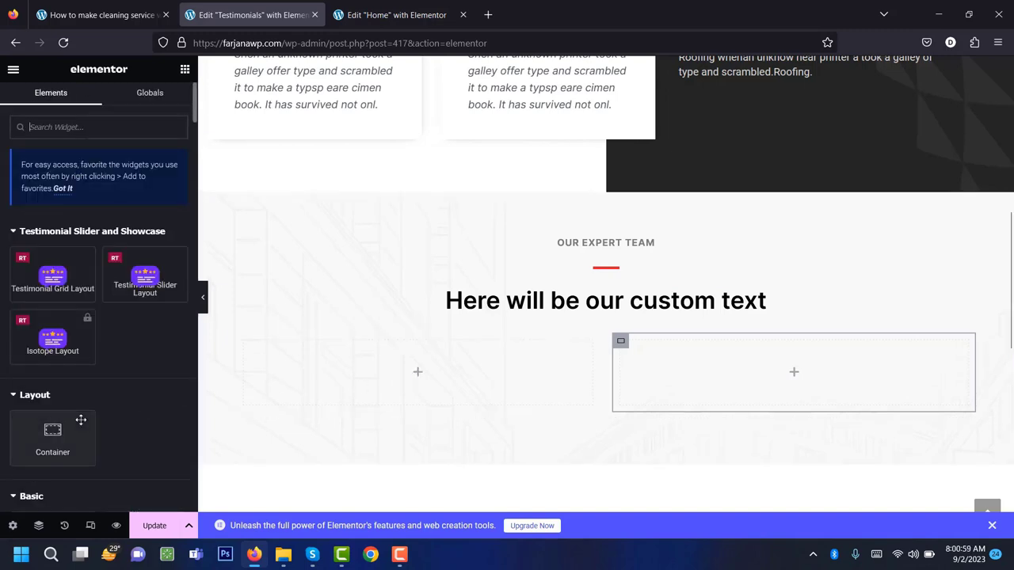
scroll(81, 421, "down", 3)
Place an Image widget in the left box showing the cleaning-man photo.
left_click_drag(147, 339, 387, 383)
left_click(99, 223)
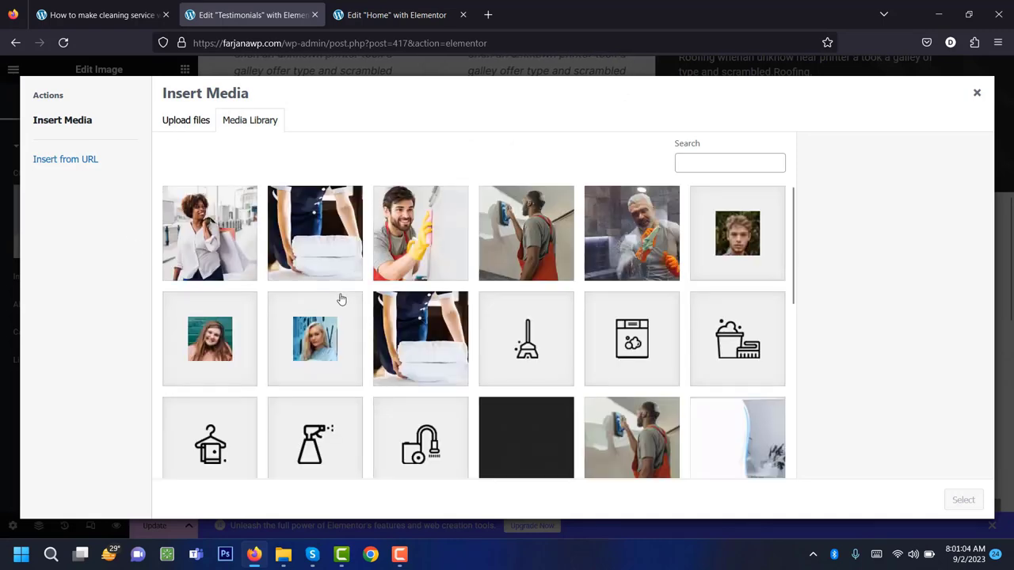
left_click(419, 231)
left_click(963, 500)
Add a Text Editor to the right box styled like the Home page intro text.
left_click(792, 336)
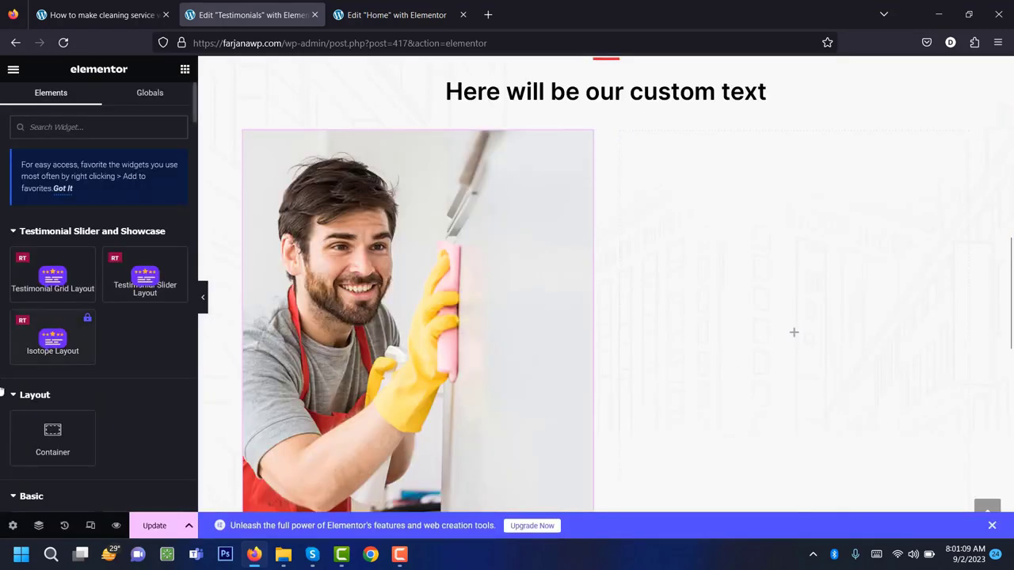
scroll(64, 417, "down", 4)
left_click(52, 386)
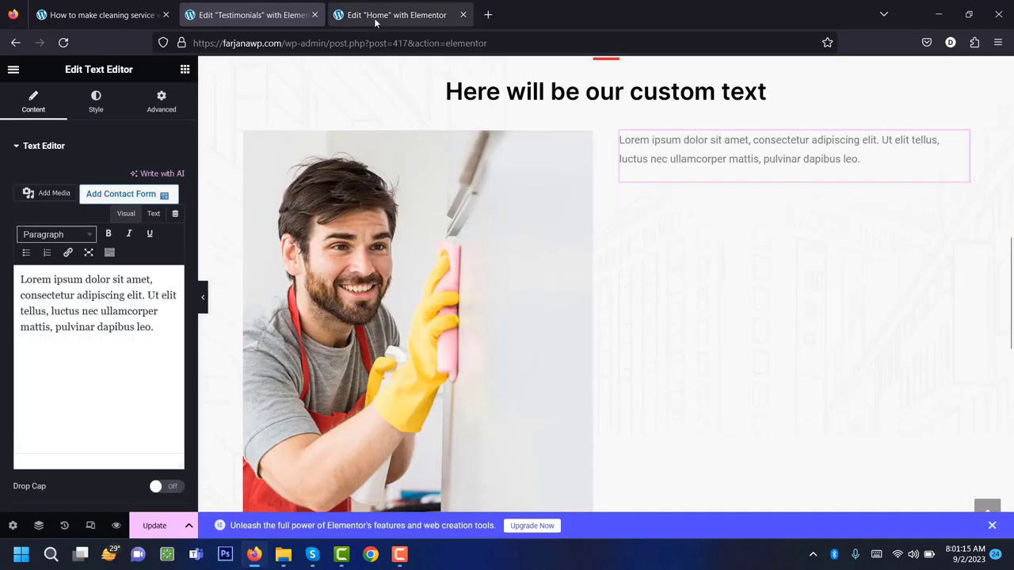
left_click(374, 16)
scroll(615, 309, "down", 3)
scroll(616, 314, "down", 6)
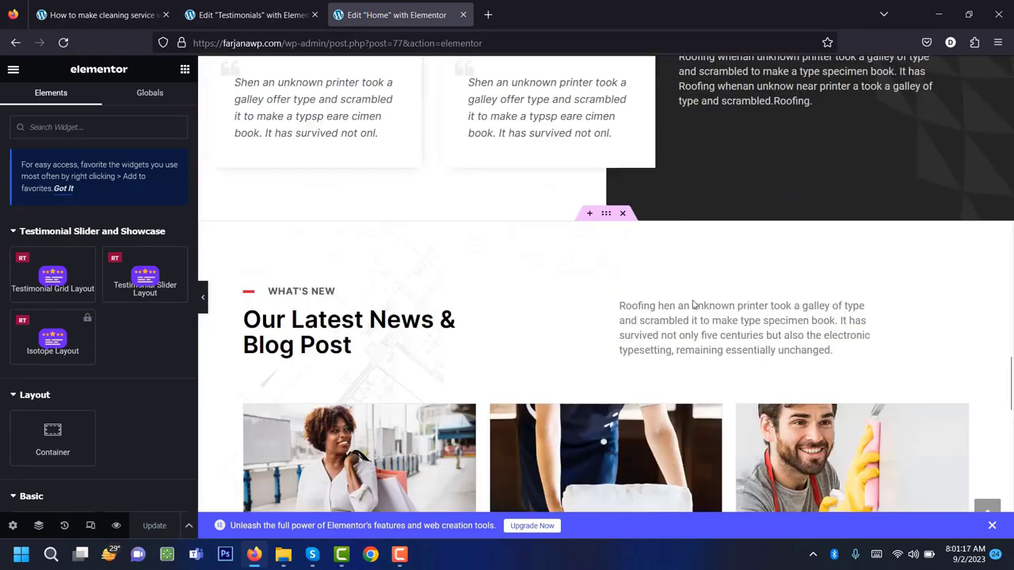
right_click(678, 321)
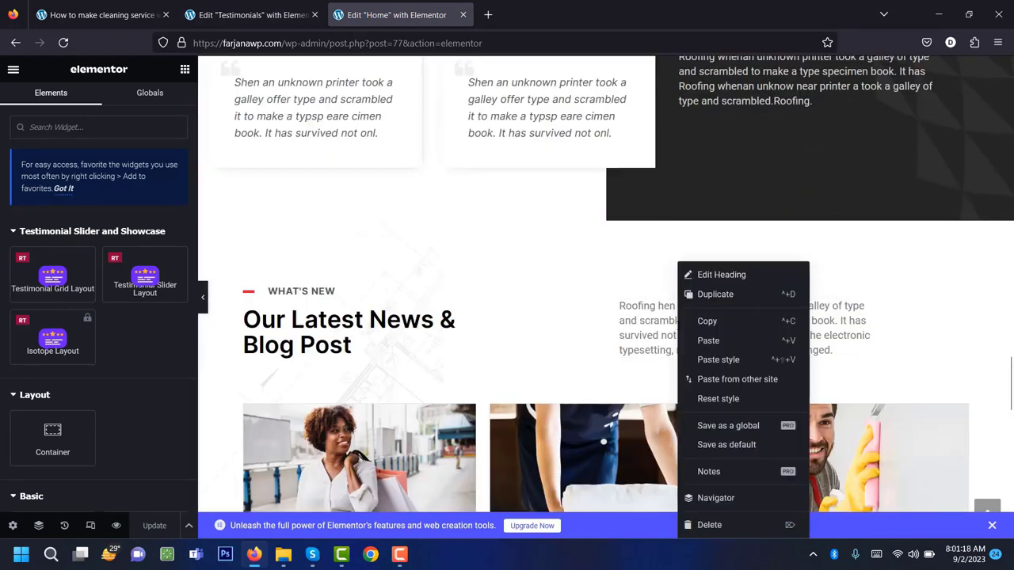
left_click(707, 320)
left_click(252, 15)
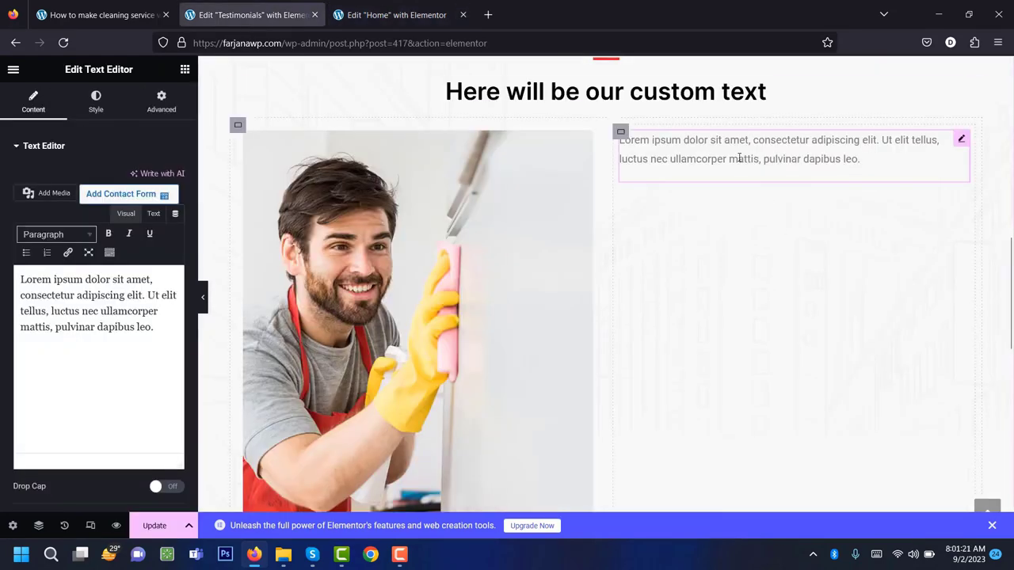
right_click(739, 158)
left_click(807, 258)
Fill the text block with the lorem ipsum paragraph pasted several times.
left_click_drag(161, 328, 2, 269)
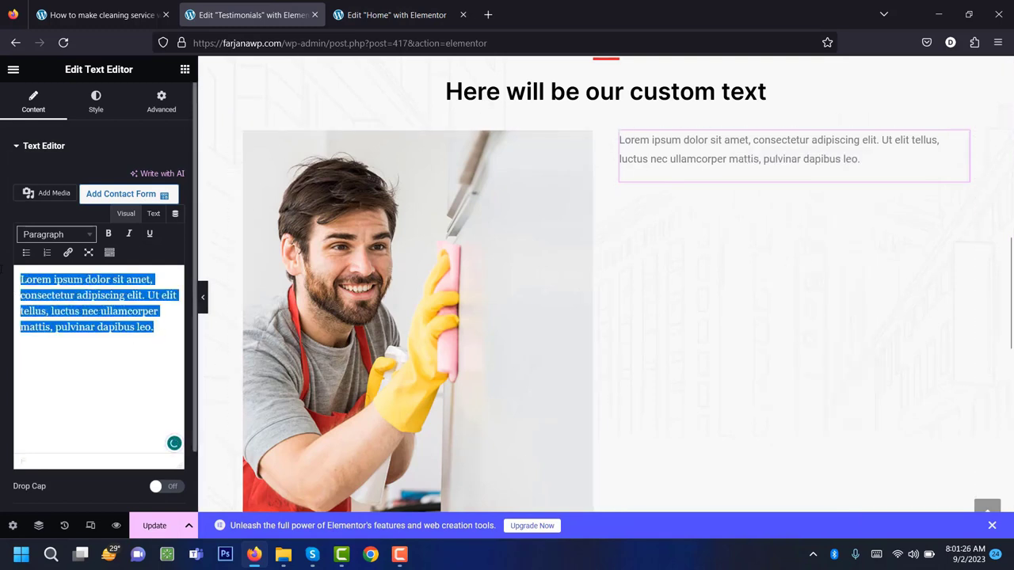
left_click(165, 320)
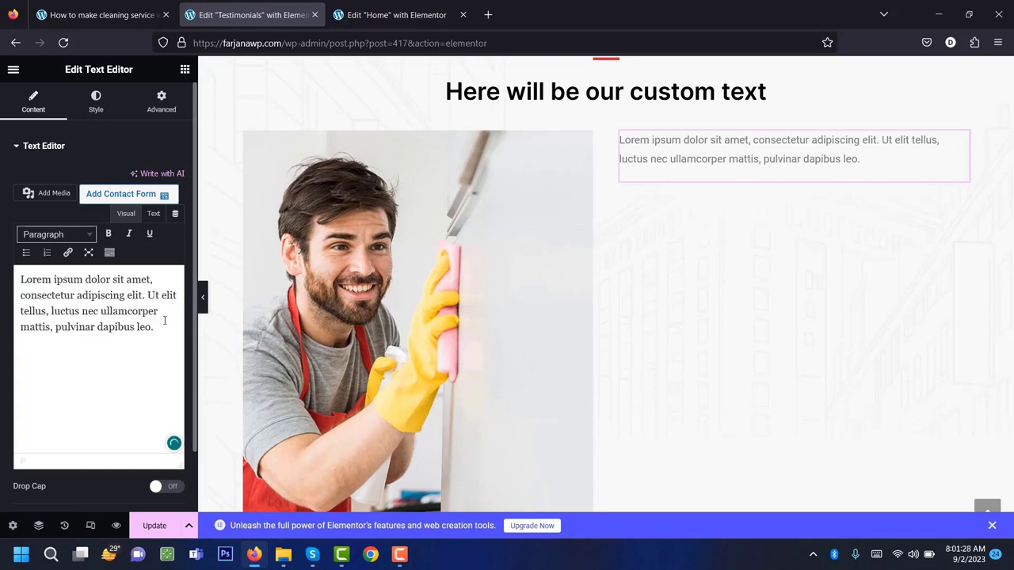
key("ctrl+v")
key("ctrl+v")
key("ctrl+v")
key("ctrl+v")
key("ctrl+v")
key("ctrl+v")
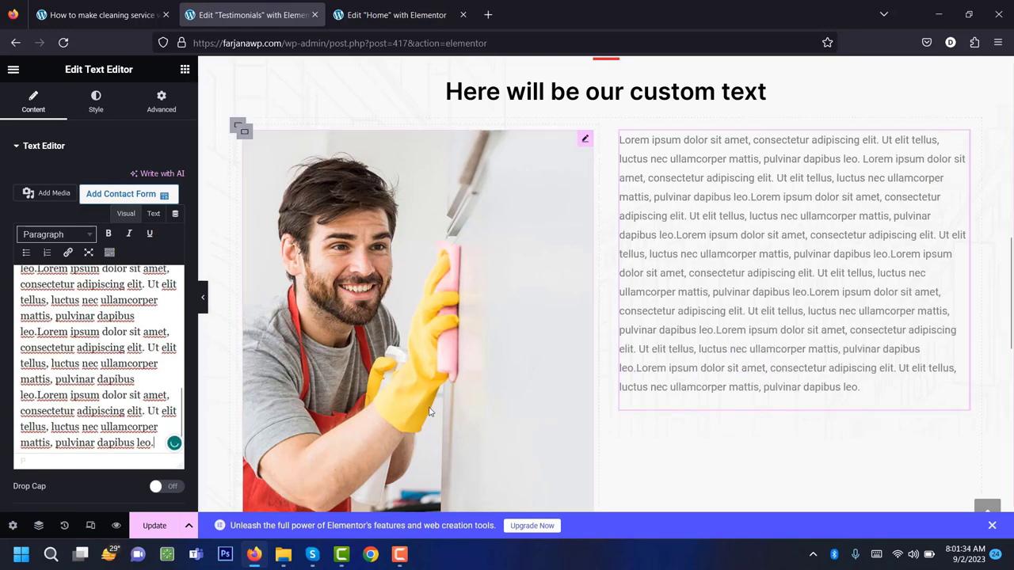
left_click(184, 68)
Add a Button widget below the paragraph and label it 'Contact us'.
scroll(107, 369, "down", 5)
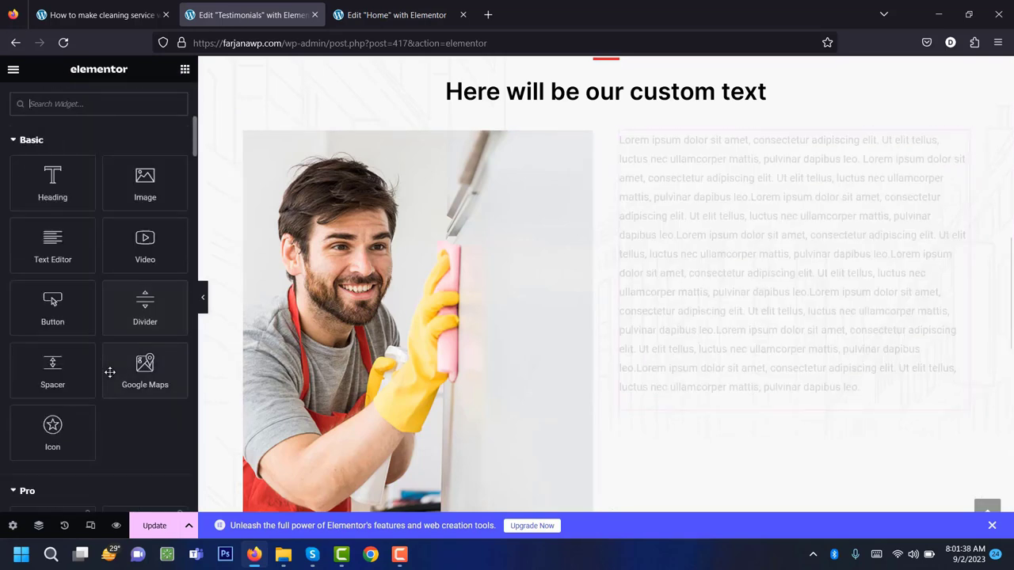
scroll(142, 412, "down", 2)
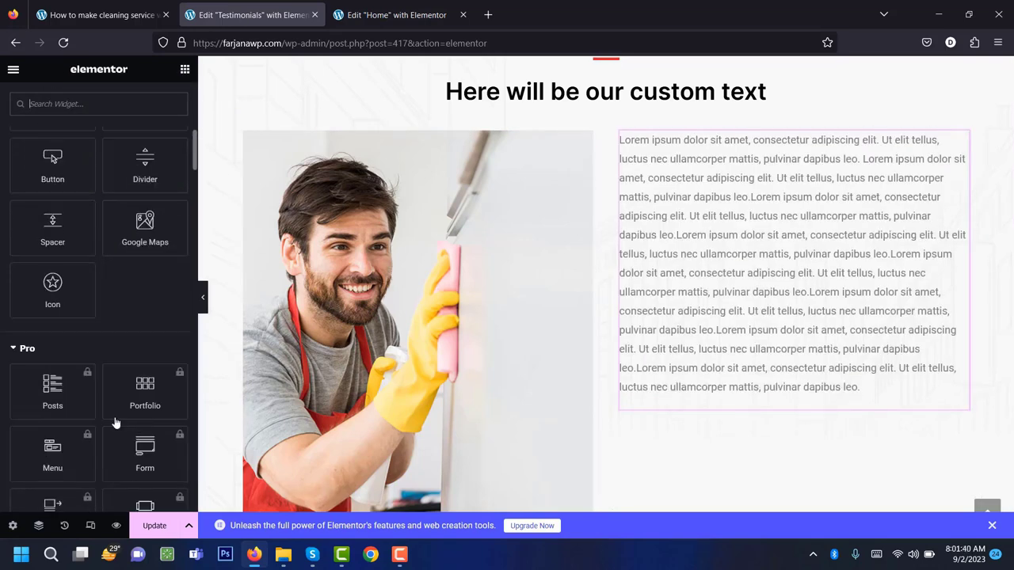
scroll(111, 412, "up", 7)
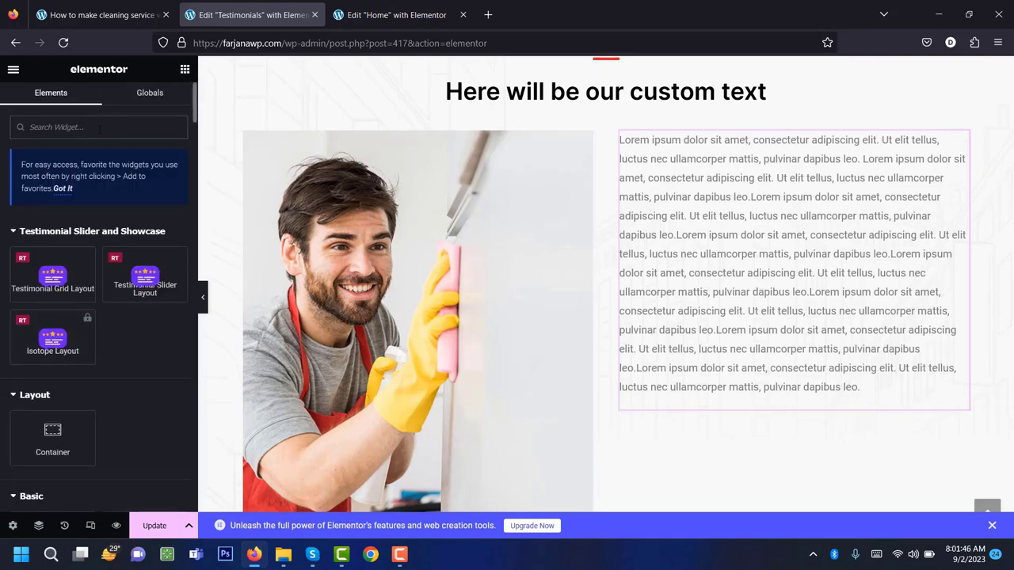
left_click(99, 128)
type("butt")
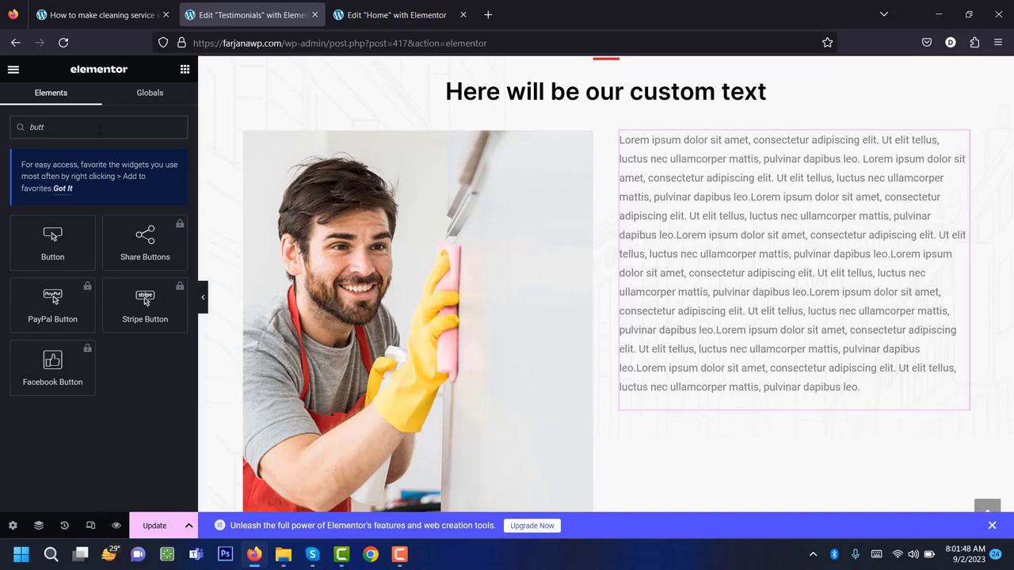
left_click_drag(61, 251, 753, 403)
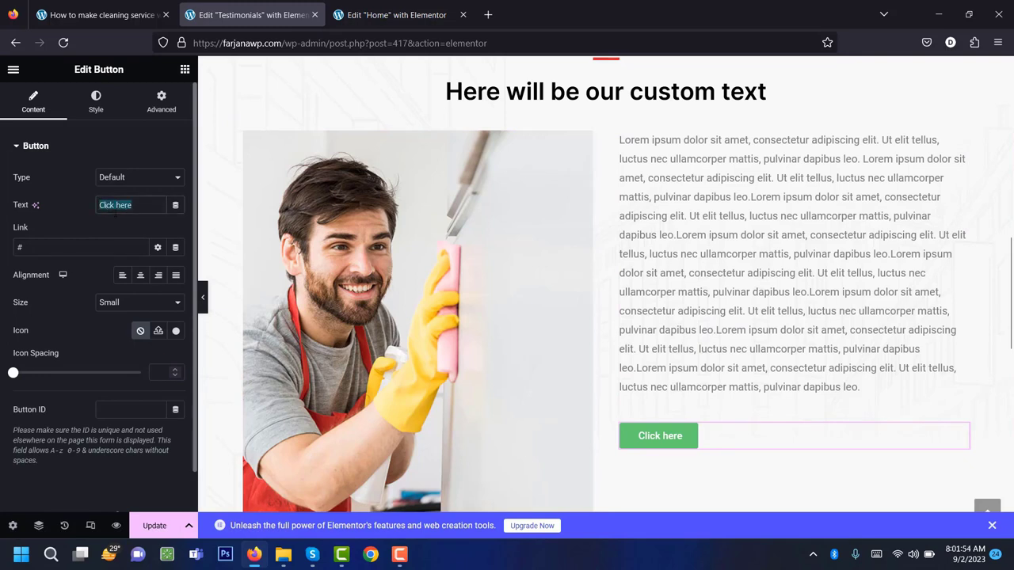
type("Contact us")
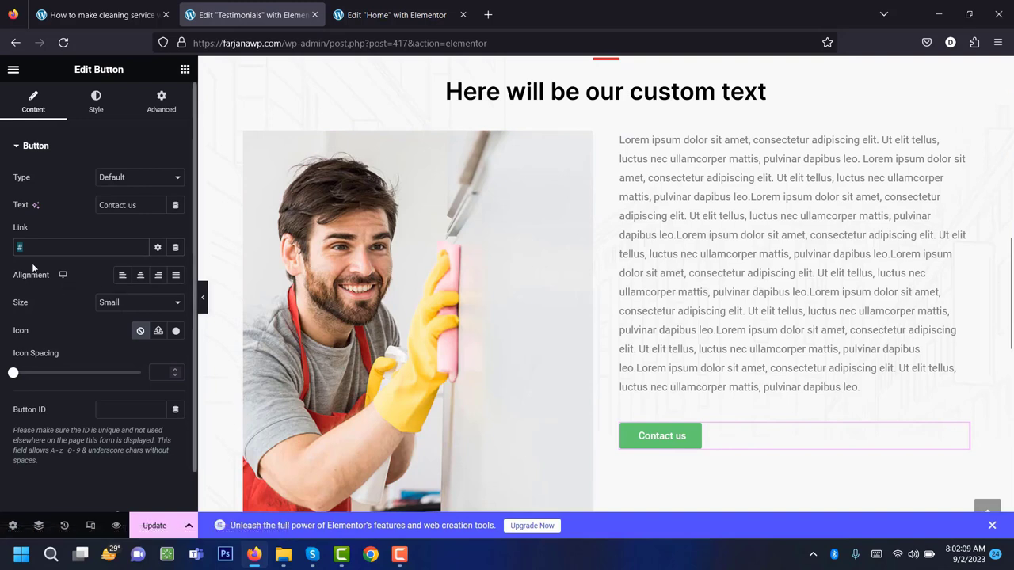
Align the Contact us button left and give it the Bell icon.
left_click(141, 276)
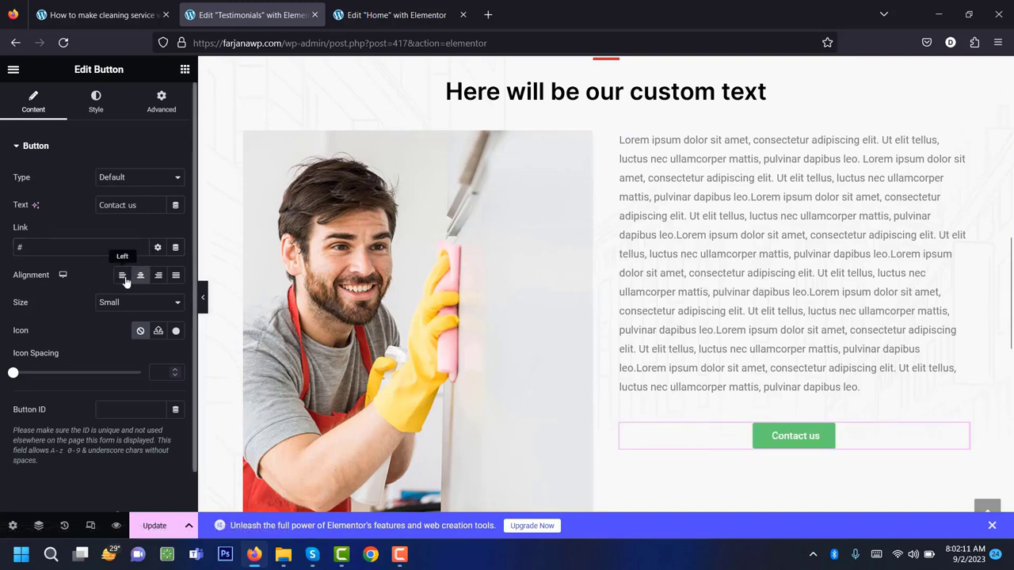
left_click(123, 277)
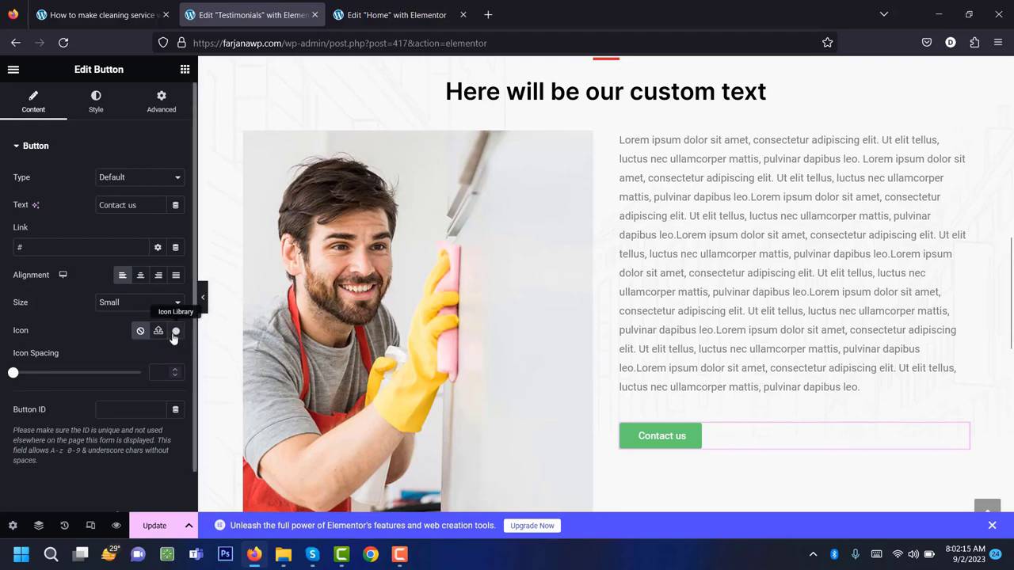
left_click(175, 331)
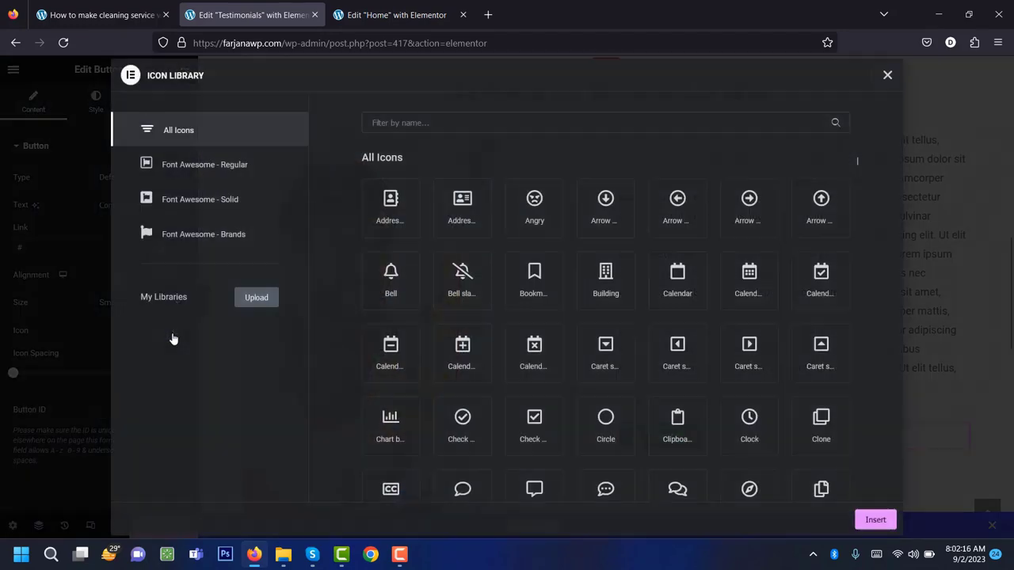
left_click(875, 520)
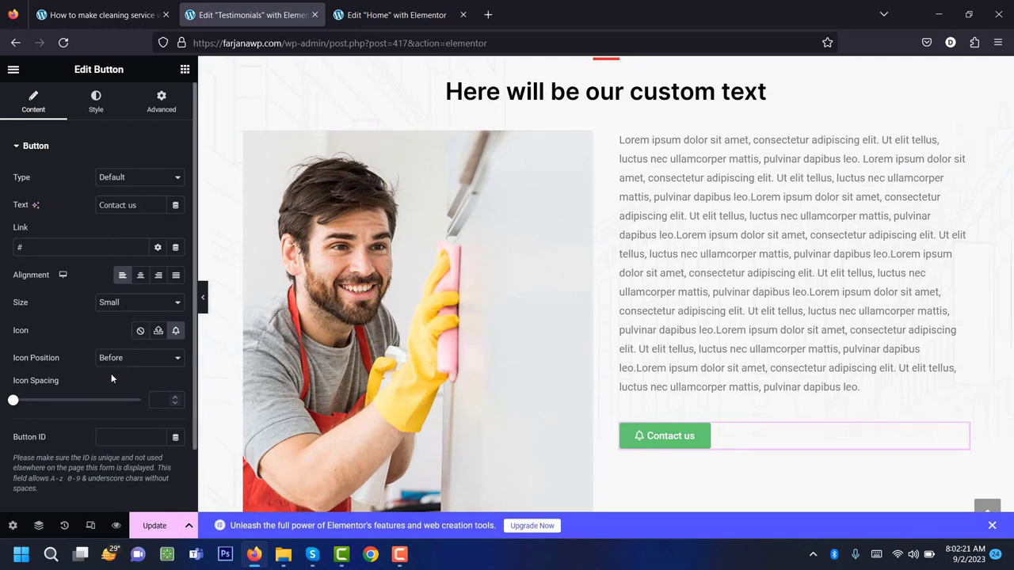
scroll(153, 452, "down", 1)
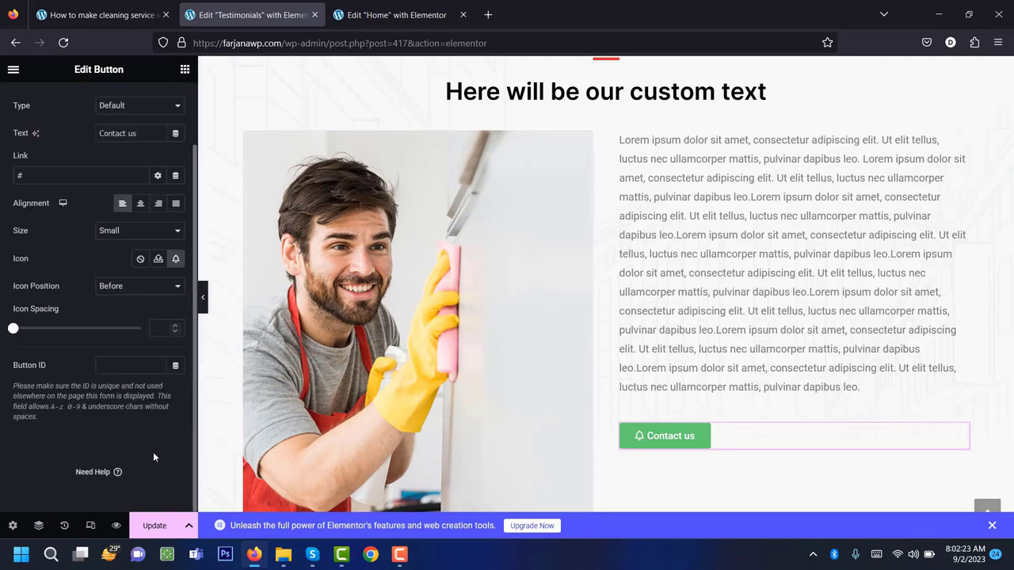
scroll(125, 408, "up", 1)
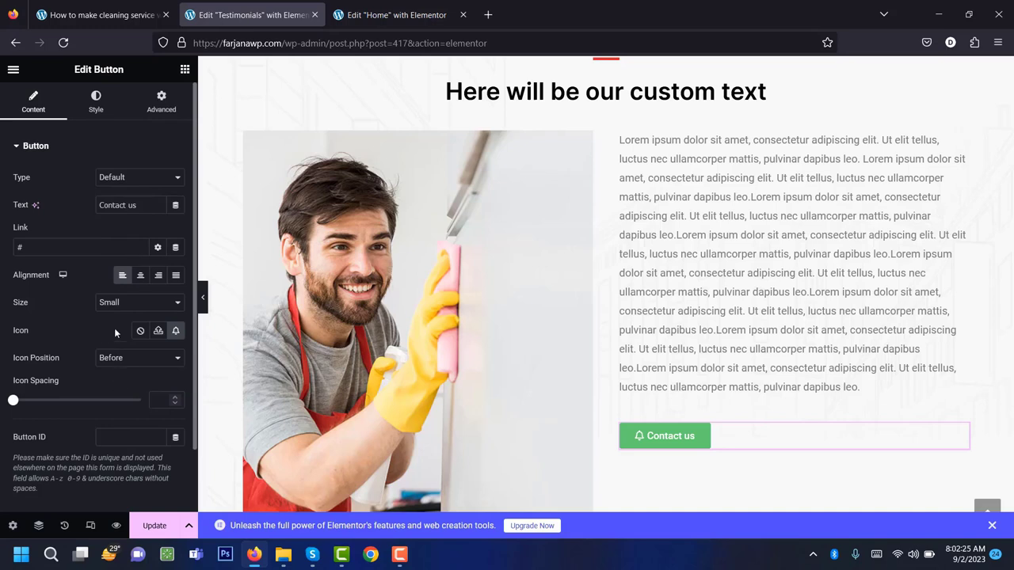
Copy the Home page's red SEE ALL SERVICES button.
left_click(97, 108)
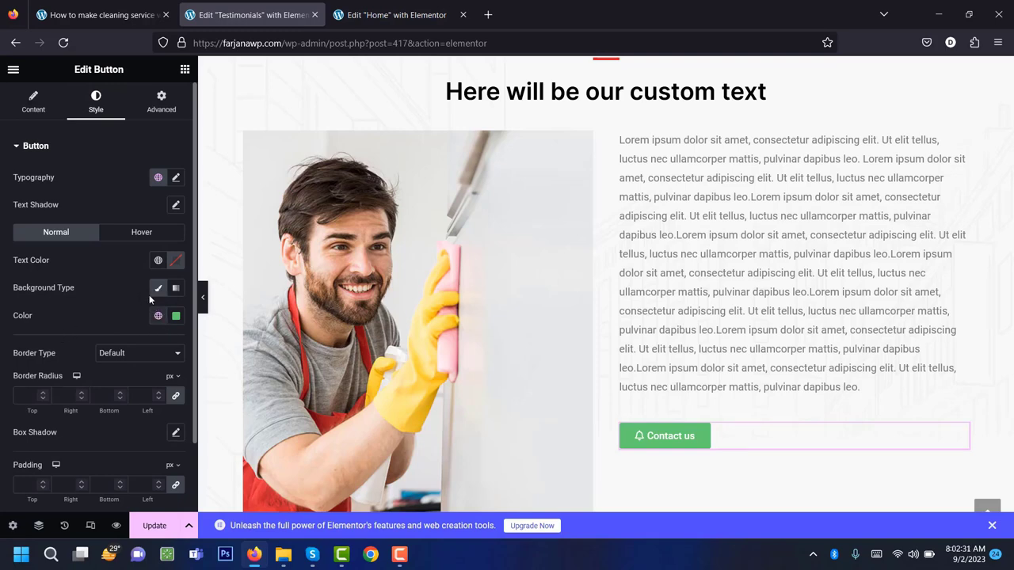
scroll(170, 238, "down", 1)
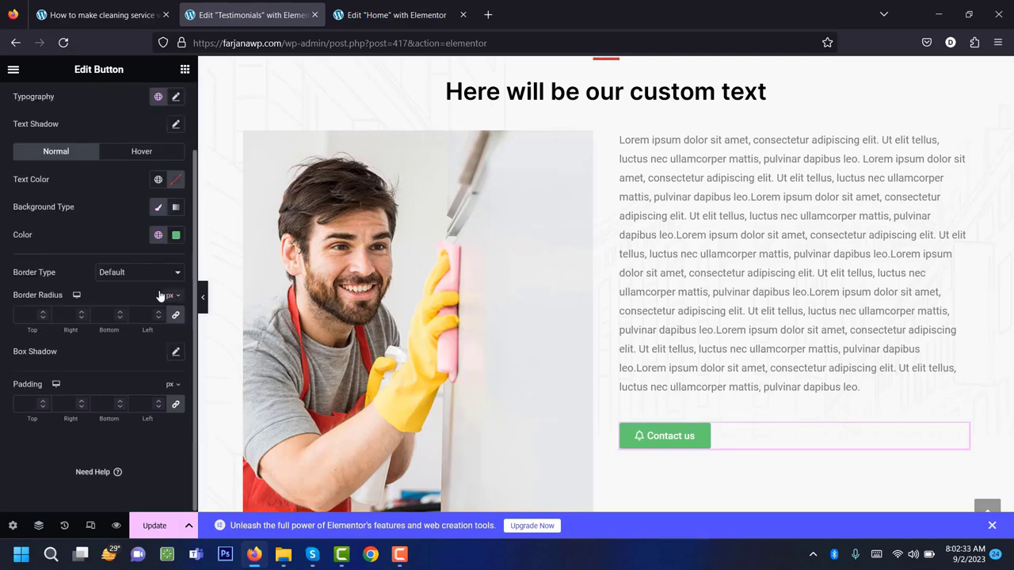
scroll(160, 295, "up", 1)
scroll(410, 229, "up", 5)
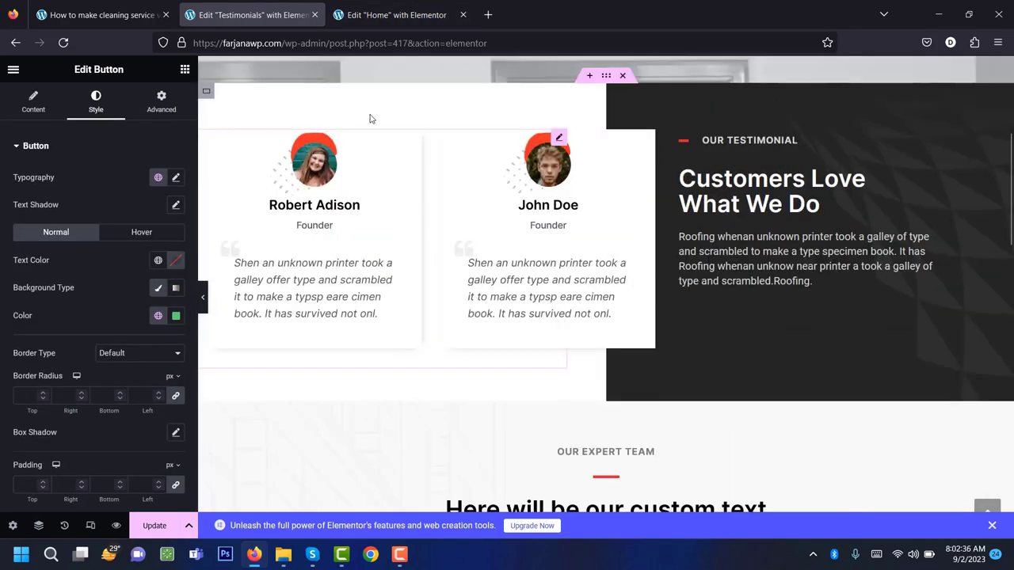
left_click(396, 14)
scroll(512, 304, "up", 6)
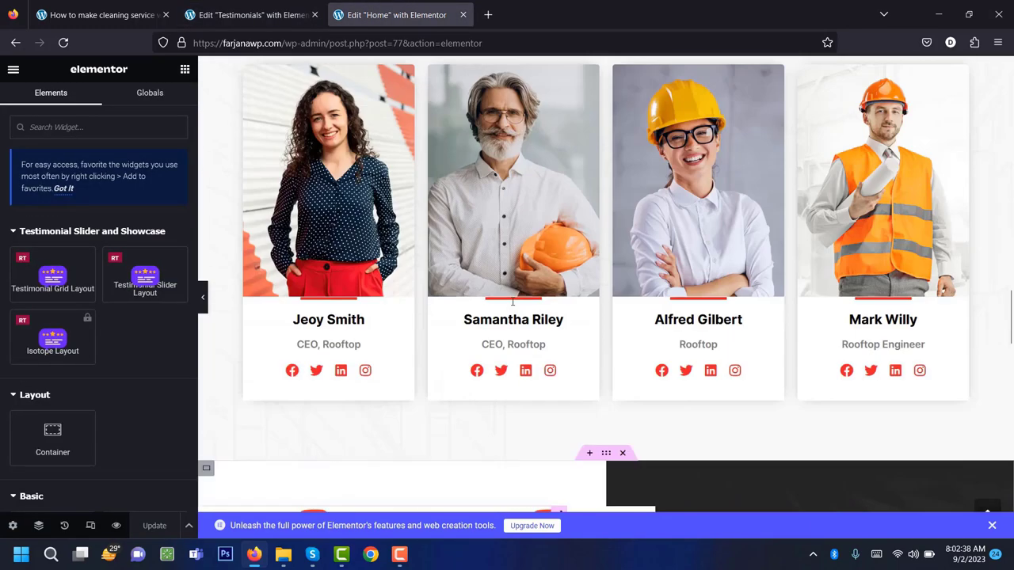
scroll(512, 302, "up", 15)
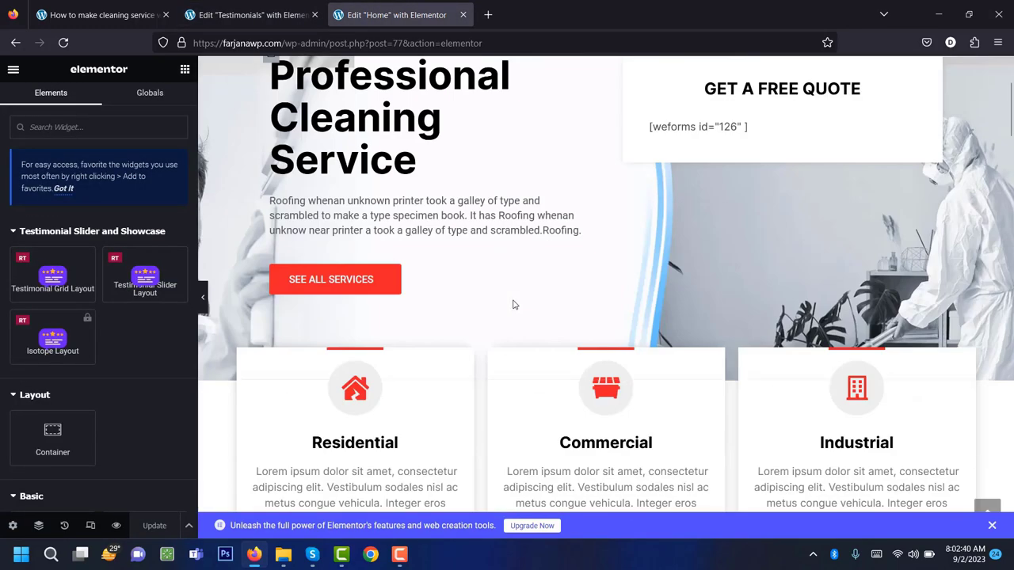
scroll(513, 304, "up", 1)
right_click(333, 351)
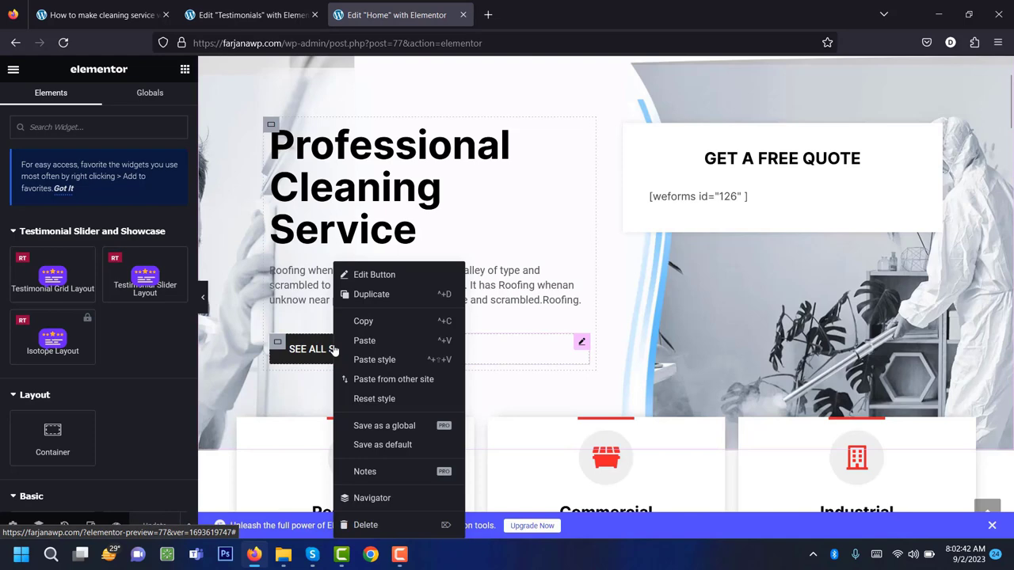
left_click(368, 320)
Paste its style onto Contact us, making it red with white uppercase text.
left_click(301, 14)
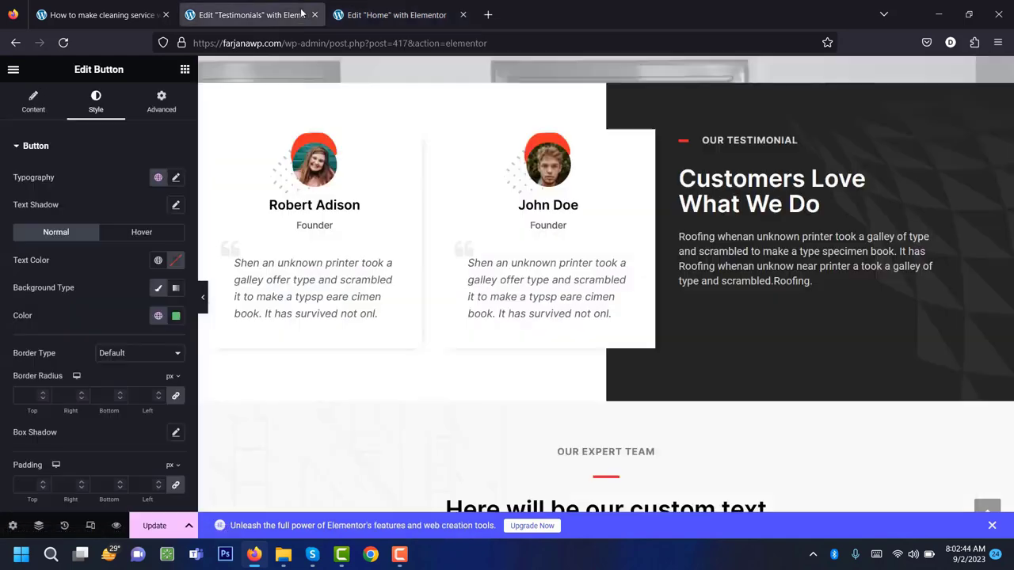
right_click(669, 229)
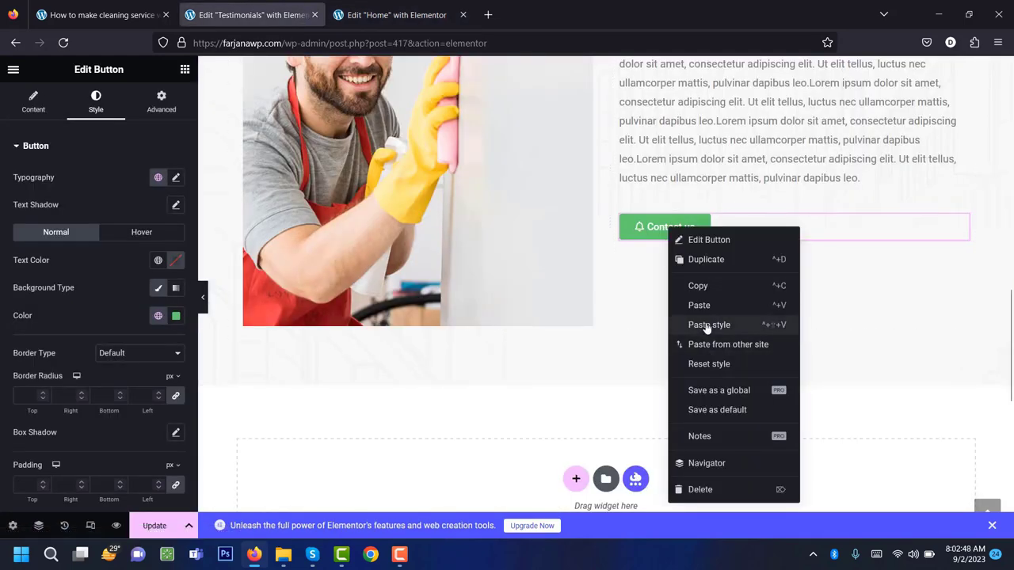
left_click(707, 326)
scroll(699, 311, "up", 2)
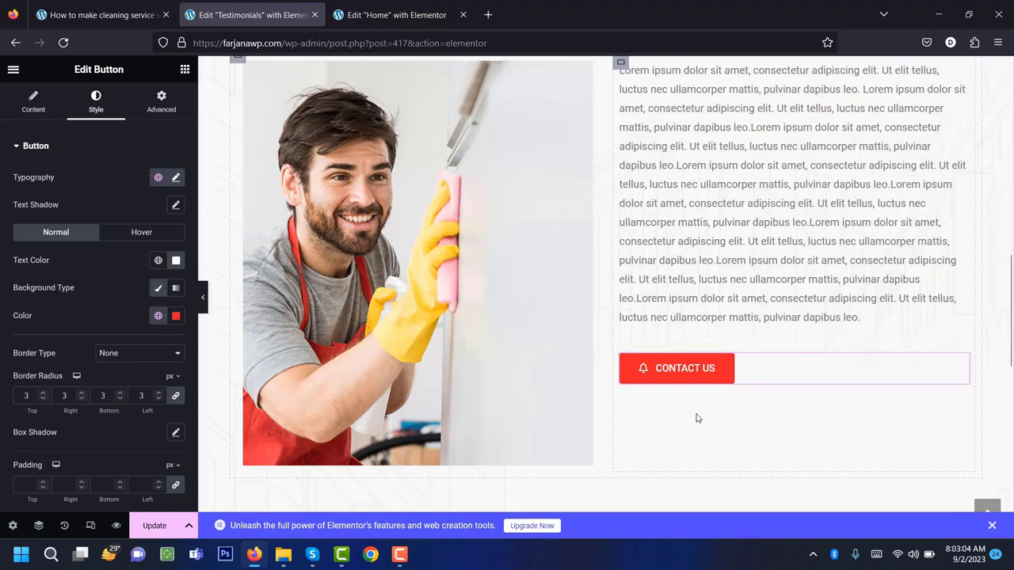
scroll(697, 418, "up", 1)
scroll(692, 405, "down", 4)
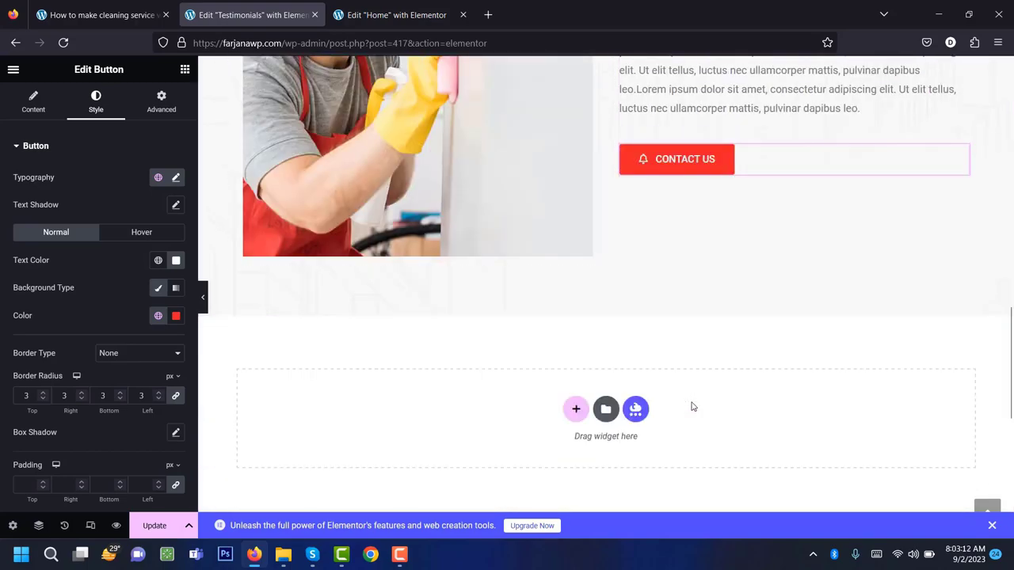
scroll(692, 406, "up", 5)
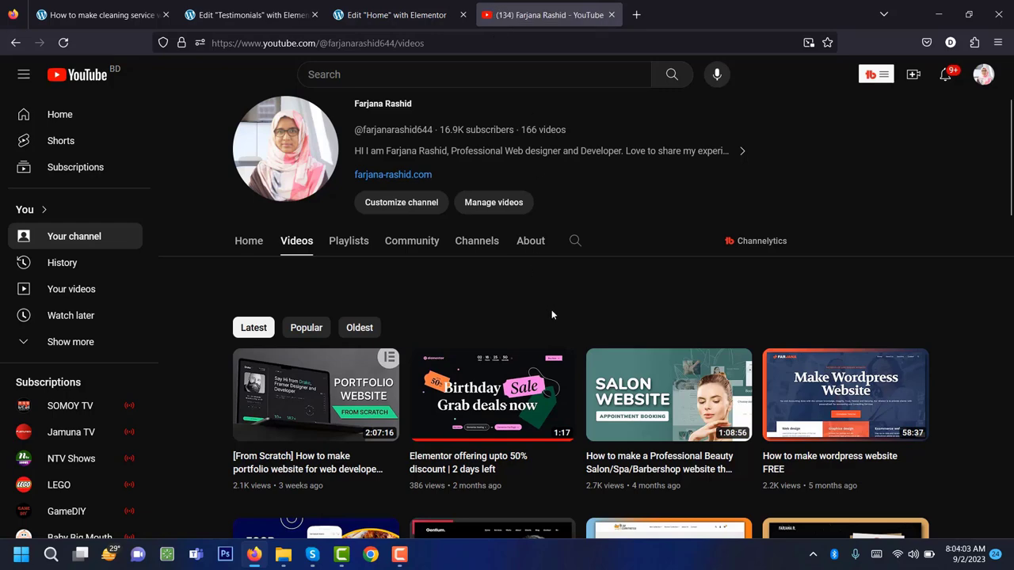
Browse the YouTube channel's videos, then delete the Our Expert Team section from Testimonials.
scroll(552, 316, "down", 2)
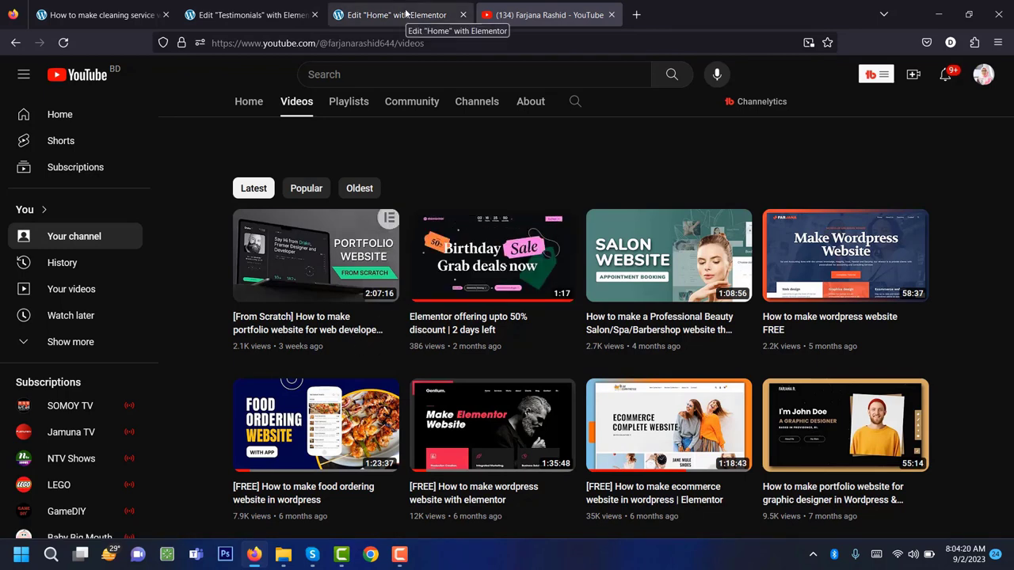
left_click(406, 14)
scroll(583, 350, "down", 4)
left_click(287, 18)
scroll(556, 424, "down", 4)
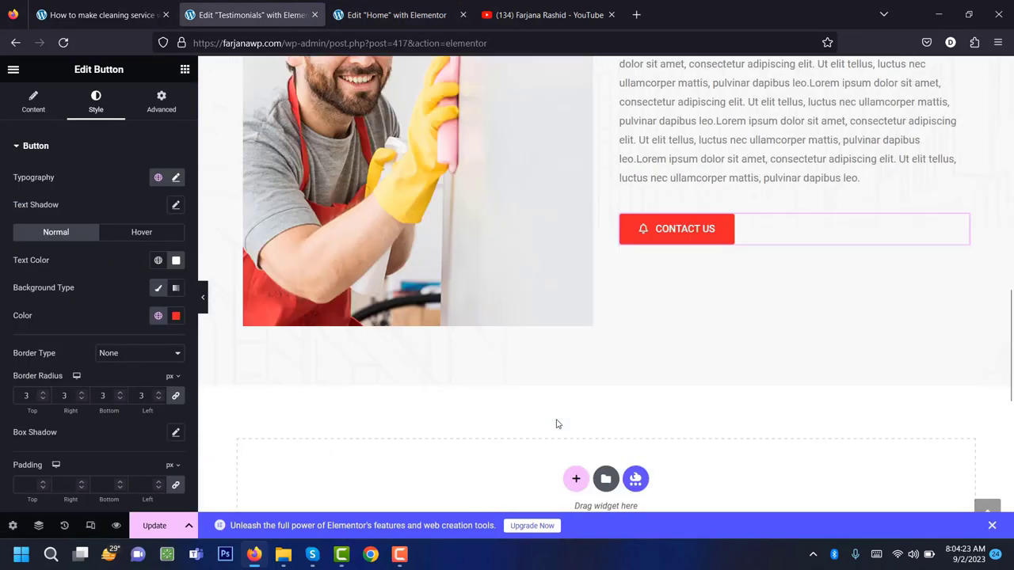
scroll(556, 424, "up", 8)
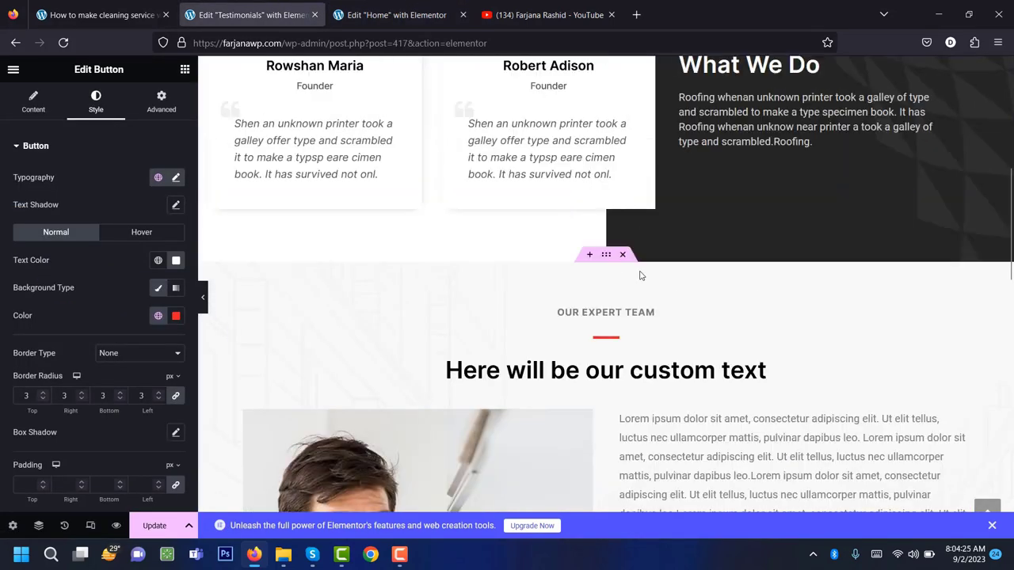
left_click(624, 256)
left_click(396, 14)
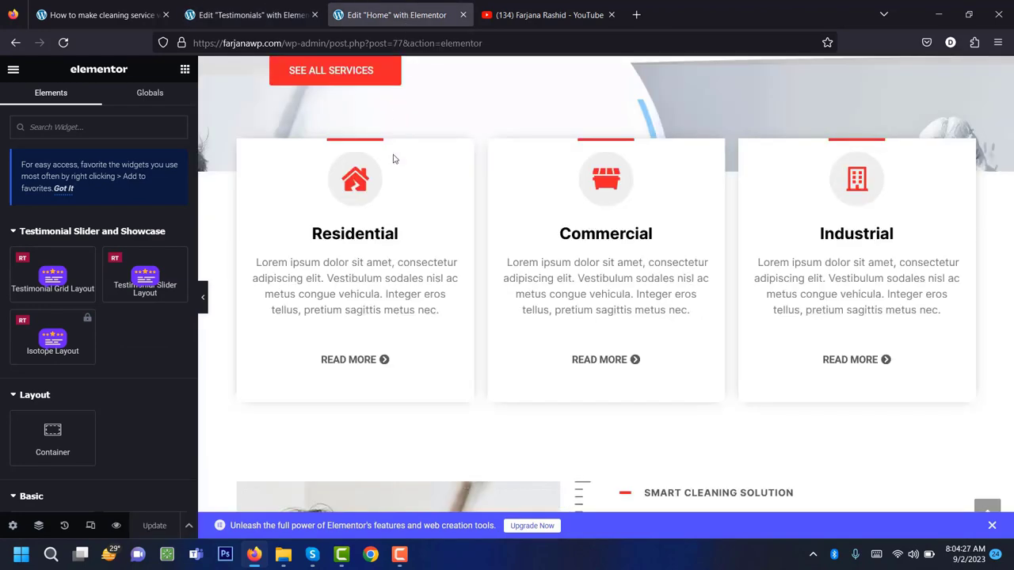
Copy the Home page's 'We offer FREE estimates' section and paste it into Testimonials.
scroll(452, 366, "down", 10)
scroll(450, 370, "down", 4)
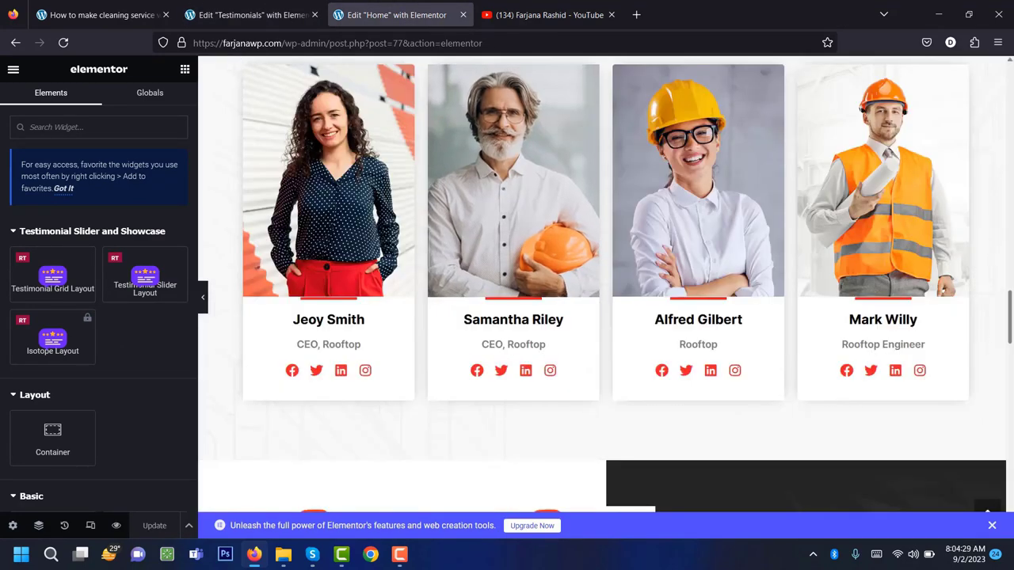
scroll(586, 364, "down", 7)
right_click(606, 186)
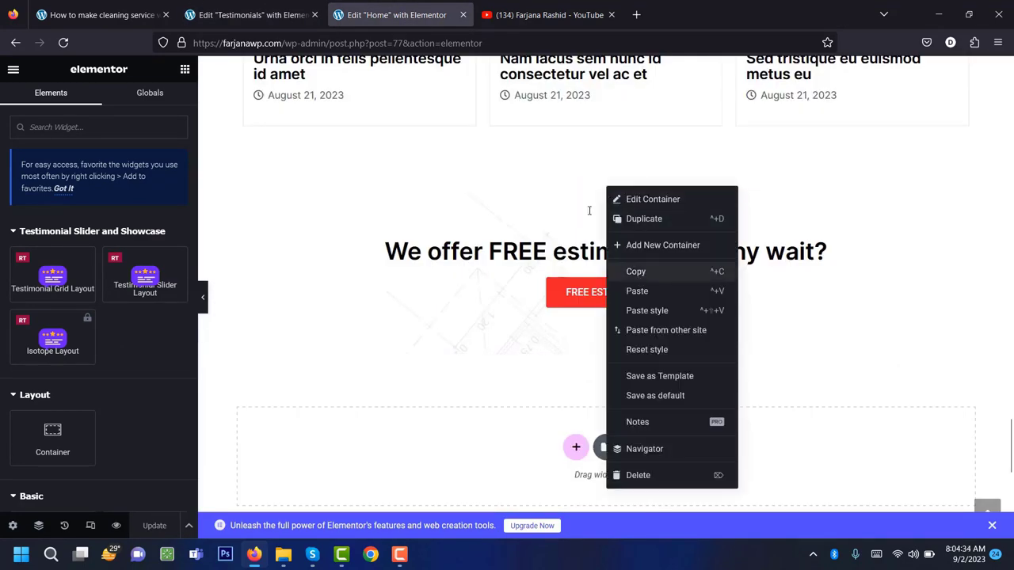
left_click(636, 272)
key("ctrl+shift+Tab")
right_click(574, 354)
left_click(586, 361)
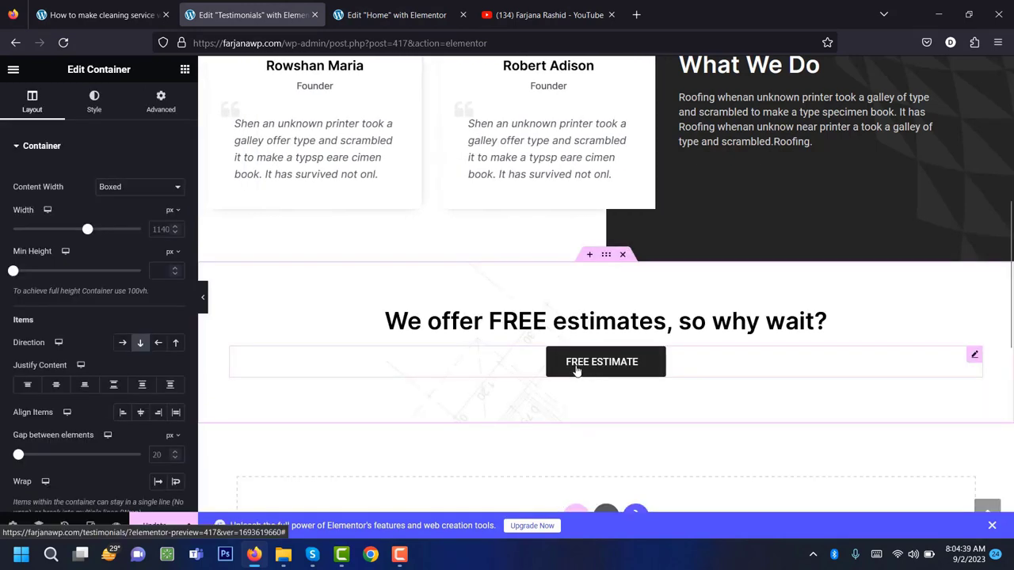
left_click(629, 361)
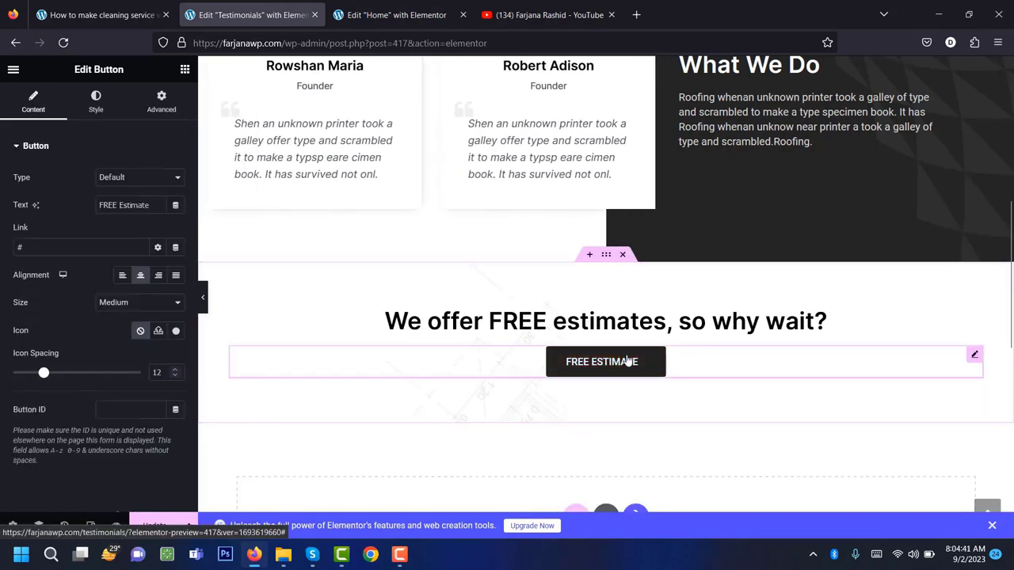
key("ctrl+Tab")
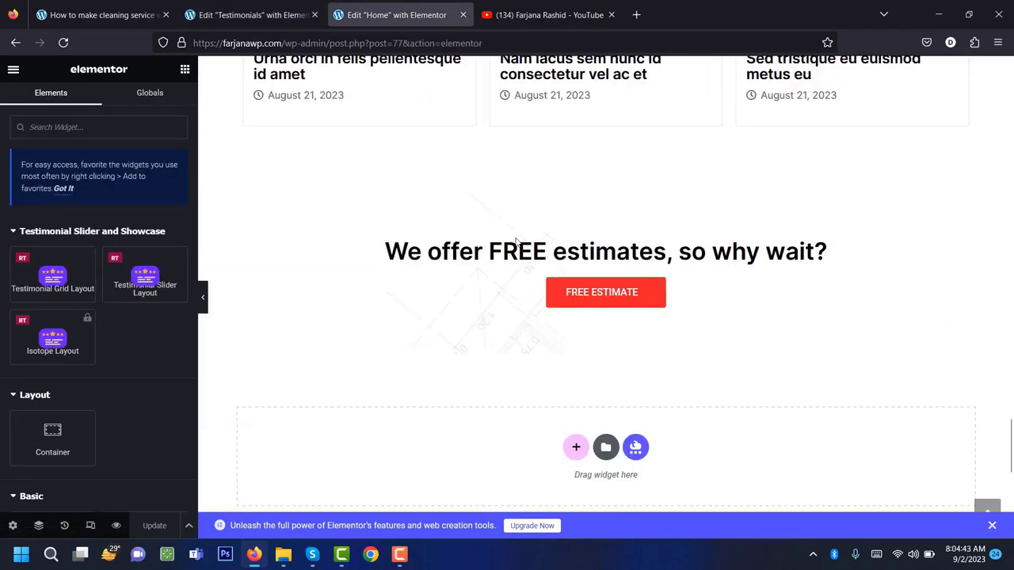
scroll(522, 268, "up", 3)
scroll(523, 268, "up", 1)
left_click_drag(284, 43, 193, 43)
left_click(249, 14)
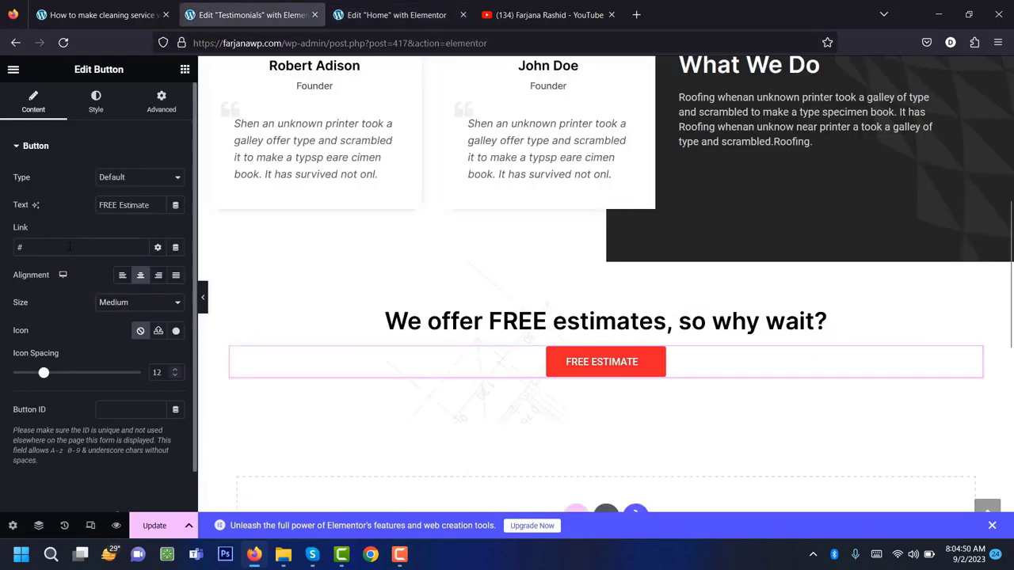
key("ctrl+v")
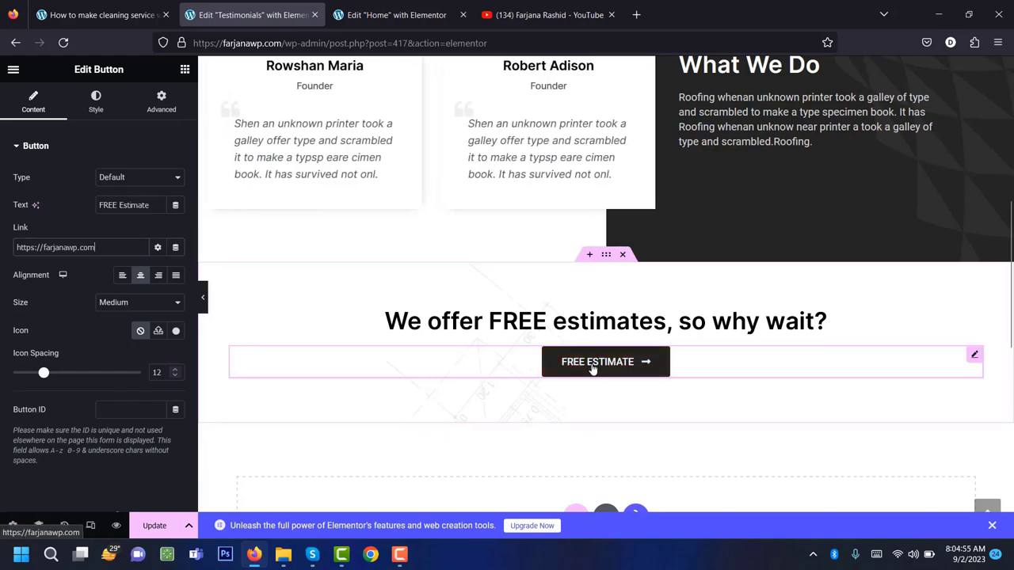
scroll(488, 403, "up", 3)
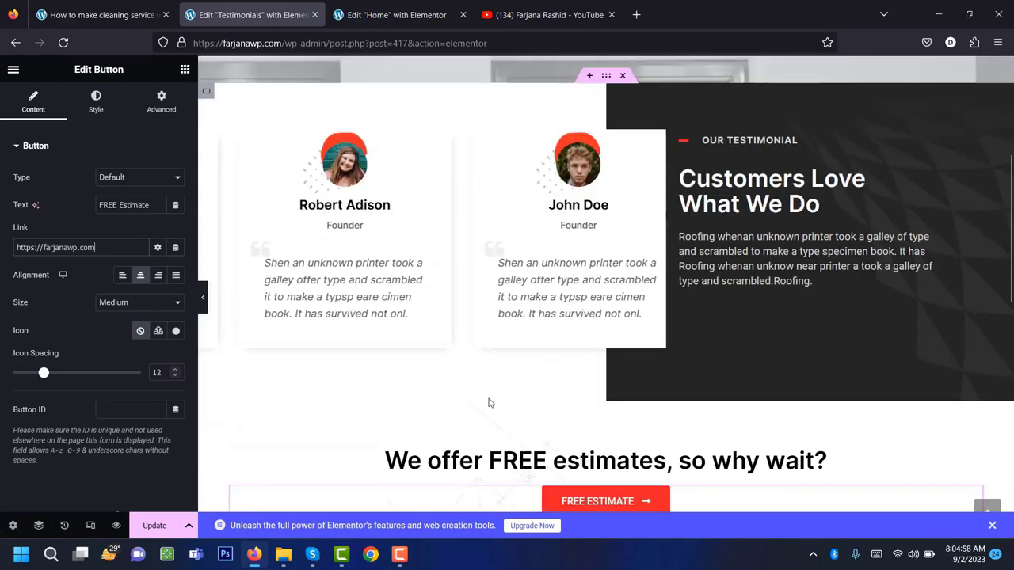
key("ctrl+Tab")
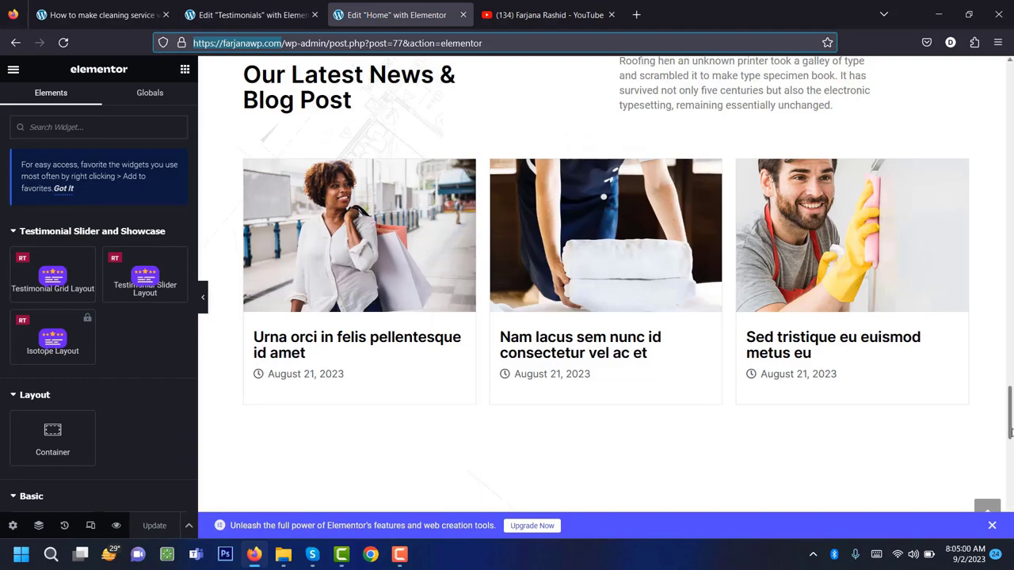
left_click_drag(1010, 432, 1010, 75)
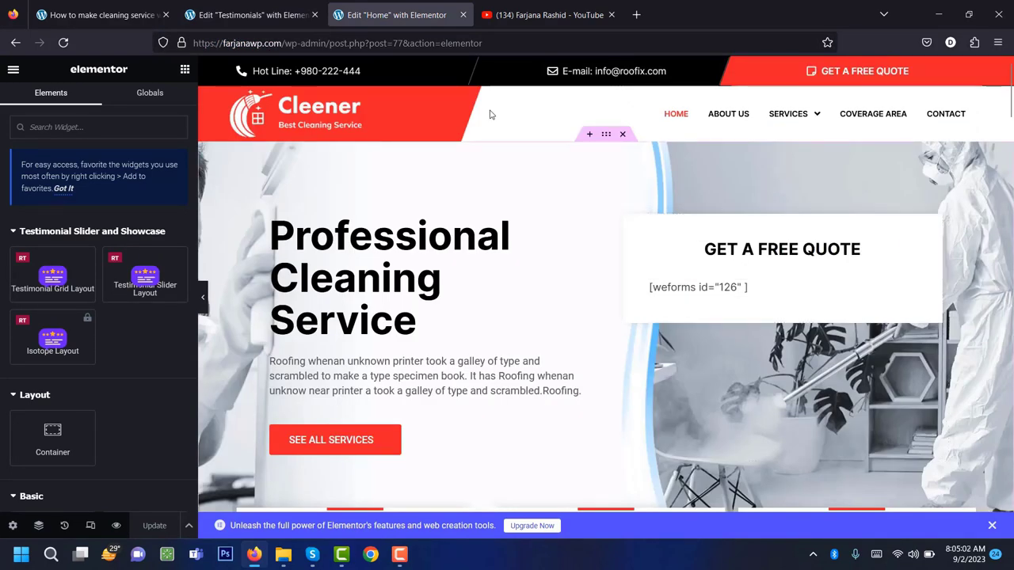
left_click(252, 14)
scroll(444, 348, "up", 2)
scroll(476, 380, "down", 6)
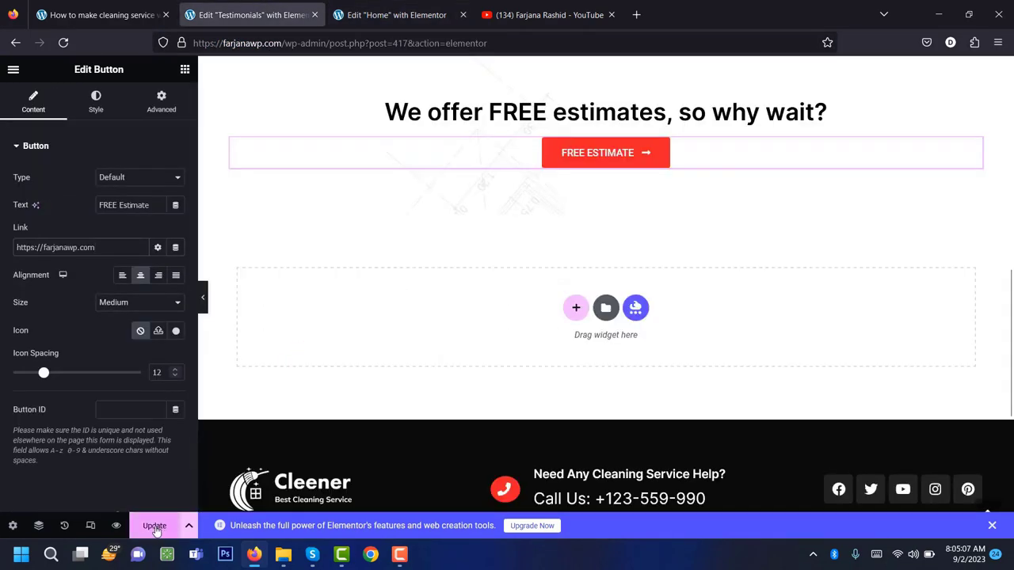
left_click(154, 527)
left_click(13, 70)
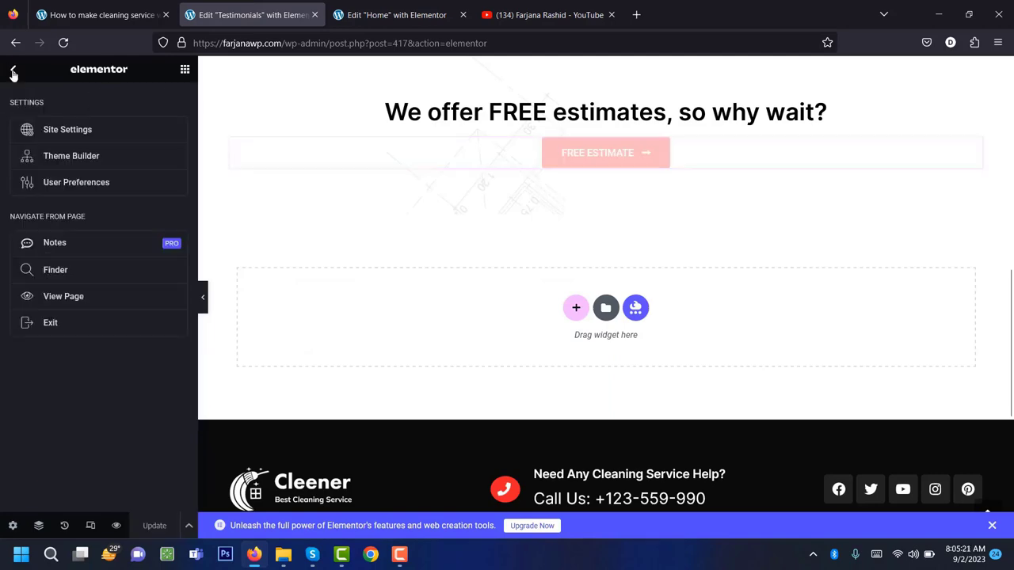
left_click(94, 306)
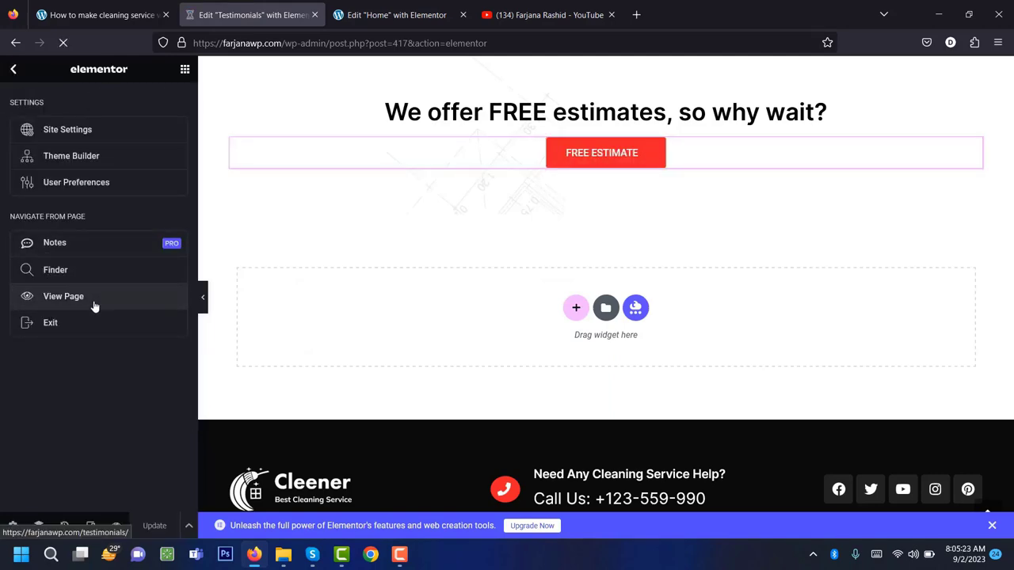
scroll(242, 412, "down", 6)
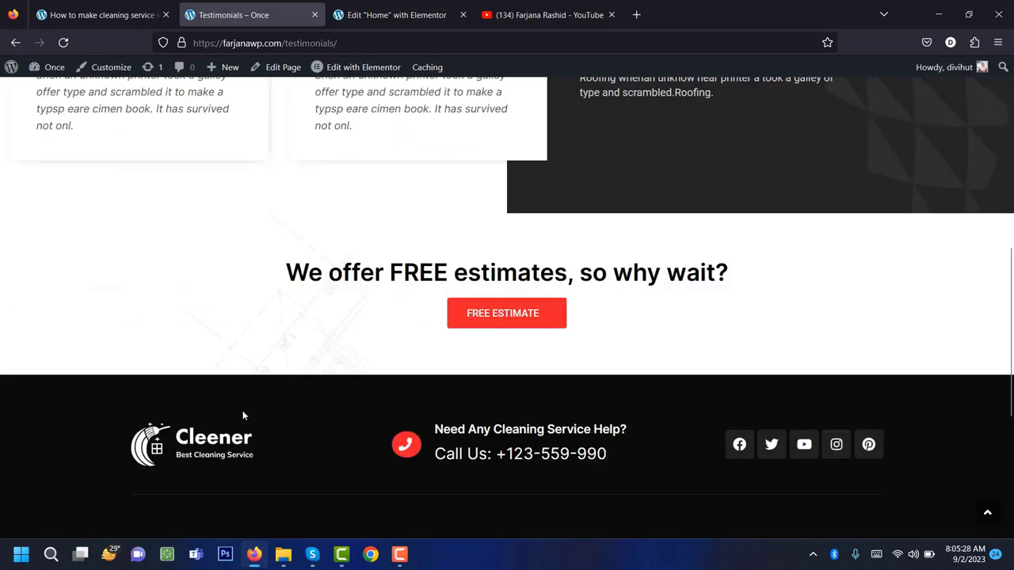
scroll(441, 419, "up", 1)
left_click(507, 385)
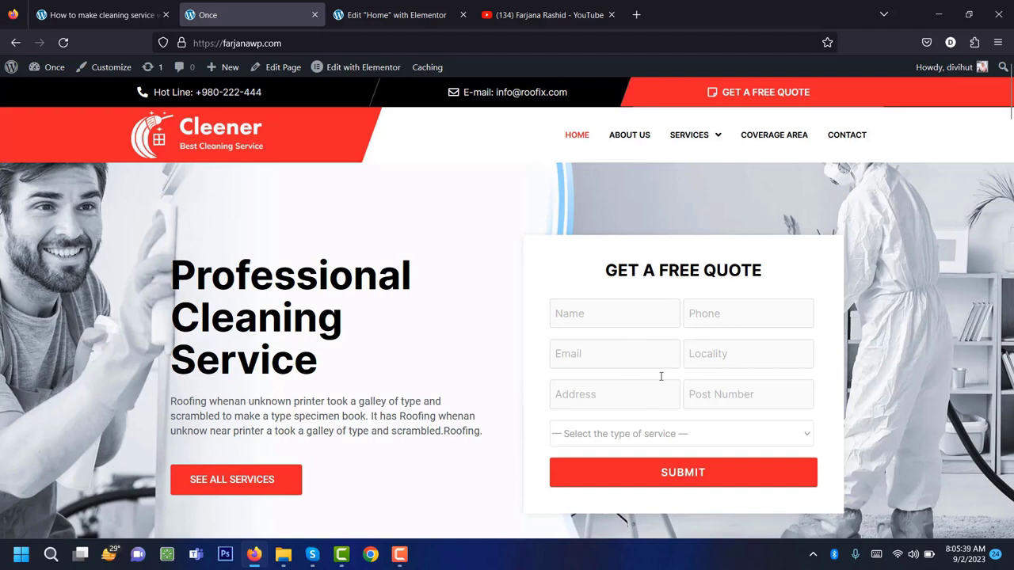
scroll(560, 418, "down", 2)
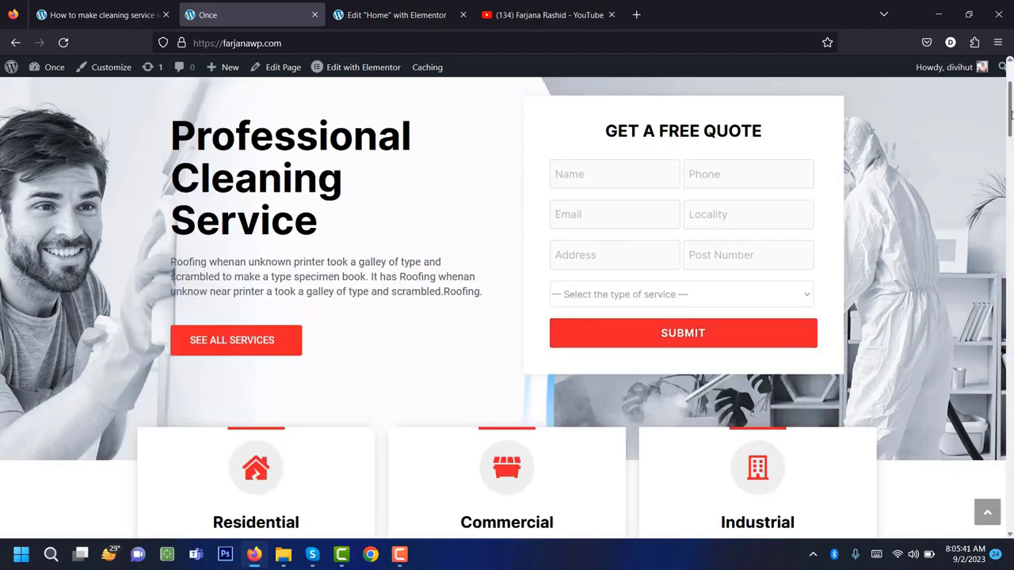
left_click_drag(1011, 115, 1010, 158)
scroll(966, 468, "up", 5)
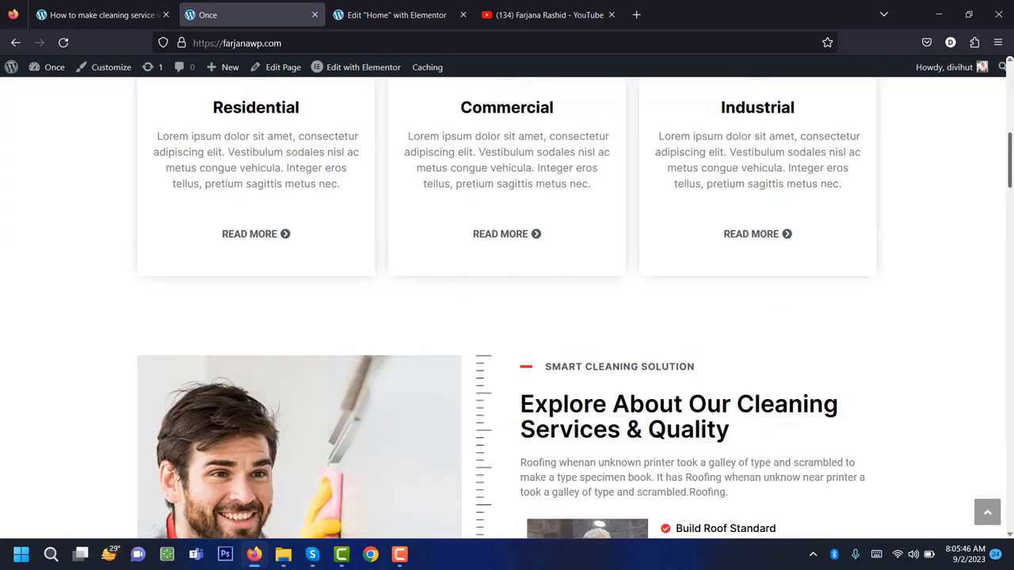
scroll(813, 257, "down", 5)
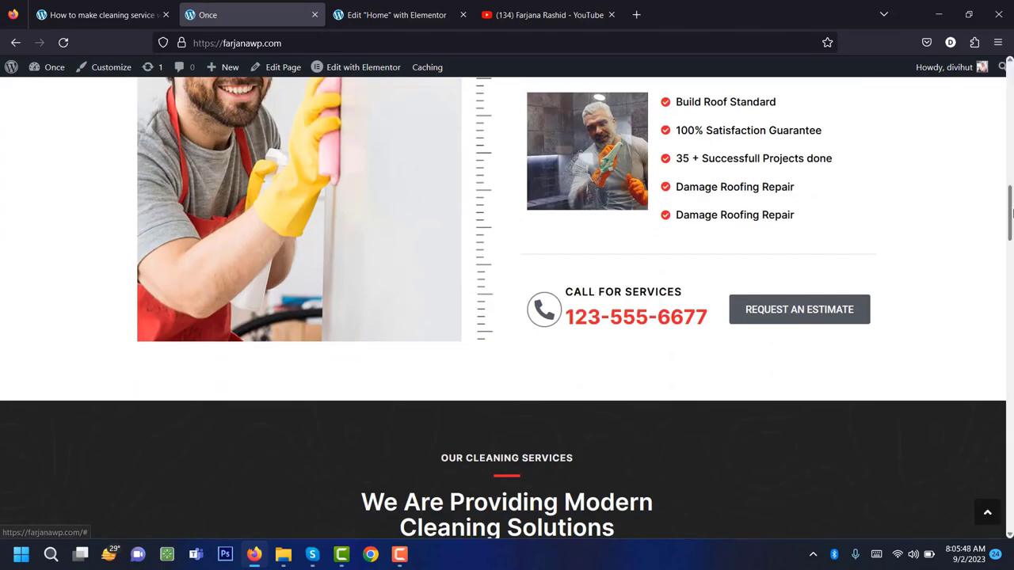
left_click_drag(1012, 212, 1012, 102)
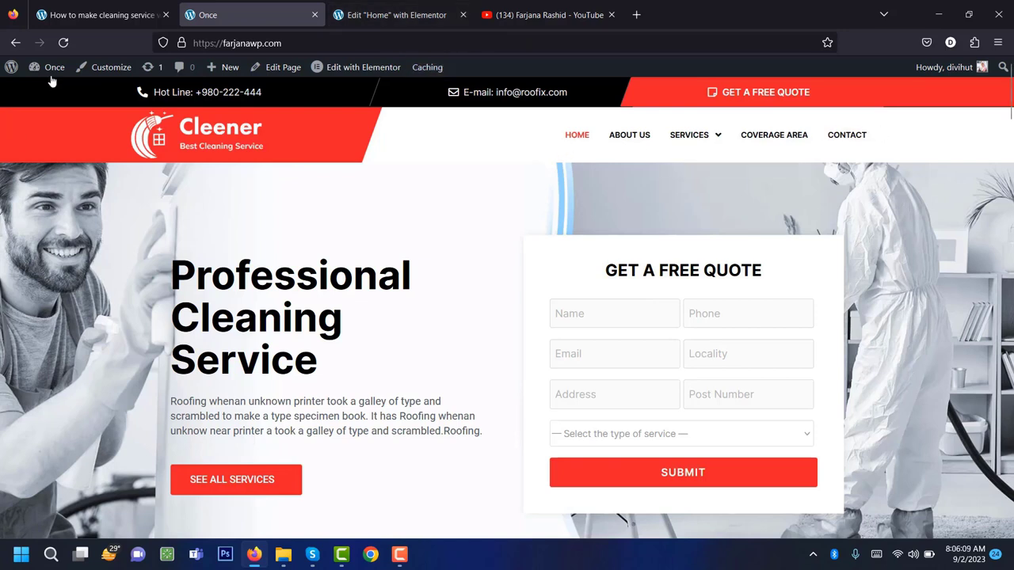
Add the Testimonials page to the Main Menu between Coverage Area and Contact, and save the menu.
mouse_move(54, 76)
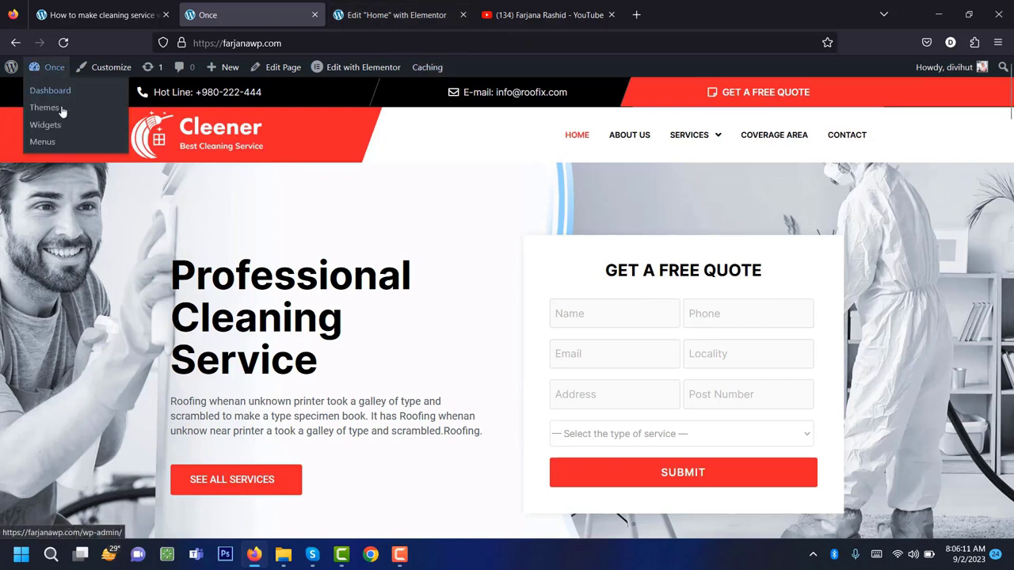
middle_click(41, 142)
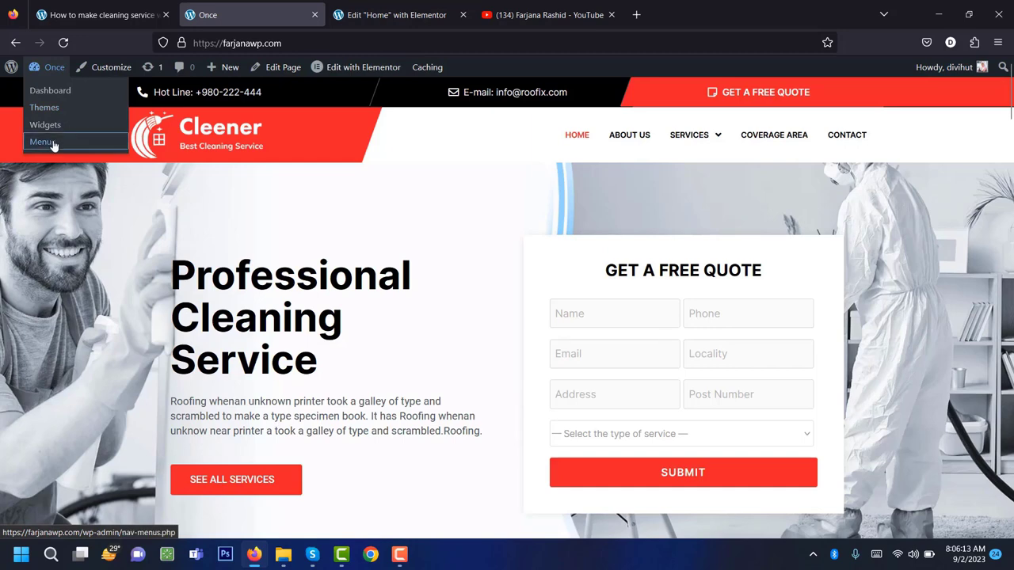
scroll(443, 293, "down", 3)
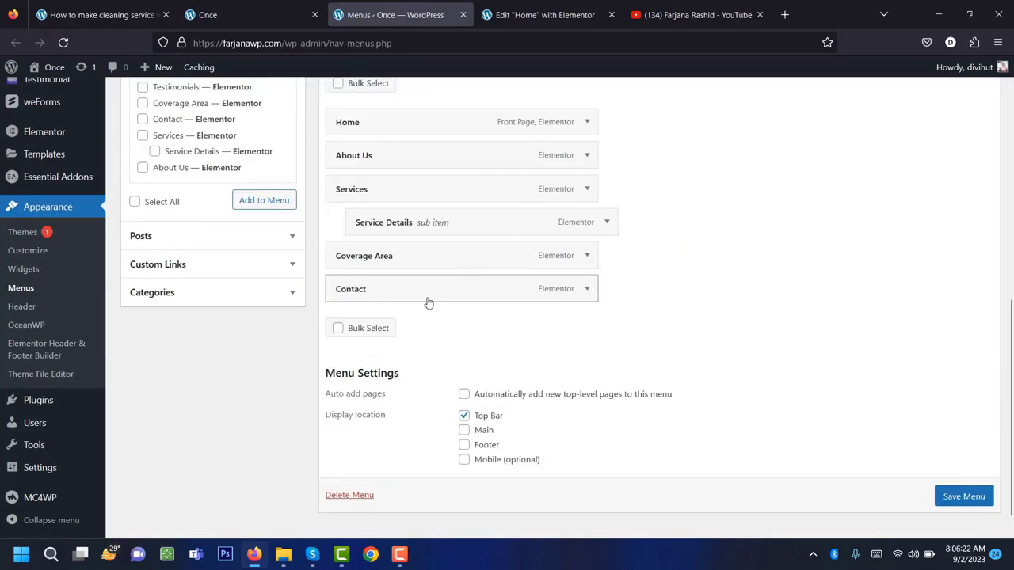
scroll(372, 309, "up", 2)
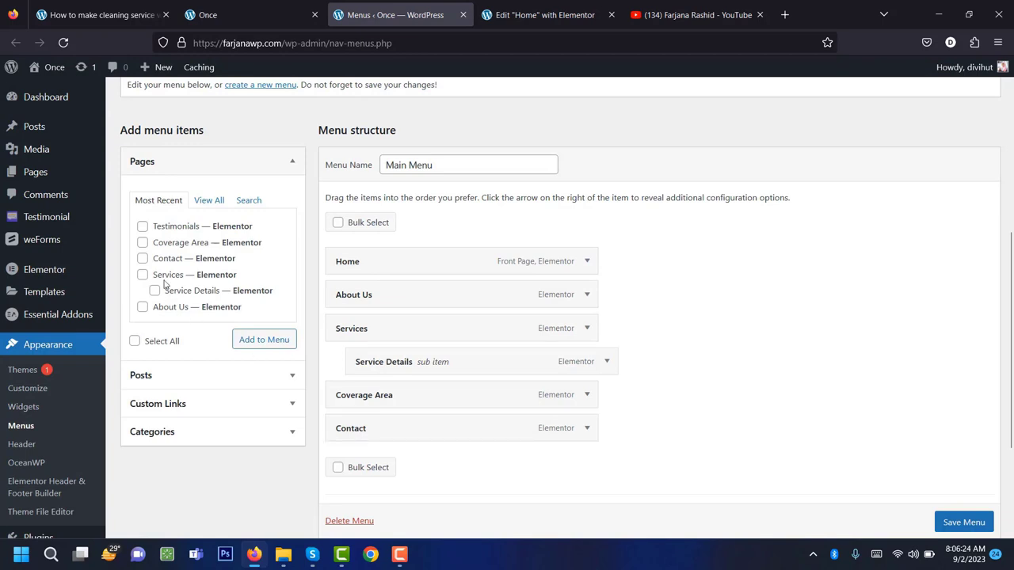
left_click(212, 202)
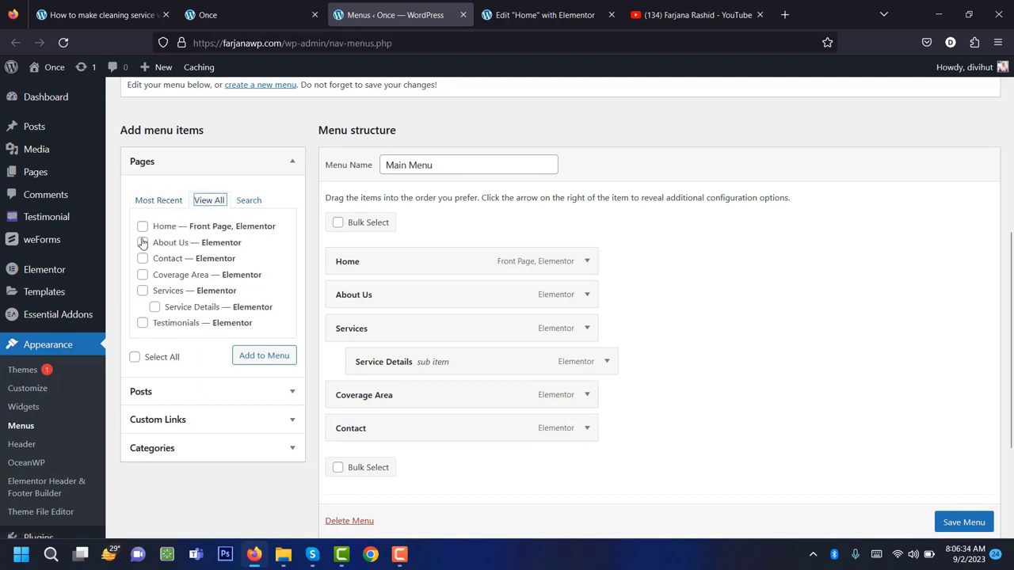
left_click(142, 324)
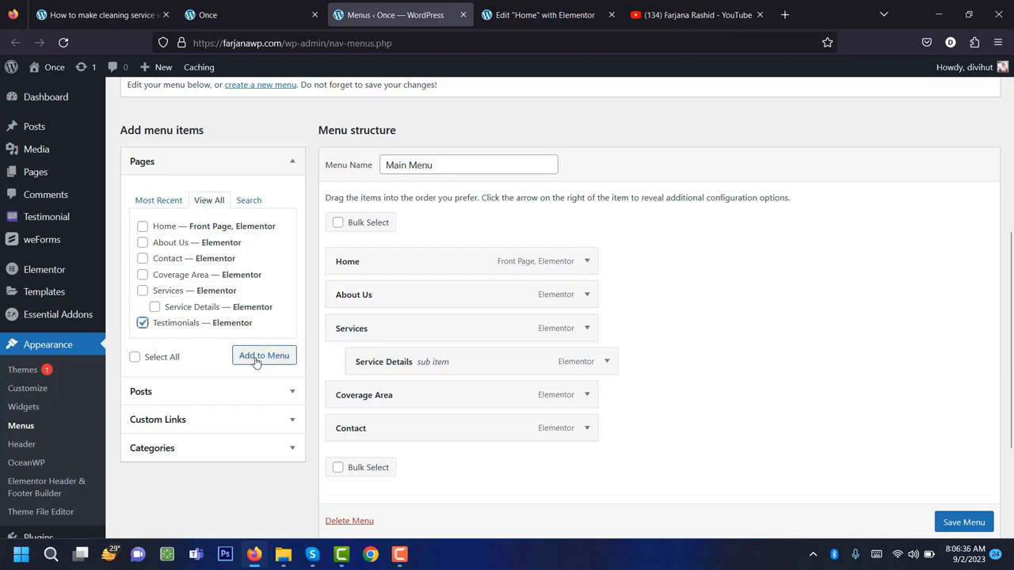
left_click(256, 359)
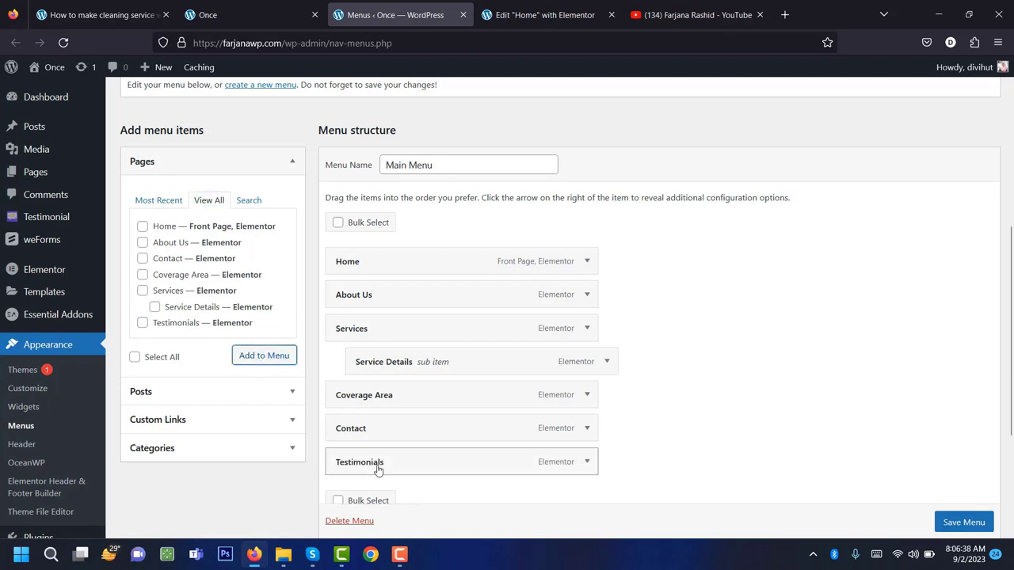
left_click_drag(432, 464, 436, 426)
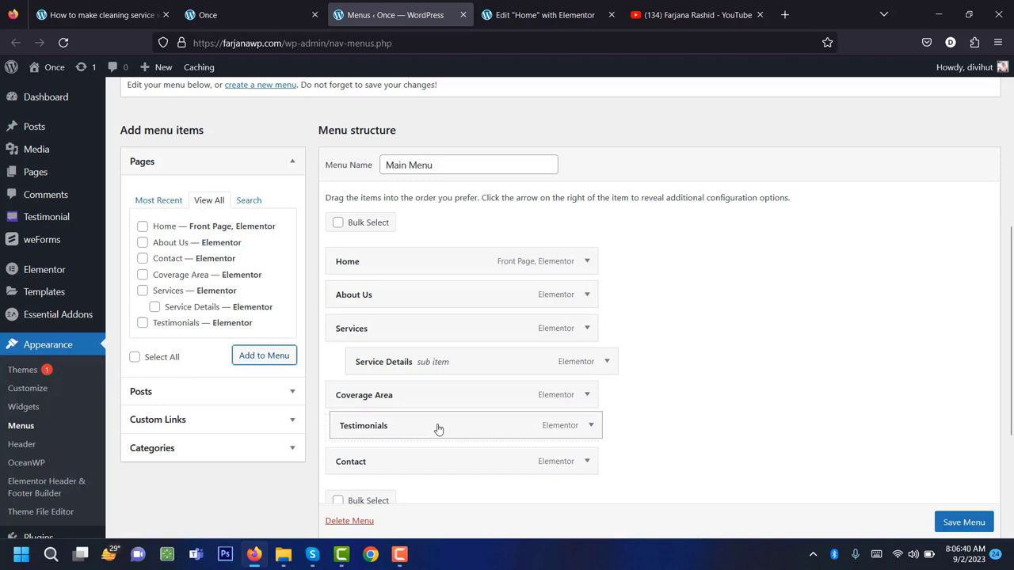
scroll(936, 454, "down", 3)
left_click(955, 468)
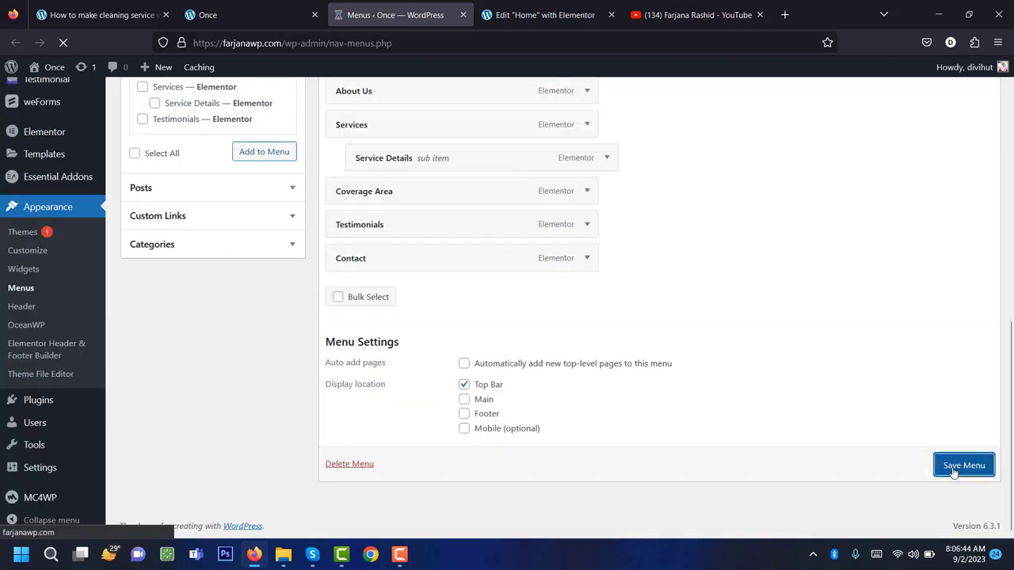
Reload the live homepage to confirm TESTIMONIALS appears before CONTACT in the menu.
left_click(241, 12)
right_click(110, 204)
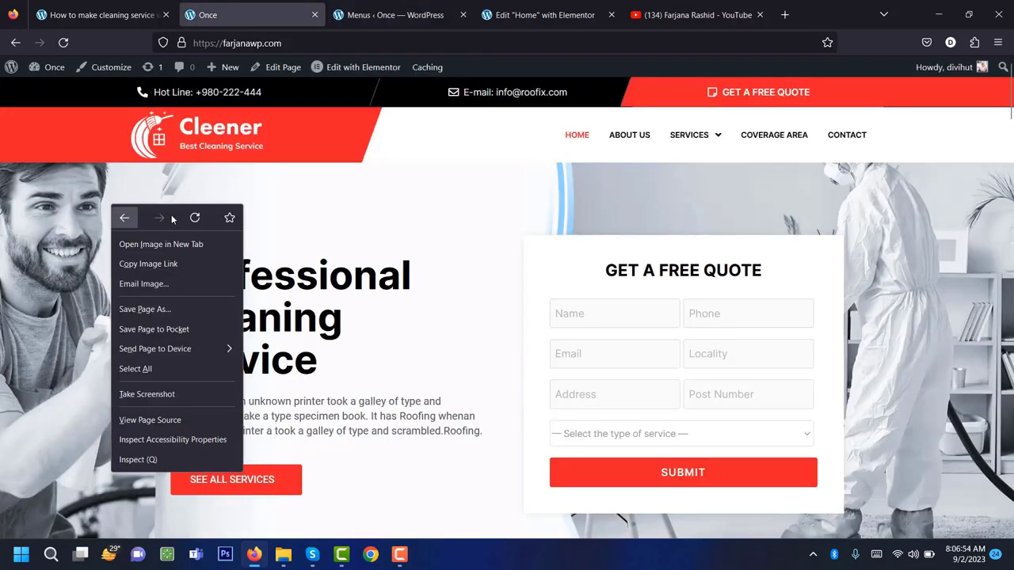
left_click(197, 220)
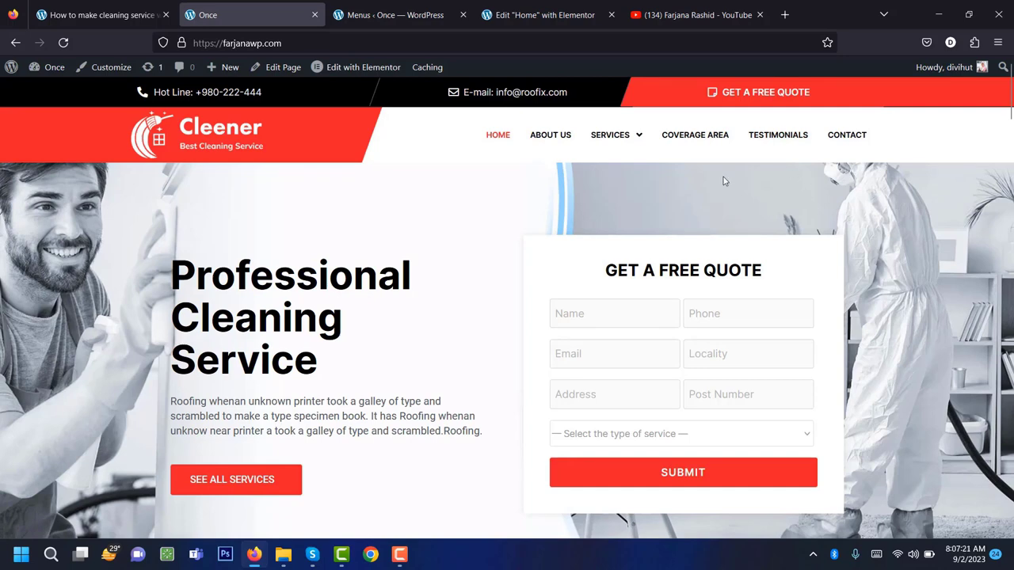
left_click(535, 6)
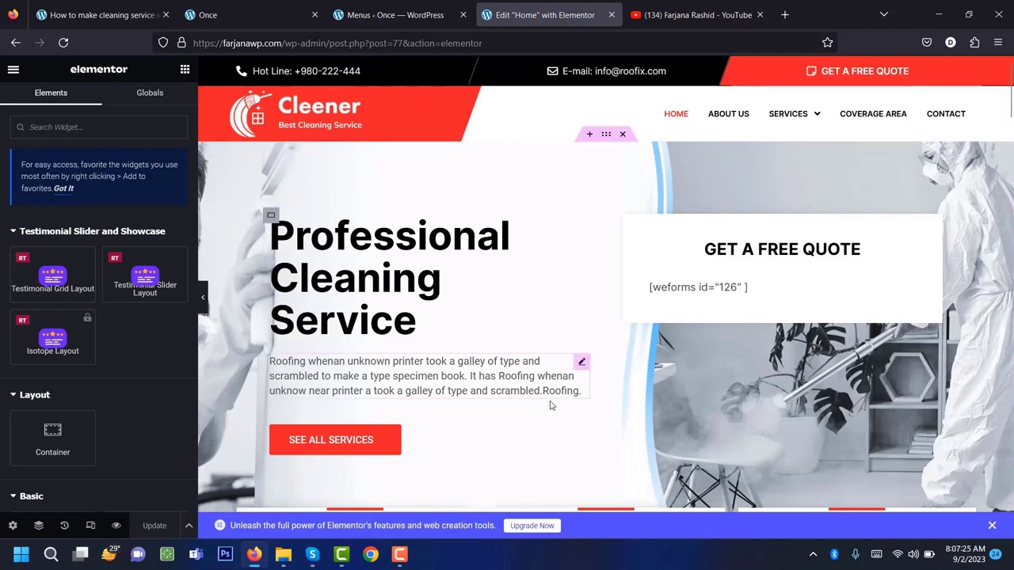
Inspect the SEE ALL SERVICES button's background colour in its Style settings, leaving it unchanged.
scroll(404, 436, "down", 3)
scroll(407, 438, "up", 2)
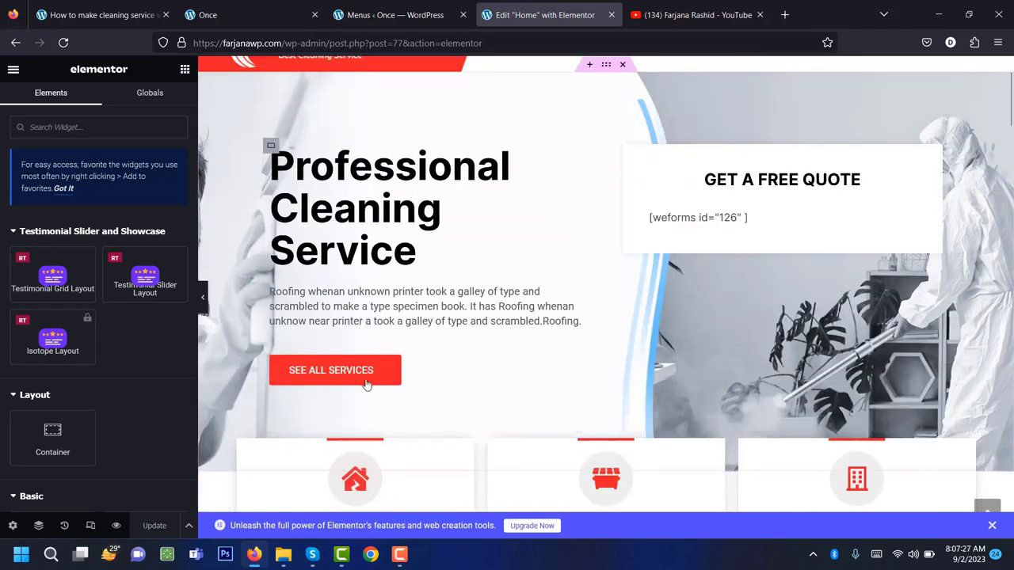
left_click(433, 379)
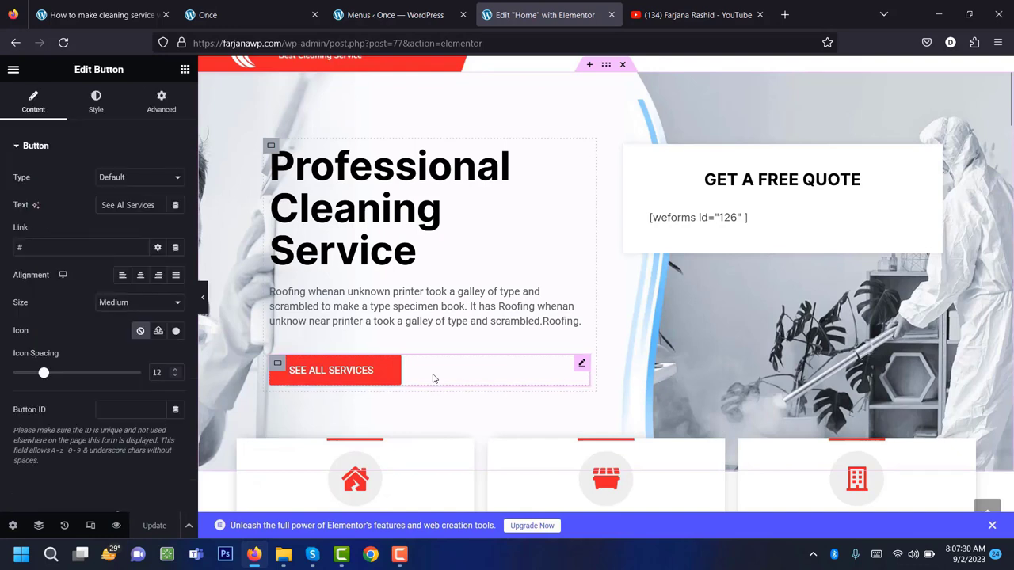
left_click(95, 104)
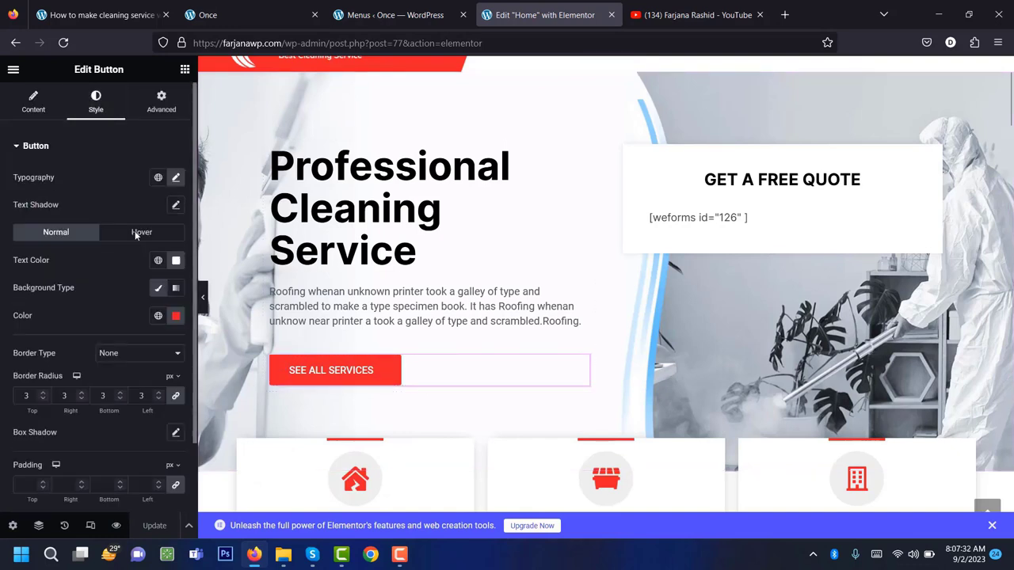
left_click(176, 316)
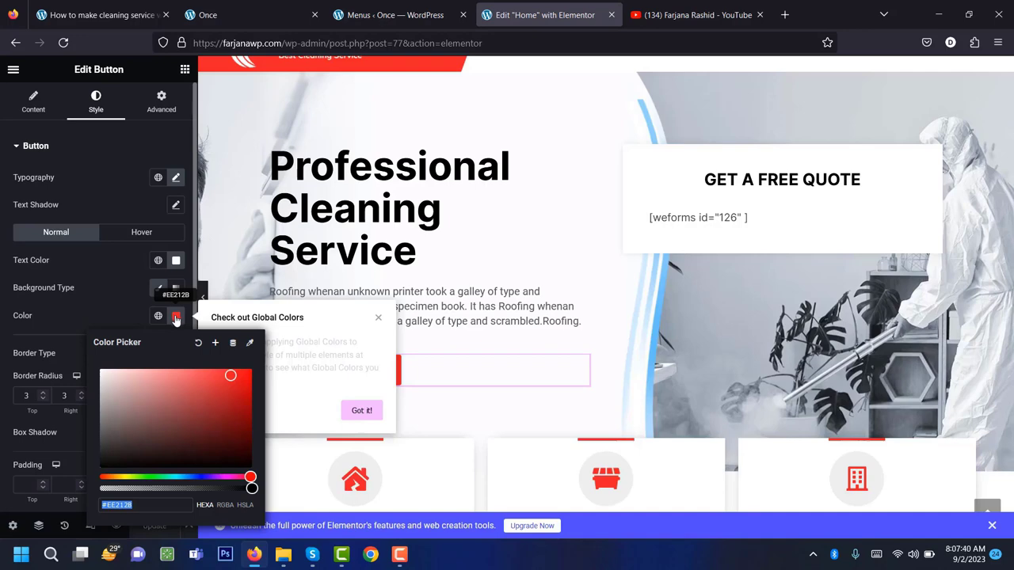
left_click(479, 374)
Review the Residential house icon's Style settings: 37 px size, 23 px padding, white-on-red colours.
scroll(484, 380, "down", 2)
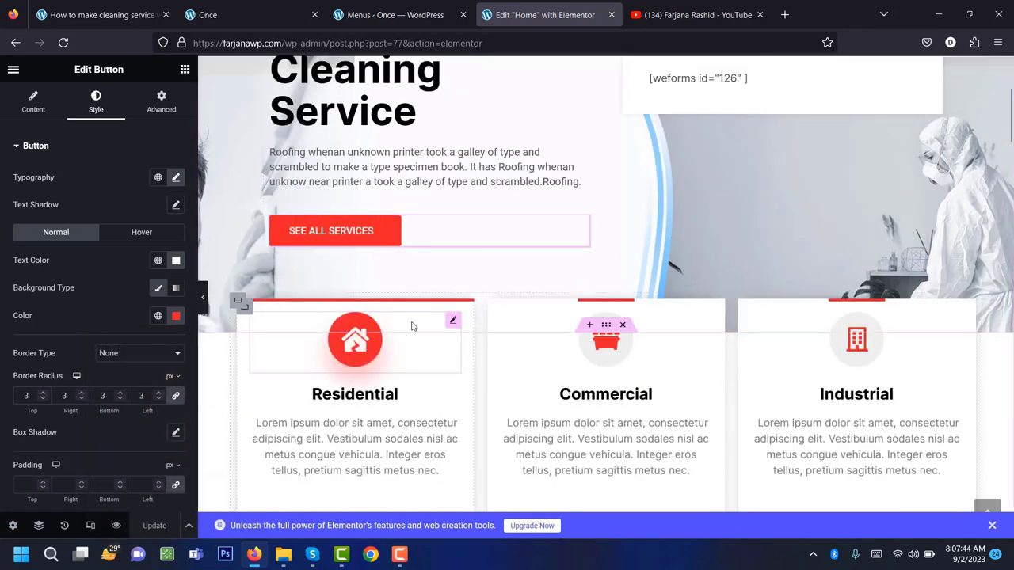
left_click(407, 353)
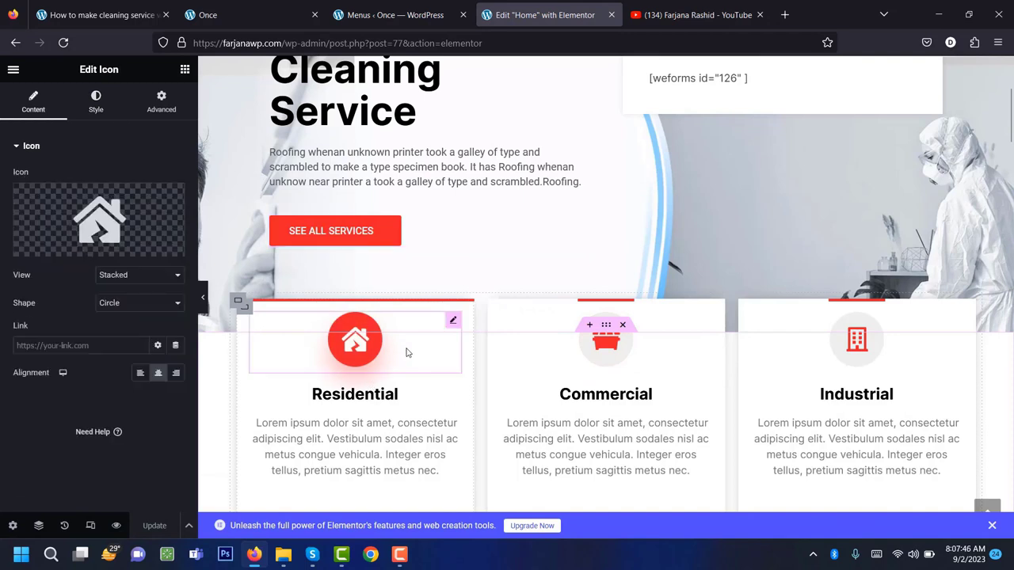
left_click(96, 101)
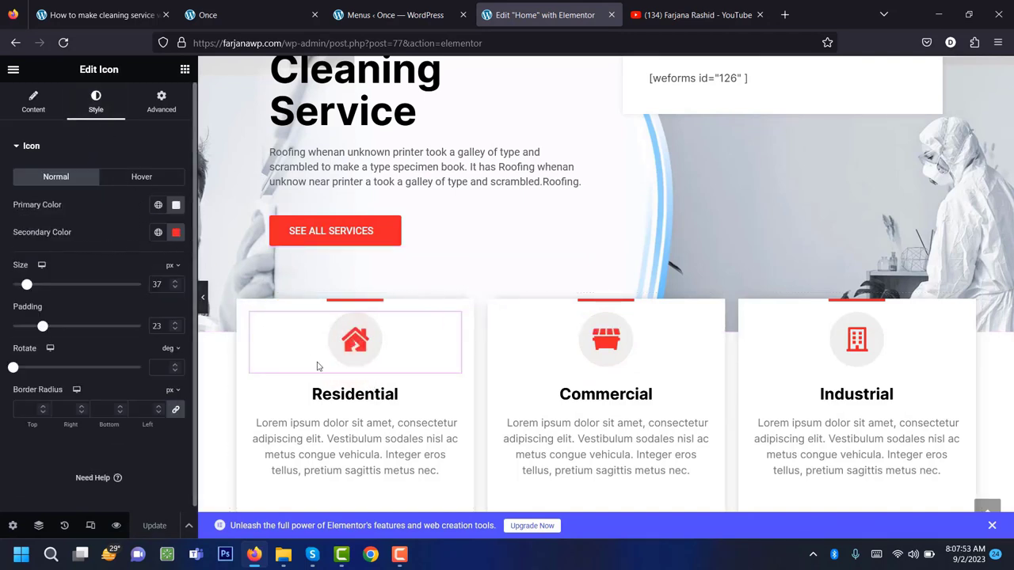
scroll(325, 373, "down", 5)
scroll(348, 410, "up", 3)
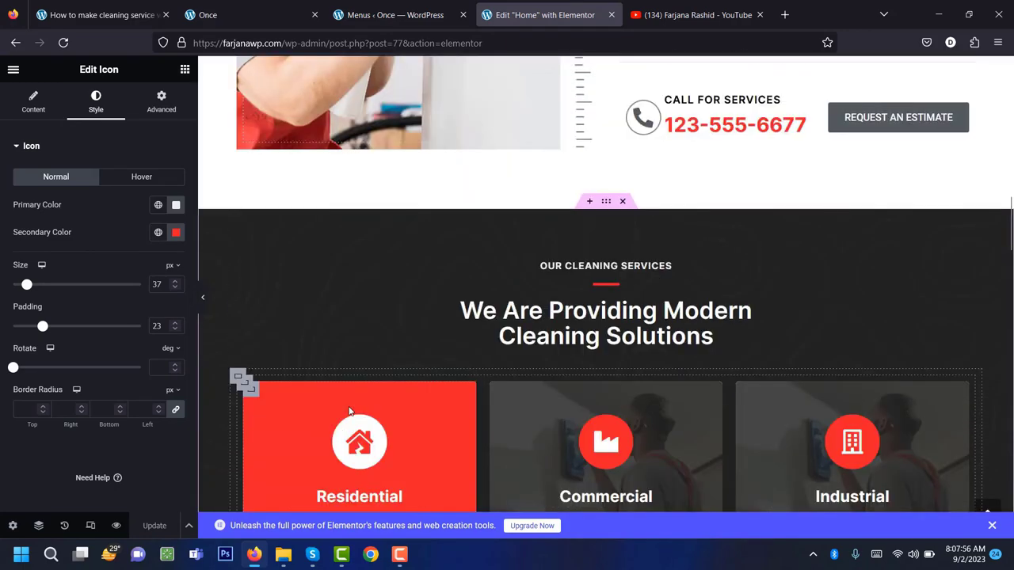
scroll(349, 411, "up", 15)
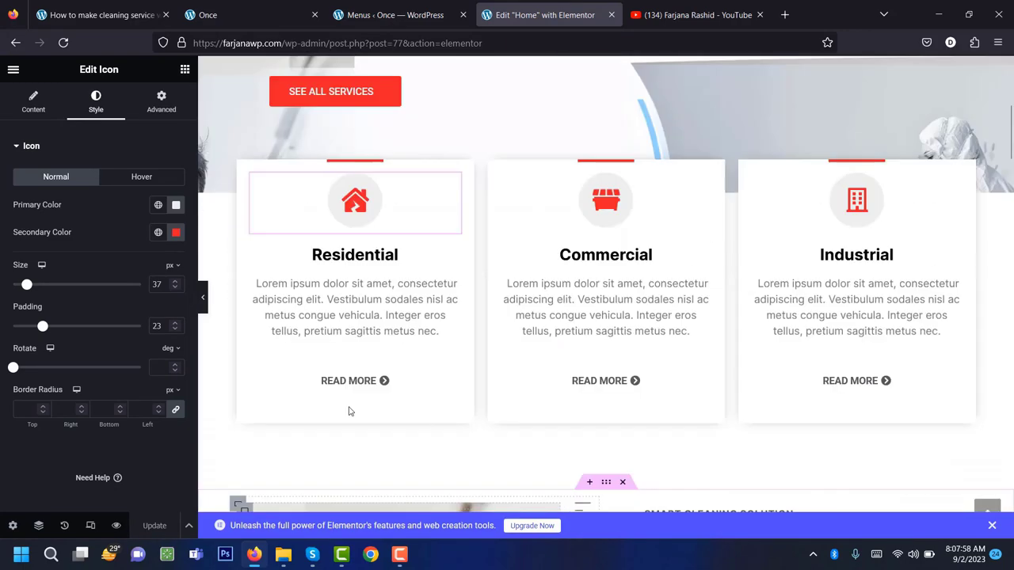
scroll(349, 408, "down", 2)
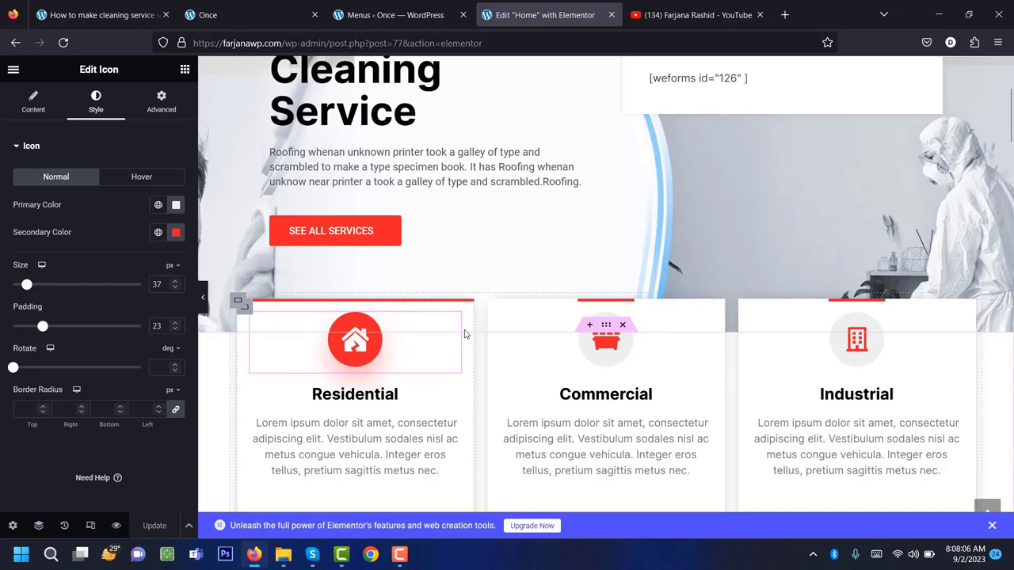
scroll(465, 334, "down", 12)
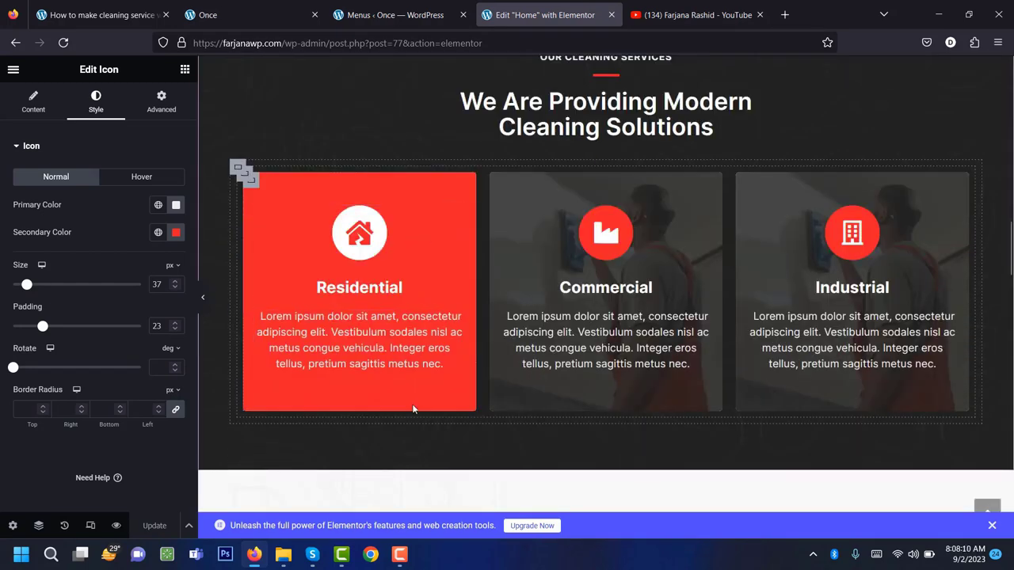
scroll(412, 409, "up", 3)
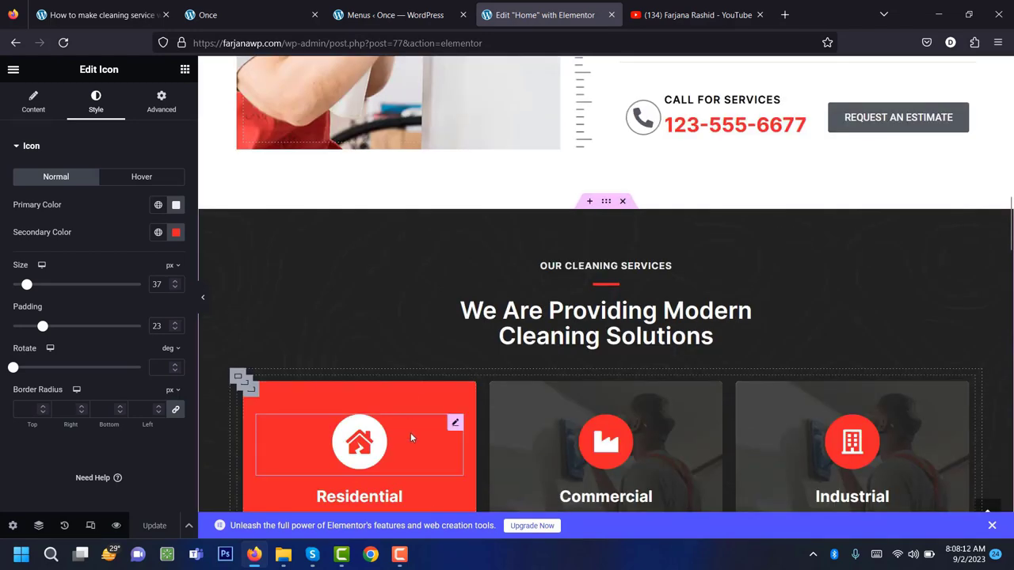
scroll(372, 404, "up", 15)
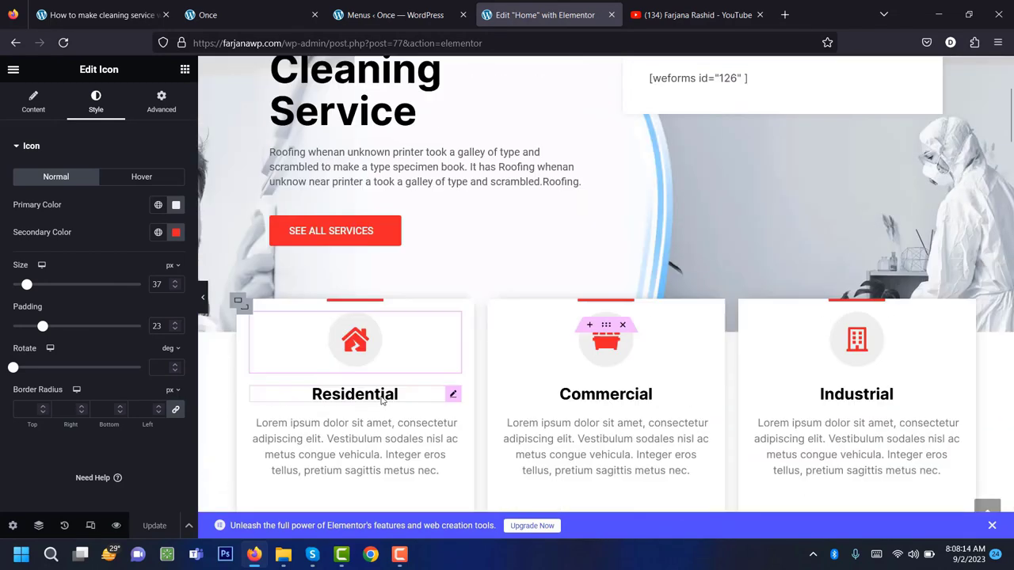
scroll(381, 401, "up", 3)
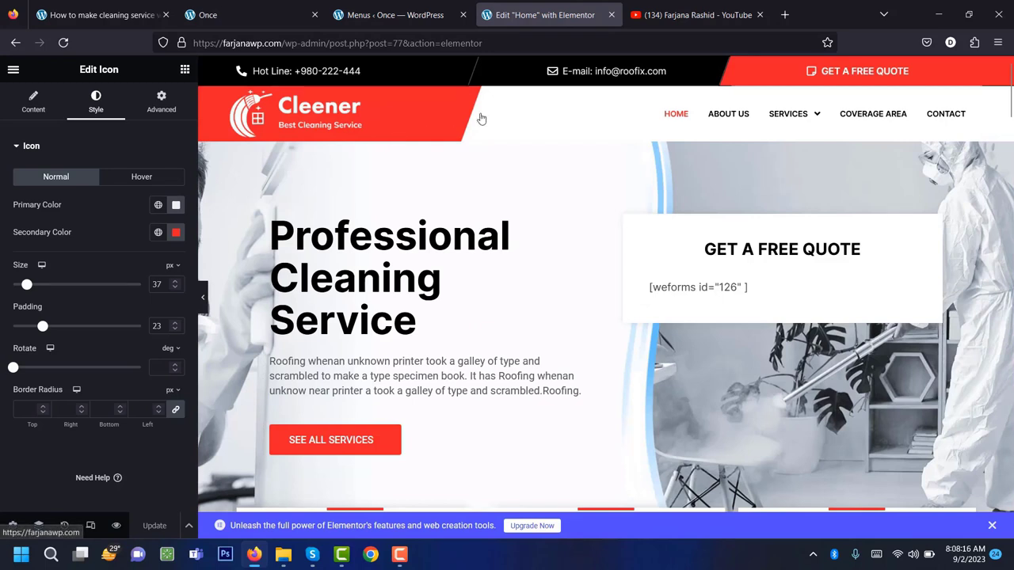